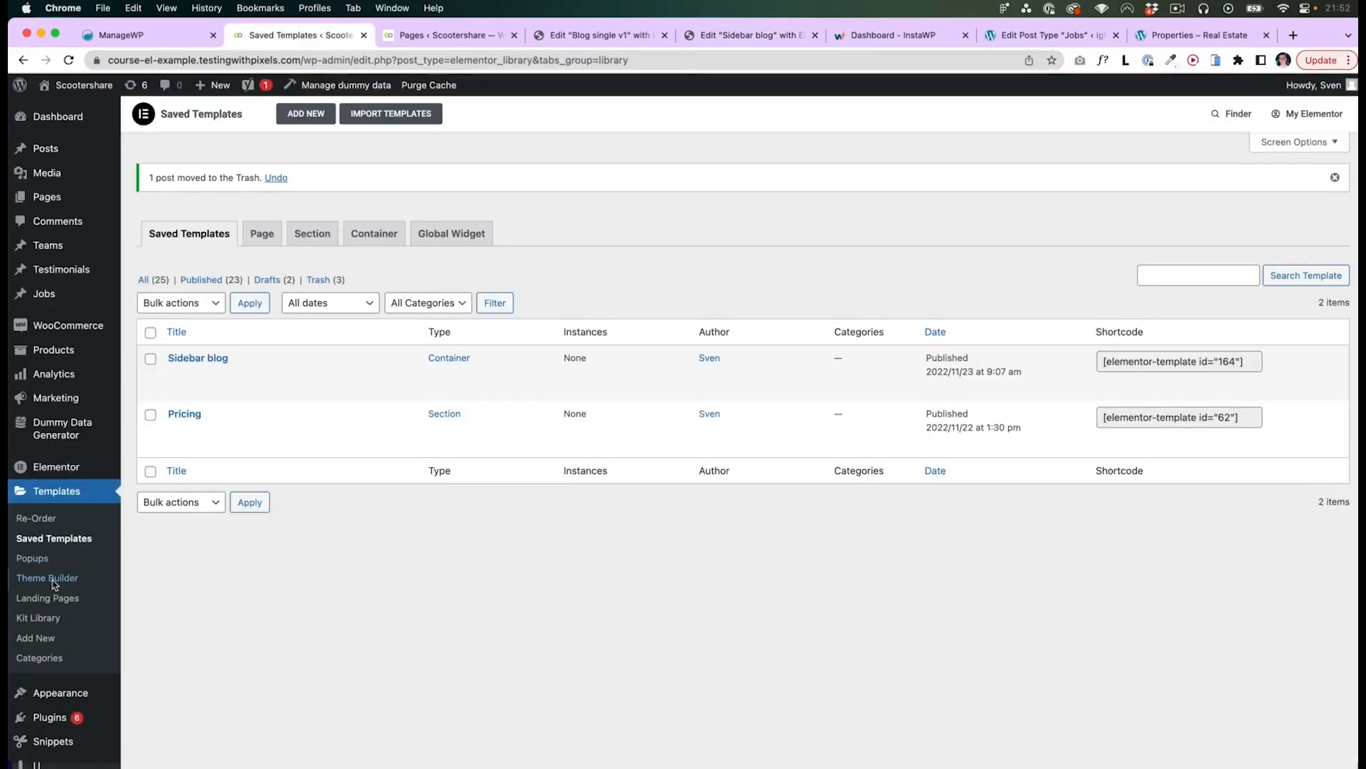
# - Open the Theme Builder template list and review the Scootershare homepage design in Figma
pyautogui.click(48, 579)
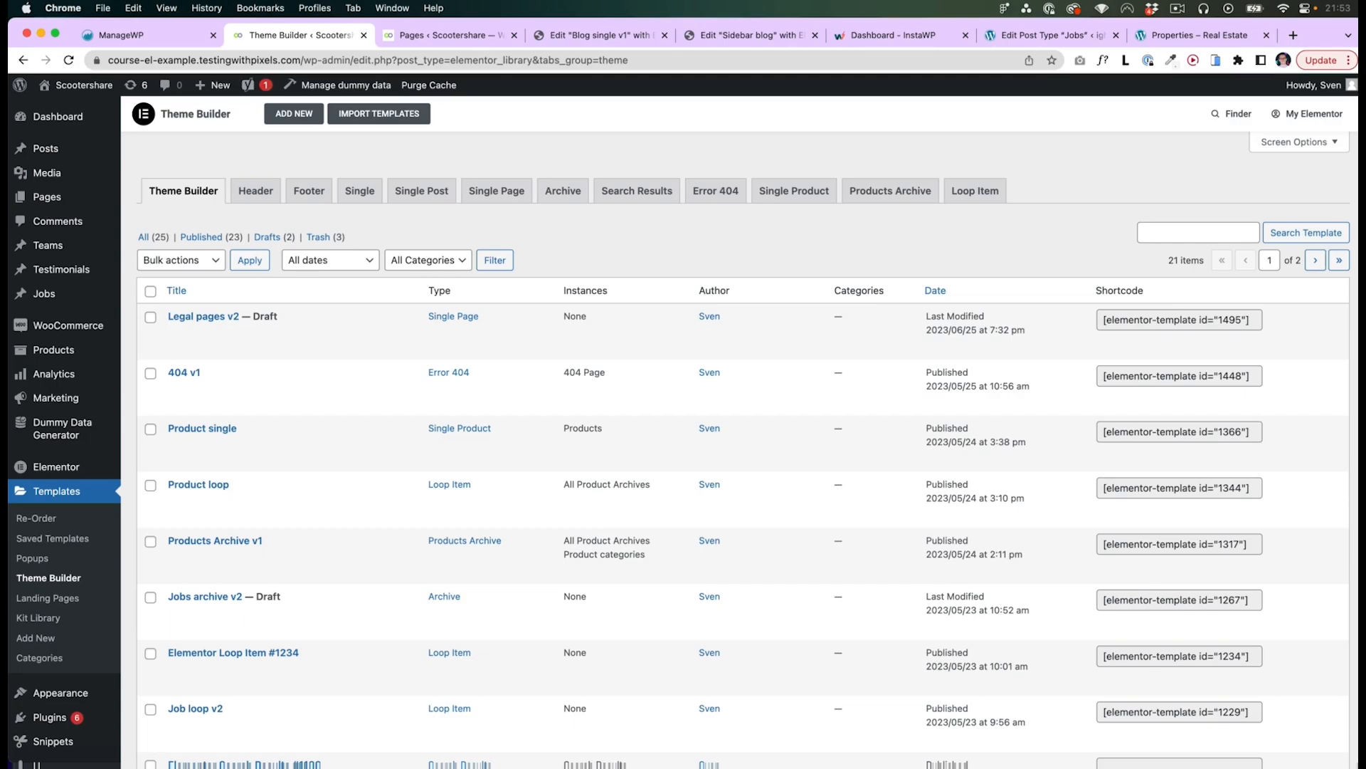
pyautogui.press('super+Tab')
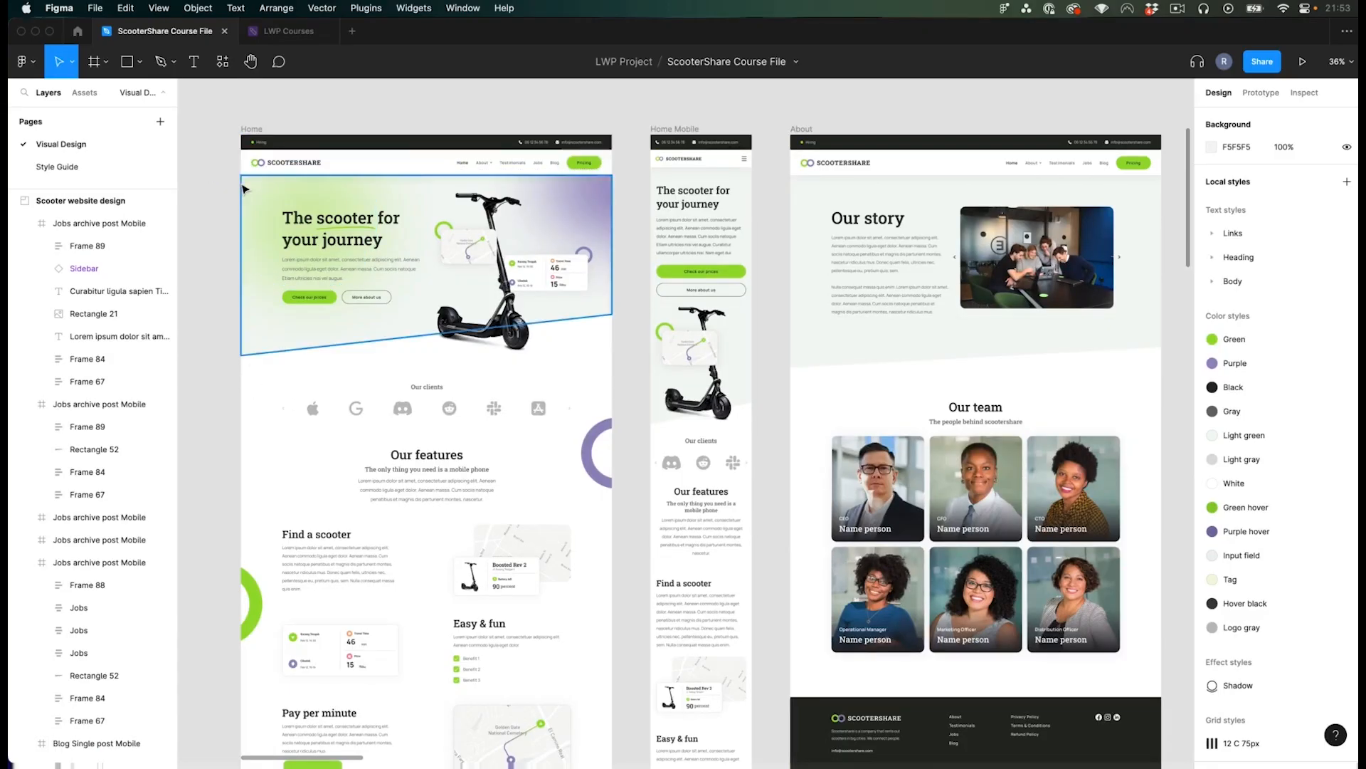
pyautogui.keyDown('ctrl'); pyautogui.scroll(5, 228, 191); pyautogui.keyUp('ctrl')
pyautogui.keyDown('ctrl'); pyautogui.scroll(3, 338, 215); pyautogui.keyUp('ctrl')
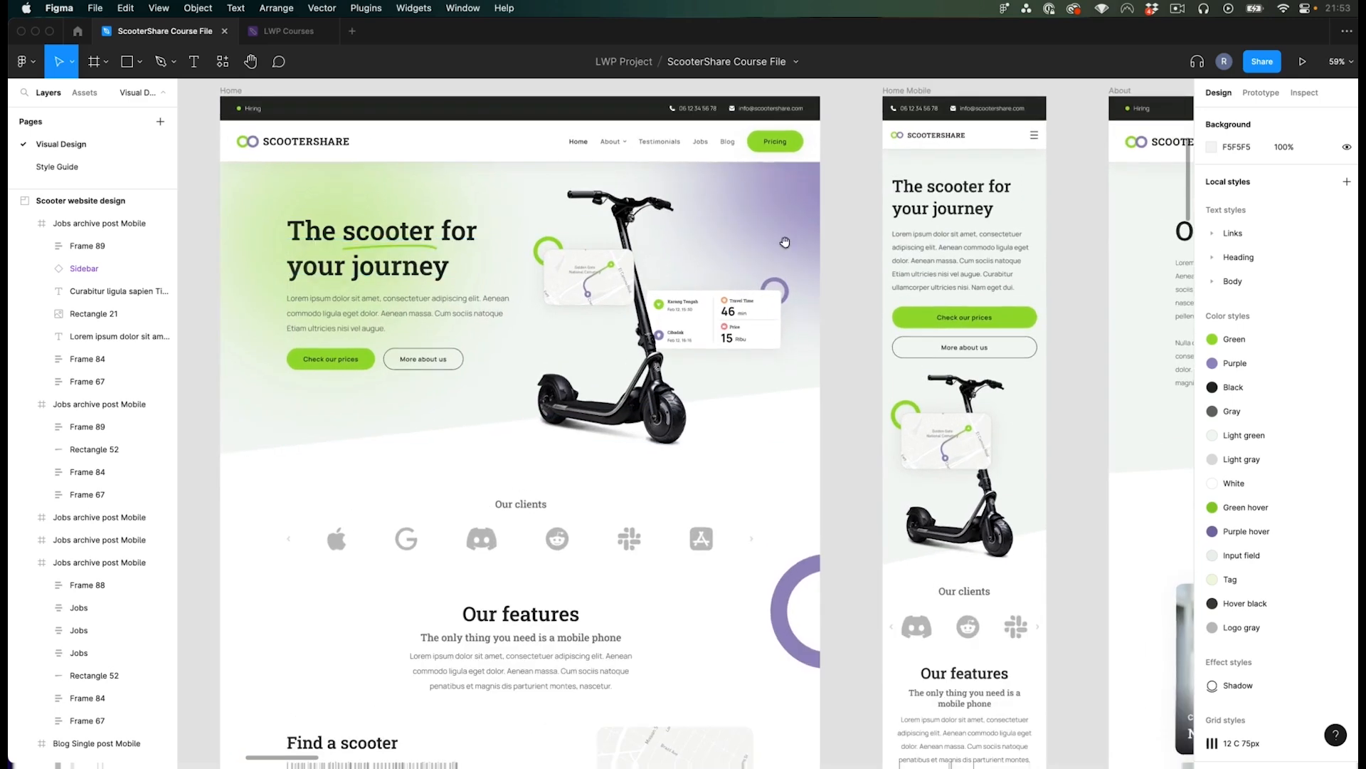
pyautogui.moveTo(790, 240); pyautogui.dragTo(824, 276)
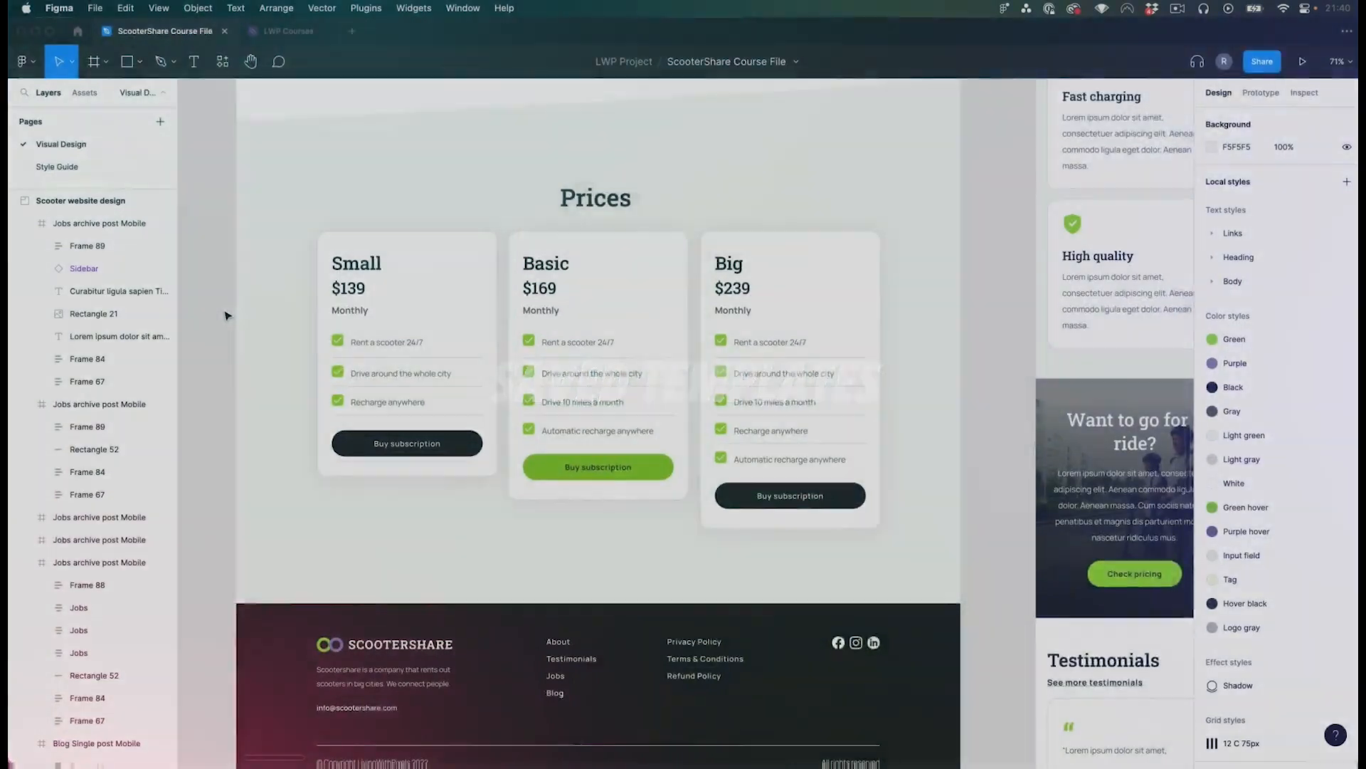
pyautogui.scroll(1, 225, 316)
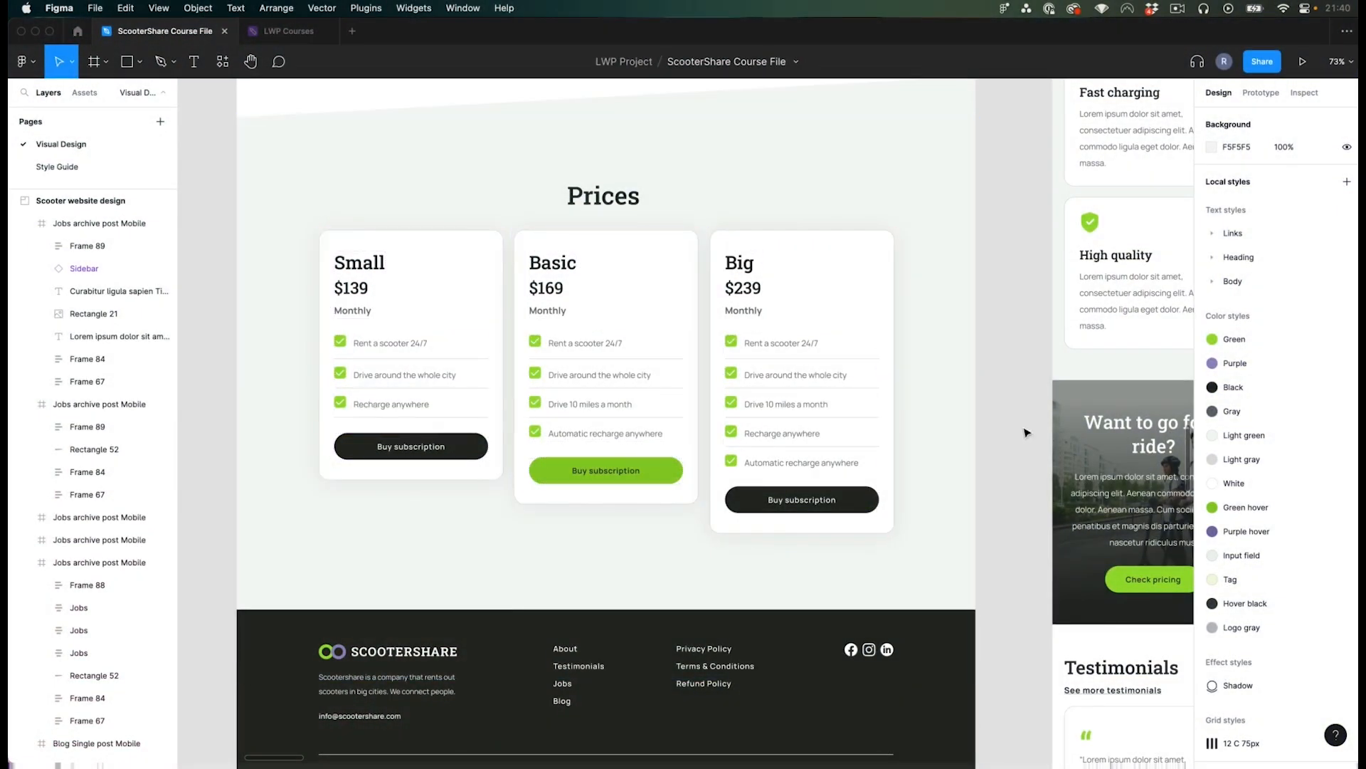
# - Return to the browser and compare the Theme Builder and Saved Templates lists
pyautogui.press('super+Tab')
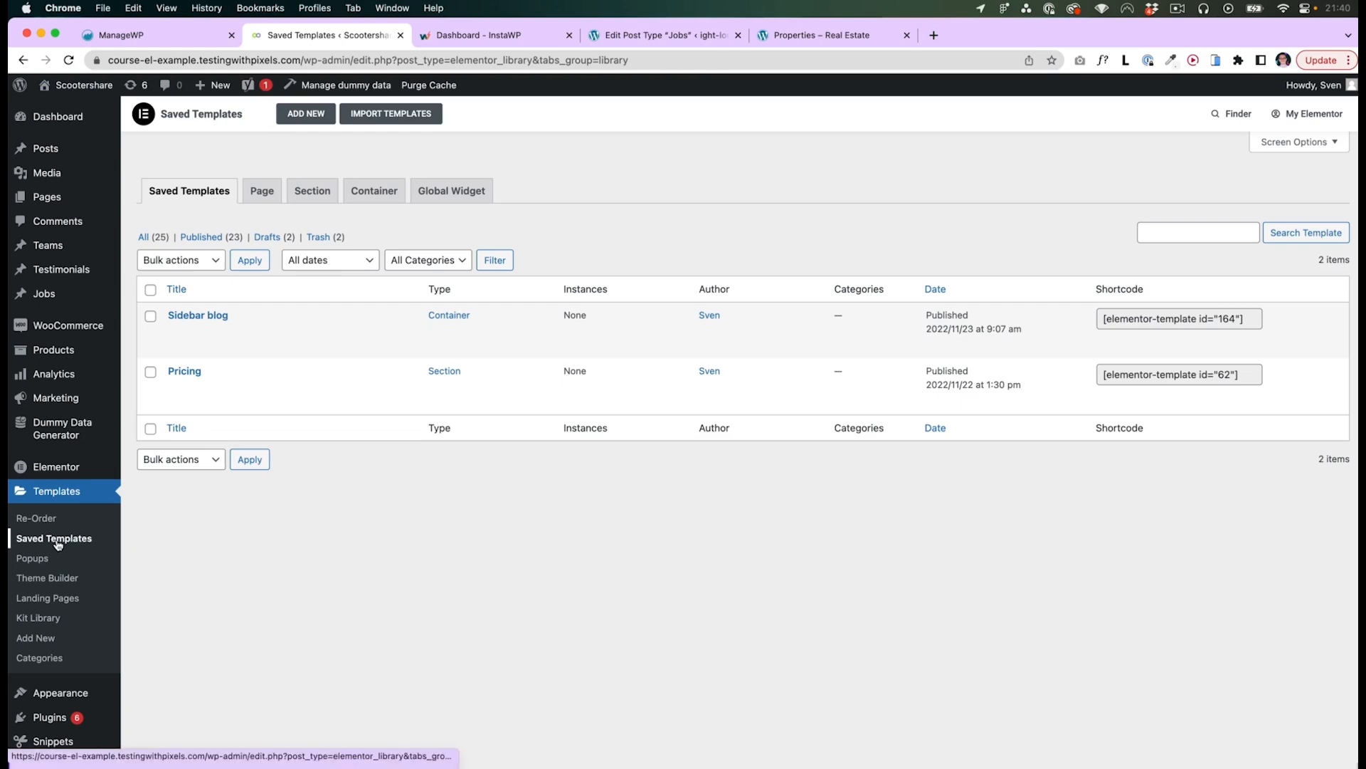
pyautogui.click(57, 578)
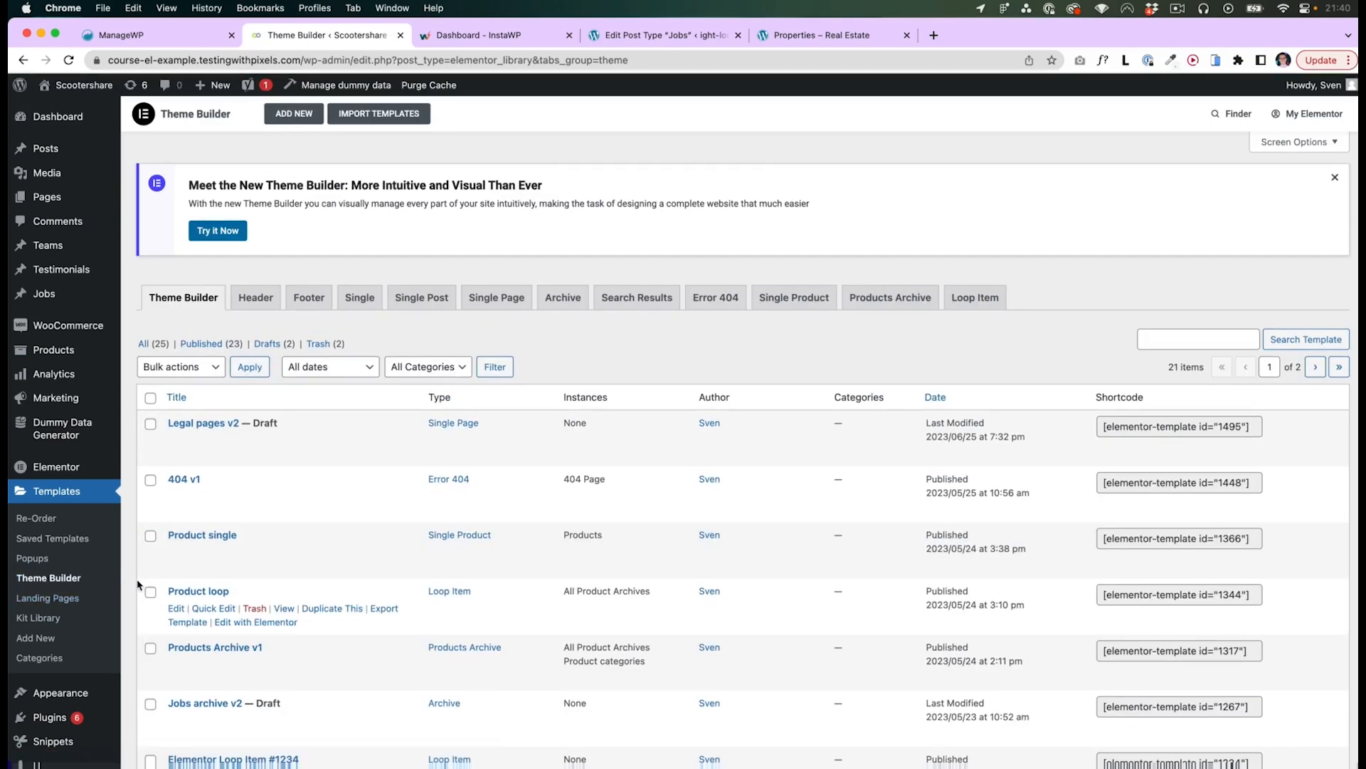
pyautogui.click(47, 538)
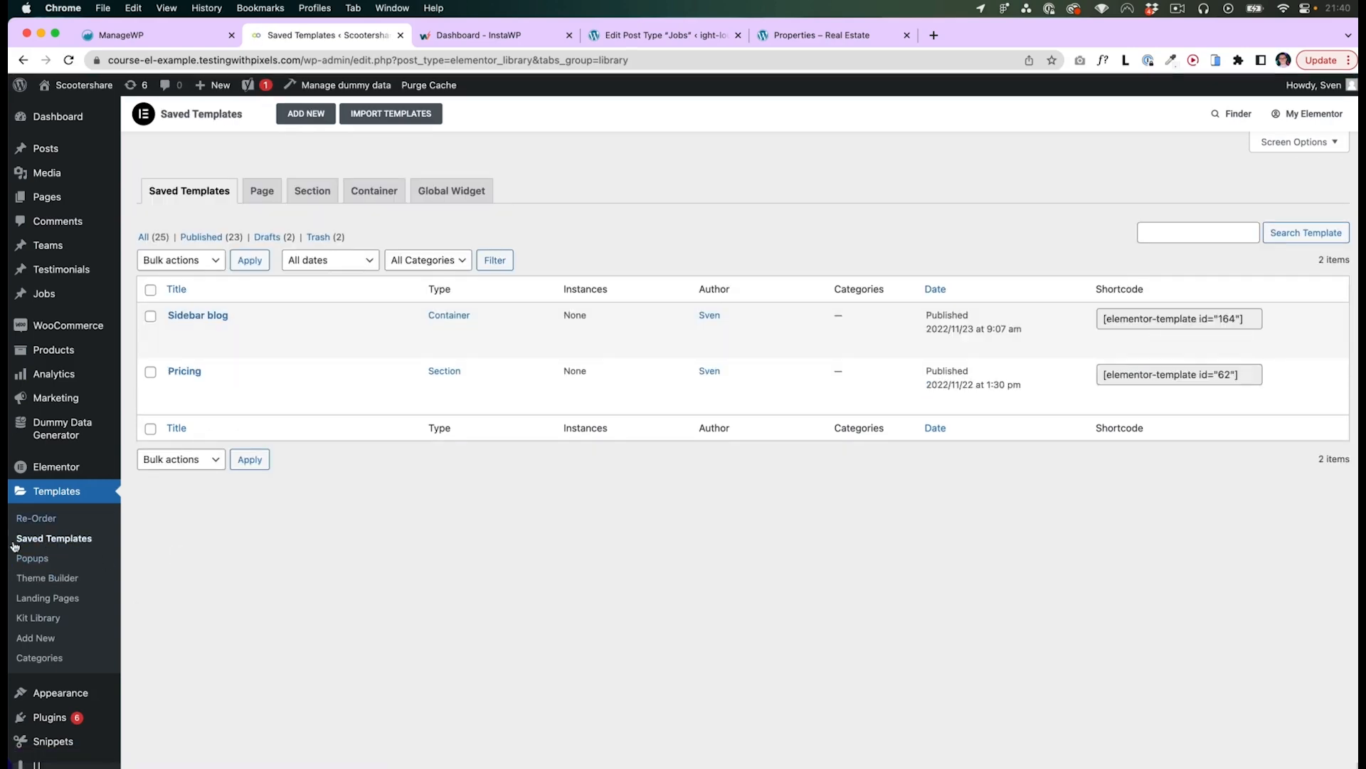
# - Examine the pricing cards in the homepage and Pricing page designs in Figma
pyautogui.press('super+Tab')
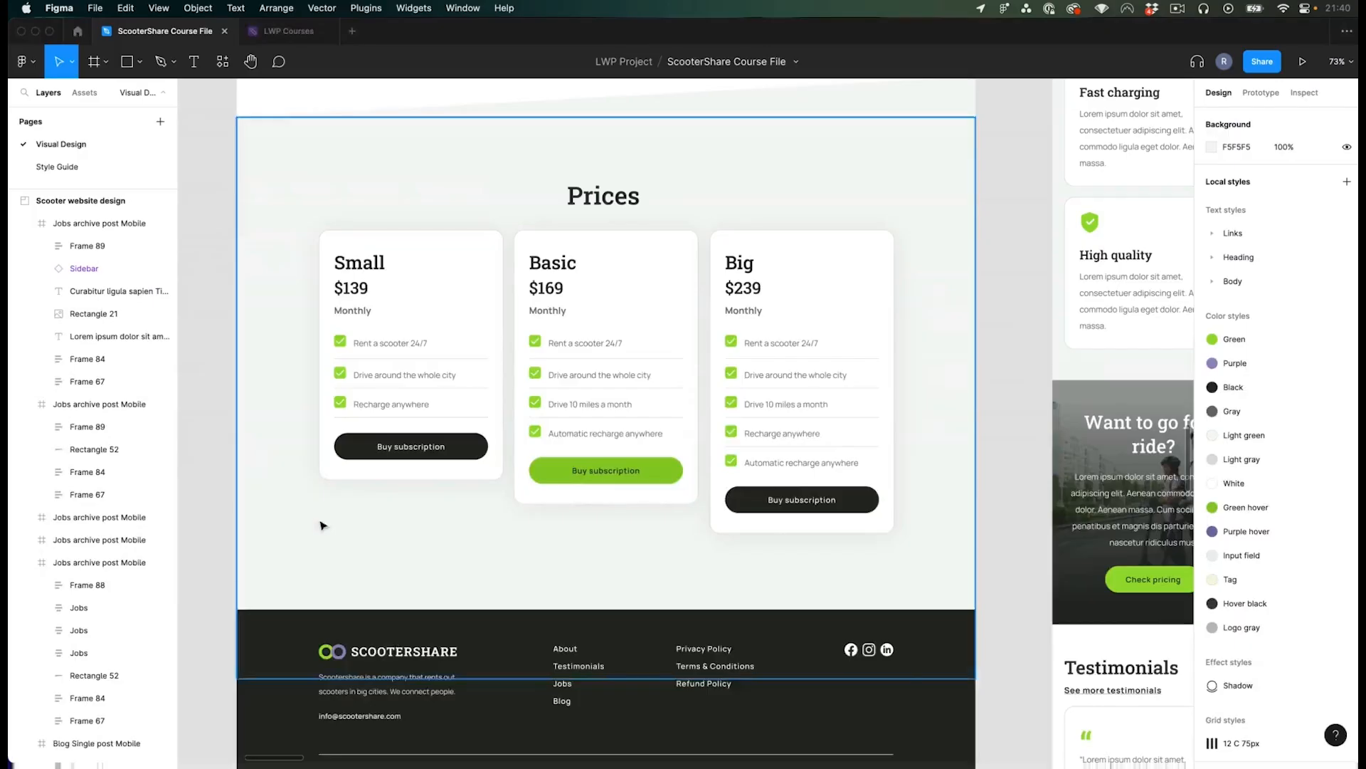
pyautogui.scroll(2, 996, 388)
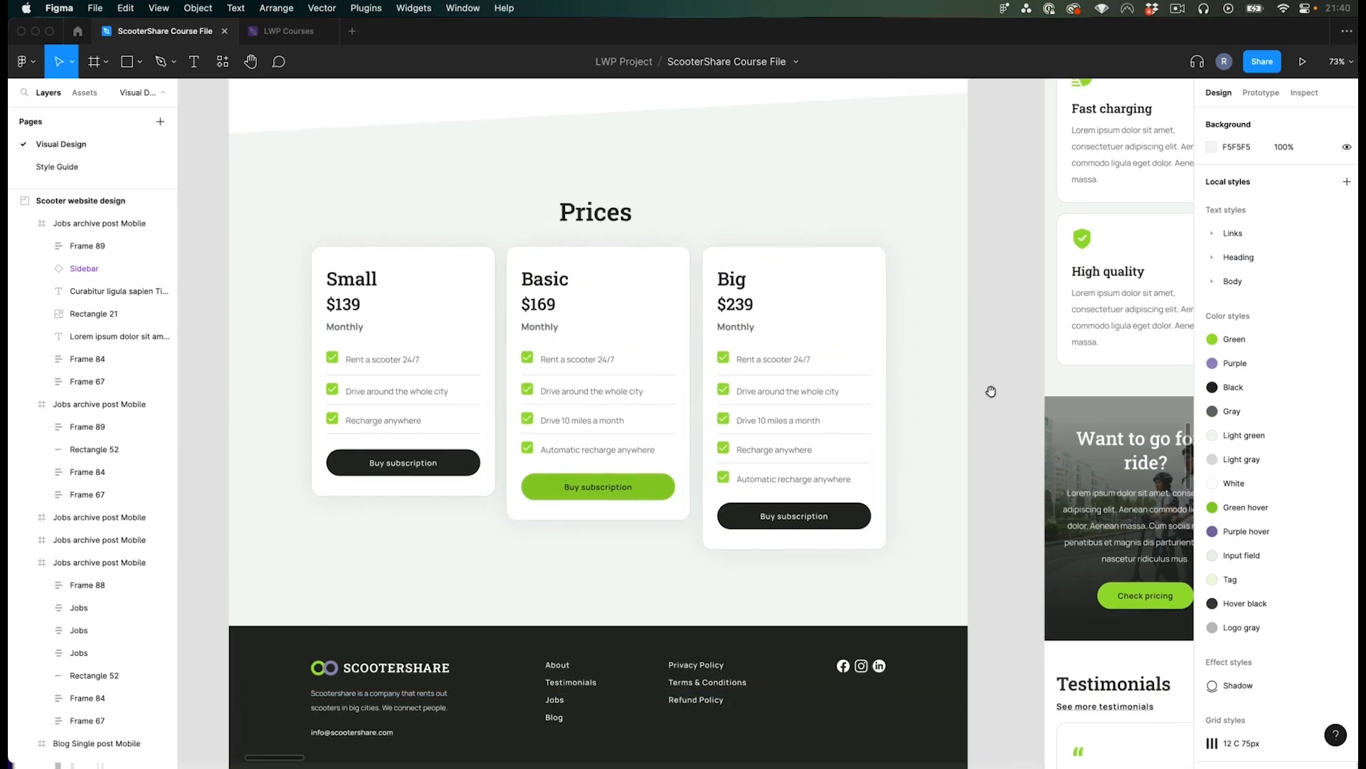
pyautogui.click(398, 336)
pyautogui.click(617, 335)
pyautogui.click(807, 333)
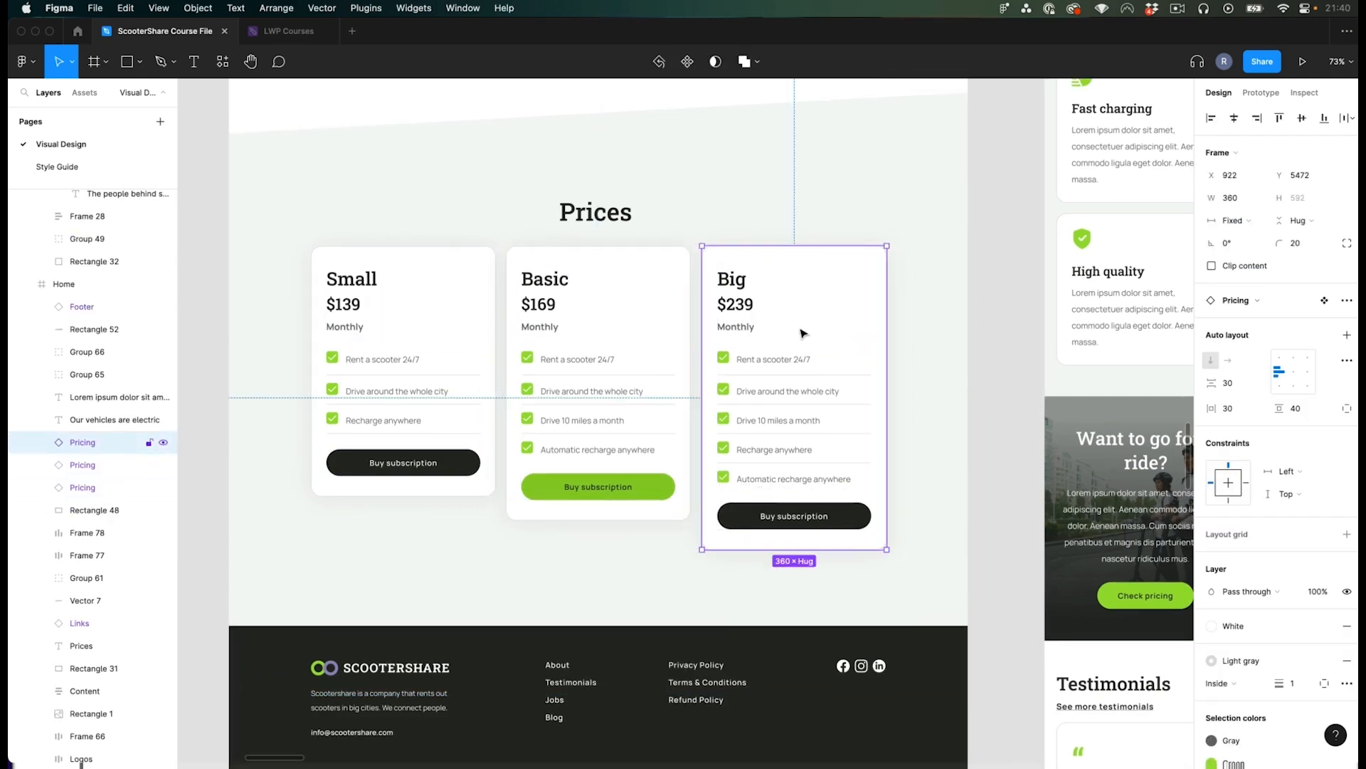
pyautogui.click(427, 328)
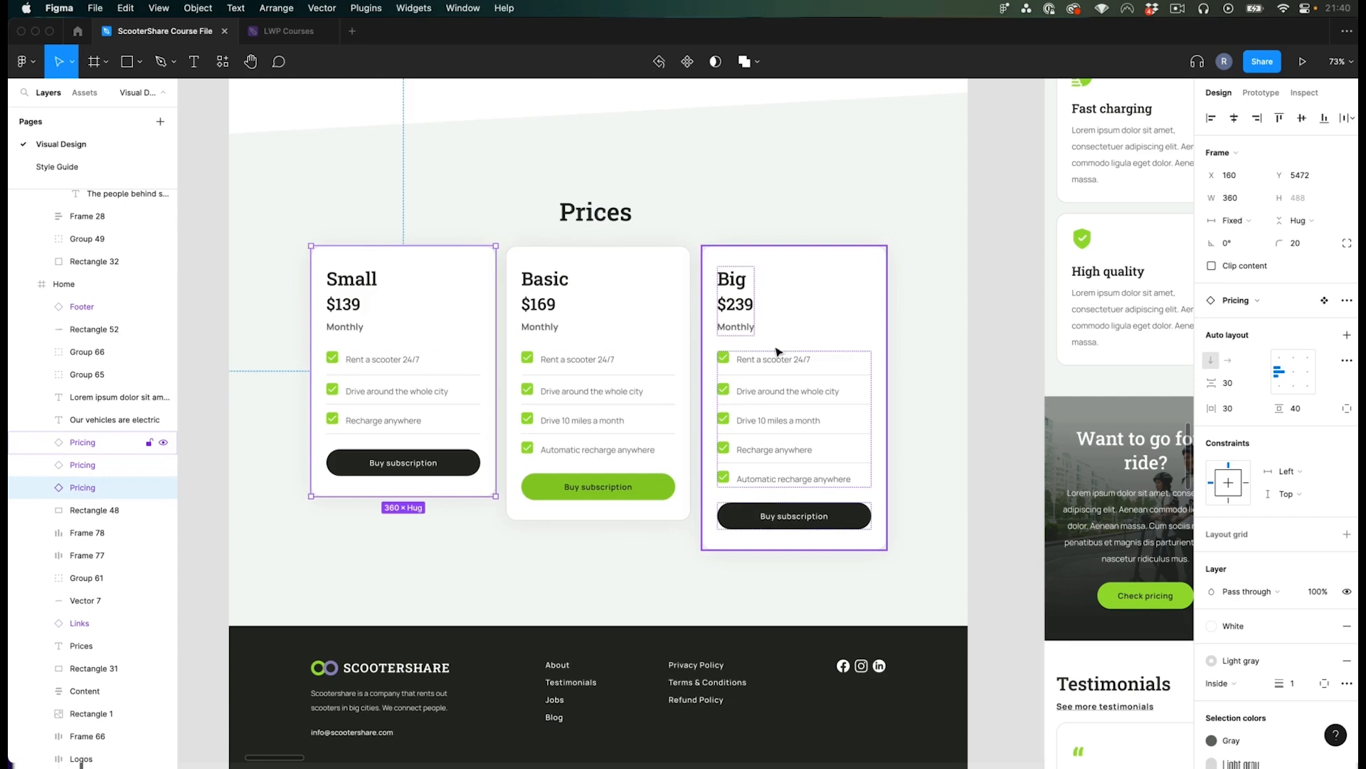
pyautogui.click(596, 326)
pyautogui.click(804, 331)
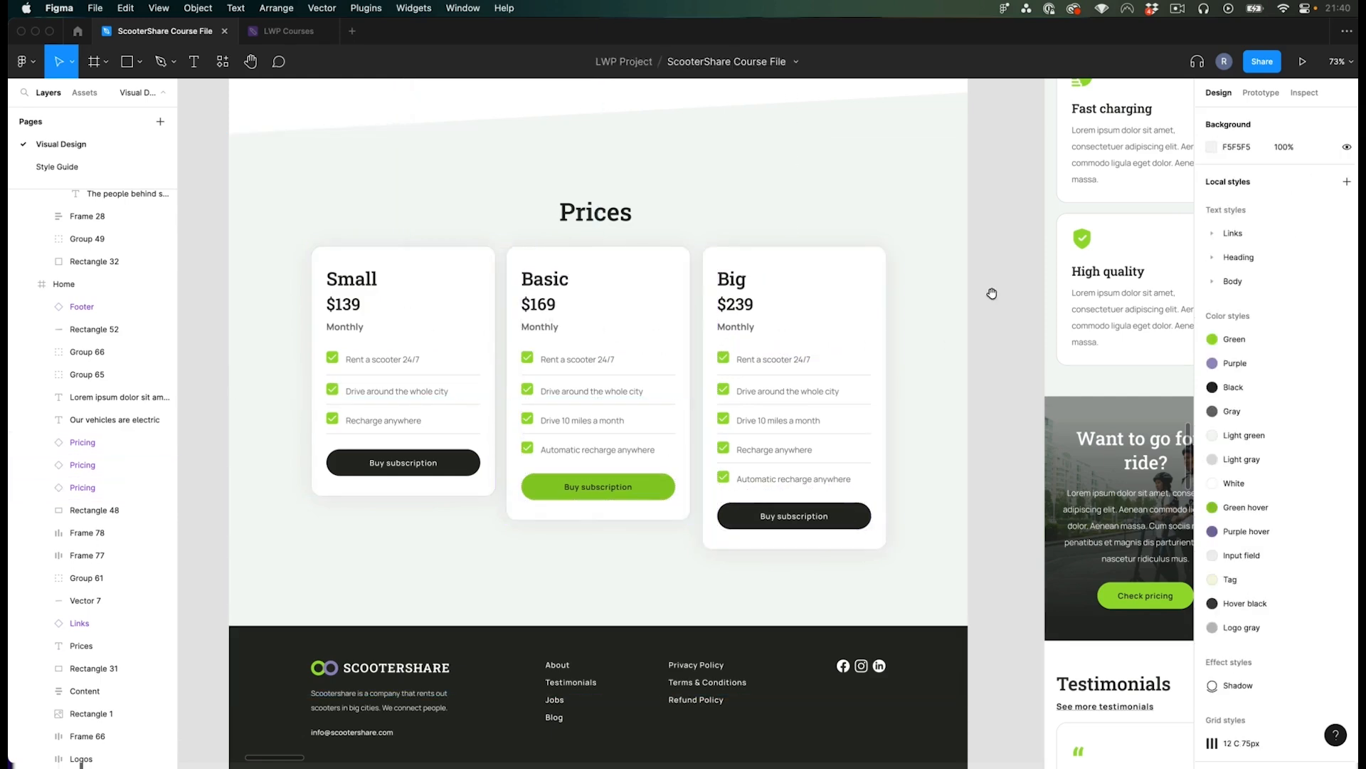
pyautogui.click(990, 309)
pyautogui.moveTo(992, 293); pyautogui.dragTo(973, 306)
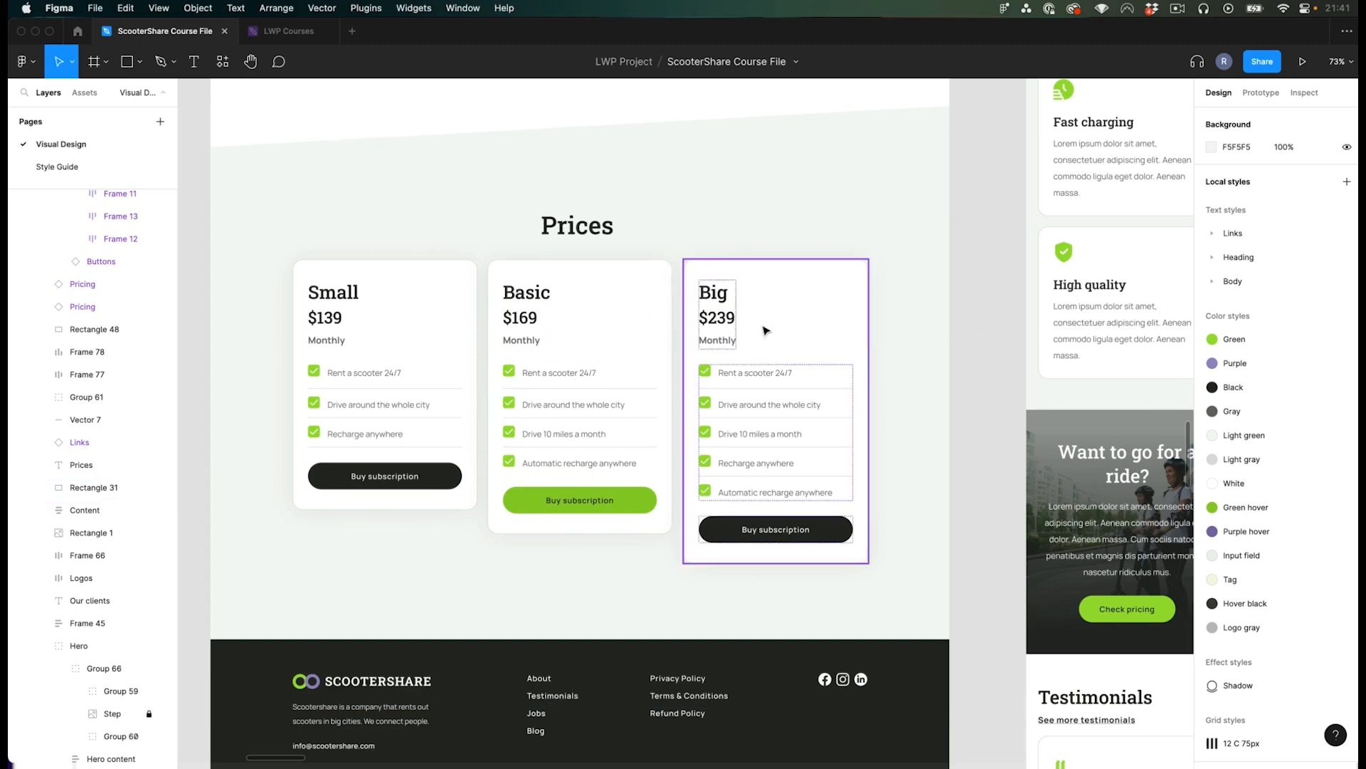
pyautogui.scroll(-5, 696, 396)
pyautogui.scroll(3, 512, 391)
pyautogui.scroll(-8, 363, 390)
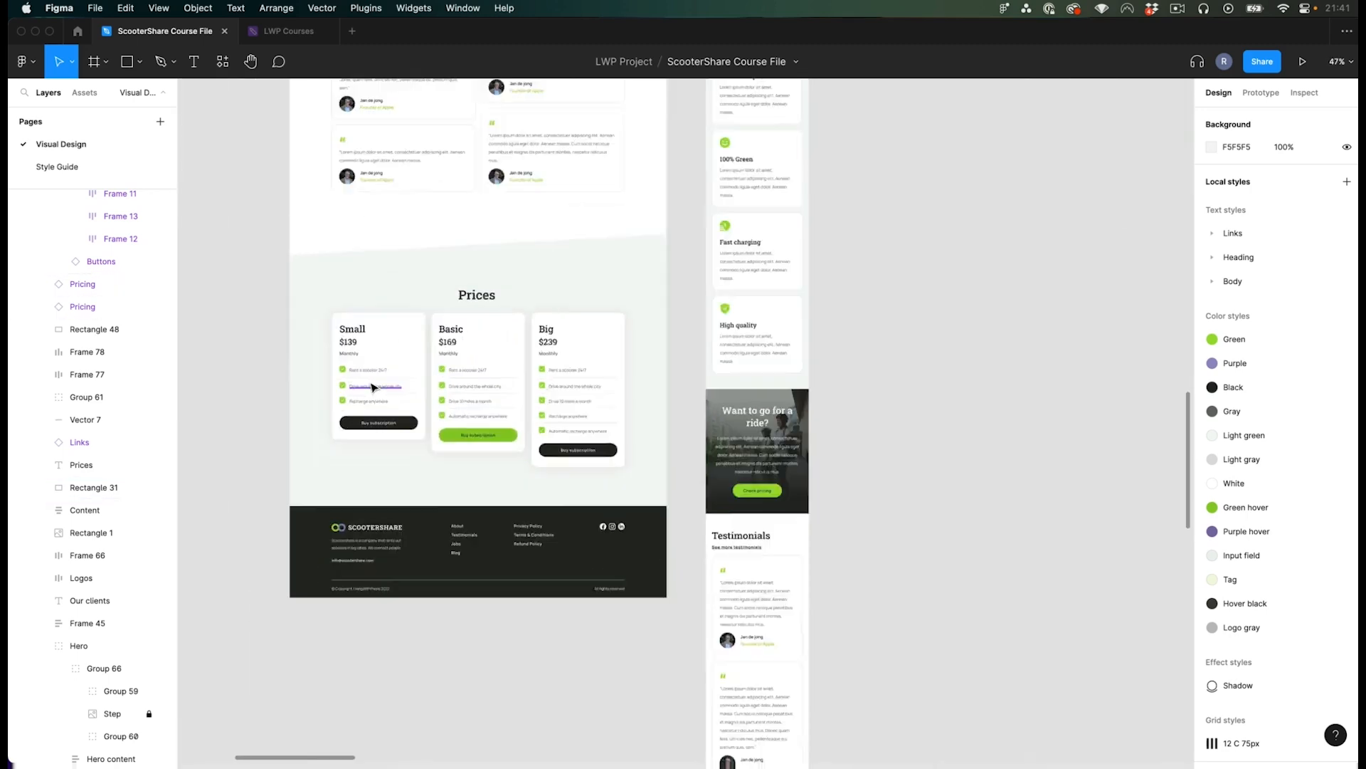
pyautogui.scroll(10, 373, 386)
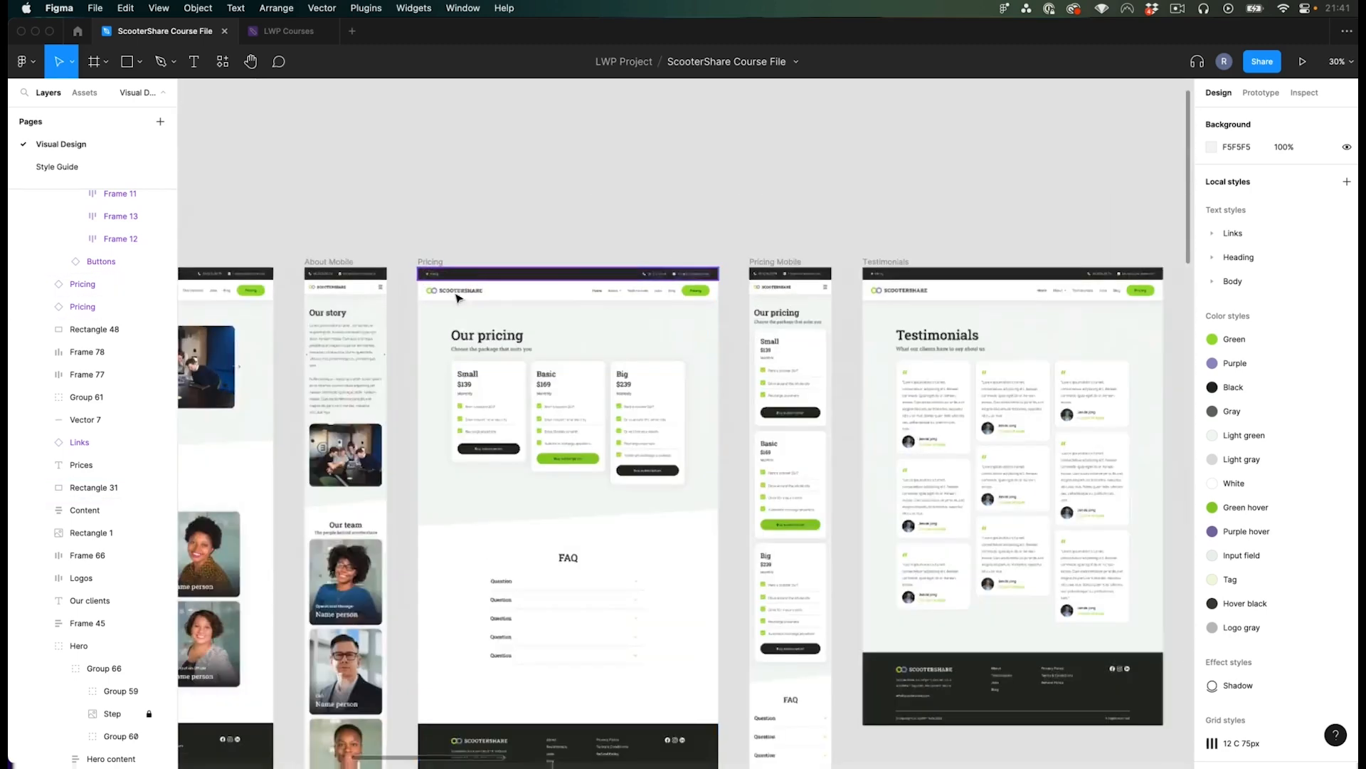
pyautogui.scroll(-3, 513, 365)
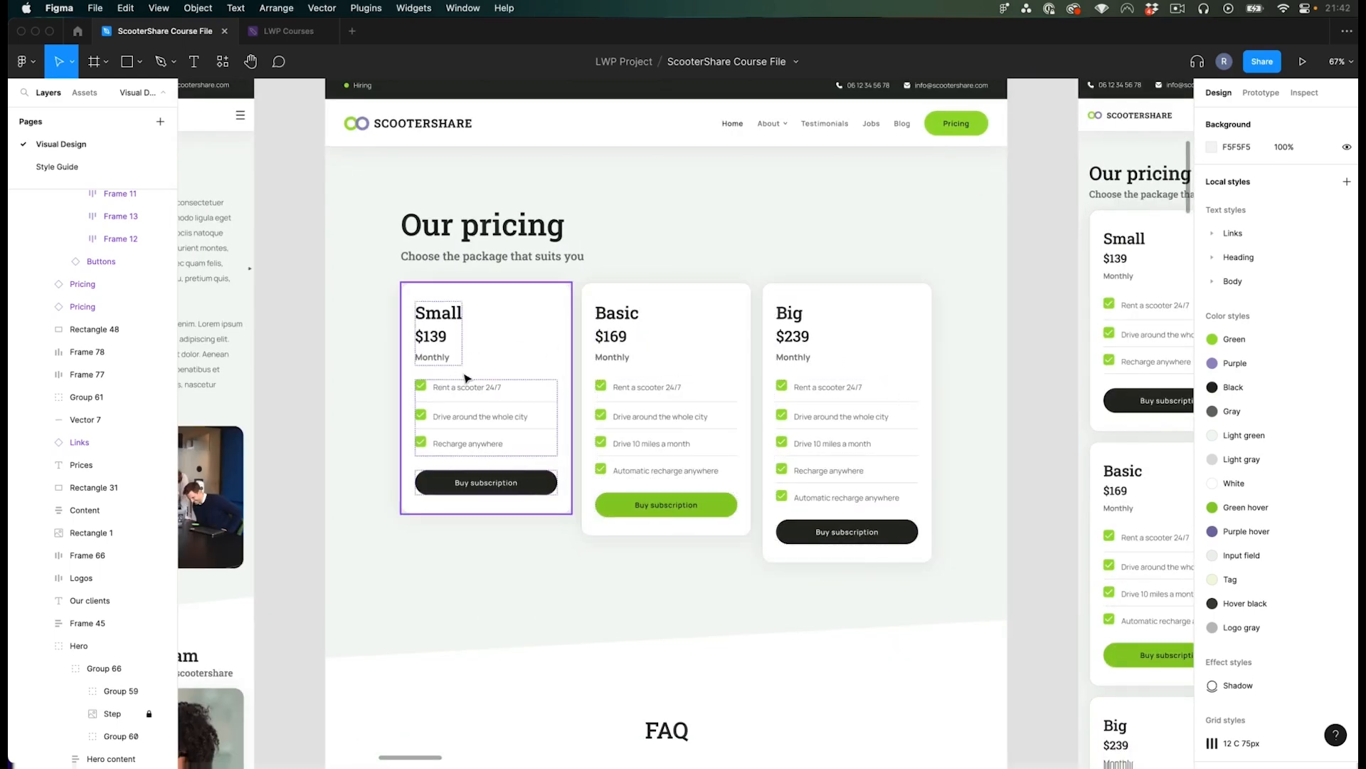
pyautogui.moveTo(1025, 354); pyautogui.dragTo(1003, 378)
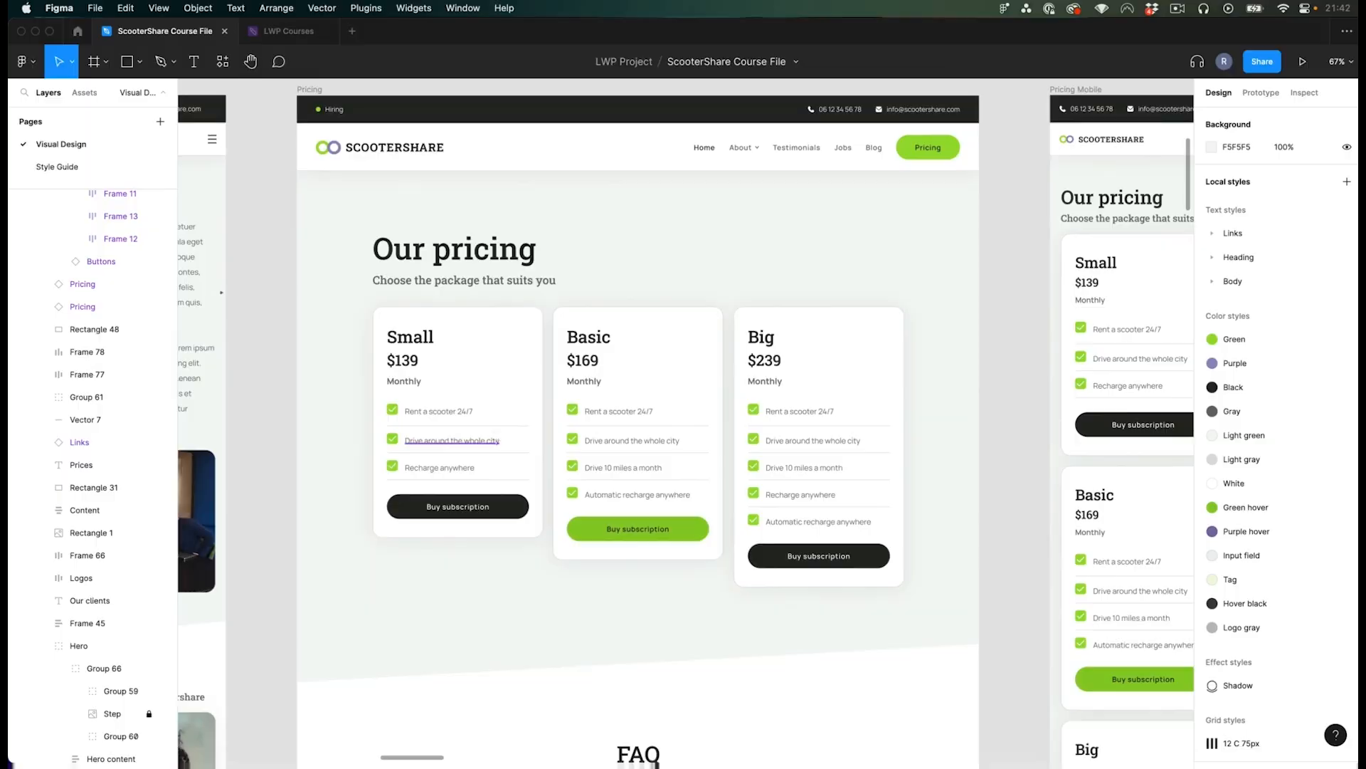
# - Create a new Container template named Pricing tables
pyautogui.press('super+Tab')
pyautogui.moveTo(261, 379)
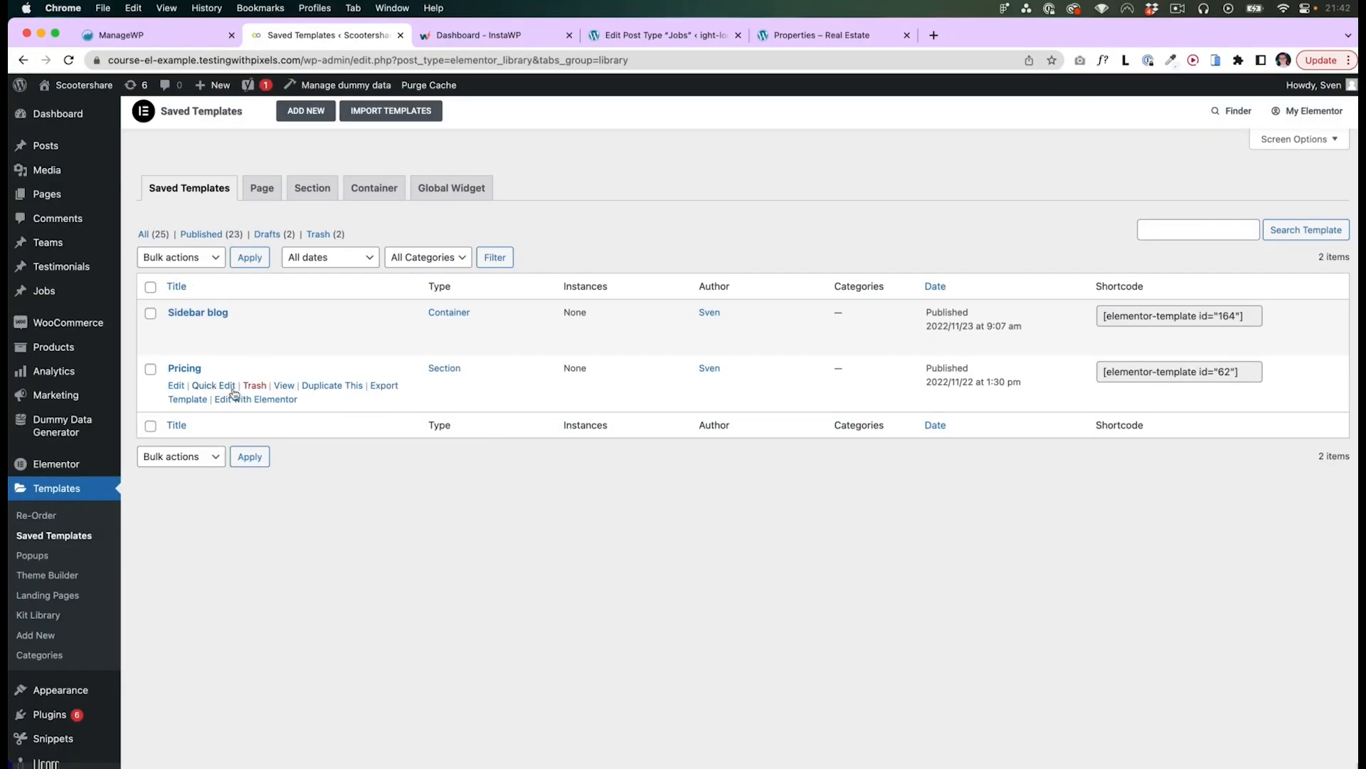
pyautogui.click(306, 114)
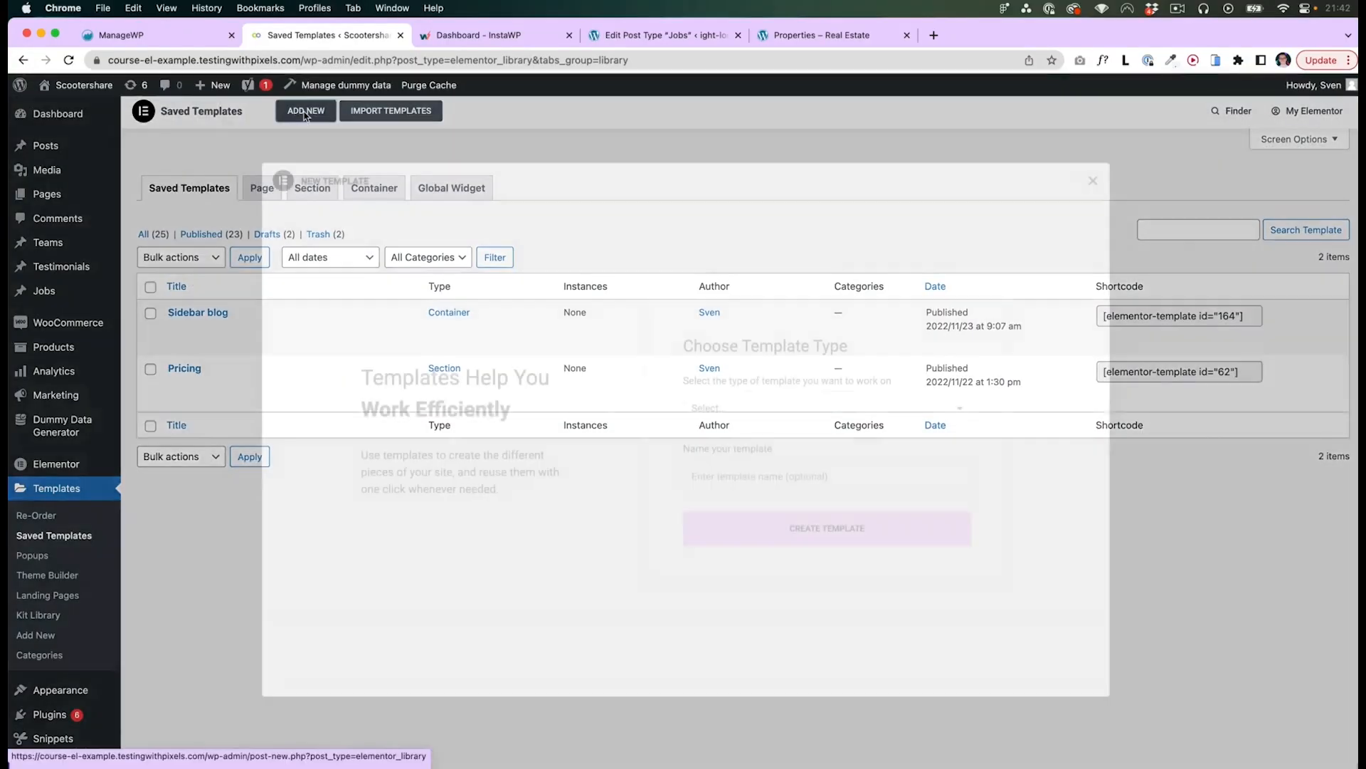
pyautogui.click(764, 412)
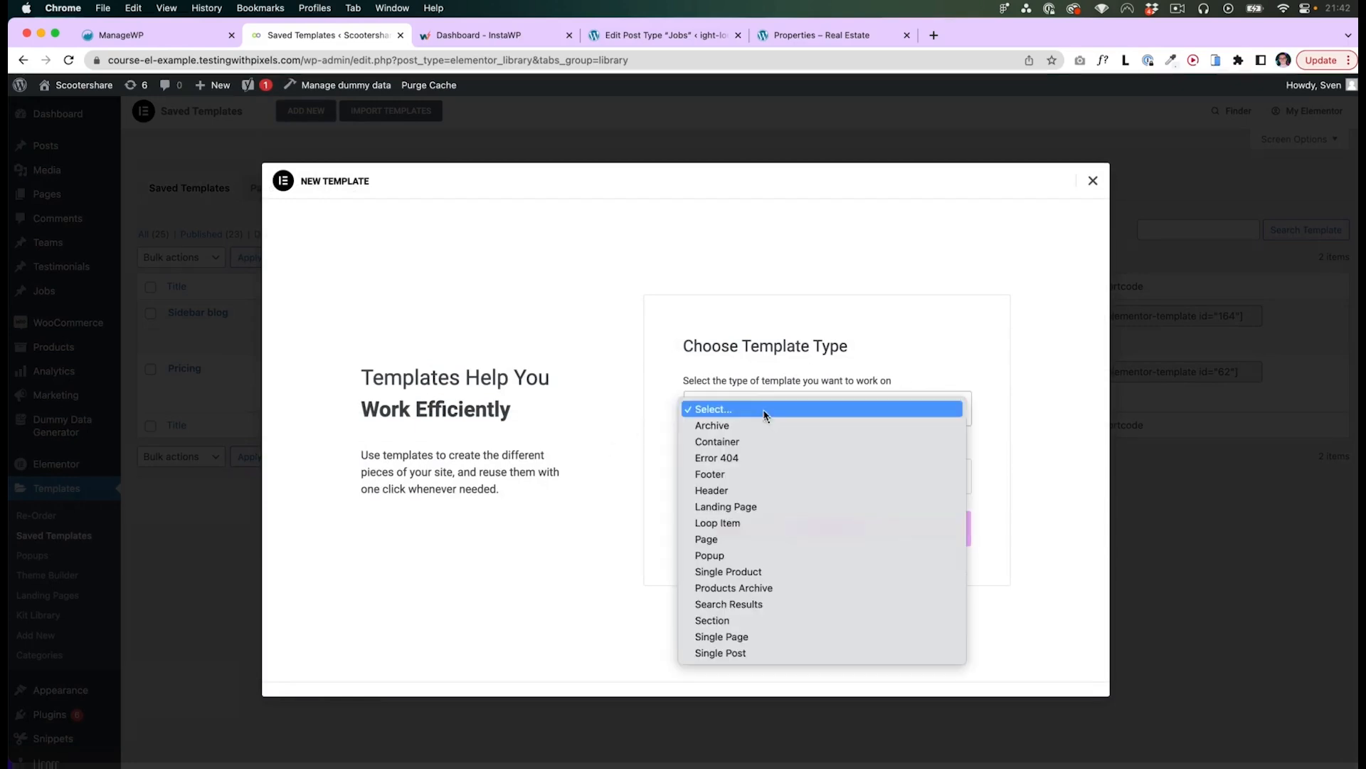
pyautogui.click(732, 442)
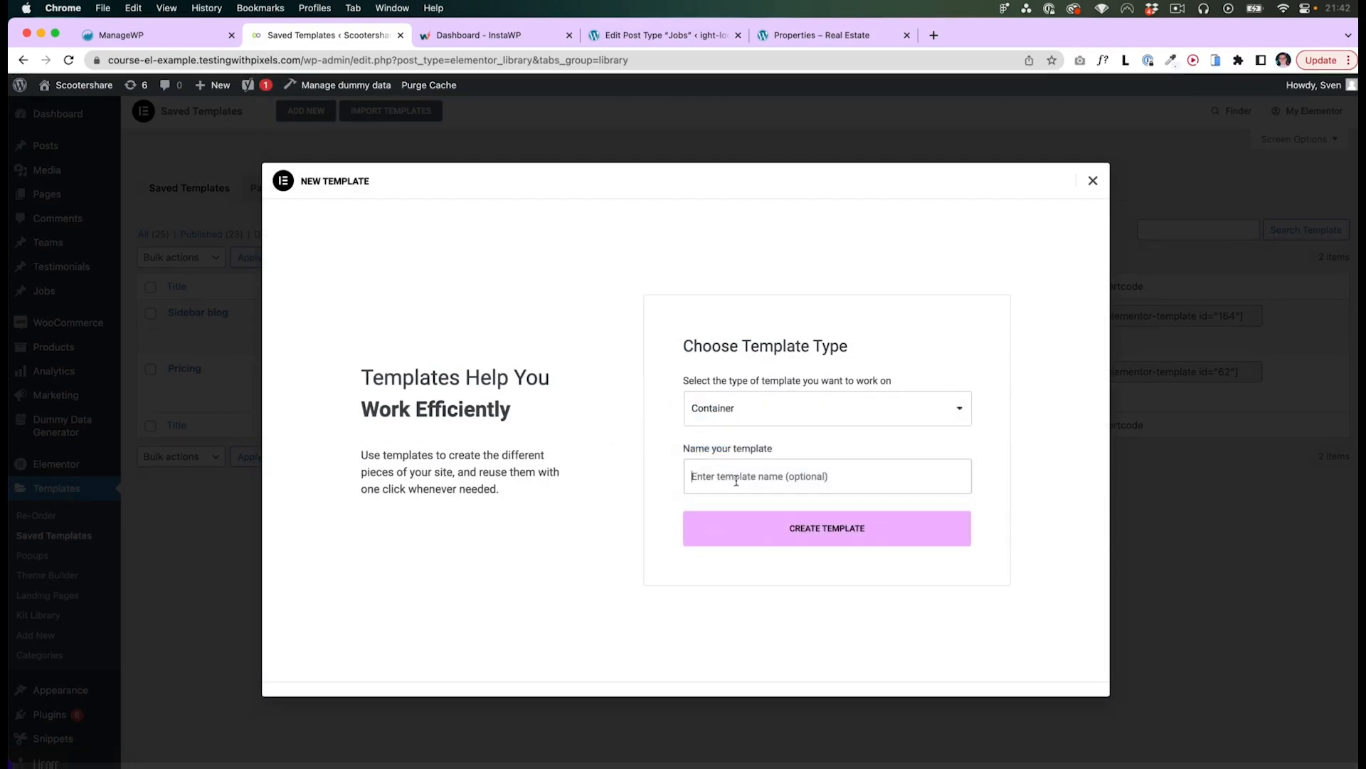
pyautogui.click(736, 481)
pyautogui.write('Pricing tables')
pyautogui.click(788, 546)
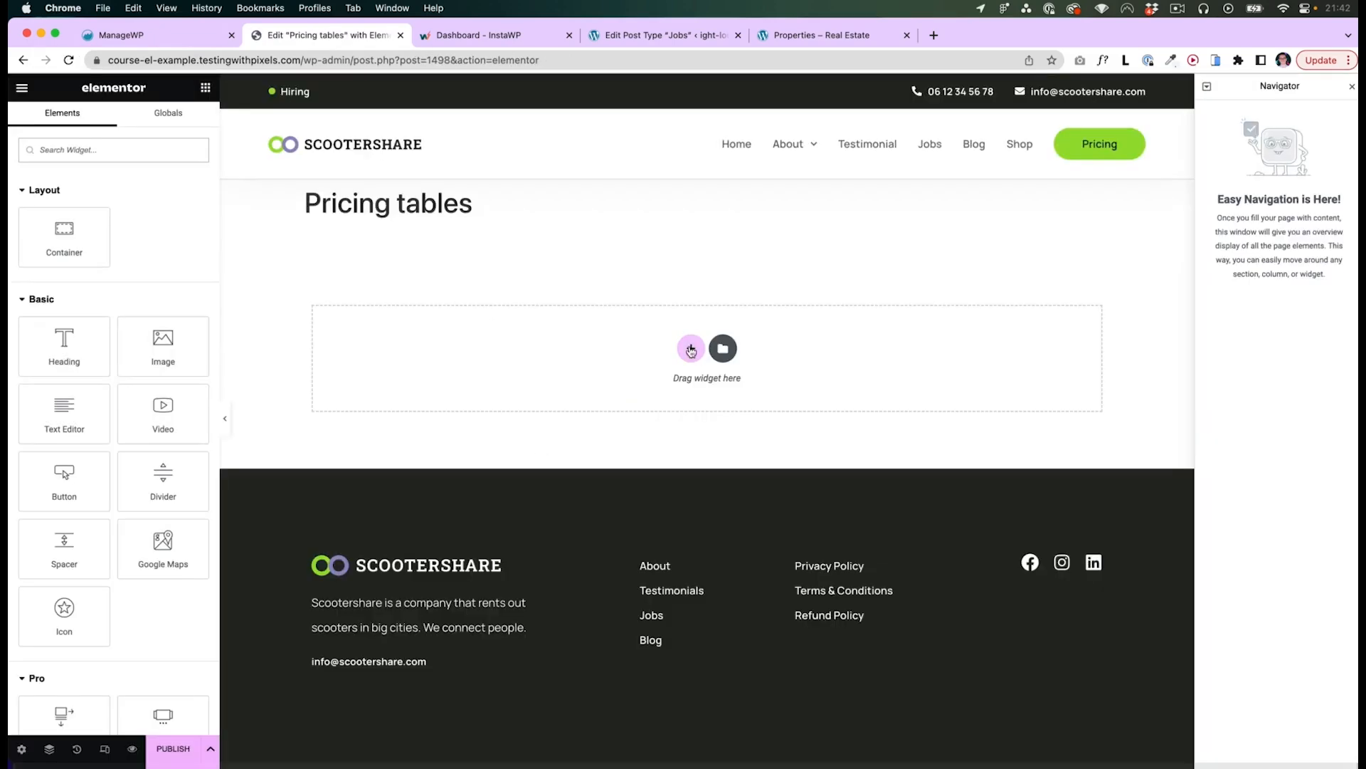
# - Add a single-column container and place a Price Table widget inside it
pyautogui.click(51, 154)
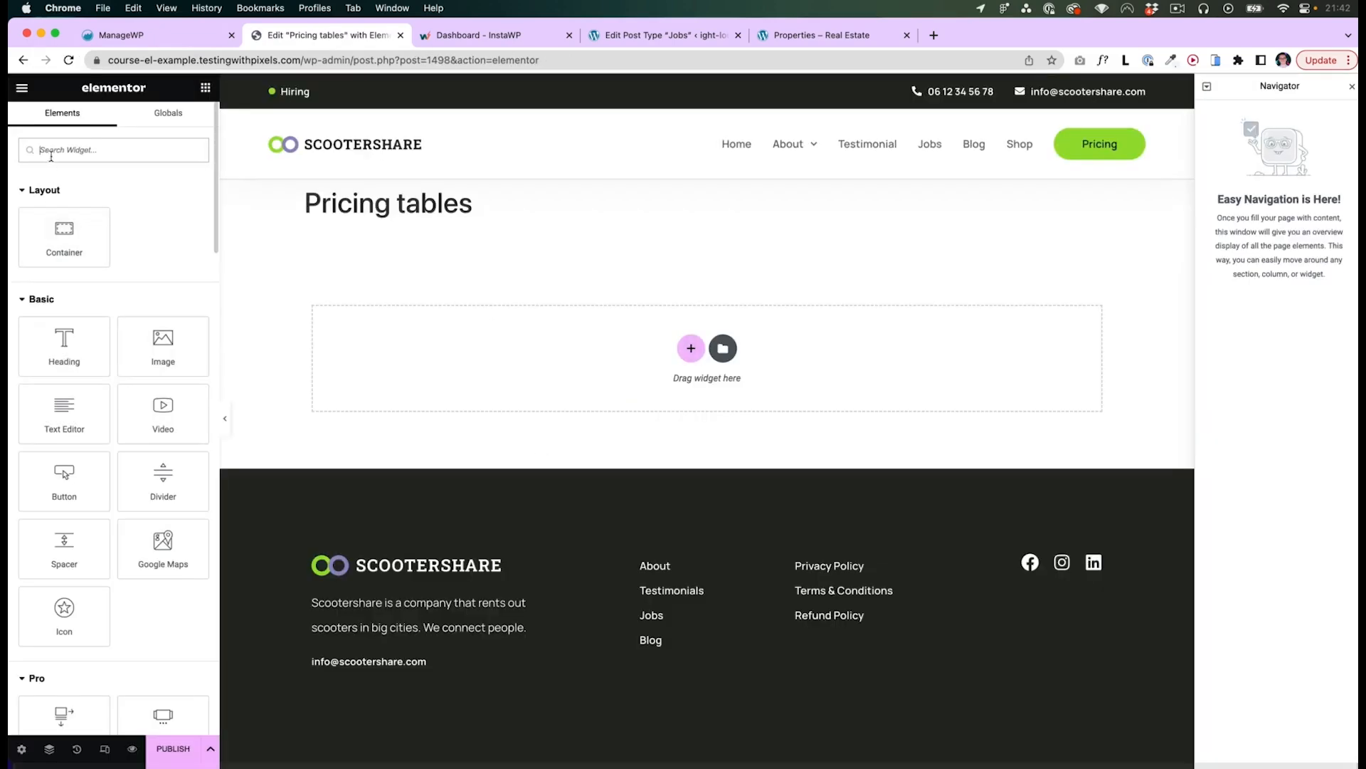
pyautogui.click(687, 348)
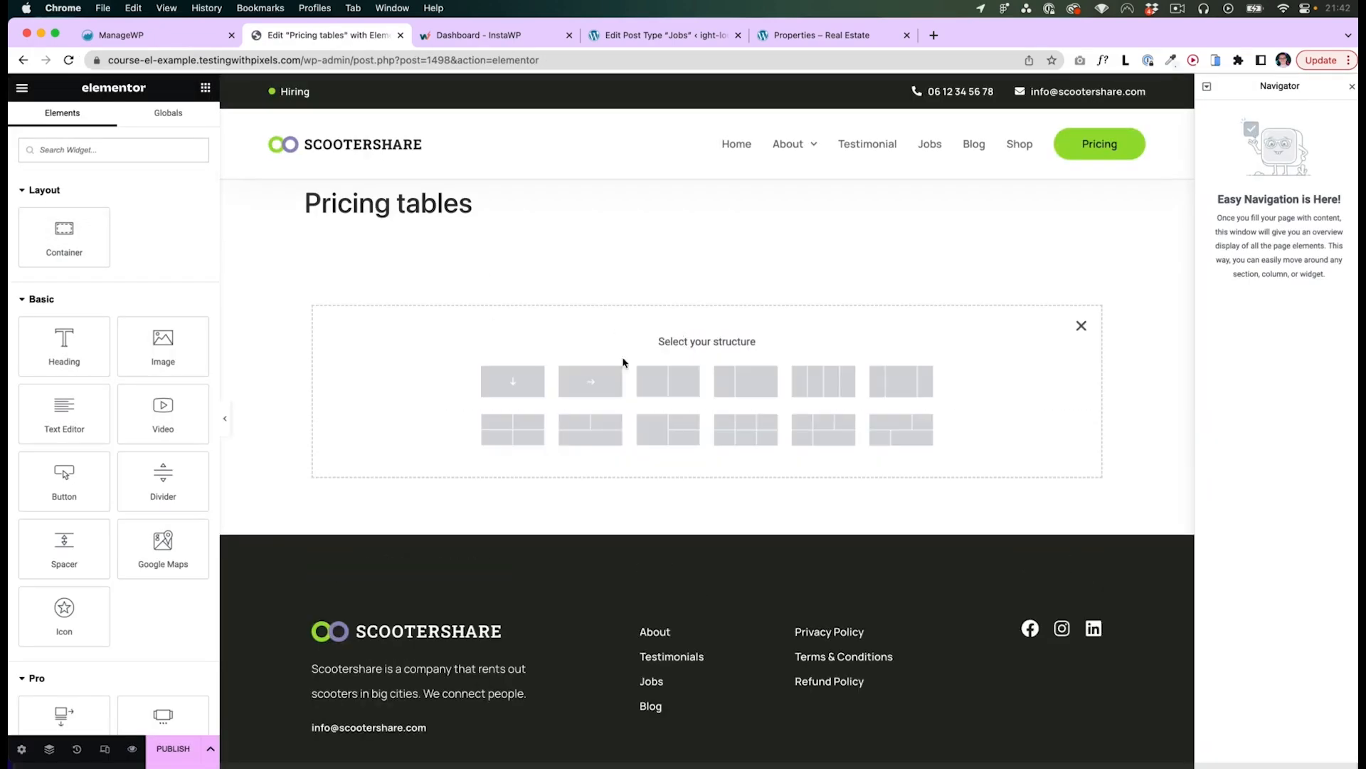
pyautogui.click(511, 381)
pyautogui.click(205, 86)
pyautogui.write('pri')
pyautogui.moveTo(163, 203); pyautogui.dragTo(427, 277)
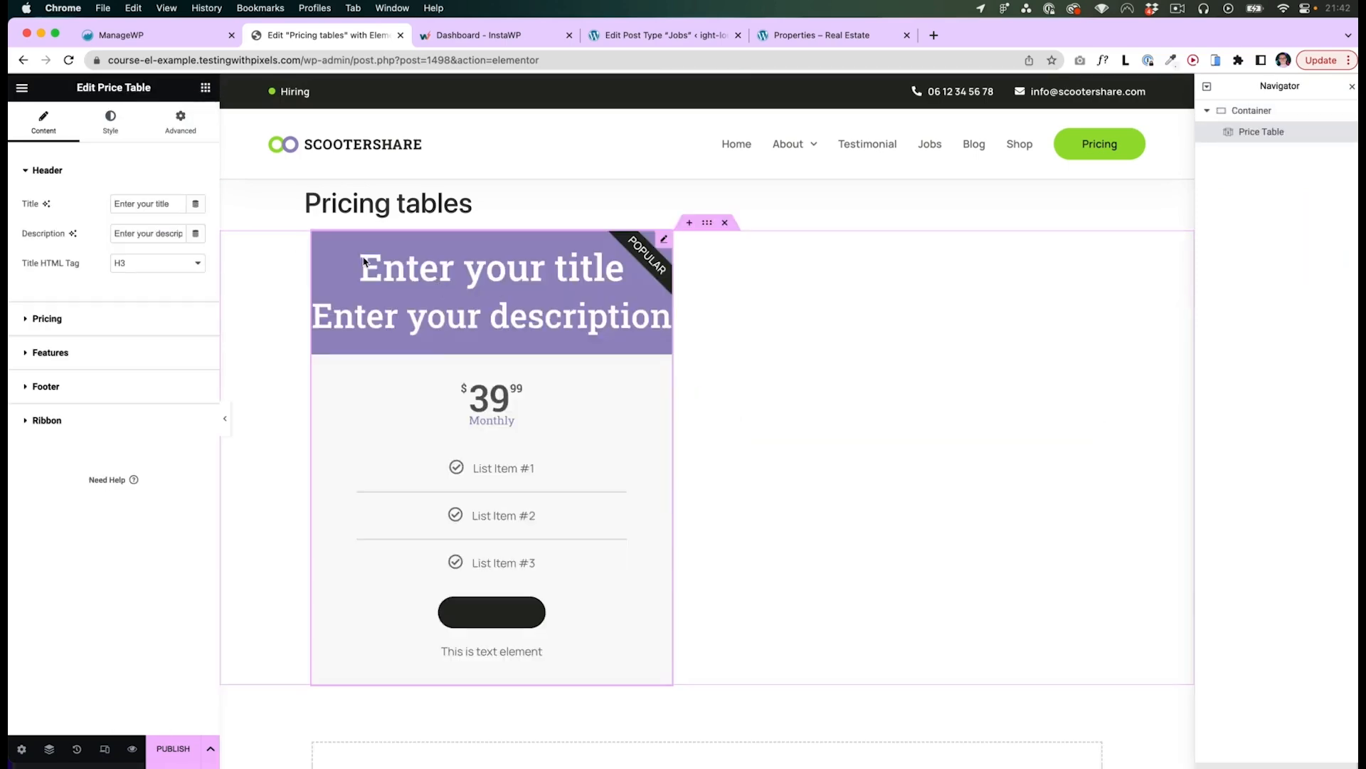
# - Duplicate the Price Table widget twice so the container holds three tables
pyautogui.rightClick(428, 282)
pyautogui.click(456, 306)
pyautogui.rightClick(766, 291)
pyautogui.click(797, 326)
# - Set the titles of the second and third price tables to 2 and 3
pyautogui.scroll(-4, 543, 435)
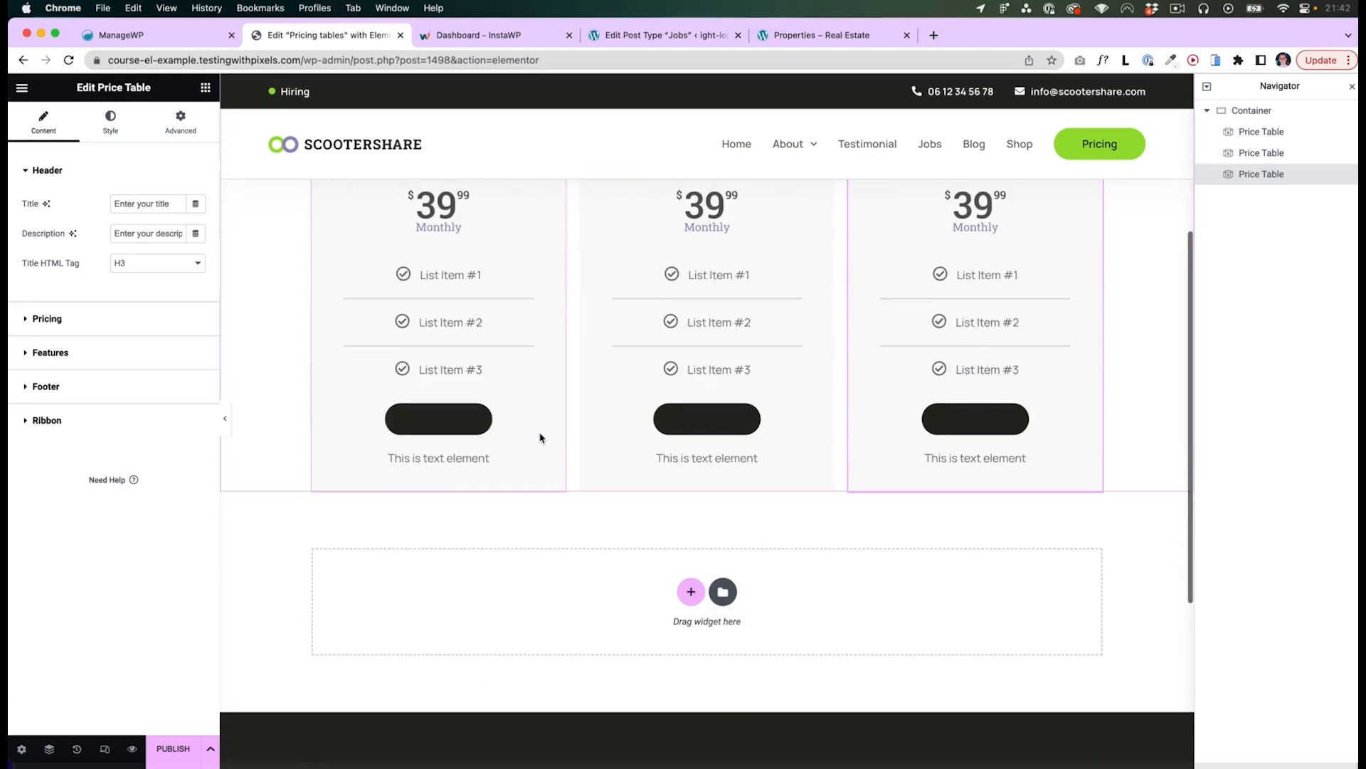
pyautogui.scroll(4, 543, 436)
pyautogui.click(736, 322)
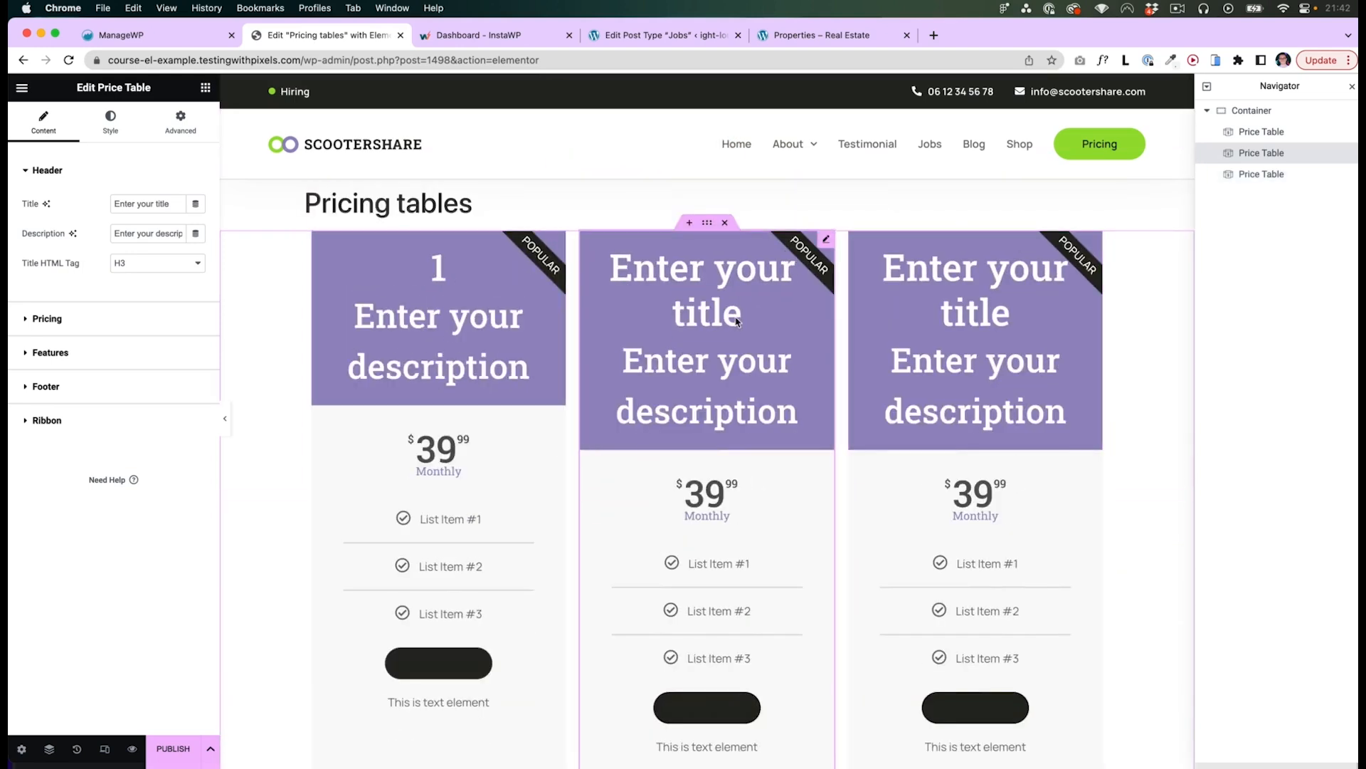
pyautogui.tripleClick(737, 323)
pyautogui.write('2')
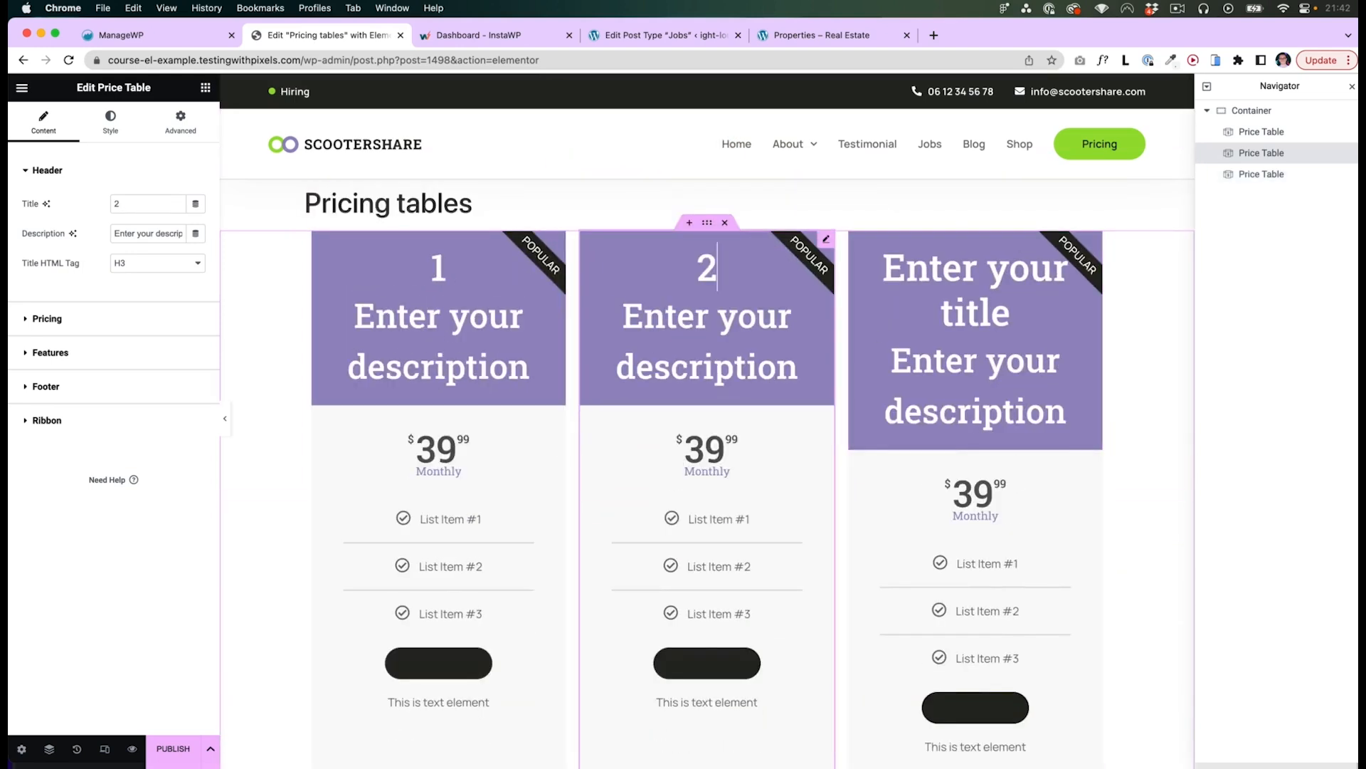
pyautogui.tripleClick(999, 321)
pyautogui.write('3')
pyautogui.click(705, 427)
pyautogui.click(47, 386)
pyautogui.click(351, 427)
pyautogui.scroll(-1, 351, 427)
pyautogui.scroll(1, 427, 484)
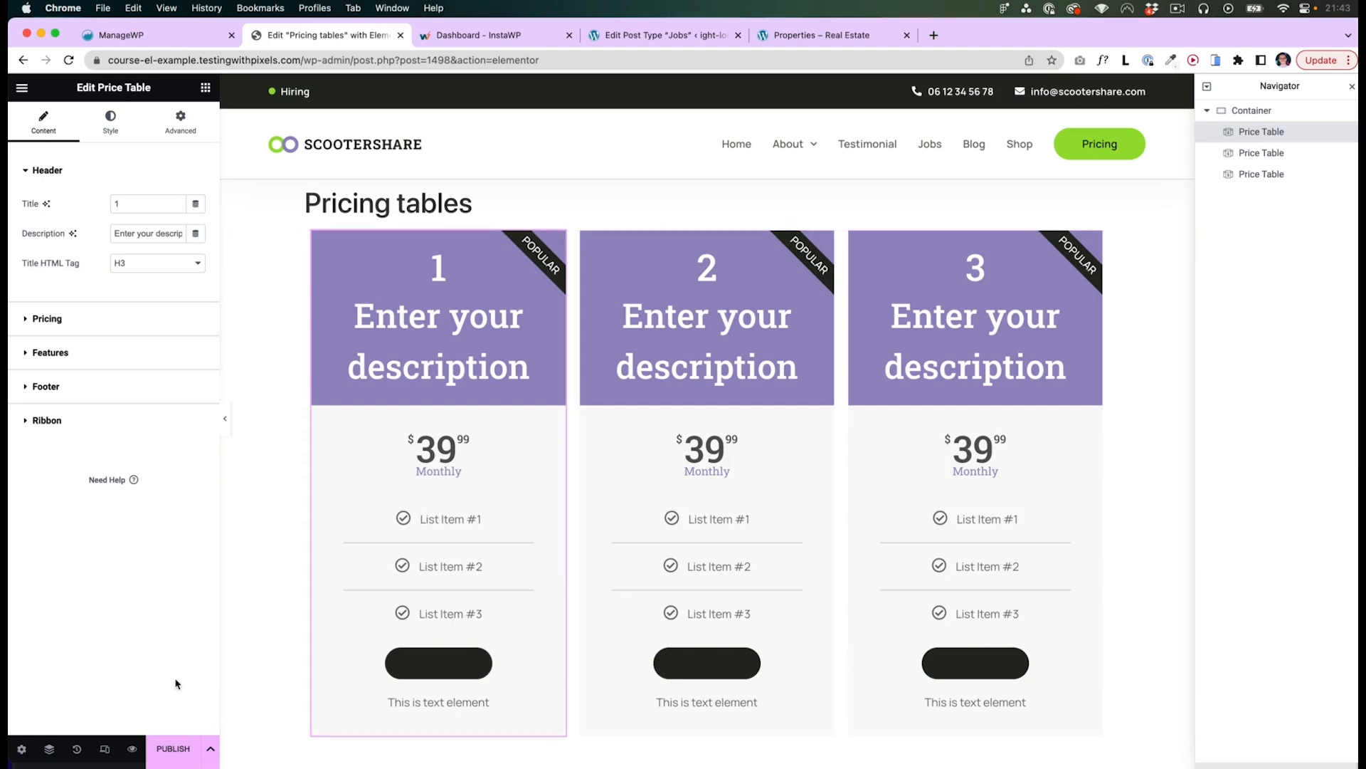
# - Publish the template and exit the Elementor editor
pyautogui.click(179, 750)
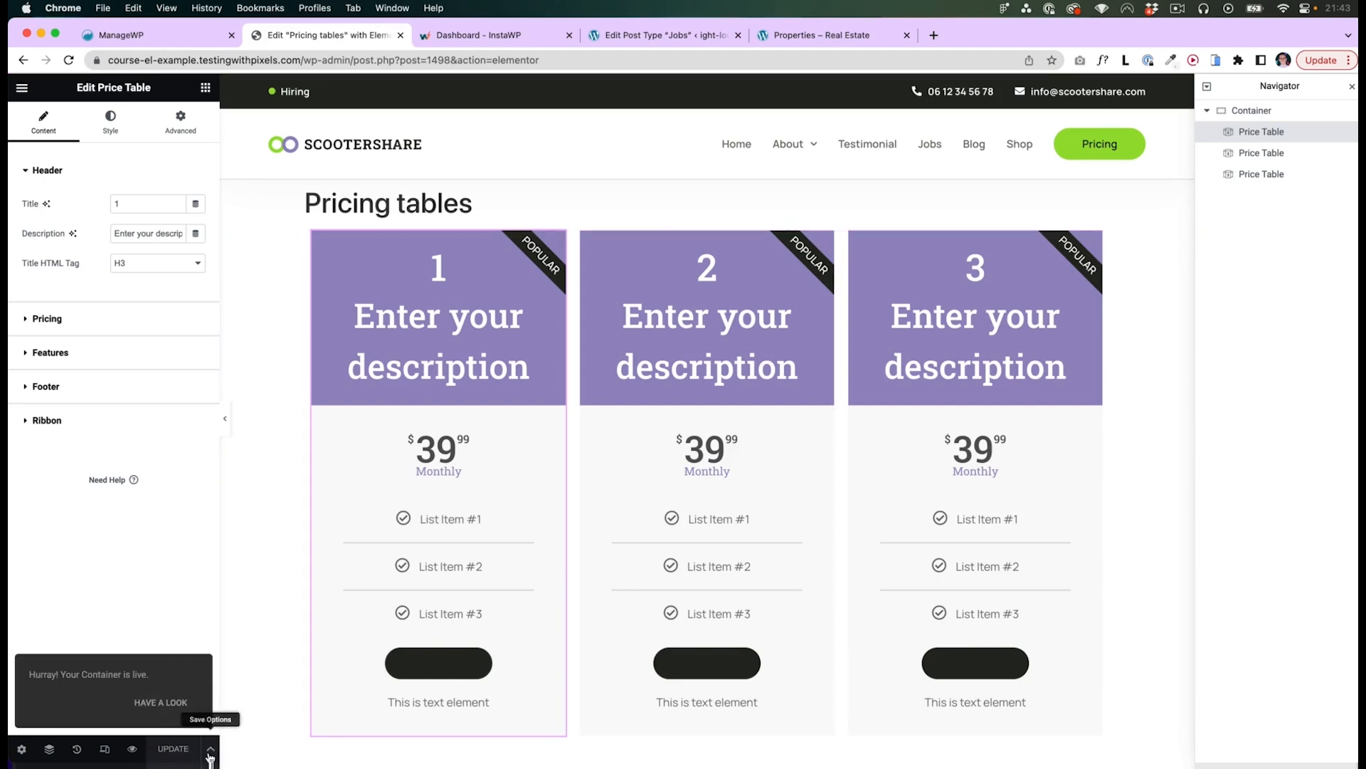
pyautogui.click(210, 749)
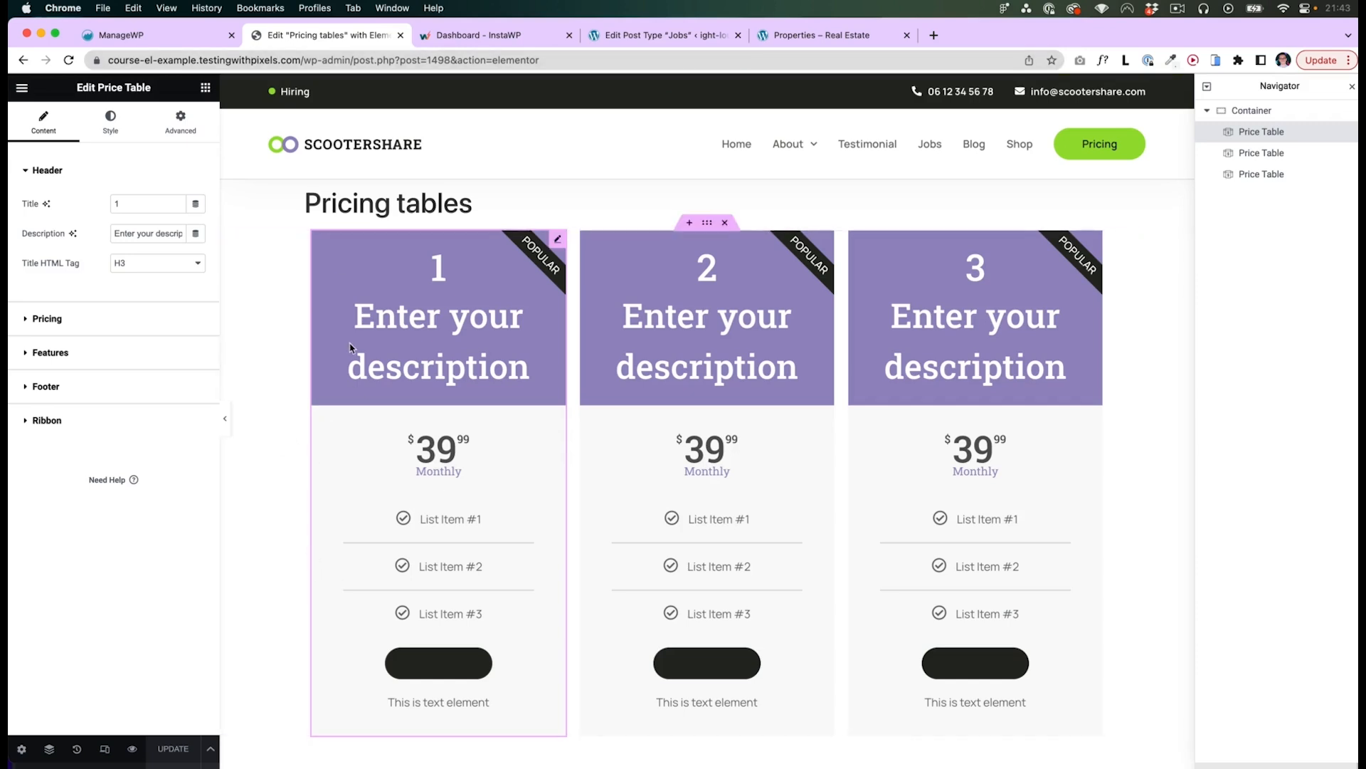
pyautogui.click(21, 86)
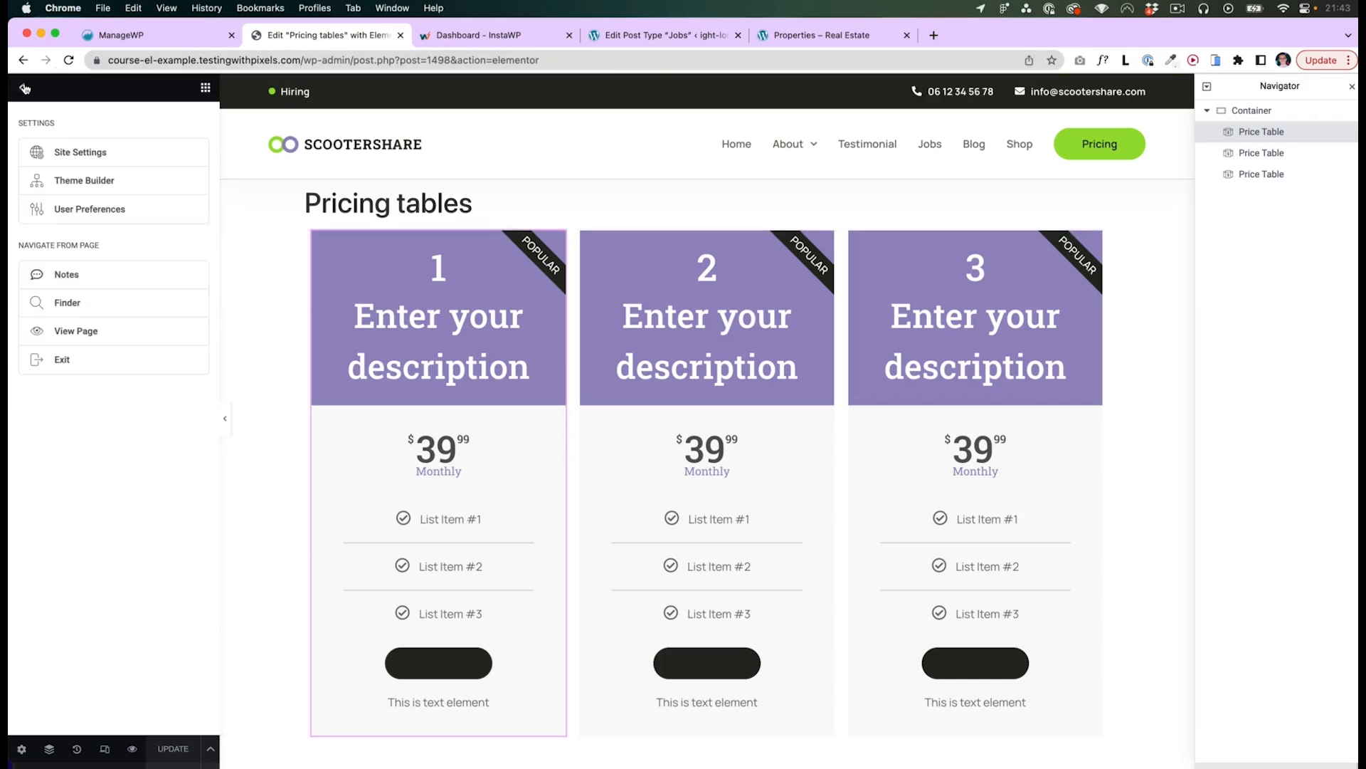
pyautogui.click(59, 361)
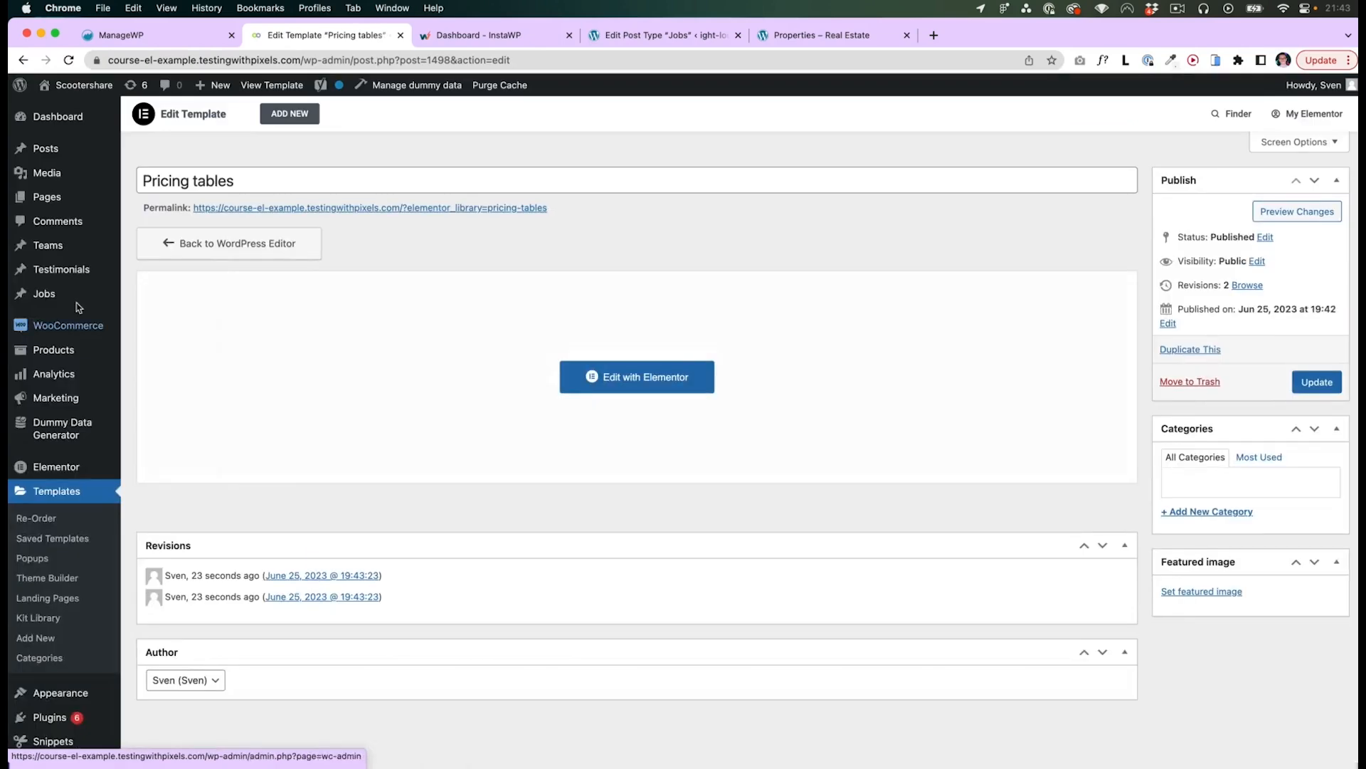
# - Open the Pages list and locate the Our pricing page
pyautogui.keyDown('super'); pyautogui.click(54, 197); pyautogui.keyUp('super')
pyautogui.click(458, 35)
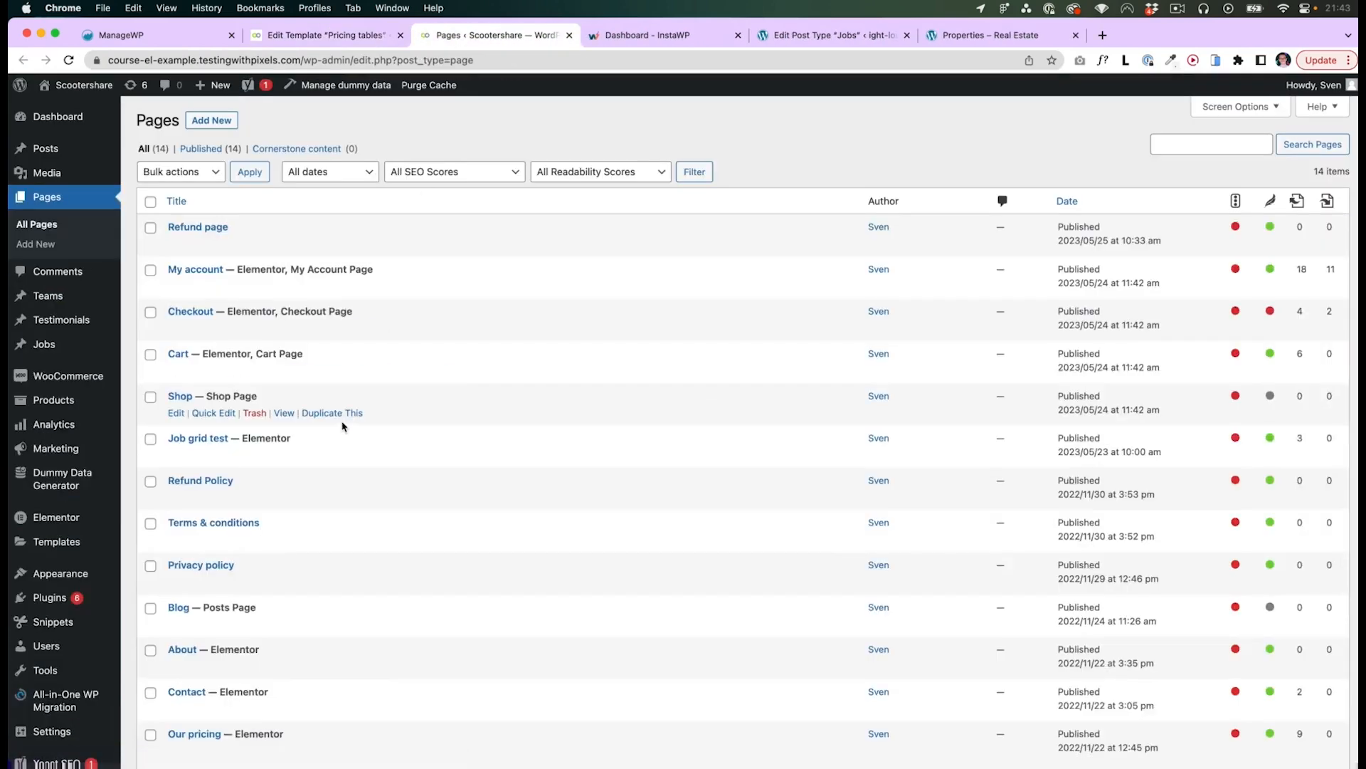
pyautogui.scroll(-5, 306, 406)
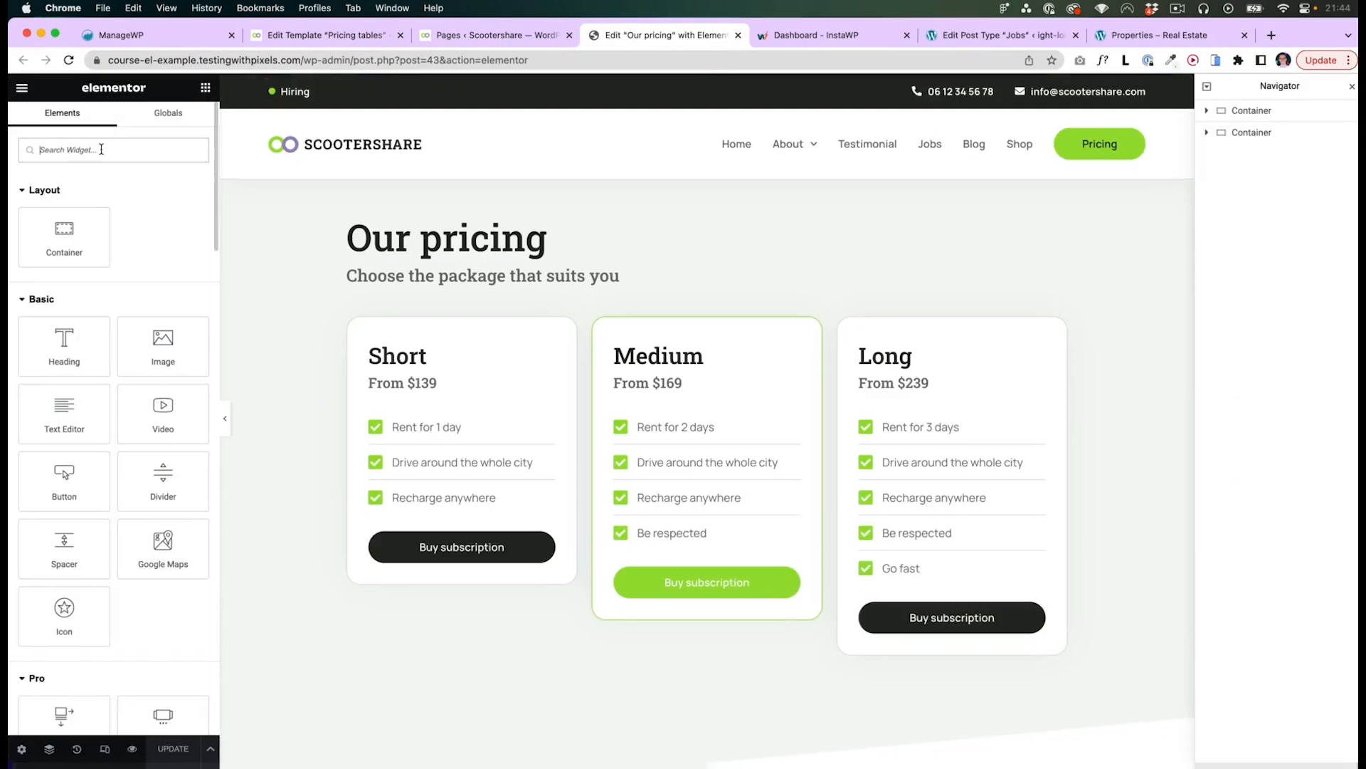
# - Add a Template widget above the pricing cards on the Our pricing page and choose the Pricing tables template
pyautogui.write('template')
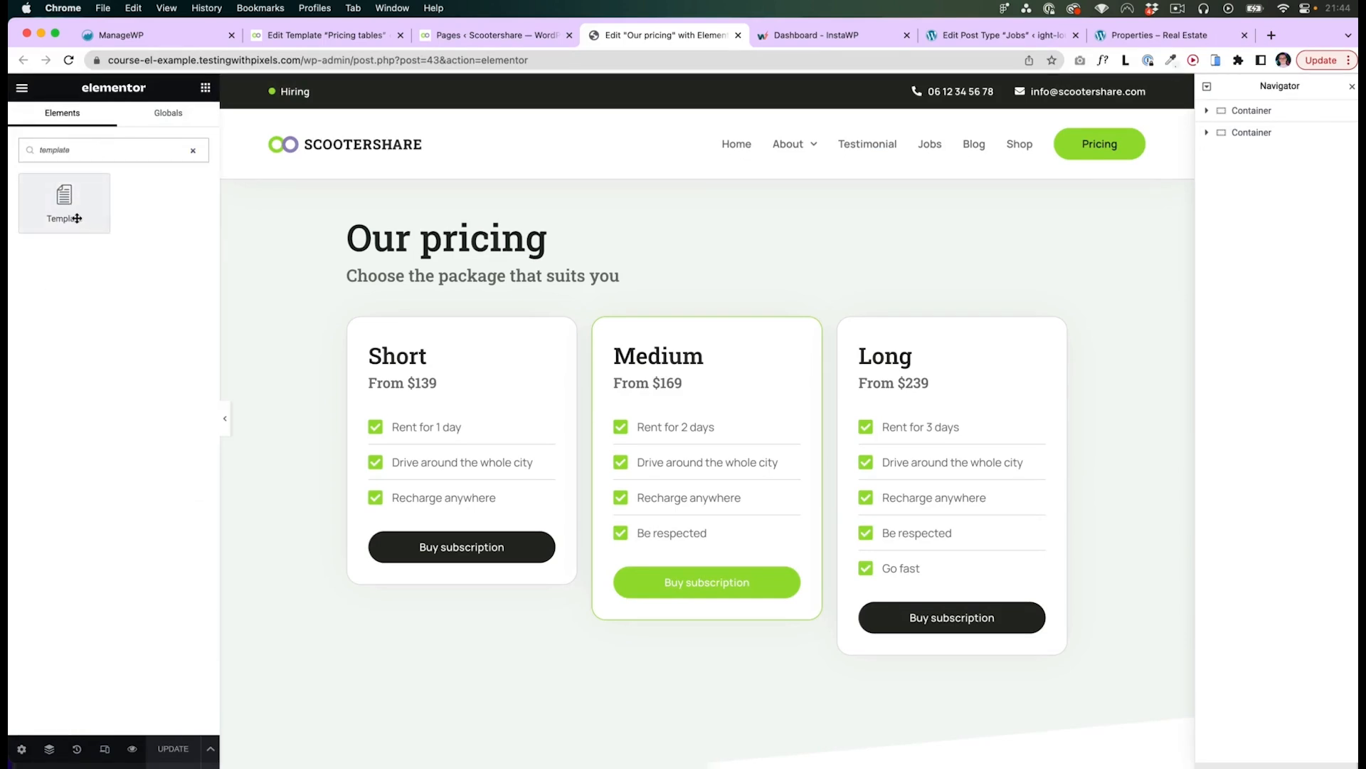
pyautogui.moveTo(71, 215); pyautogui.dragTo(501, 315)
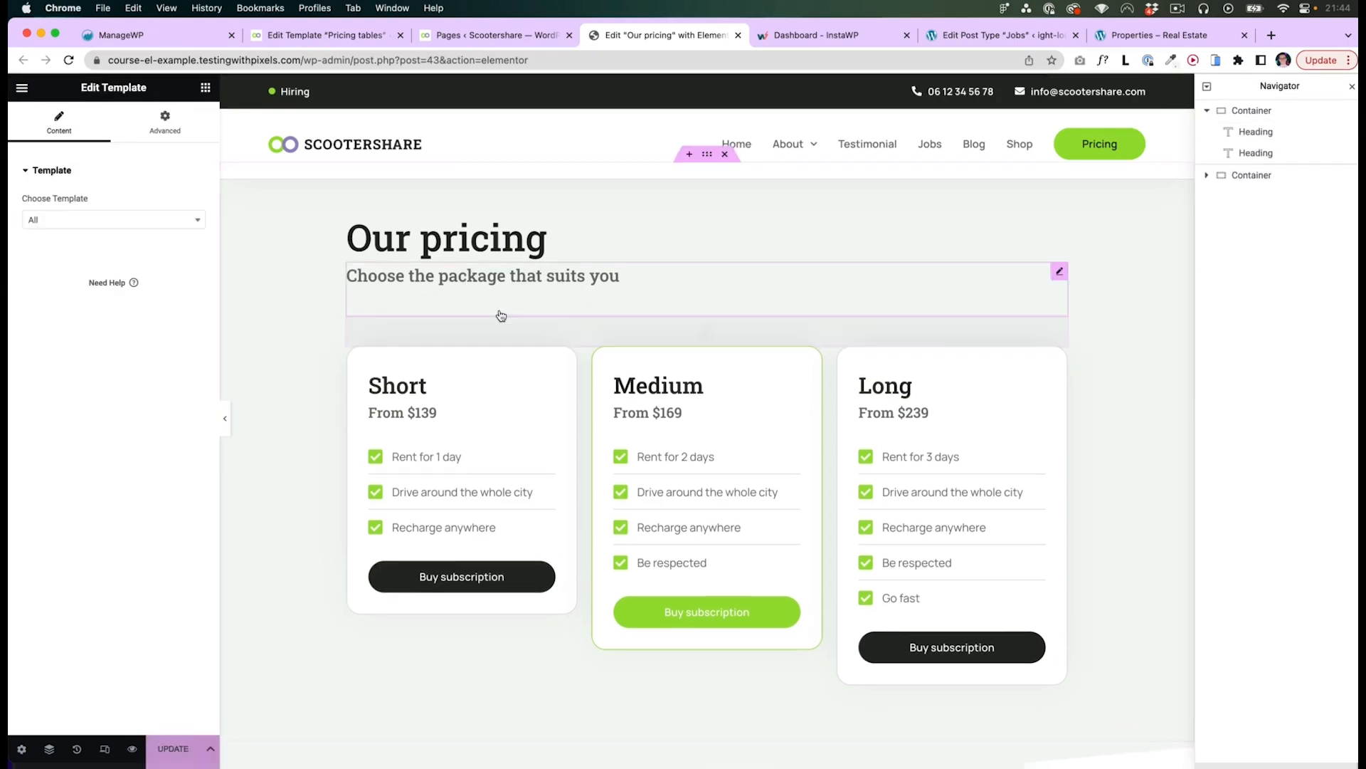
pyautogui.click(90, 221)
pyautogui.write('pric')
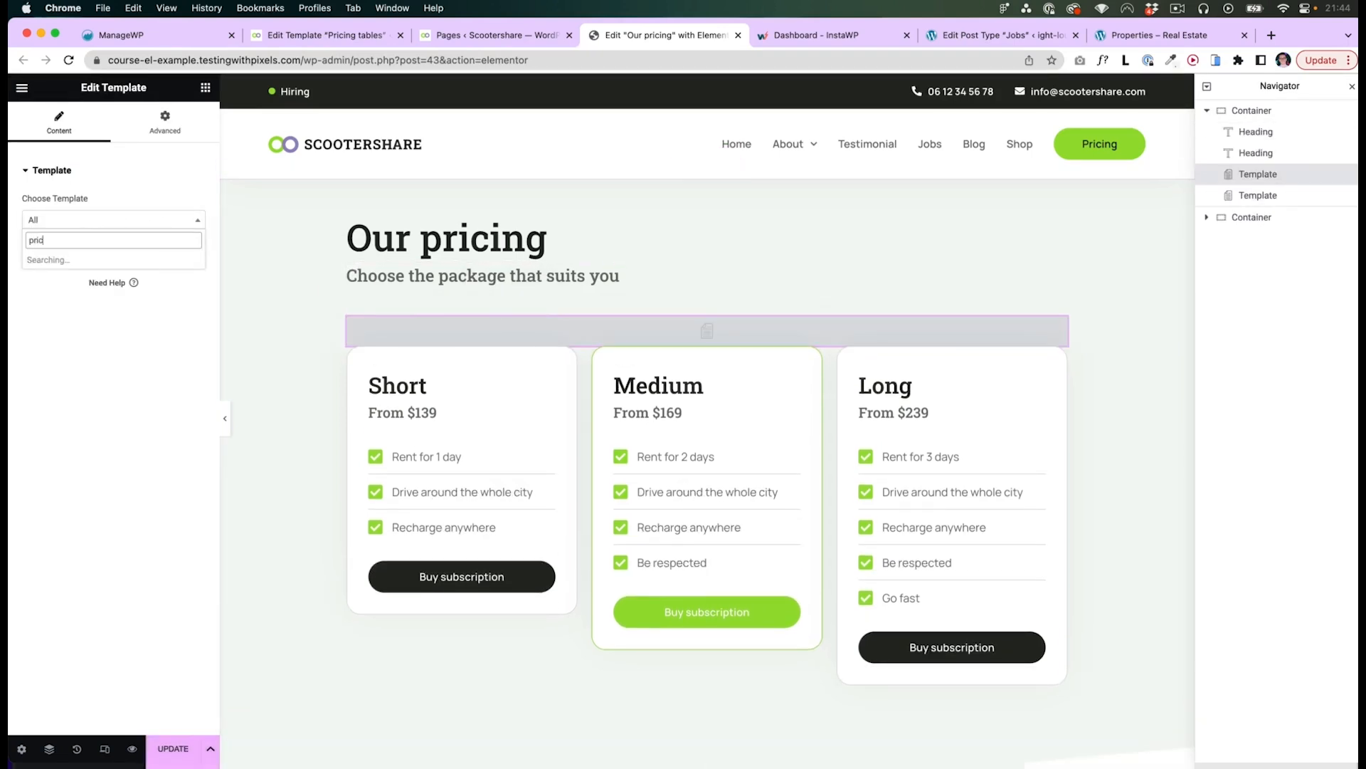
pyautogui.click(76, 262)
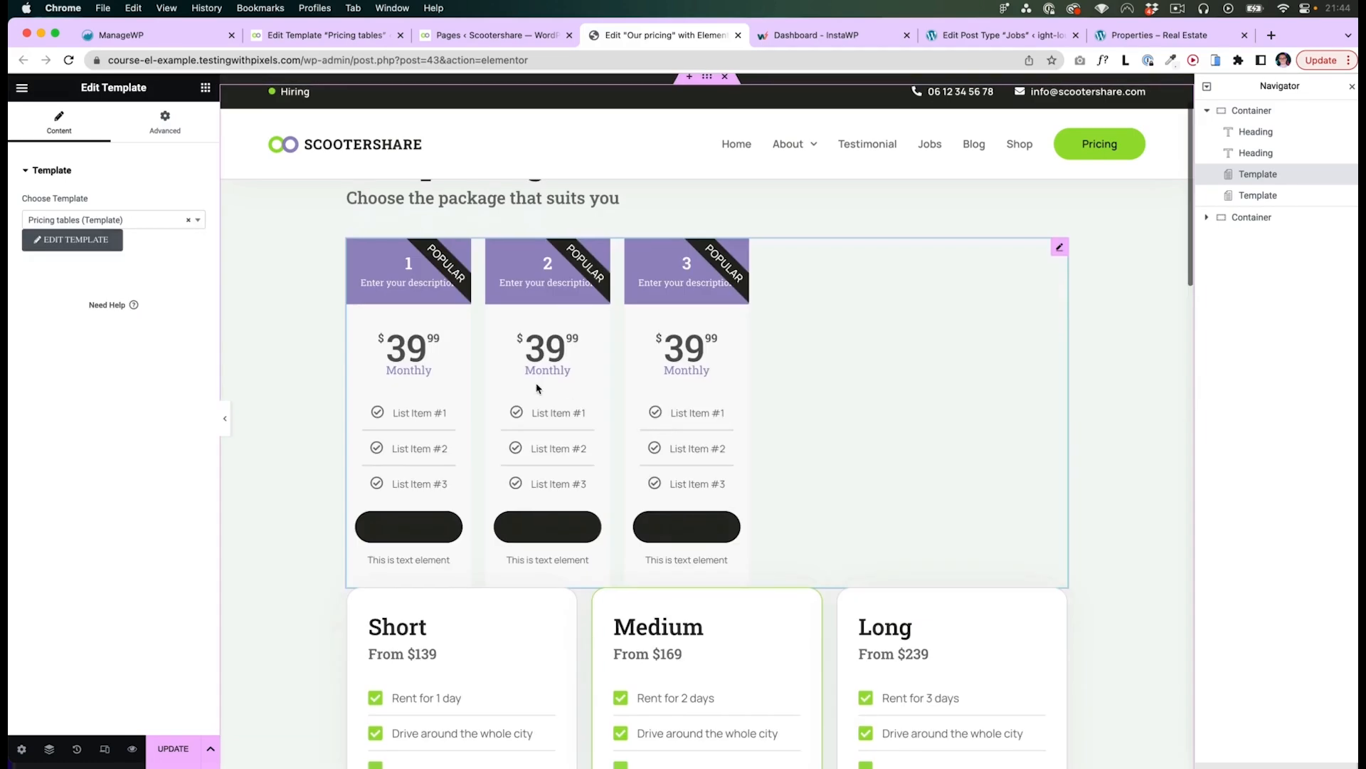
# - Update the Our pricing page with the embedded Pricing tables template
pyautogui.scroll(-2, 644, 472)
pyautogui.scroll(1, 674, 399)
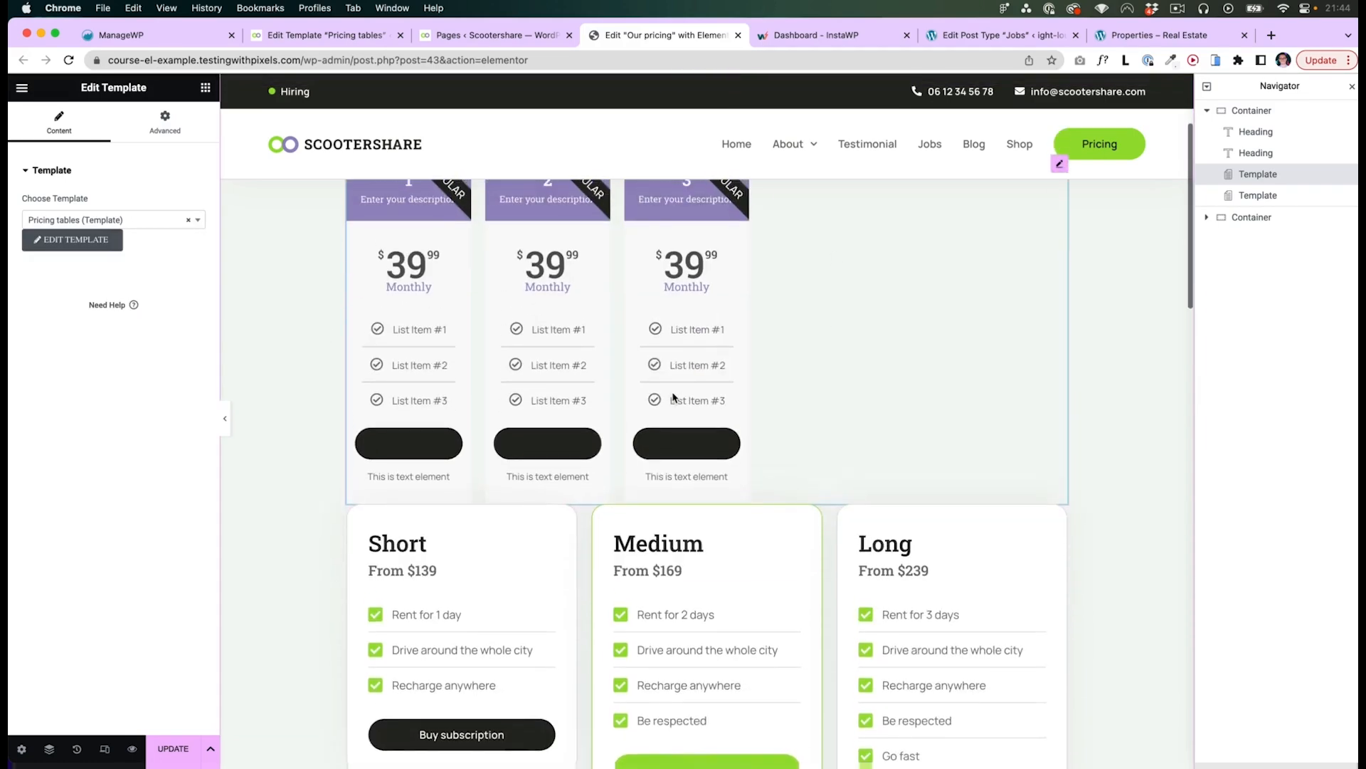
pyautogui.scroll(2, 674, 400)
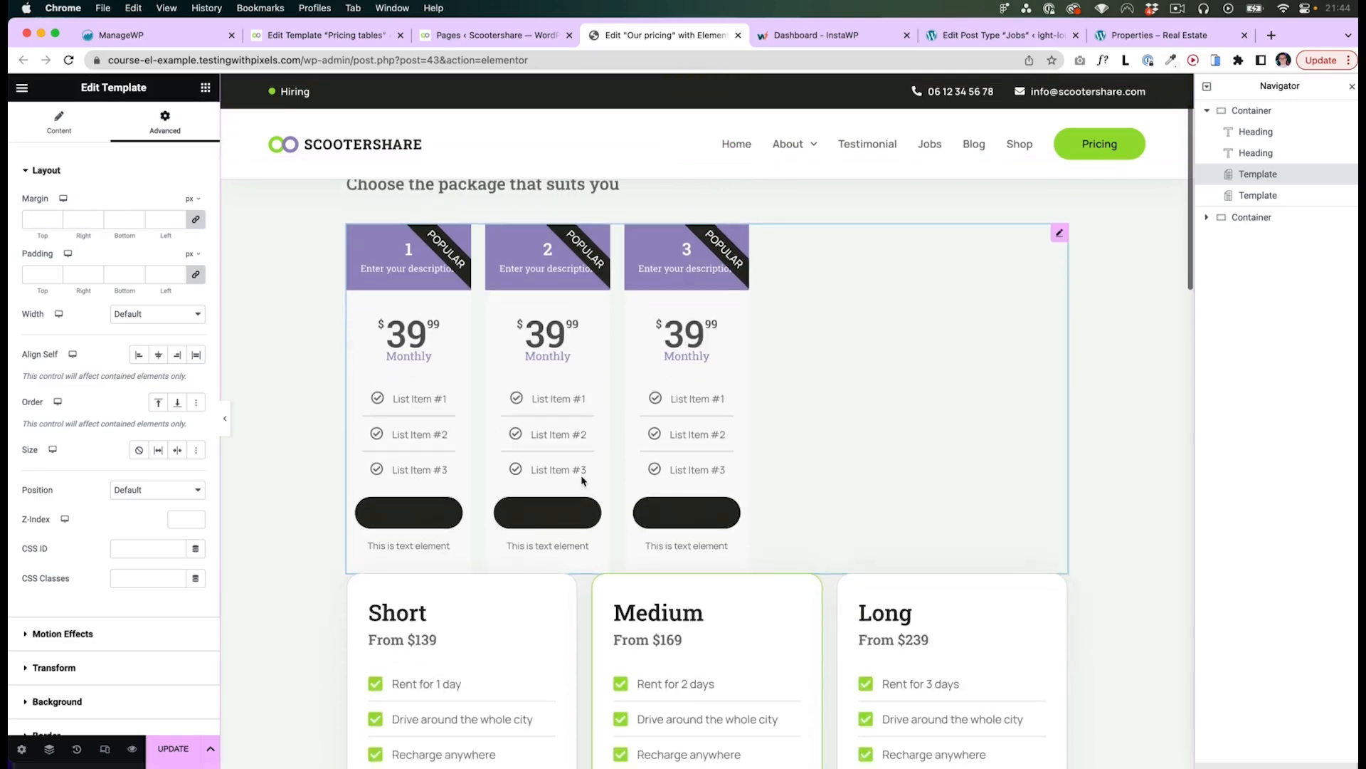
pyautogui.scroll(2, 582, 481)
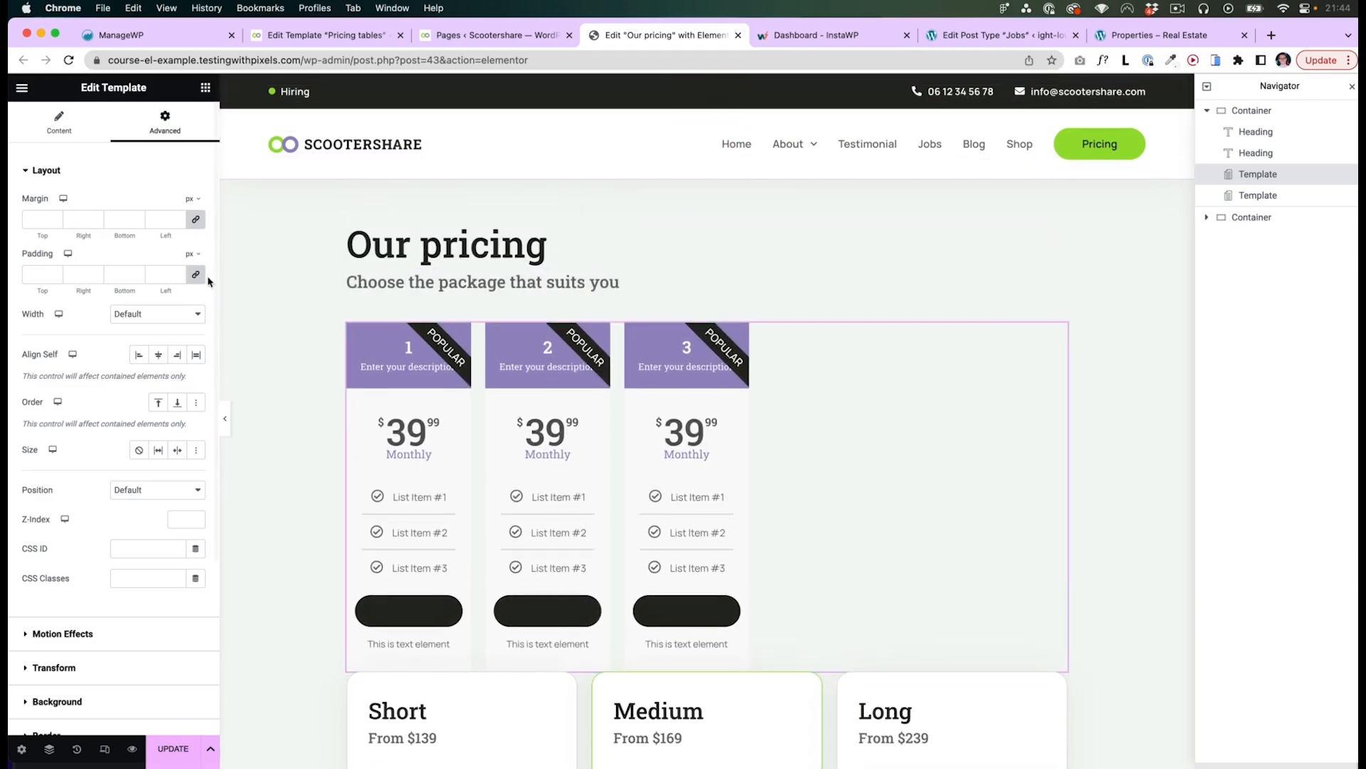
pyautogui.click(169, 750)
# - In the Pricing tables template editor, set the container's content width to Full Width and update the template
pyautogui.click(268, 31)
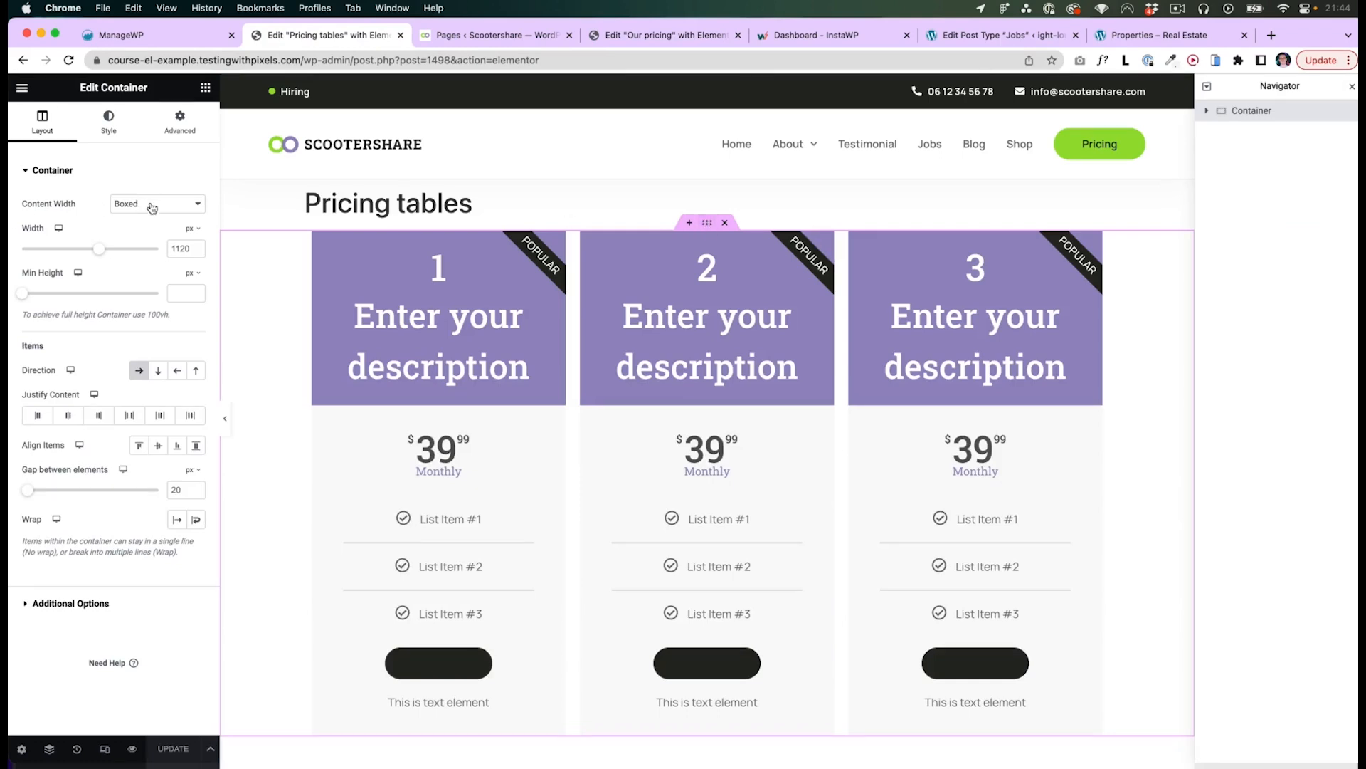
pyautogui.click(152, 207)
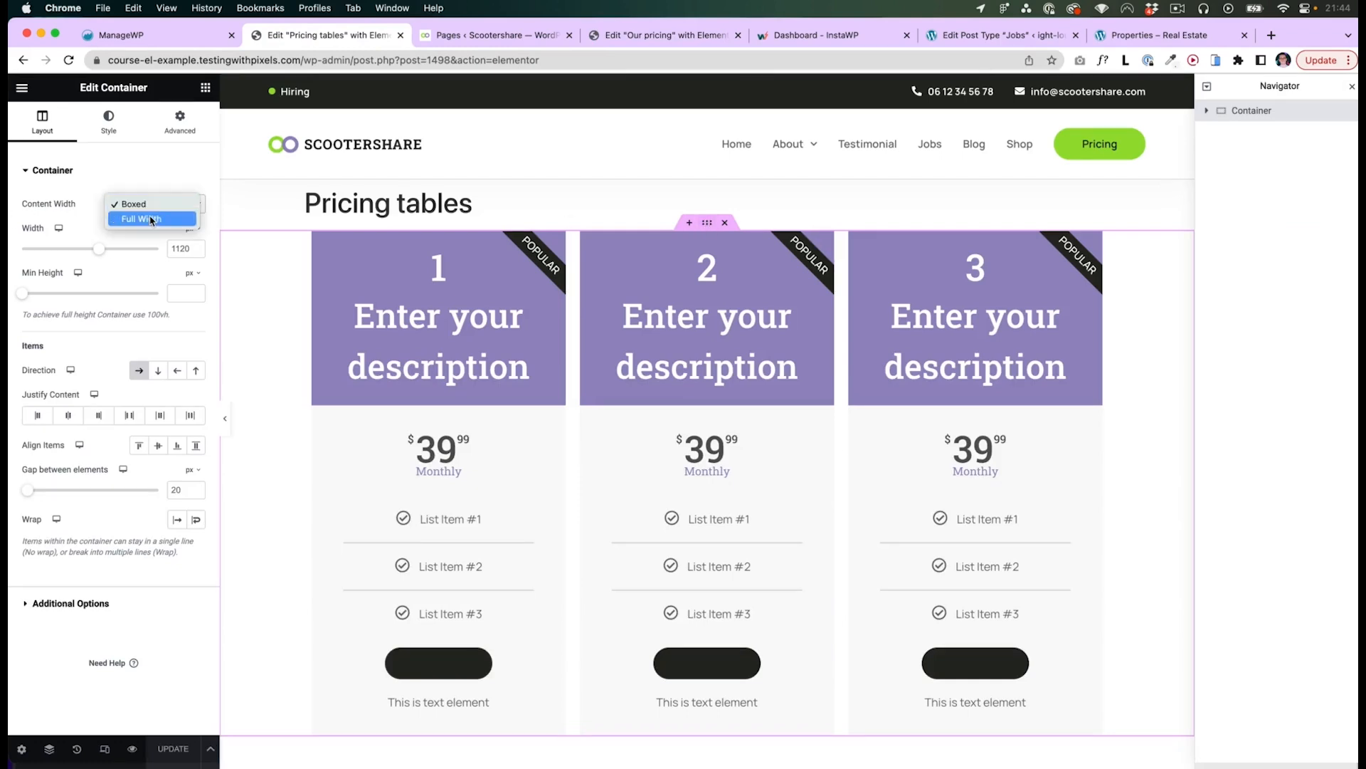
pyautogui.click(150, 220)
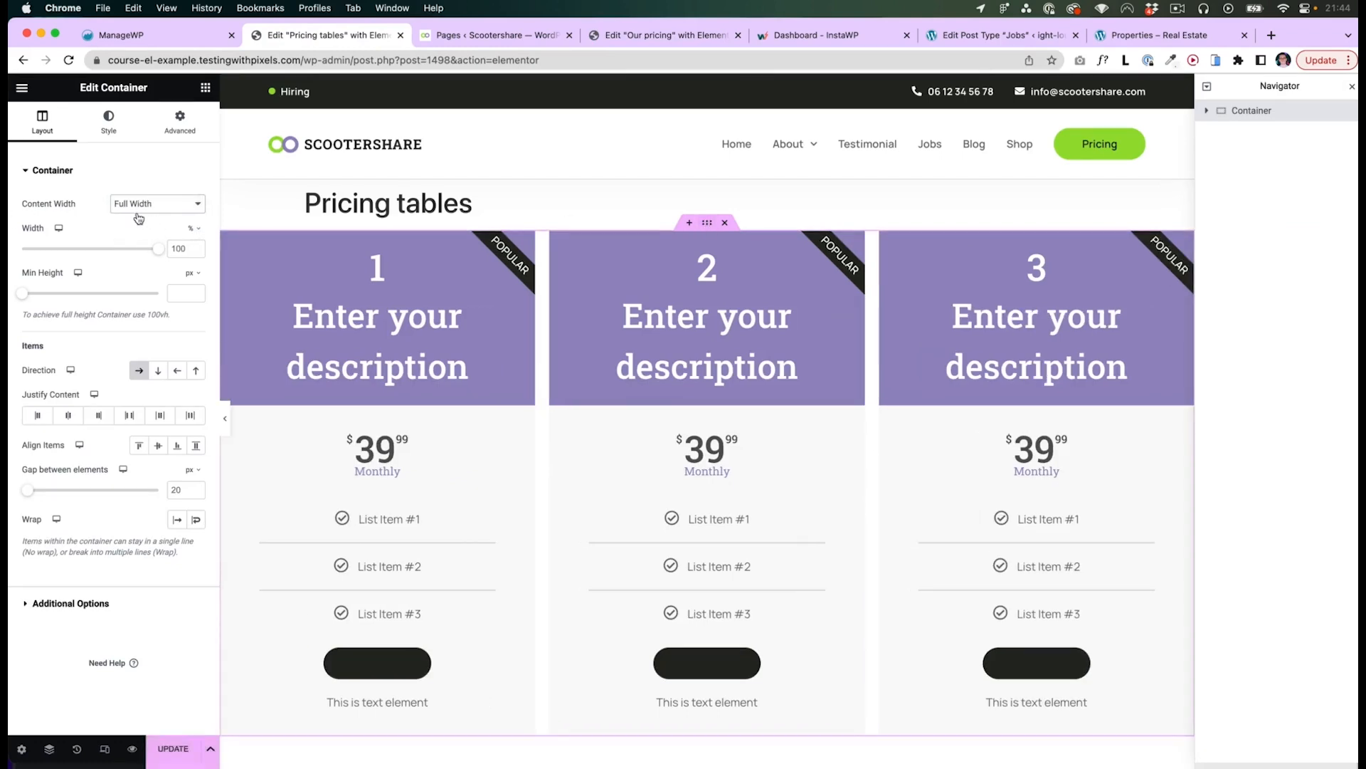
pyautogui.click(610, 38)
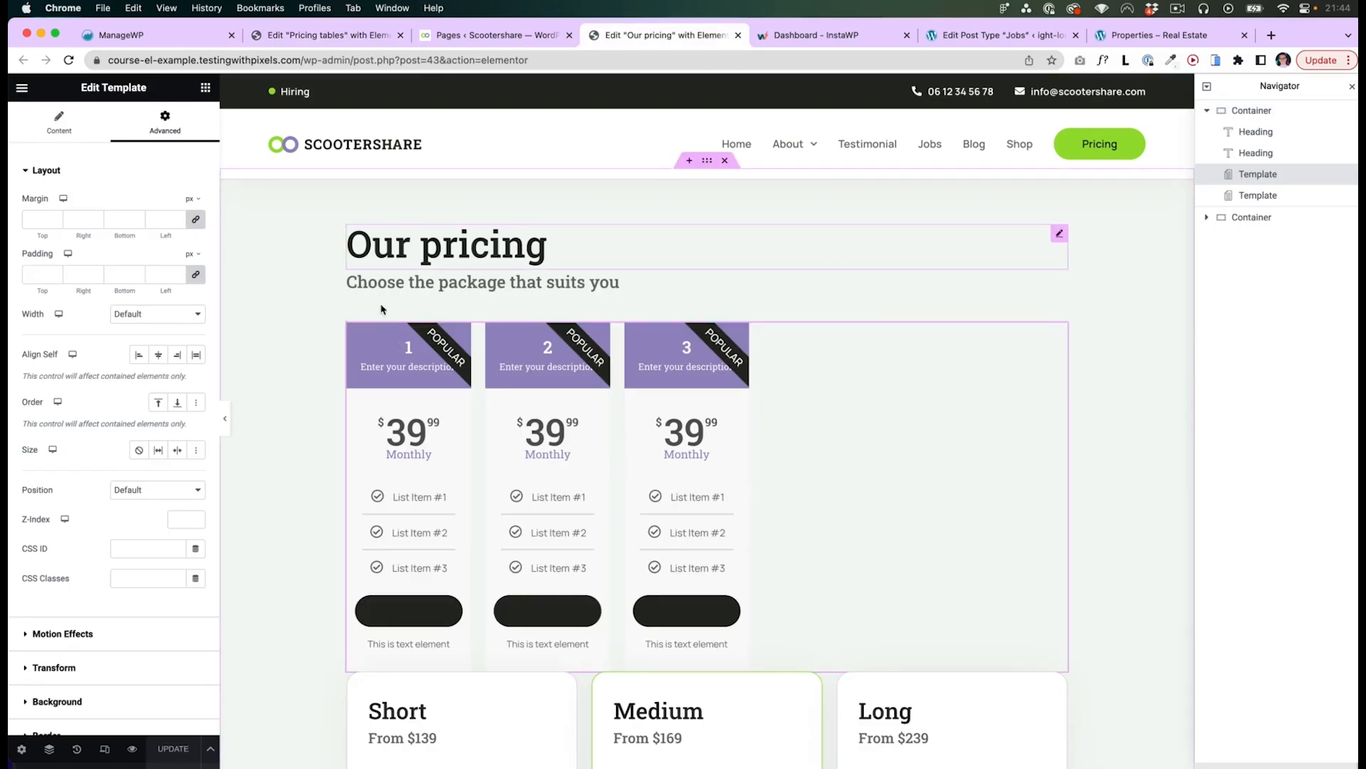
pyautogui.click(325, 38)
pyautogui.click(171, 749)
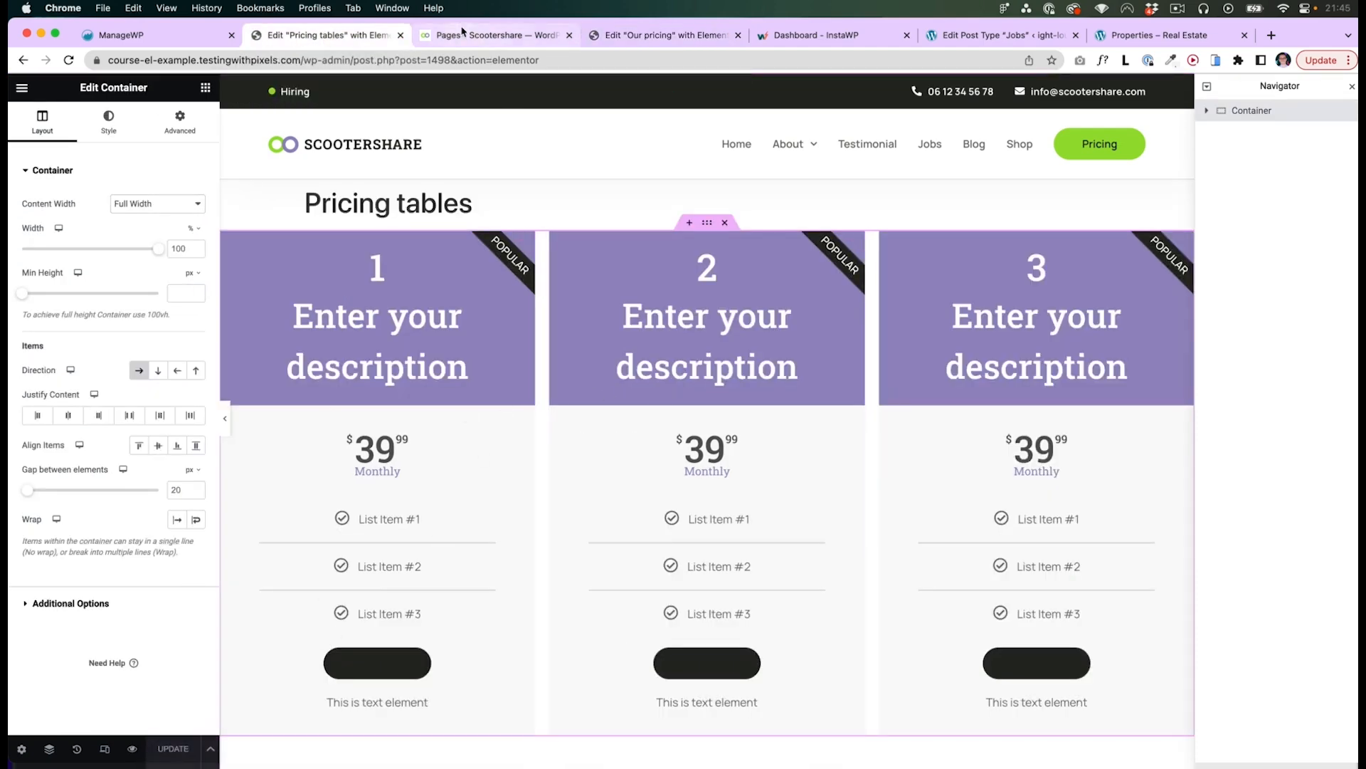
# - Reload the Our pricing page editor and select the embedded template
pyautogui.click(666, 37)
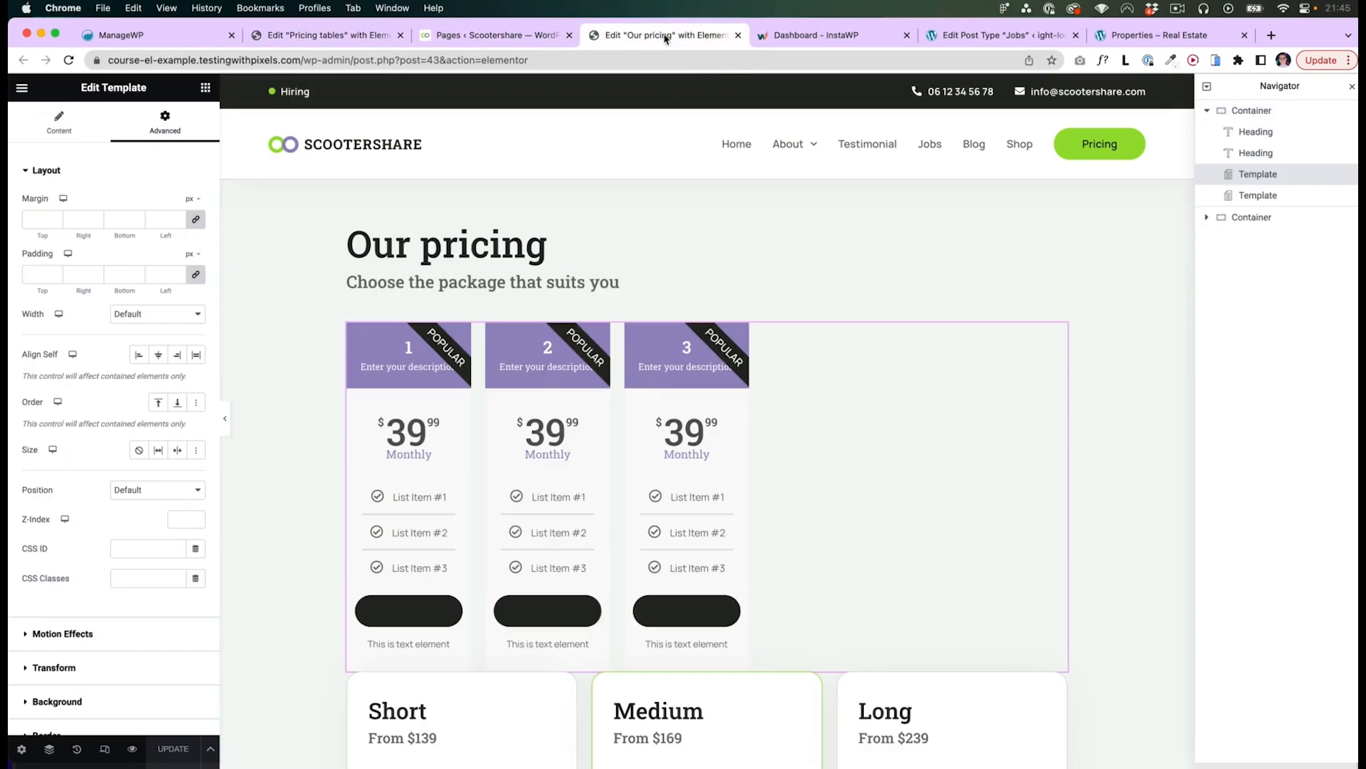
pyautogui.rightClick(652, 418)
pyautogui.press('super+r')
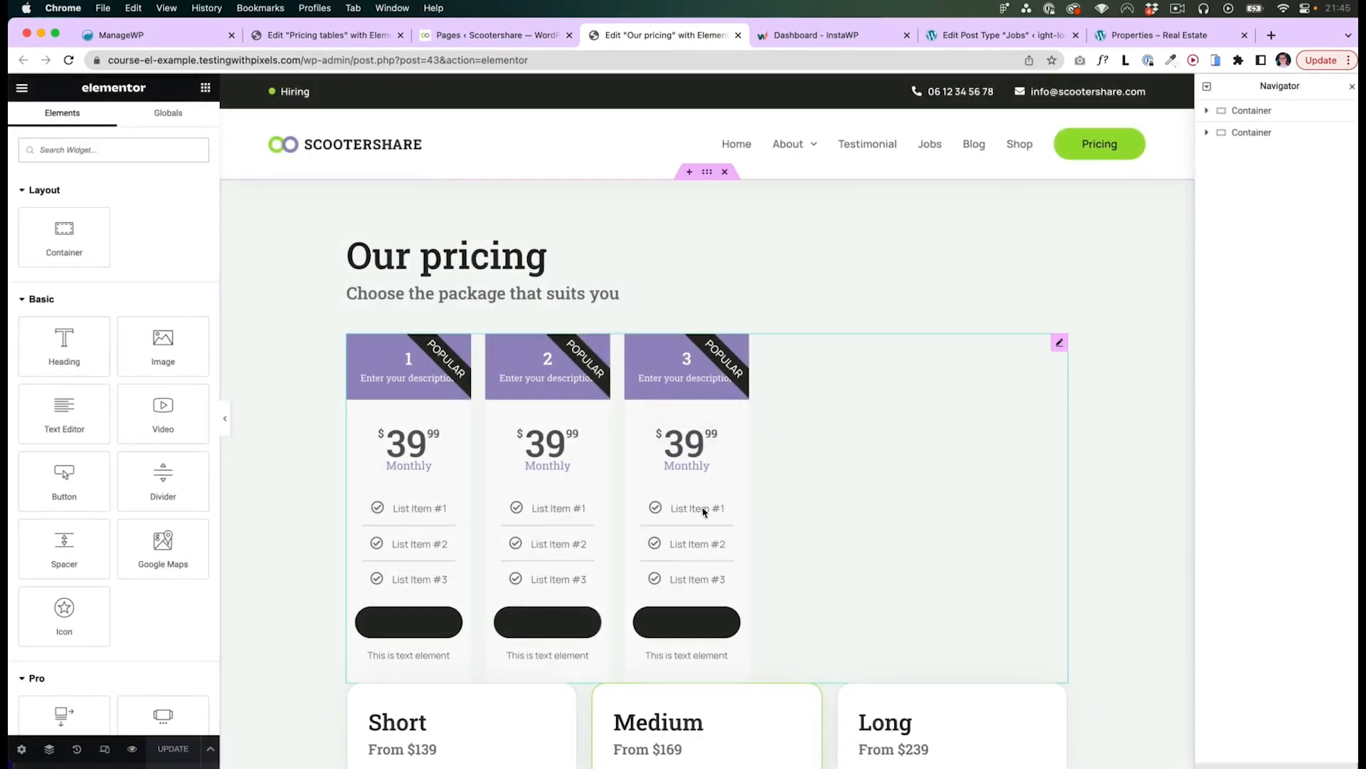
pyautogui.click(933, 538)
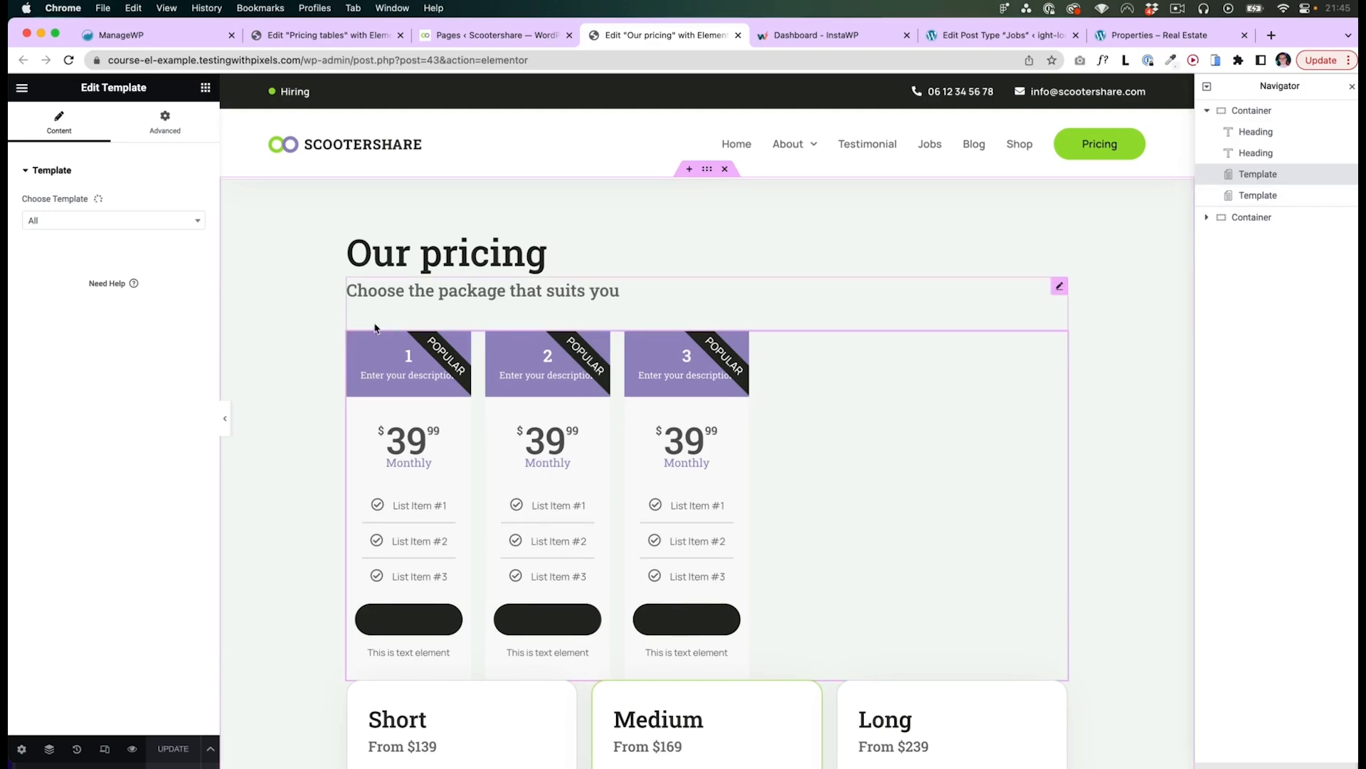
# - Set the price table's size to Grow in the Pricing tables template and update the template
pyautogui.press('super+2')
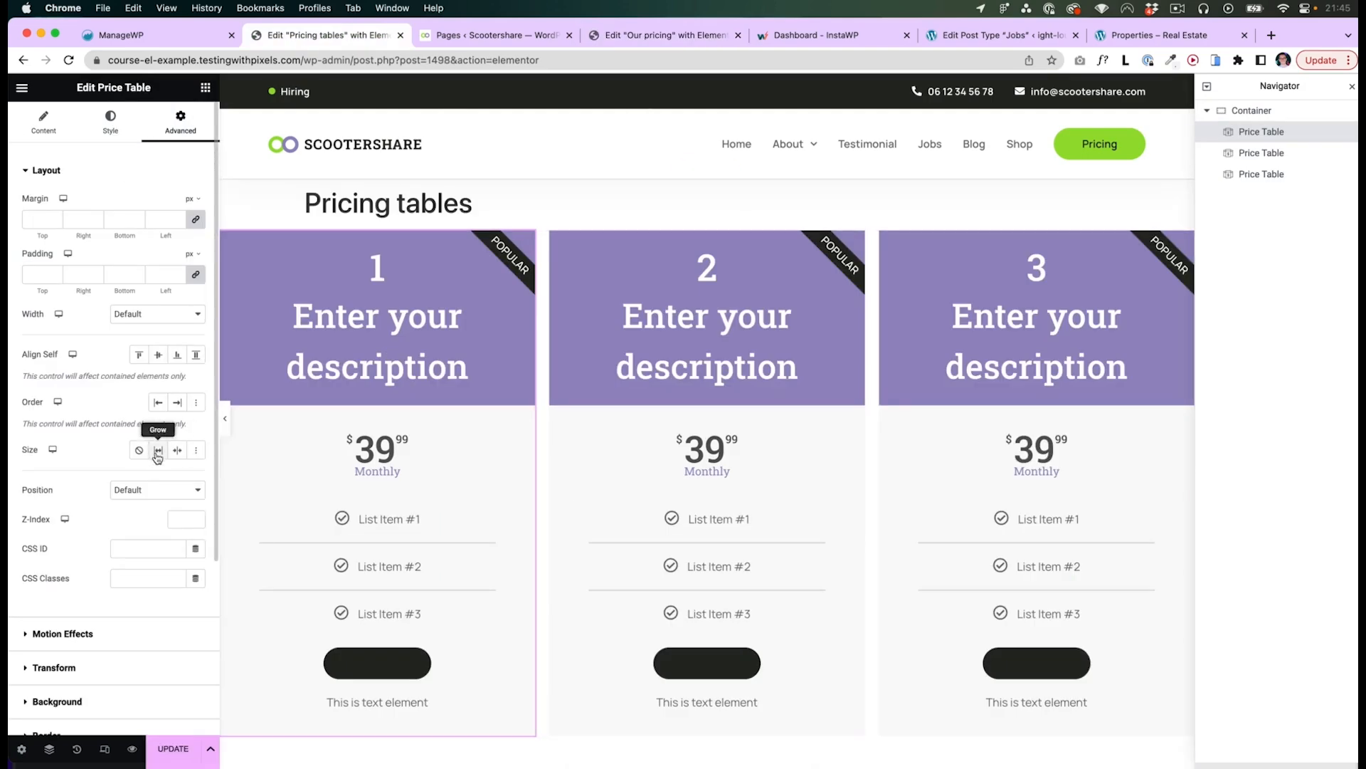
pyautogui.click(158, 451)
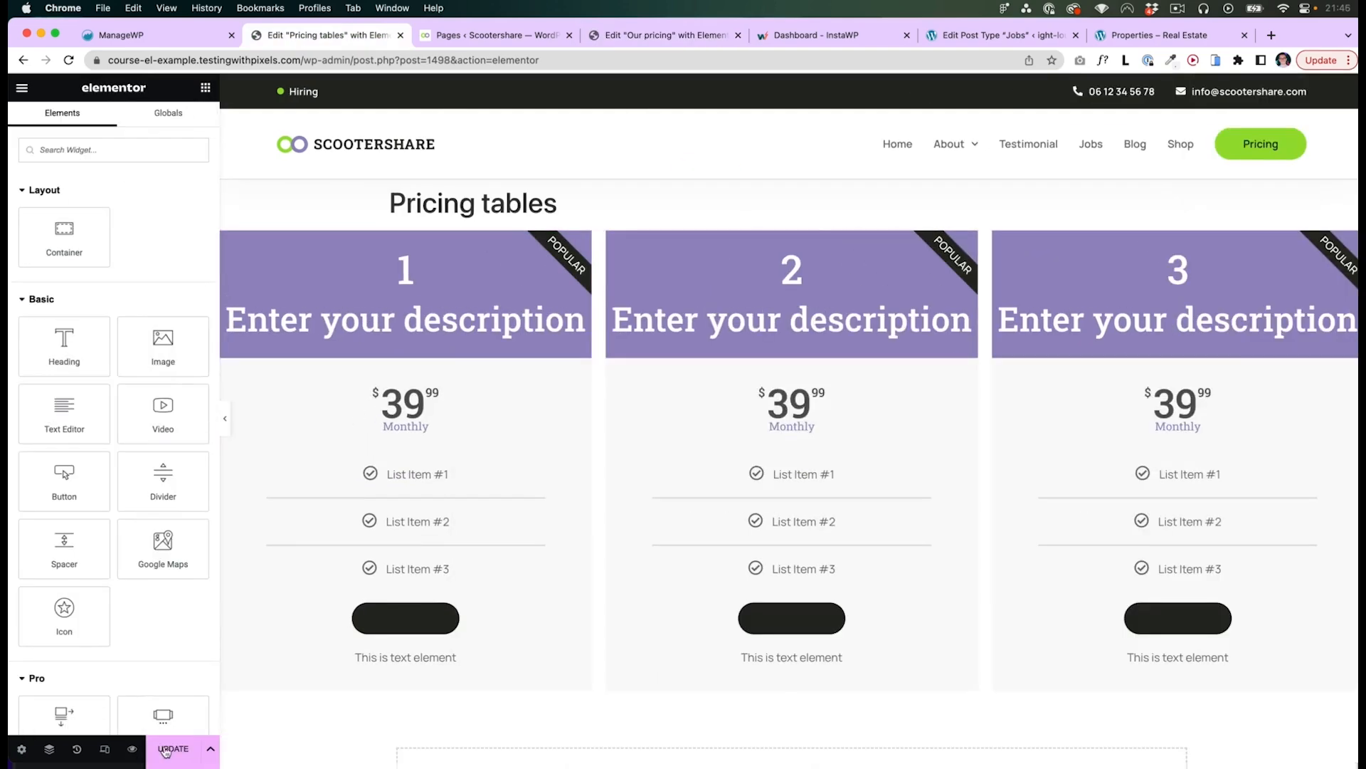
pyautogui.click(166, 750)
# - Review the embedded pricing tables on the Our pricing page
pyautogui.click(601, 35)
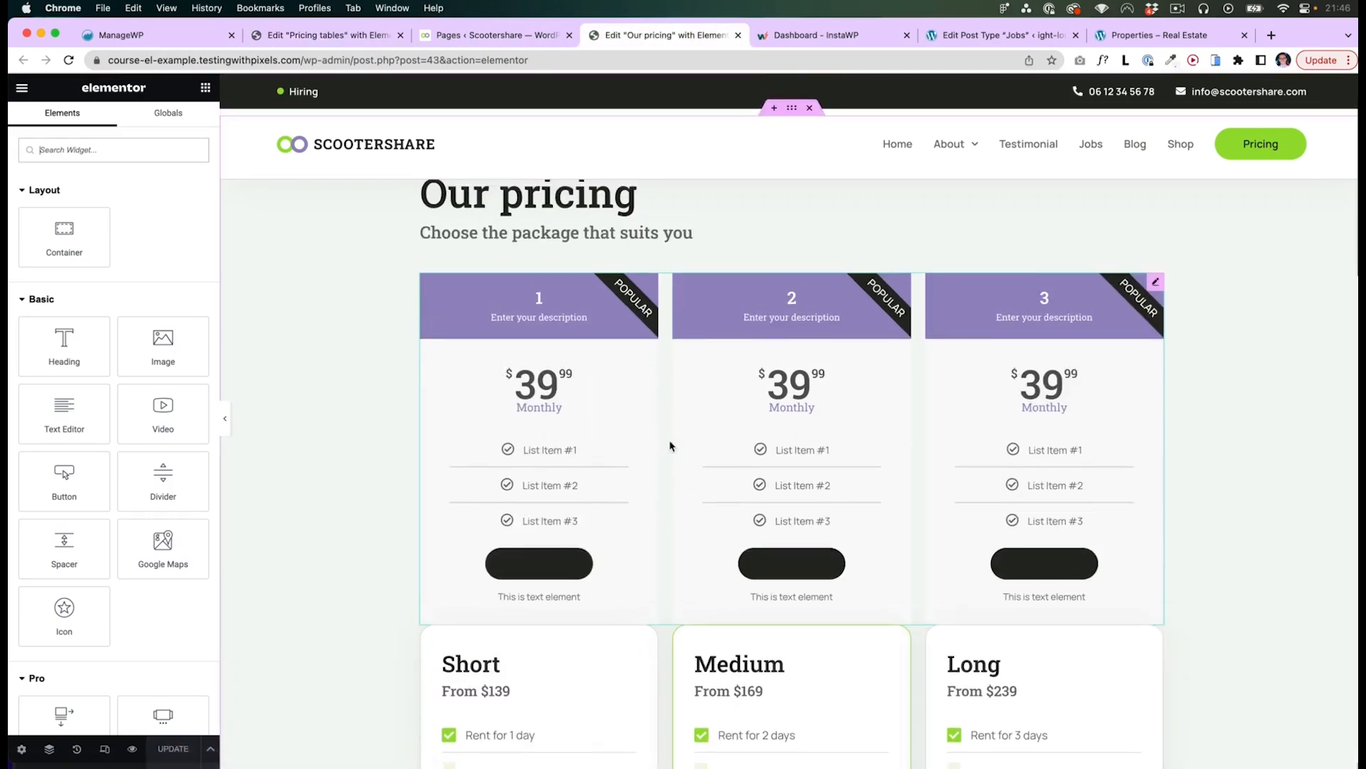
pyautogui.scroll(2, 656, 373)
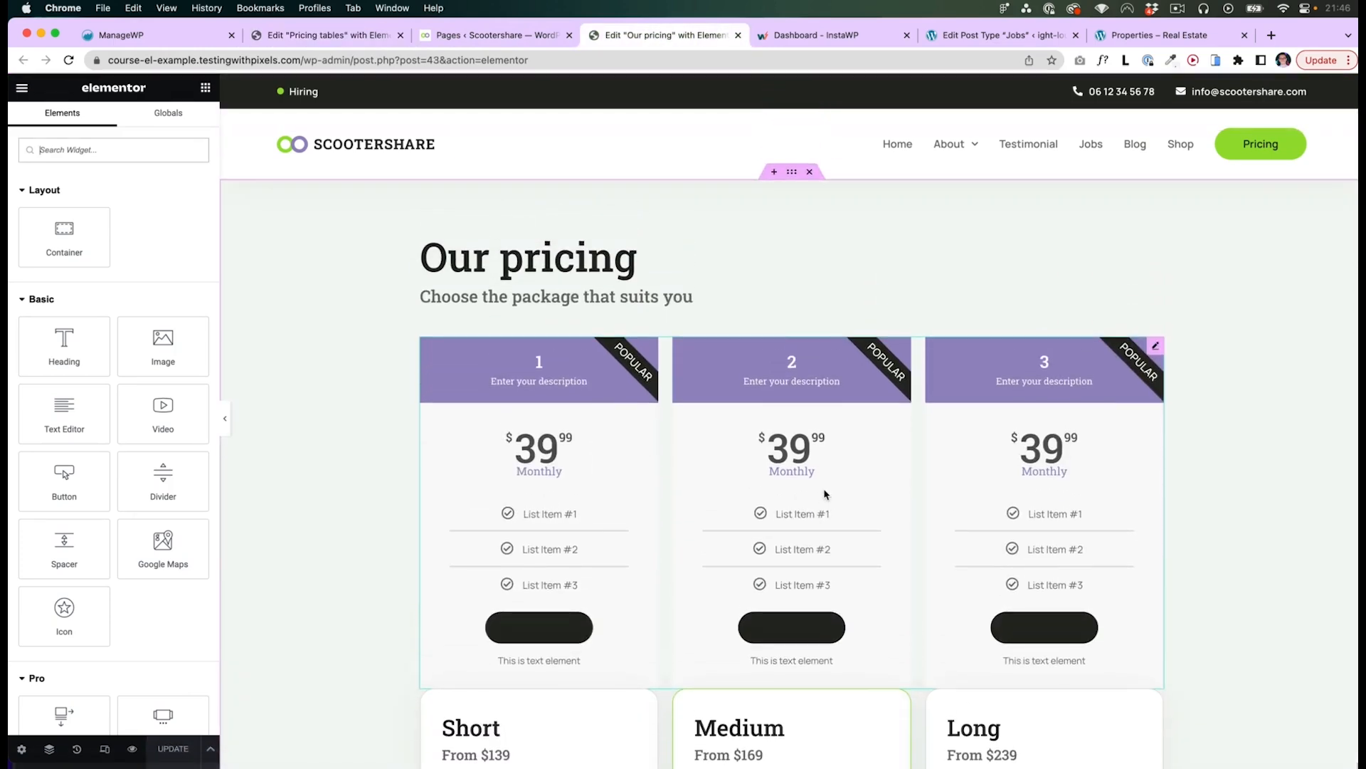
pyautogui.scroll(-1, 836, 552)
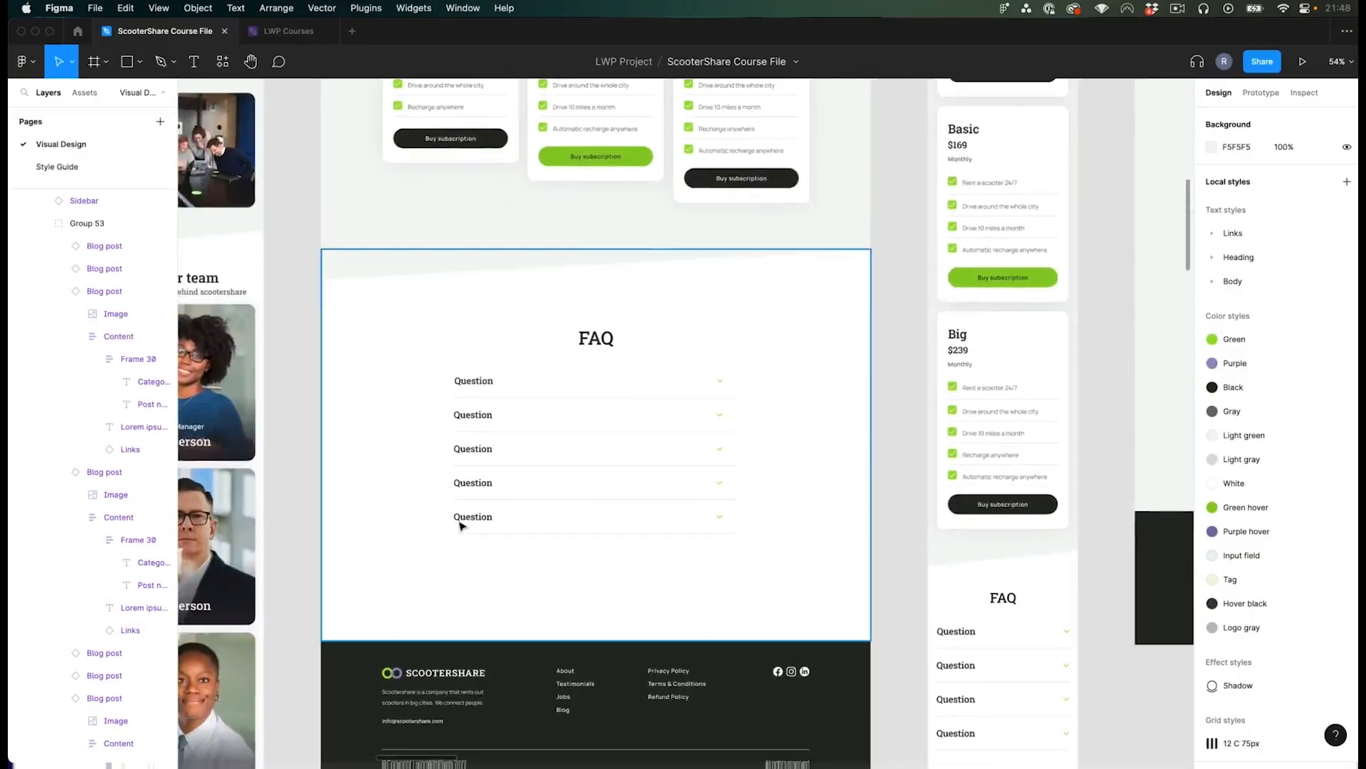
pyautogui.scroll(3, 498, 527)
# - Examine the pricing, FAQ, blog archive and single post designs in the Figma file
pyautogui.click(509, 378)
pyautogui.click(488, 360)
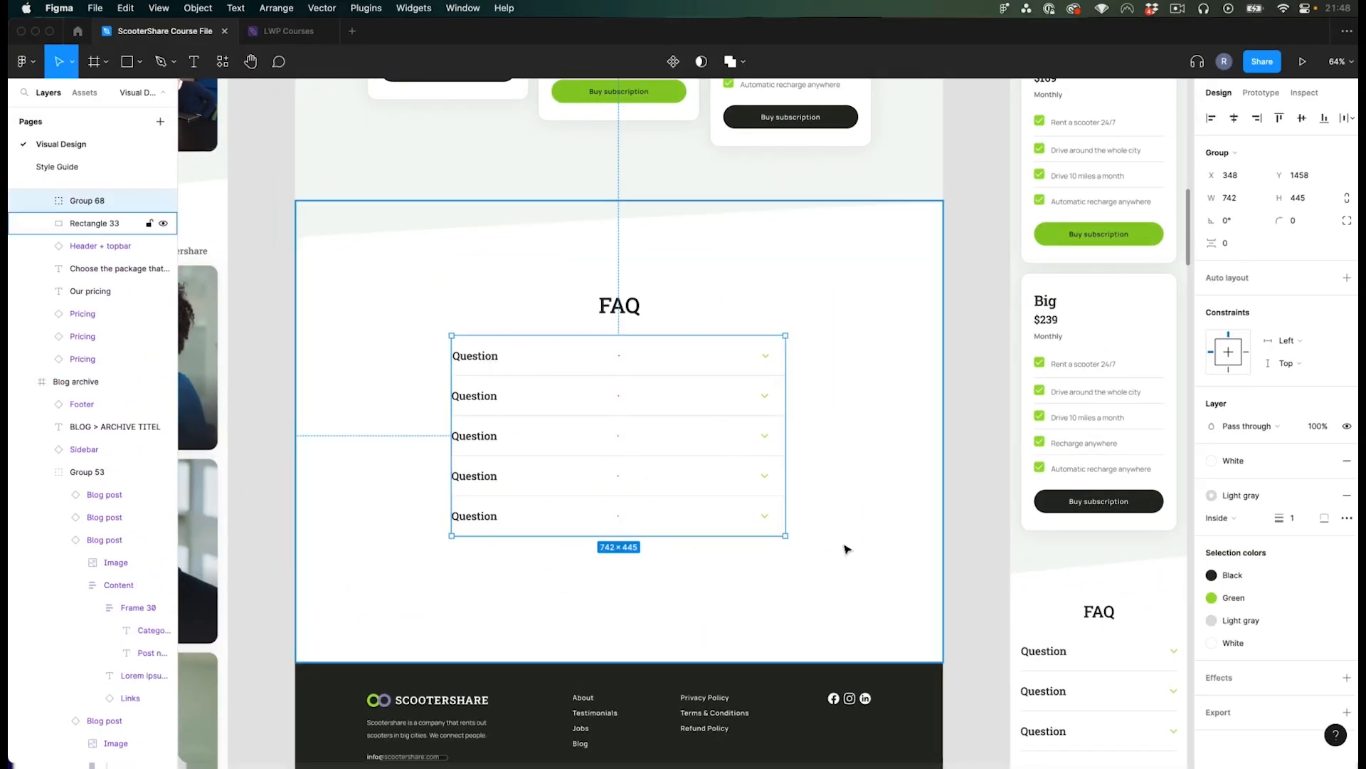
pyautogui.click(966, 478)
pyautogui.hscroll(-2, 989, 445)
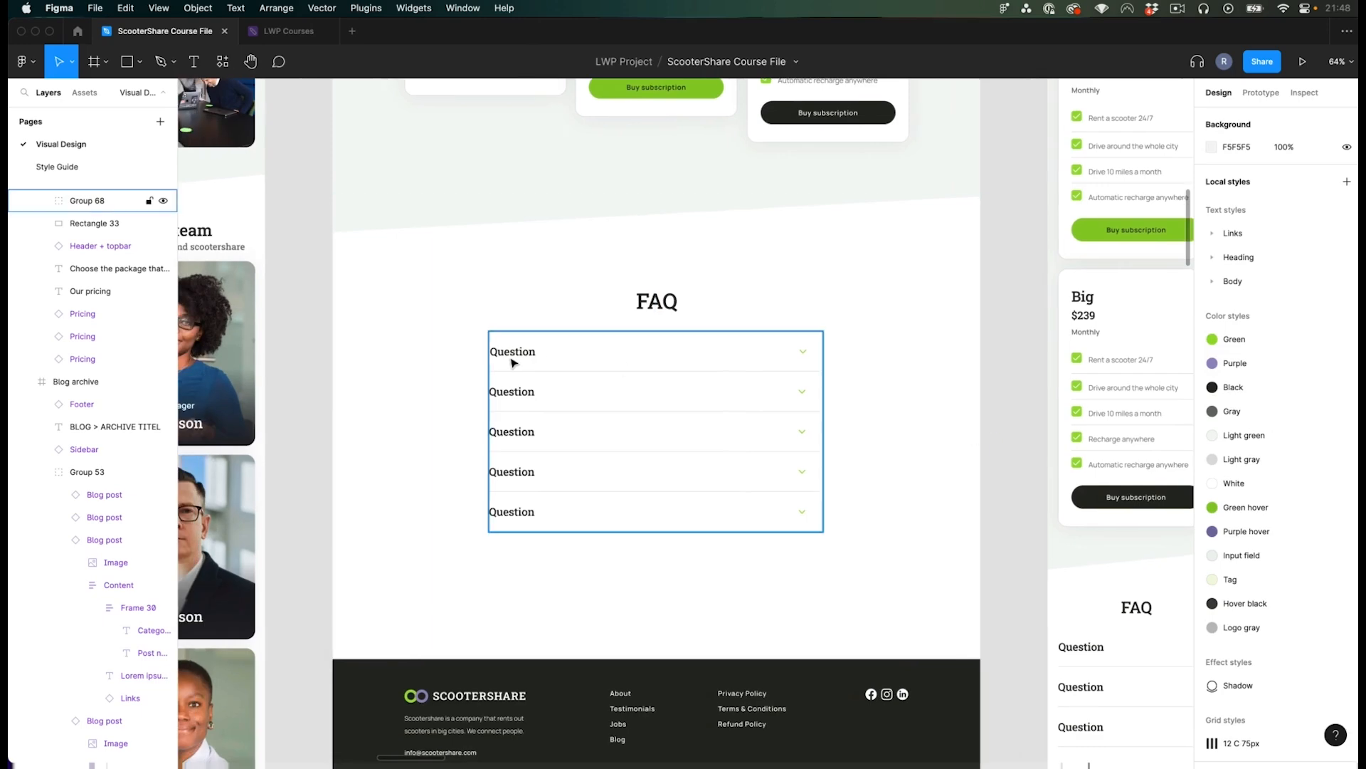
pyautogui.scroll(-5, 534, 360)
pyautogui.scroll(5, 623, 362)
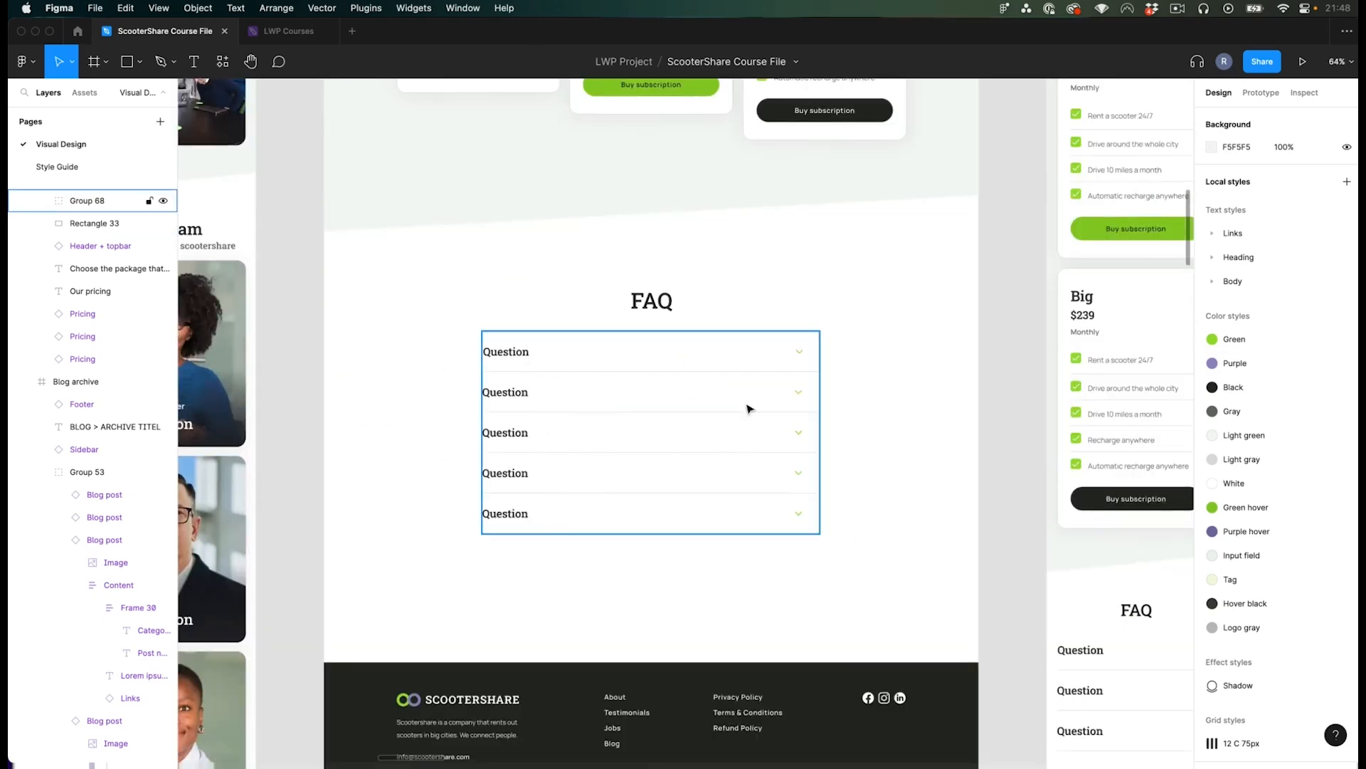
pyautogui.scroll(2, 531, 491)
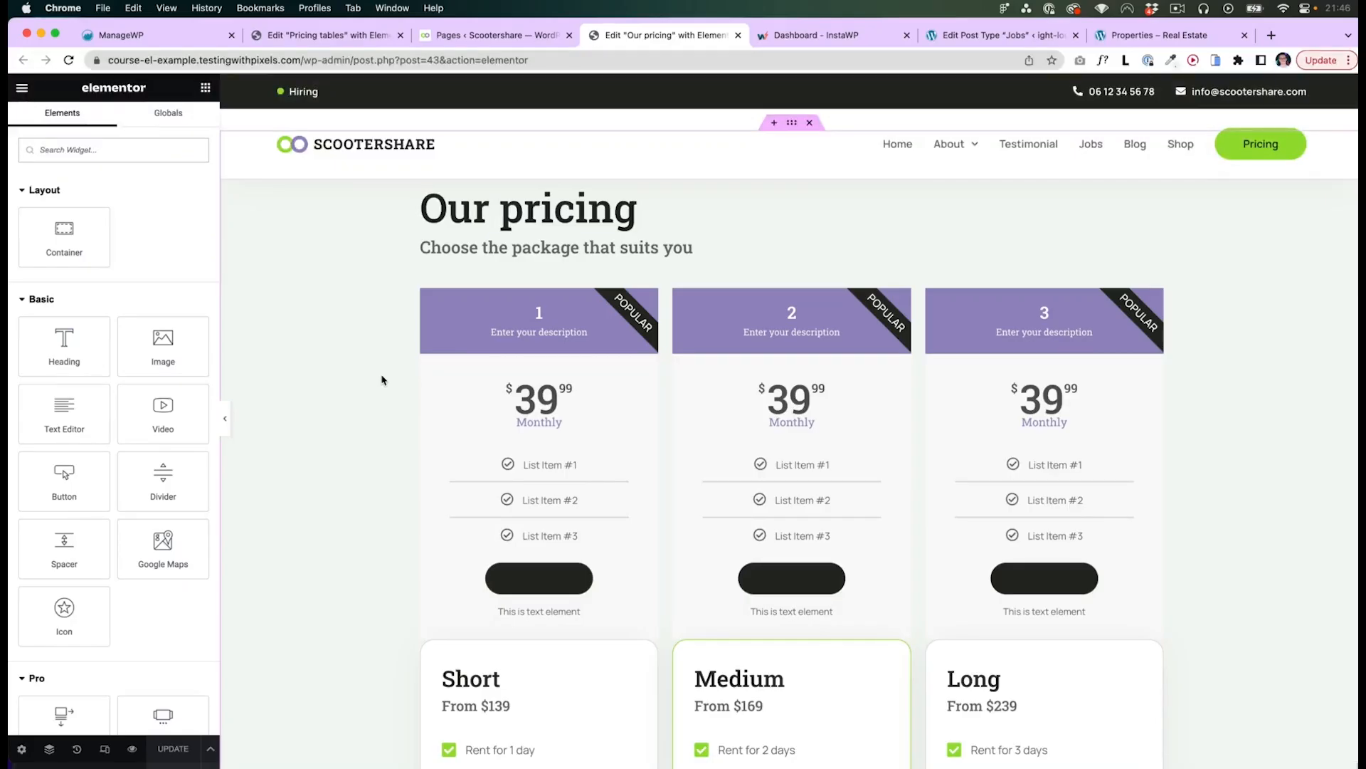
pyautogui.press('super+Tab')
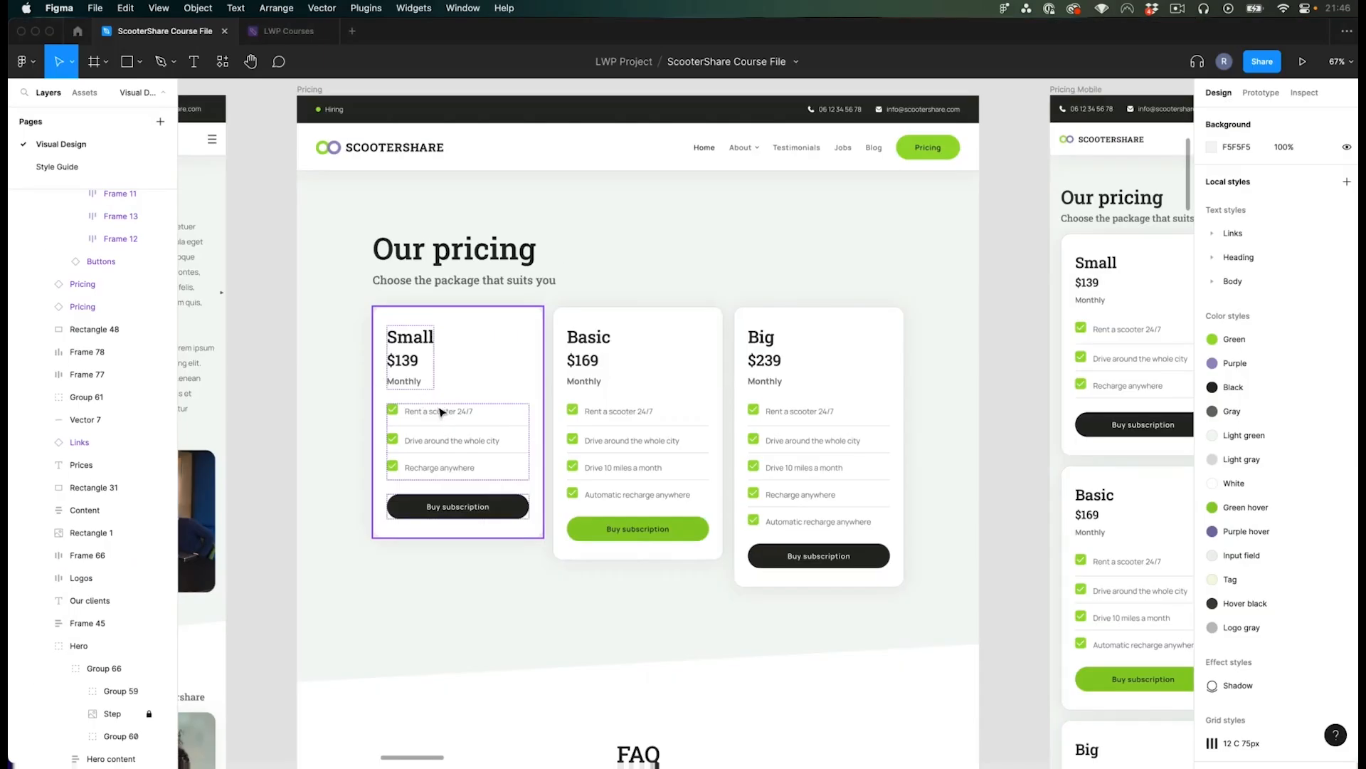
pyautogui.scroll(-5, 1010, 400)
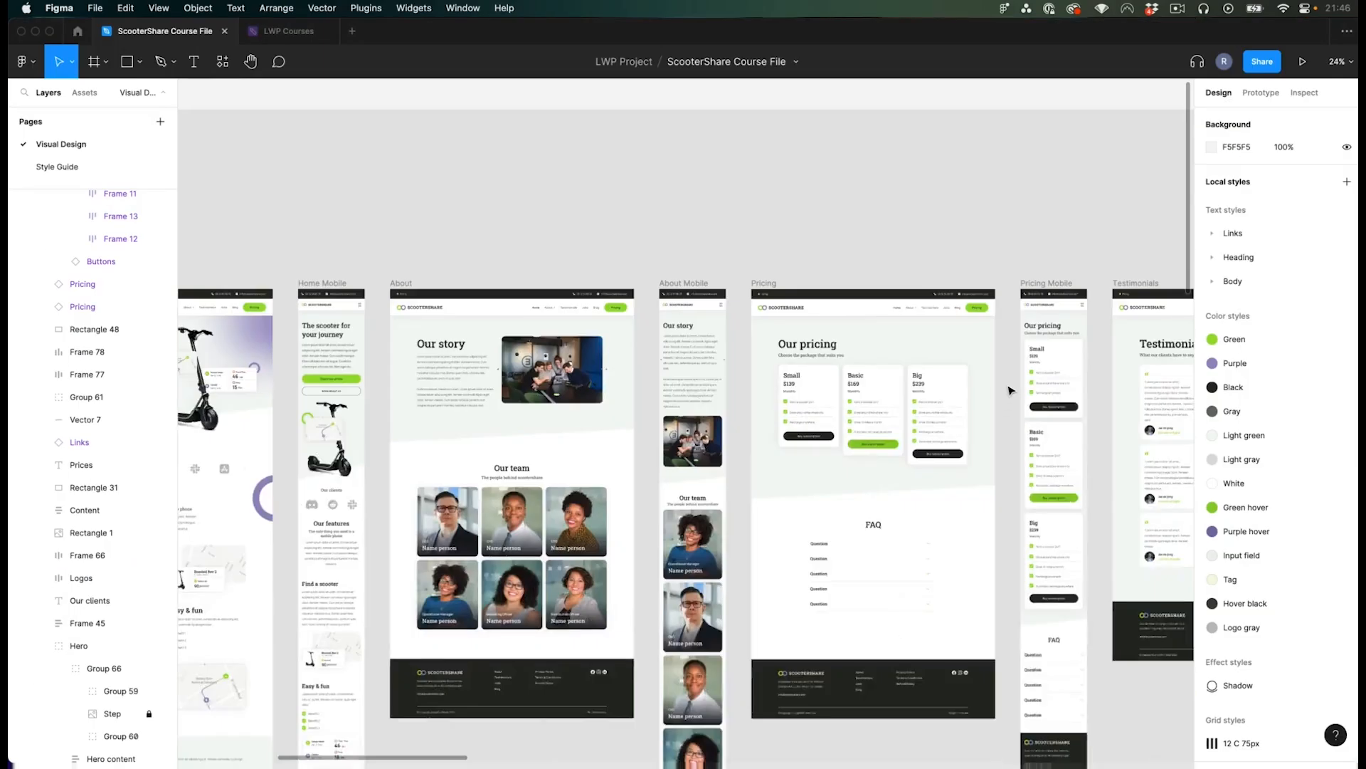
pyautogui.hscroll(10, 598, 360)
pyautogui.hscroll(5, 598, 360)
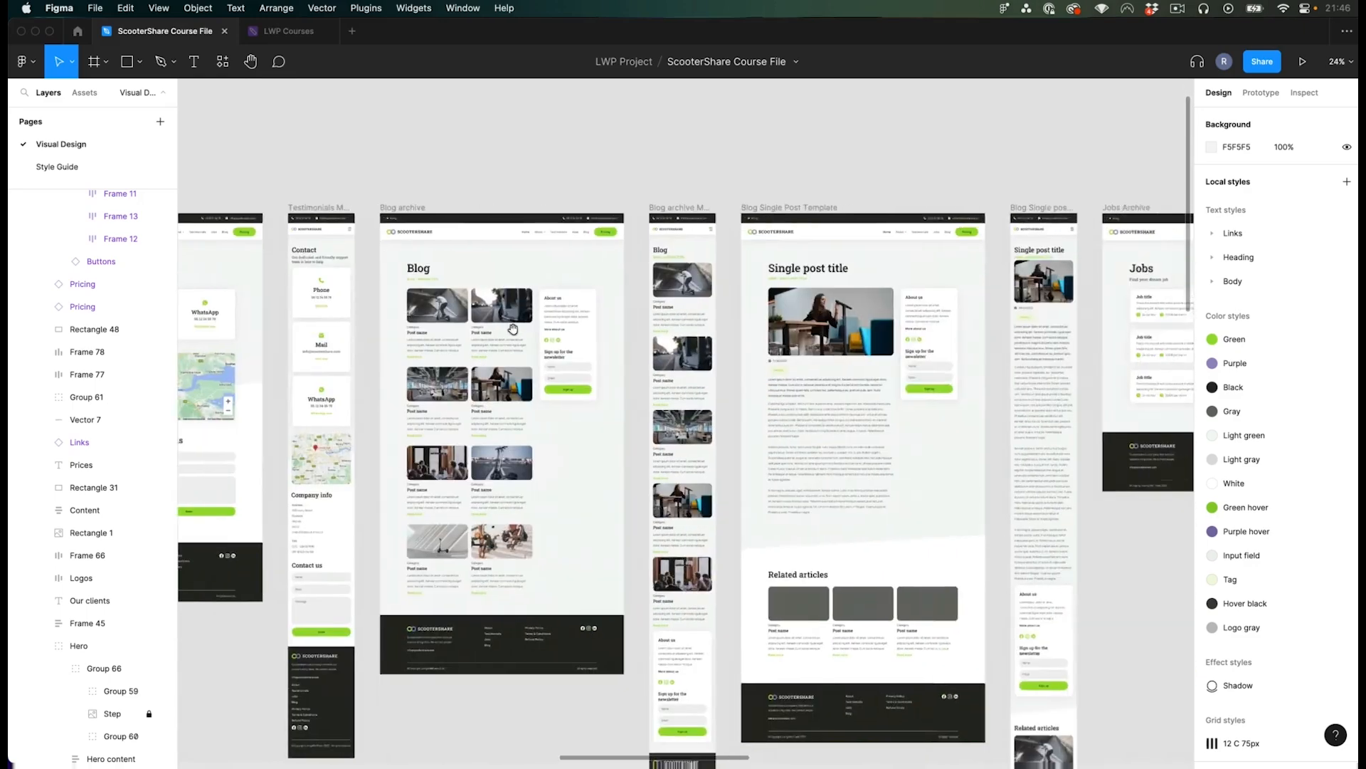
pyautogui.scroll(5, 498, 349)
pyautogui.scroll(3, 459, 344)
pyautogui.hscroll(-2, 459, 344)
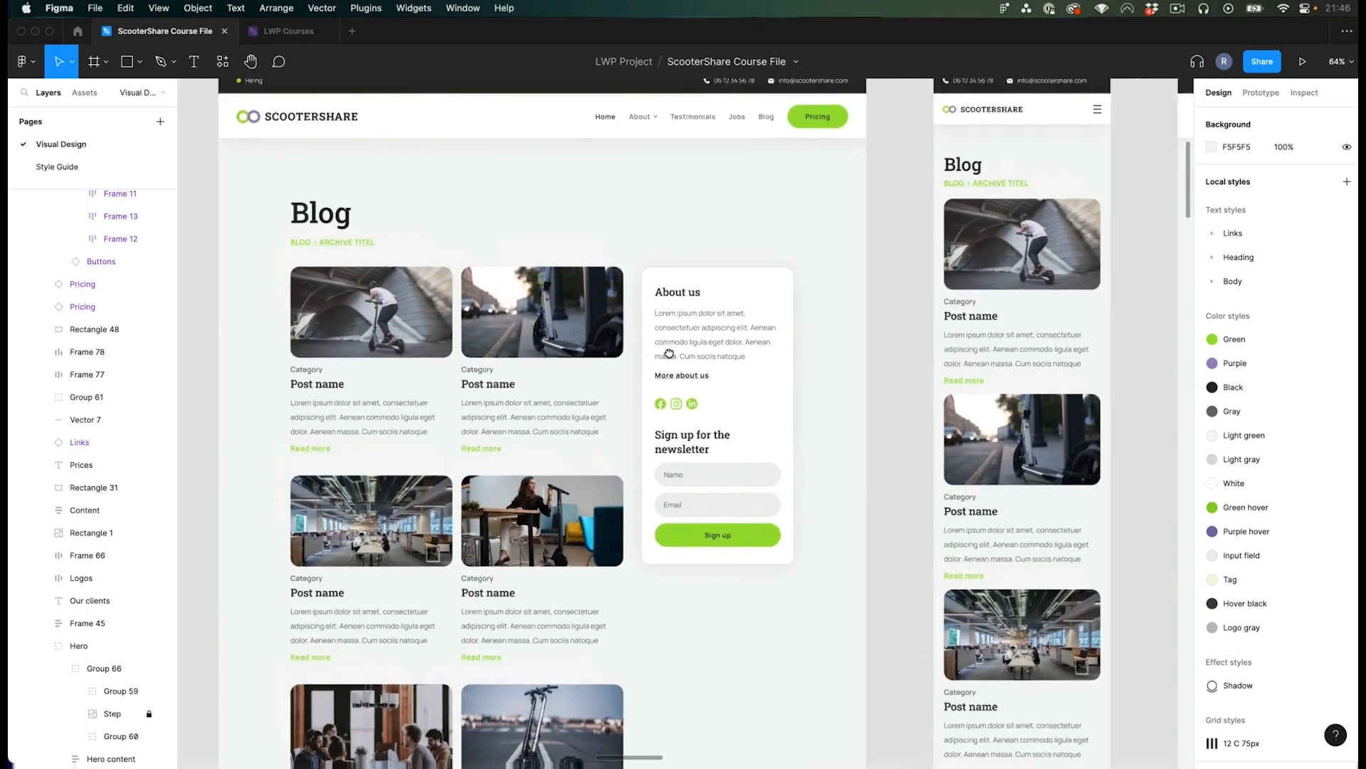
pyautogui.click(740, 364)
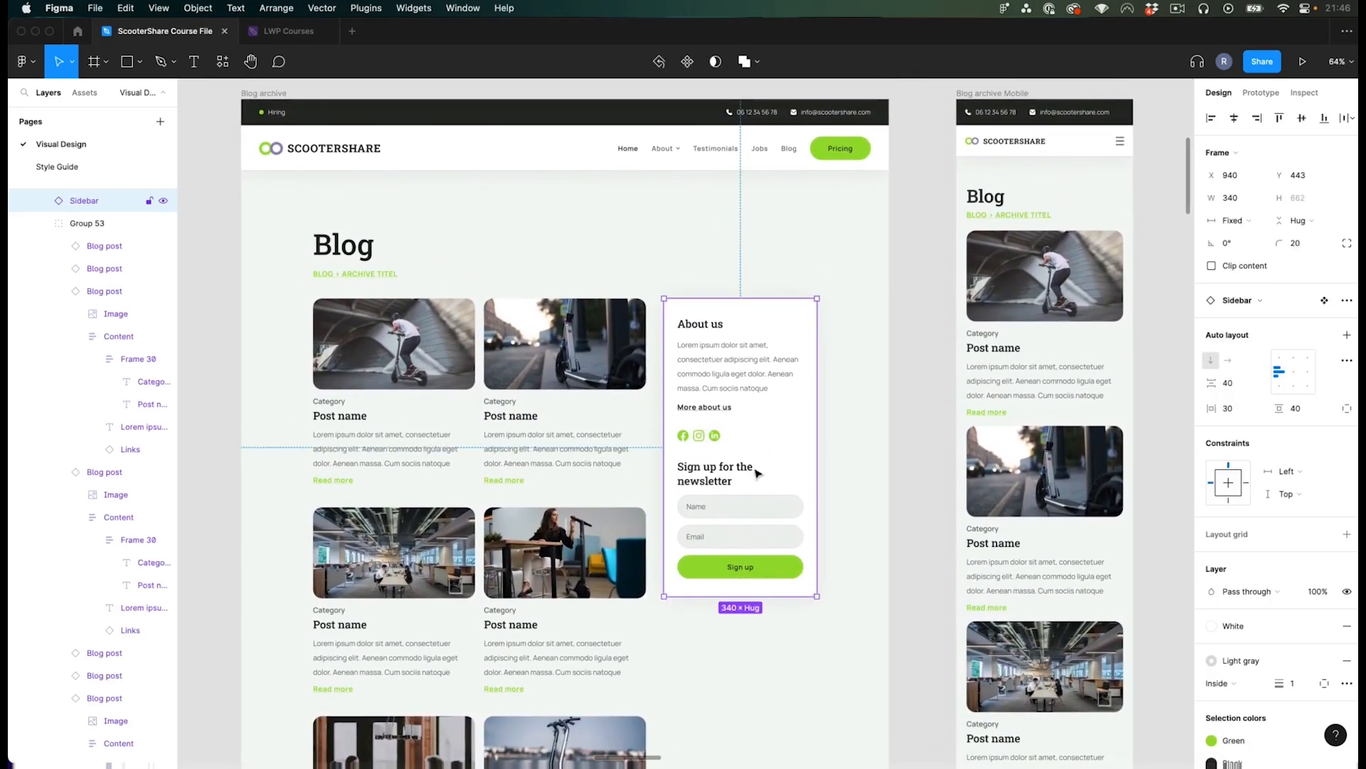
pyautogui.scroll(1, 785, 424)
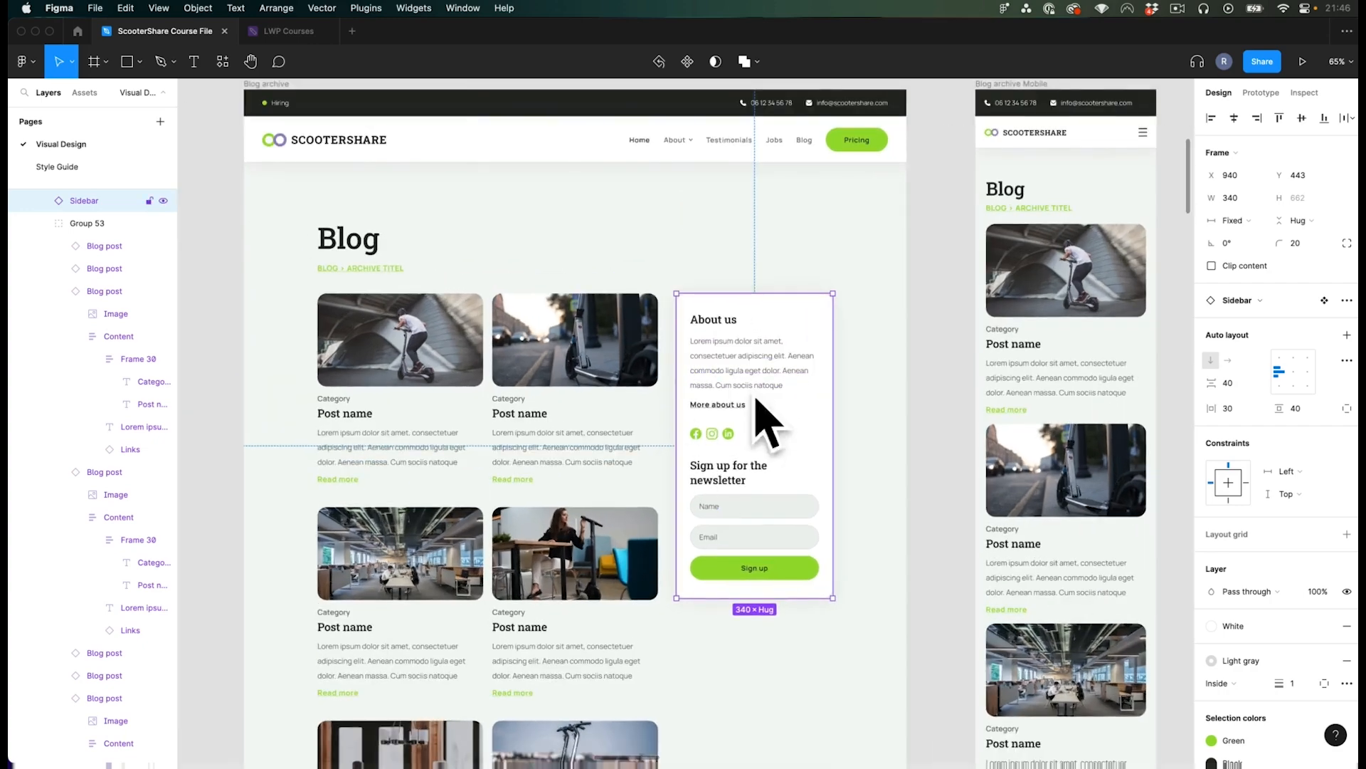
pyautogui.scroll(-4, 826, 482)
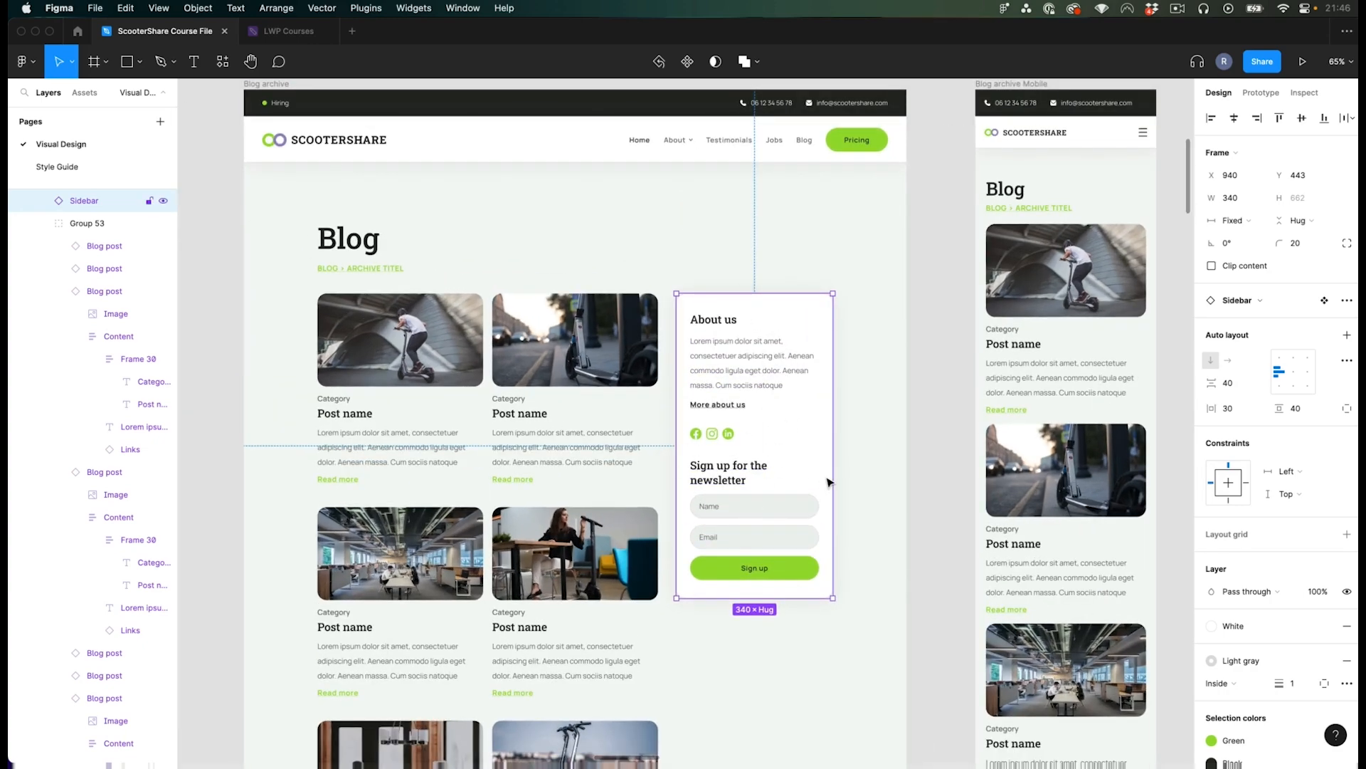
pyautogui.click(898, 507)
pyautogui.moveTo(866, 466); pyautogui.dragTo(417, 425)
pyautogui.moveTo(831, 388); pyautogui.dragTo(581, 416)
pyautogui.scroll(5, 581, 417)
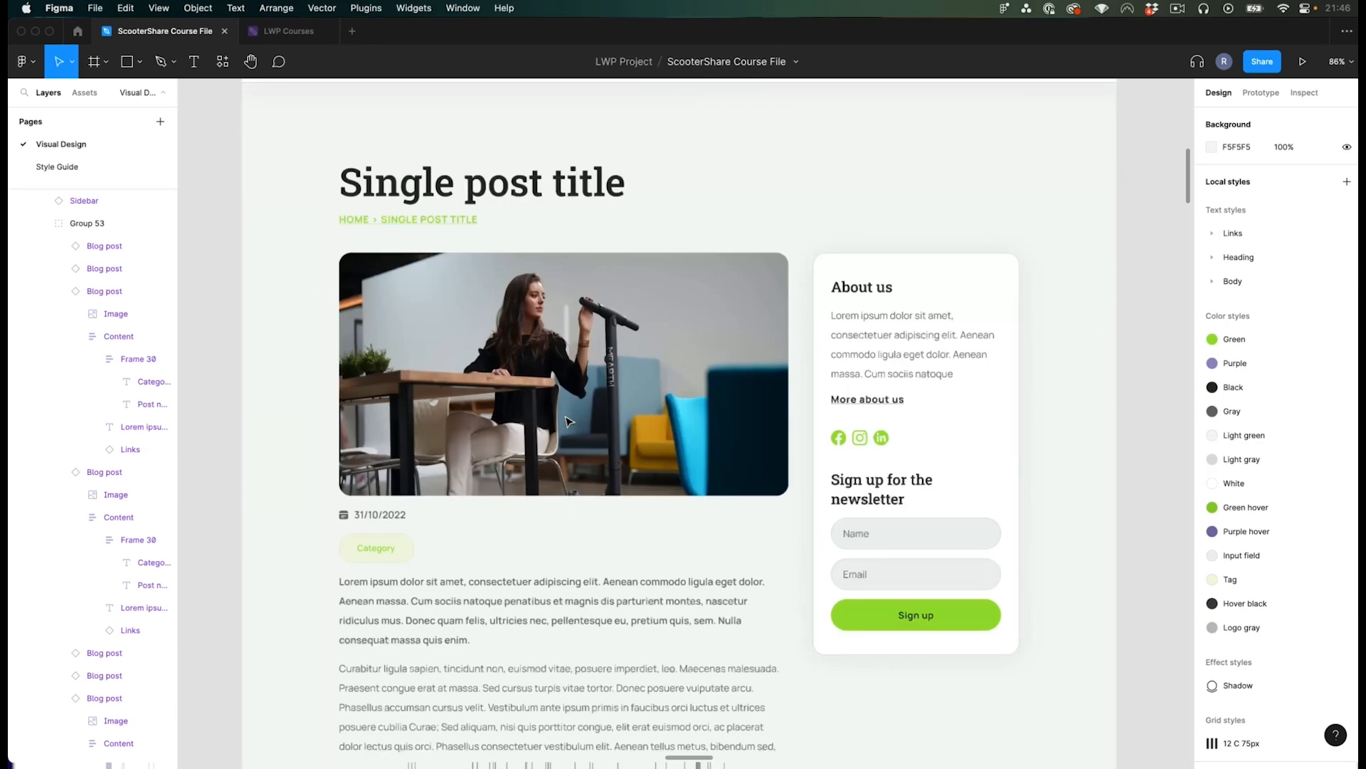
pyautogui.scroll(-1, 581, 416)
pyautogui.hscroll(-2, 862, 425)
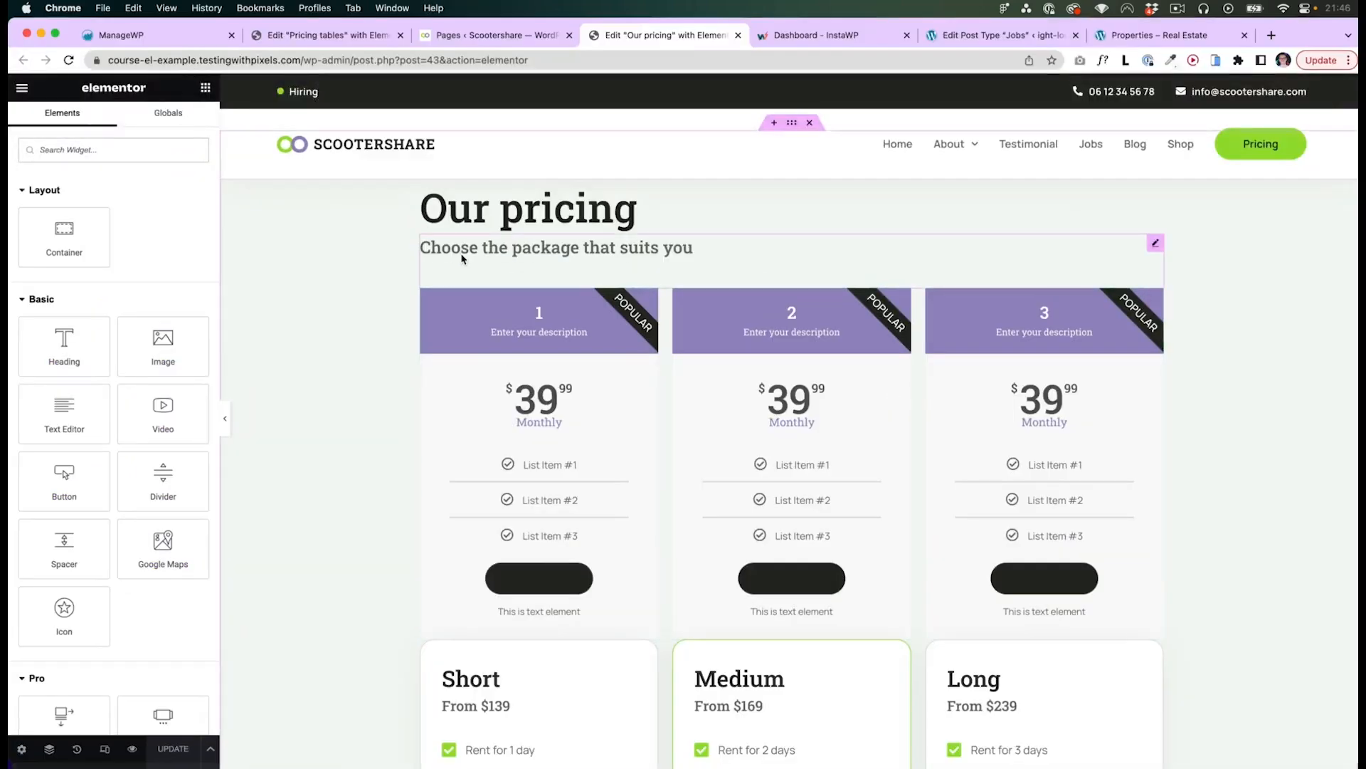
# - Delete the embedded pricing template from the Our pricing page and update the page
pyautogui.rightClick(588, 336)
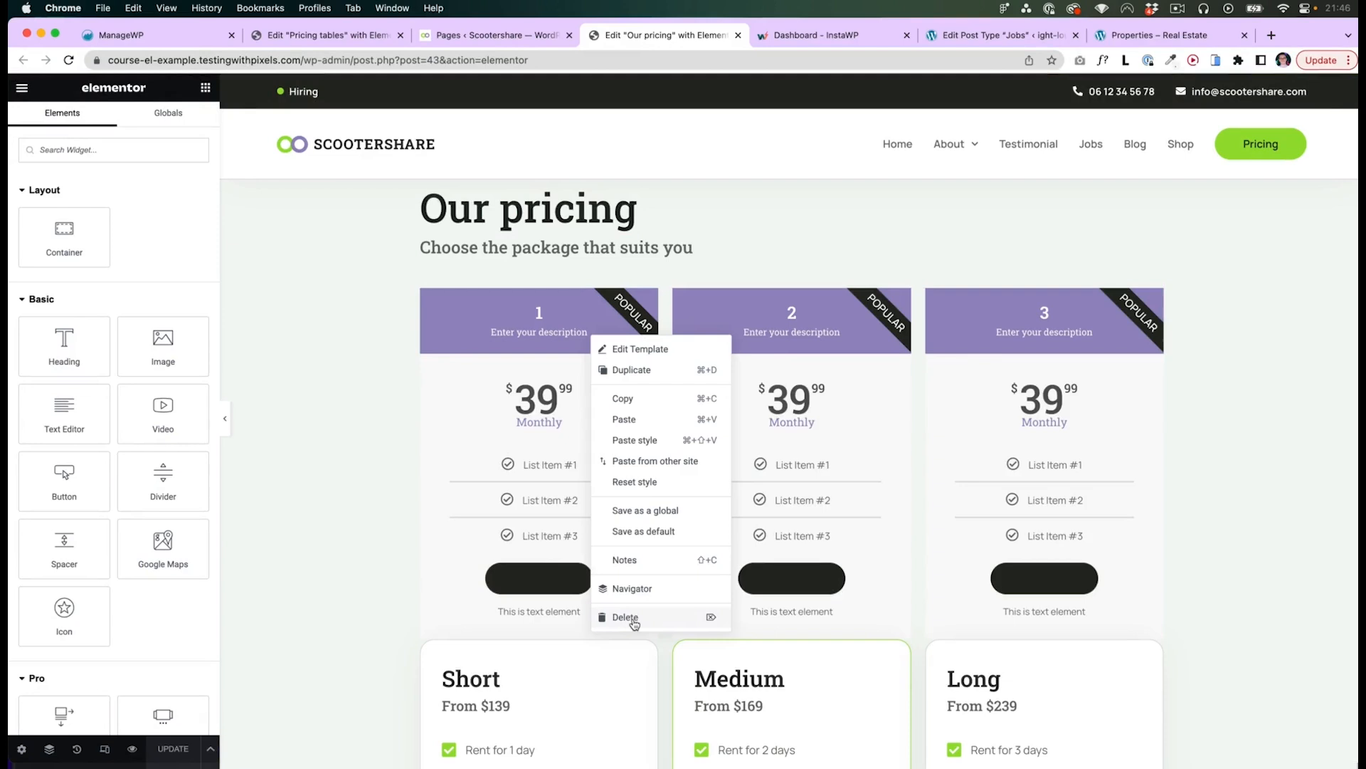
pyautogui.click(632, 617)
pyautogui.click(181, 749)
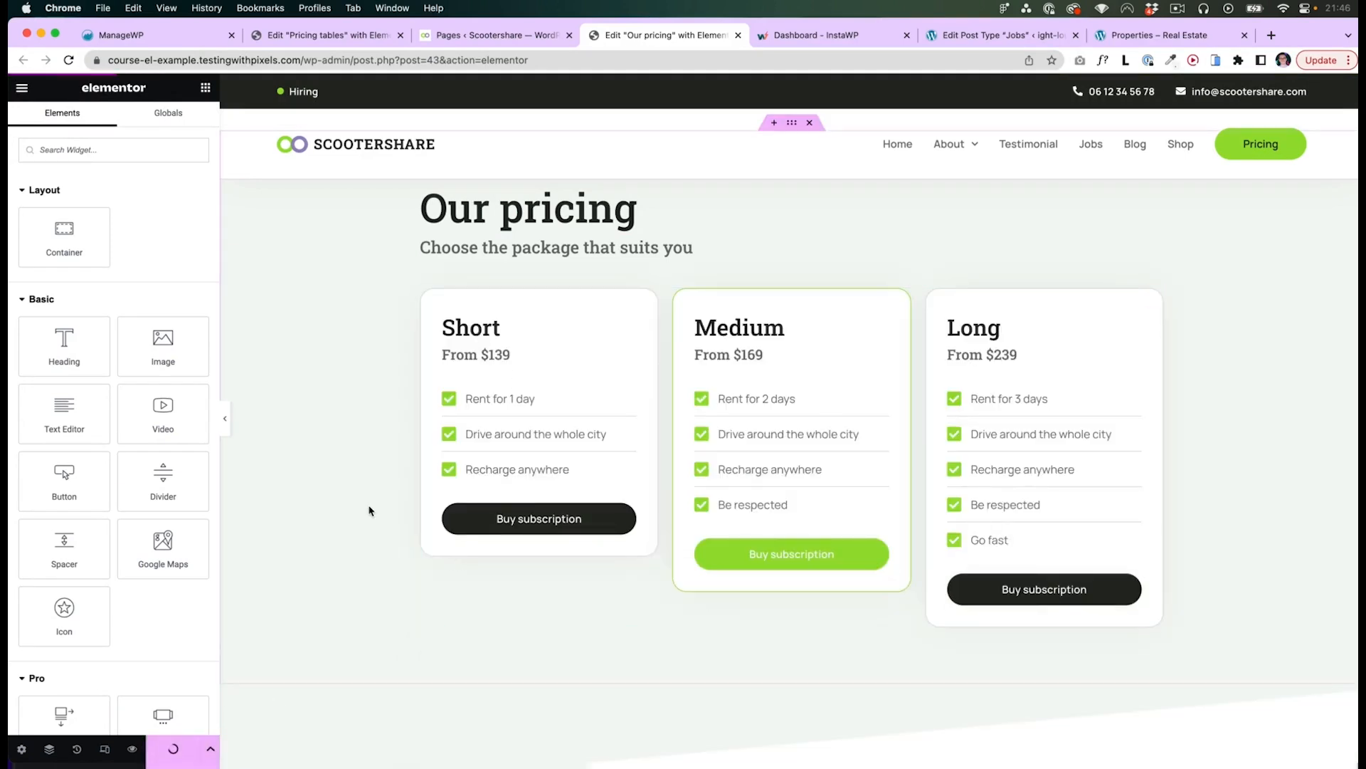
# - Search the Finder for single templates and open the Blog single v1 template
pyautogui.press('super+e')
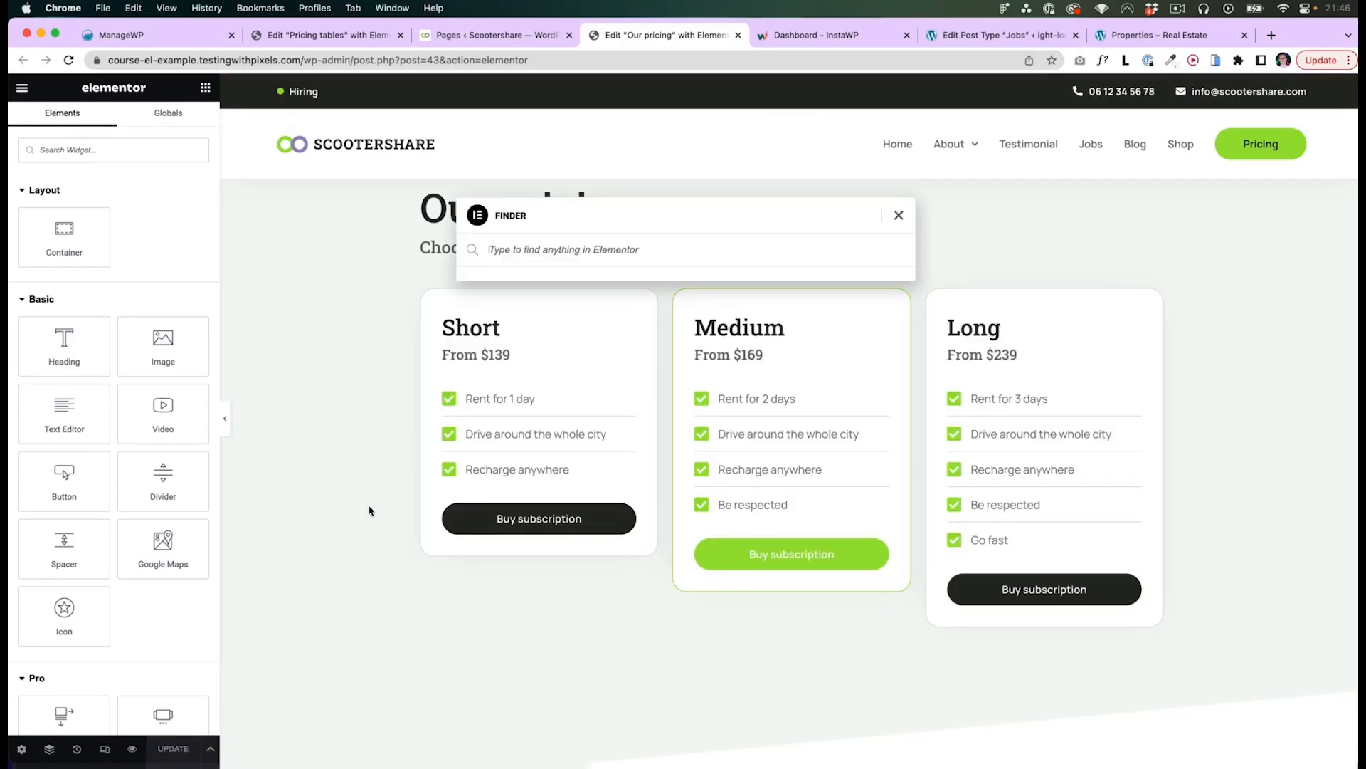
pyautogui.write('single')
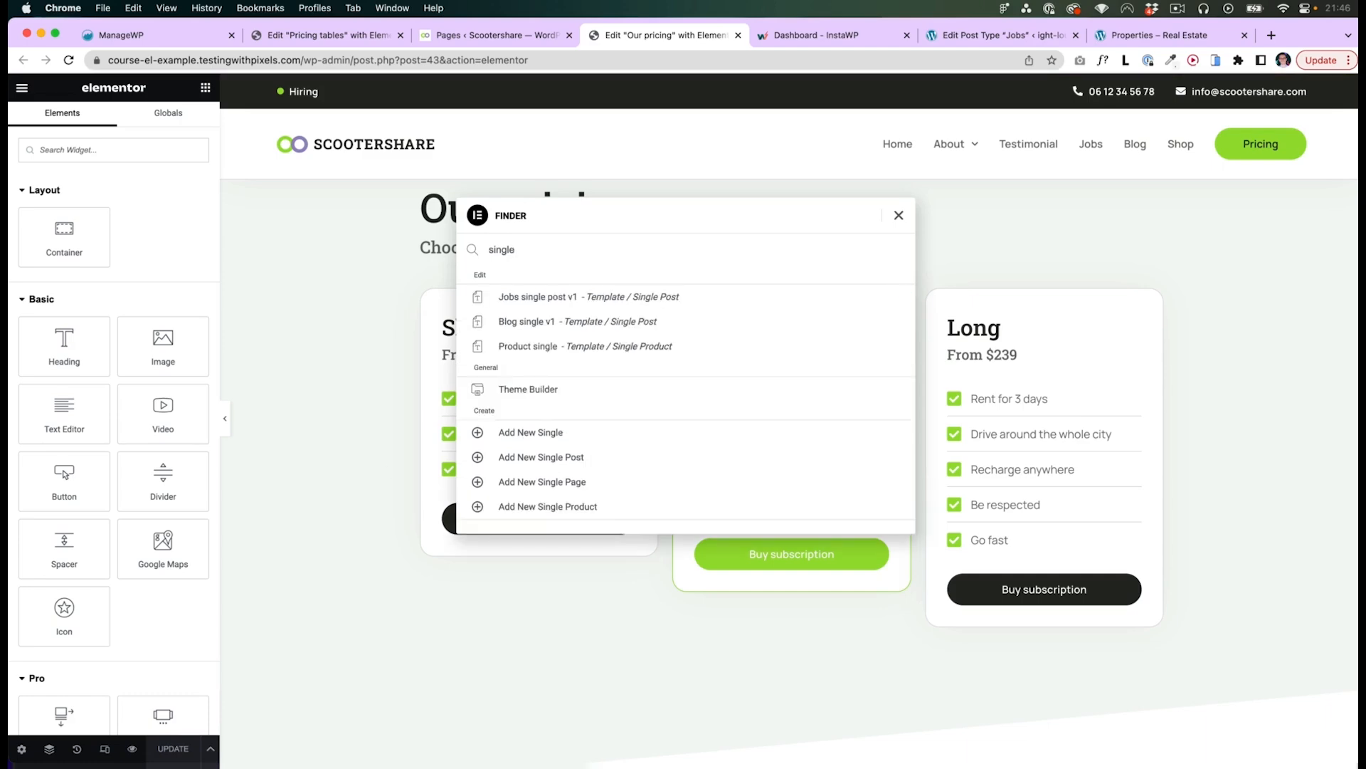
pyautogui.click(536, 322)
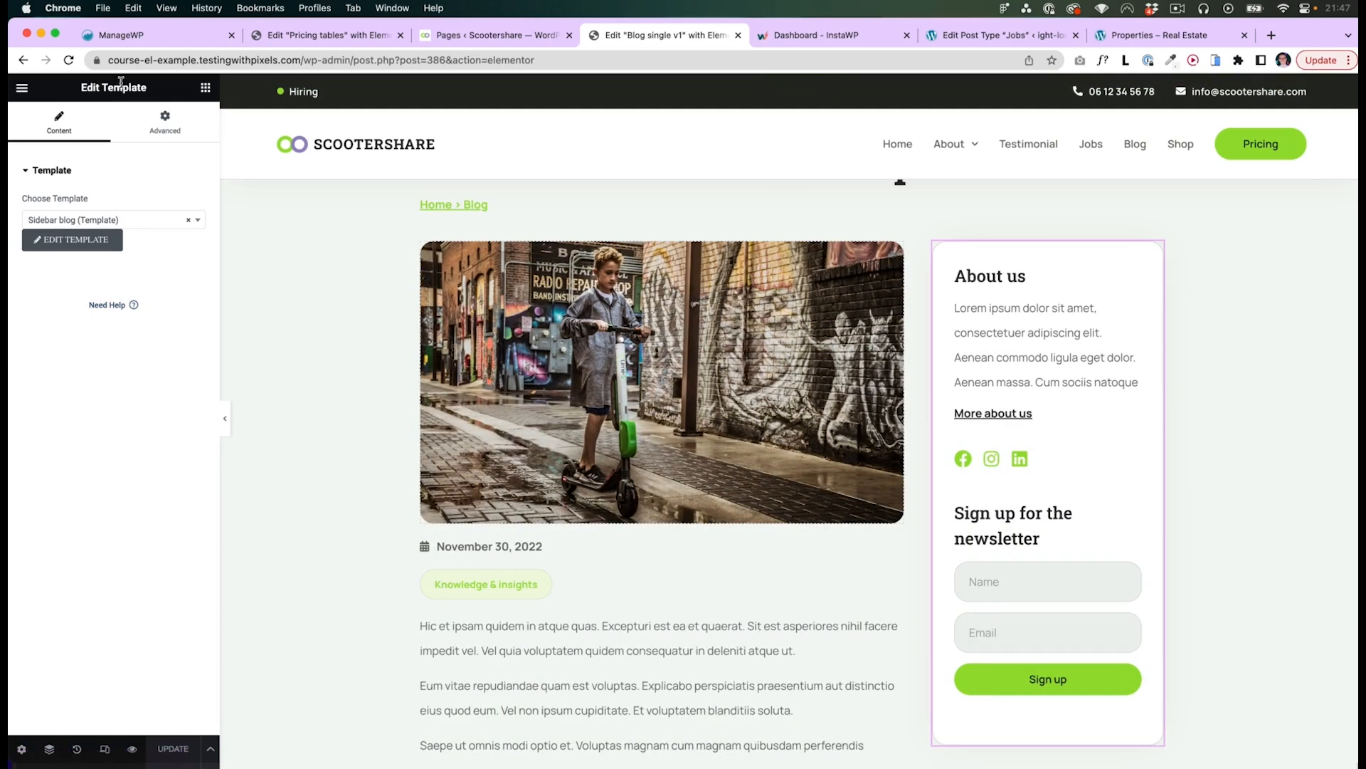
# - Open the embedded Sidebar blog template for editing and switch to the saved templates list
pyautogui.click(88, 240)
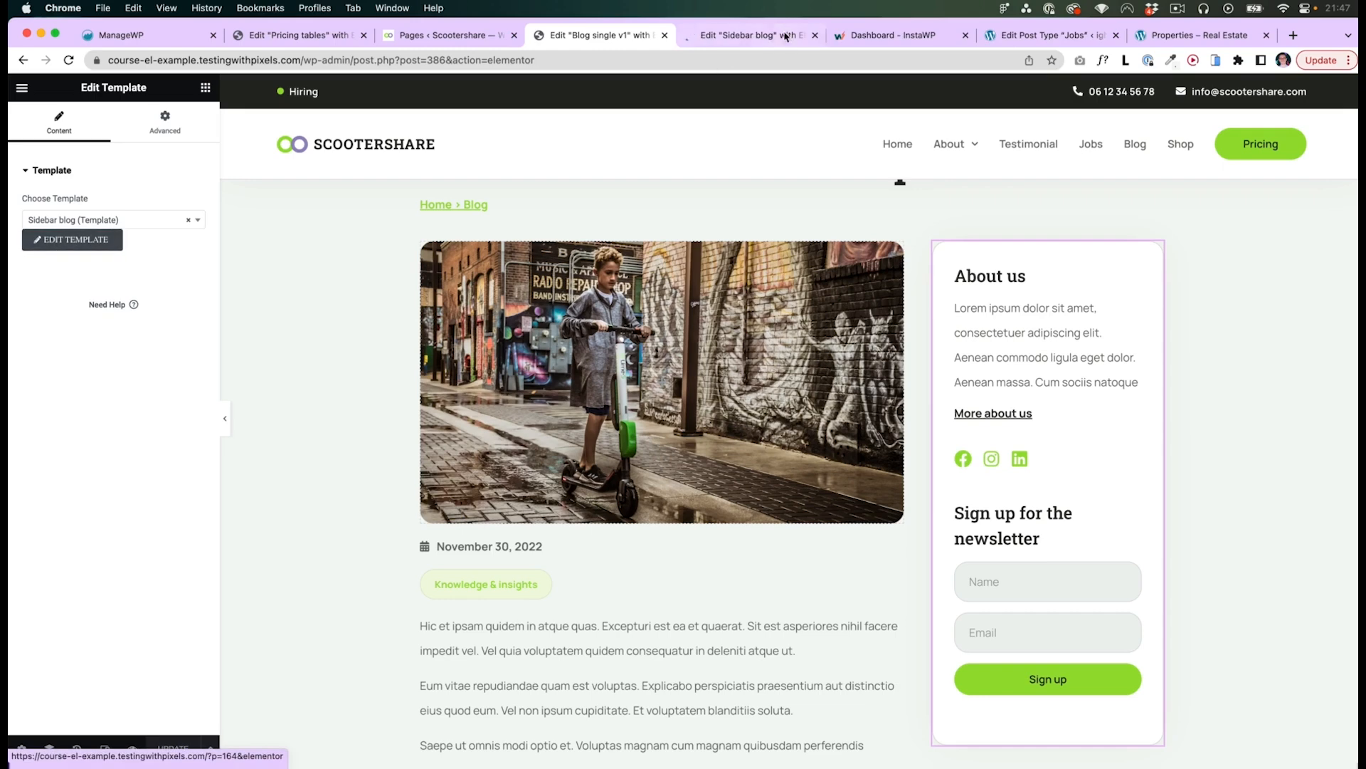
pyautogui.click(773, 35)
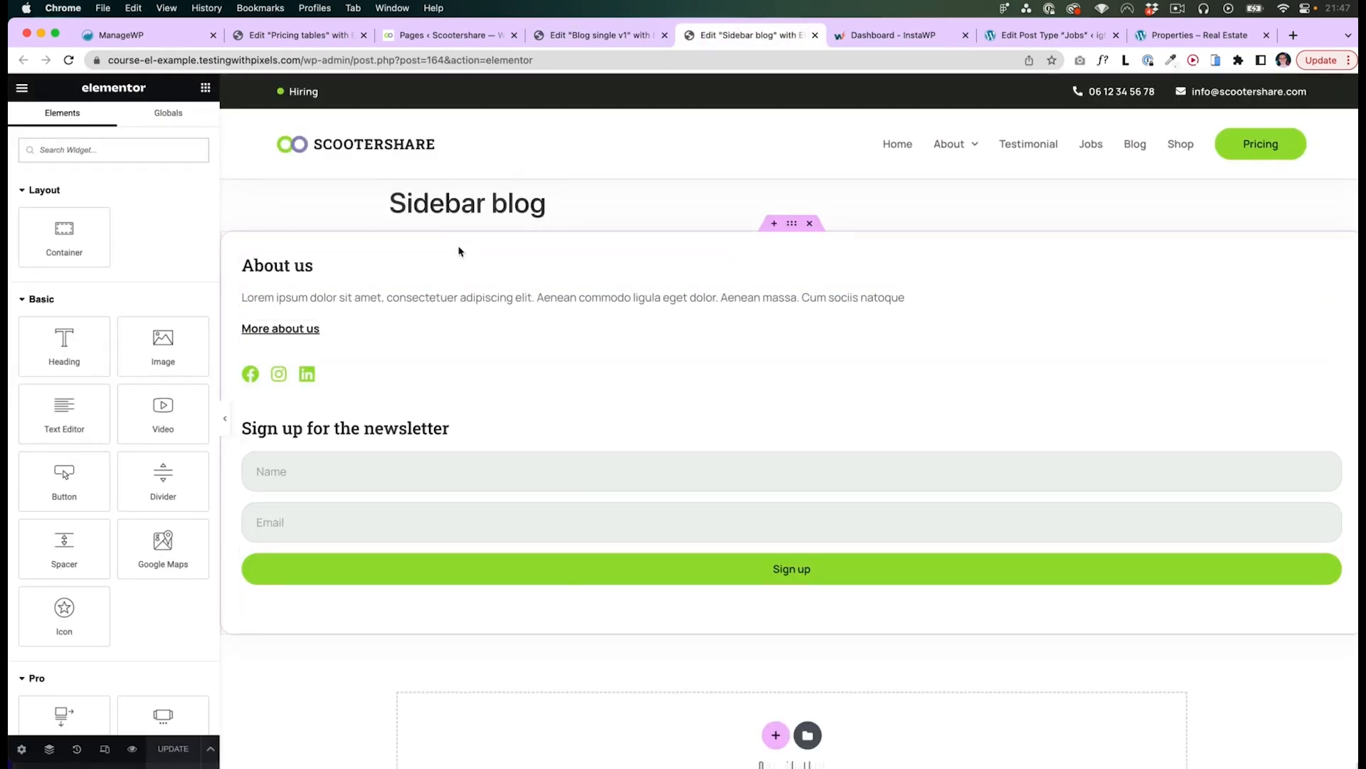
pyautogui.click(346, 39)
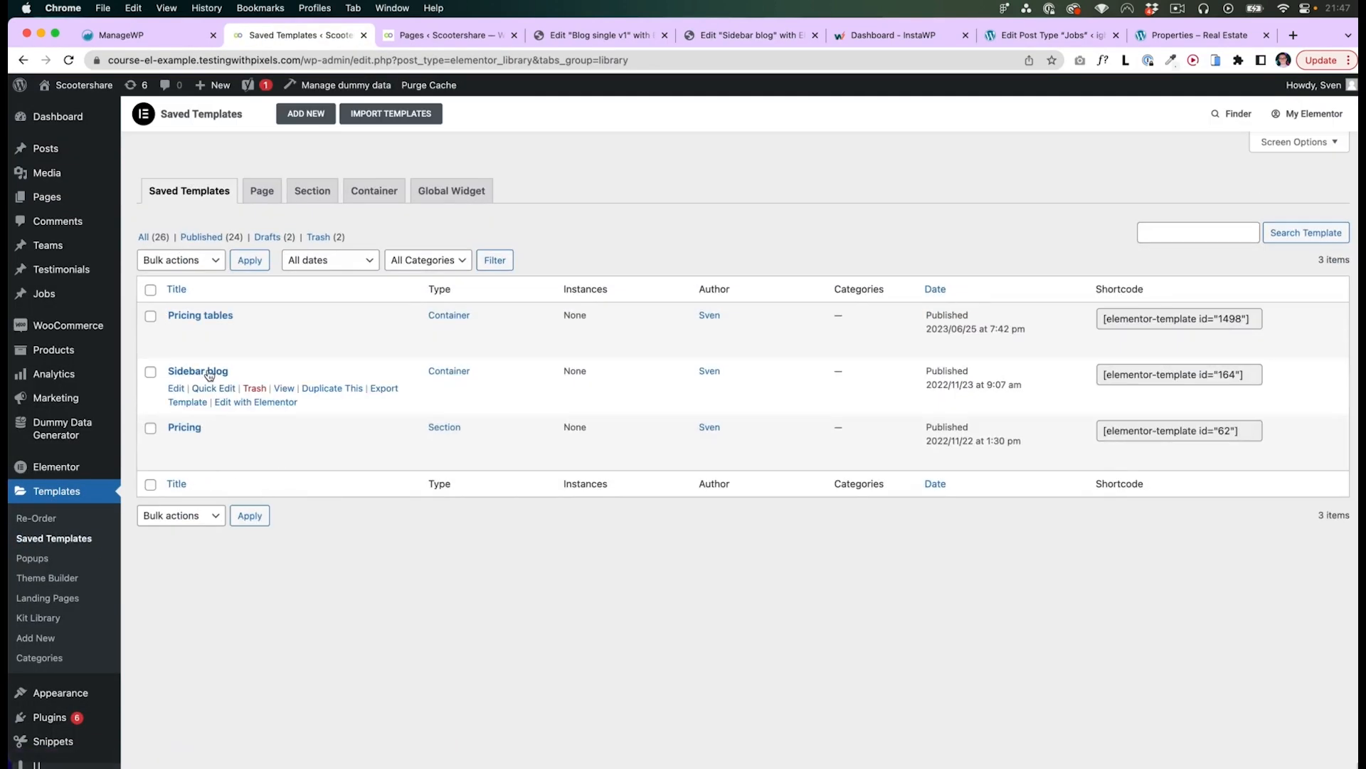
# - Examine the sidebar in the blog single post design in the Figma file
pyautogui.press('super+Tab')
pyautogui.click(884, 418)
pyautogui.scroll(-1, 837, 398)
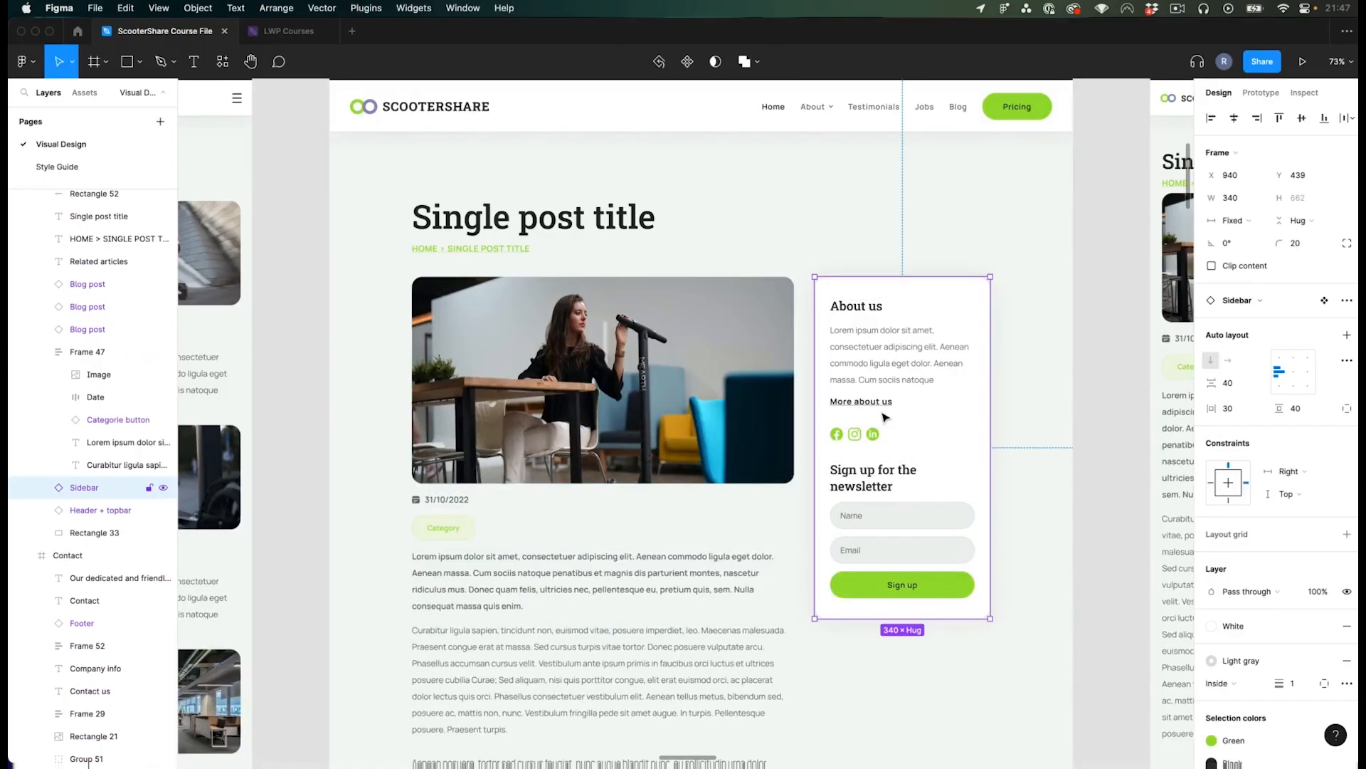
pyautogui.scroll(-3, 837, 397)
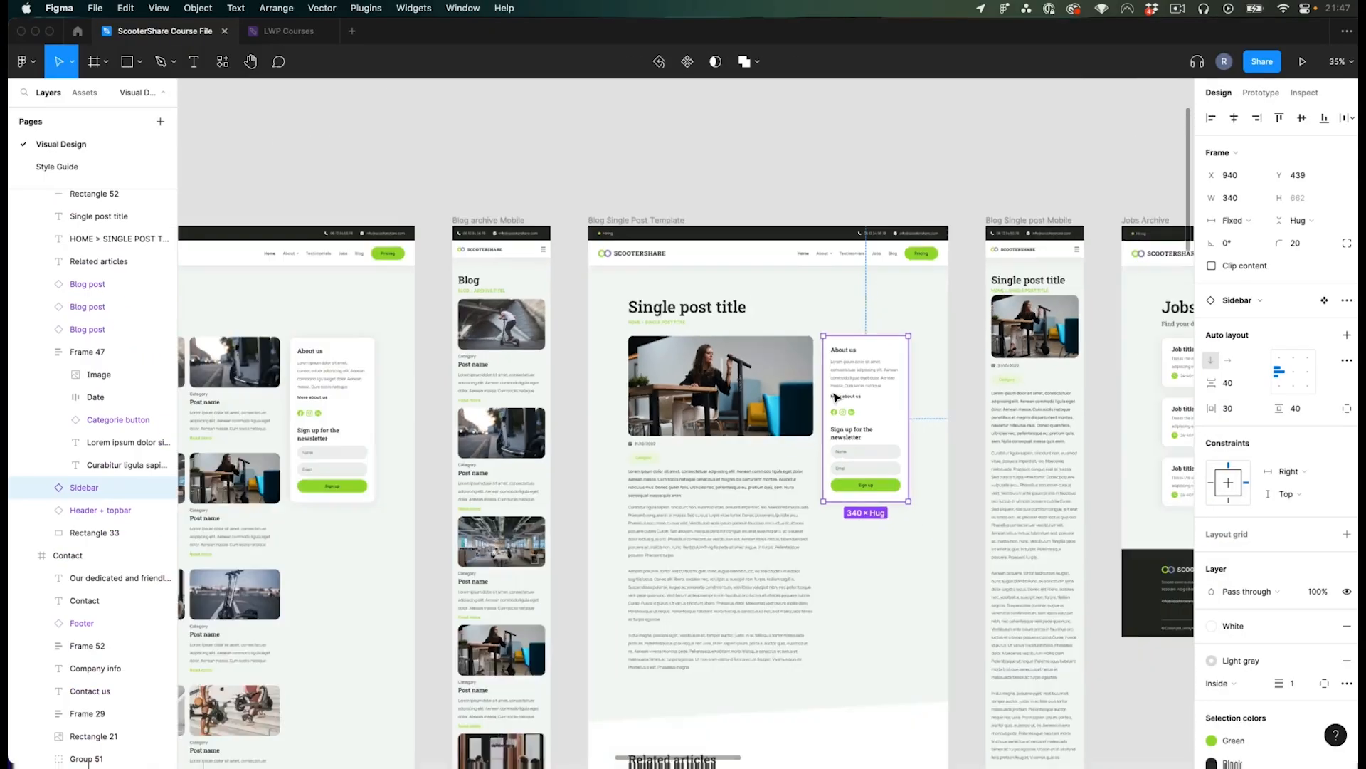
pyautogui.click(348, 412)
pyautogui.scroll(3, 302, 409)
pyautogui.press('super+Tab')
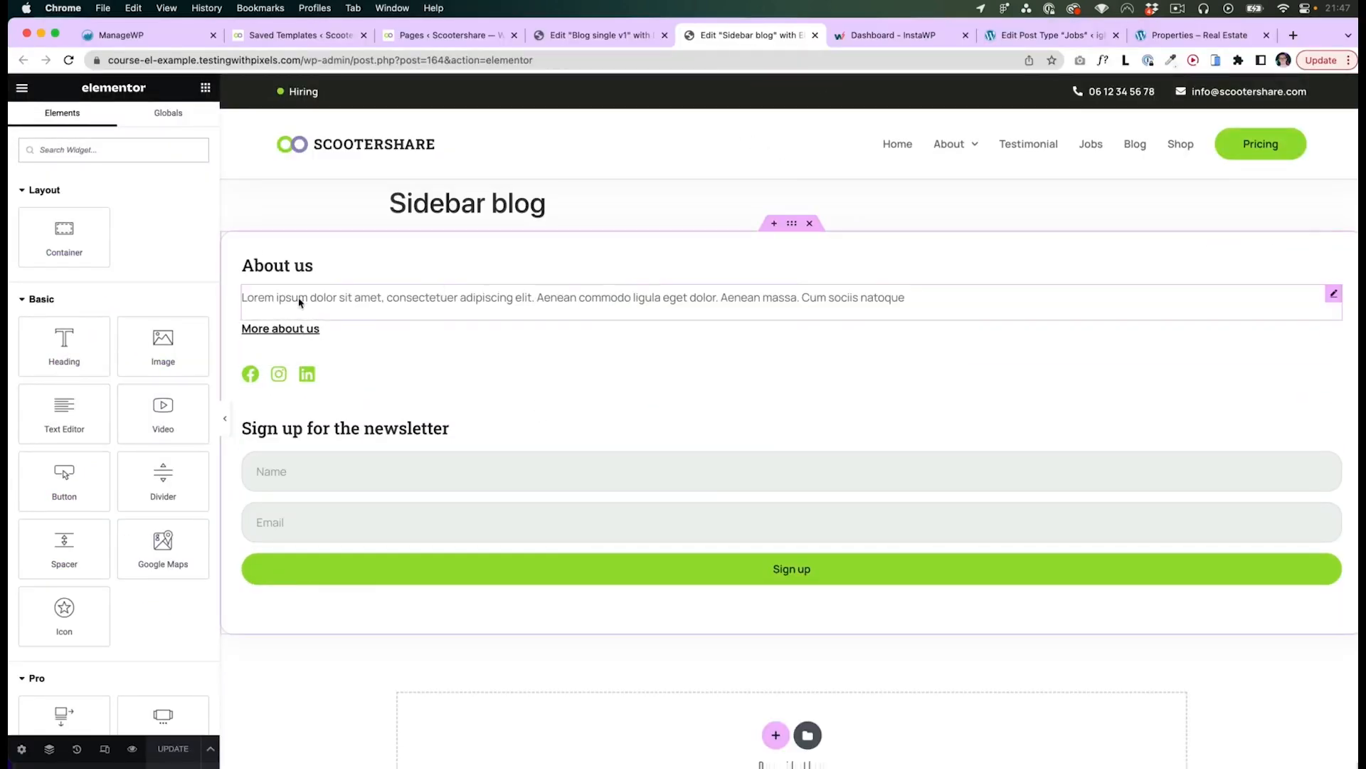
# - Search the Elementor widgets for template
pyautogui.click(87, 150)
pyautogui.write('template')
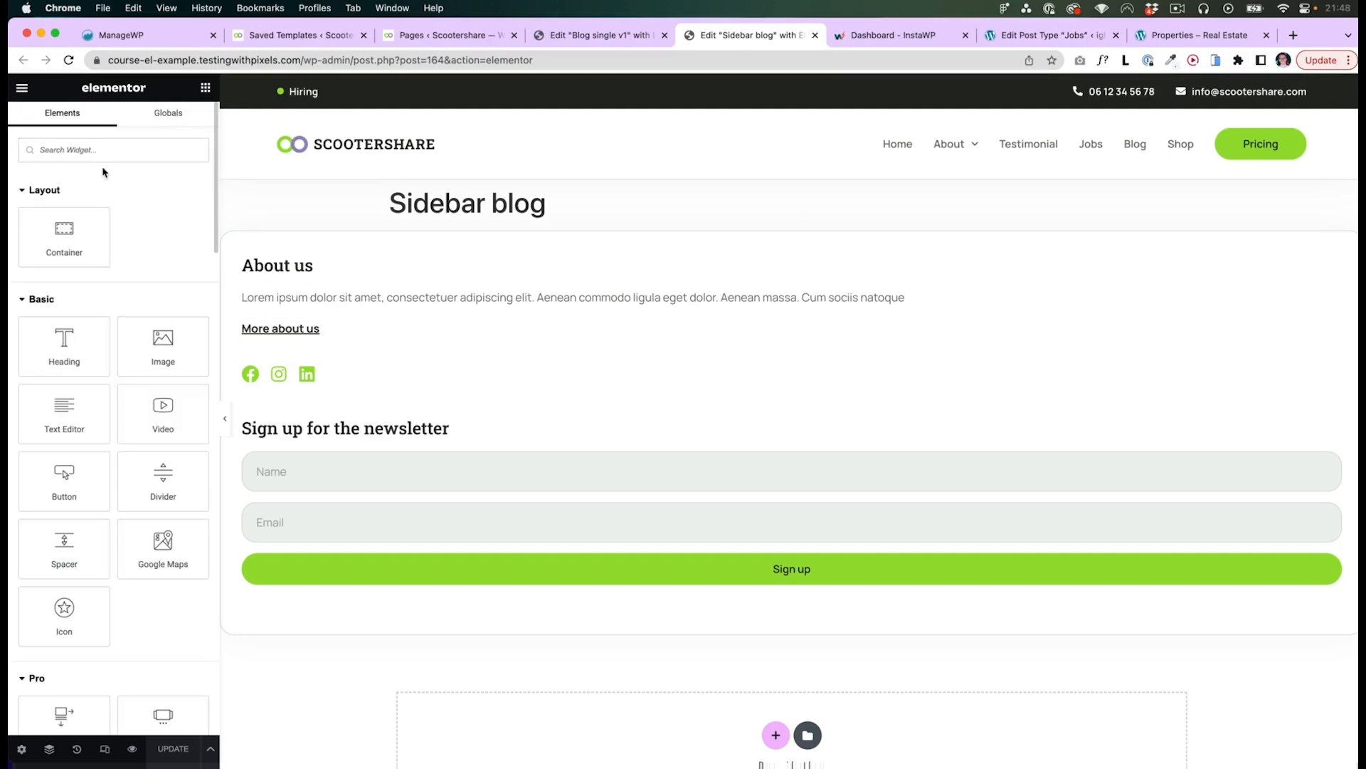
pyautogui.press('super+Tab')
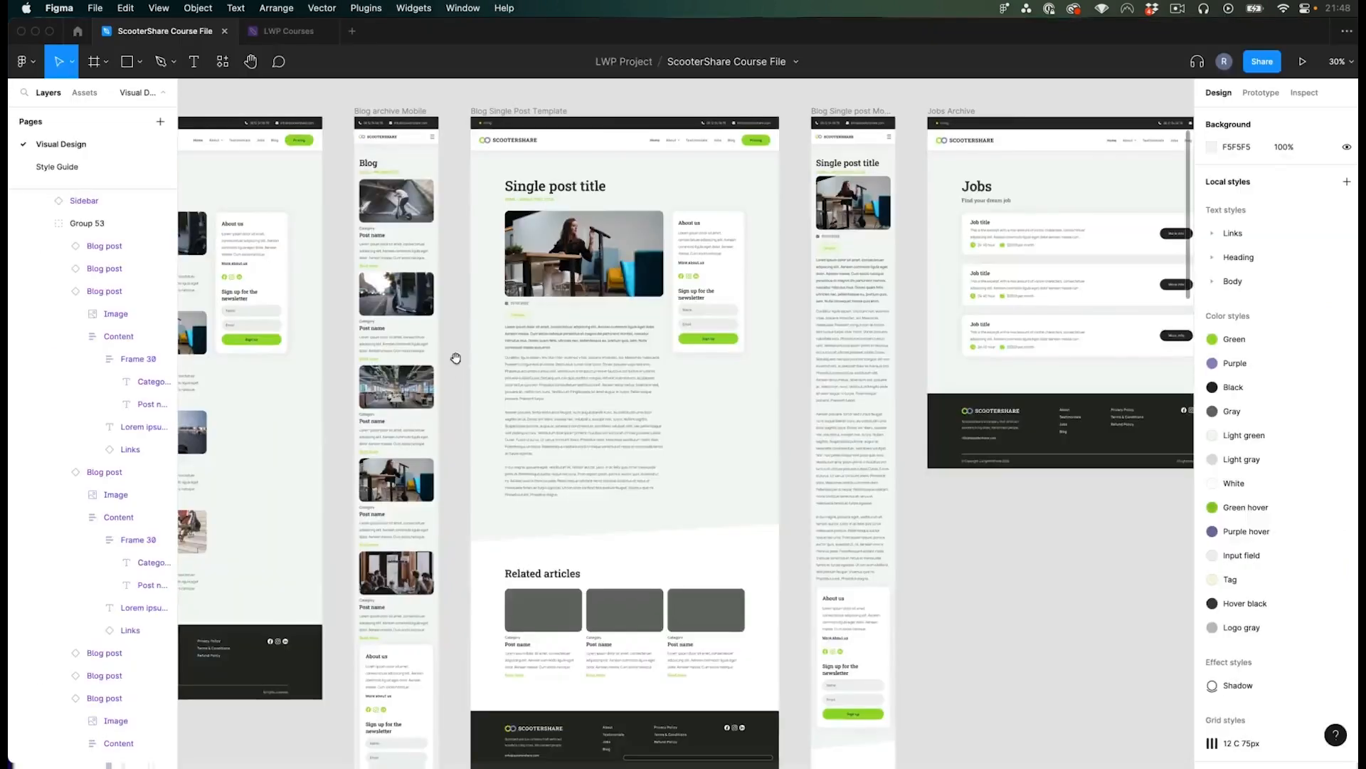
pyautogui.moveTo(454, 363); pyautogui.dragTo(468, 356)
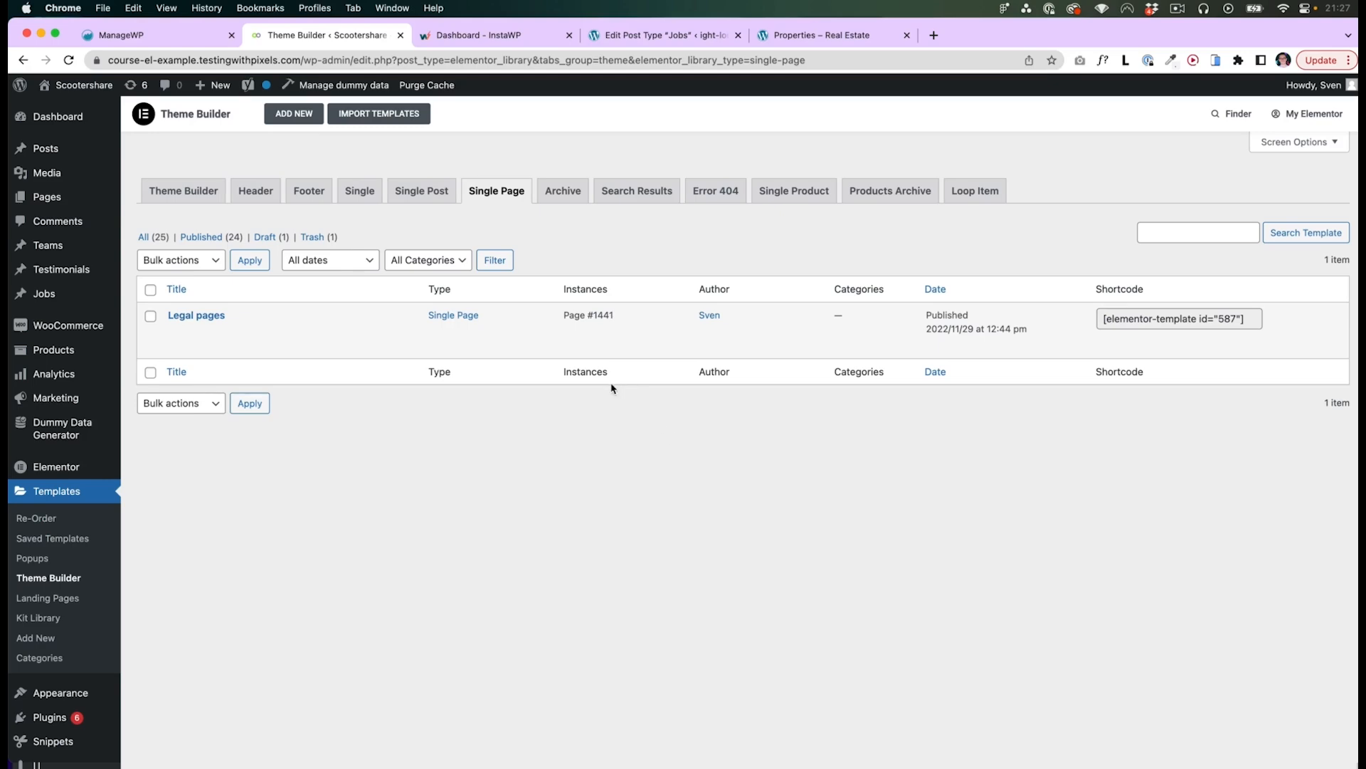
# - Open the list of all pages in the WordPress admin
pyautogui.press('super+Tab')
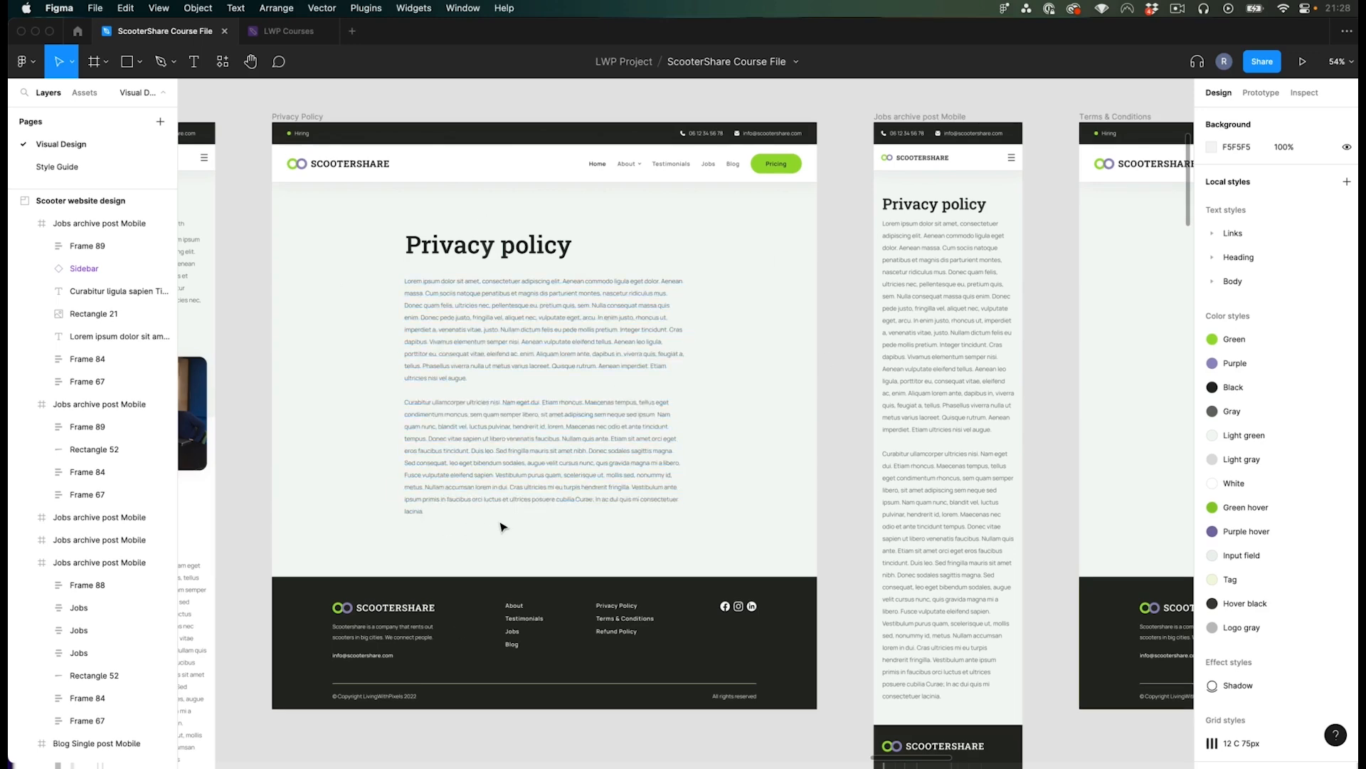
pyautogui.press('super+Tab')
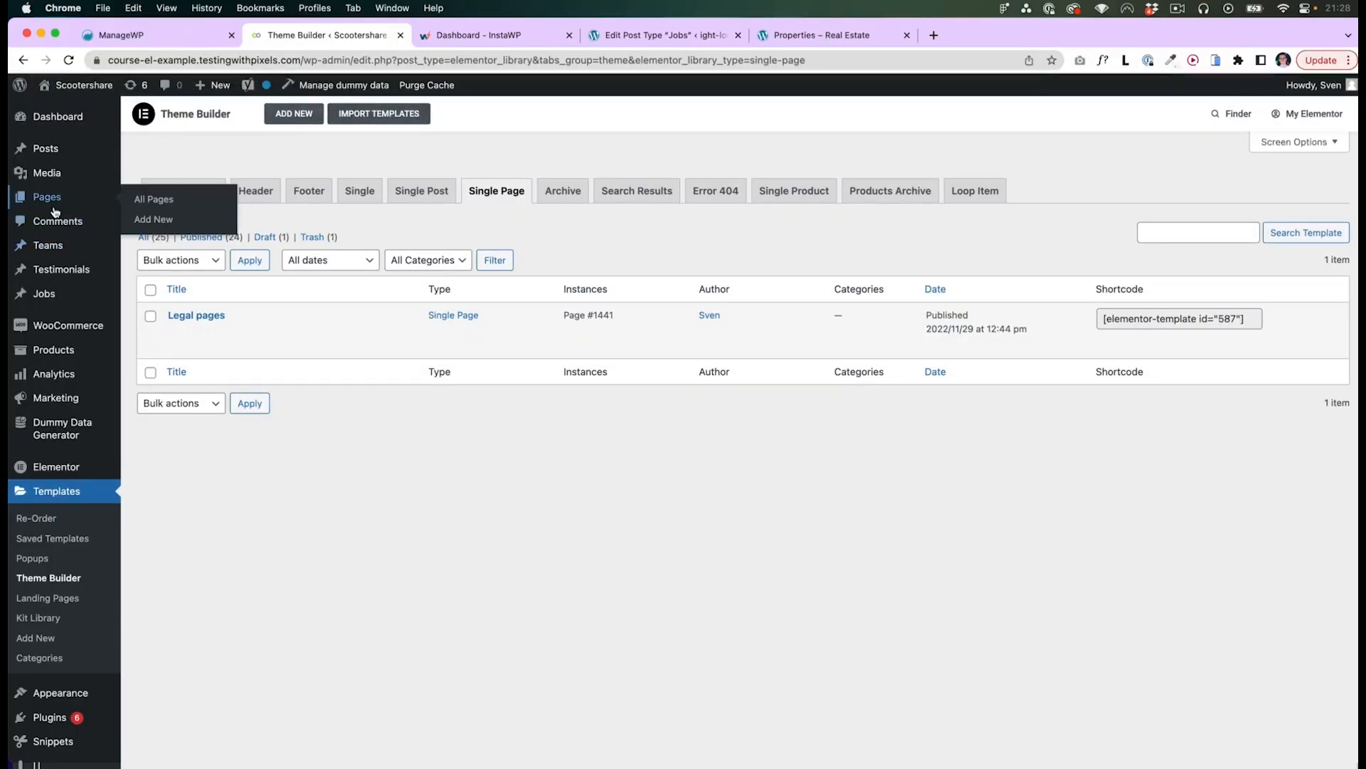
pyautogui.click(54, 206)
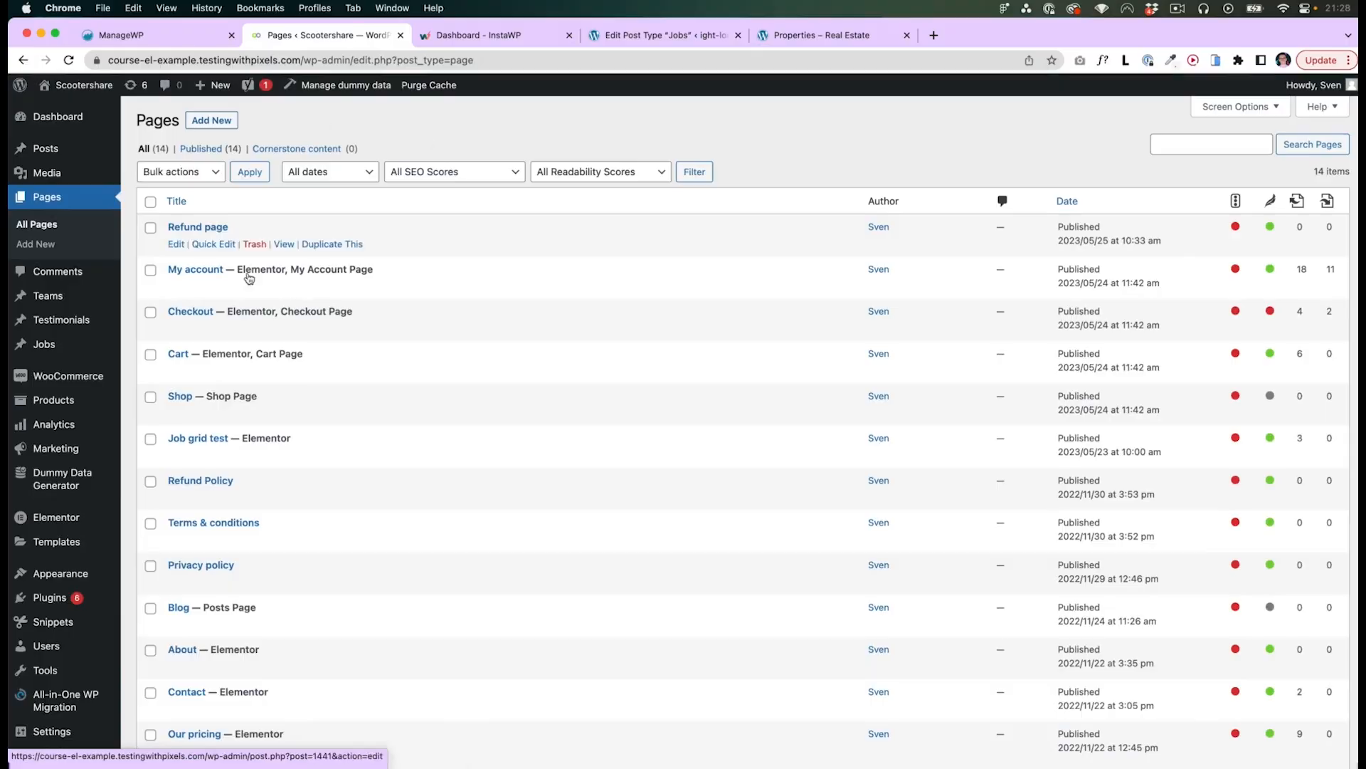
# - Examine the Privacy policy and Terms & conditions page designs in the Figma file
pyautogui.press('super+Tab')
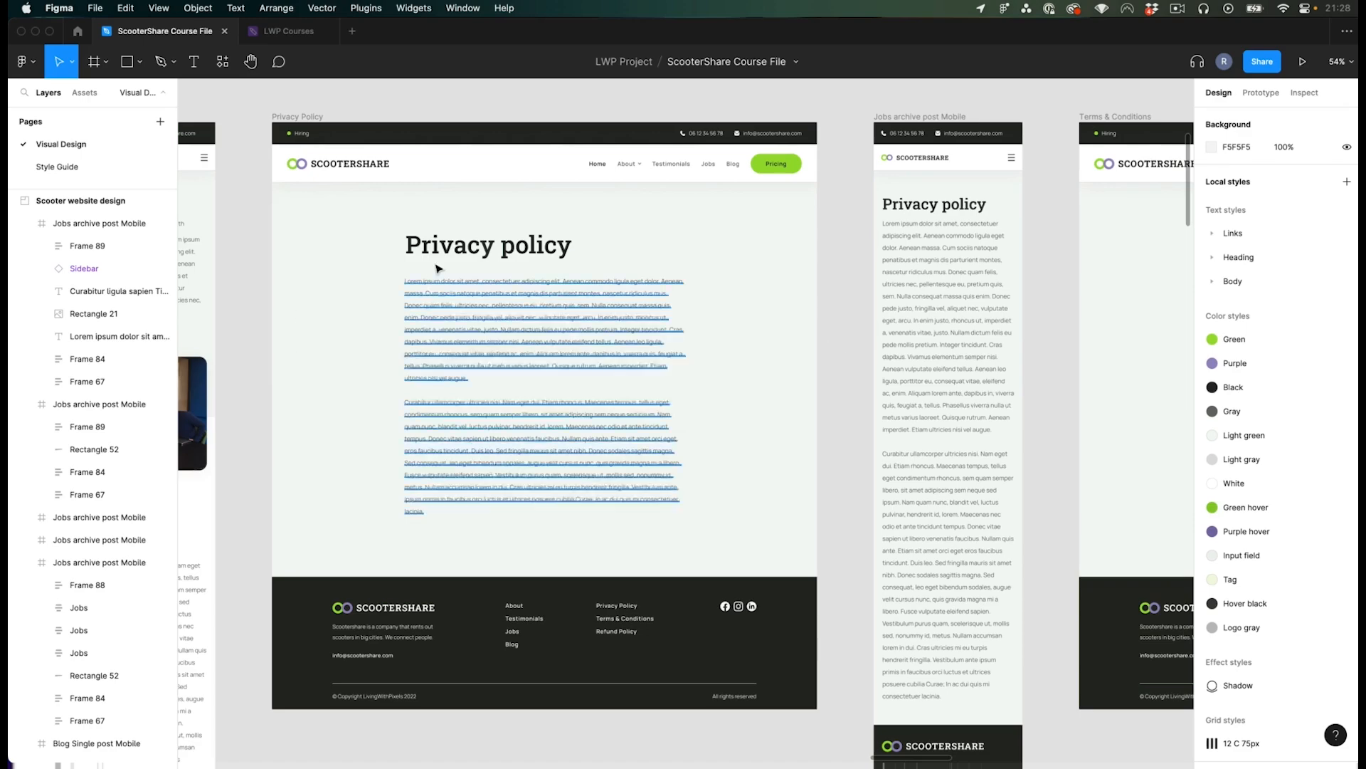
pyautogui.hscroll(10, 814, 351)
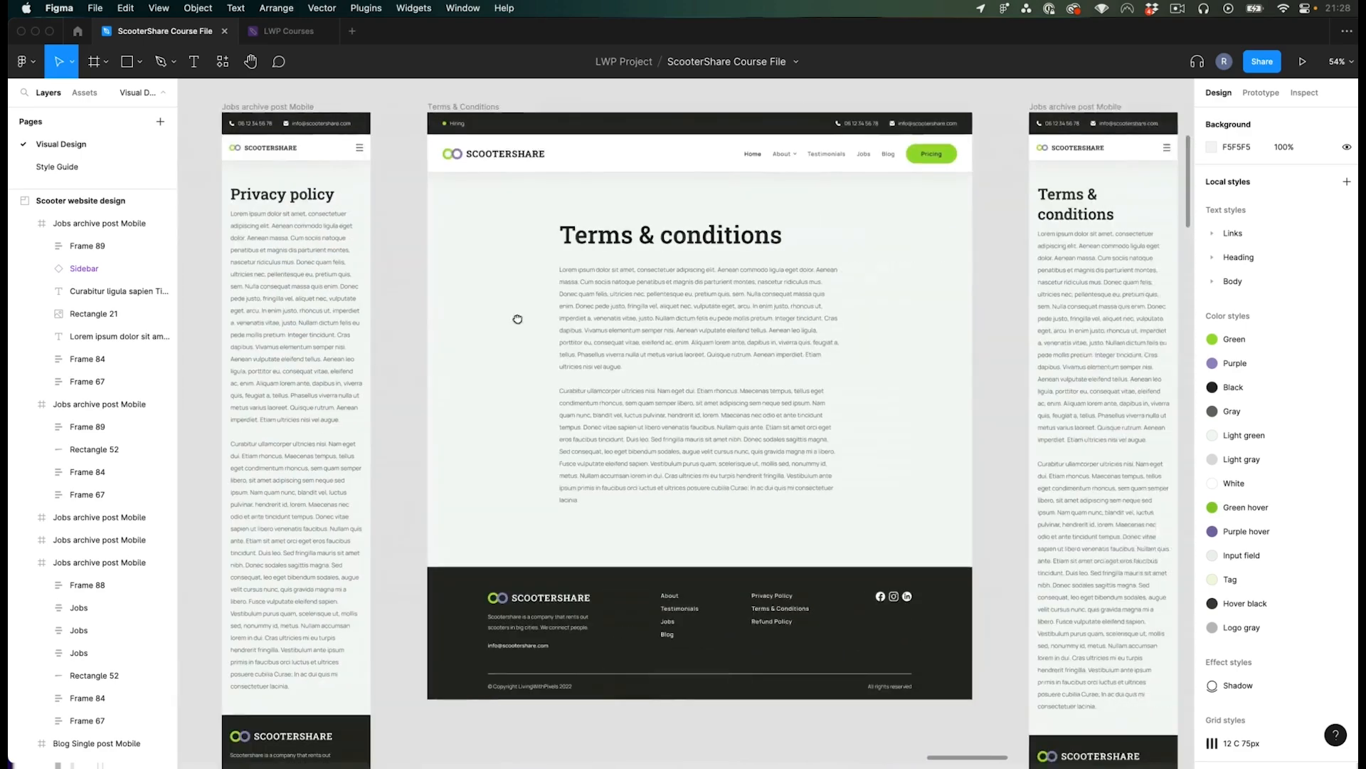
pyautogui.scroll(1, 463, 285)
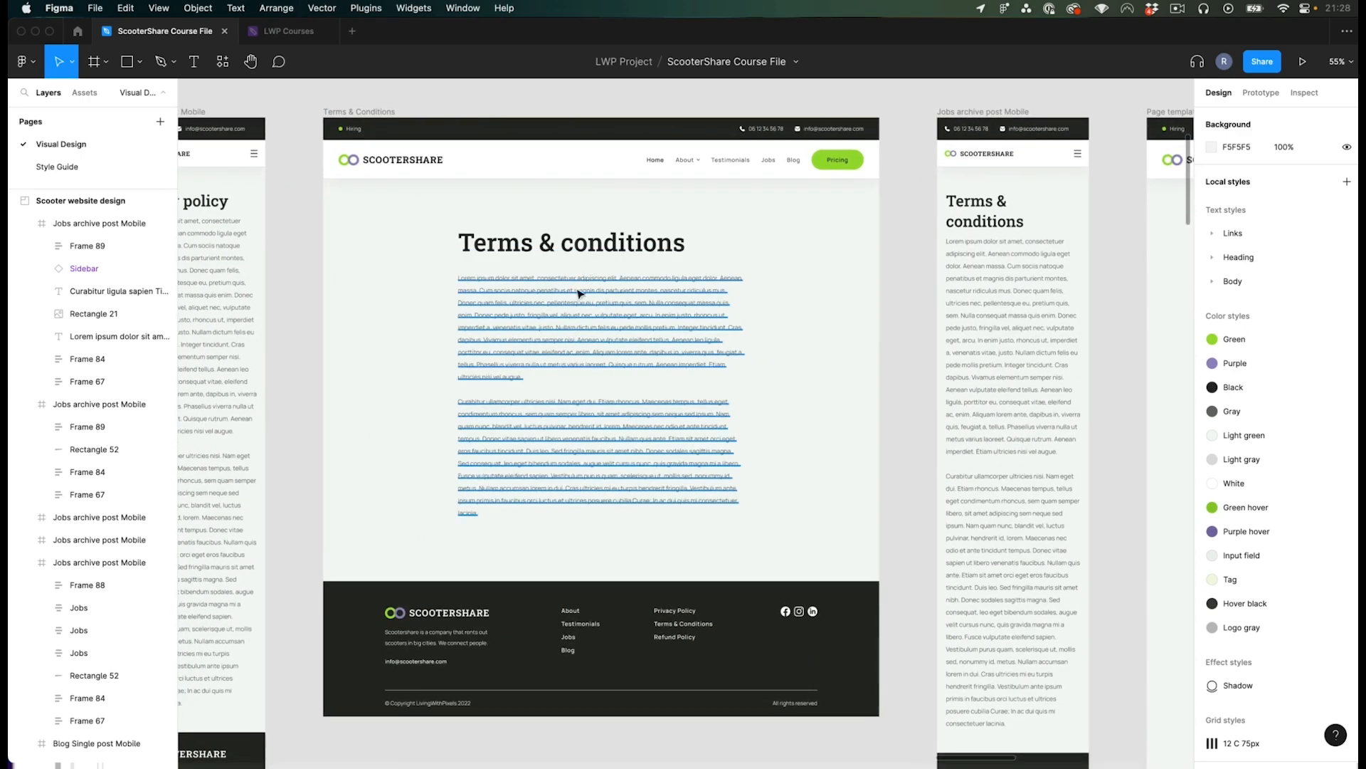
pyautogui.moveTo(900, 321)
pyautogui.mouseDown()
pyautogui.moveTo(216, 309)
pyautogui.moveTo(898, 308)
pyautogui.mouseUp()
pyautogui.scroll(2, 648, 665)
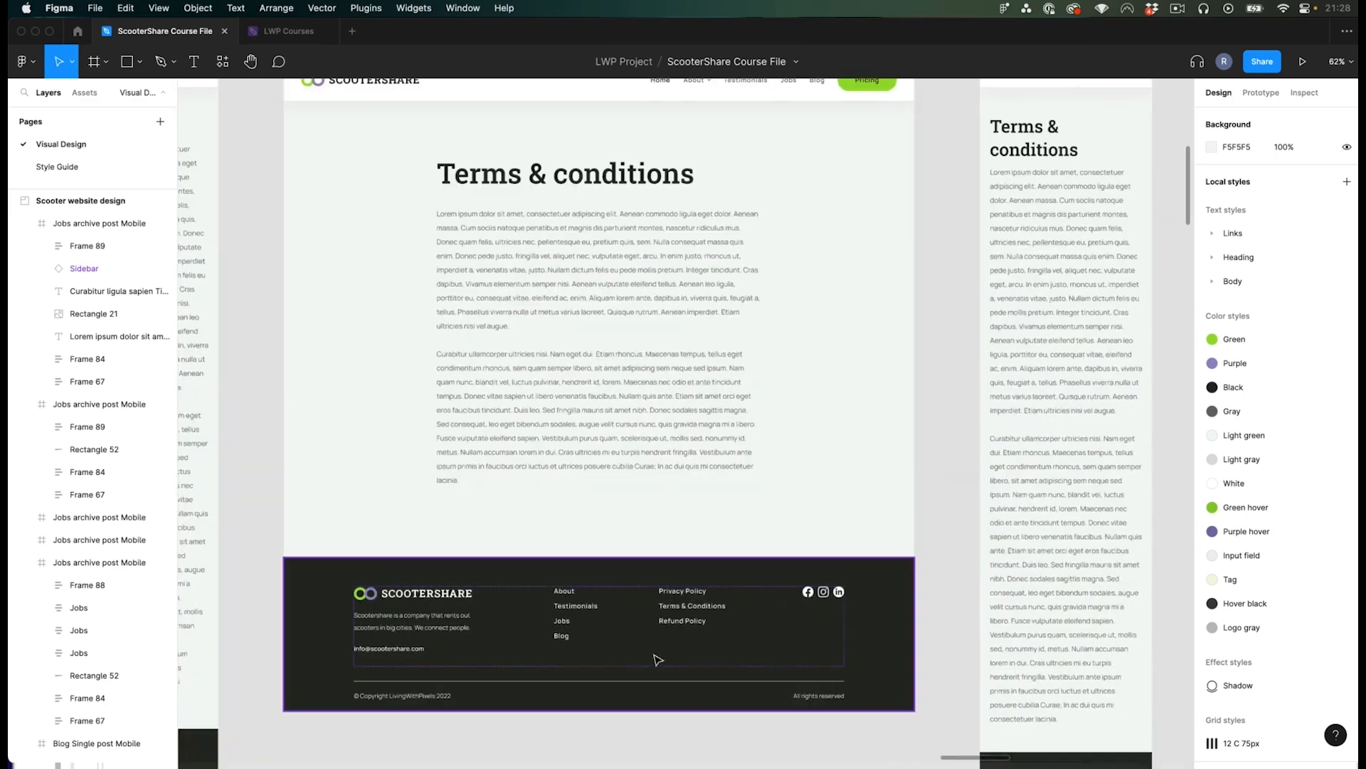
pyautogui.scroll(-2, 694, 625)
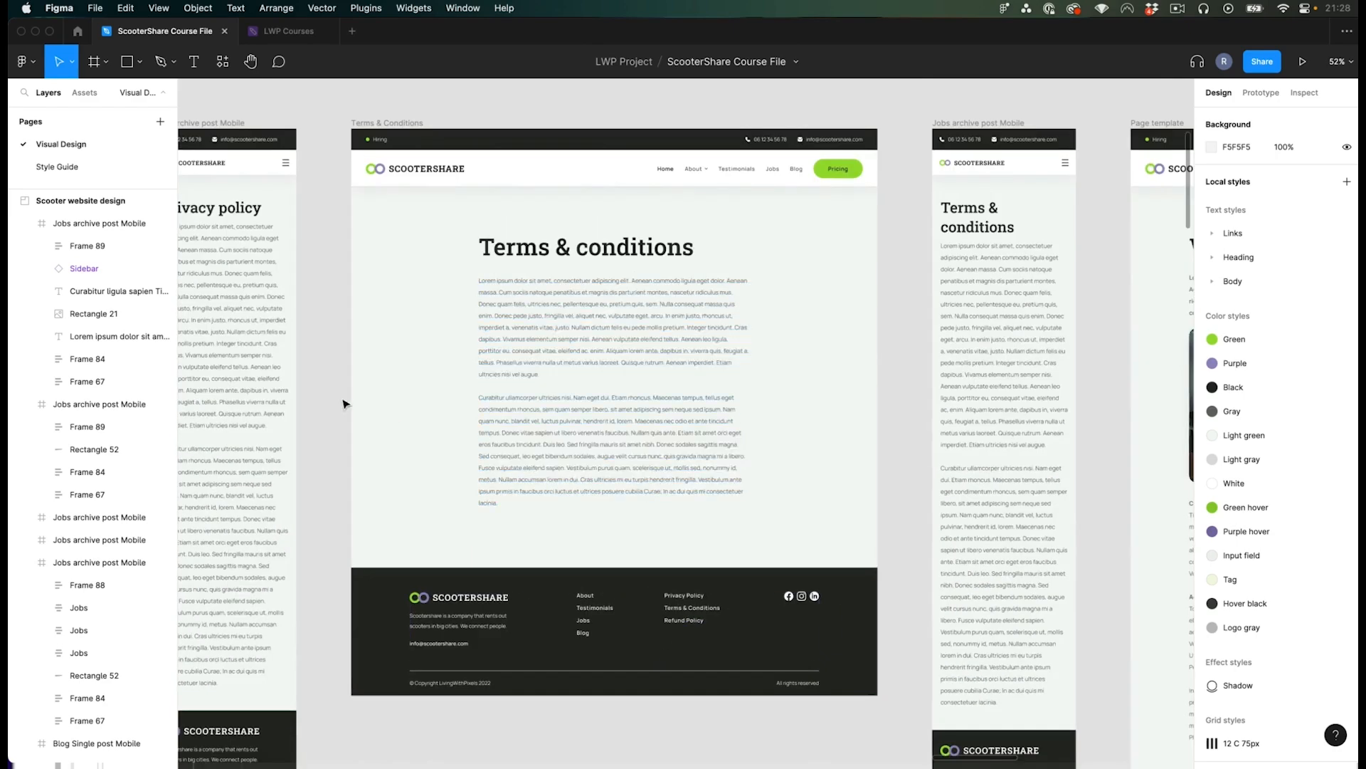
pyautogui.moveTo(322, 364); pyautogui.dragTo(948, 341)
pyautogui.moveTo(660, 329); pyautogui.dragTo(701, 345)
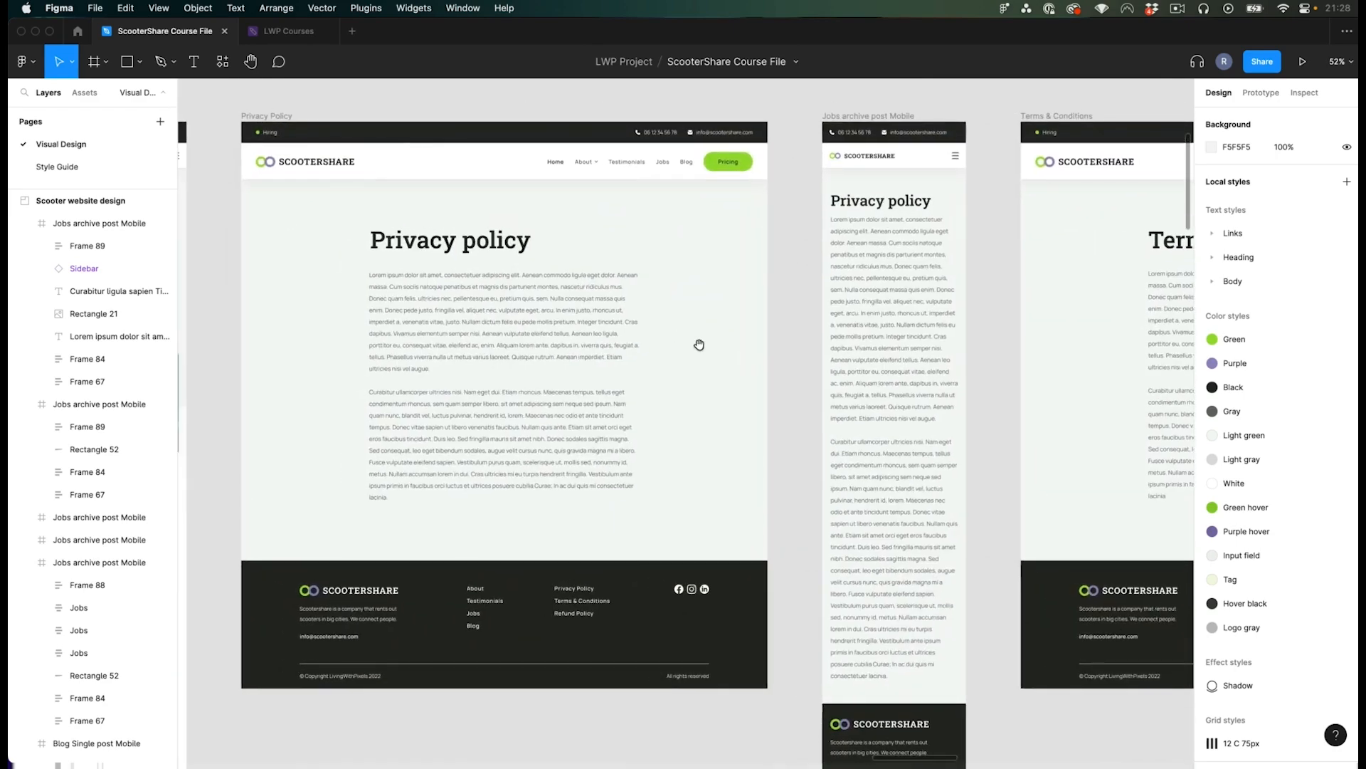
pyautogui.scroll(-1, 754, 352)
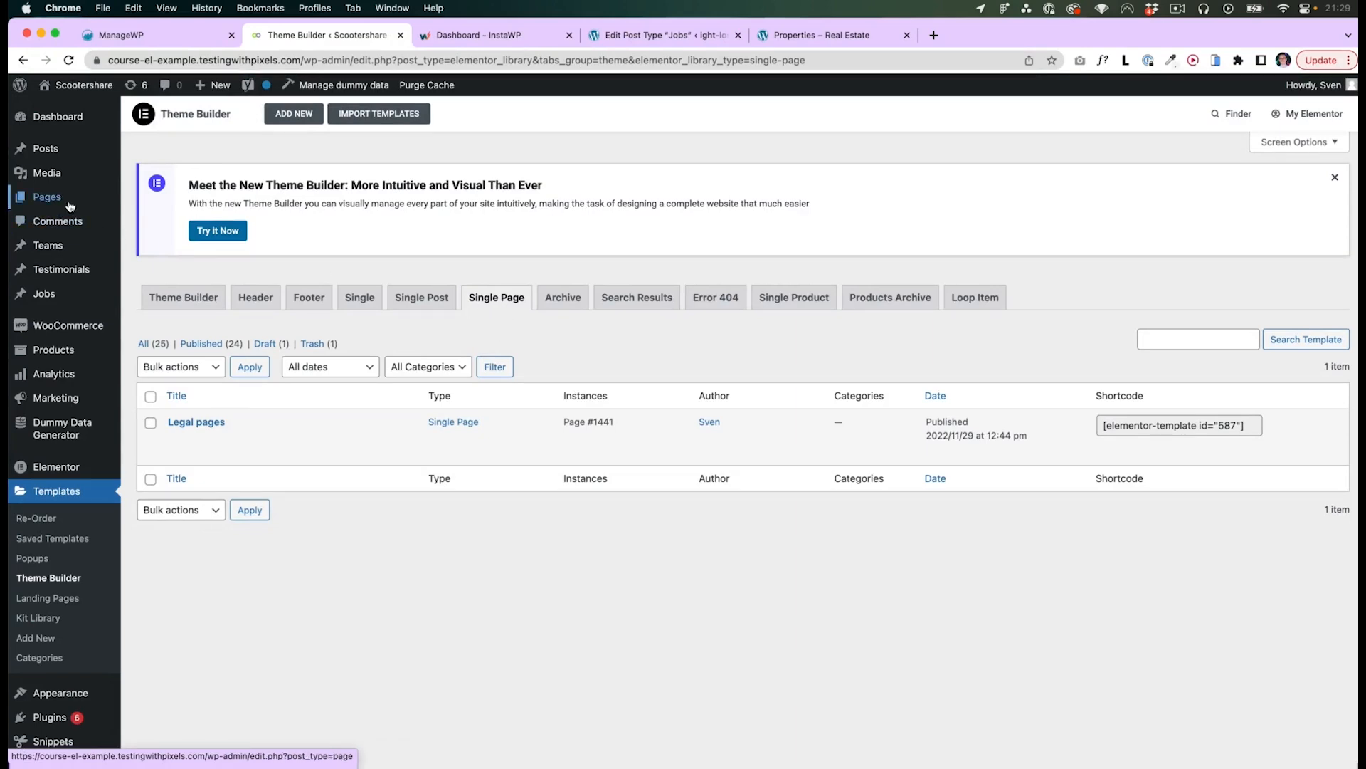
# - Examine the page template designs with sidebar in the Figma file
pyautogui.moveTo(70, 205)
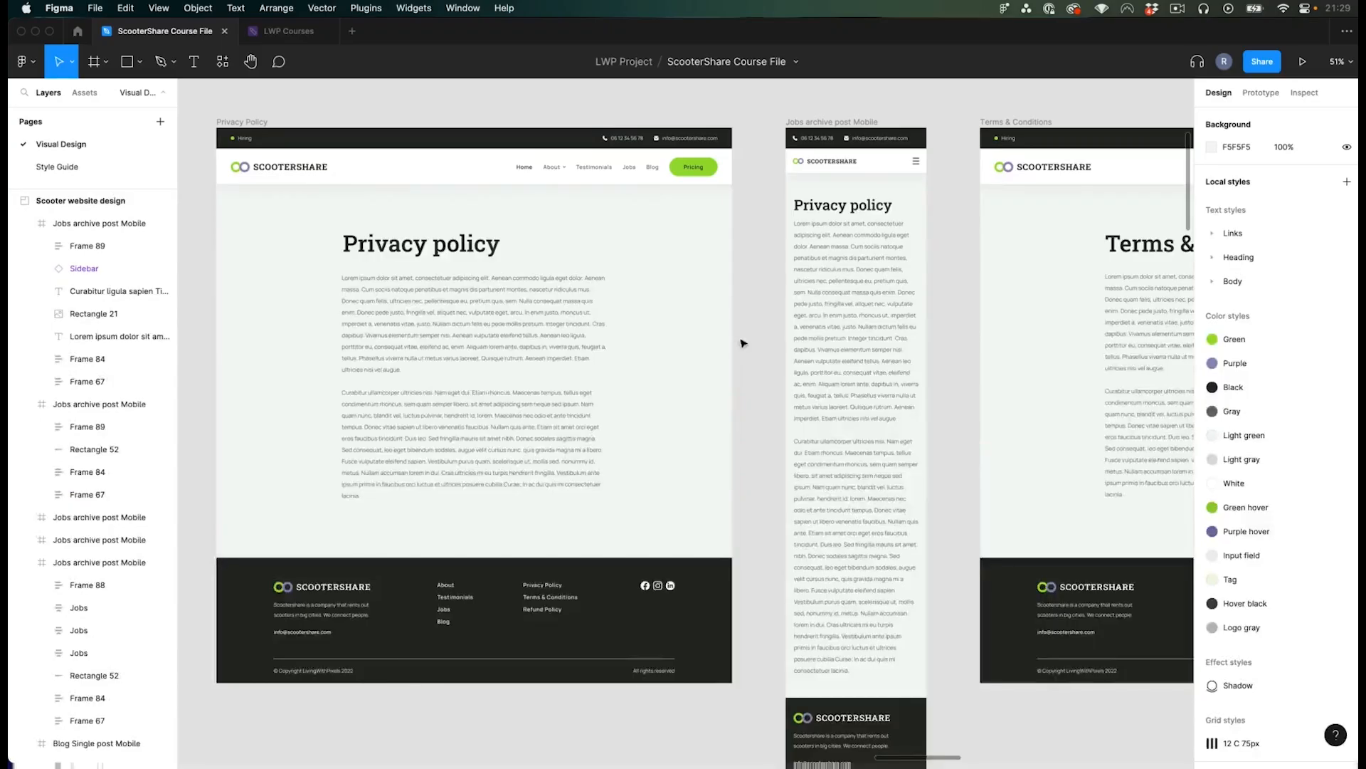
pyautogui.hscroll(10, 741, 342)
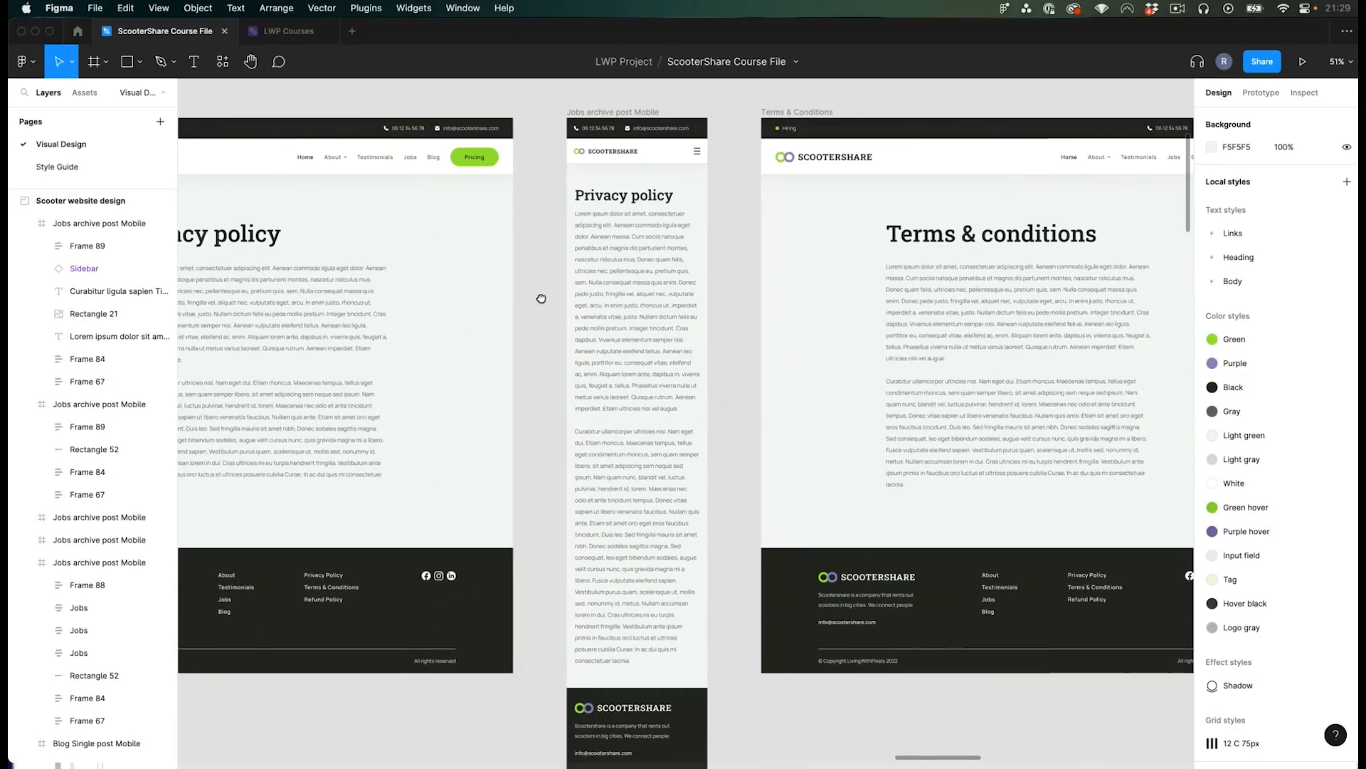
pyautogui.hscroll(10, 506, 302)
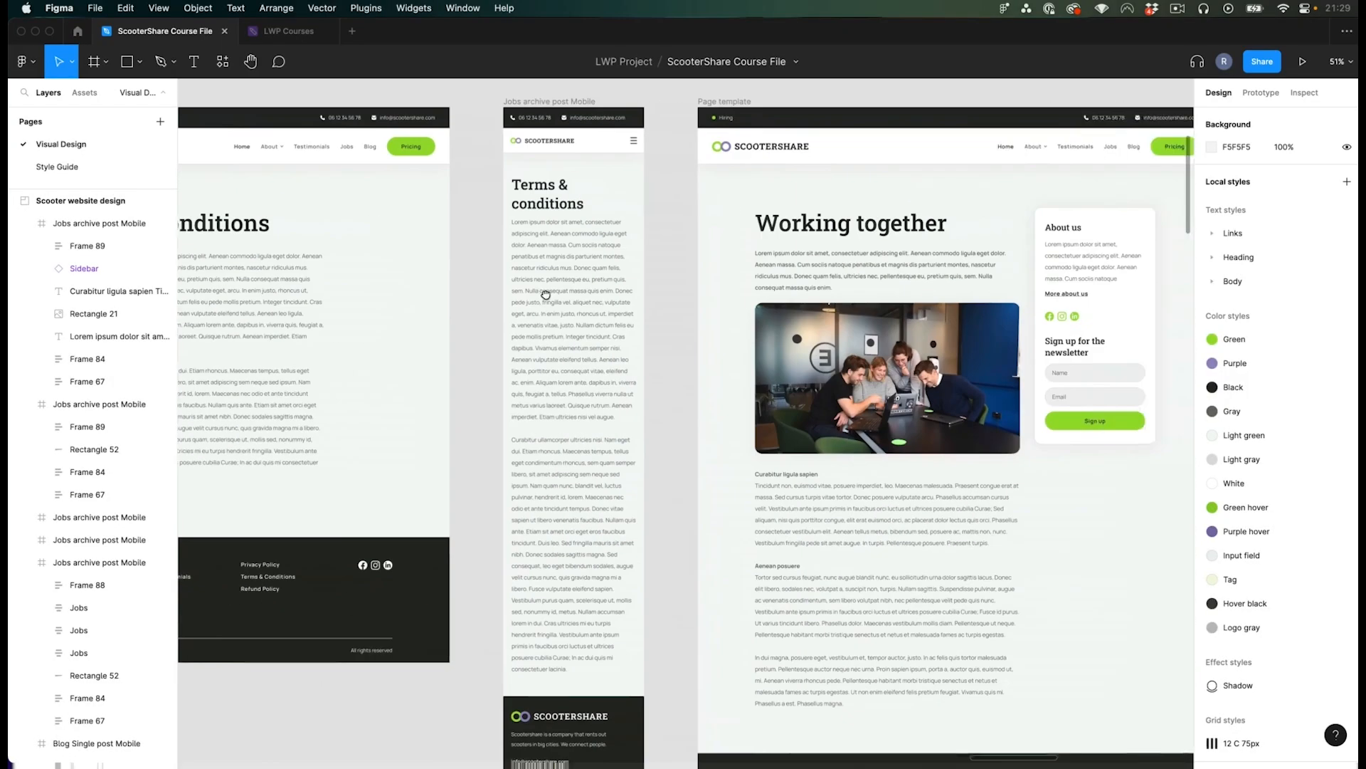
pyautogui.hscroll(-2, 482, 307)
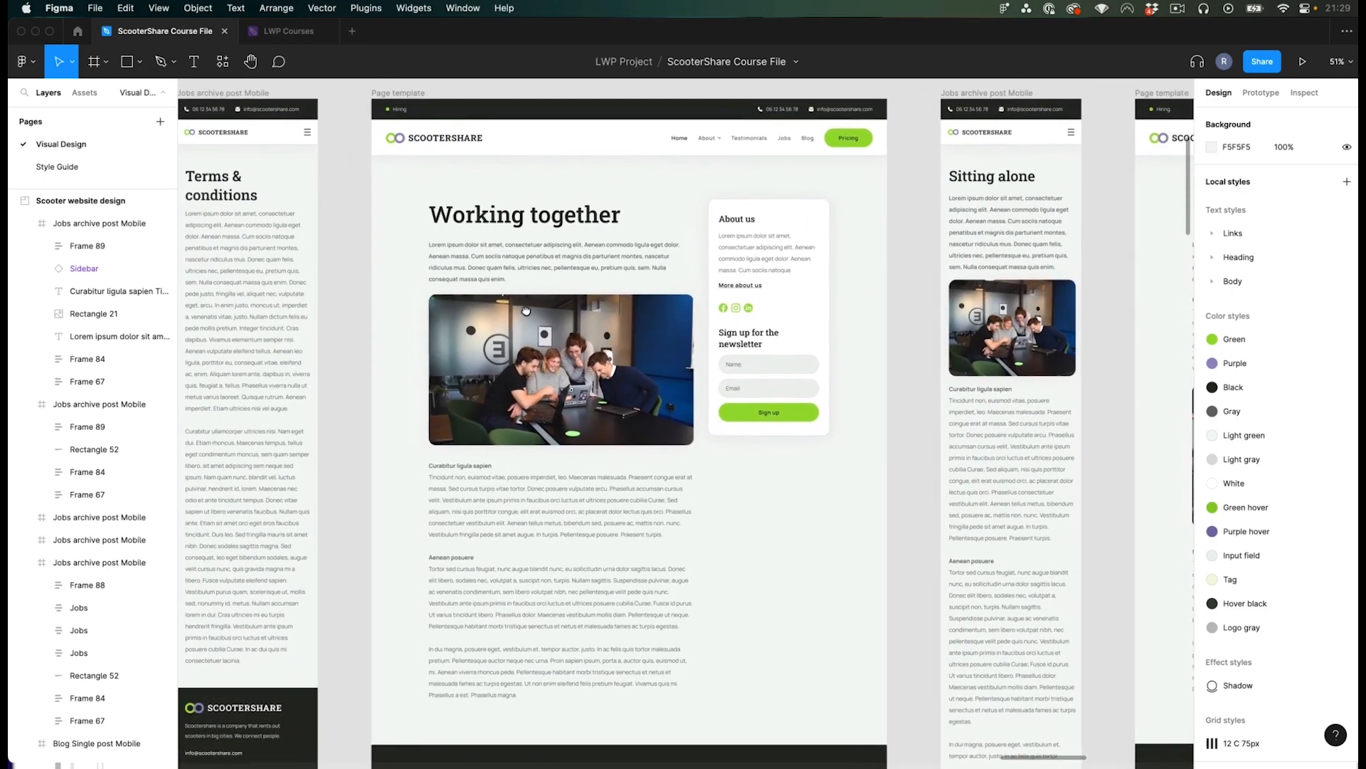
pyautogui.hscroll(2, 455, 320)
pyautogui.click(418, 332)
pyautogui.scroll(-2, 417, 332)
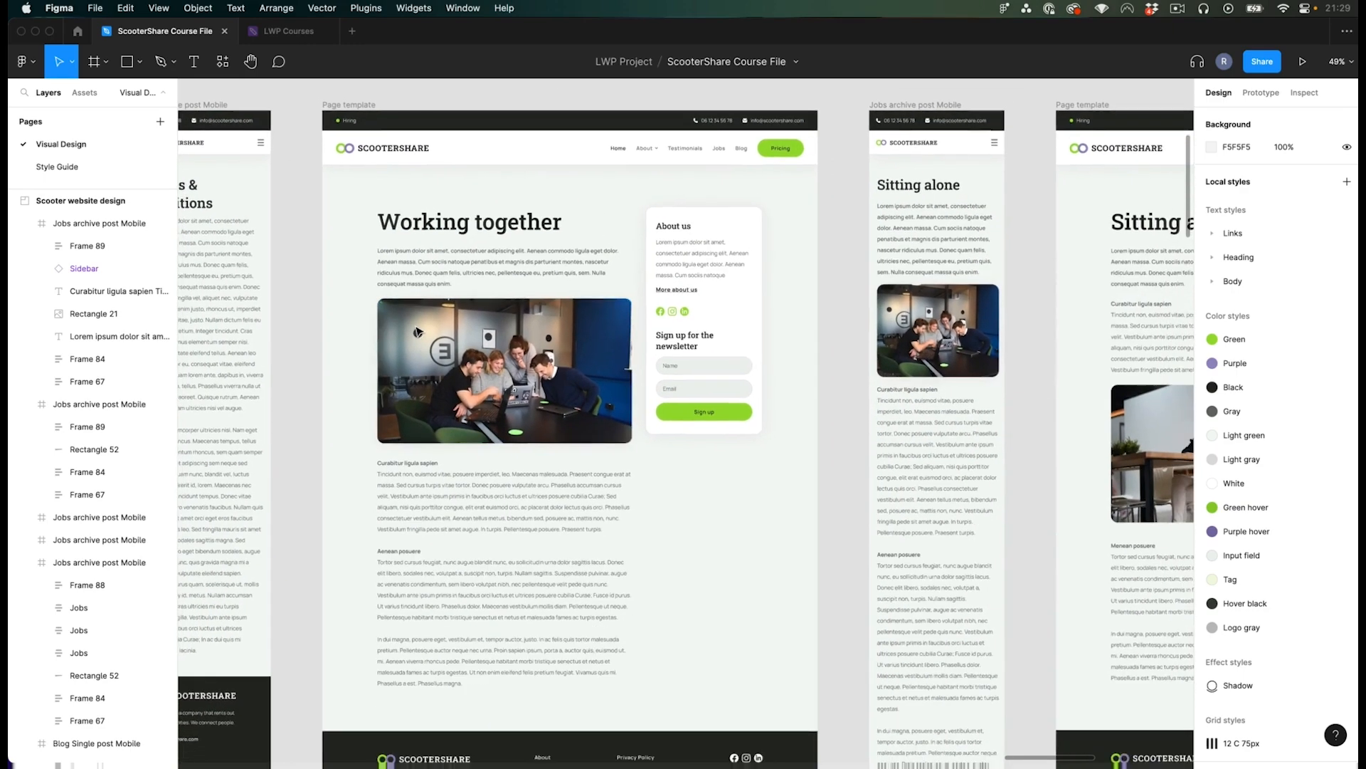
pyautogui.moveTo(831, 319); pyautogui.dragTo(823, 301)
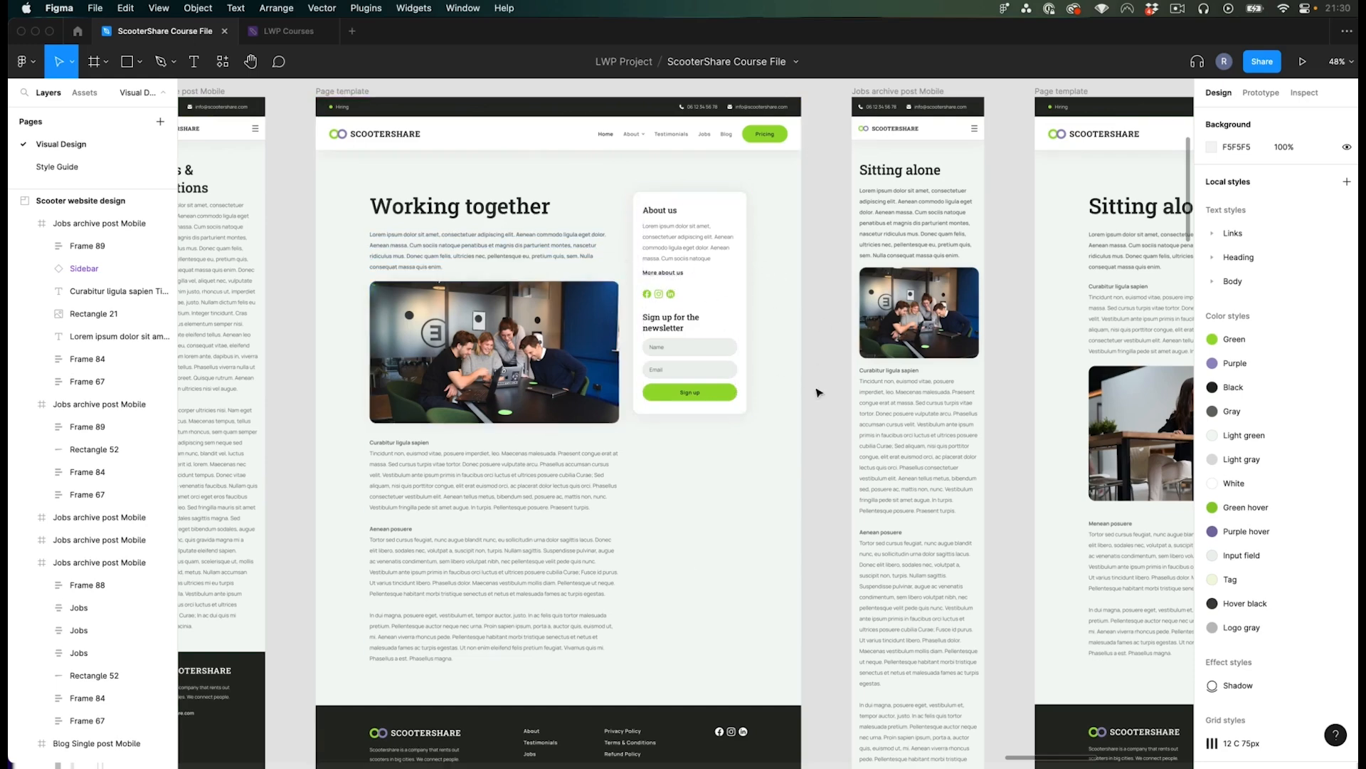
pyautogui.scroll(-2, 822, 353)
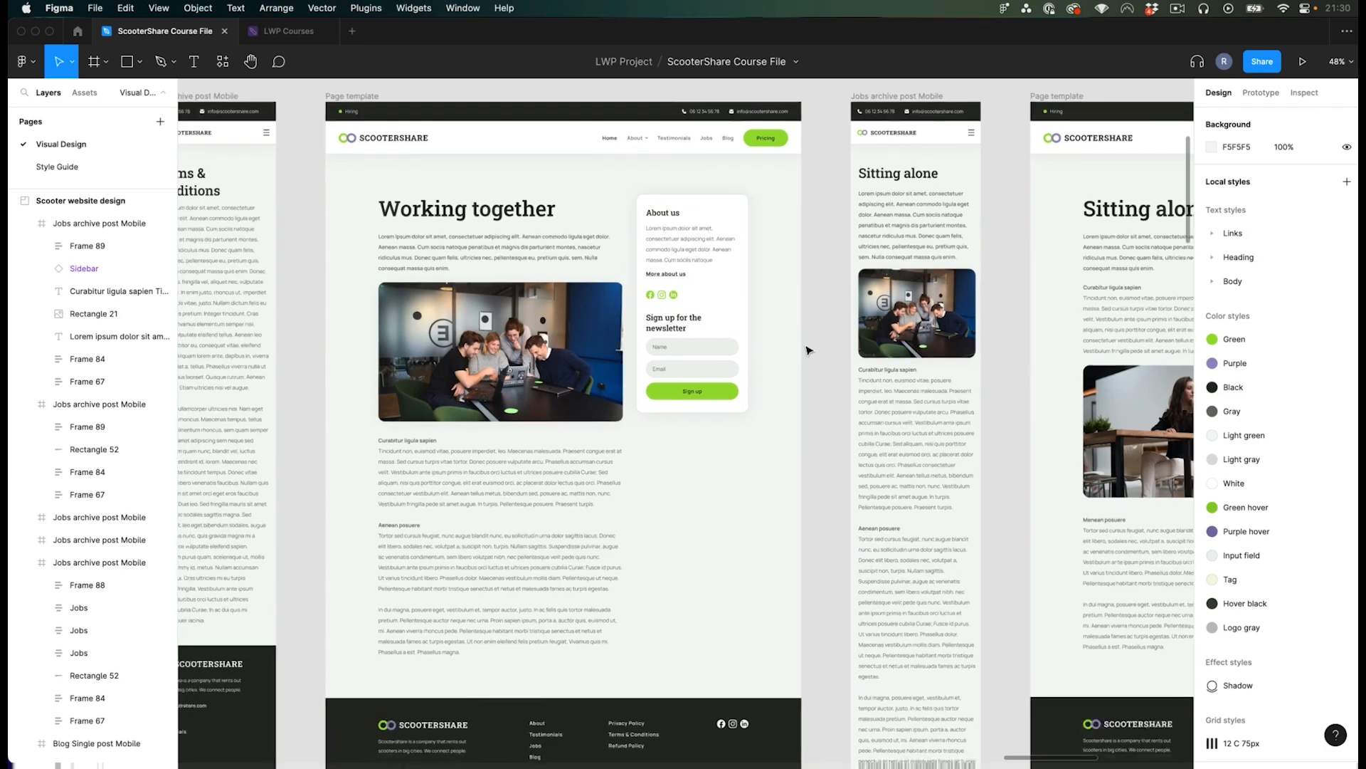
pyautogui.scroll(-2, 779, 306)
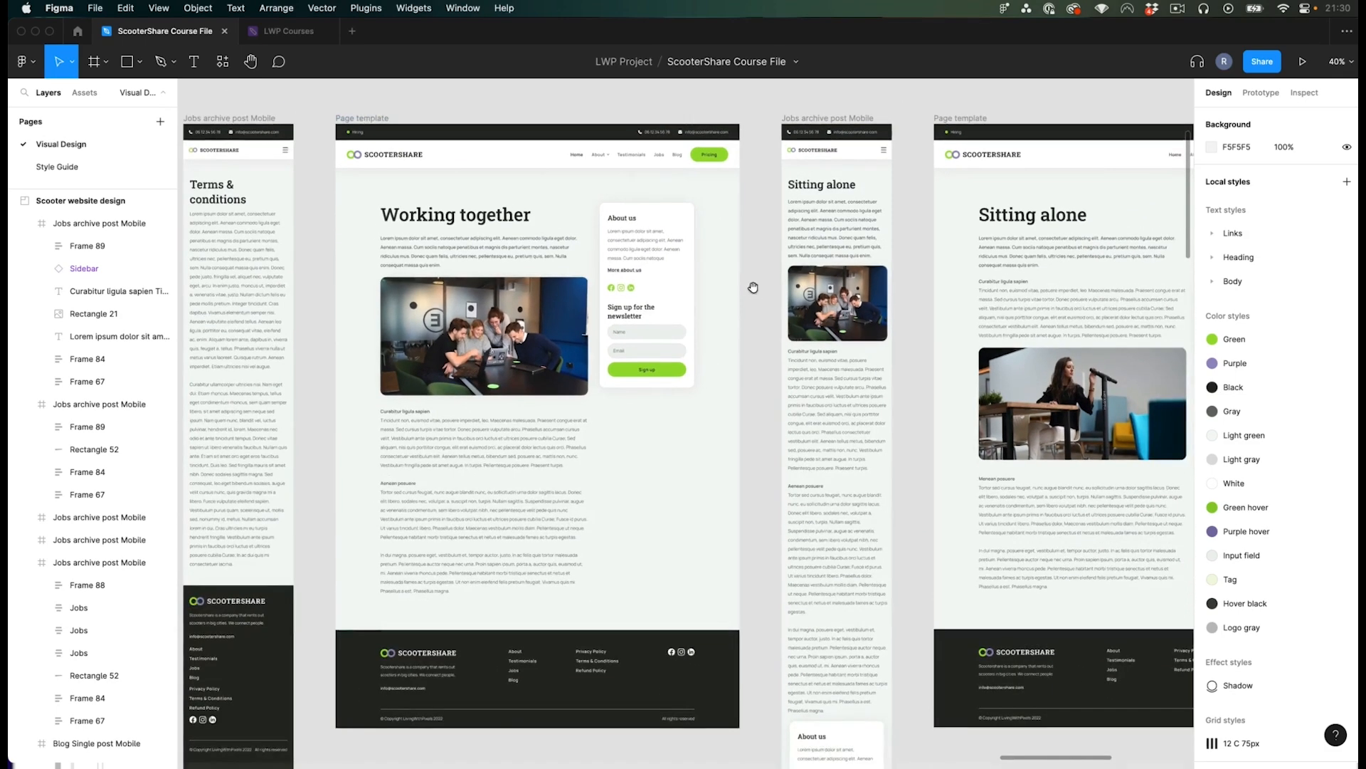
pyautogui.moveTo(753, 287); pyautogui.dragTo(721, 285)
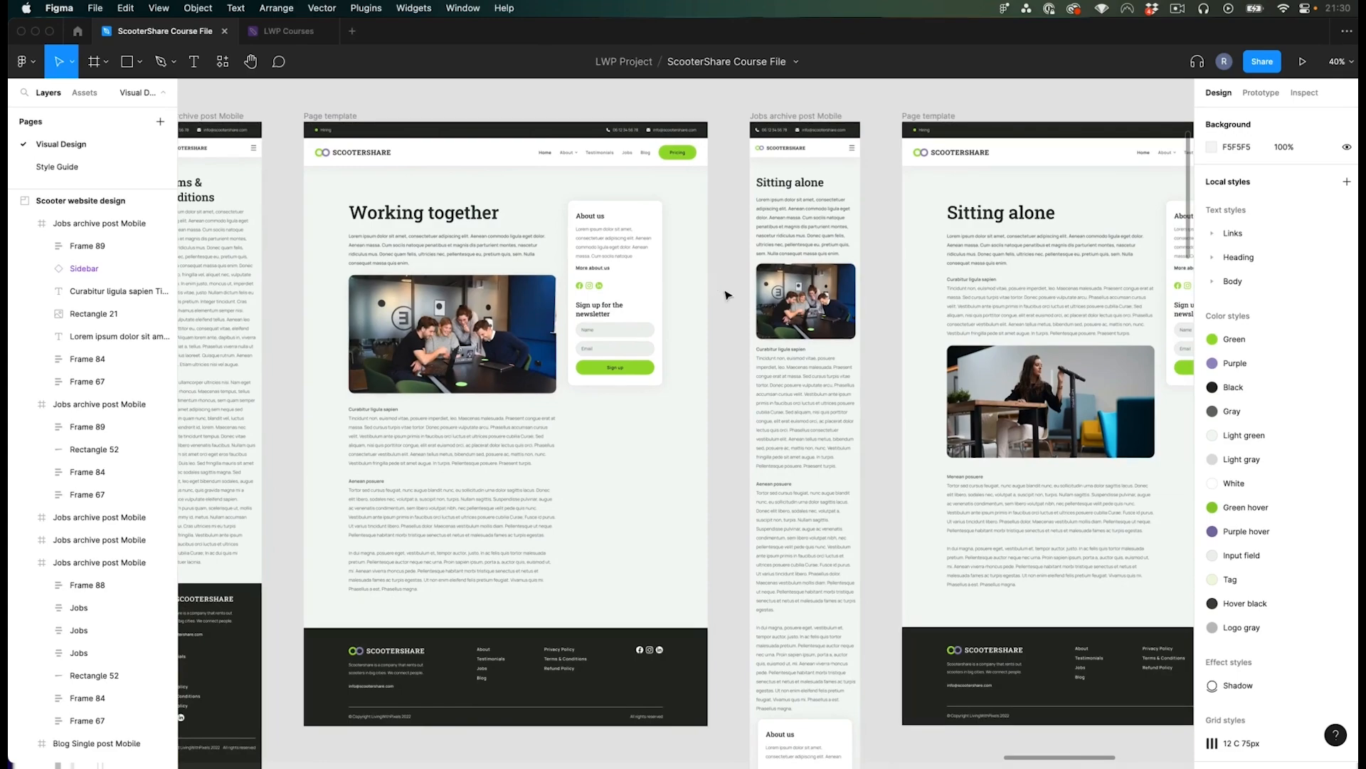
pyautogui.scroll(-1, 724, 290)
pyautogui.moveTo(725, 290); pyautogui.dragTo(621, 285)
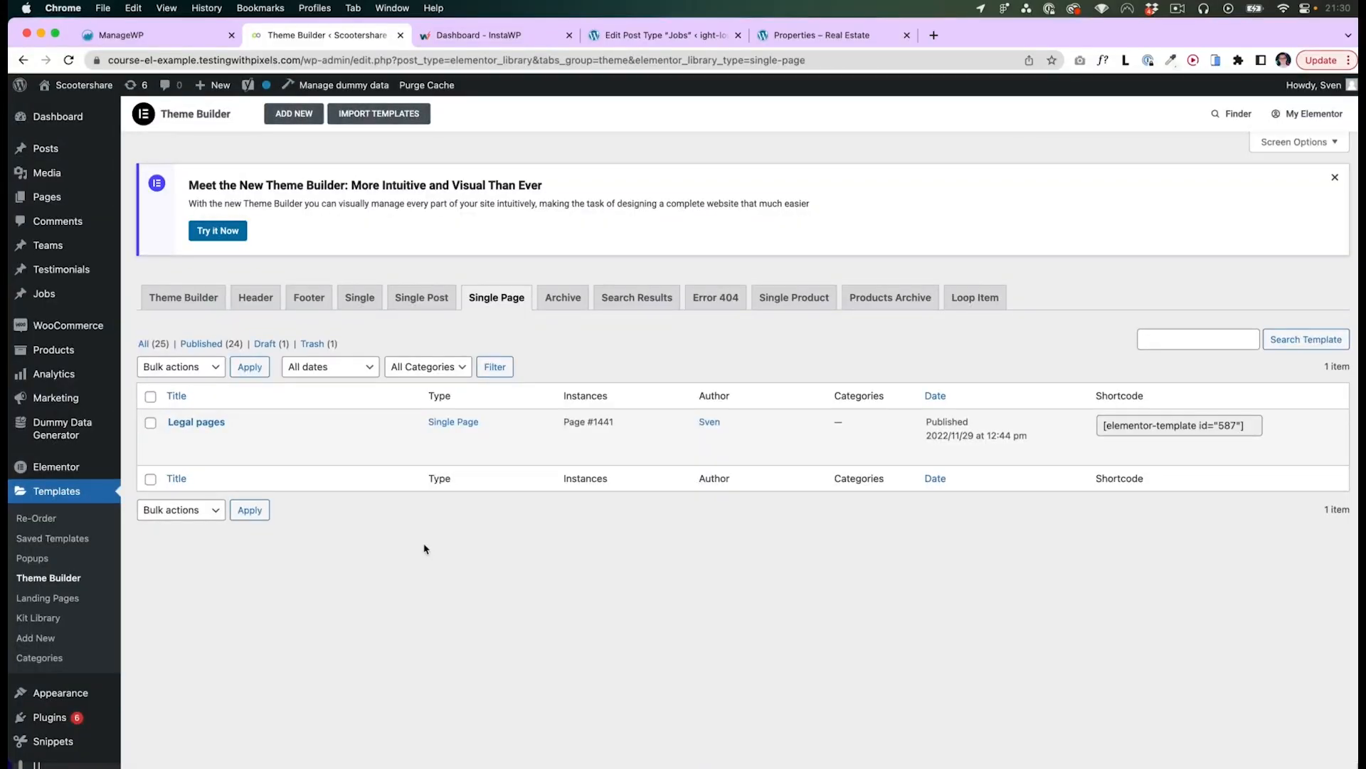
# - Open the list of all pages and browse it
pyautogui.moveTo(253, 420)
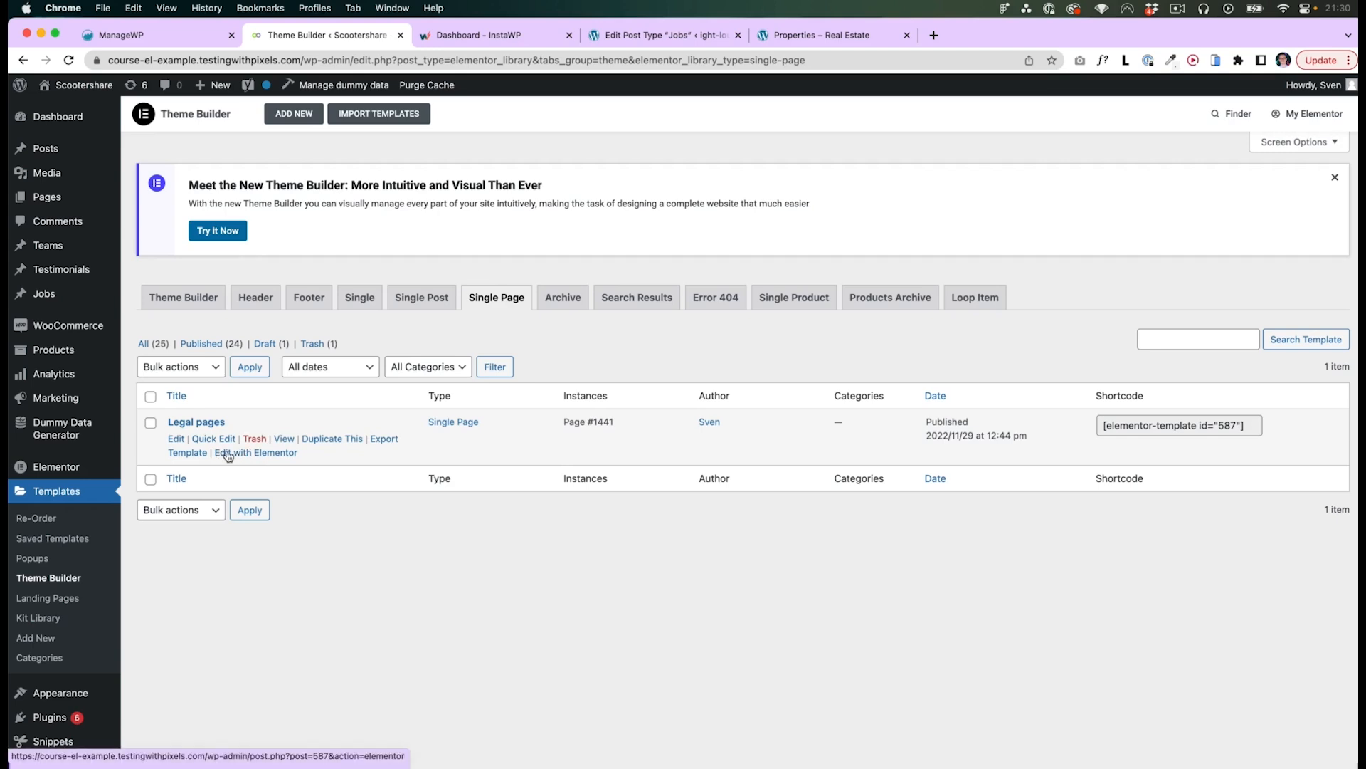
pyautogui.click(55, 200)
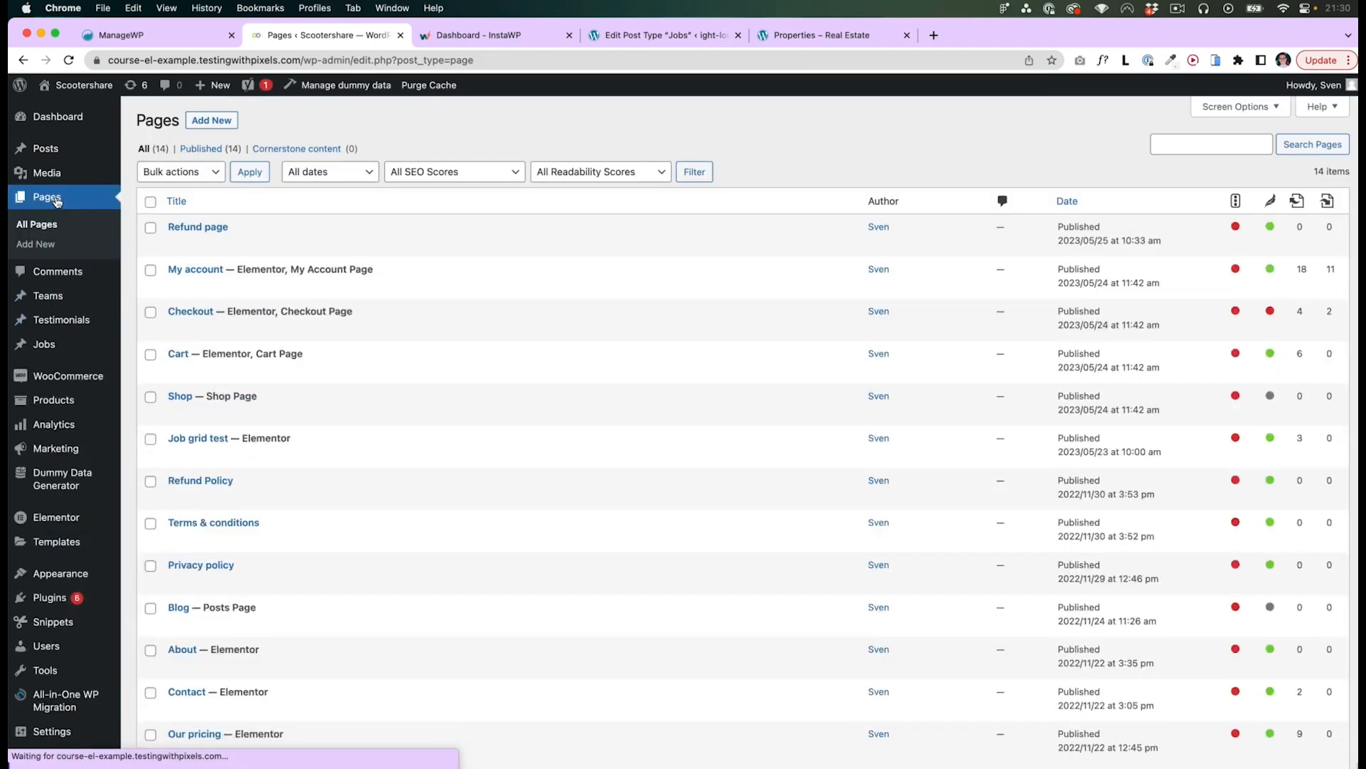
pyautogui.moveTo(391, 376)
pyautogui.scroll(-2, 391, 376)
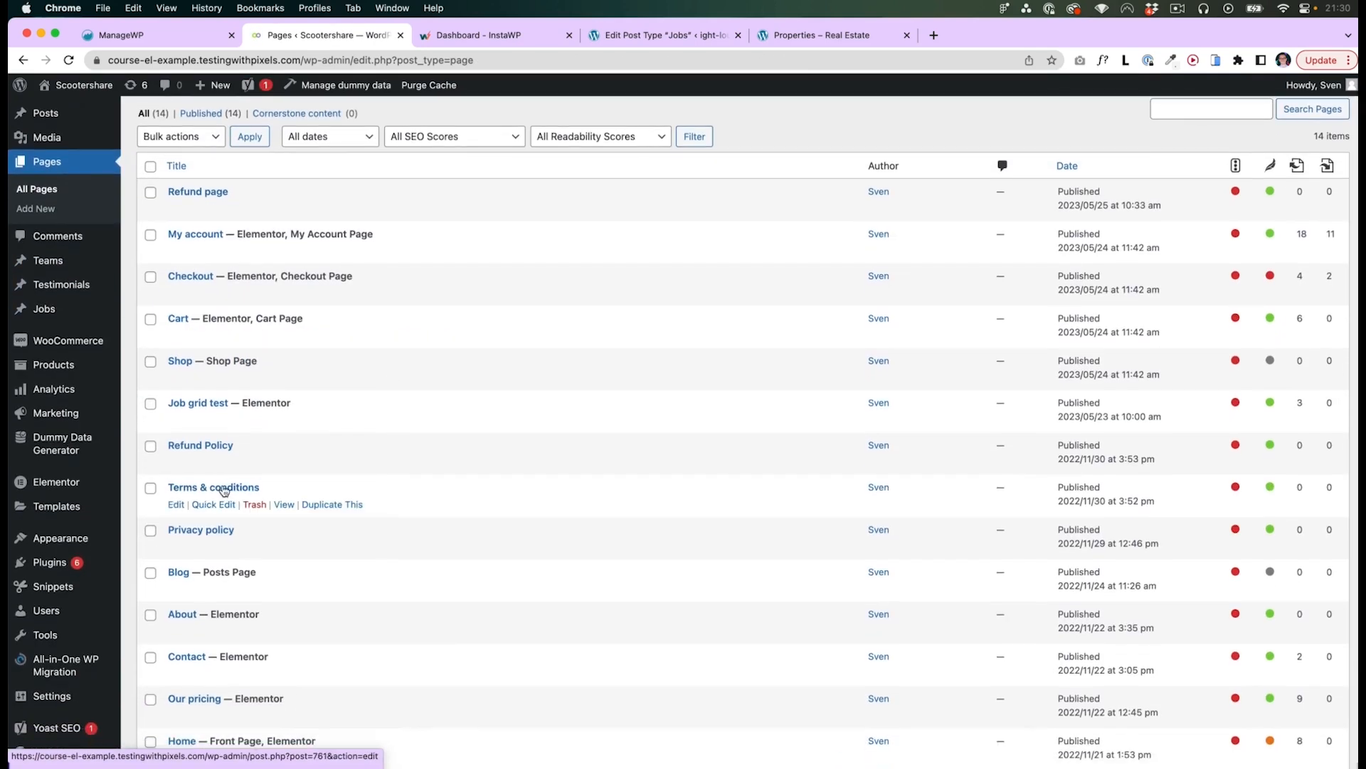
# - Open the Terms & conditions page for editing and select its title and body text
pyautogui.click(232, 488)
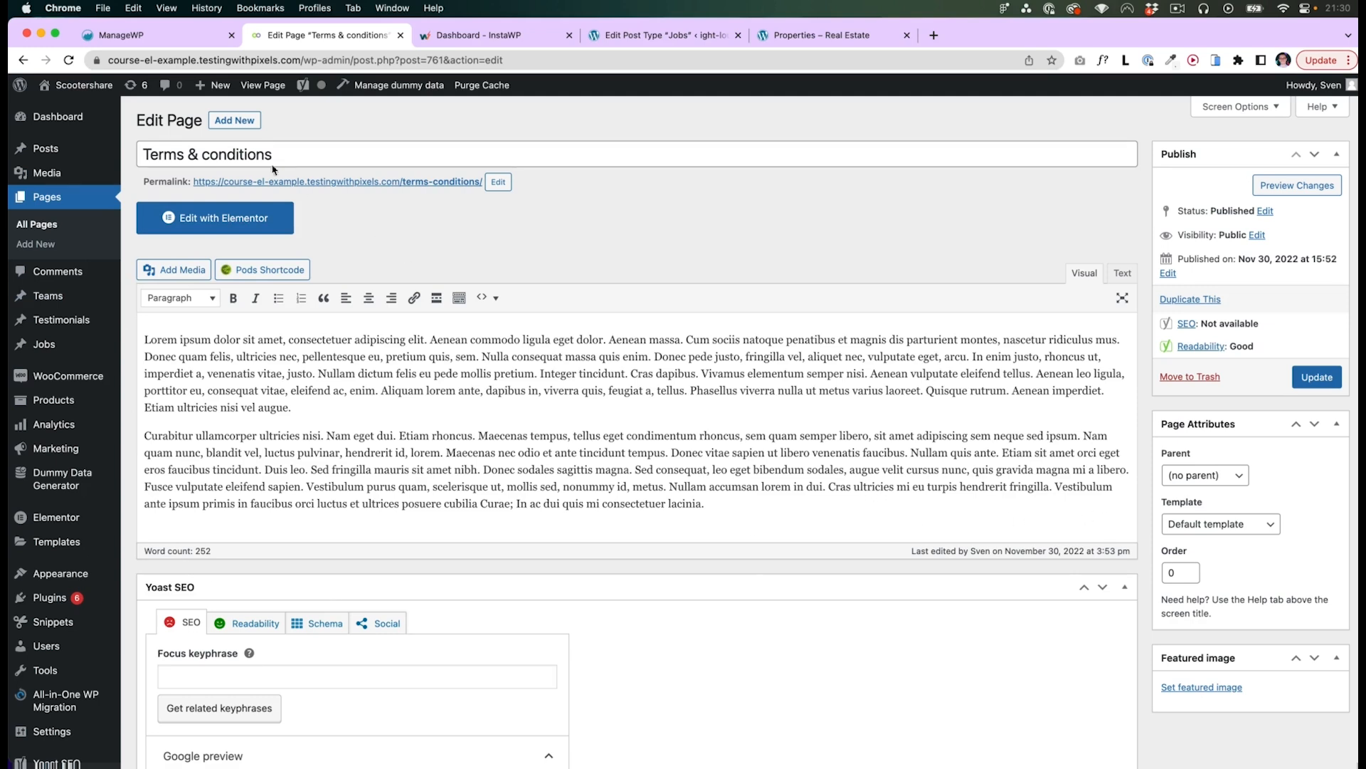
pyautogui.moveTo(284, 154); pyautogui.dragTo(132, 154)
pyautogui.click(412, 211)
pyautogui.moveTo(741, 509); pyautogui.dragTo(145, 339)
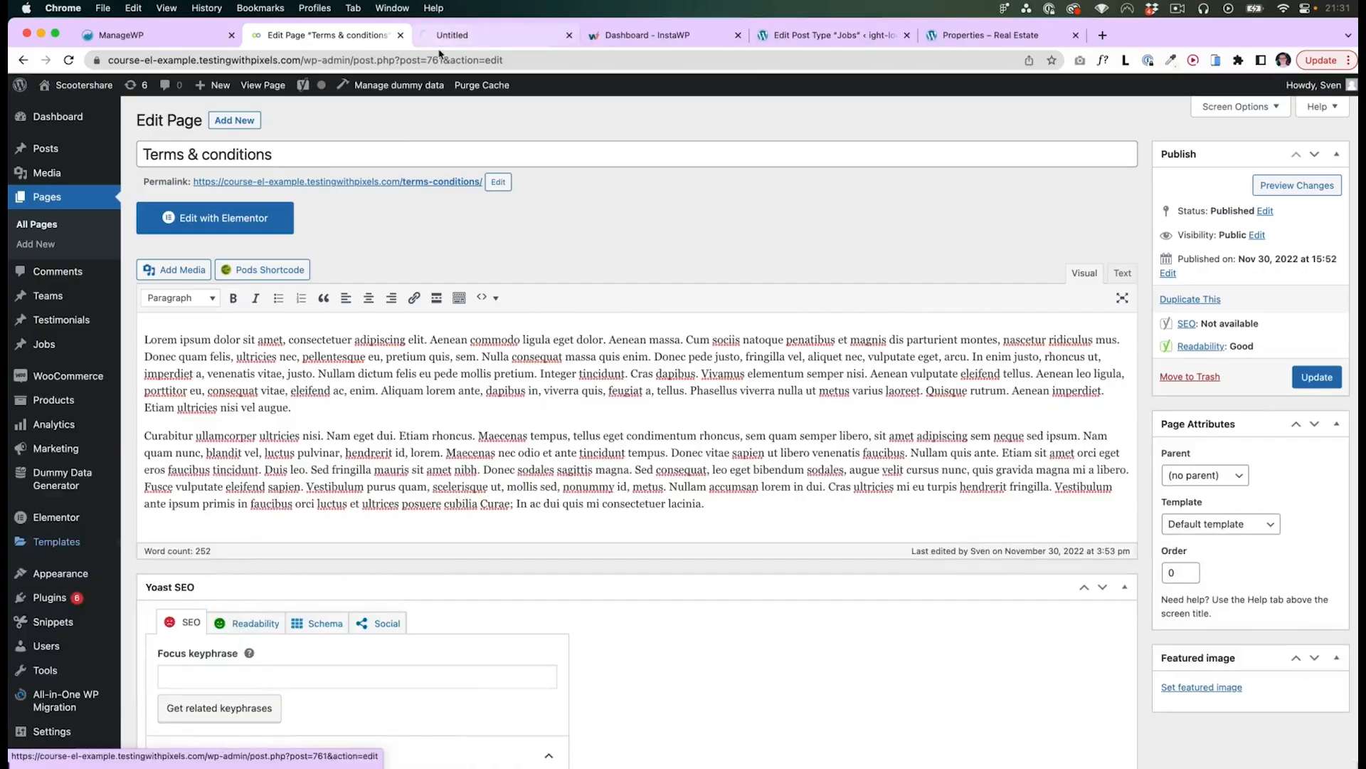
# - Create a new Single Page theme template named Legal pages v2 and add a Post Title widget
pyautogui.click(452, 35)
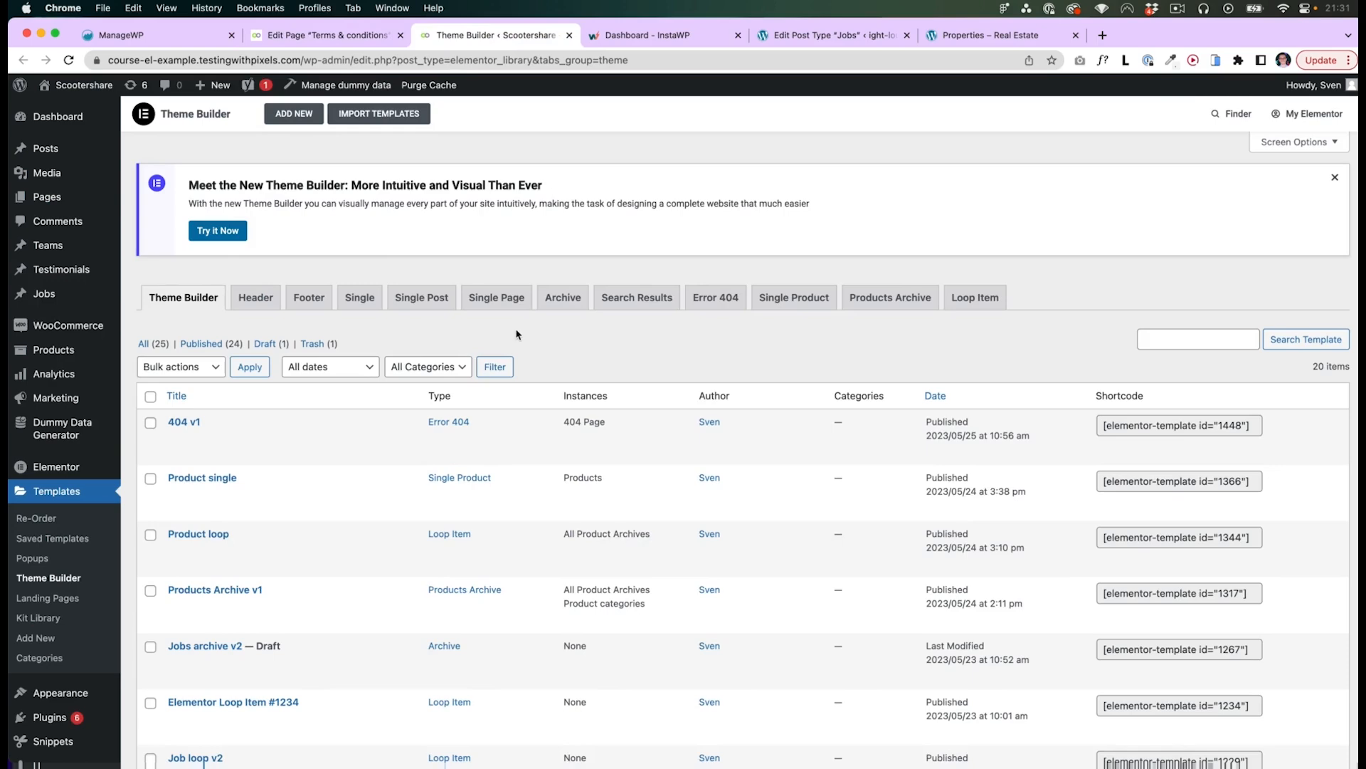
pyautogui.click(507, 302)
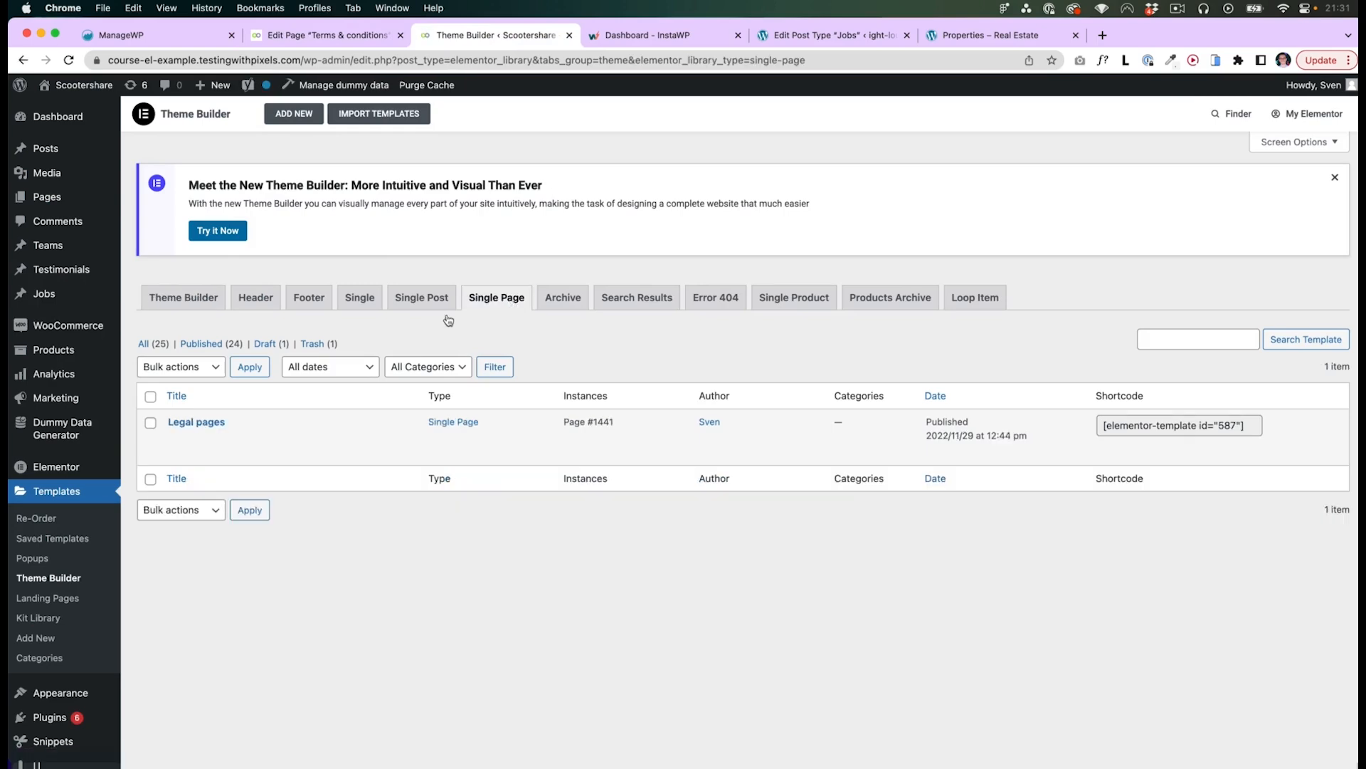
pyautogui.click(292, 115)
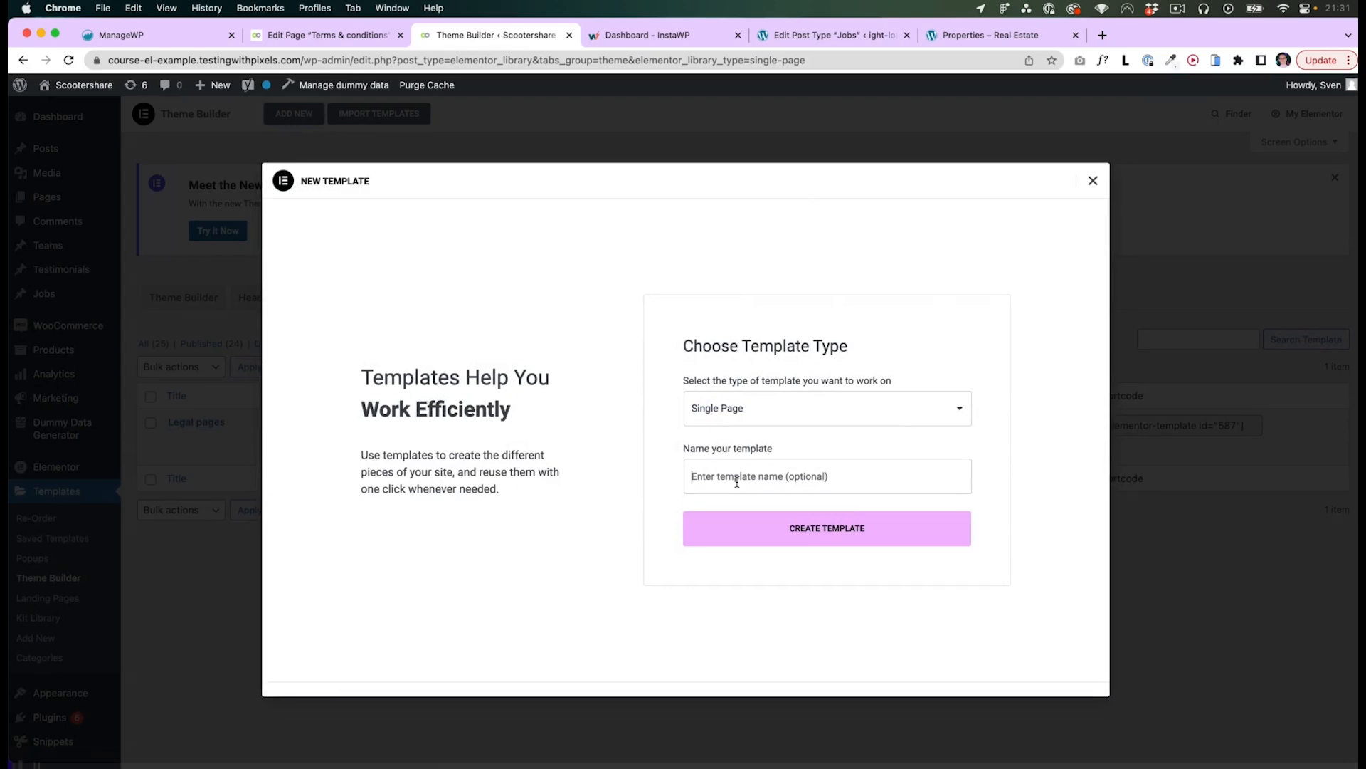
pyautogui.click(736, 478)
pyautogui.write('Legal pages v2')
pyautogui.click(781, 534)
pyautogui.moveTo(64, 242); pyautogui.dragTo(456, 292)
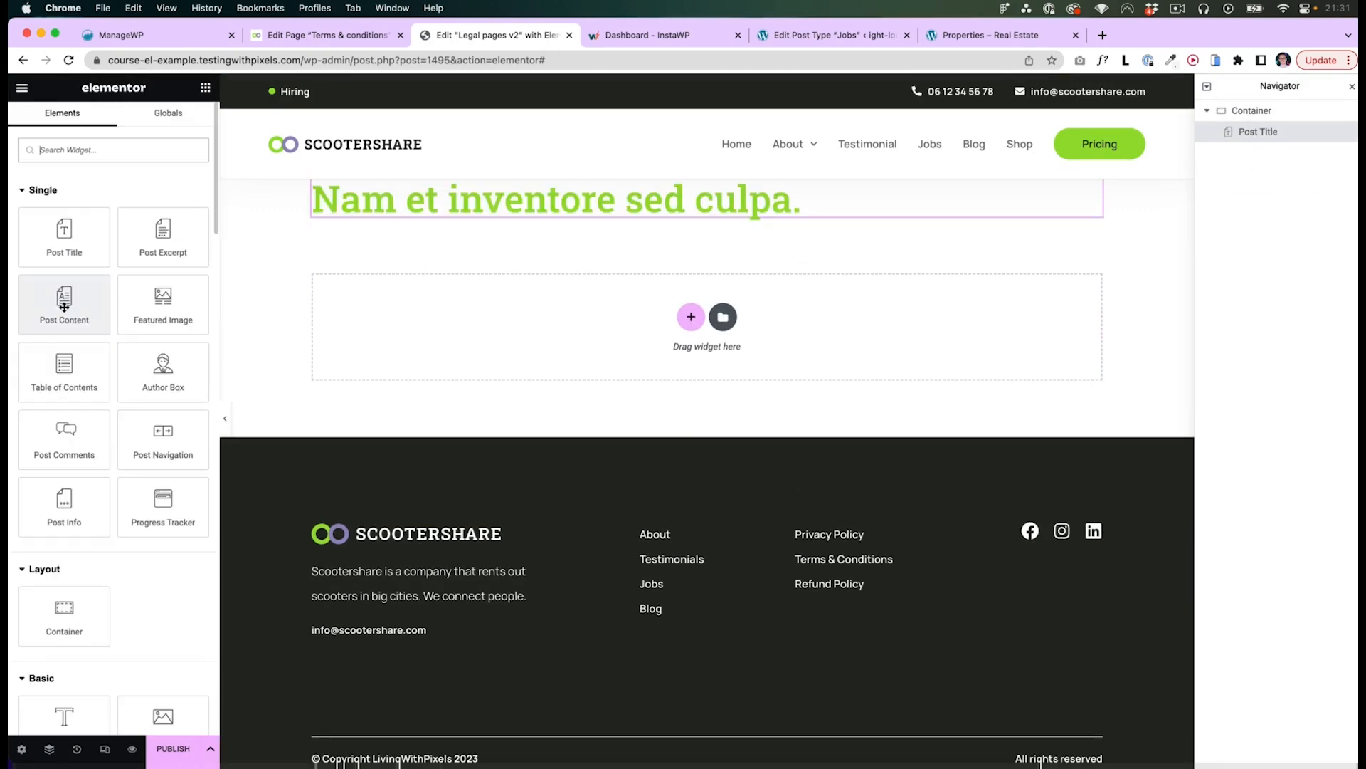
# - Select the paragraphs of the Terms & conditions page text
pyautogui.click(317, 34)
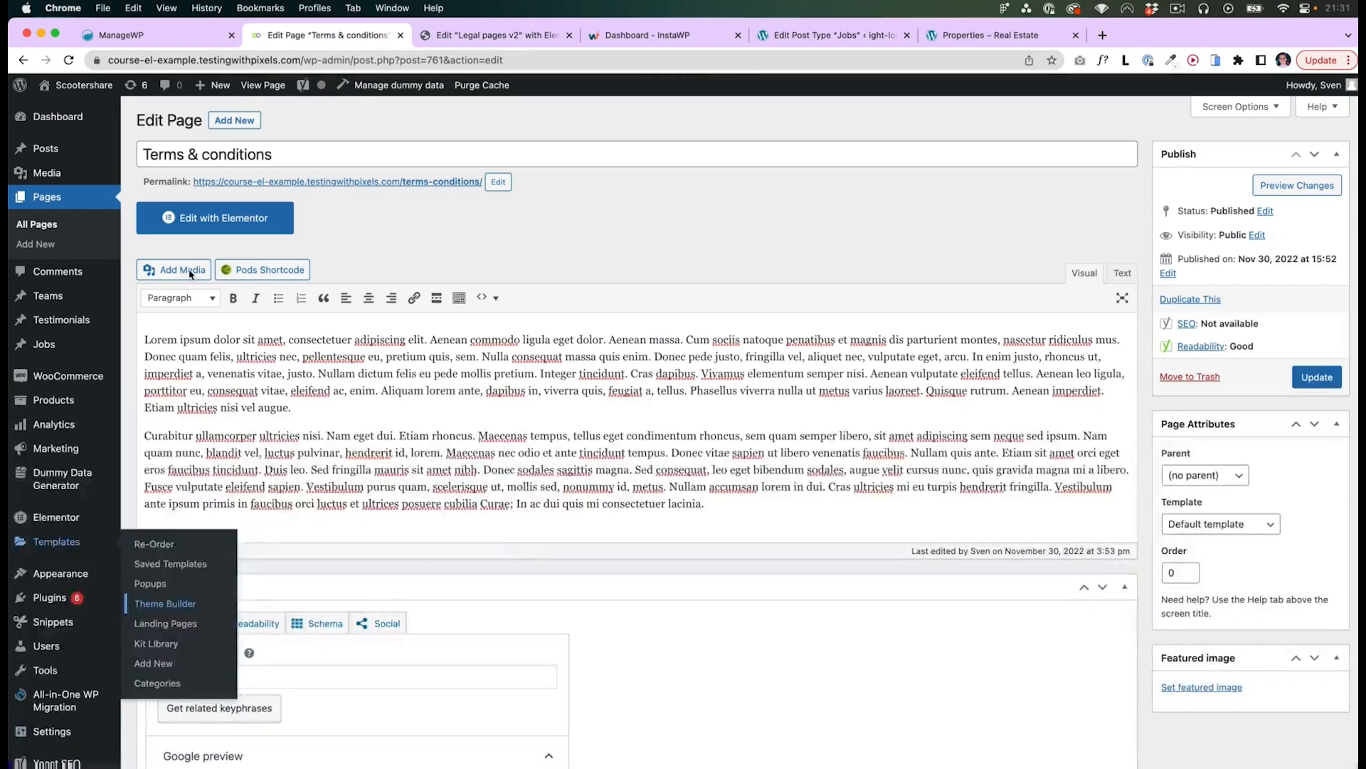
pyautogui.tripleClick(1007, 495)
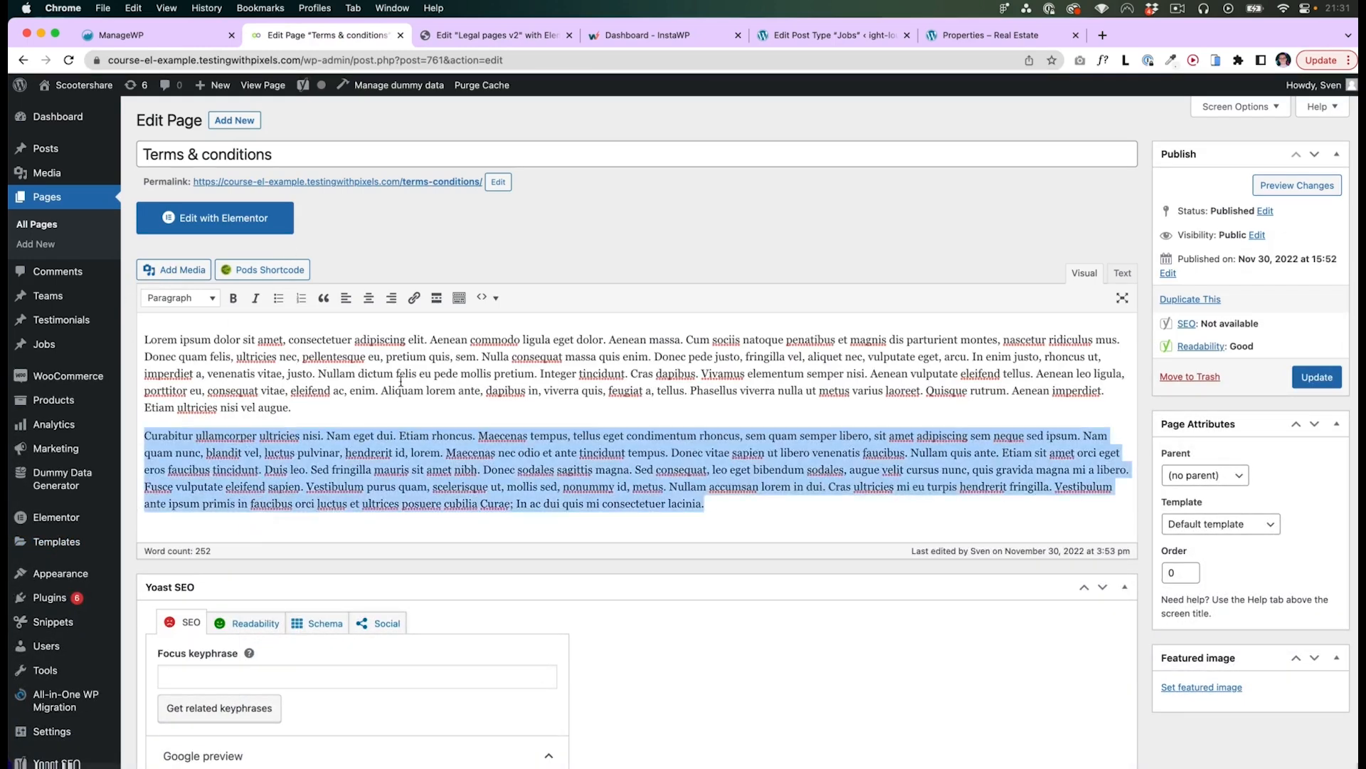
pyautogui.moveTo(1007, 495); pyautogui.dragTo(160, 303)
# - Add a Post Content widget below the post title in the template
pyautogui.click(420, 37)
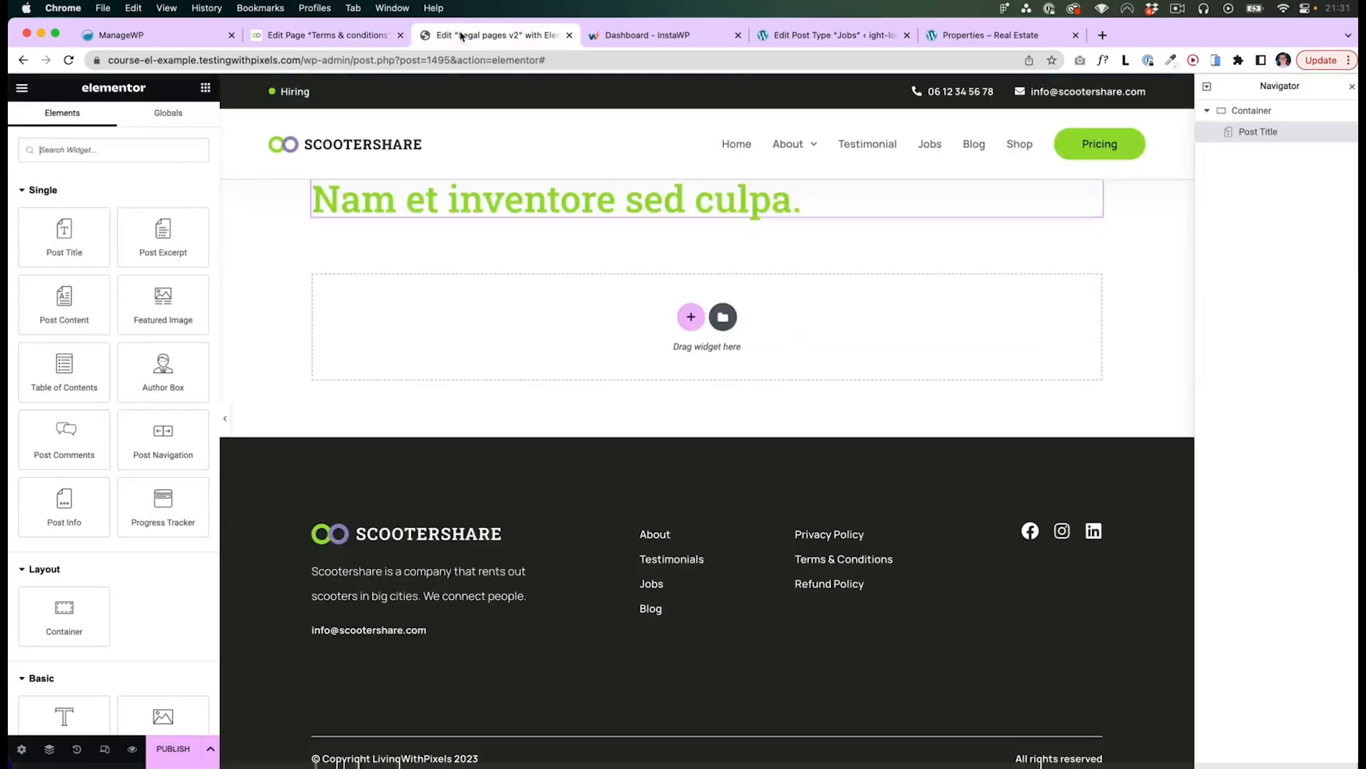
pyautogui.click(381, 237)
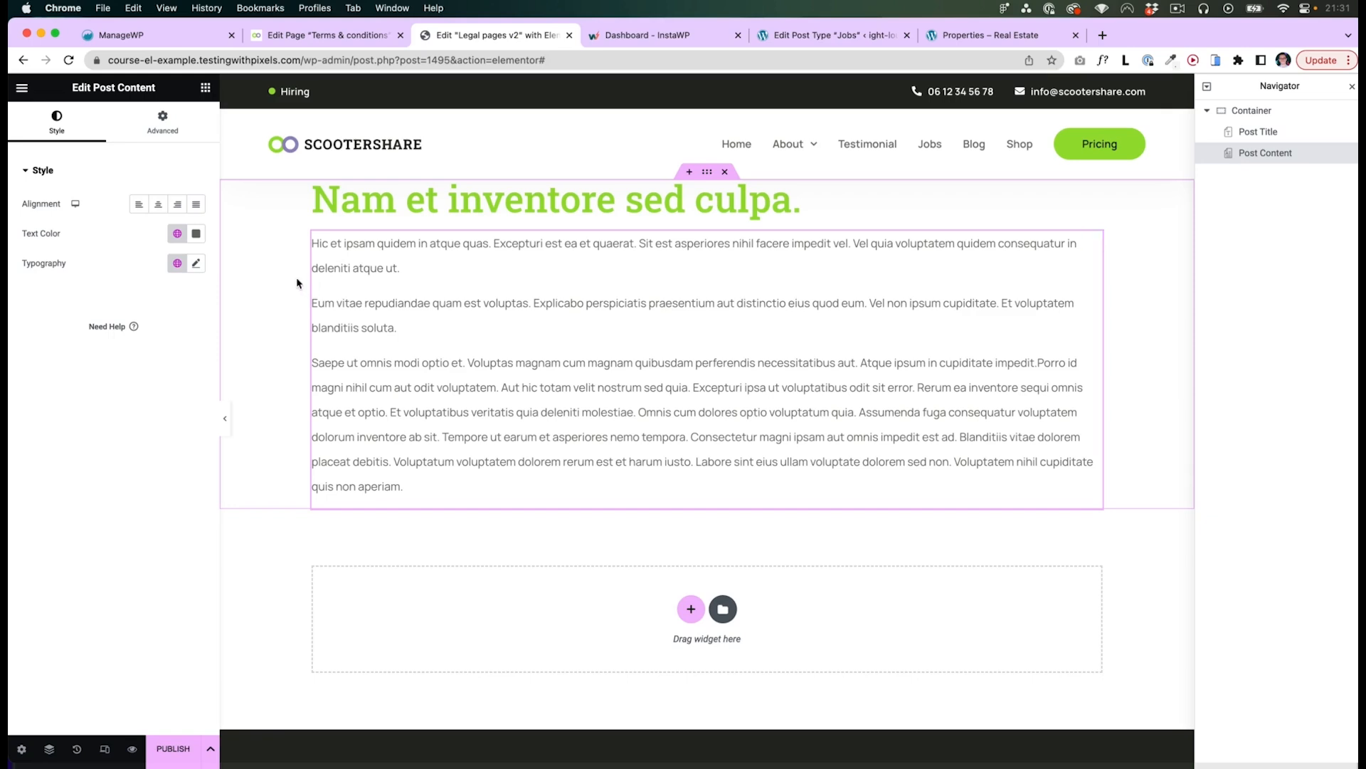
pyautogui.click(364, 202)
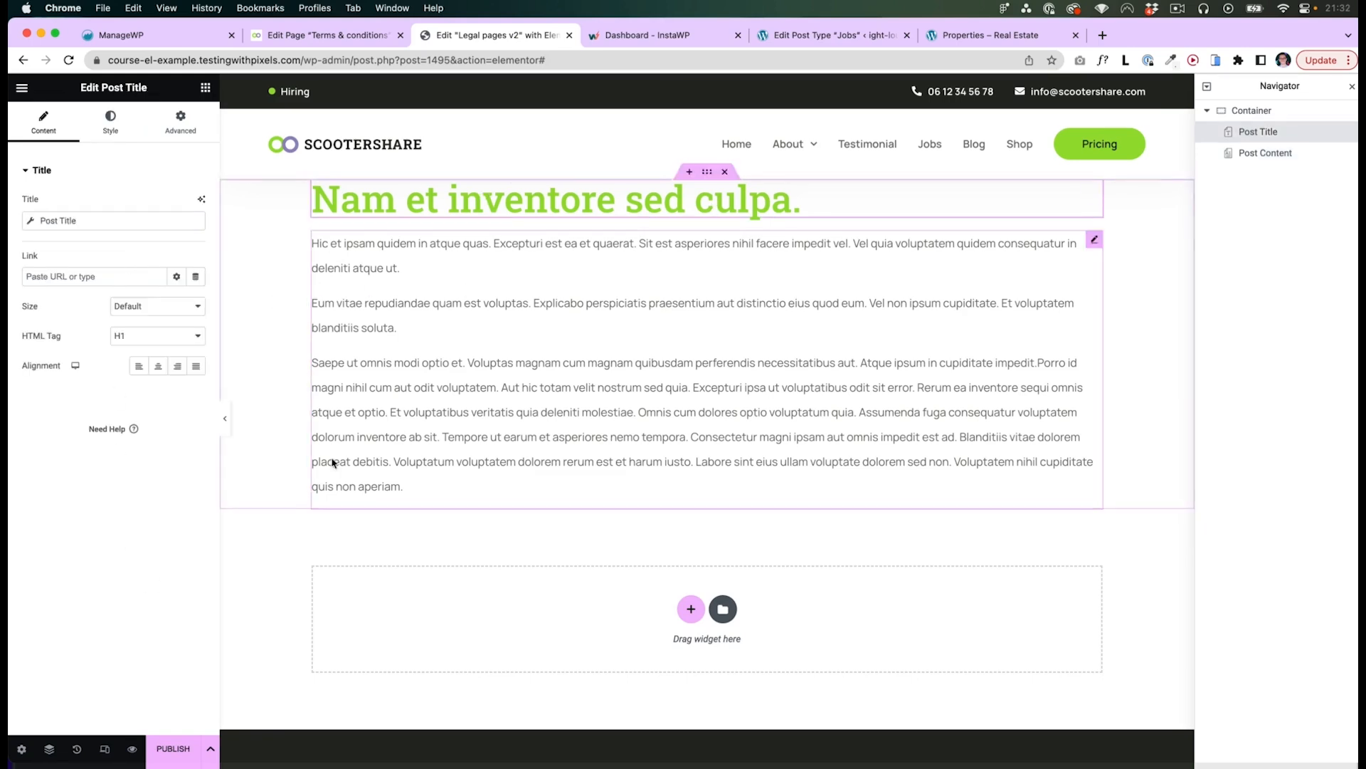
# - Set the template's preview settings to show dynamic content from the Privacy policy page
pyautogui.click(22, 751)
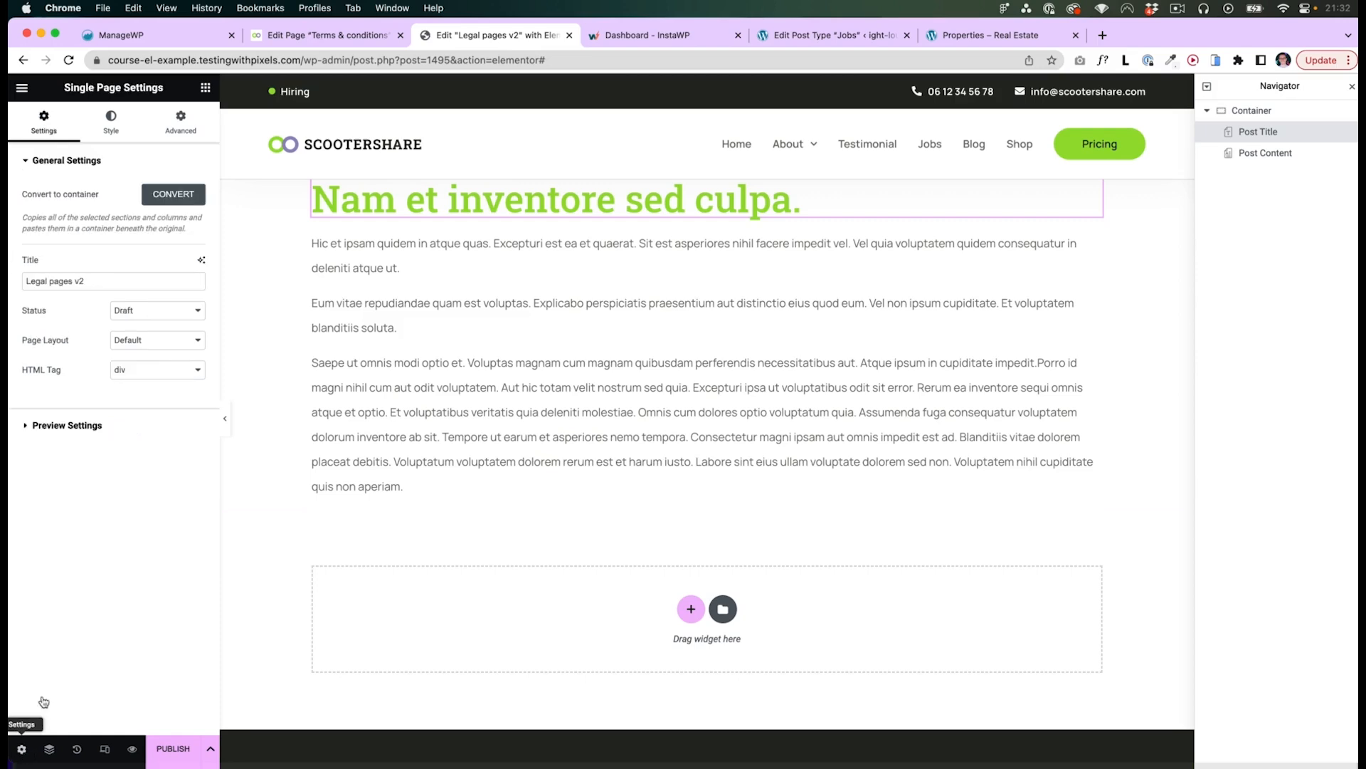
pyautogui.click(73, 427)
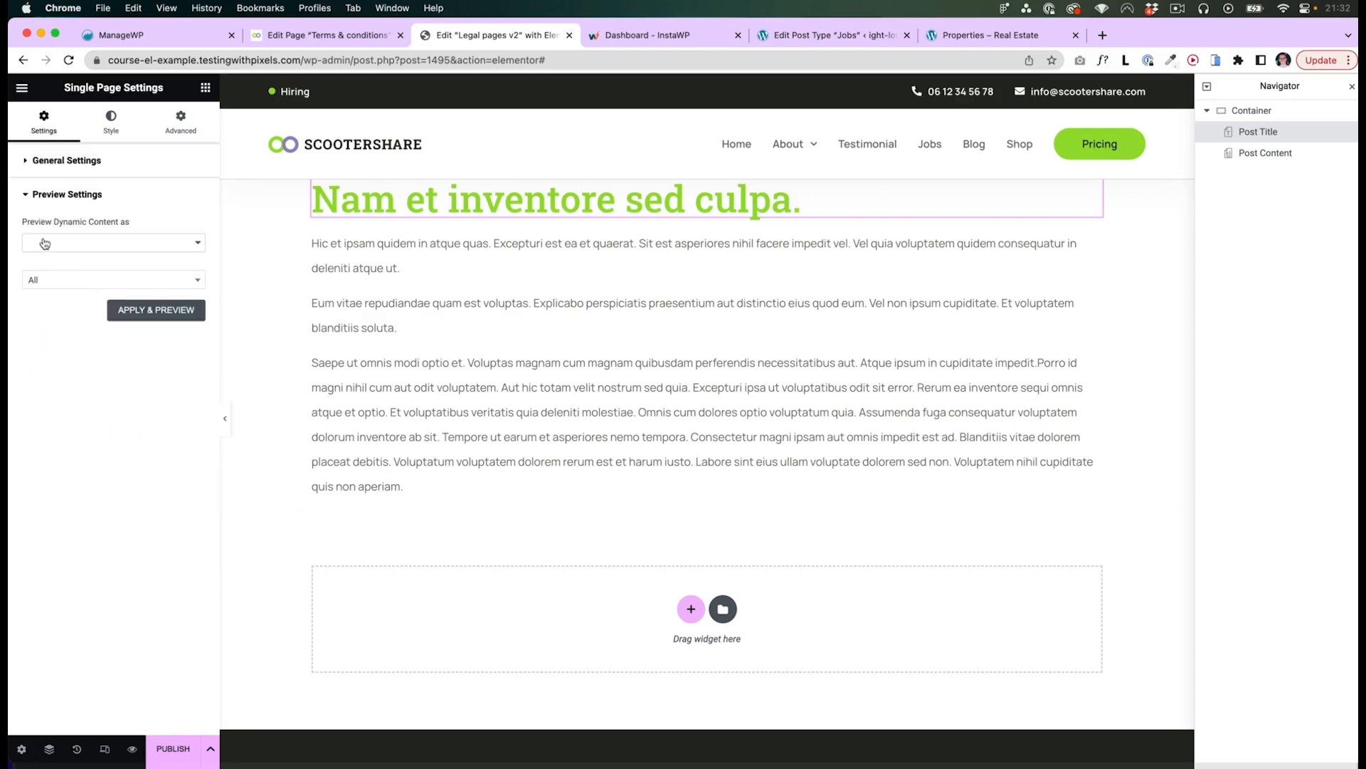
pyautogui.click(77, 243)
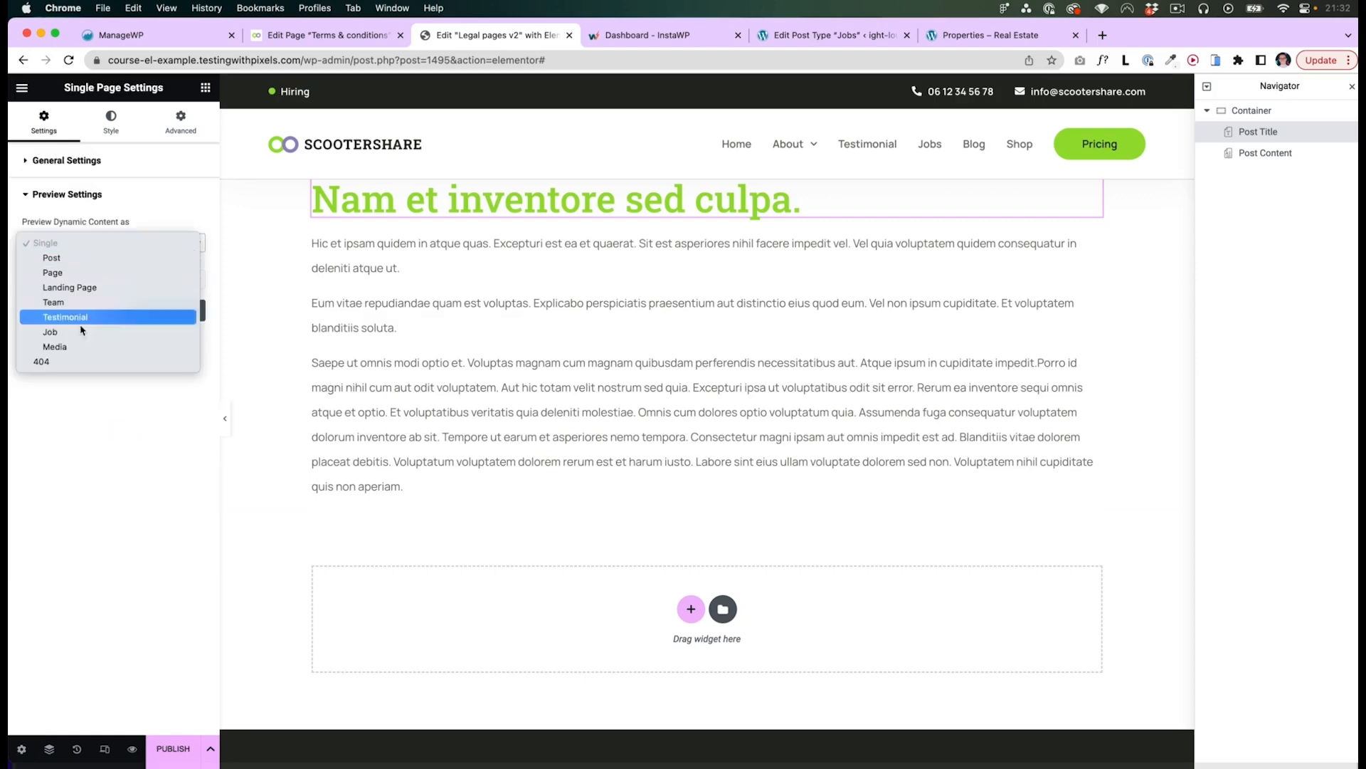
pyautogui.click(69, 273)
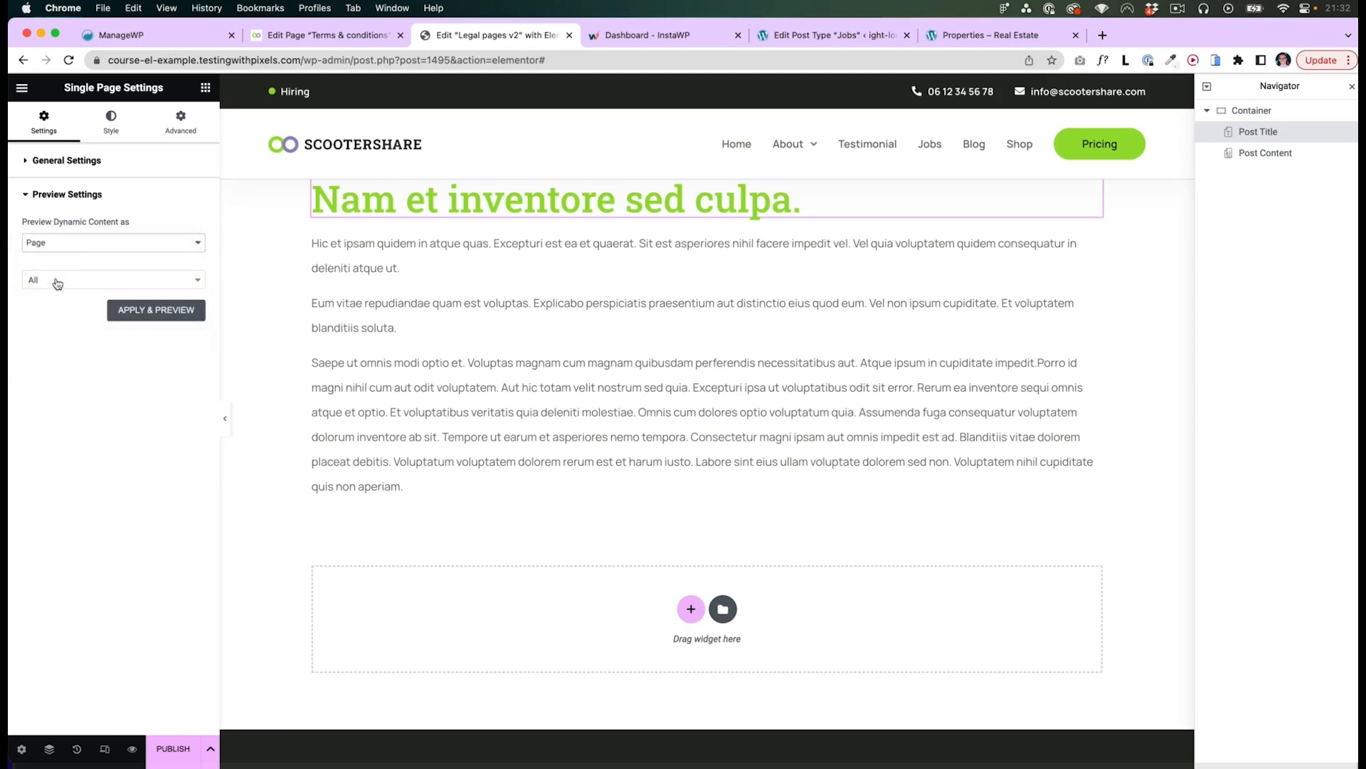
pyautogui.click(57, 282)
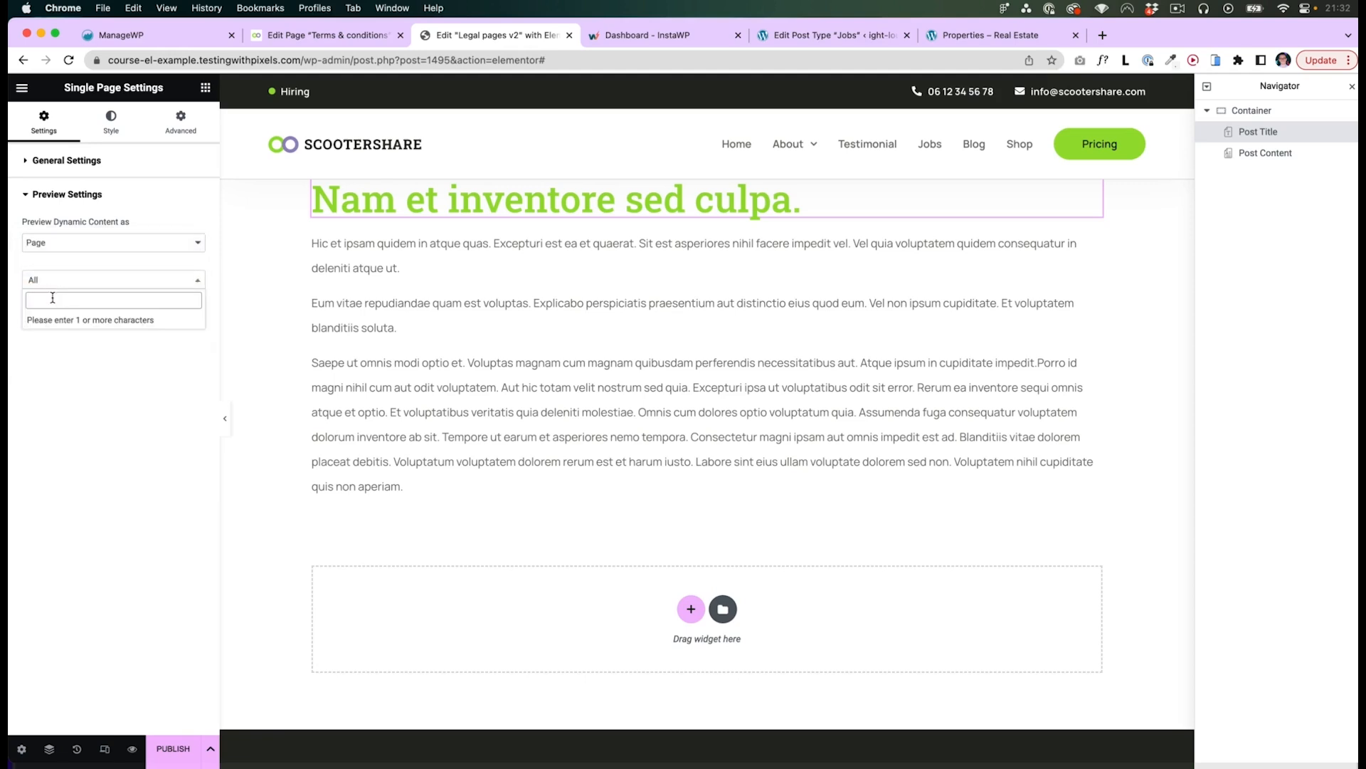
pyautogui.write('priv')
pyautogui.click(53, 322)
pyautogui.click(112, 318)
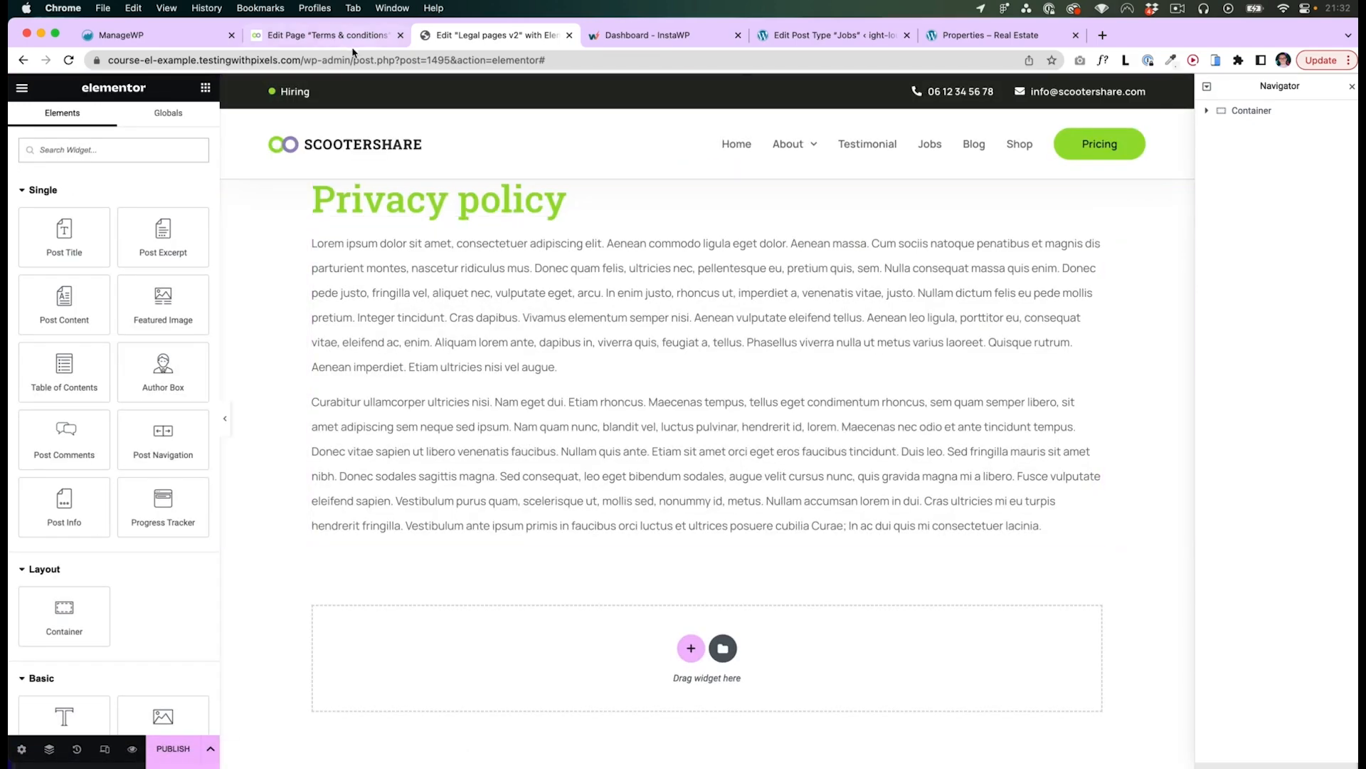
# - Open the Privacy policy page, insert 2 after the first word of its text, and update the page
pyautogui.click(317, 35)
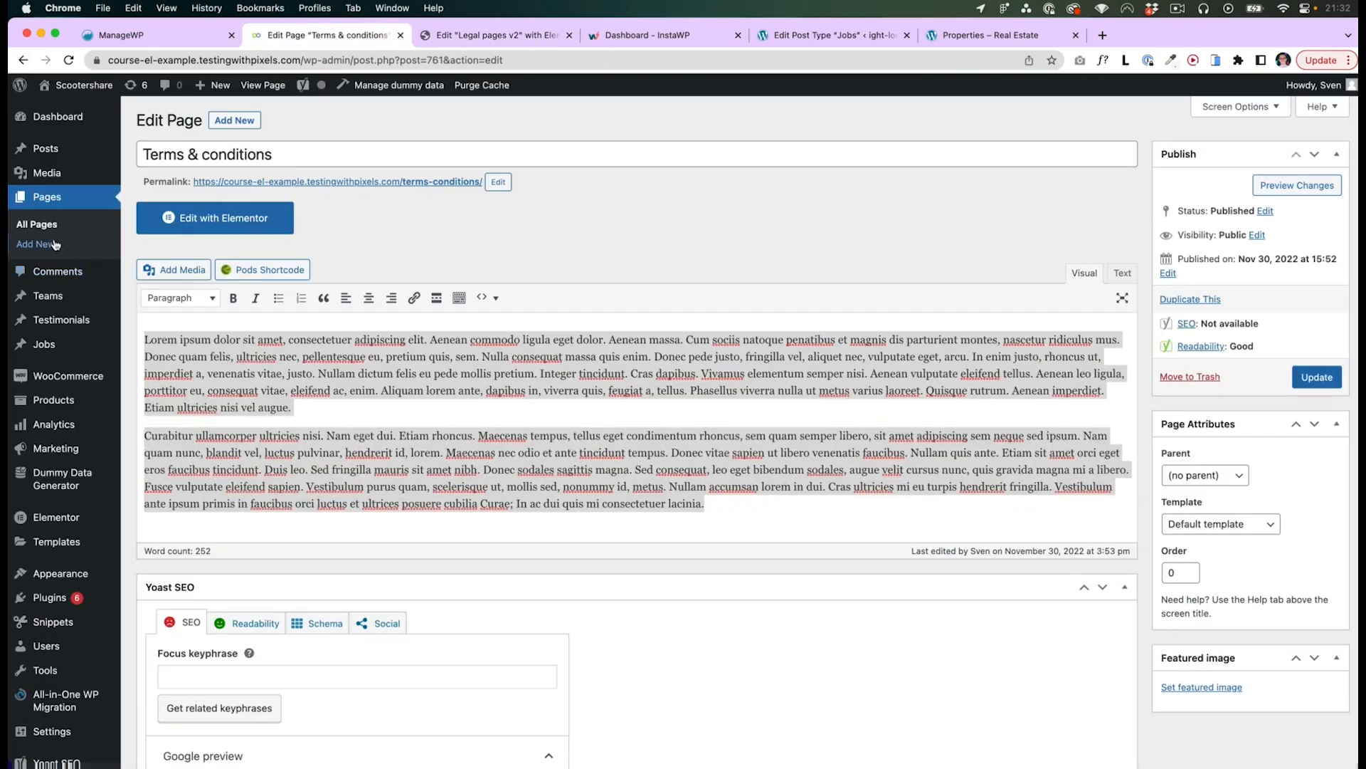
pyautogui.click(36, 225)
pyautogui.scroll(-4, 129, 340)
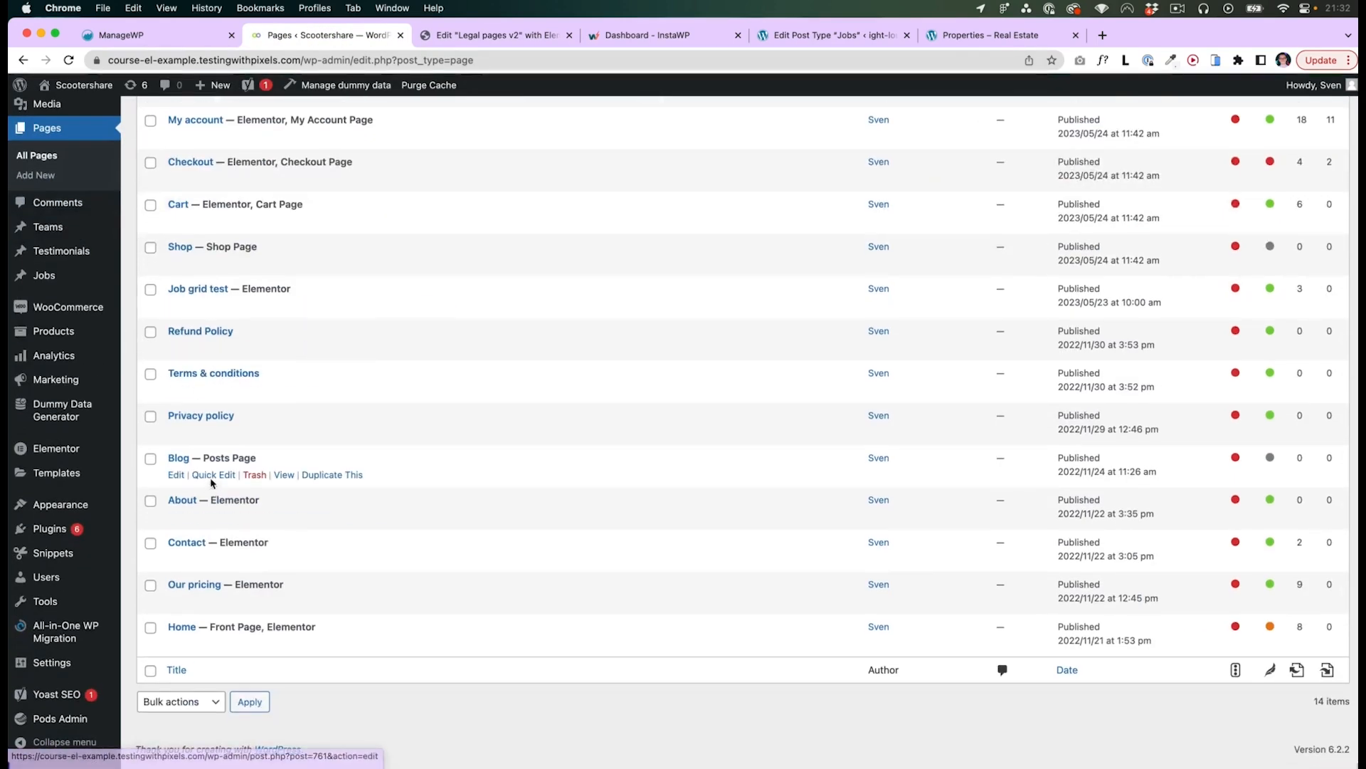
pyautogui.click(201, 415)
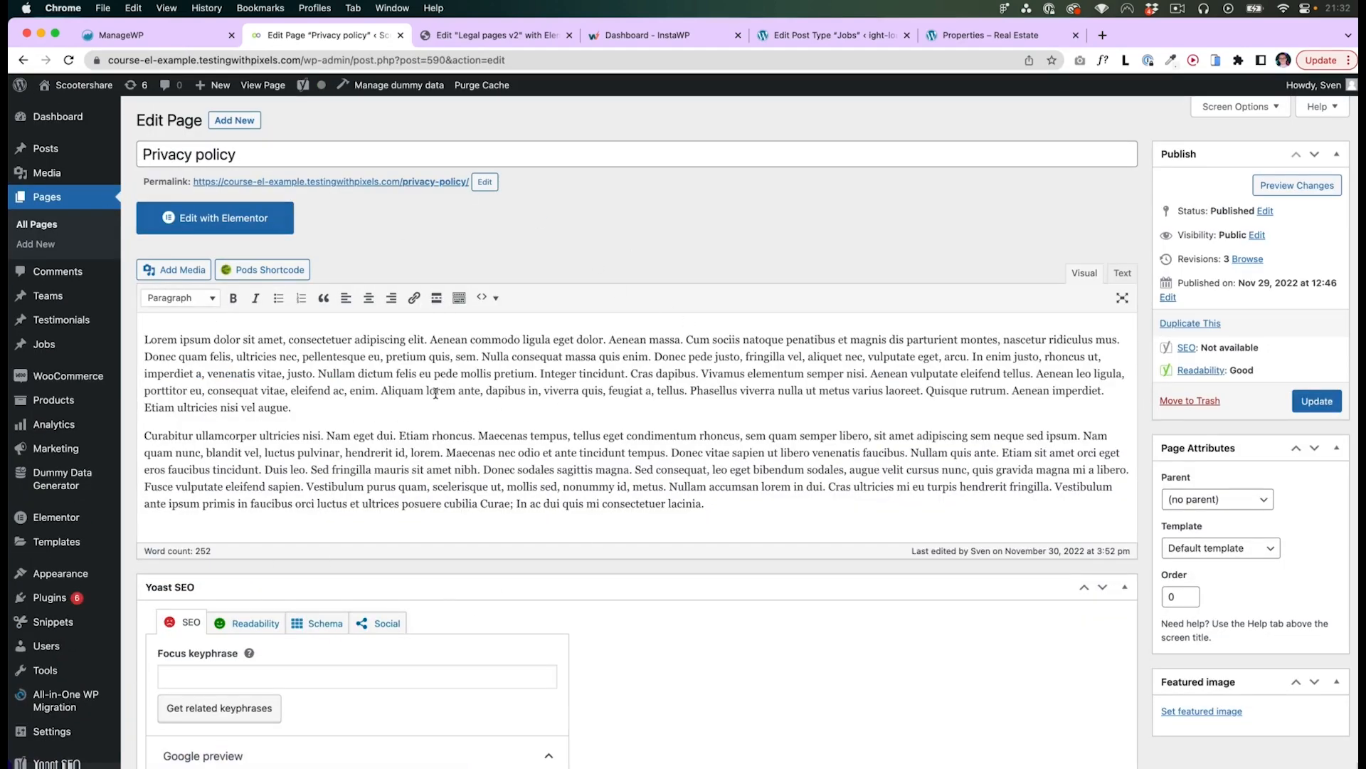
pyautogui.click(177, 341)
pyautogui.write('2')
pyautogui.click(1316, 402)
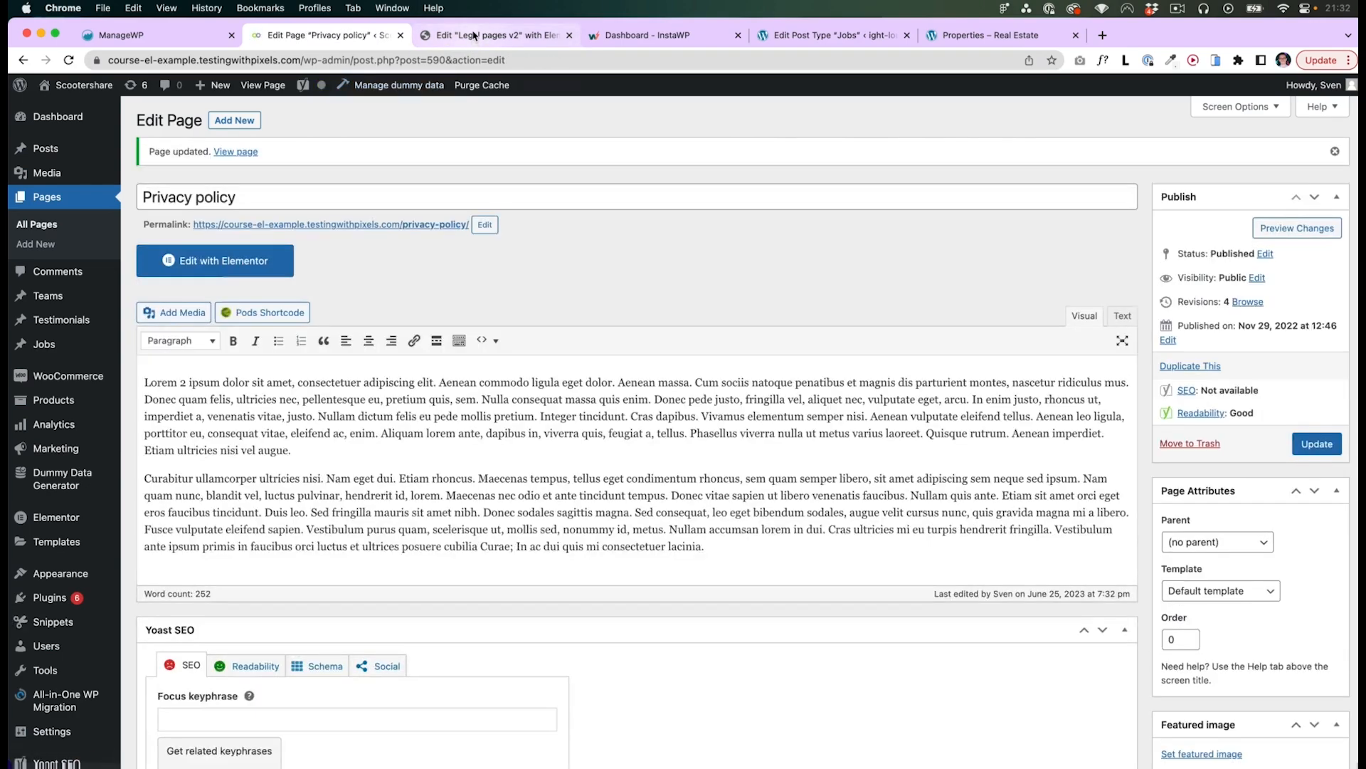
# - Save the Legal pages v2 template as a draft and reload the editor
pyautogui.click(473, 36)
pyautogui.press('super+r')
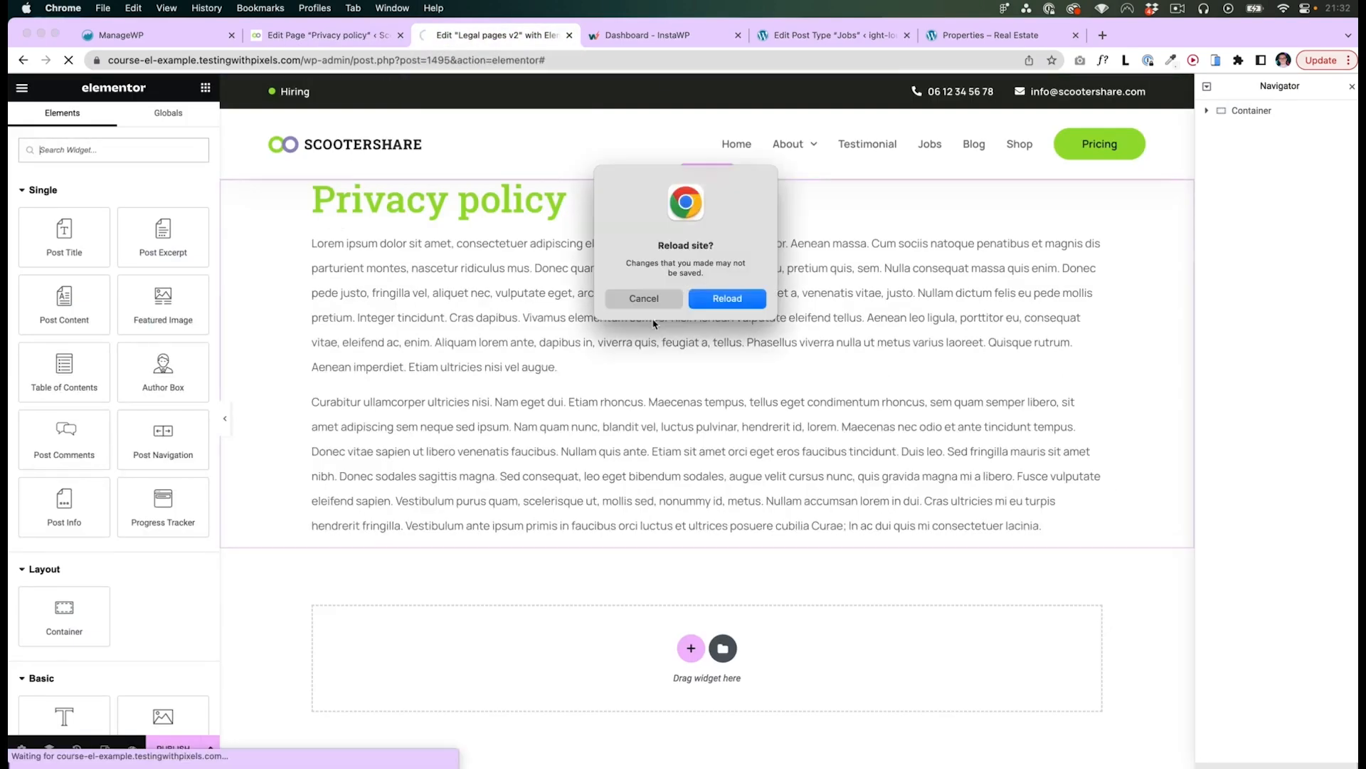
pyautogui.click(644, 304)
pyautogui.click(210, 748)
pyautogui.click(93, 658)
pyautogui.press('super+r')
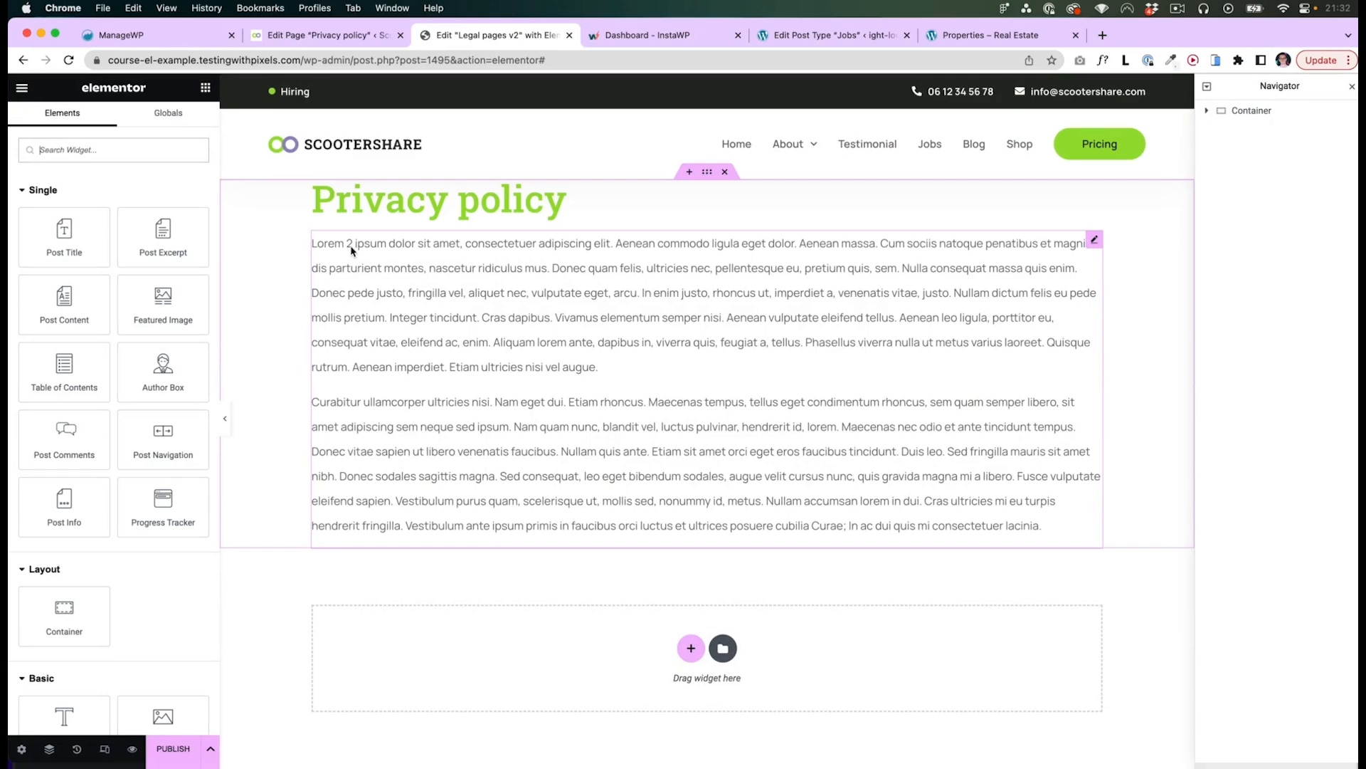
pyautogui.hotkey('ctrl', 'shift', 'Tab')
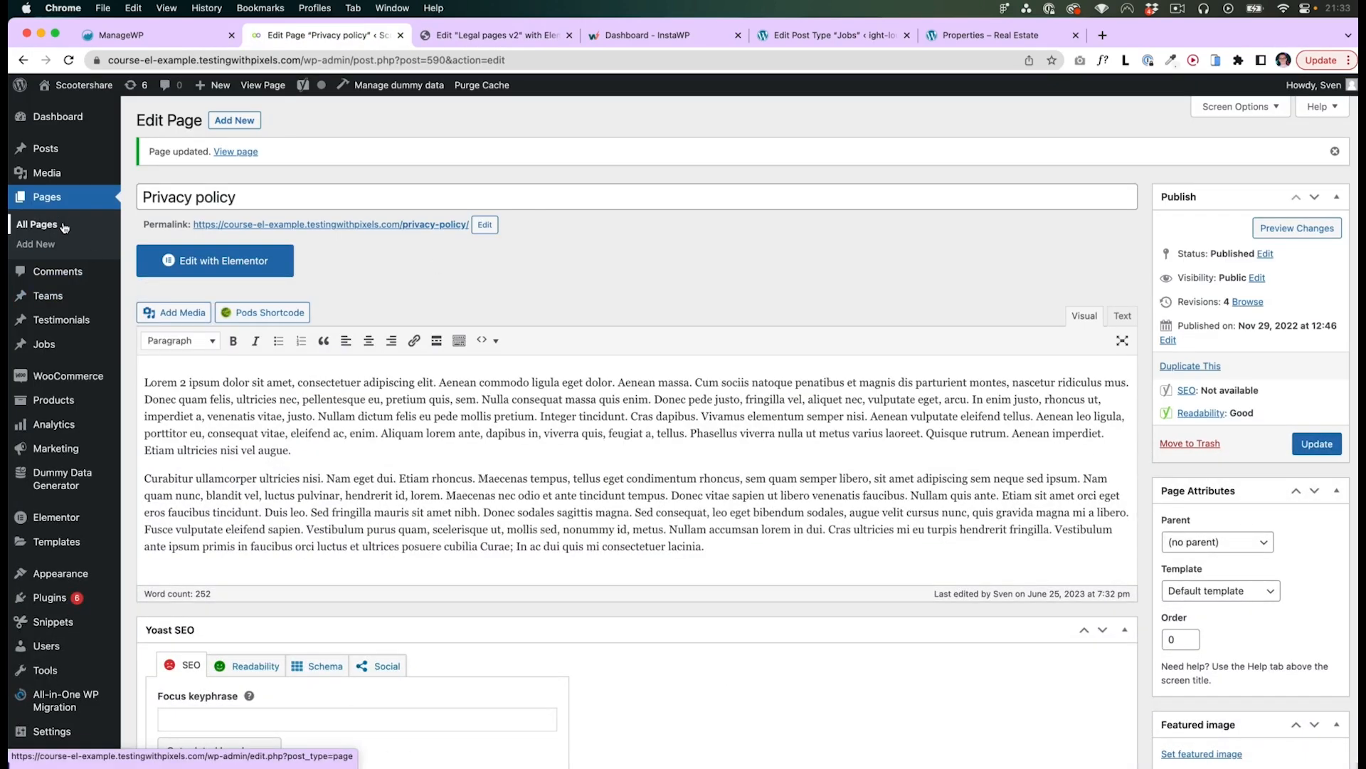
pyautogui.click(509, 36)
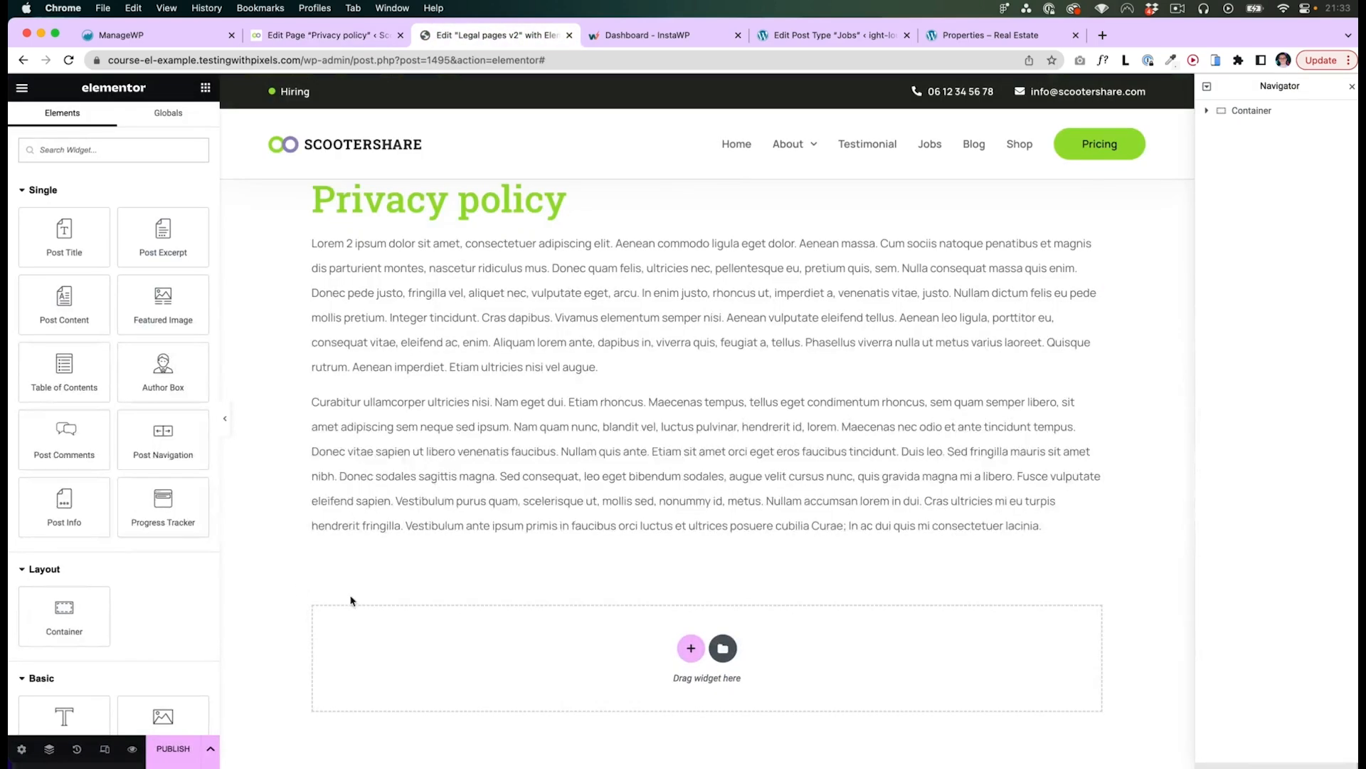
# - Open the template's display conditions dialog and close it without adding a condition
pyautogui.click(211, 756)
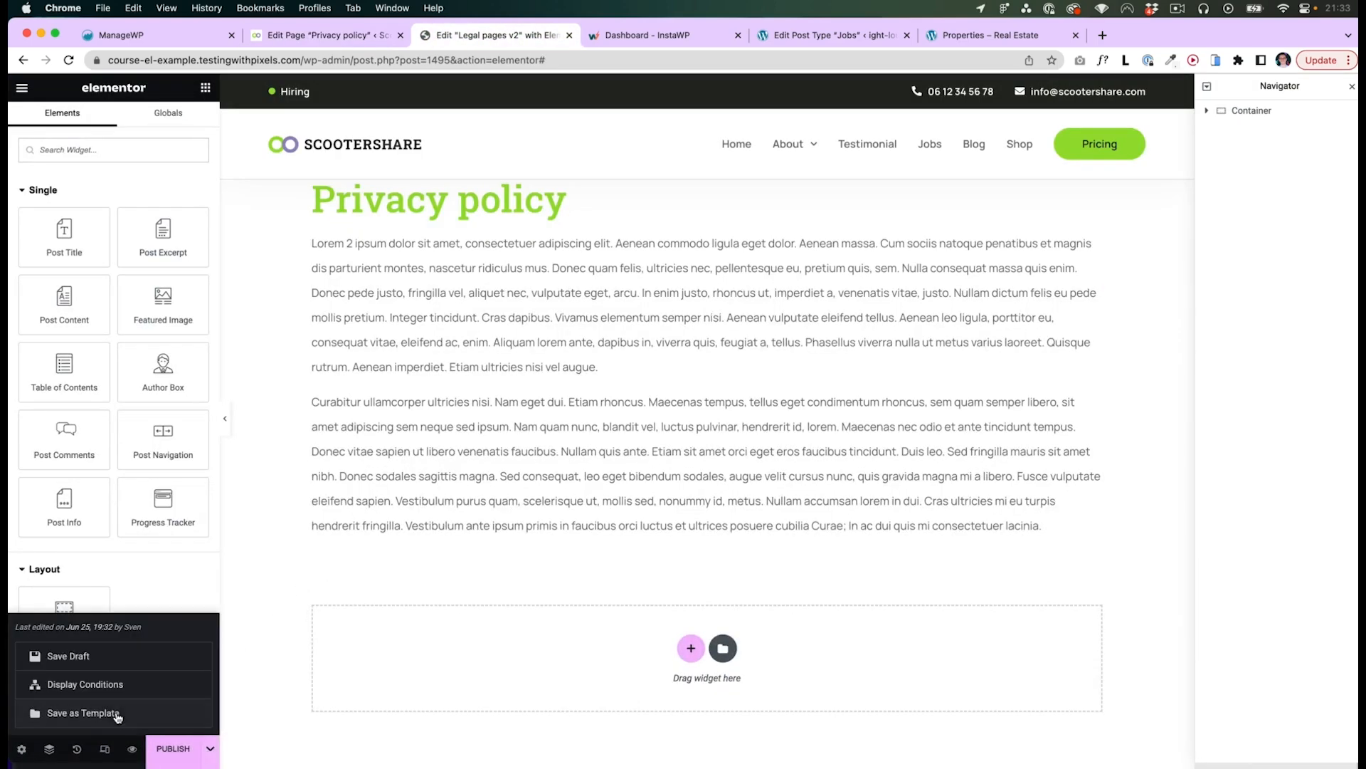
pyautogui.click(86, 685)
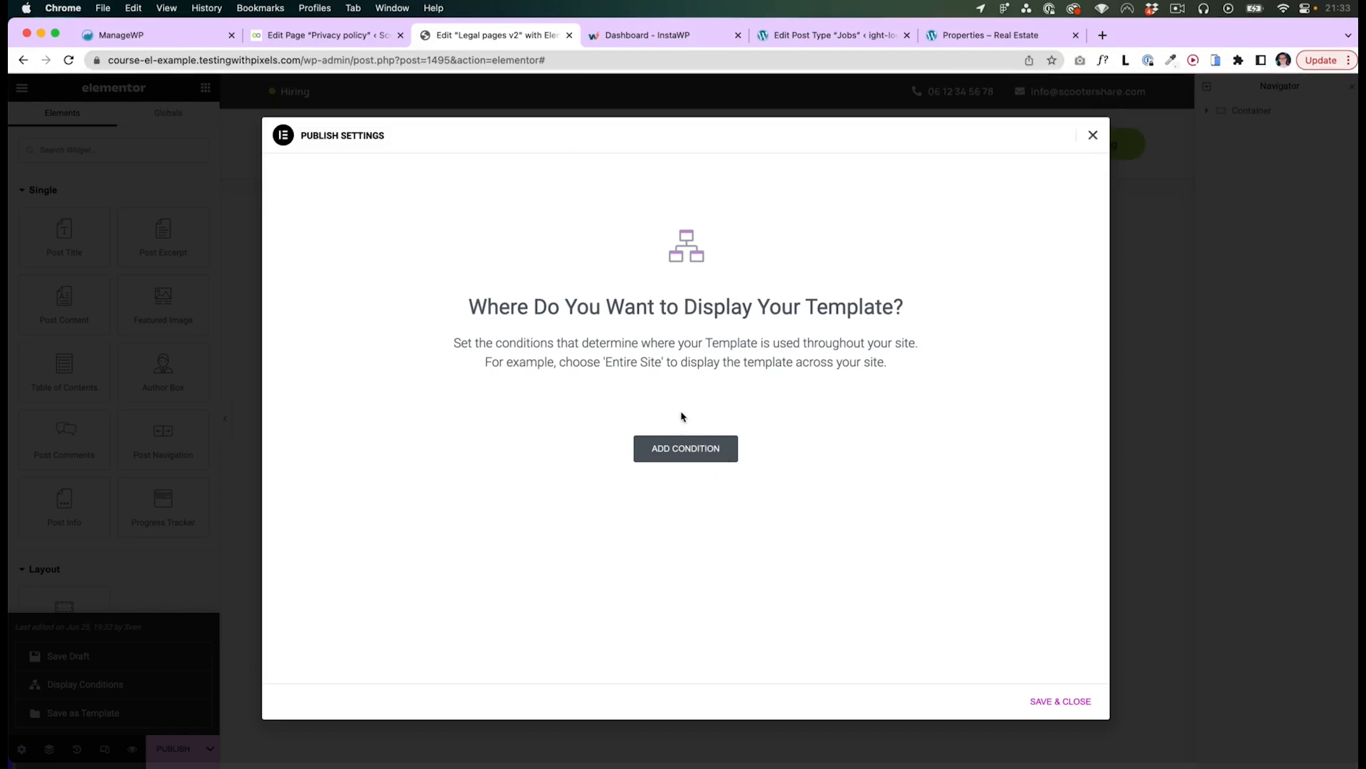
pyautogui.click(1093, 135)
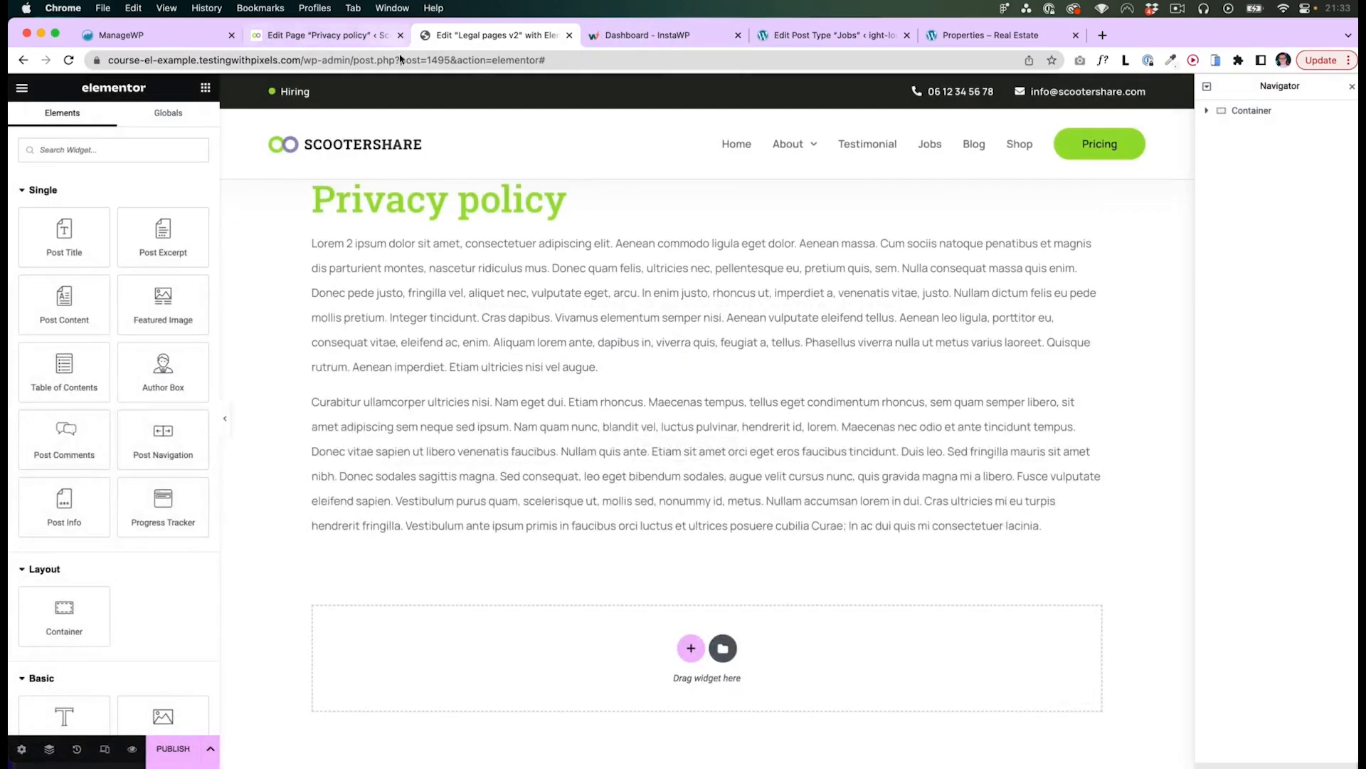
# - Open the existing Legal pages single page template in Elementor from the Theme Builder
pyautogui.click(331, 34)
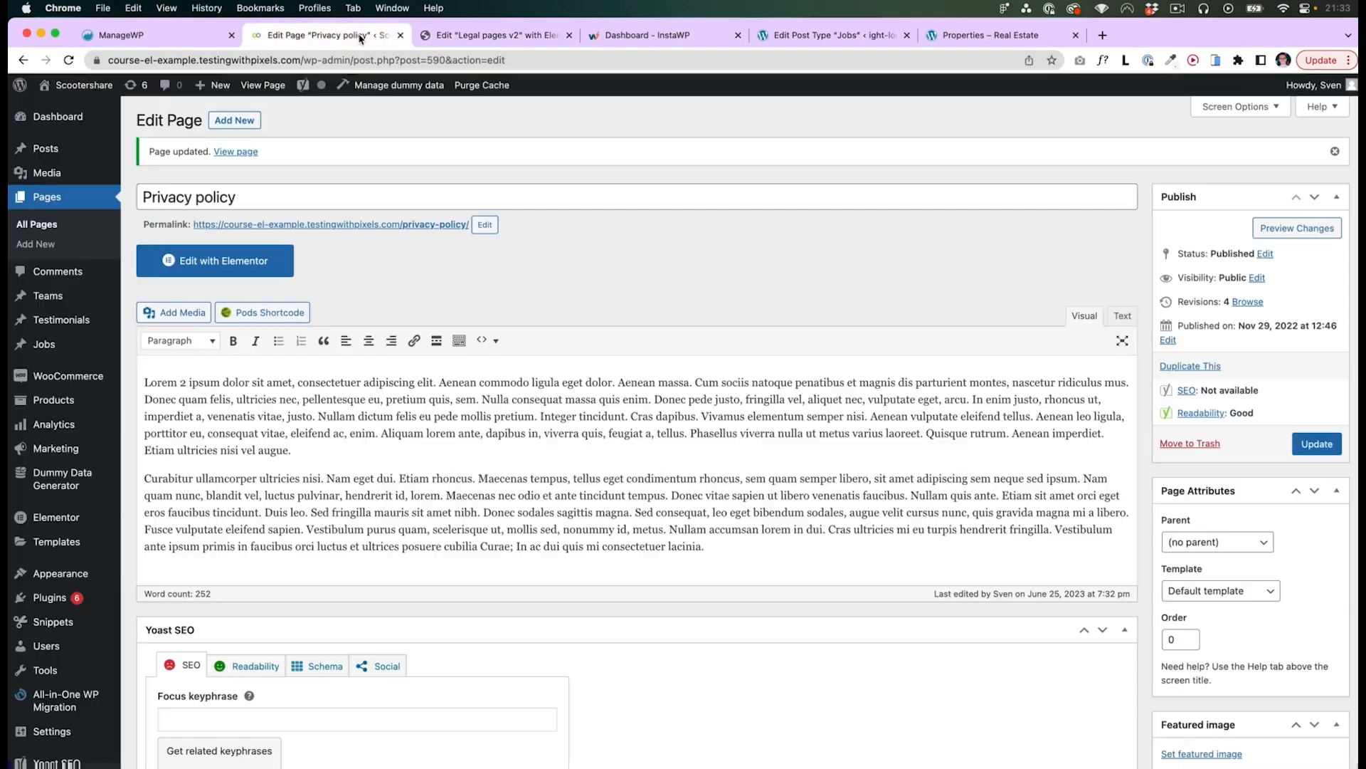
pyautogui.click(80, 548)
pyautogui.click(495, 302)
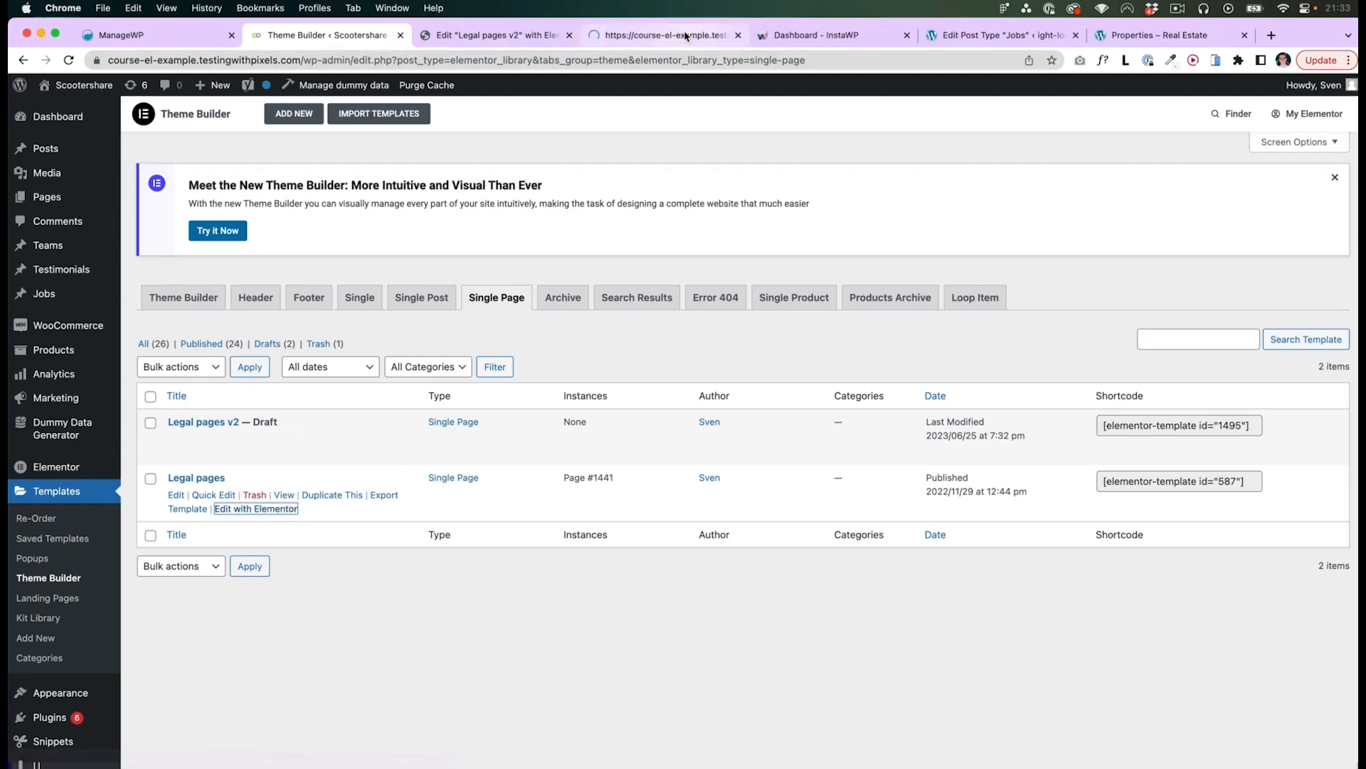
pyautogui.click(260, 509)
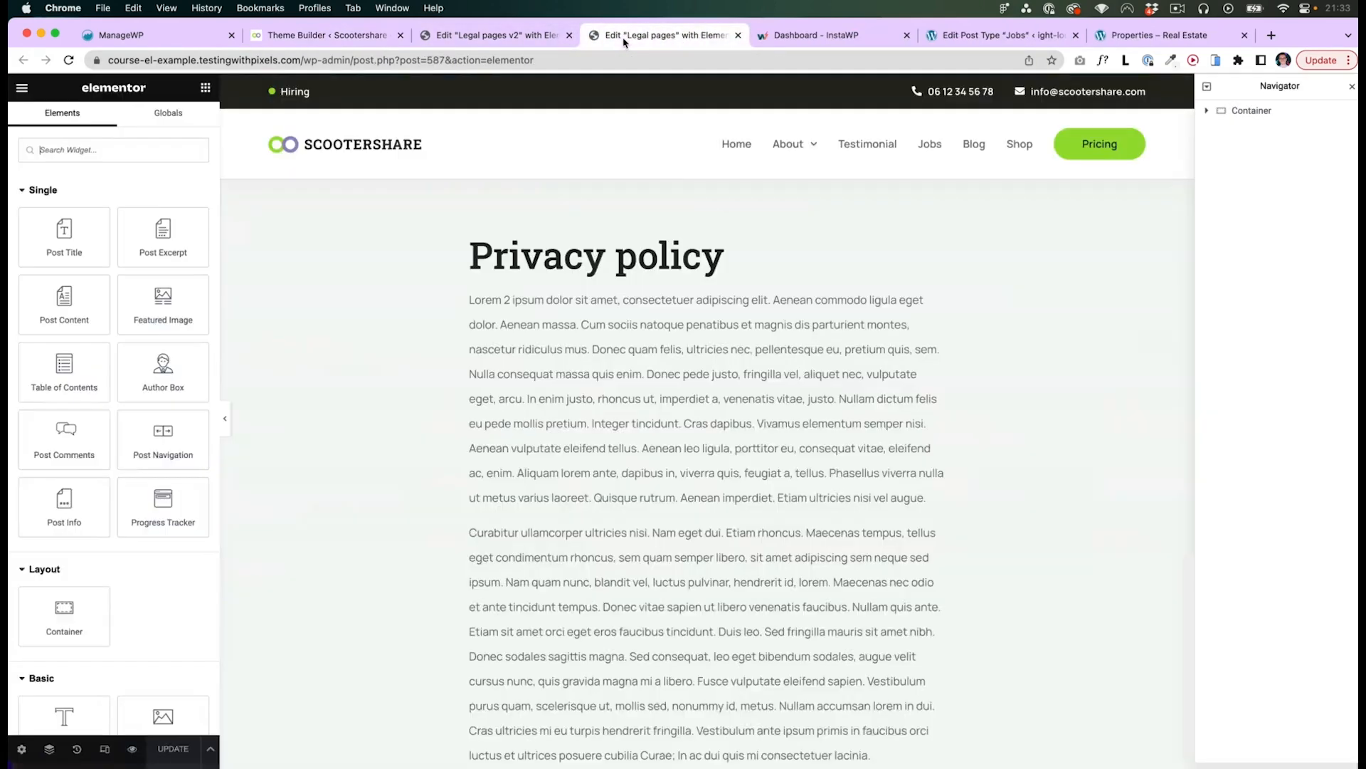
# - Remove the Refund page condition from the Legal pages template's display conditions
pyautogui.click(210, 748)
pyautogui.click(83, 686)
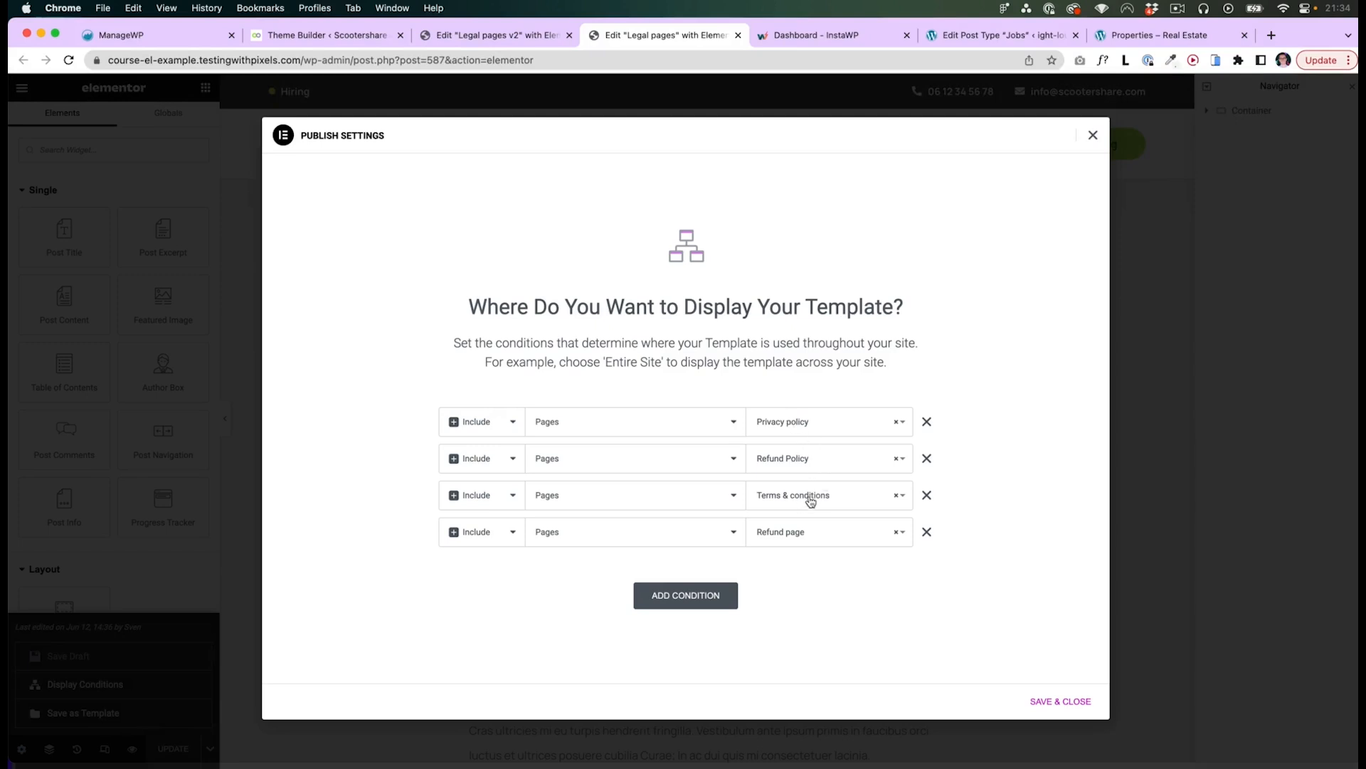
pyautogui.click(926, 532)
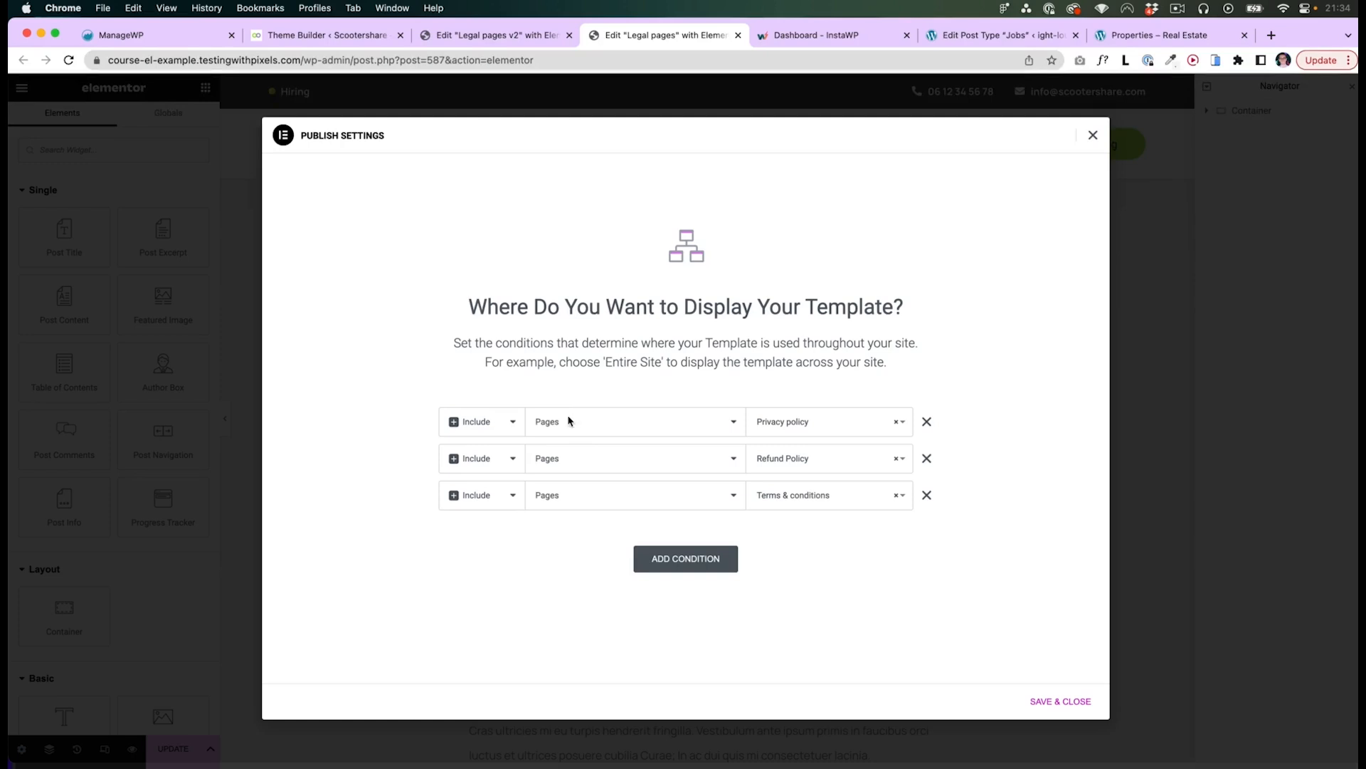
pyautogui.click(673, 562)
pyautogui.click(528, 532)
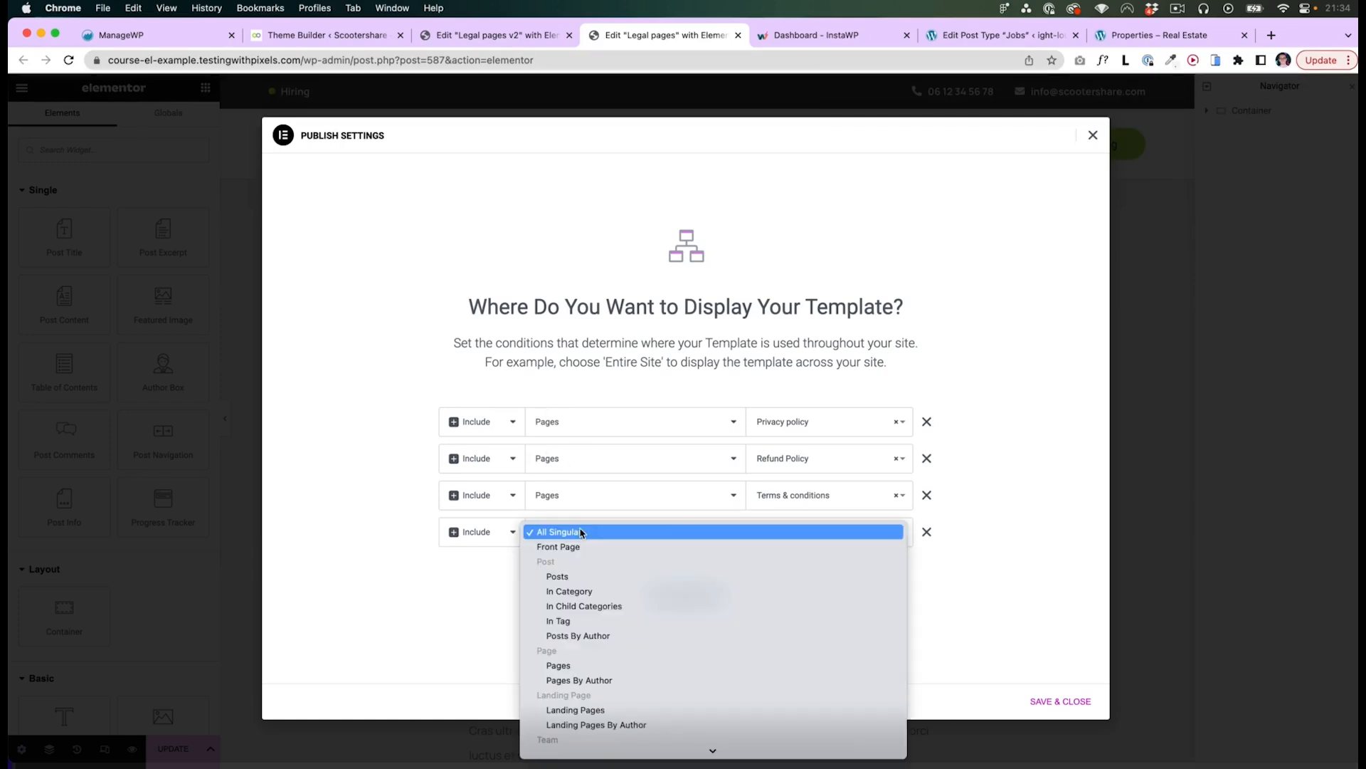
pyautogui.click(559, 665)
pyautogui.click(786, 543)
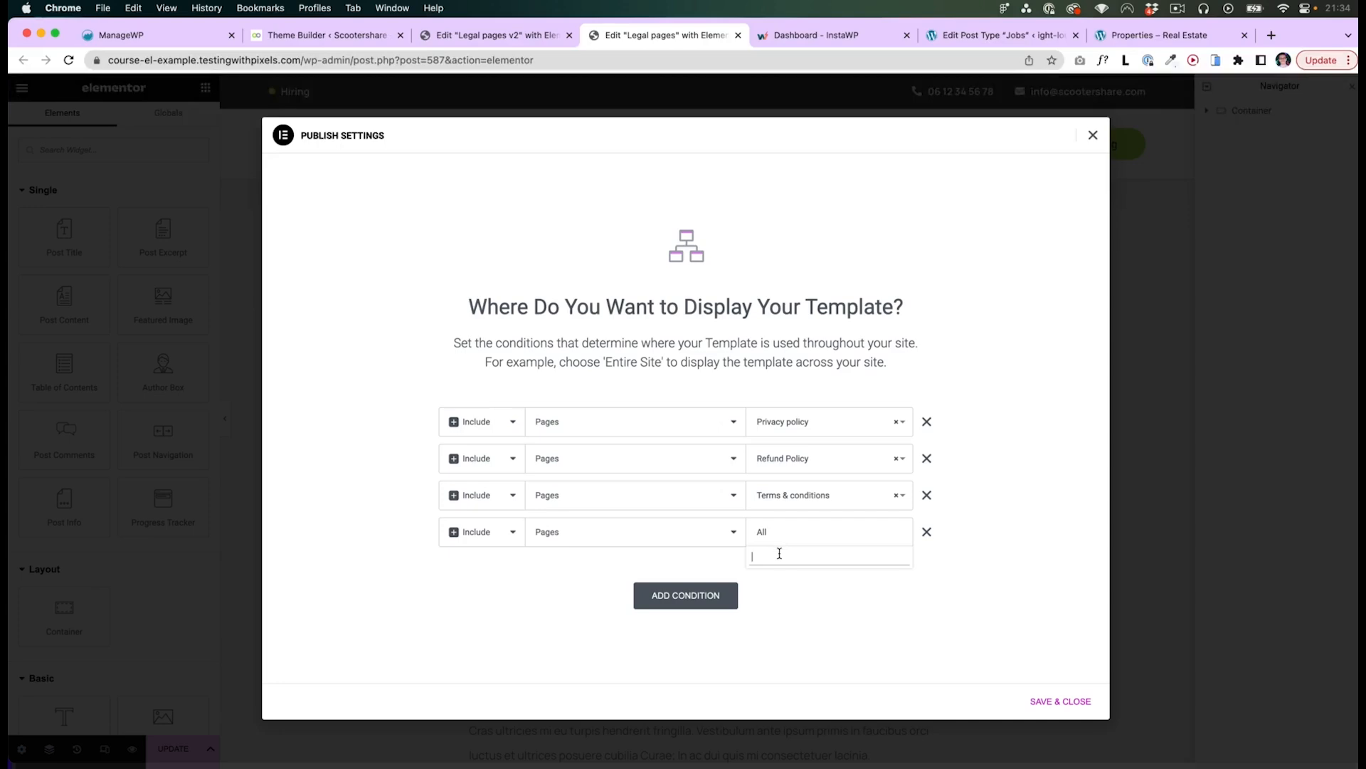
pyautogui.write('terms')
pyautogui.click(781, 576)
pyautogui.click(926, 533)
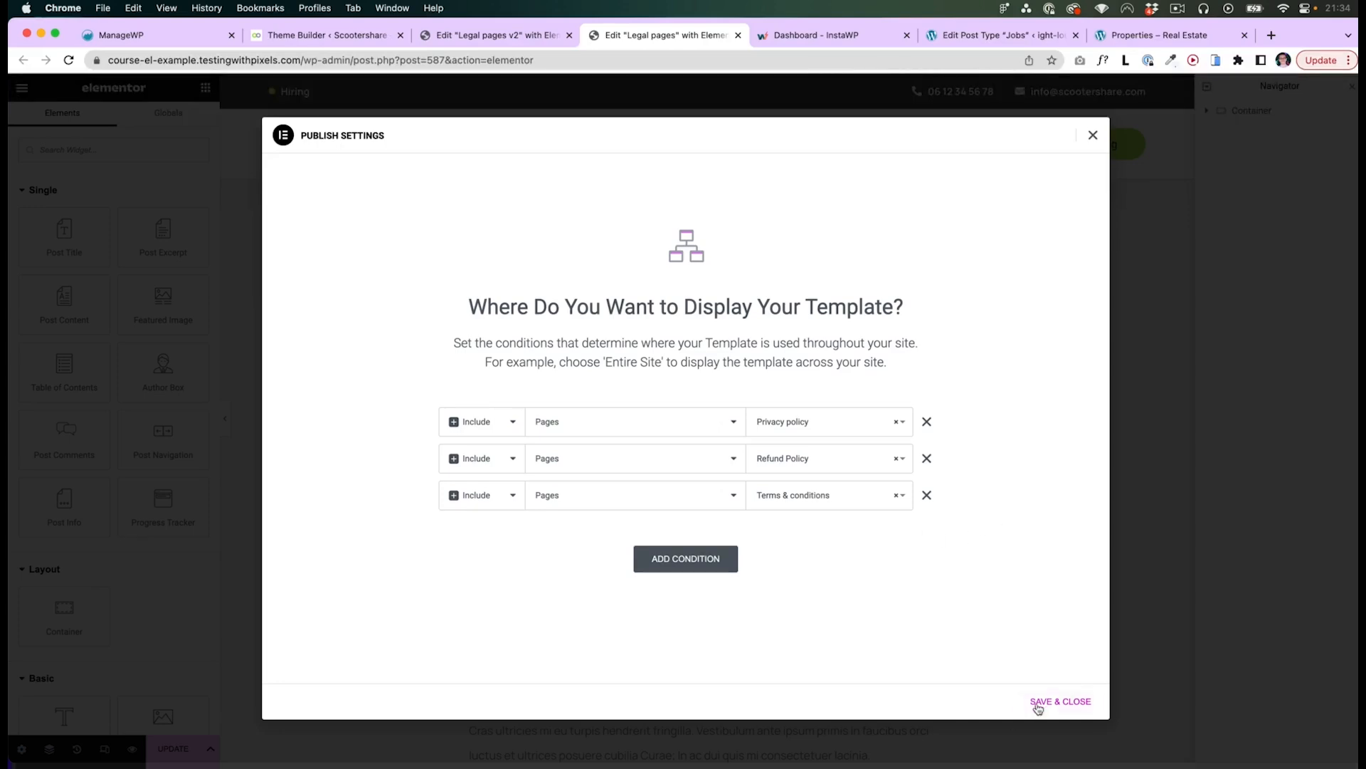
# - Save the Legal pages template's display conditions and preview the Terms & conditions page on the site
pyautogui.click(1060, 701)
pyautogui.press('super+alt+Left')
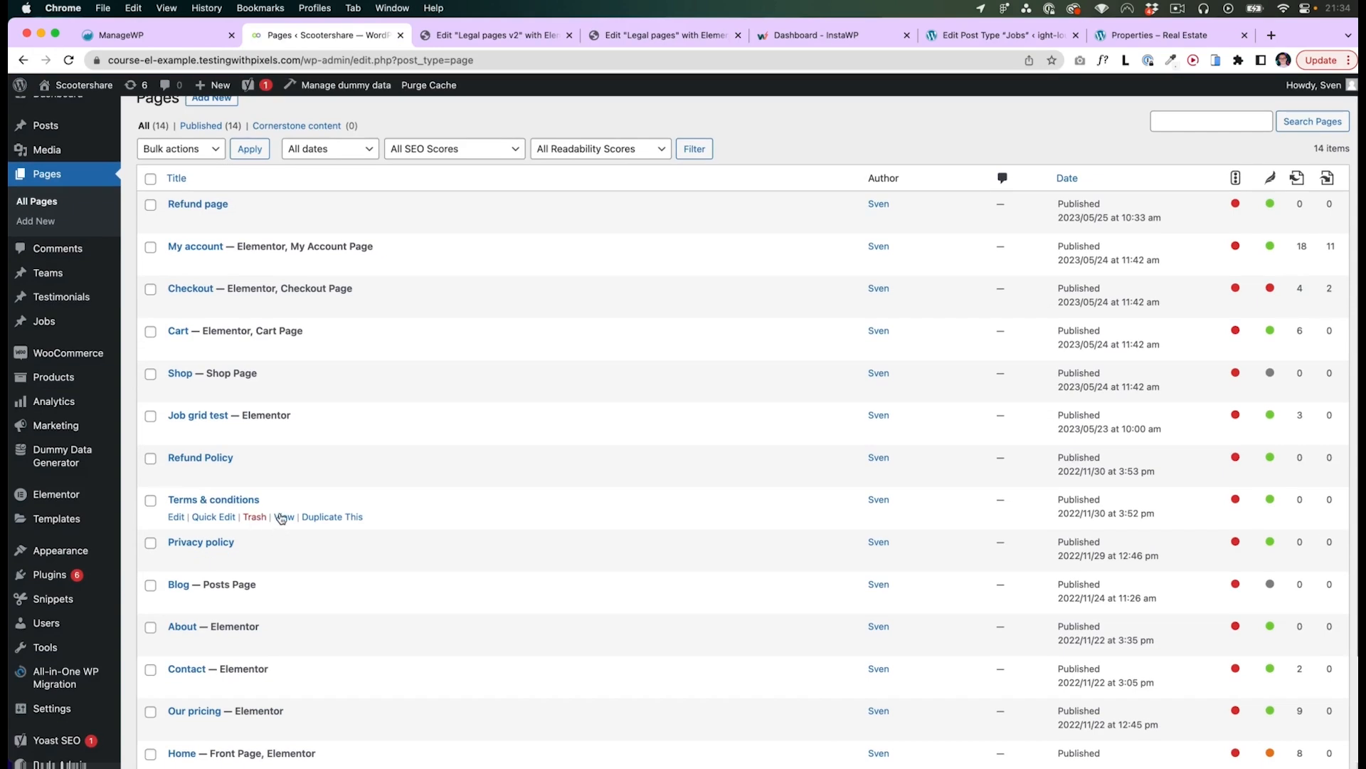
pyautogui.keyDown('super'); pyautogui.click(284, 517); pyautogui.keyUp('super')
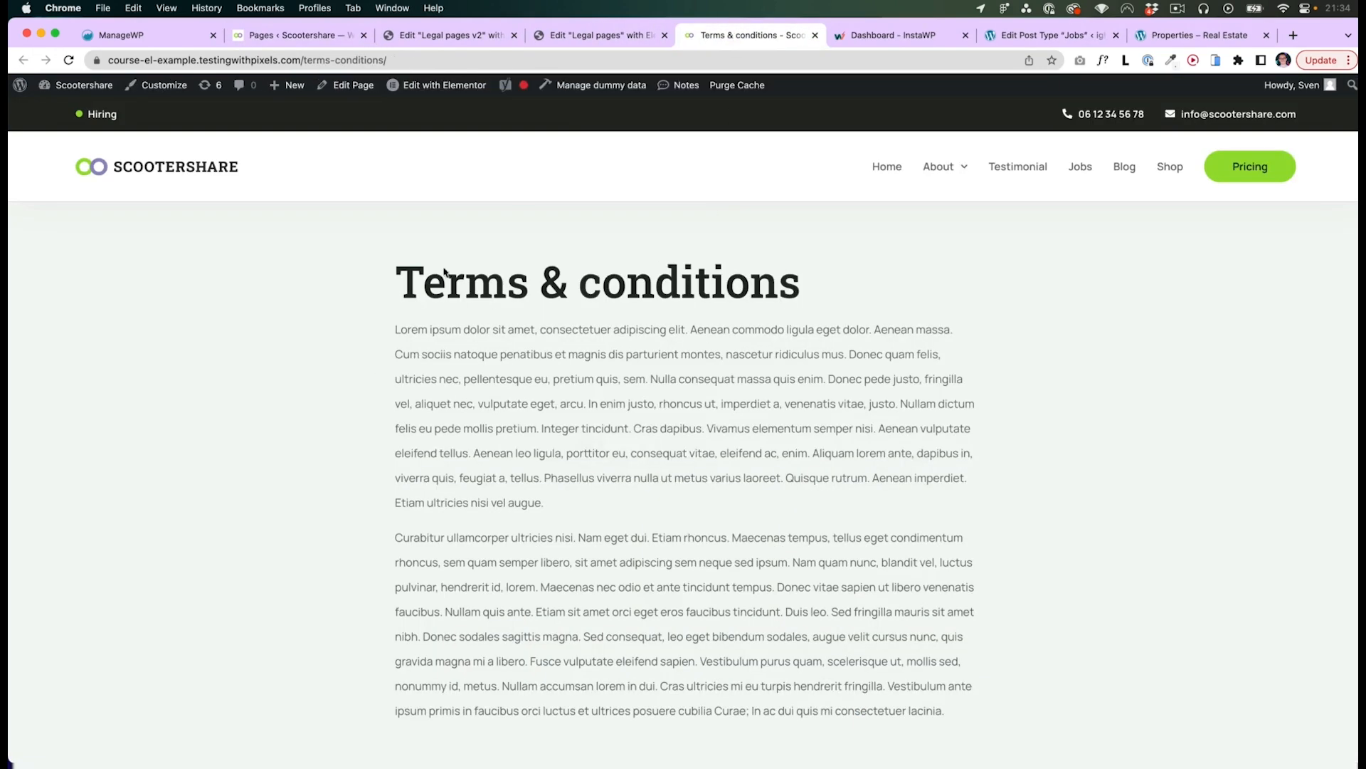
pyautogui.press('super+w')
# - Switch to Figma and review the legal page designs in the ScooterShare course file
pyautogui.click(293, 36)
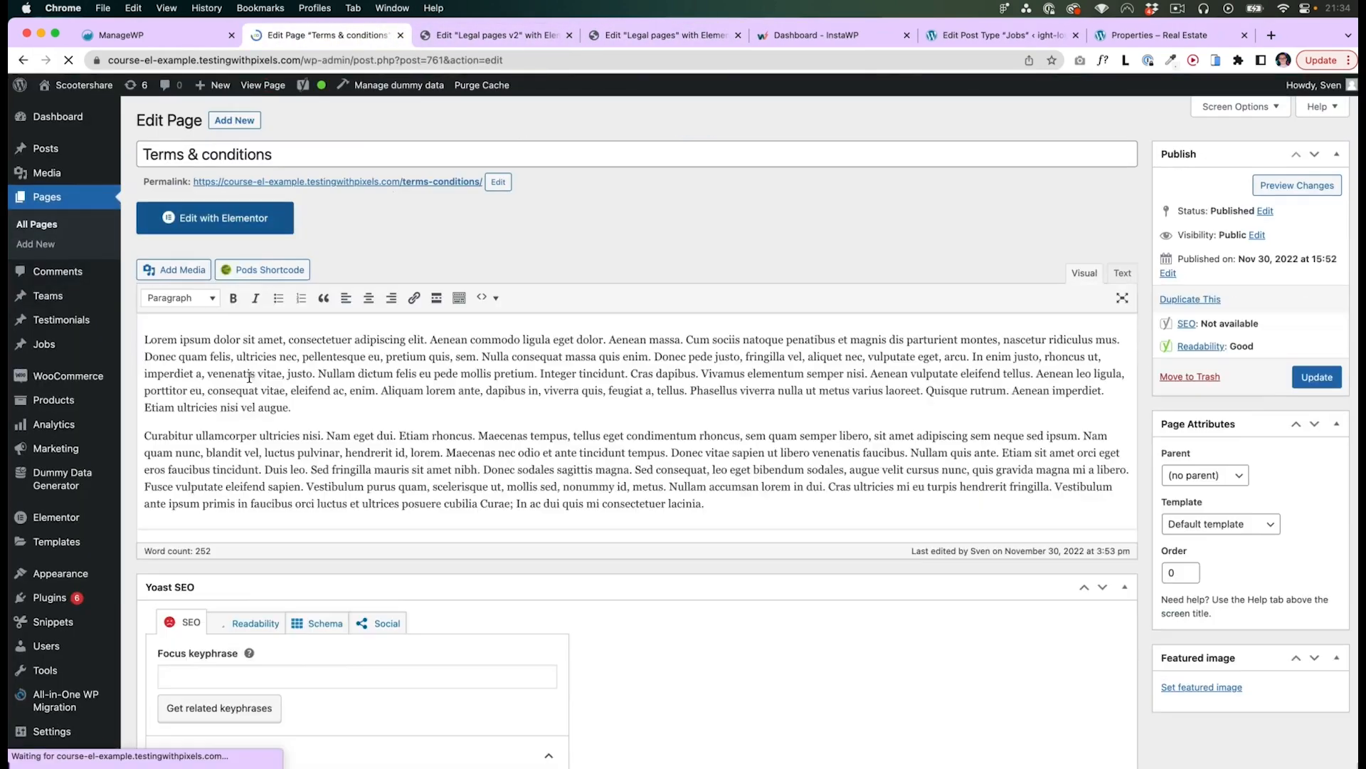
pyautogui.press('super+Tab')
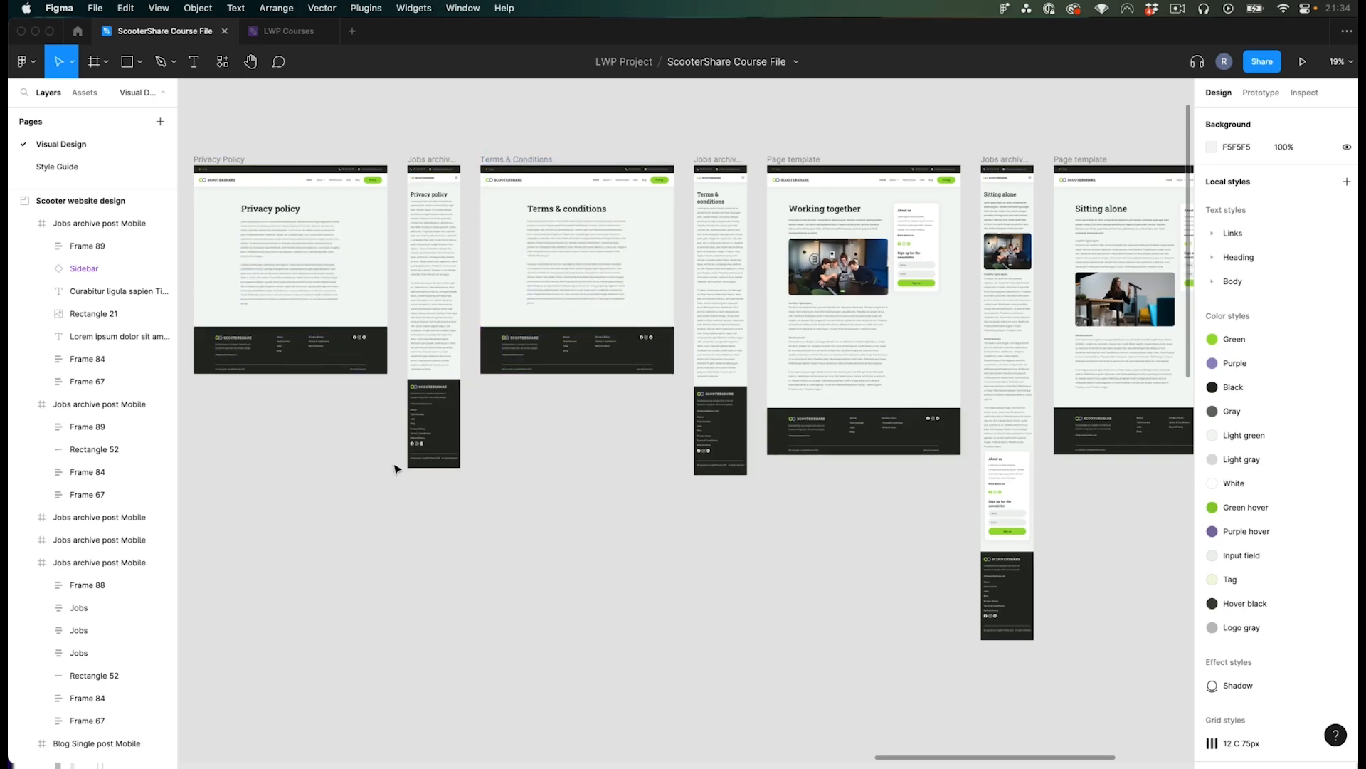
pyautogui.hscroll(3, 570, 441)
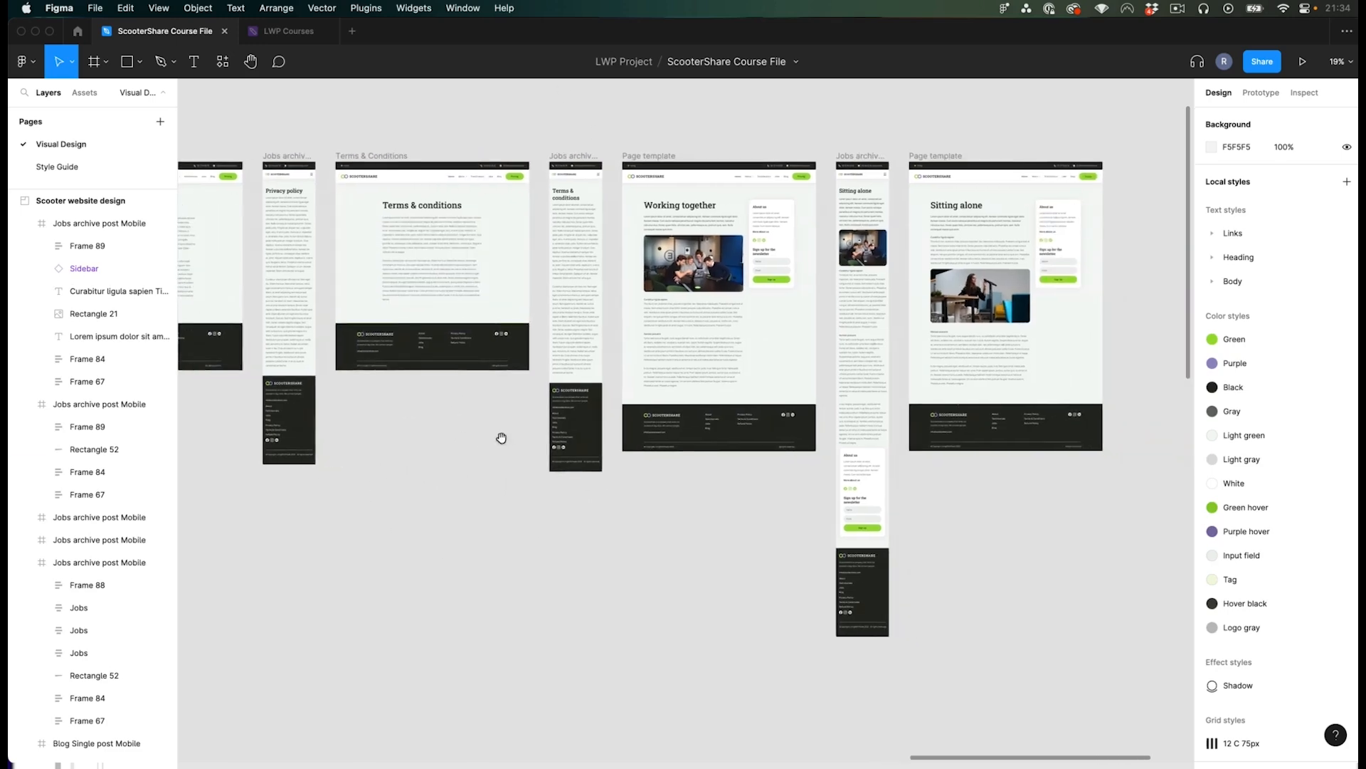
pyautogui.scroll(-1, 570, 434)
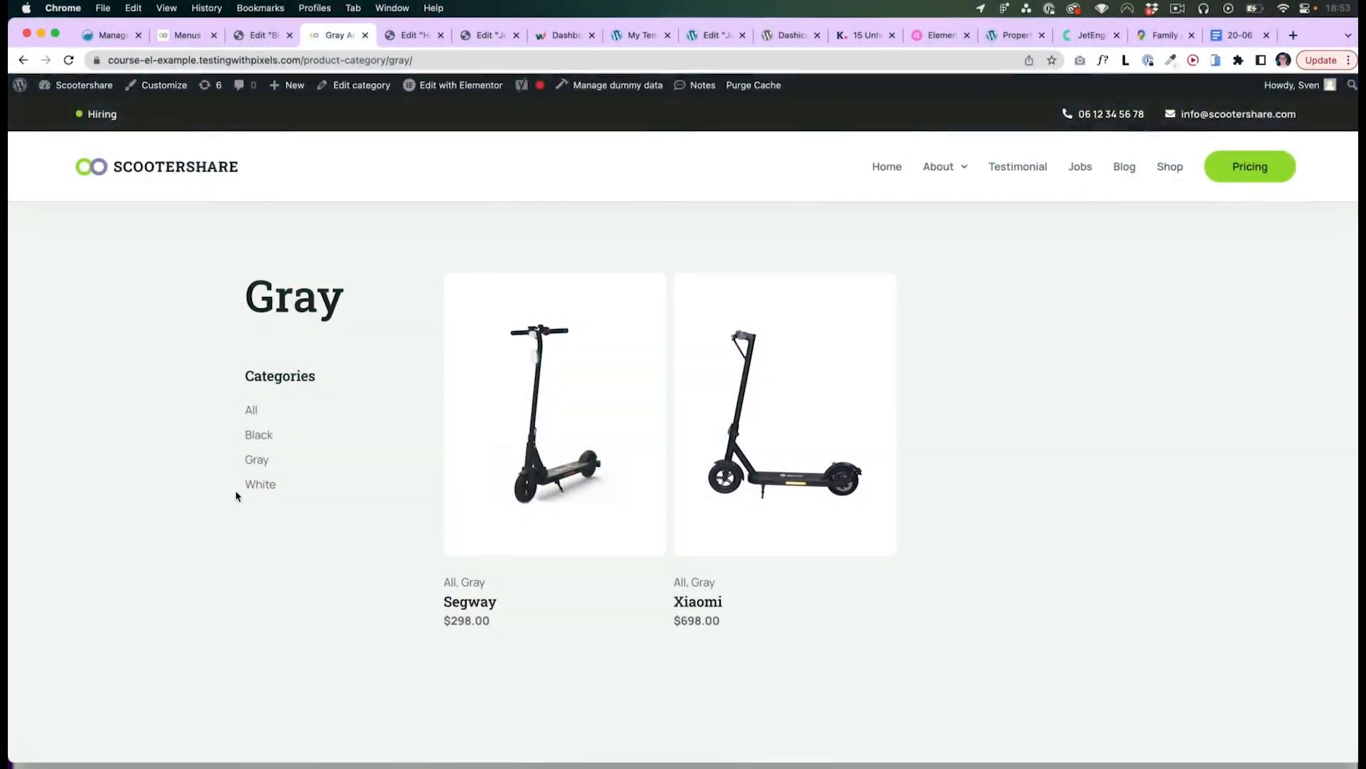
# - Browse the site's product category, blog category and testimonials pages on the front end
pyautogui.click(254, 486)
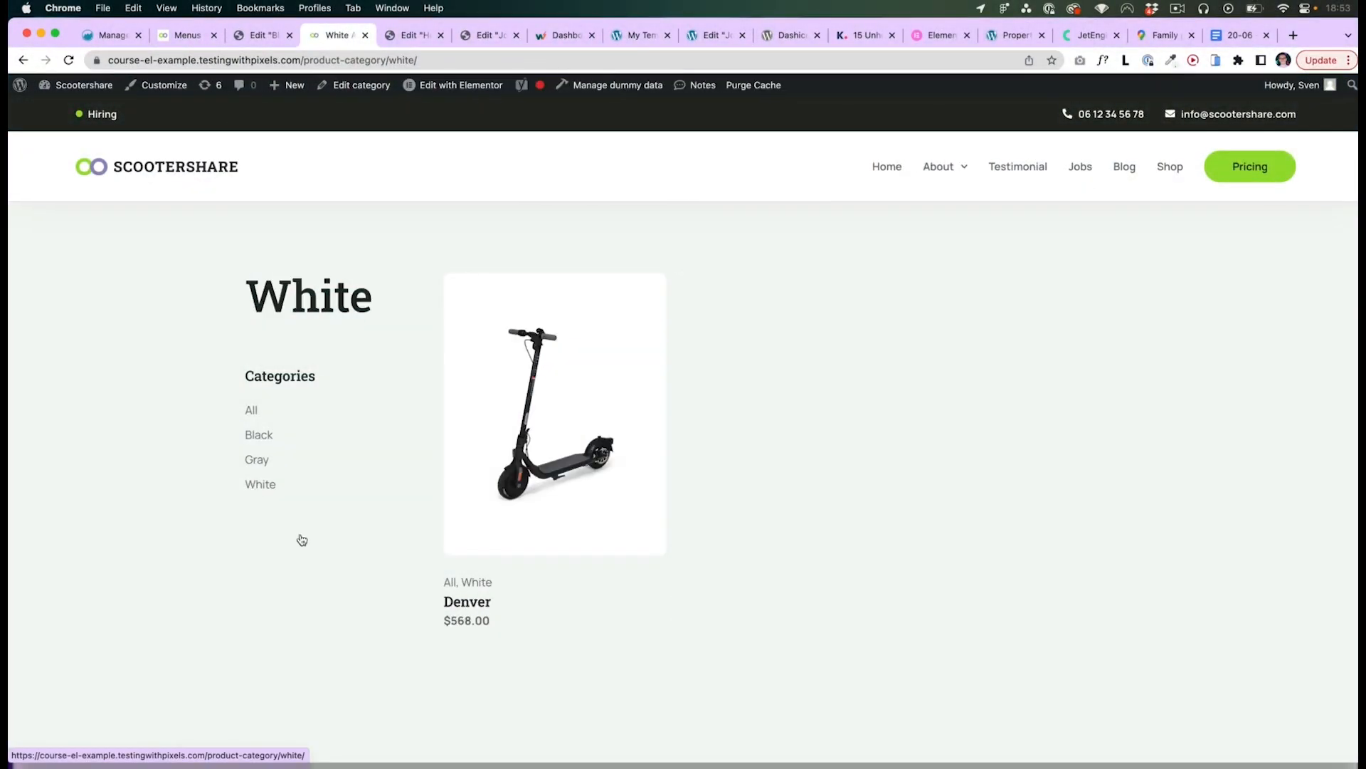
pyautogui.click(254, 461)
pyautogui.click(251, 413)
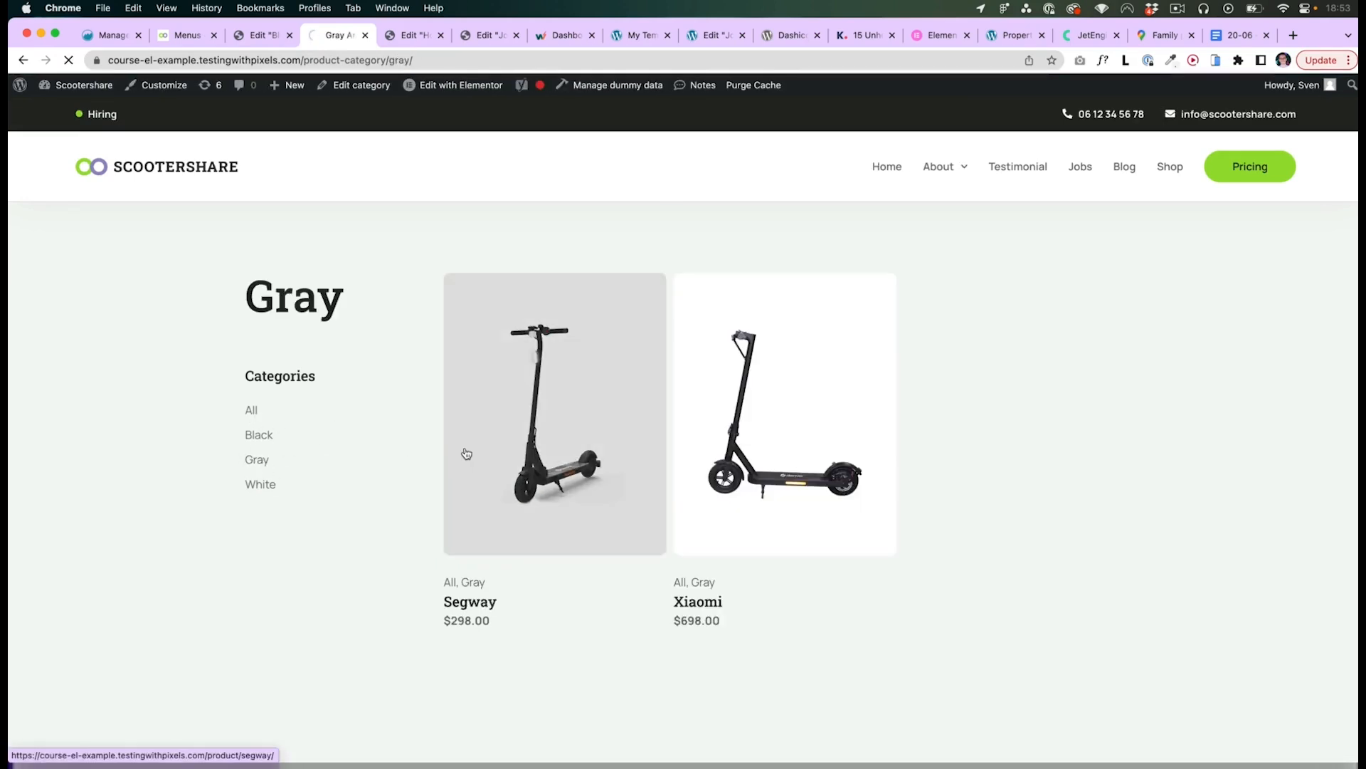
pyautogui.click(1125, 169)
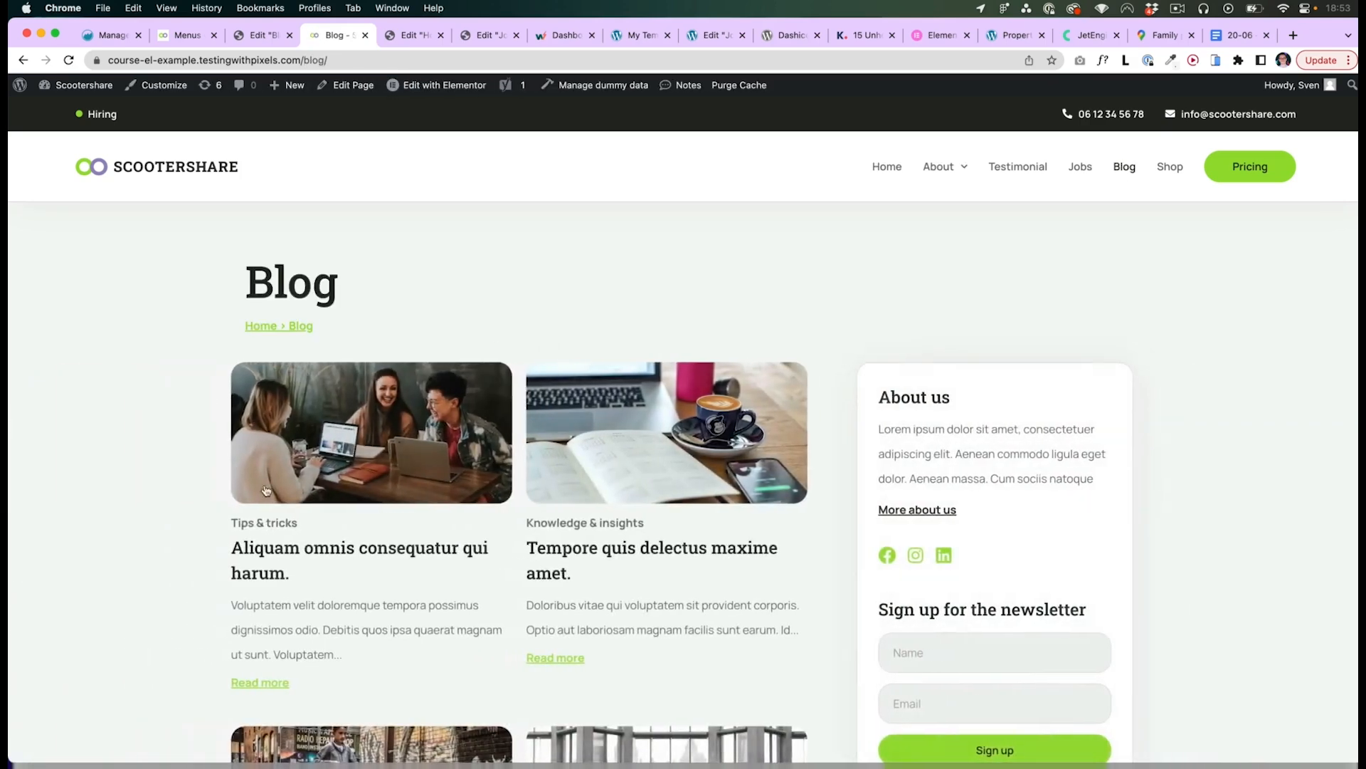
pyautogui.click(597, 527)
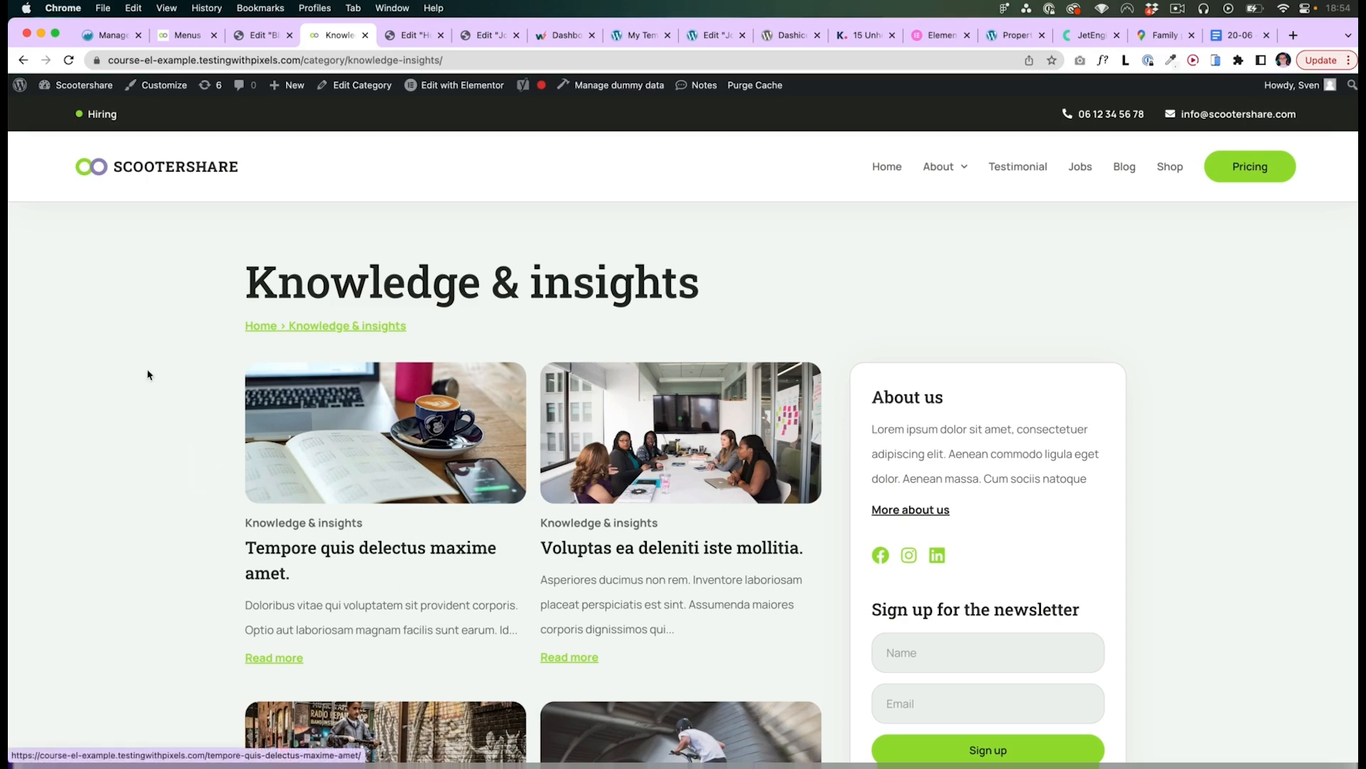
pyautogui.click(1025, 169)
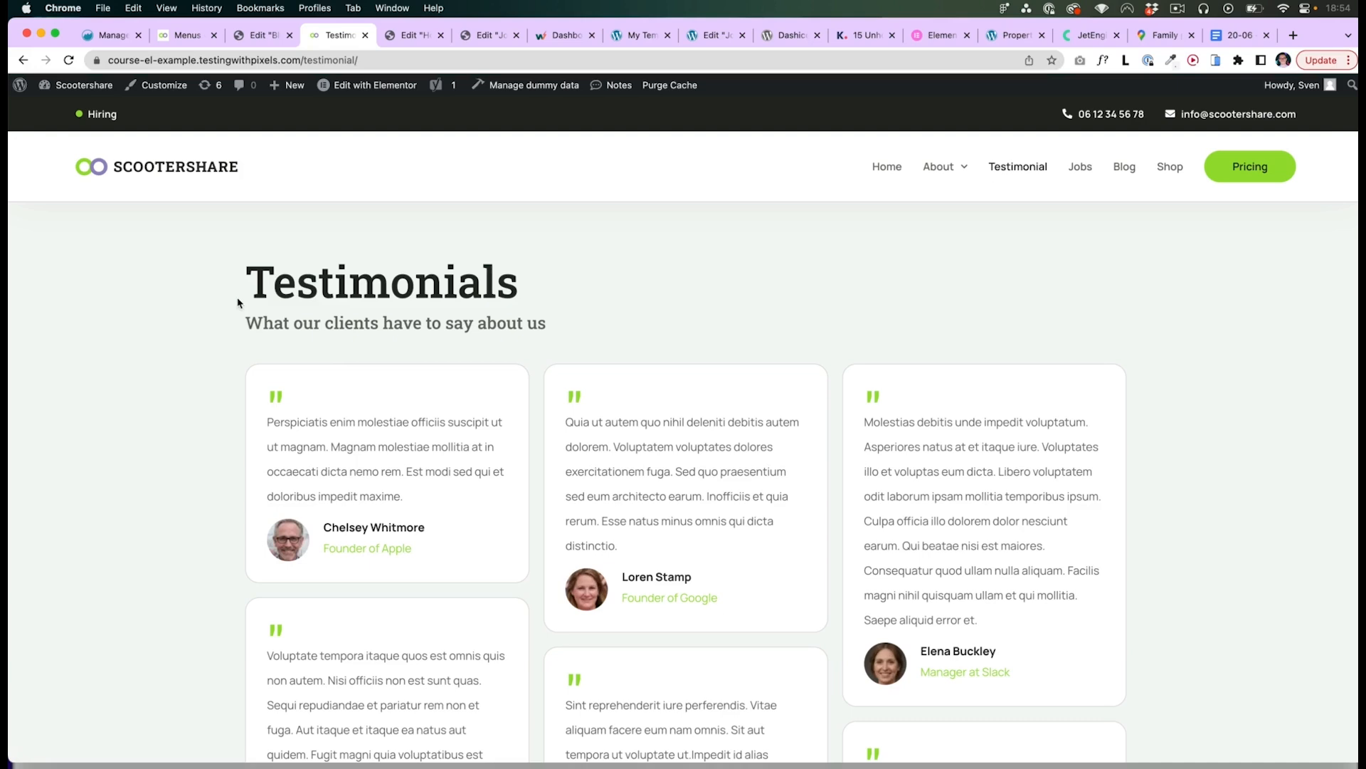
pyautogui.moveTo(303, 60); pyautogui.dragTo(358, 60)
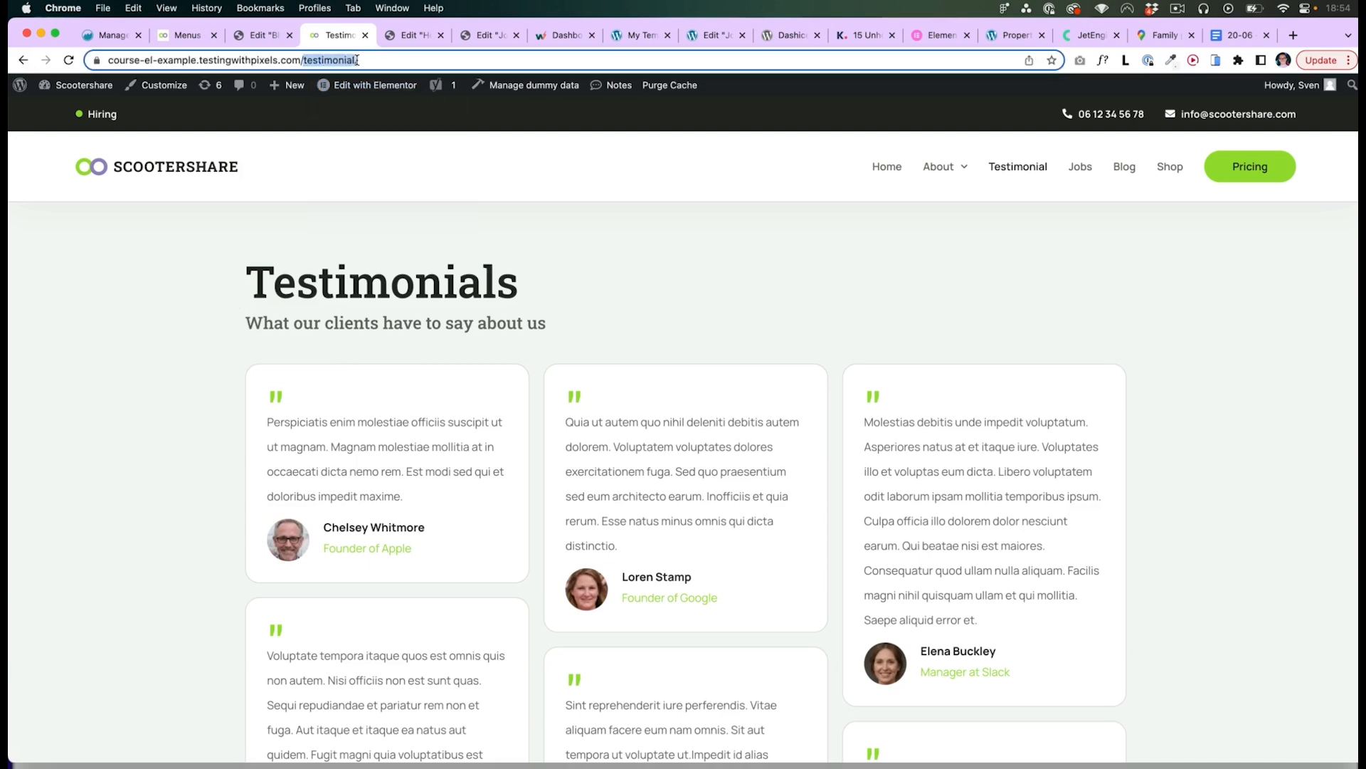
# - Go through the dashboard and pages list to the Elementor Theme Builder
pyautogui.moveTo(79, 87)
pyautogui.click(75, 112)
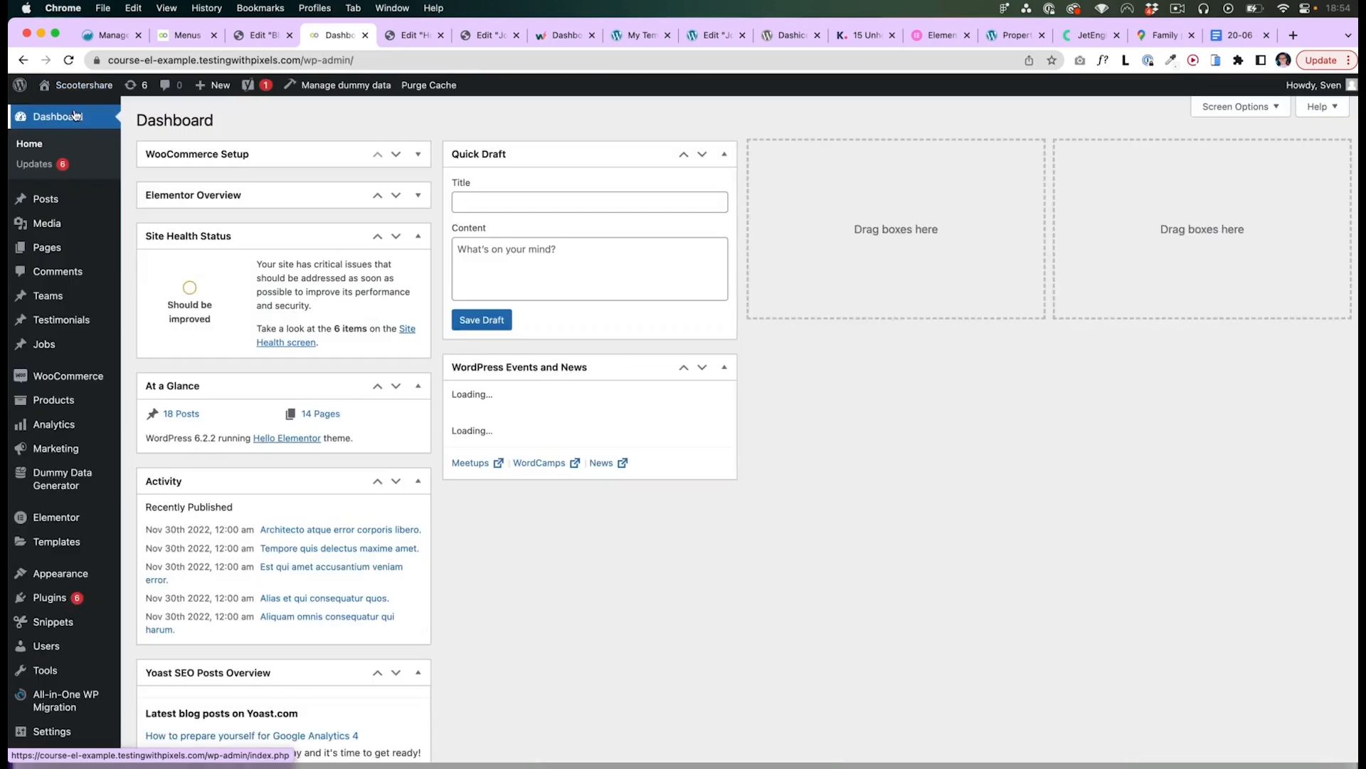
pyautogui.click(61, 254)
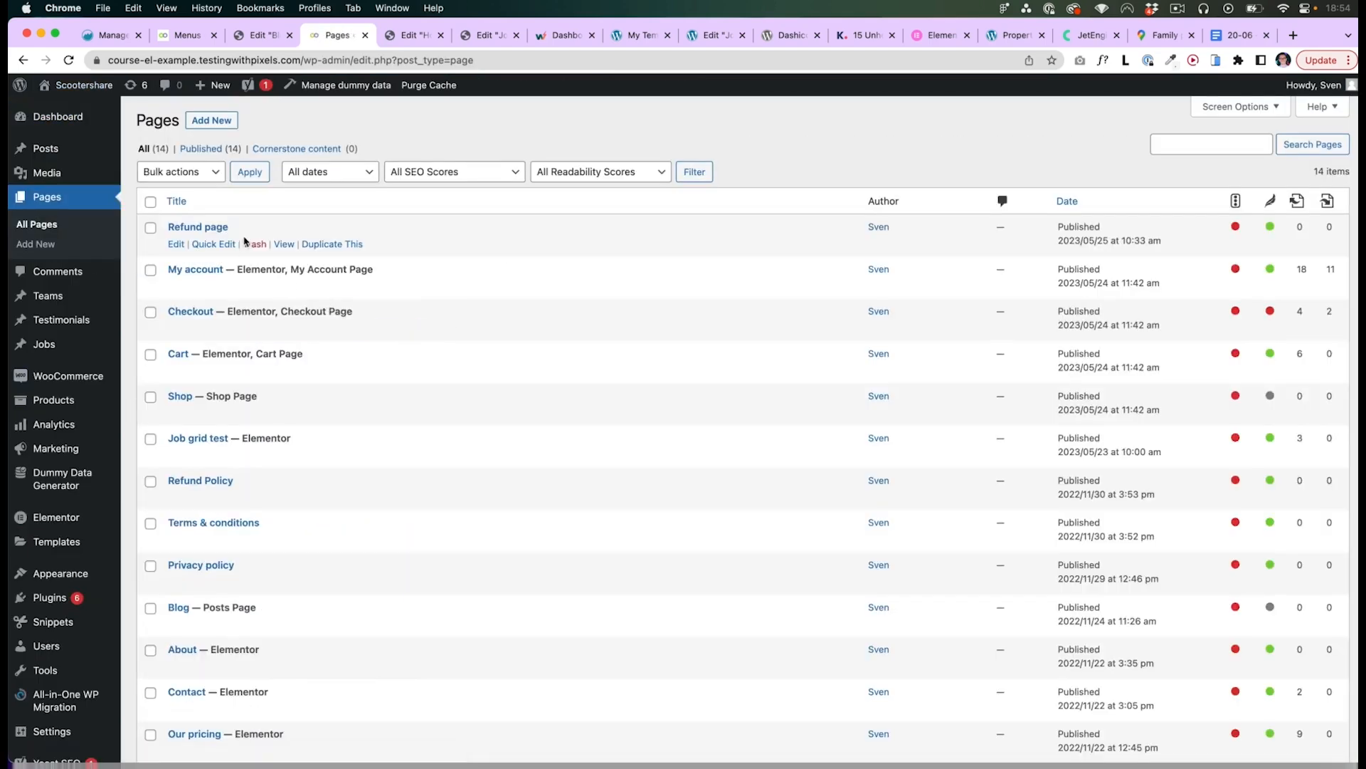
pyautogui.scroll(-3, 253, 473)
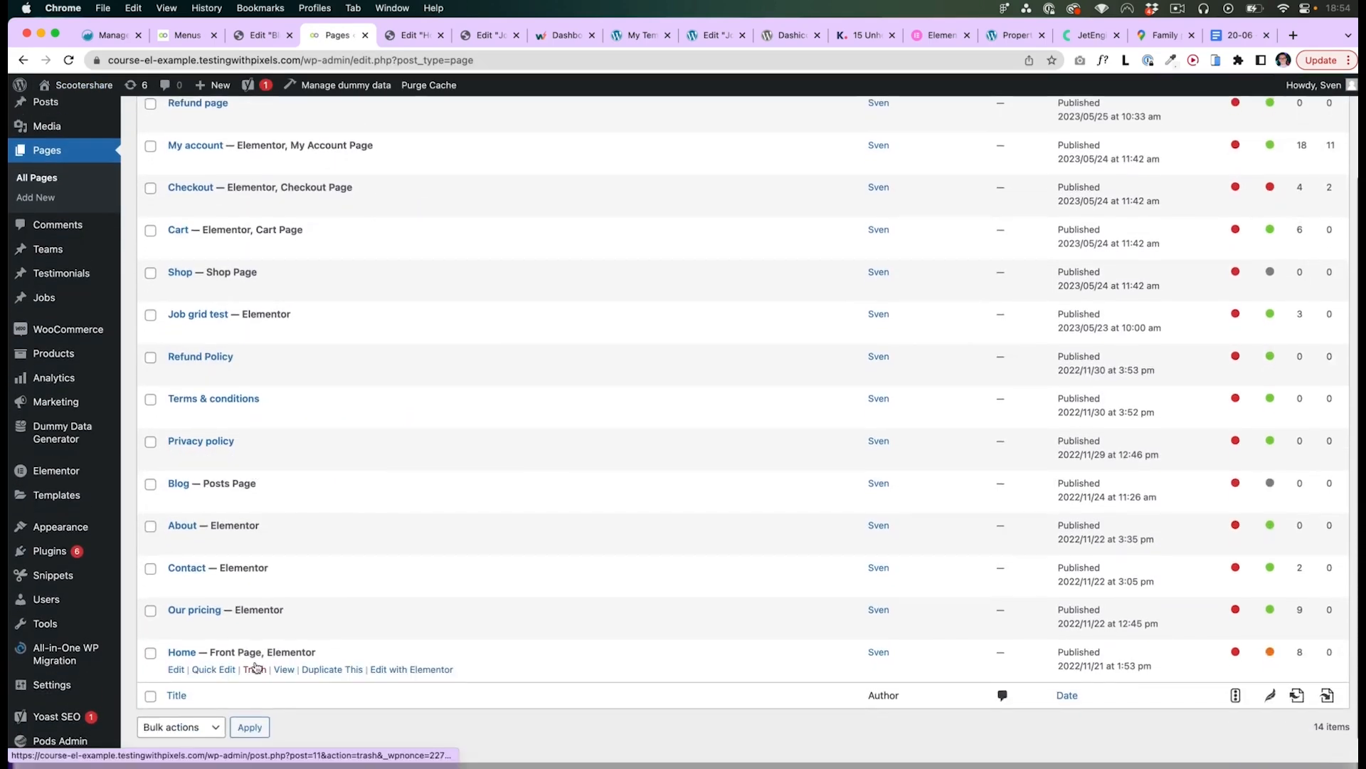
pyautogui.scroll(3, 256, 641)
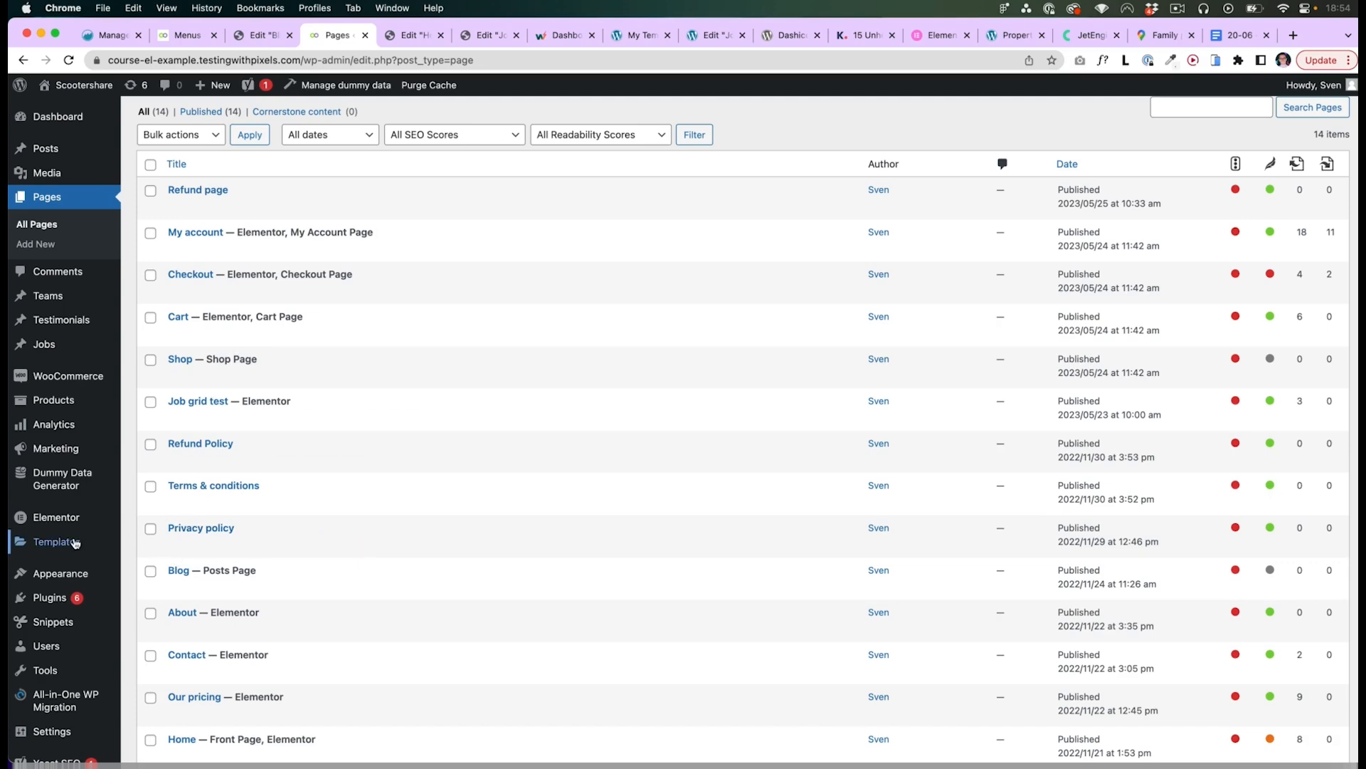
pyautogui.moveTo(75, 544)
pyautogui.click(165, 604)
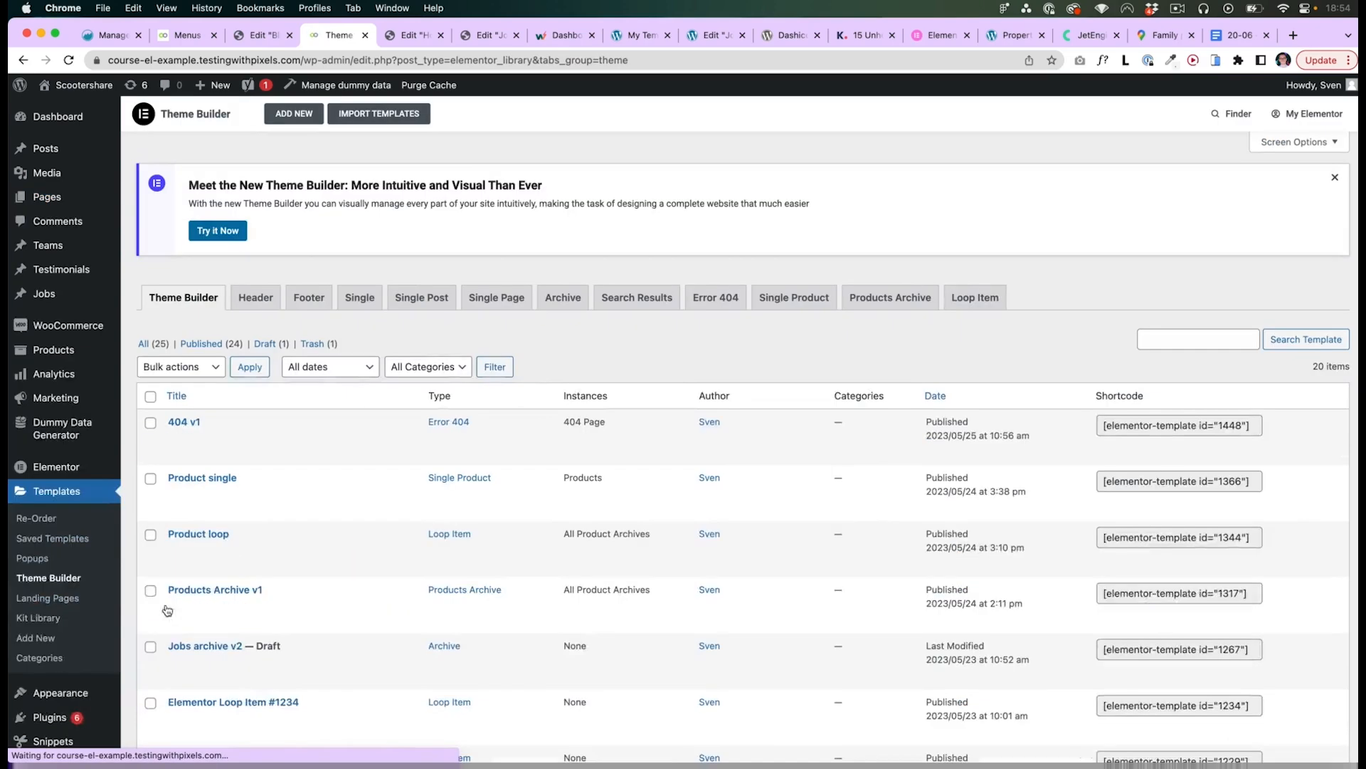
# - Open the Testimonials archive template from the Archive templates in Elementor and review its layout
pyautogui.click(569, 298)
pyautogui.moveTo(257, 604)
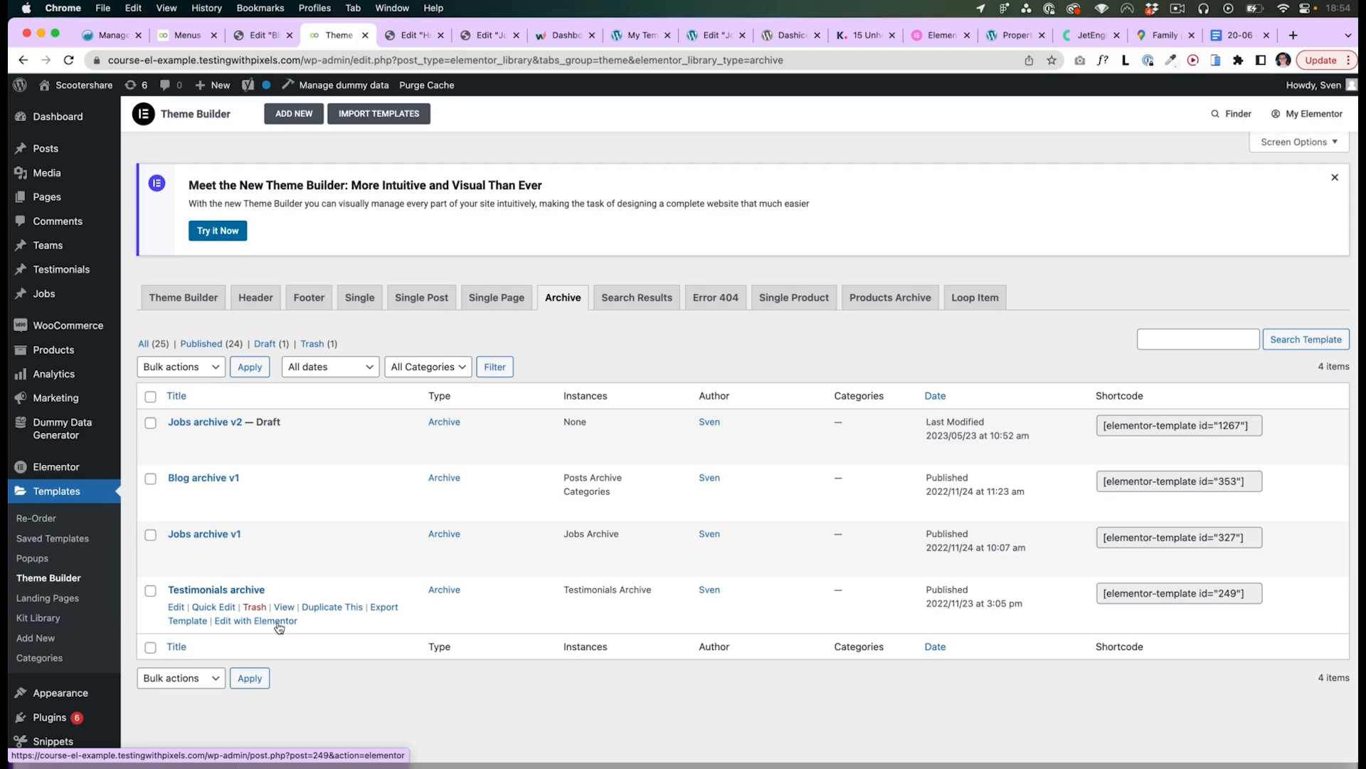
pyautogui.rightClick(279, 625)
pyautogui.click(335, 444)
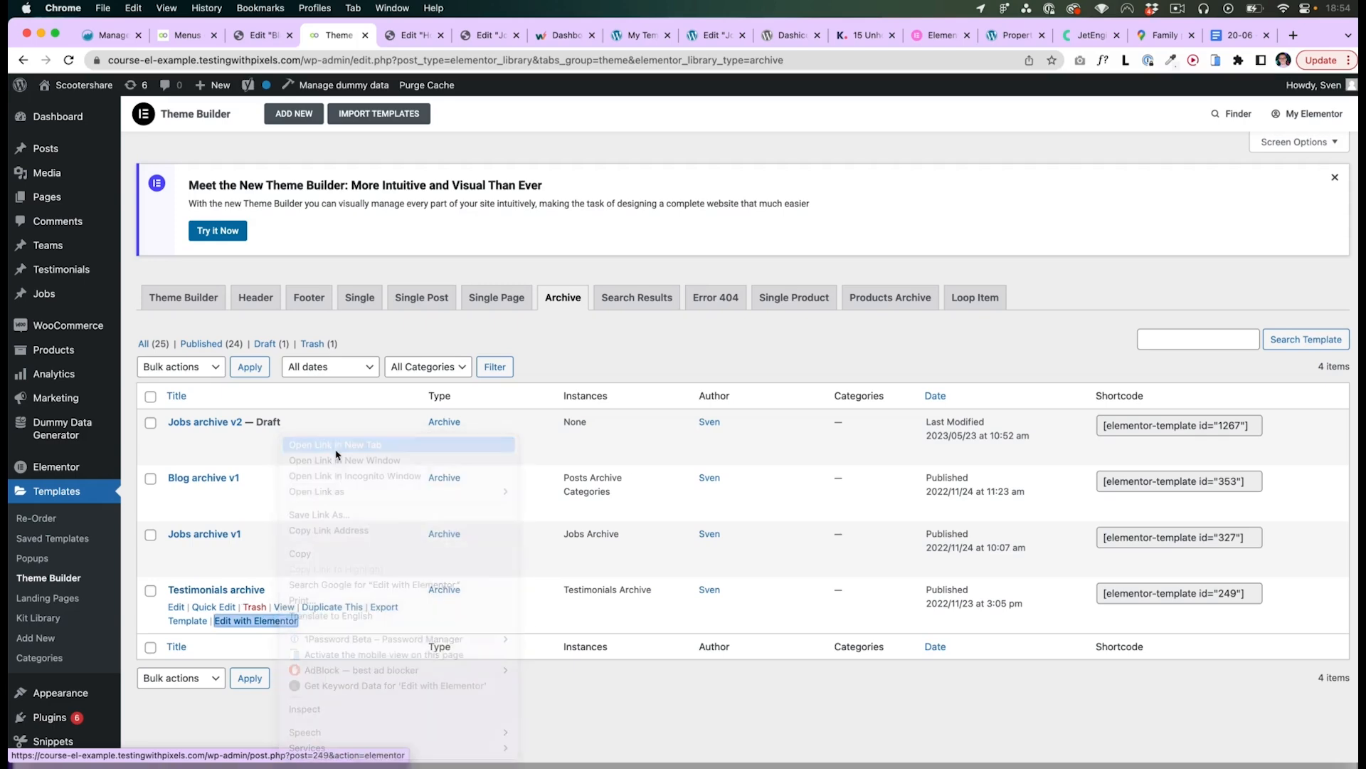
pyautogui.click(396, 35)
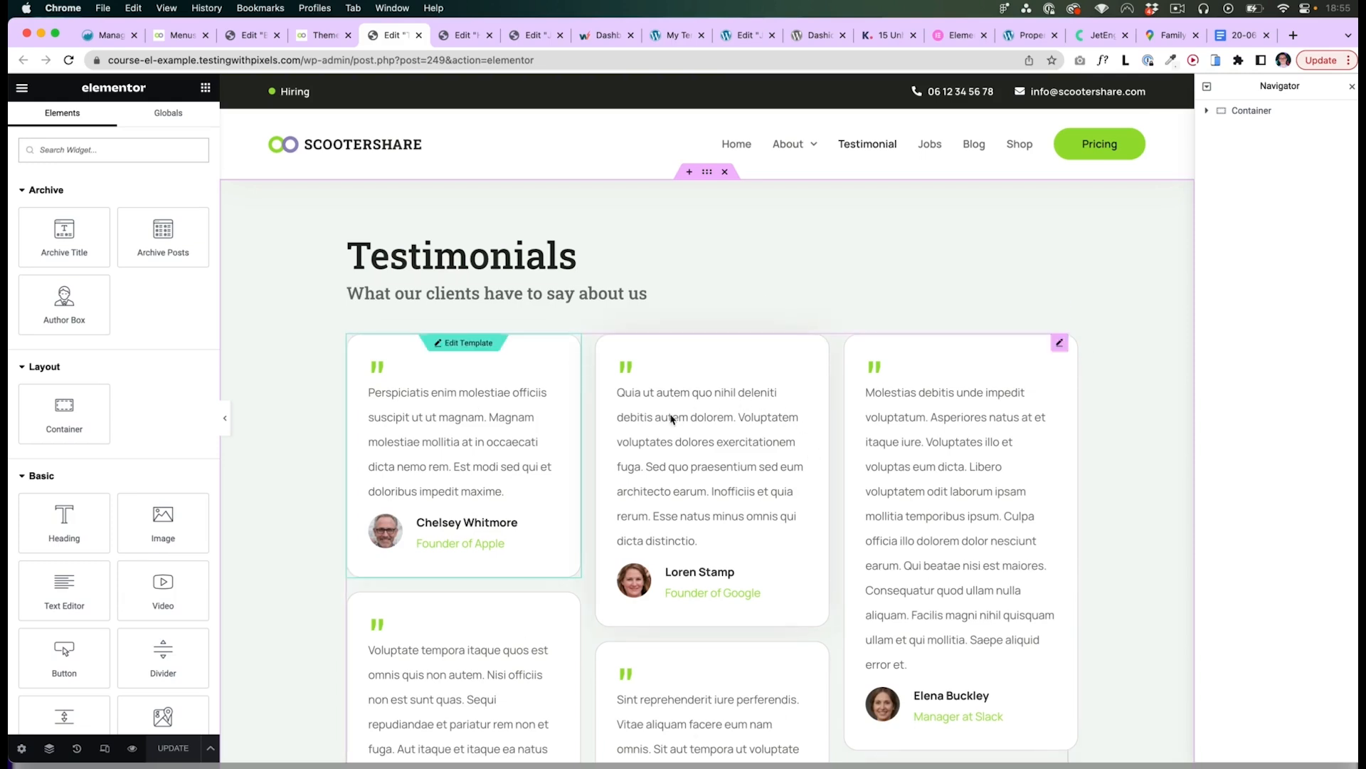
pyautogui.scroll(-1, 674, 419)
pyautogui.scroll(1, 675, 420)
pyautogui.scroll(-5, 639, 421)
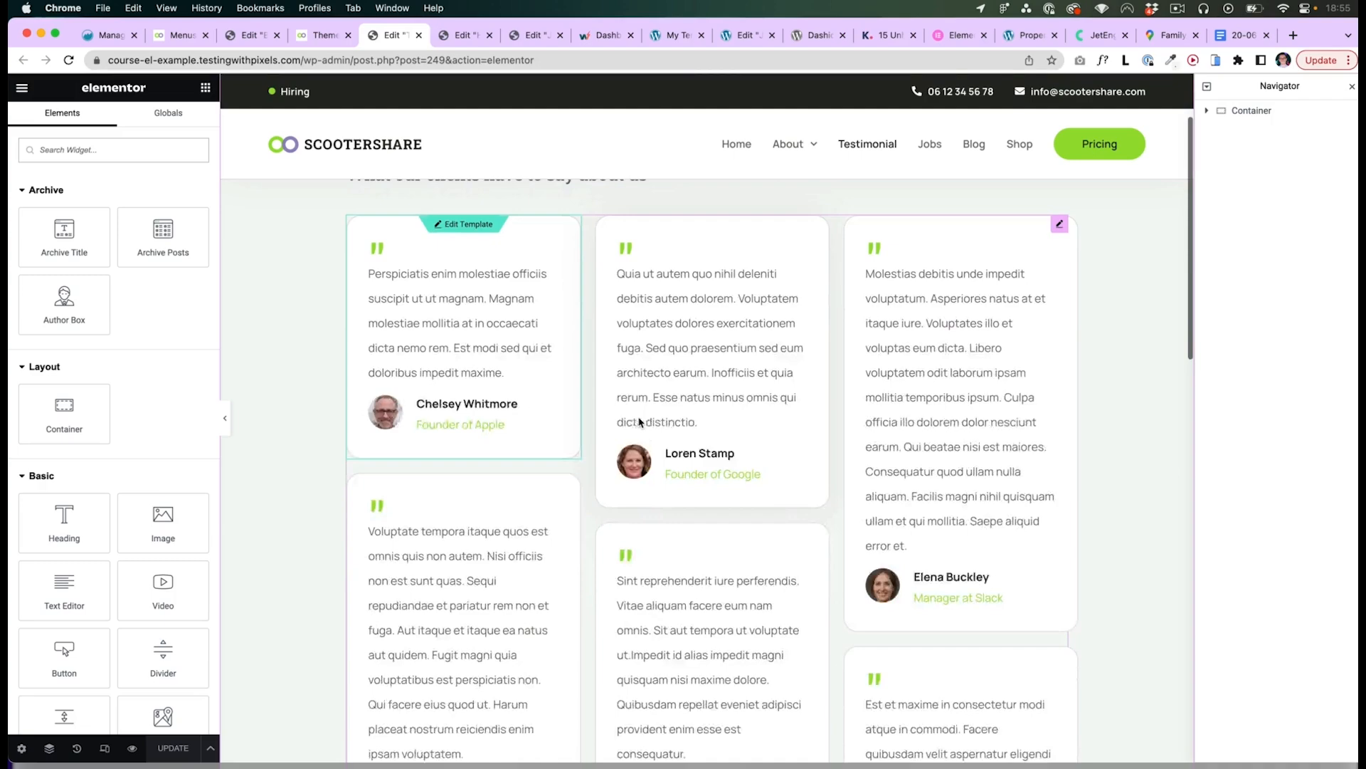
pyautogui.scroll(-7, 592, 383)
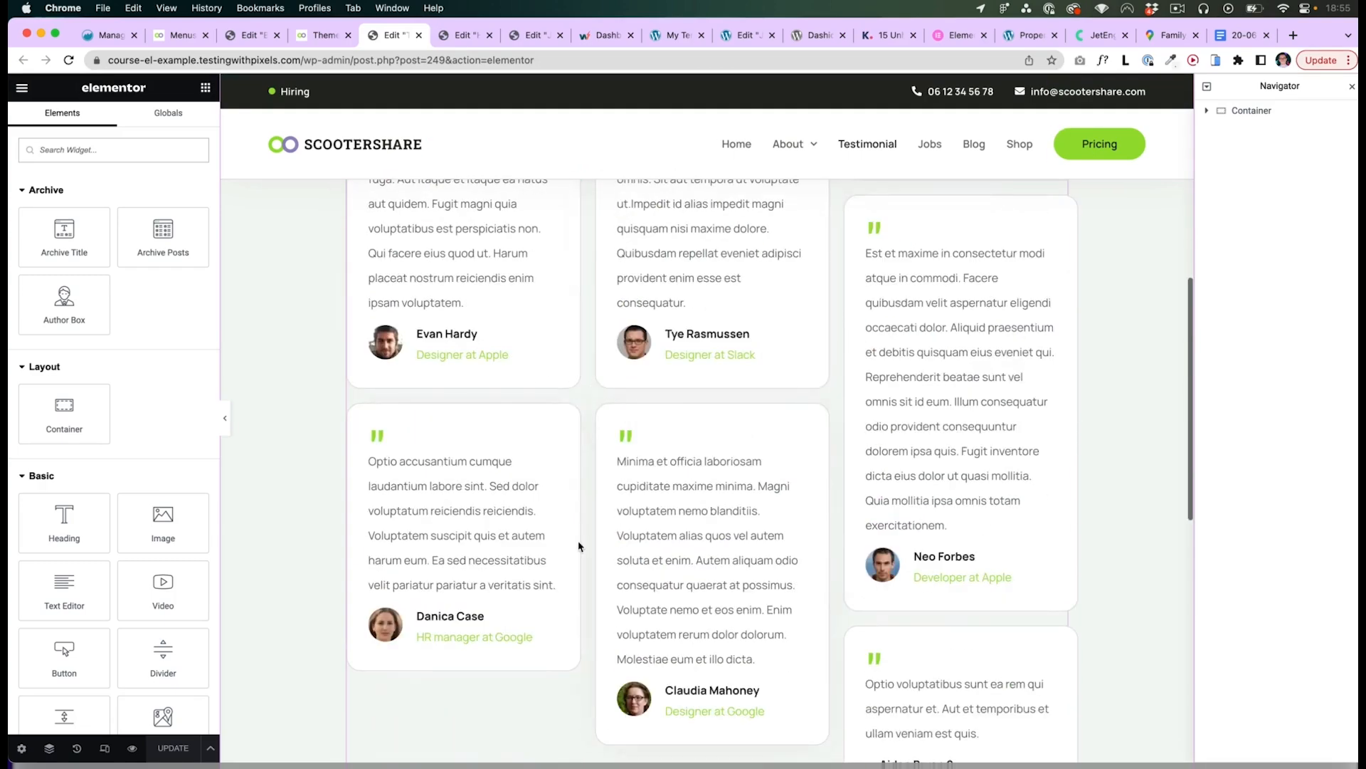
pyautogui.scroll(-3, 588, 513)
pyautogui.scroll(15, 653, 464)
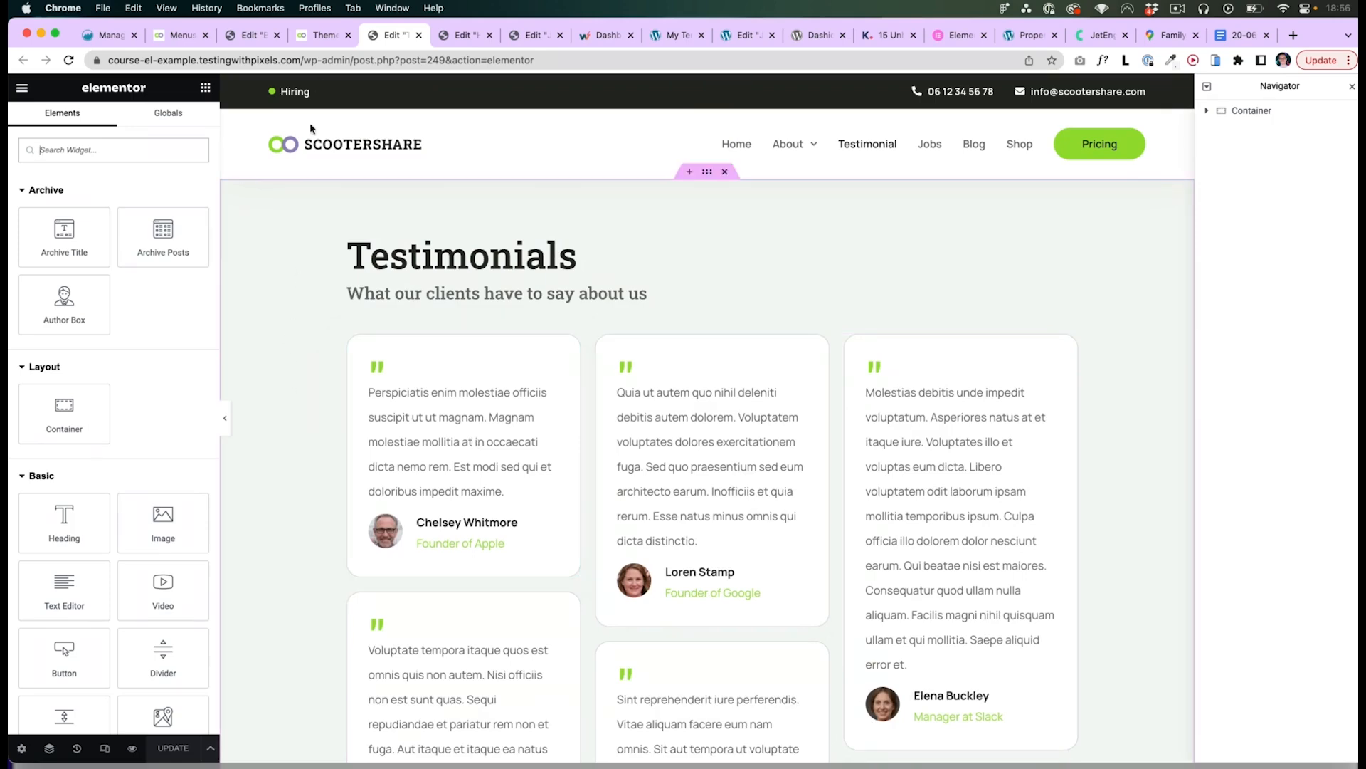
# - Review the pages list and the Archive templates in the Theme Builder
pyautogui.click(320, 35)
pyautogui.click(551, 347)
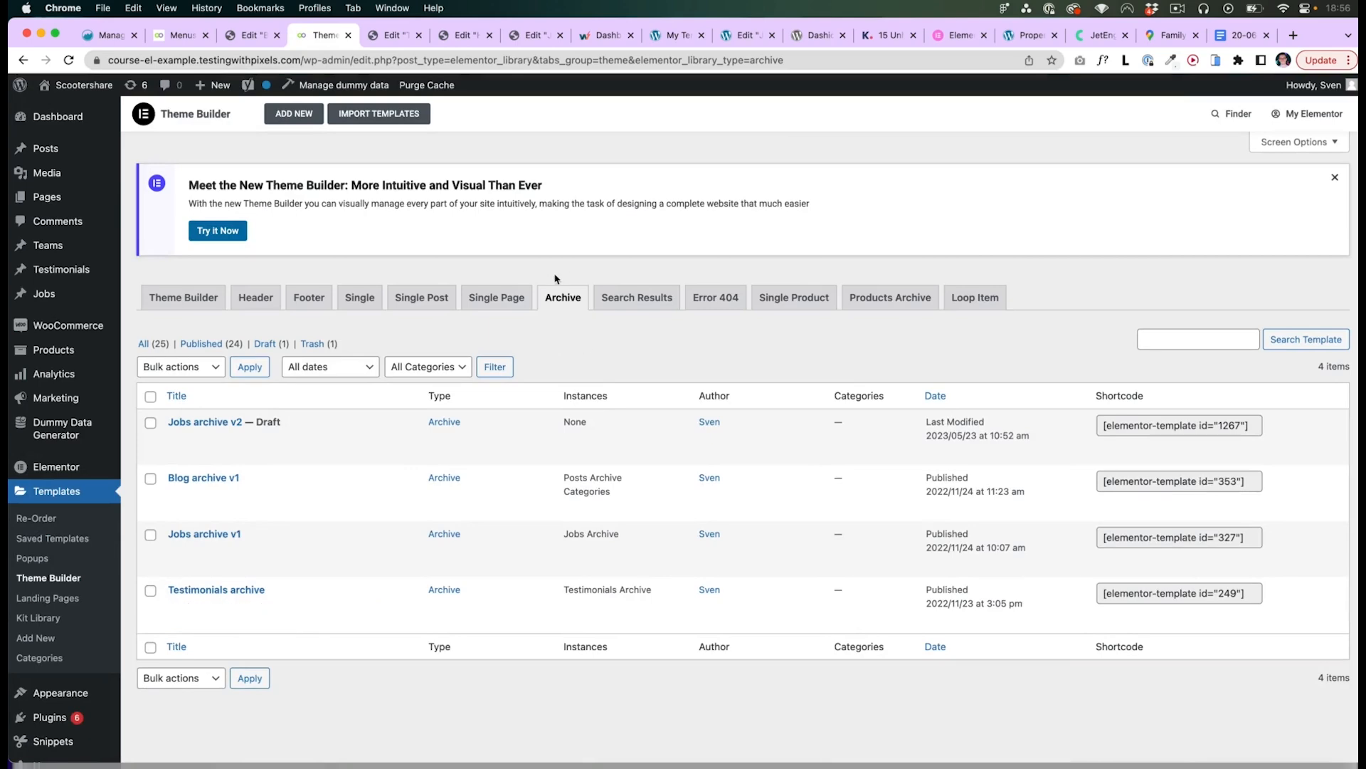
pyautogui.moveTo(206, 562)
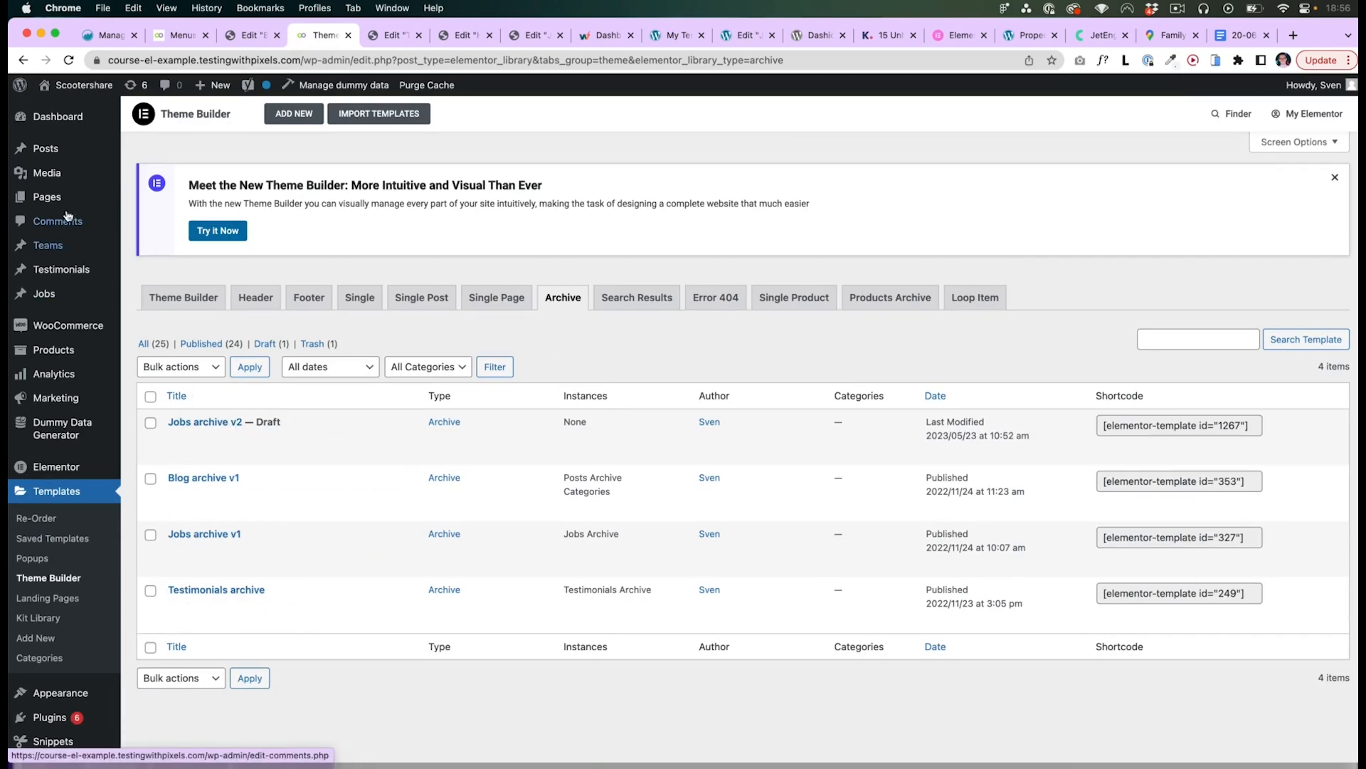
pyautogui.moveTo(60, 199)
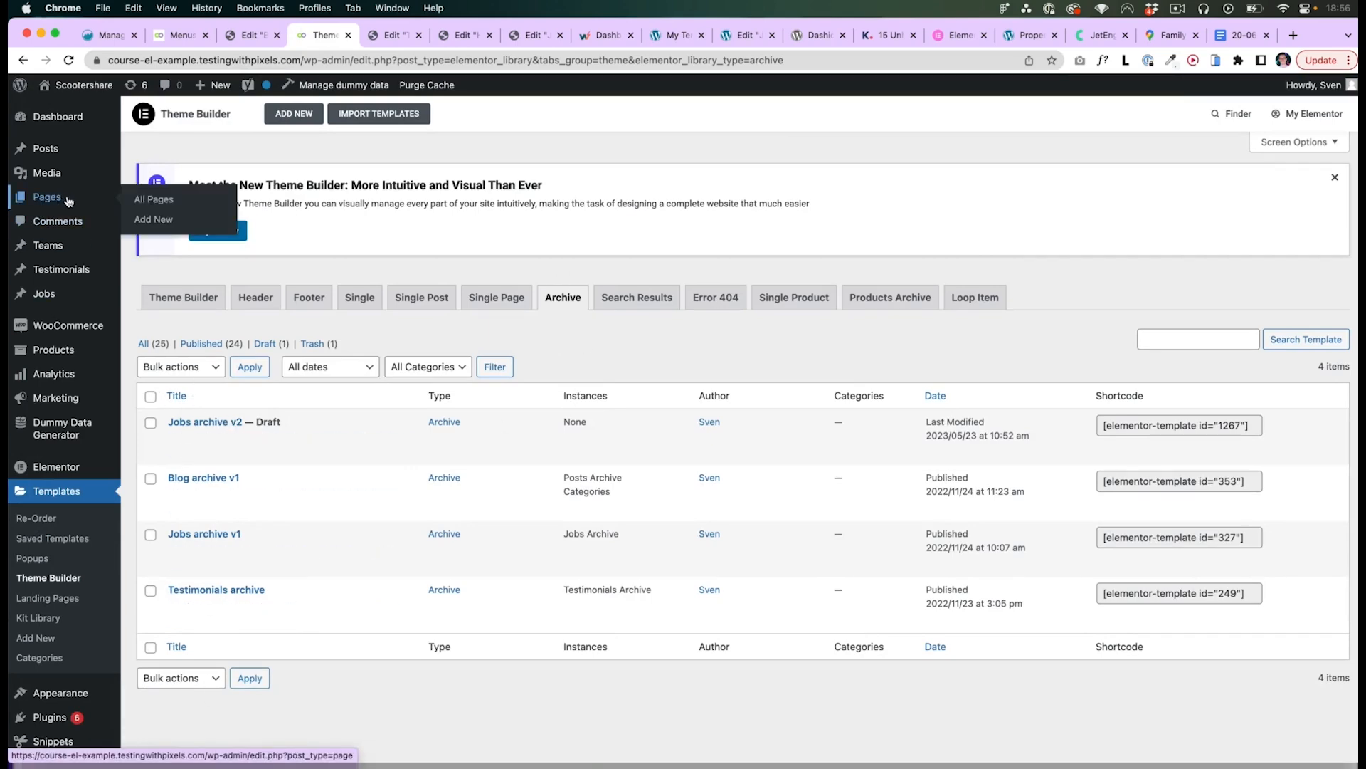
pyautogui.click(68, 201)
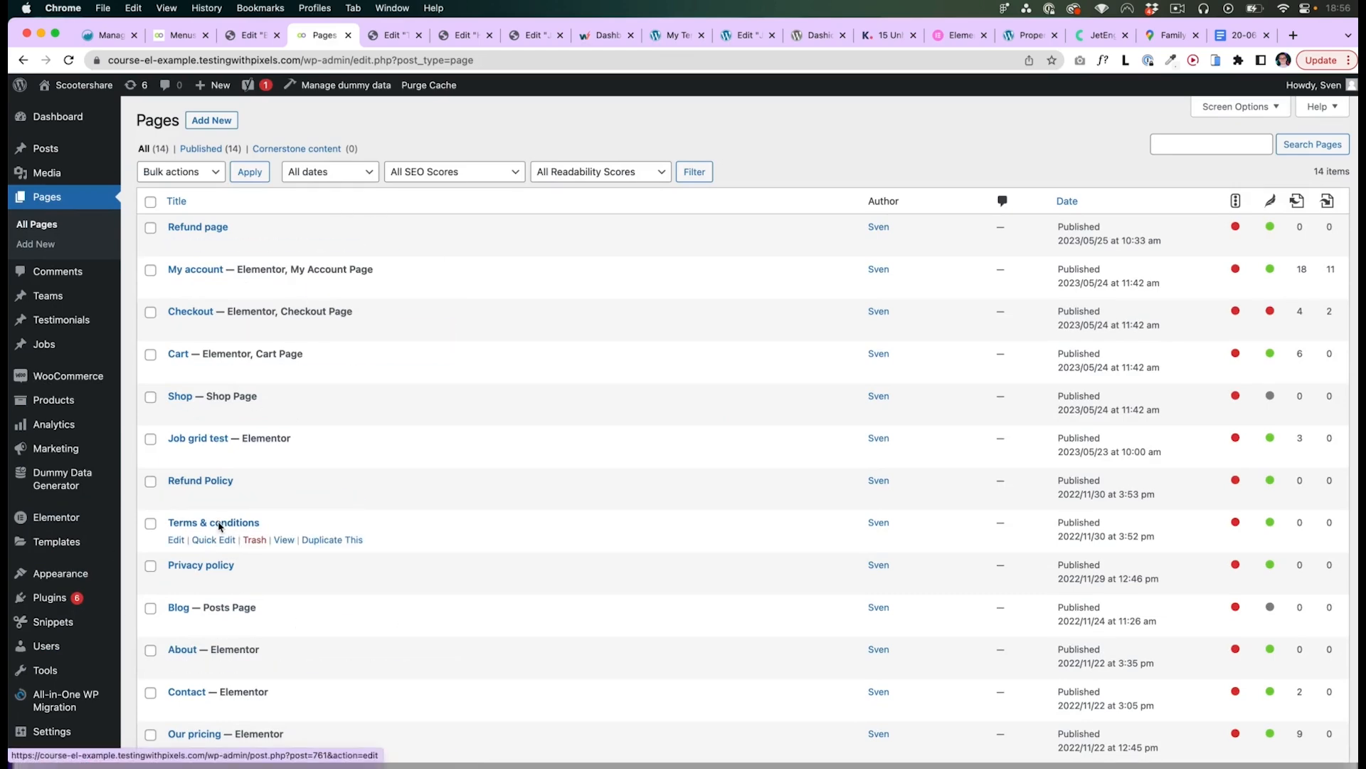
pyautogui.moveTo(56, 541)
pyautogui.click(162, 602)
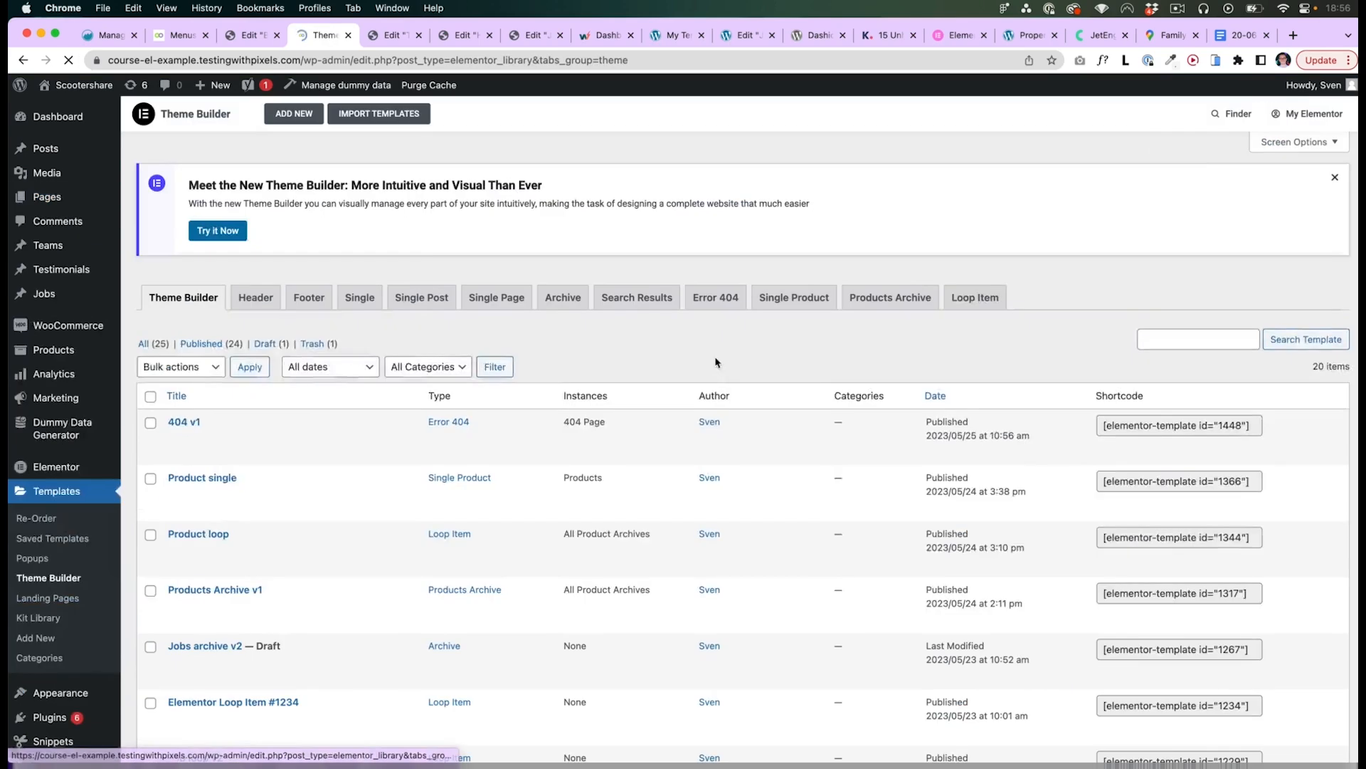
pyautogui.scroll(-2, 684, 299)
pyautogui.click(569, 212)
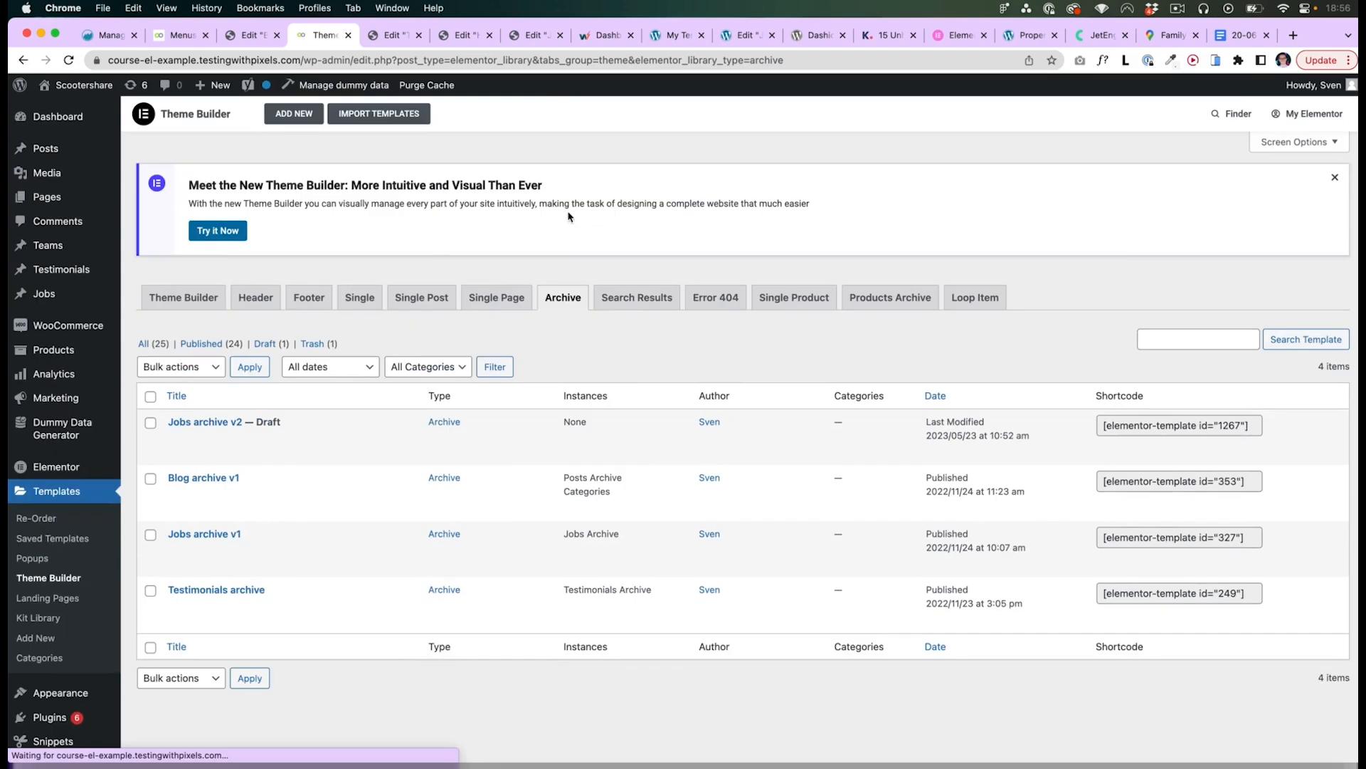
# - Review the display conditions of the Testimonials archive template
pyautogui.hotkey('ctrl', 'Tab')
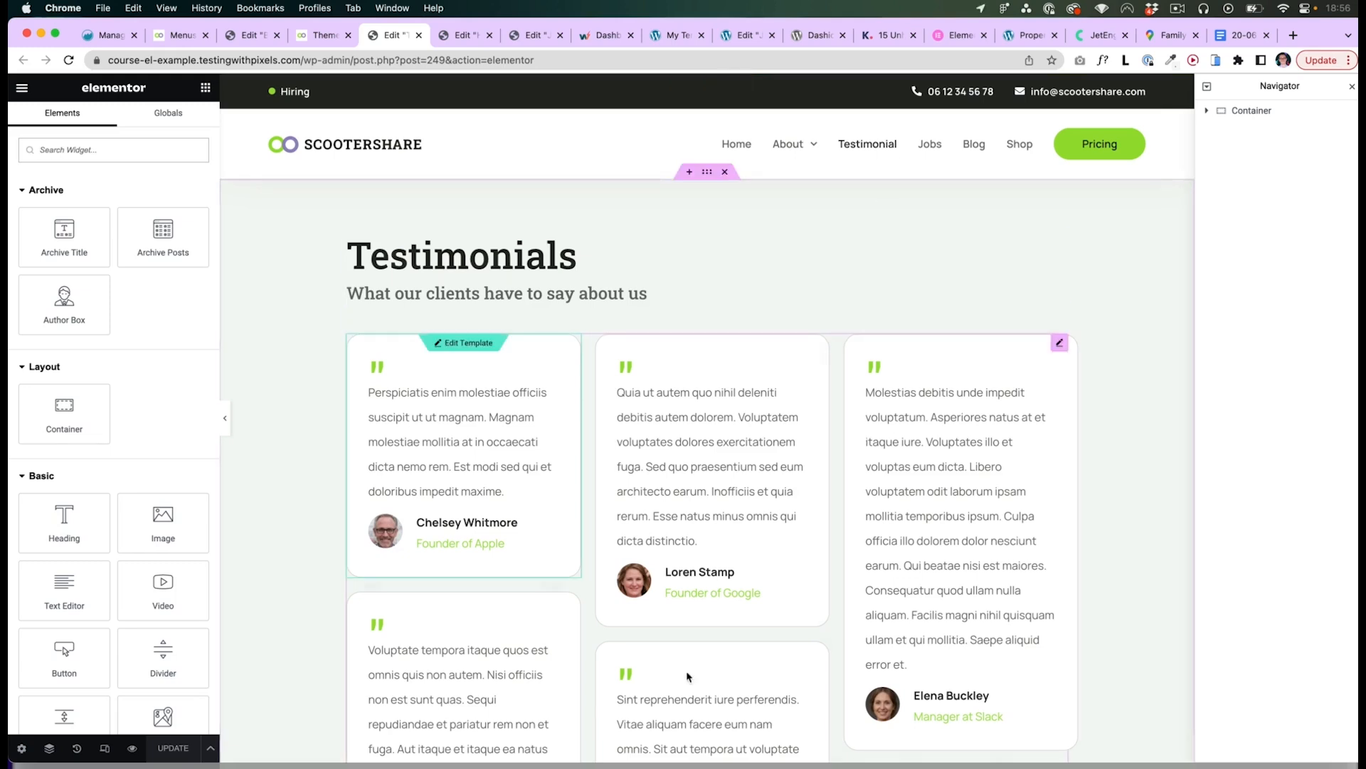
pyautogui.click(210, 747)
pyautogui.click(82, 683)
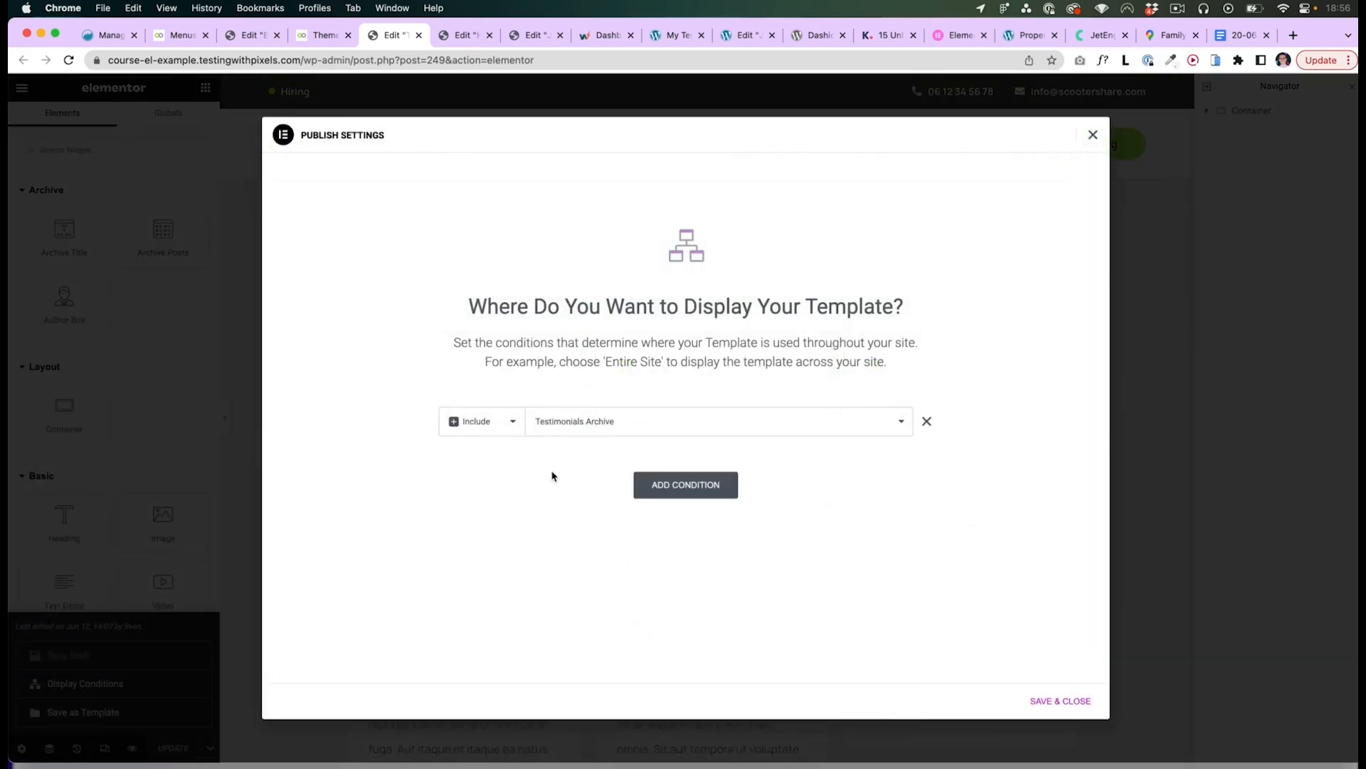
pyautogui.click(533, 424)
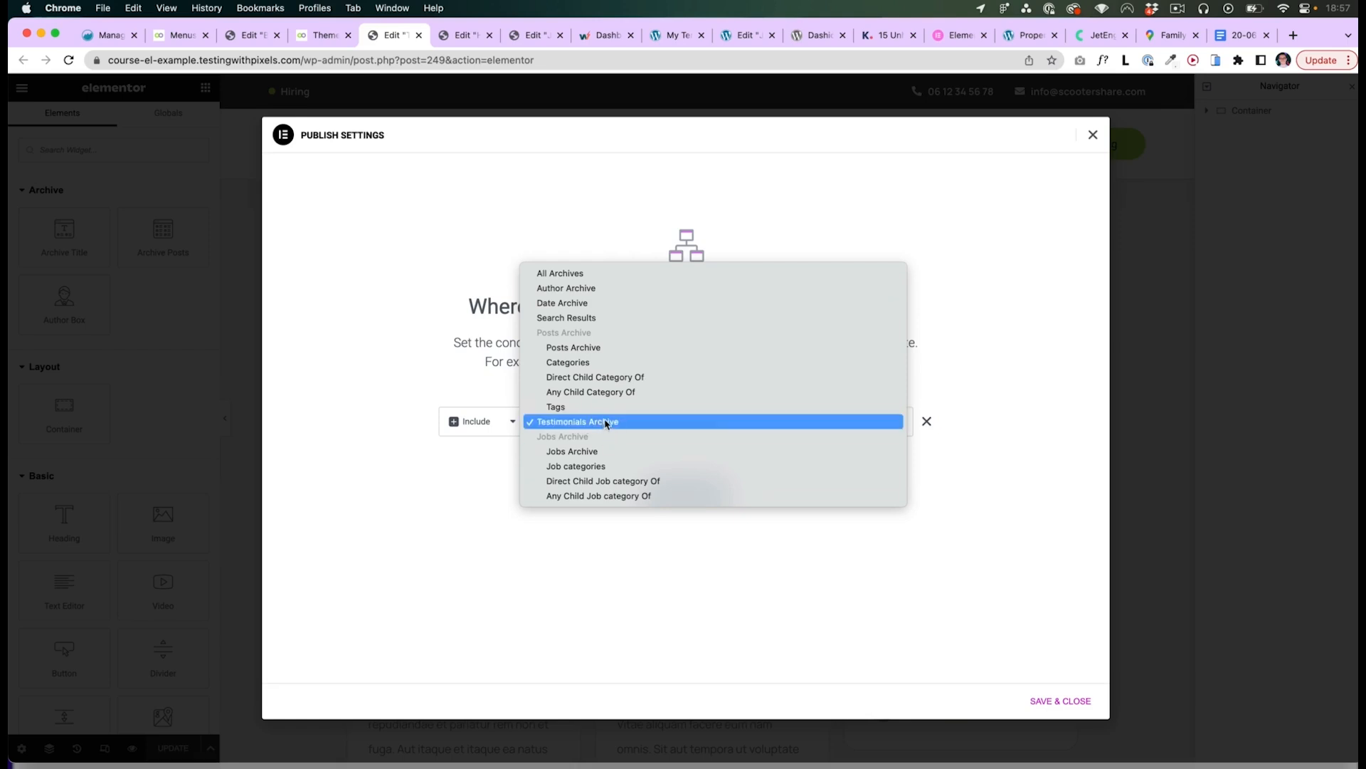
pyautogui.click(409, 459)
pyautogui.click(1093, 135)
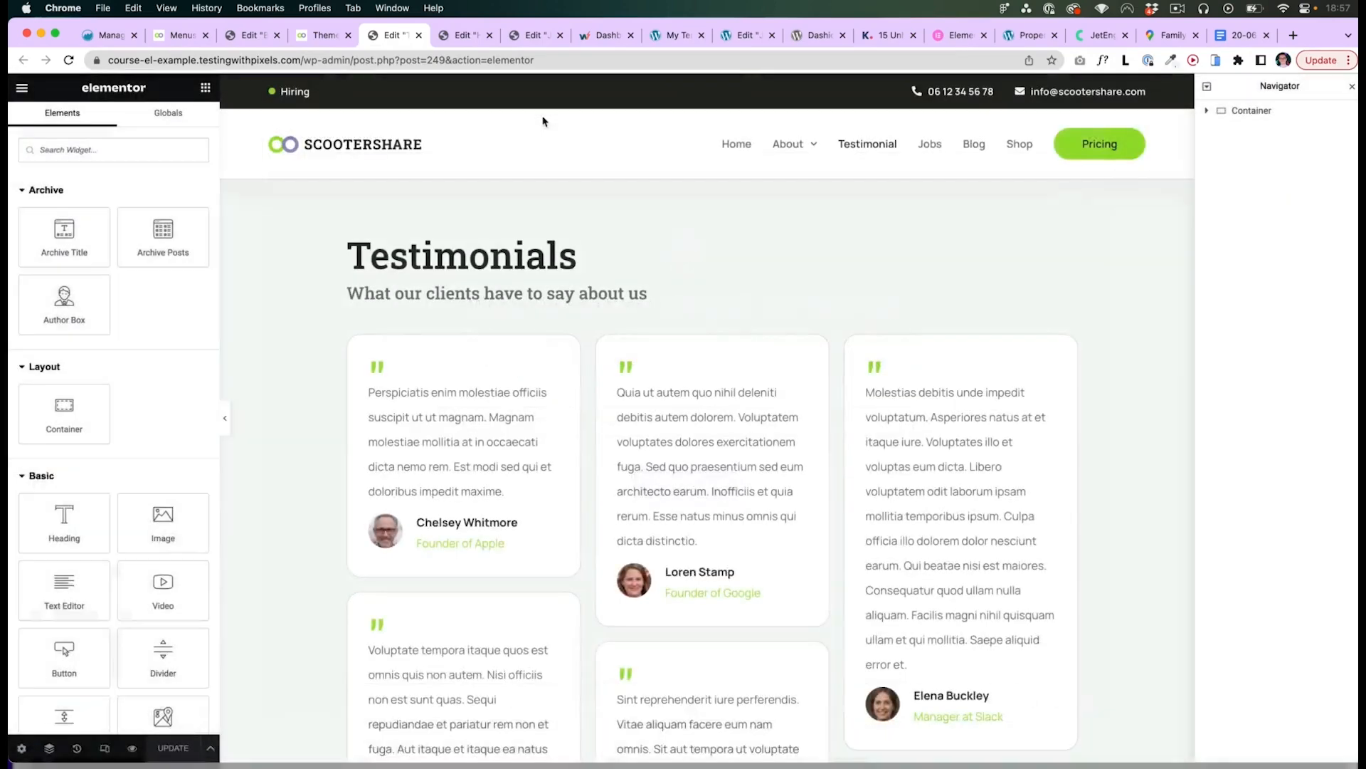
# - Review the display conditions of the Jobs archive v1 template
pyautogui.click(319, 41)
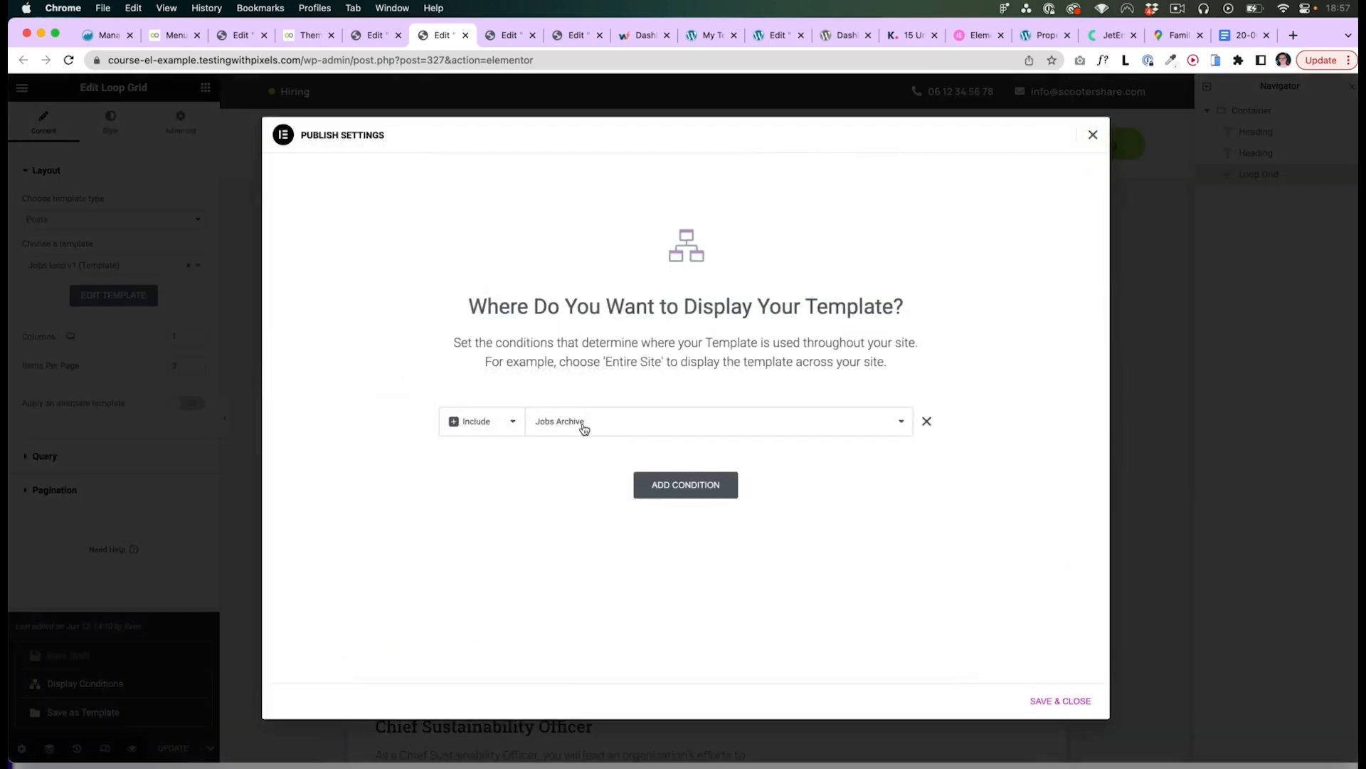
pyautogui.click(585, 427)
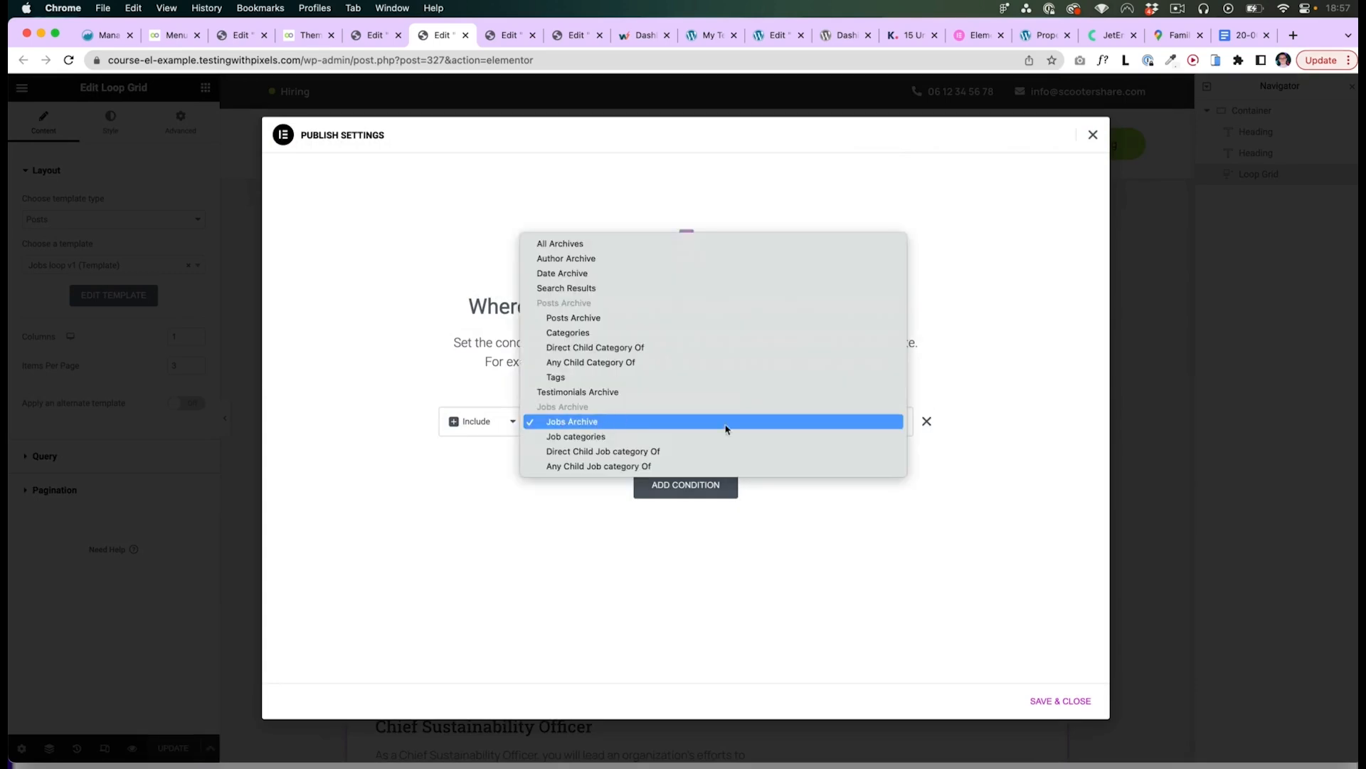
pyautogui.click(977, 424)
pyautogui.click(1093, 136)
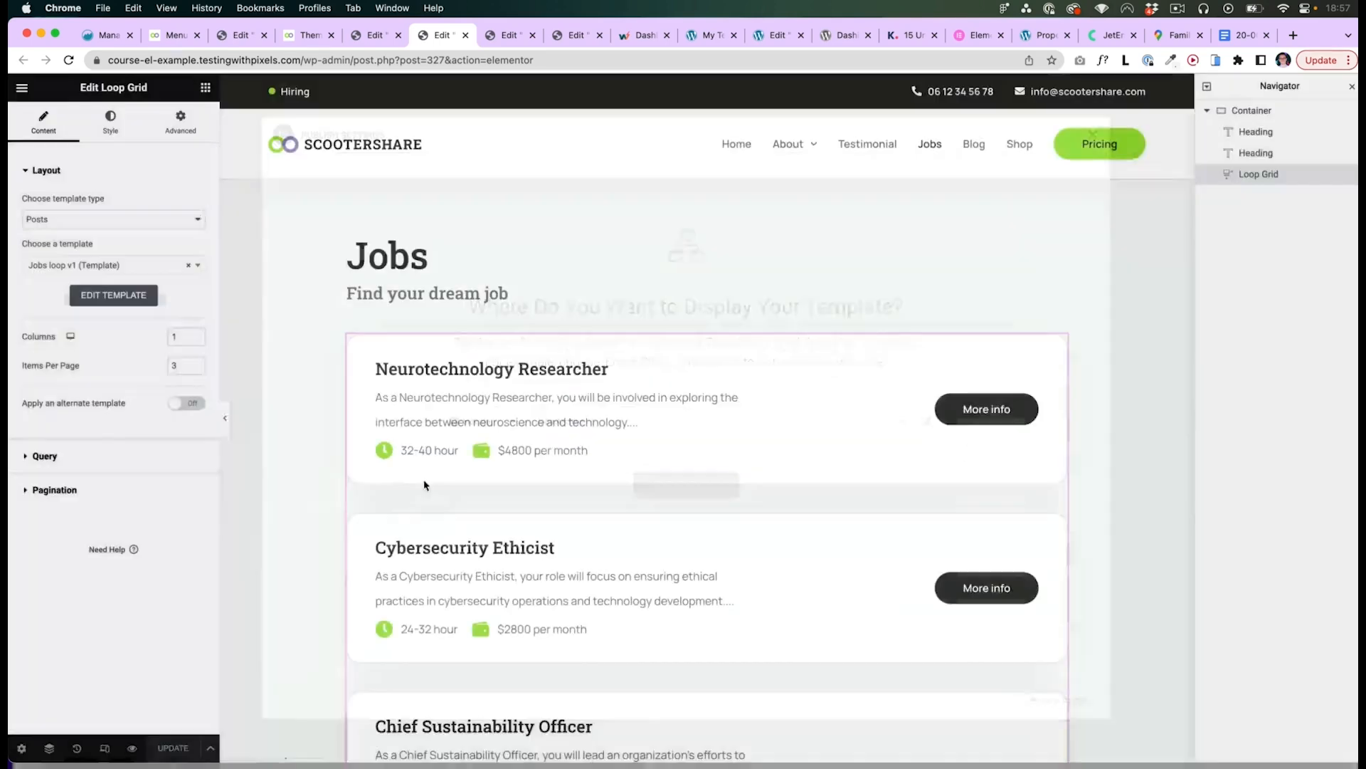
# - Inspect the query source options and display conditions of the Jobs archive loop grid
pyautogui.click(45, 457)
pyautogui.click(137, 245)
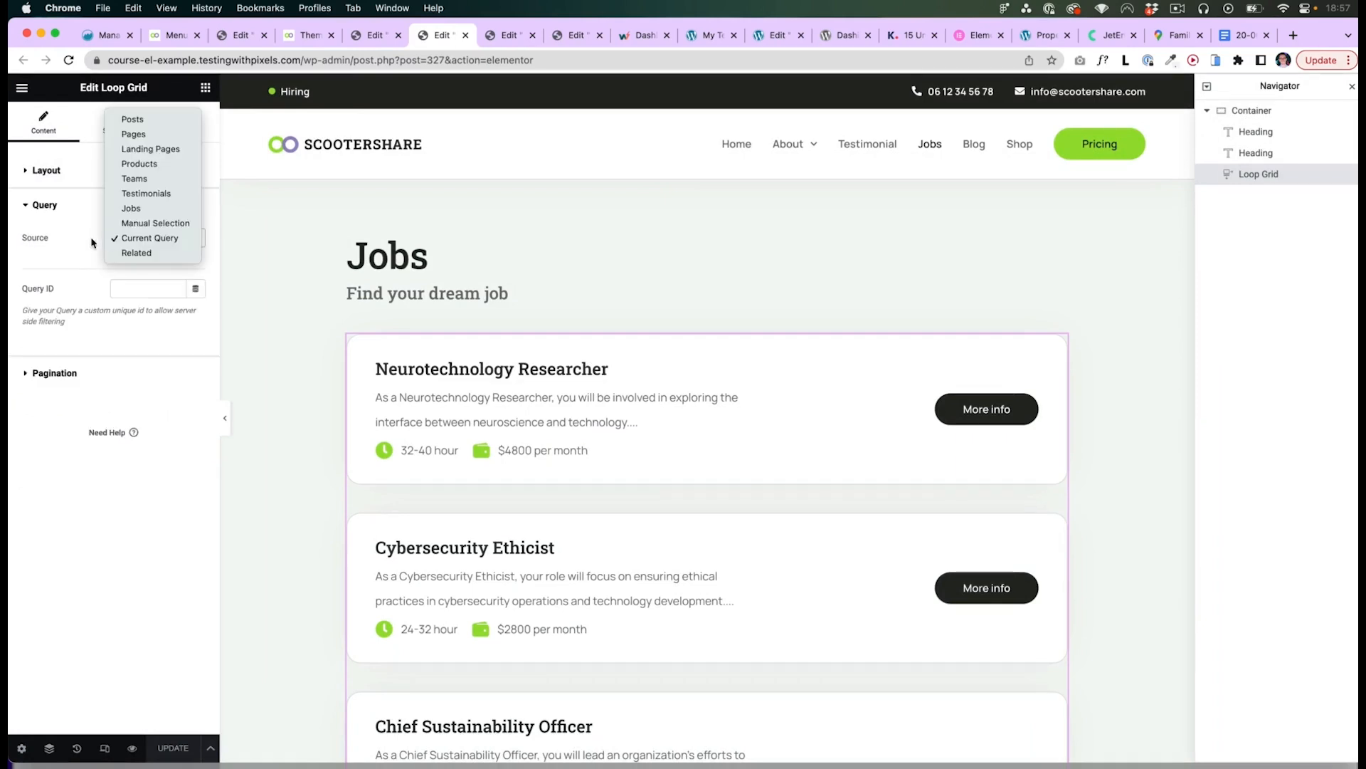
pyautogui.click(88, 240)
pyautogui.click(132, 244)
pyautogui.click(76, 242)
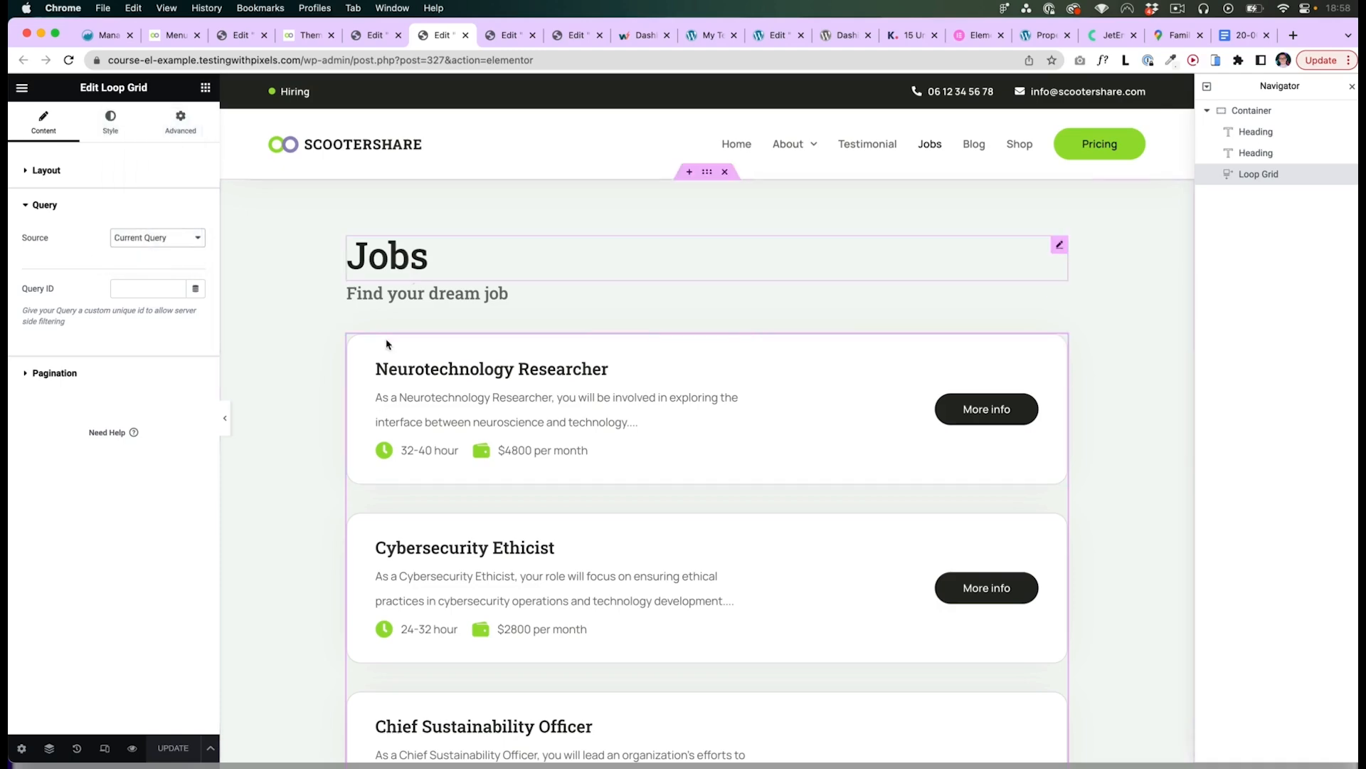
pyautogui.click(211, 747)
pyautogui.click(86, 683)
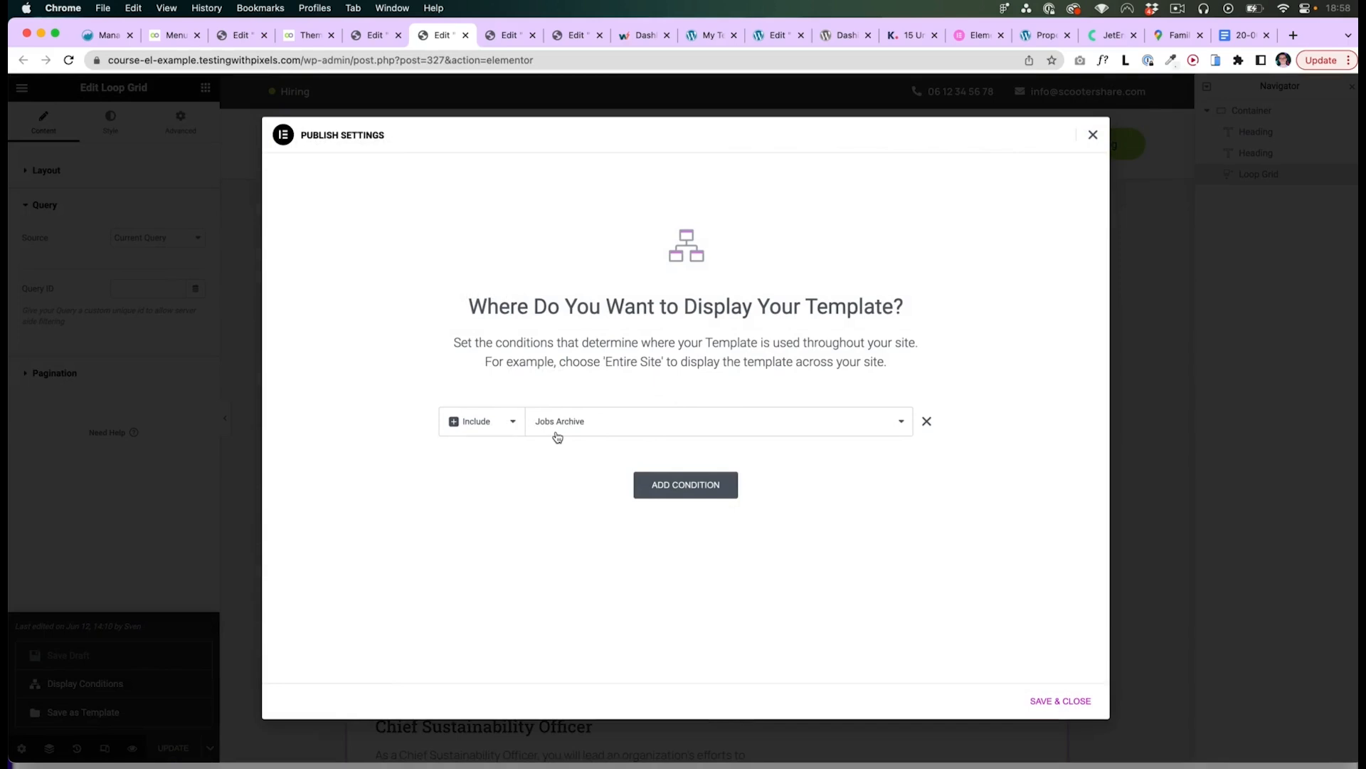
pyautogui.press('Escape')
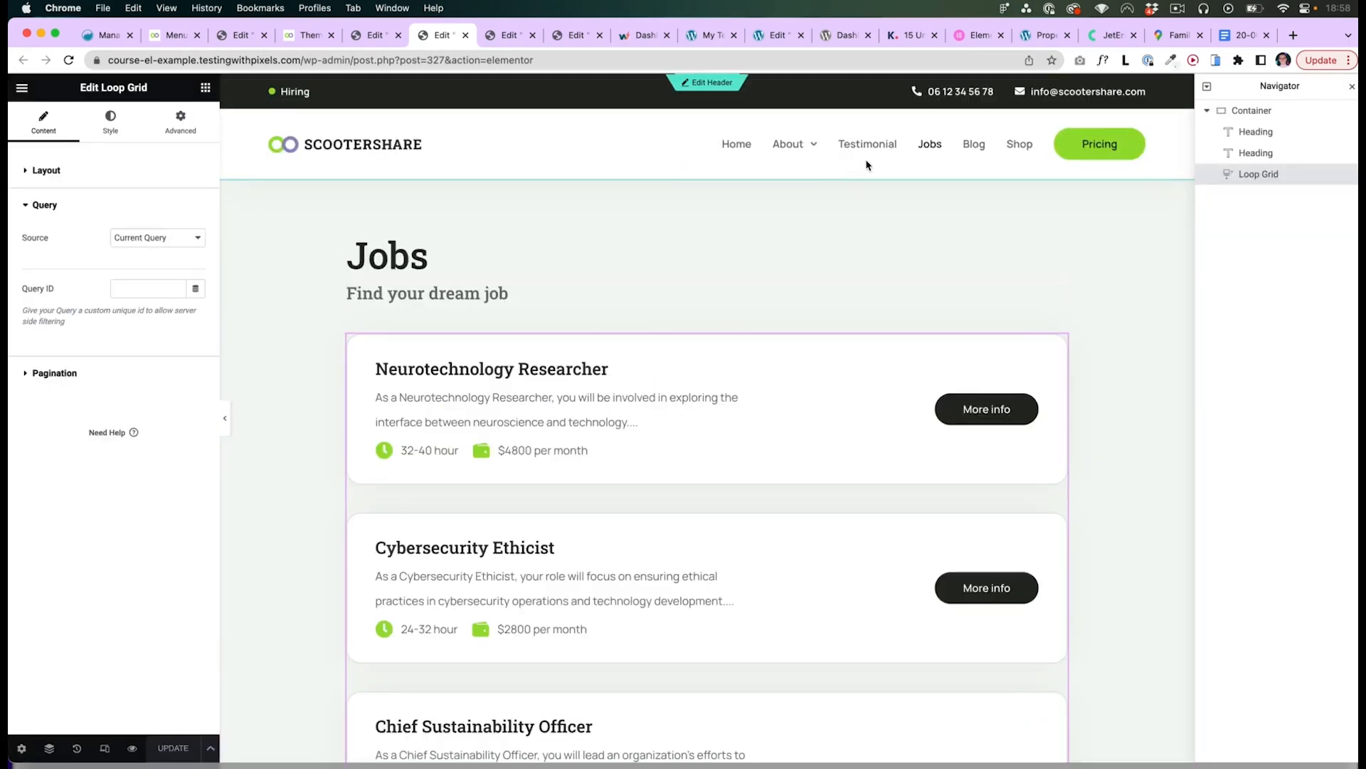
pyautogui.click(156, 237)
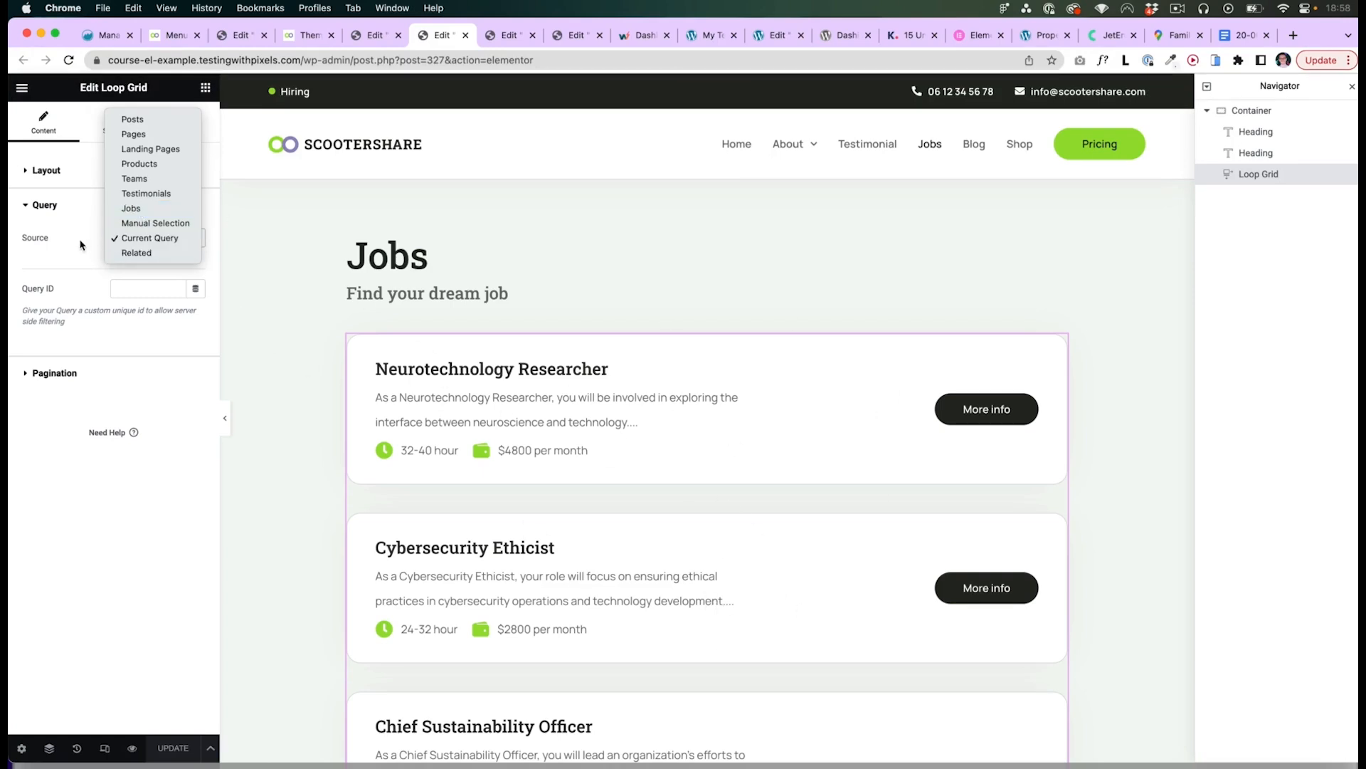
pyautogui.click(173, 242)
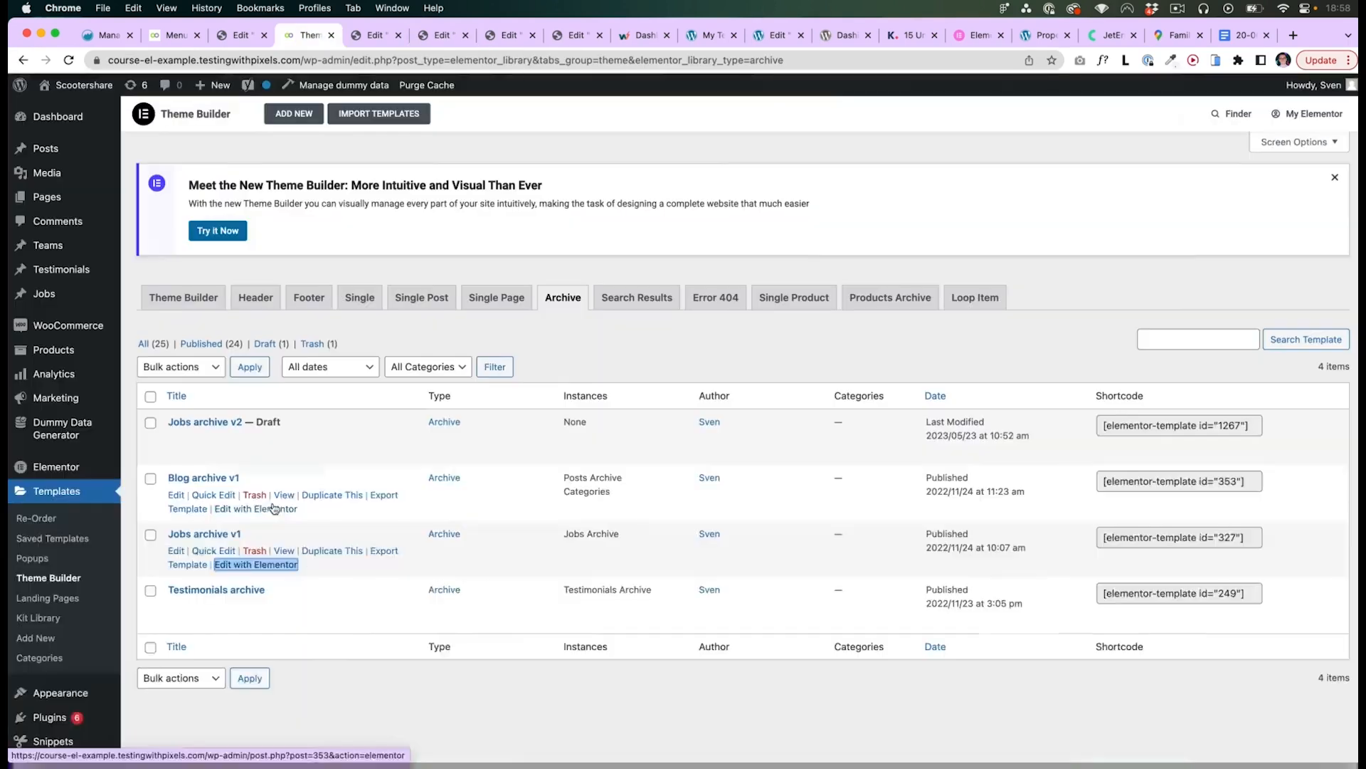
# - Open the Blog archive v1 template in Elementor in a new tab and select its loop grid
pyautogui.rightClick(274, 511)
pyautogui.click(322, 445)
pyautogui.hotkey('ctrl', 'Tab')
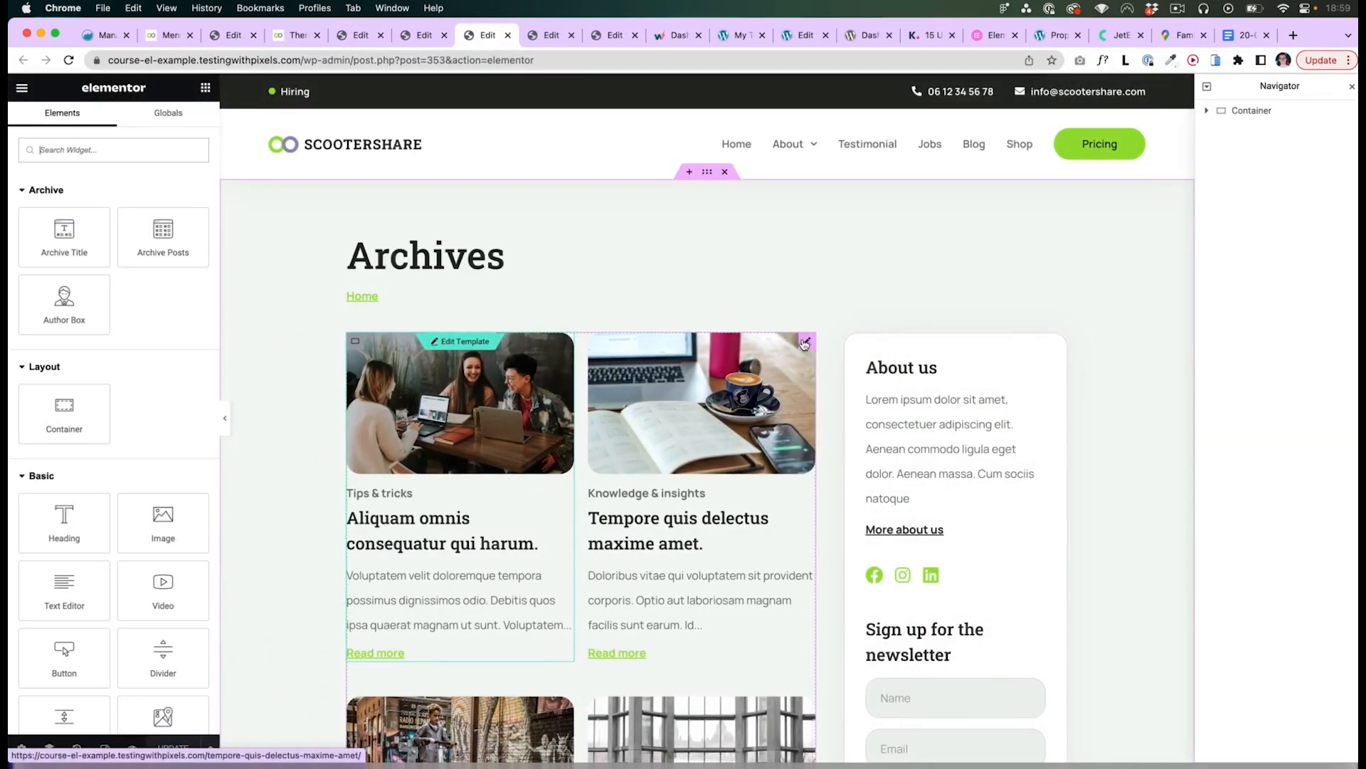
pyautogui.click(809, 344)
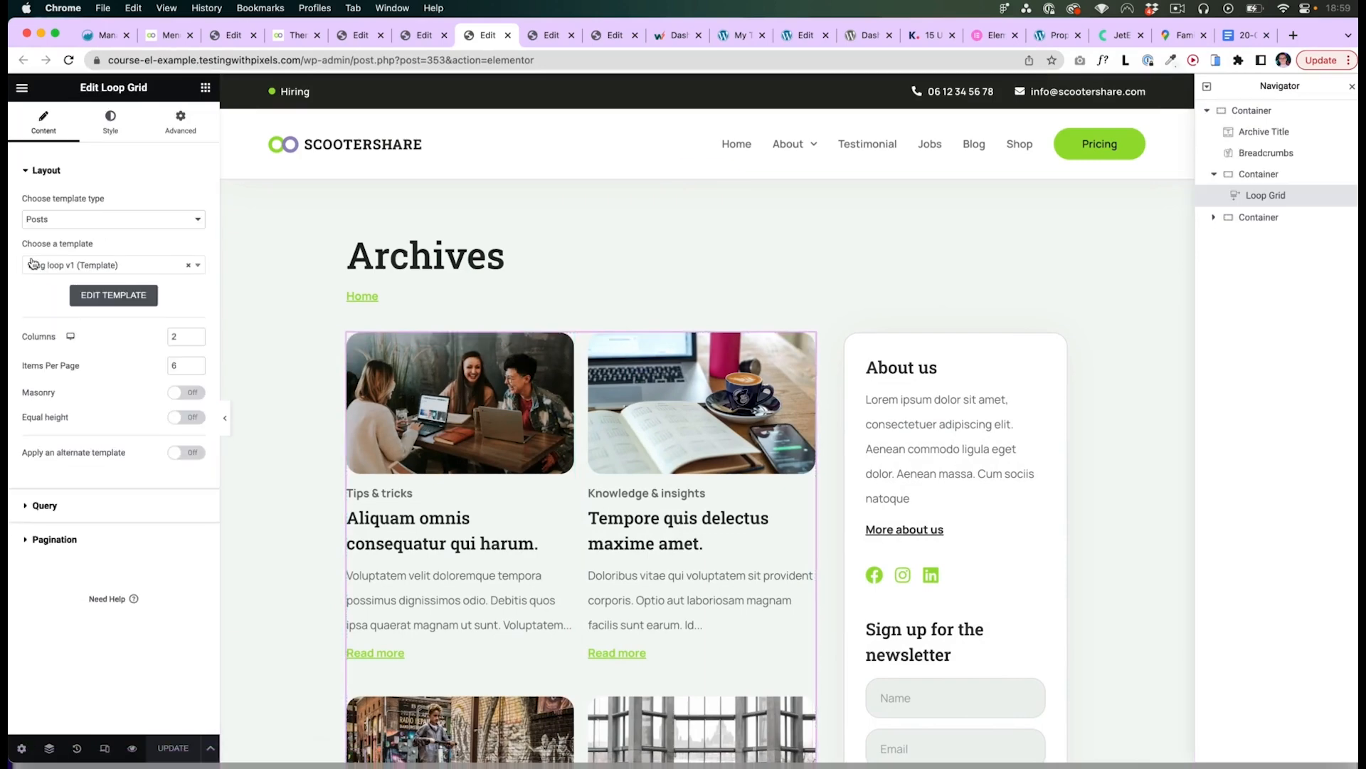
# - Set the loop grid's query source to Posts and update the template
pyautogui.click(45, 506)
pyautogui.click(144, 237)
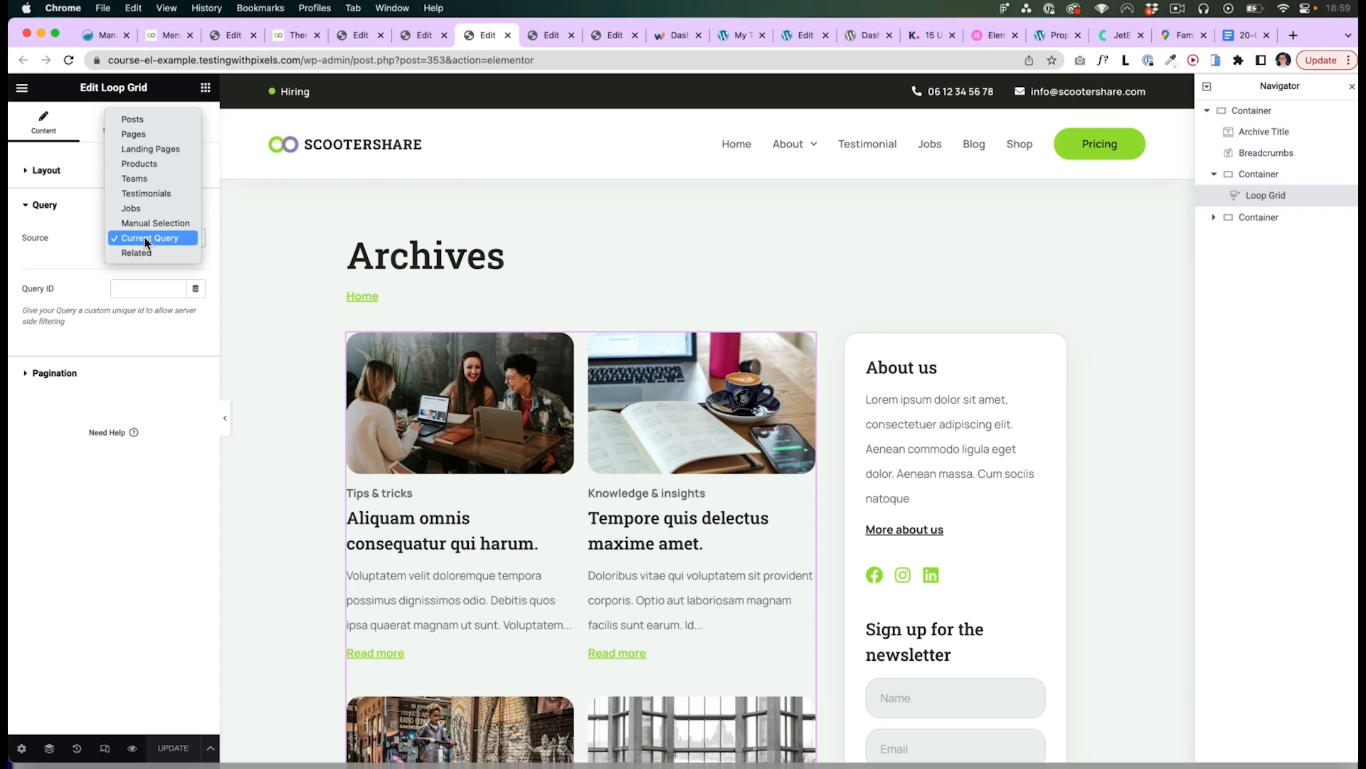
pyautogui.click(144, 121)
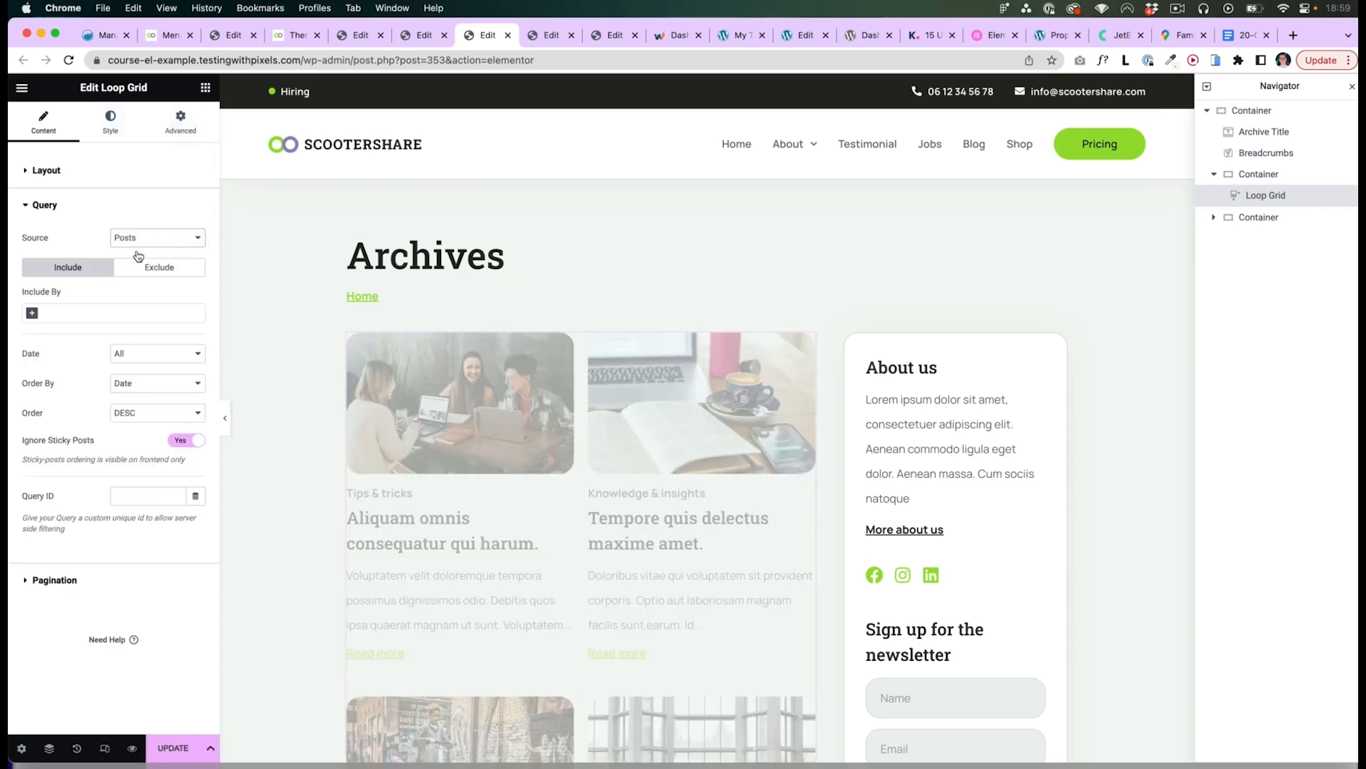
pyautogui.click(173, 748)
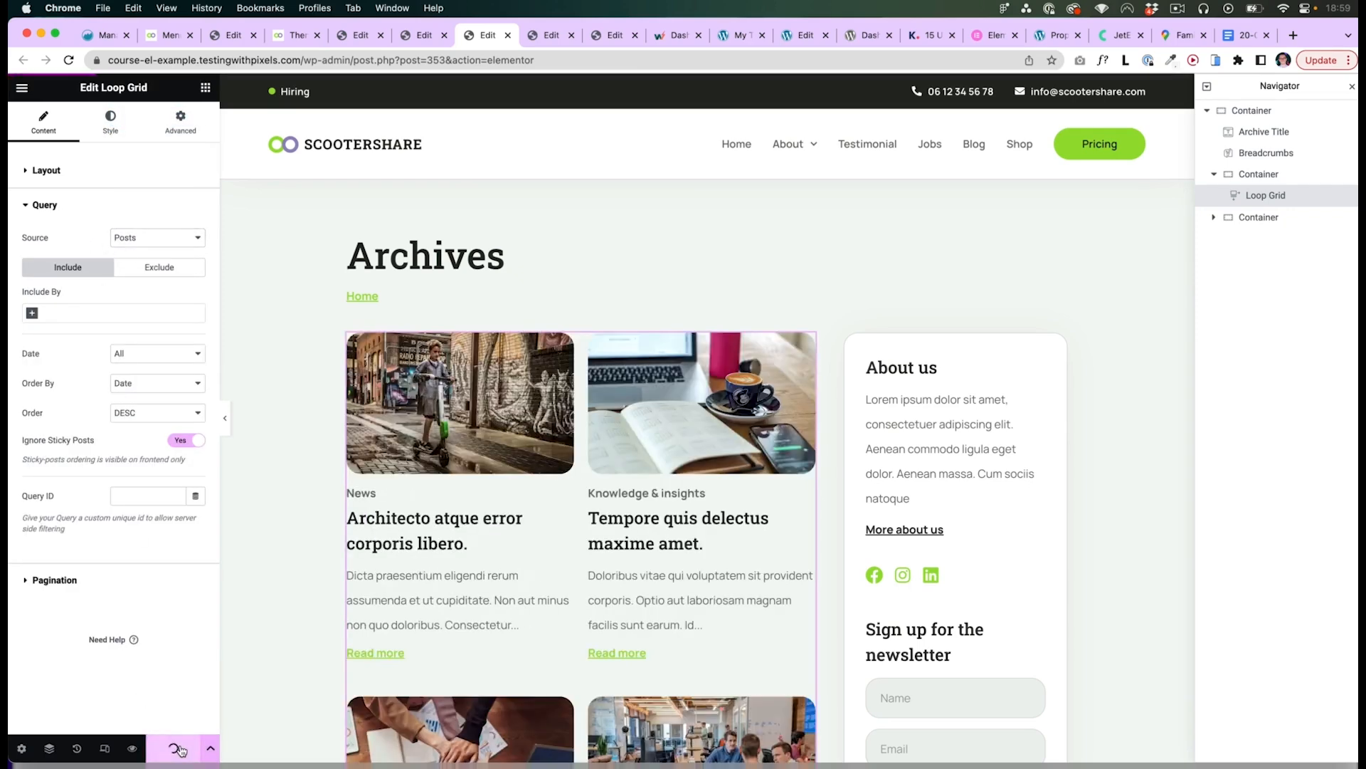
# - View the blog category archive pages on the front end
pyautogui.click(292, 36)
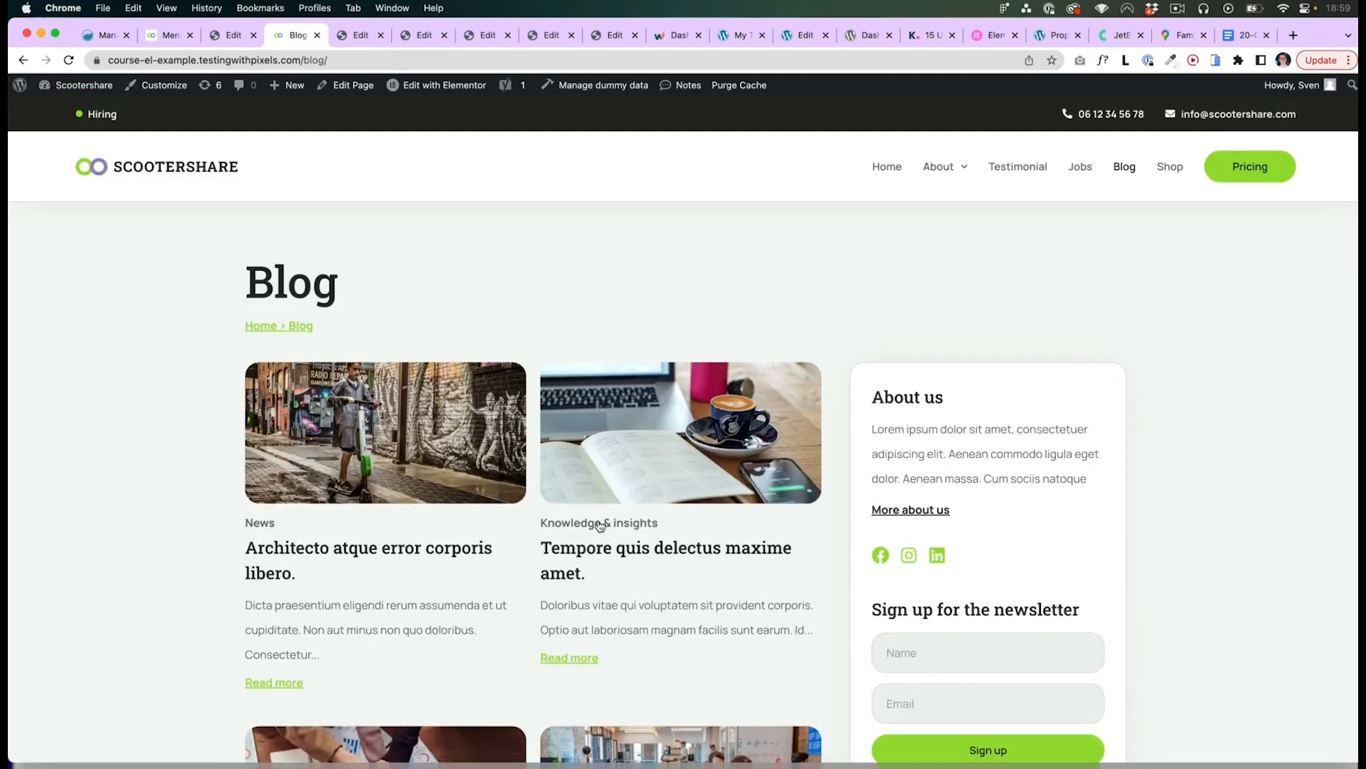
pyautogui.click(600, 523)
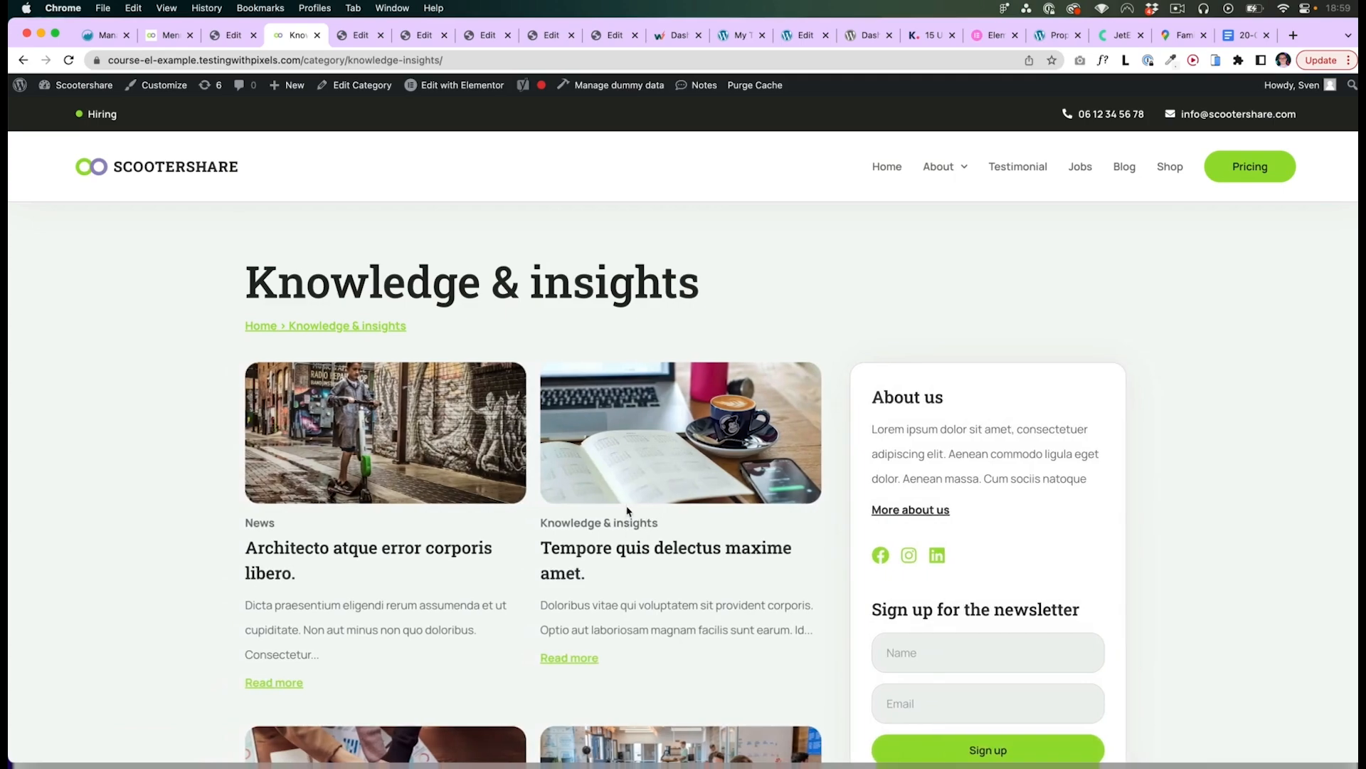
pyautogui.scroll(-4, 625, 509)
pyautogui.click(564, 633)
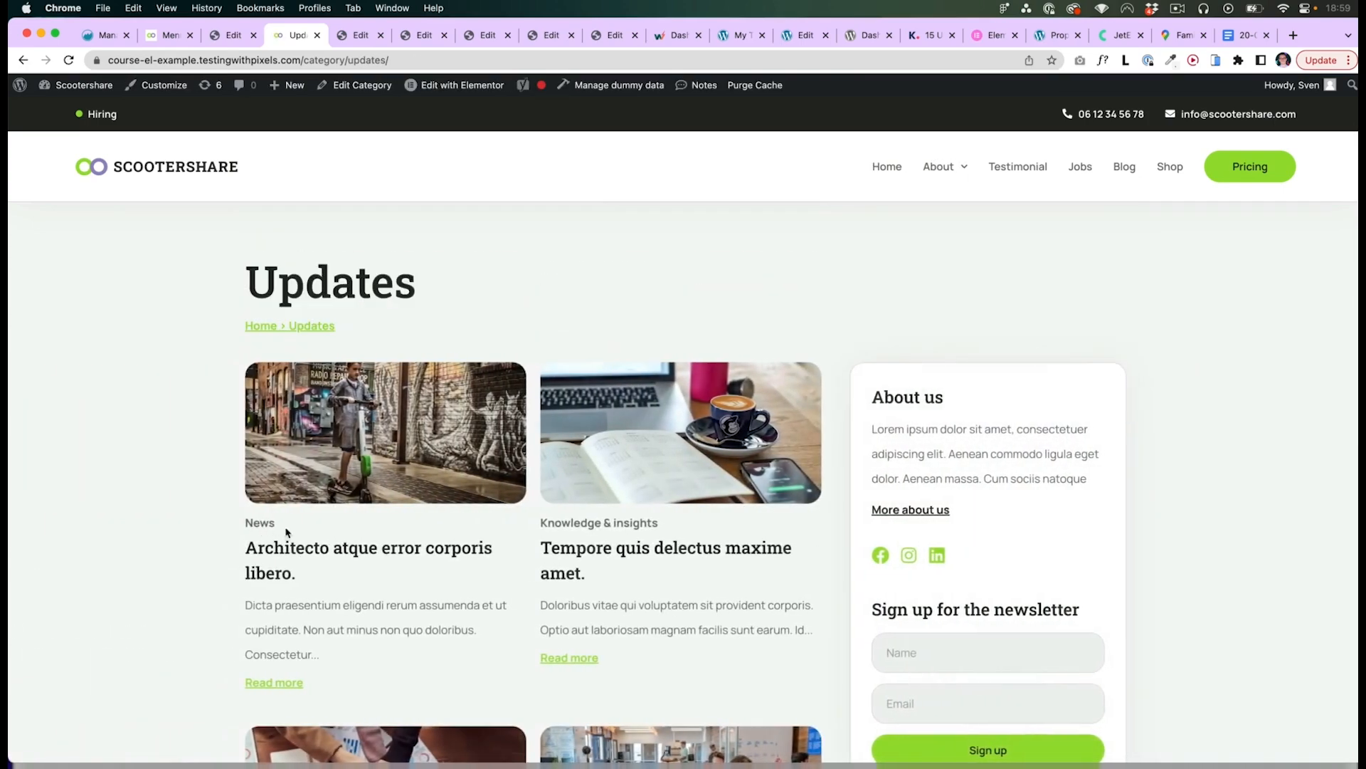
# - Set the Blog archive loop grid's query source back to Current Query
pyautogui.hotkey('ctrl', 'shift', 'Tab')
pyautogui.click(809, 343)
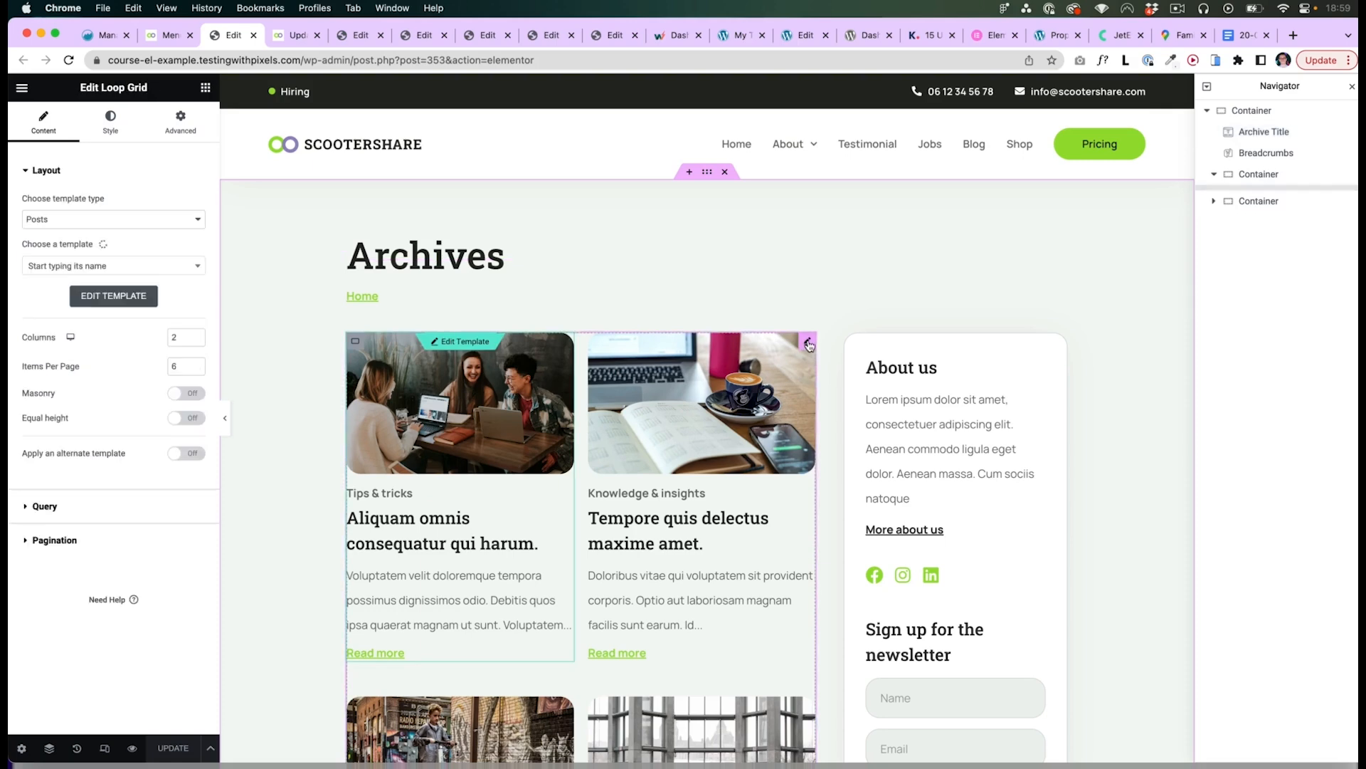
pyautogui.click(64, 507)
pyautogui.click(145, 242)
pyautogui.click(111, 238)
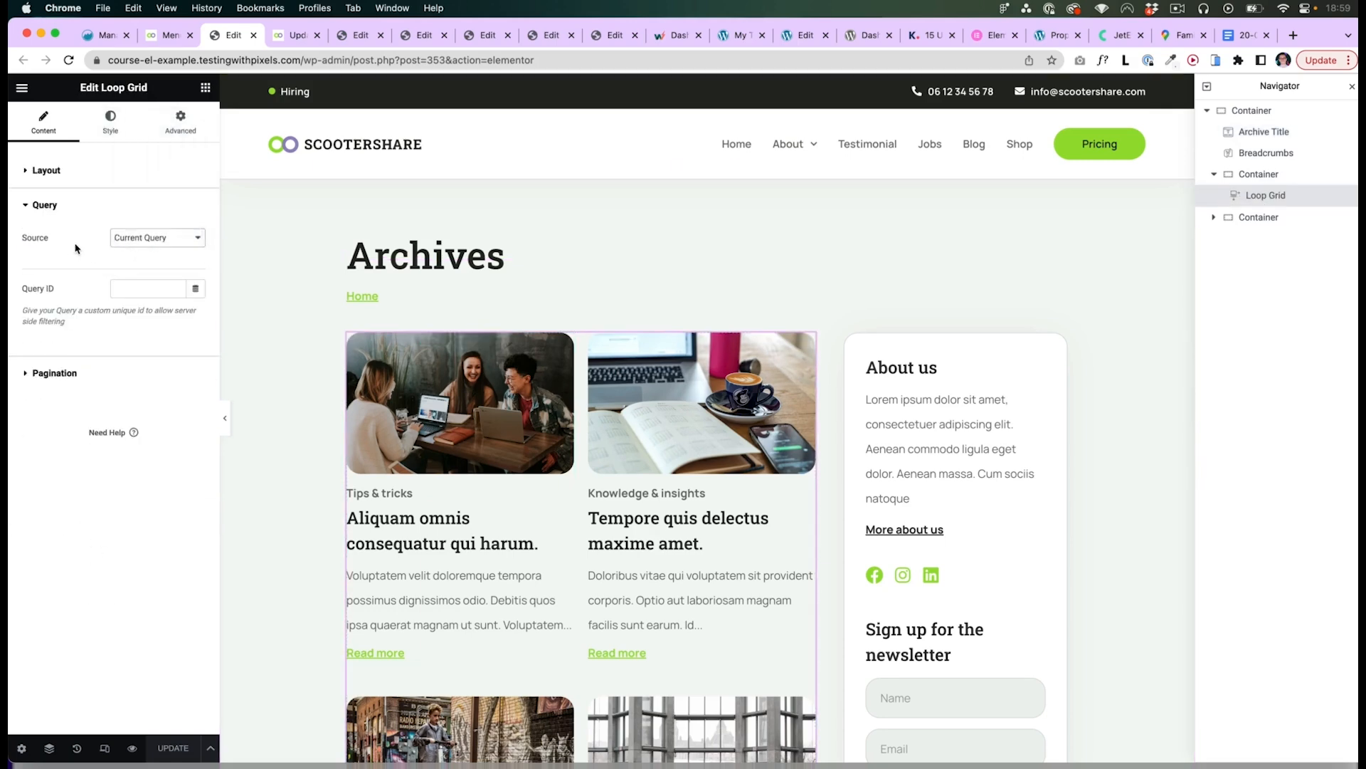
# - Browse the Updates category, Testimonial, Jobs and Home pages on the front end
pyautogui.hotkey('ctrl', 'Tab')
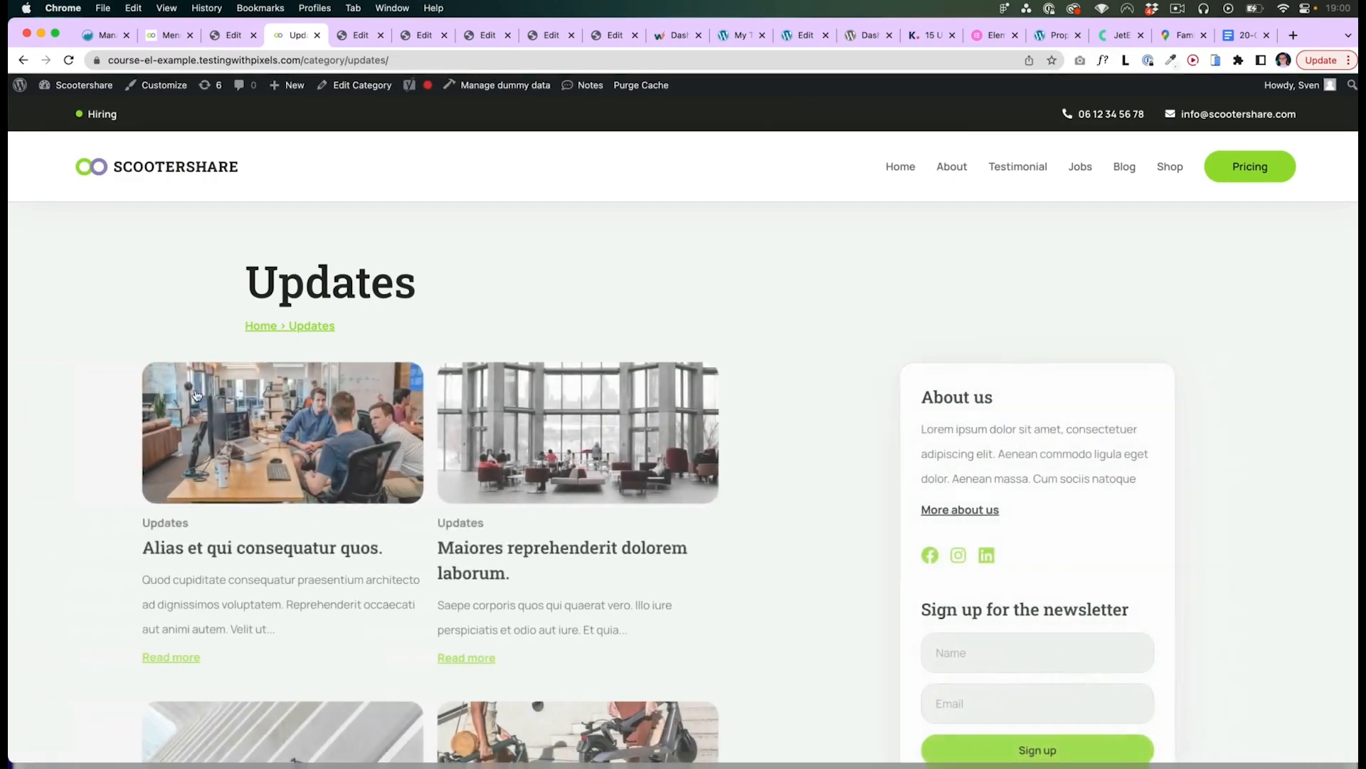
pyautogui.scroll(-2, 527, 553)
pyautogui.scroll(-5, 526, 553)
pyautogui.scroll(7, 536, 552)
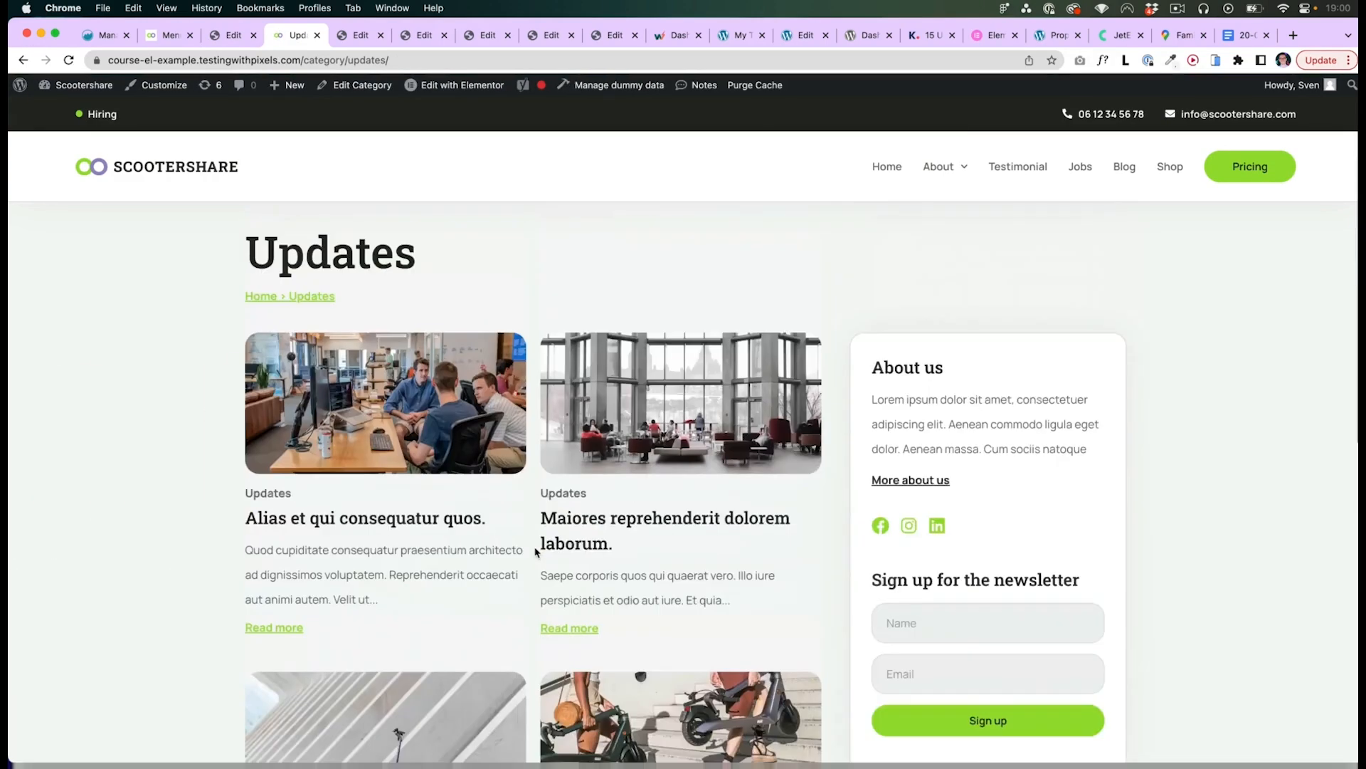
pyautogui.moveTo(251, 287); pyautogui.dragTo(425, 289)
pyautogui.click(427, 296)
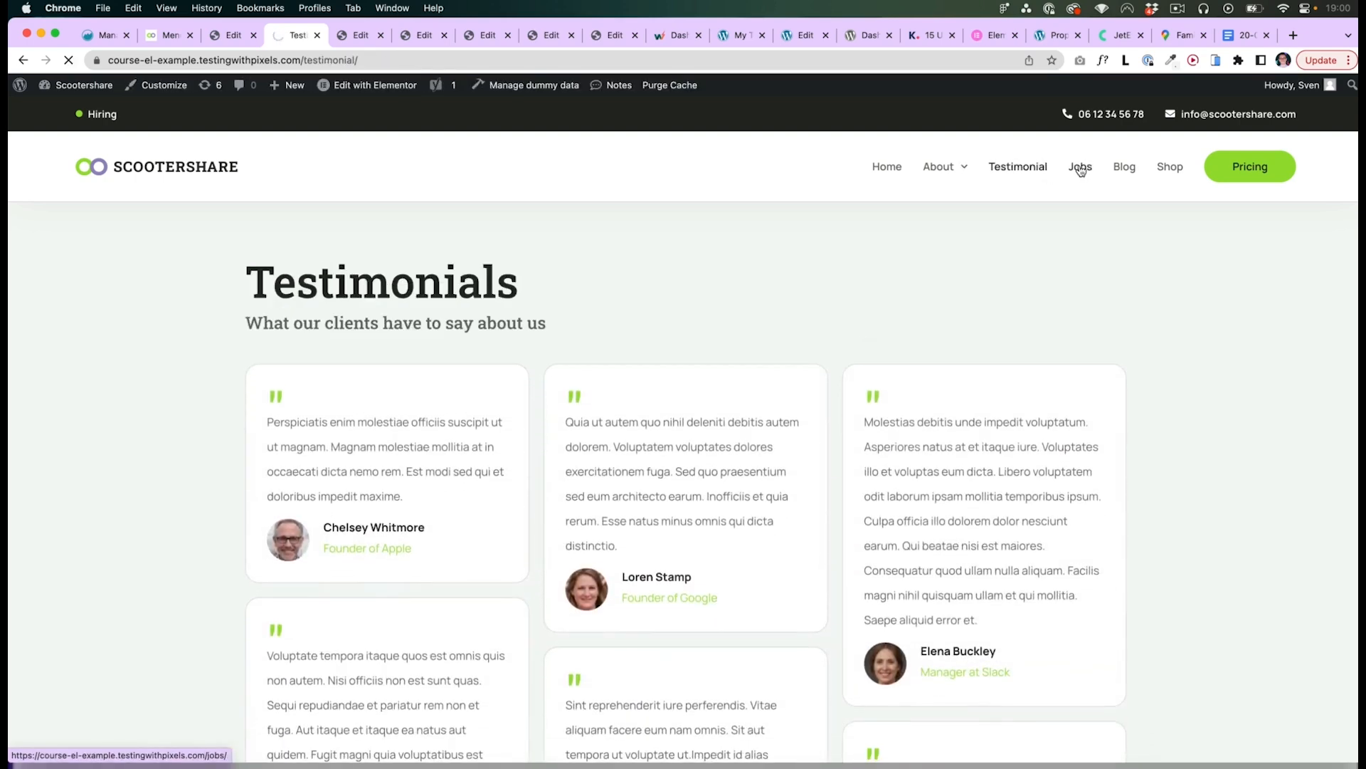
pyautogui.scroll(-2, 311, 470)
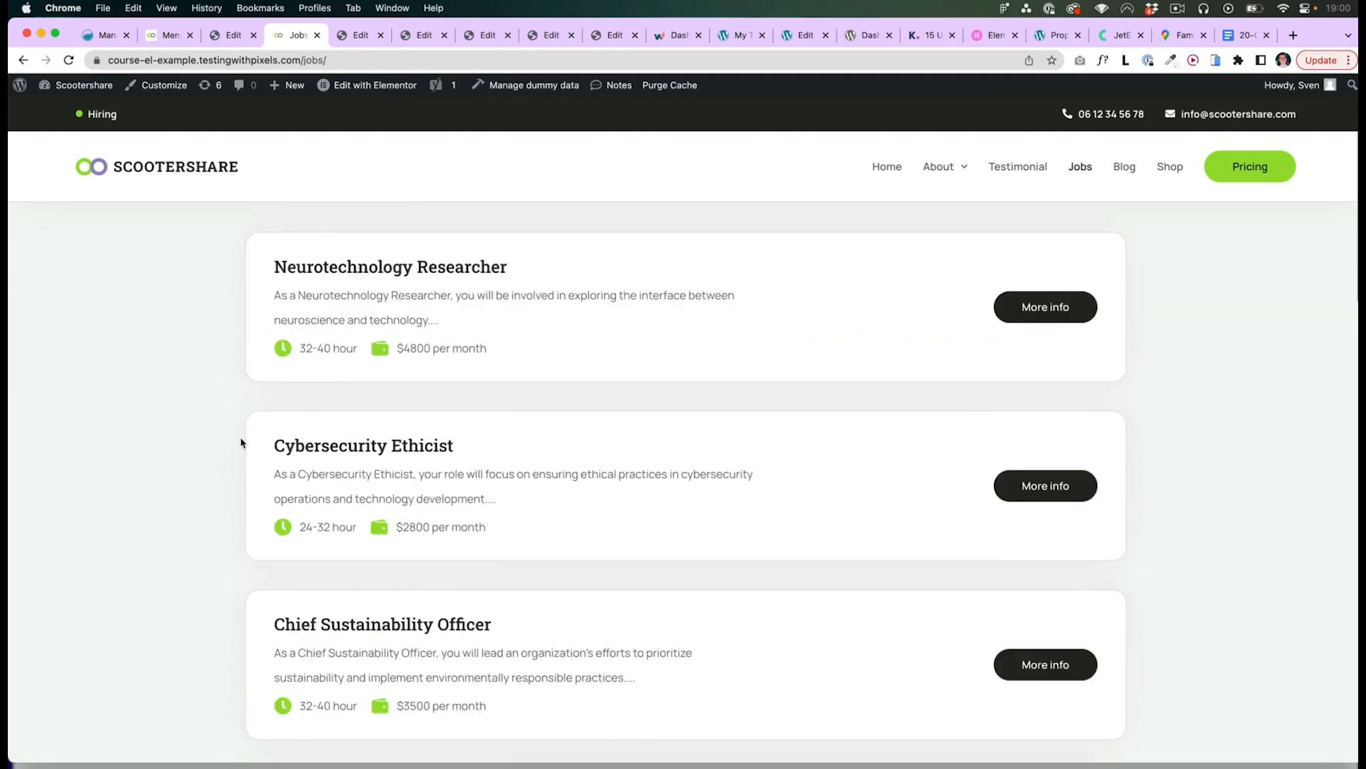
pyautogui.scroll(-17, 235, 441)
pyautogui.scroll(-5, 229, 437)
pyautogui.scroll(20, 228, 435)
pyautogui.click(885, 168)
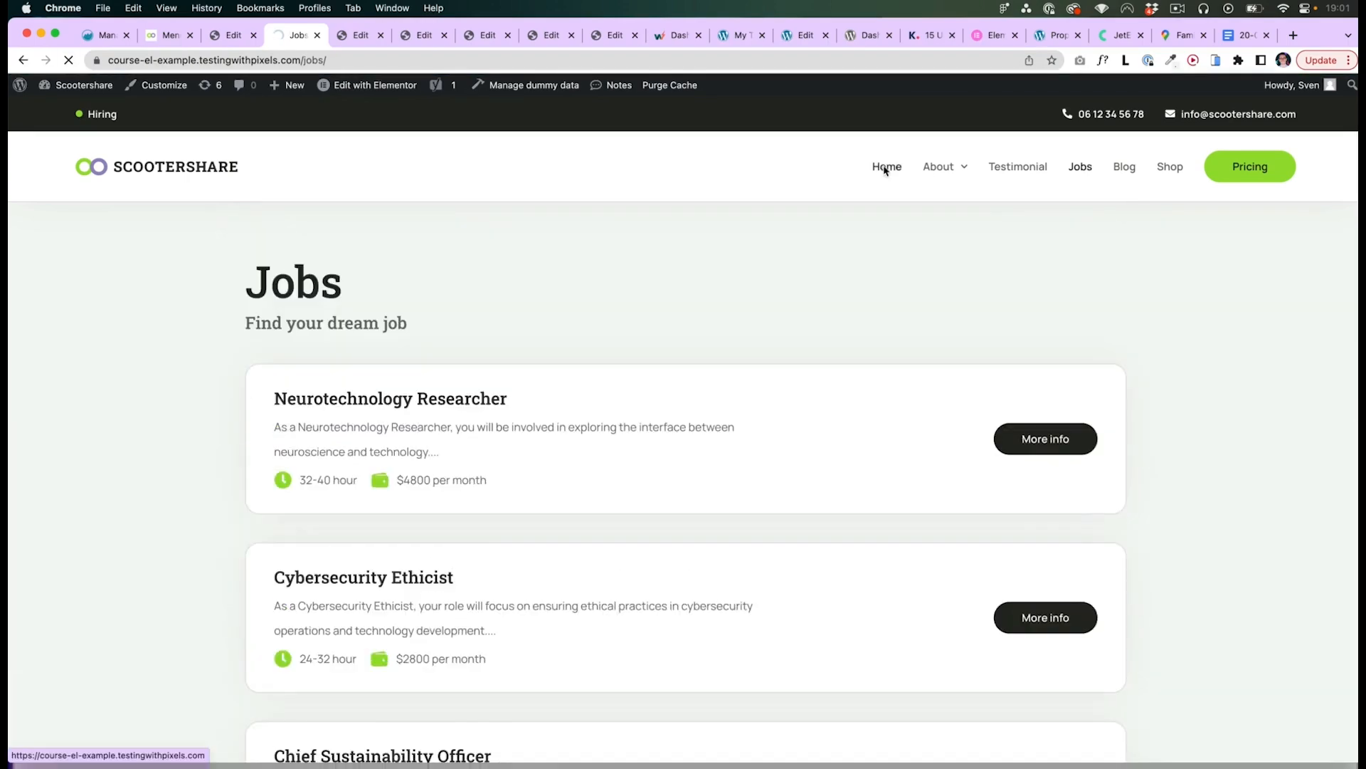
pyautogui.scroll(-15, 830, 301)
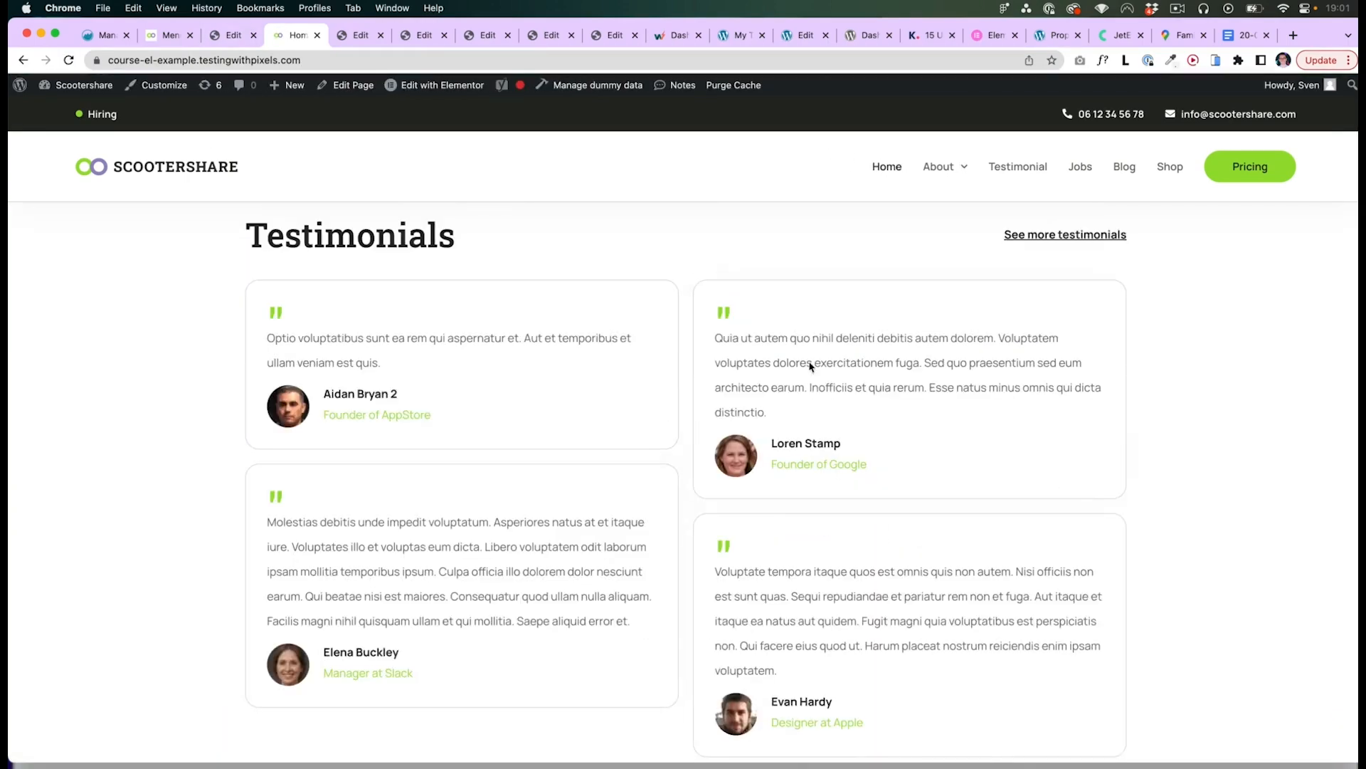
pyautogui.scroll(1, 376, 331)
# - Remove the Categories display condition from the Blog archive template, keeping Posts Archive, and save
pyautogui.hotkey('ctrl', 'shift', 'Tab')
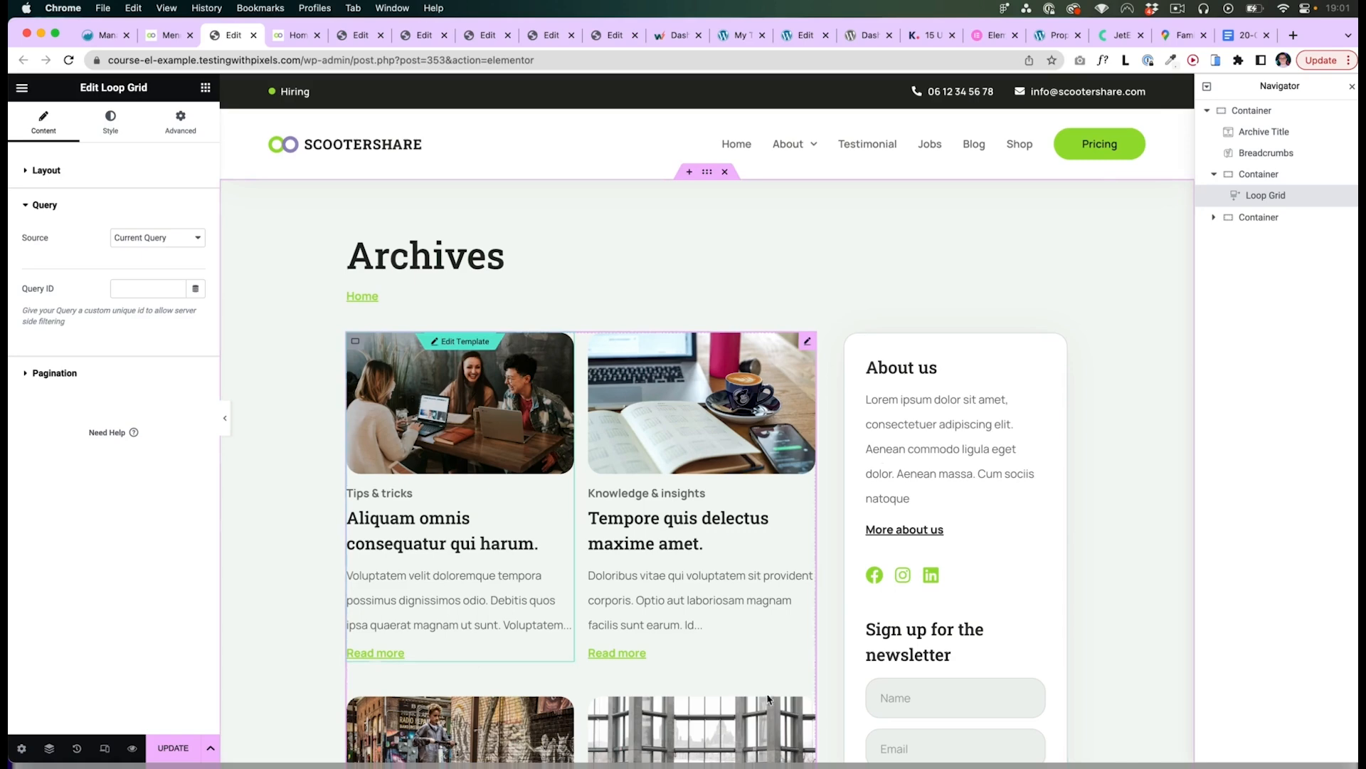
pyautogui.scroll(-1, 350, 534)
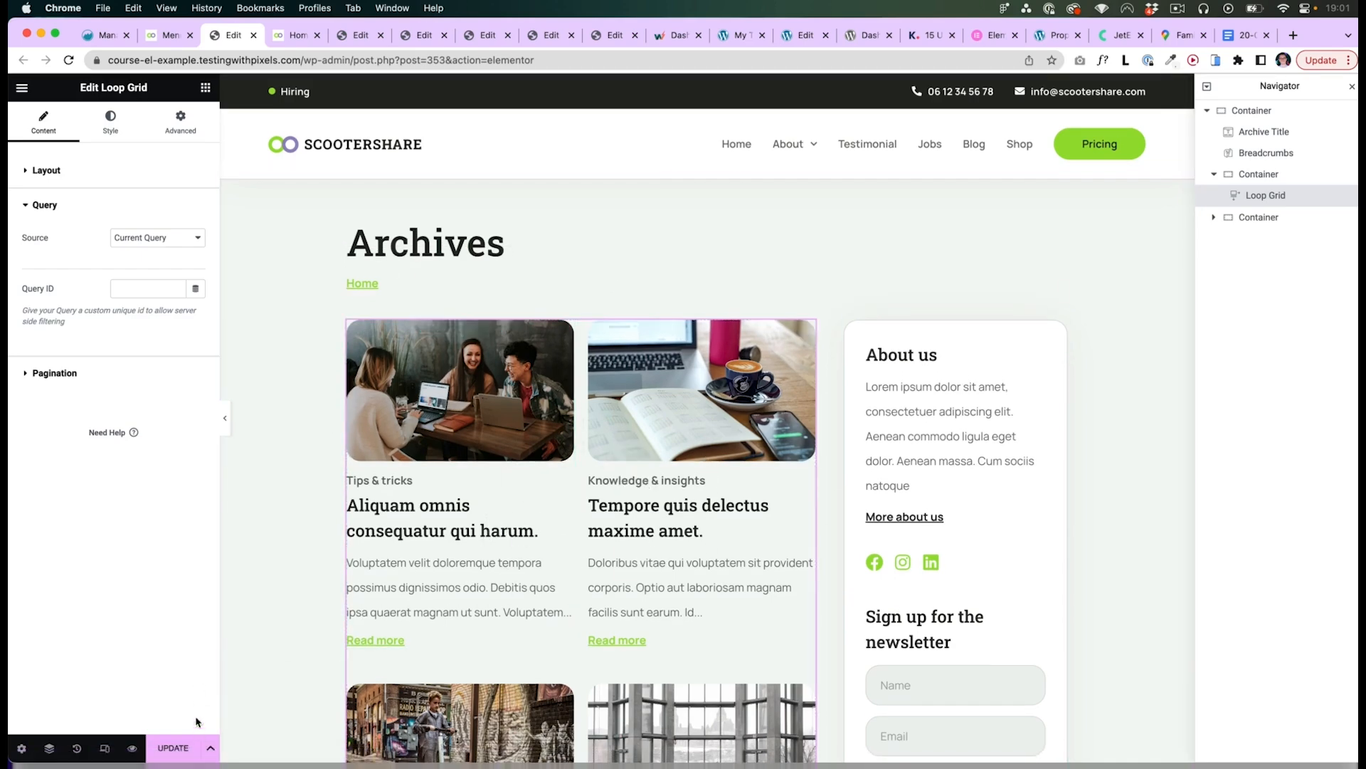
pyautogui.click(211, 747)
pyautogui.click(103, 684)
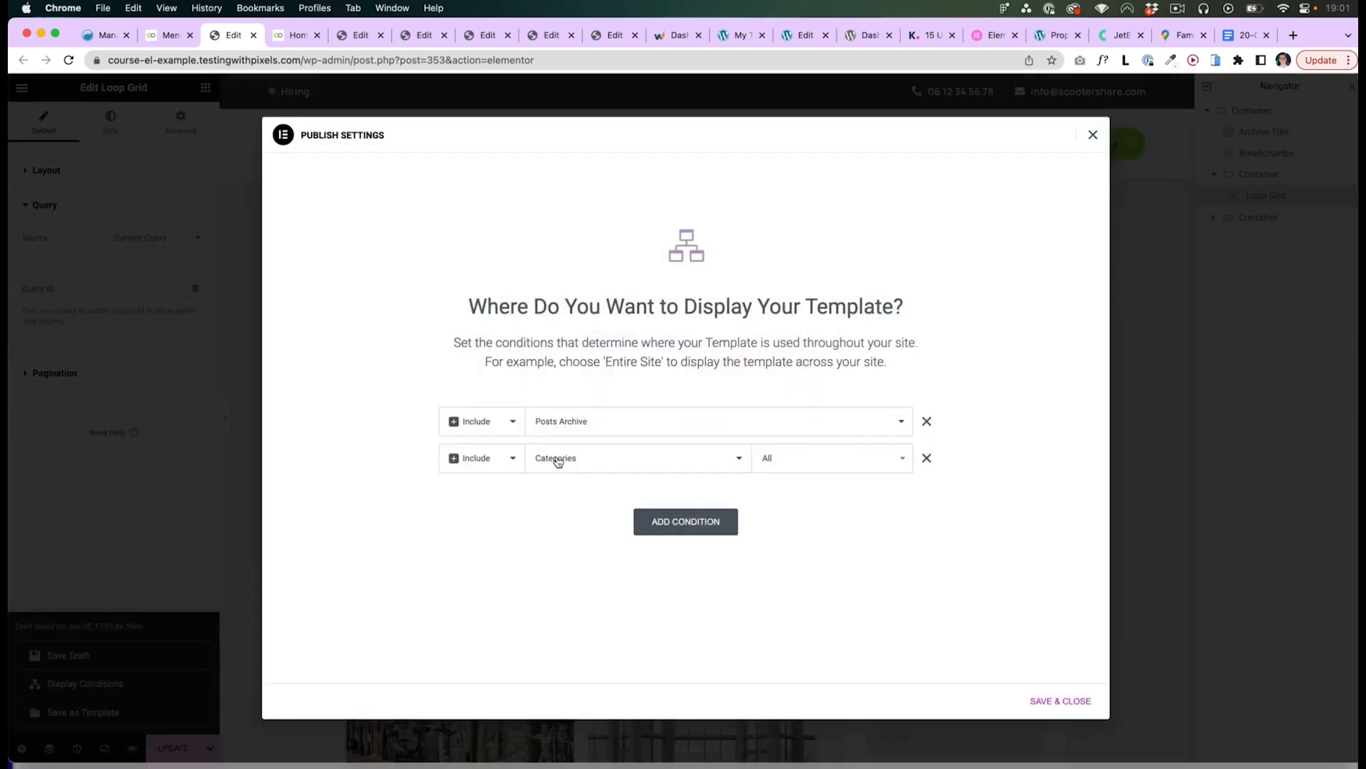
pyautogui.click(928, 459)
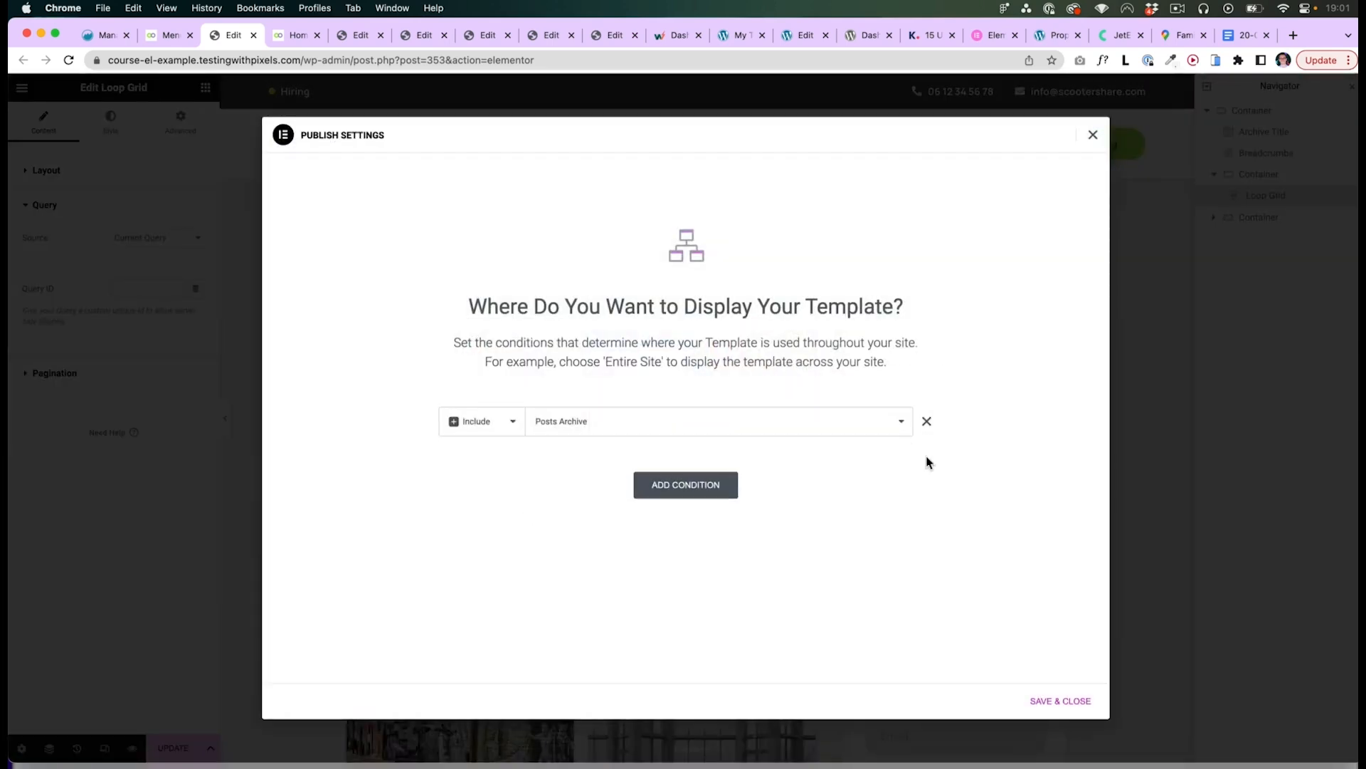
pyautogui.click(590, 425)
pyautogui.click(582, 426)
pyautogui.click(1059, 701)
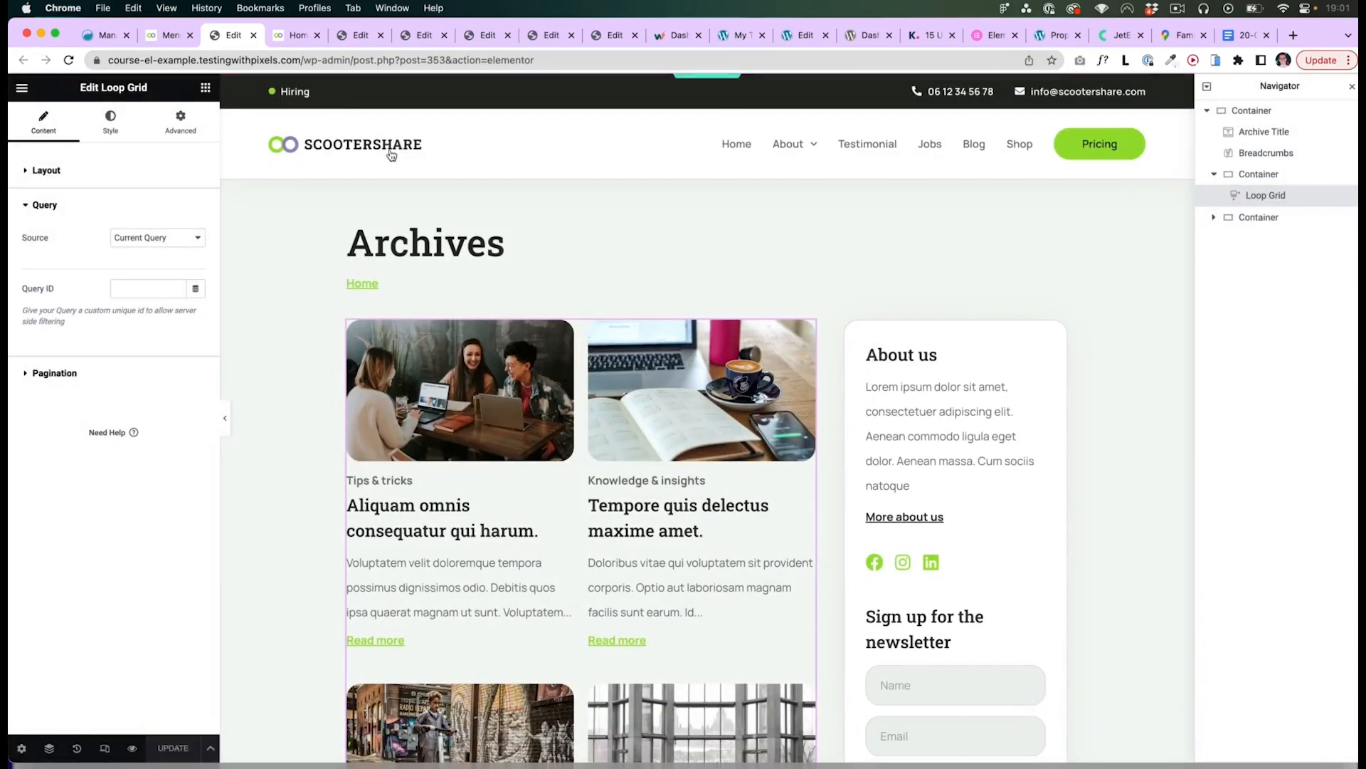
# - Reload the site's home page on the front end
pyautogui.click(292, 38)
pyautogui.press('super+r')
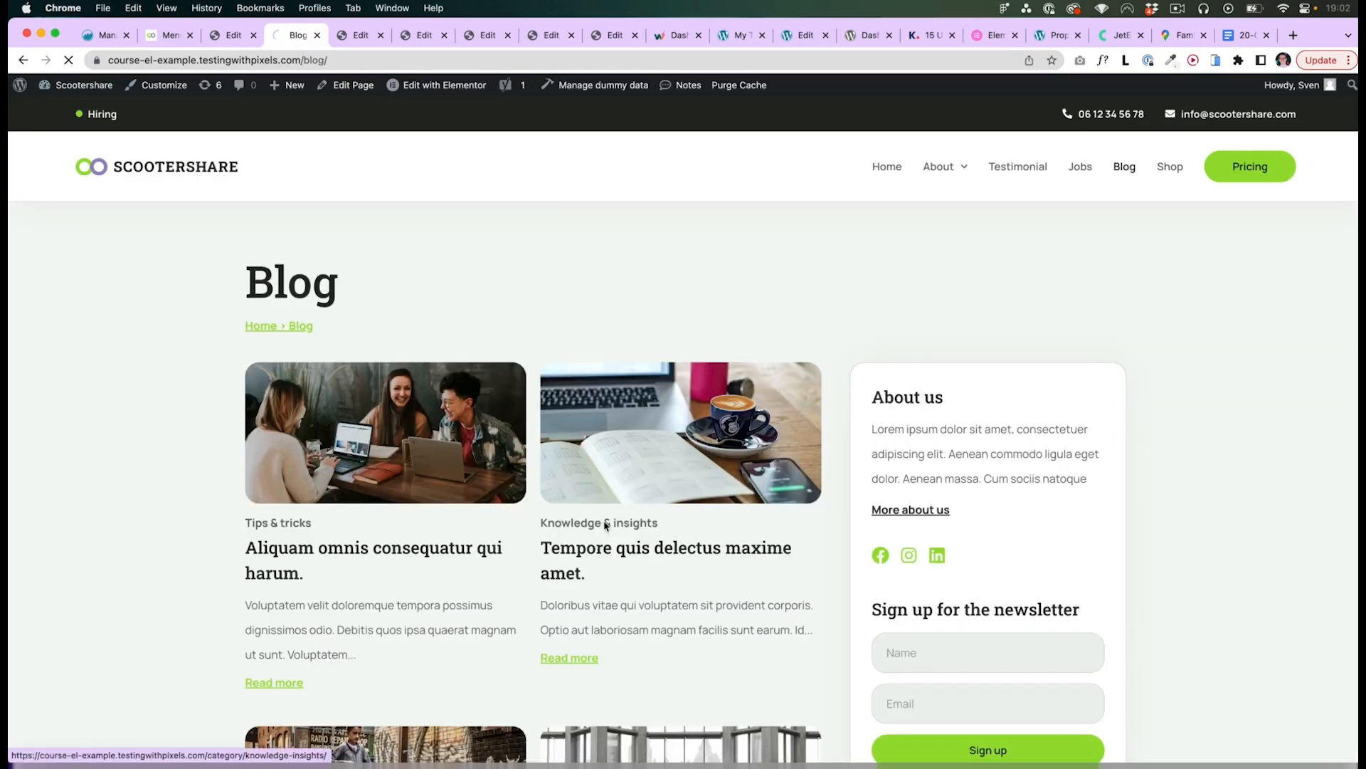
# - Open and scroll through the Knowledge & insights category archive on the front end
pyautogui.click(606, 525)
pyautogui.scroll(-6, 278, 487)
pyautogui.scroll(-15, 269, 484)
pyautogui.scroll(20, 269, 485)
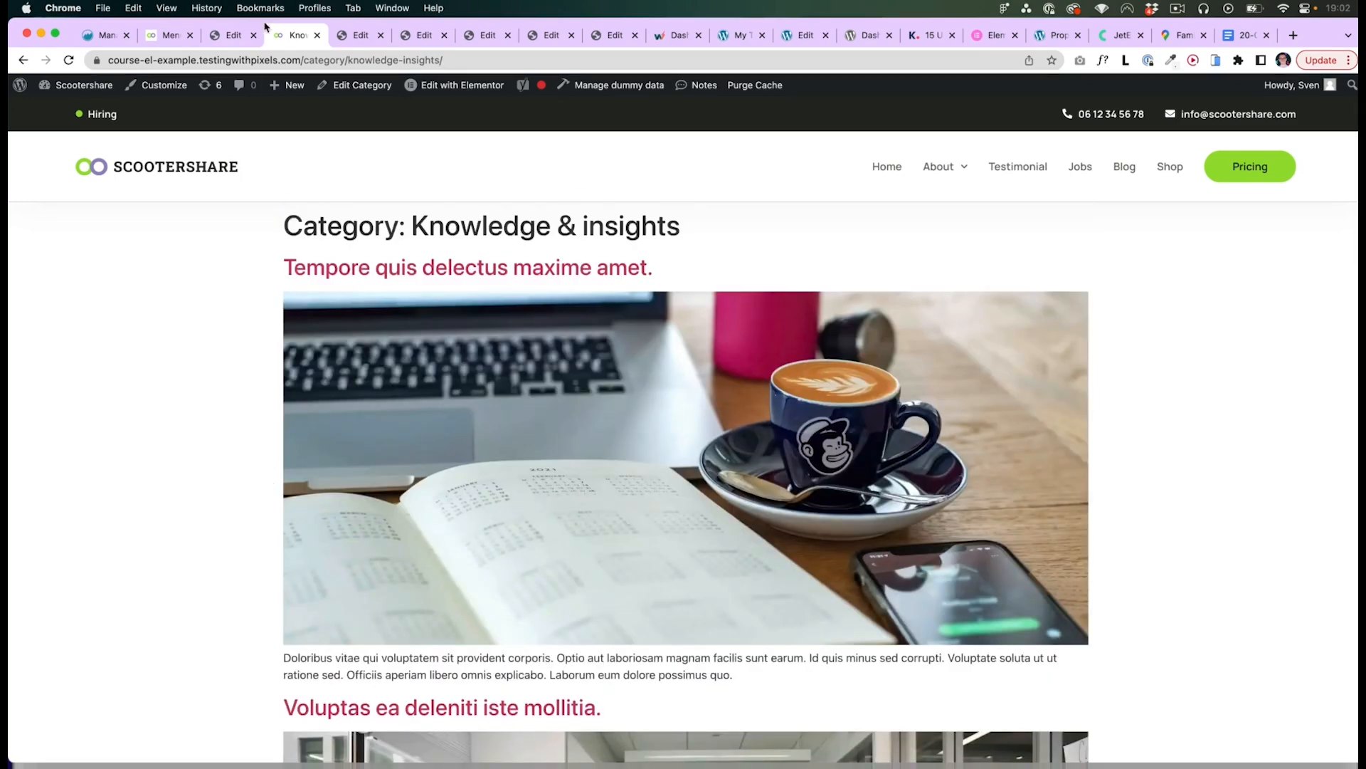
# - Add an Include Categories (All) display condition to the Blog archive template alongside Posts Archive, and save
pyautogui.click(234, 35)
pyautogui.click(210, 747)
pyautogui.click(78, 683)
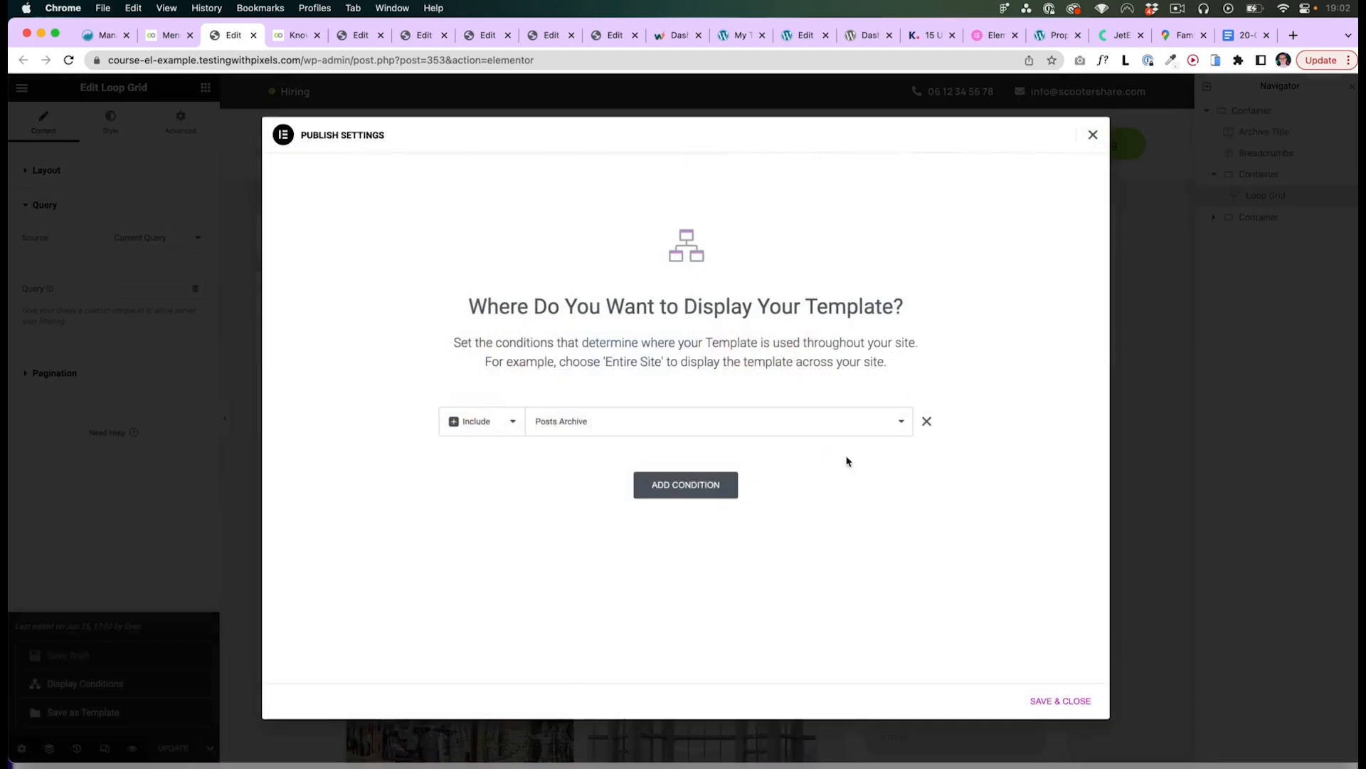
pyautogui.click(665, 486)
pyautogui.click(582, 467)
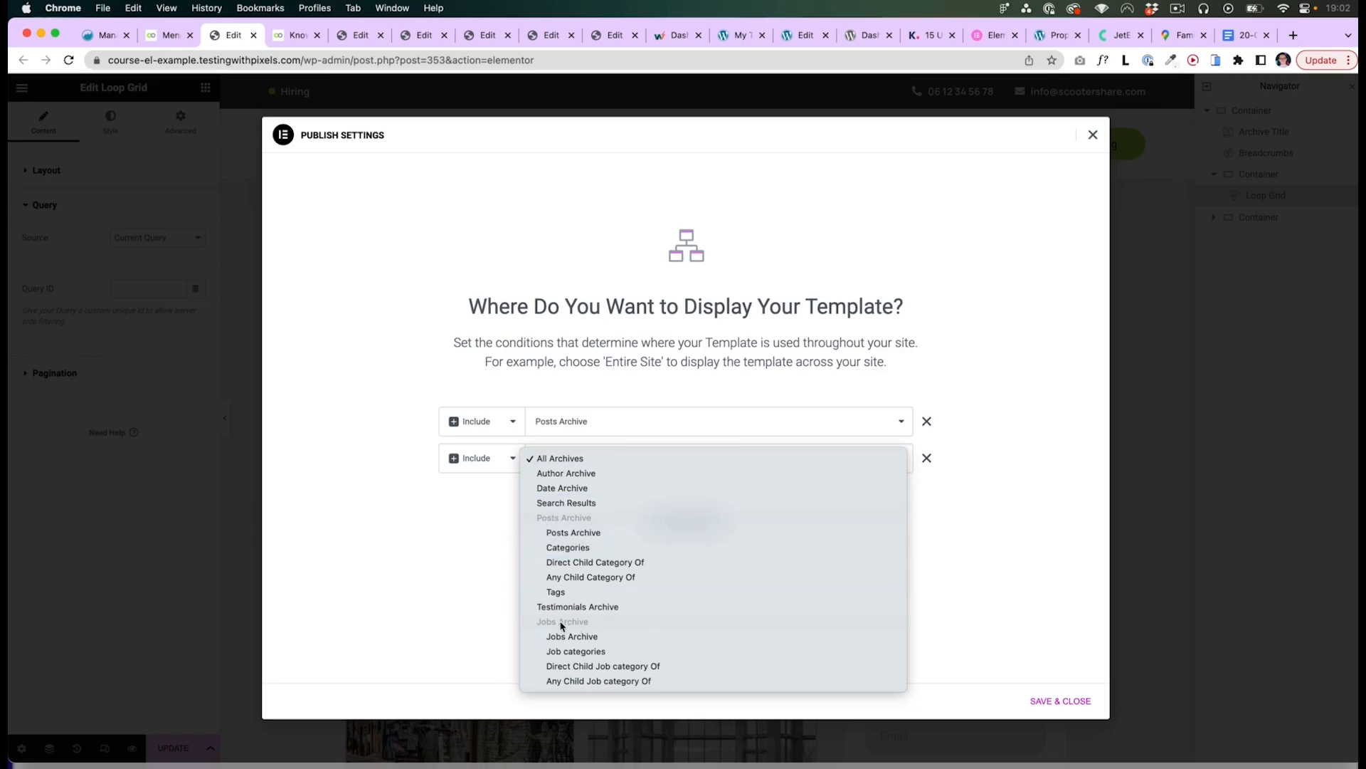
pyautogui.click(607, 651)
pyautogui.click(590, 460)
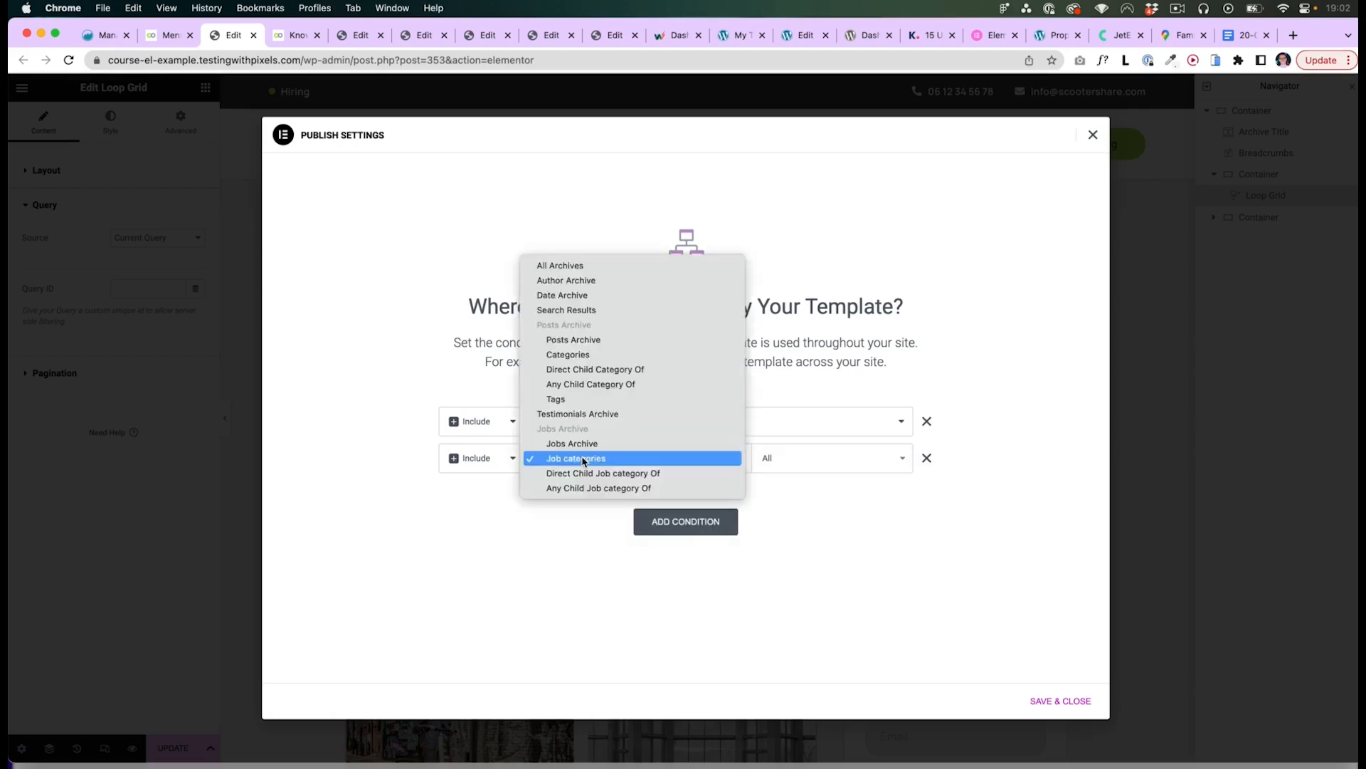
pyautogui.click(572, 459)
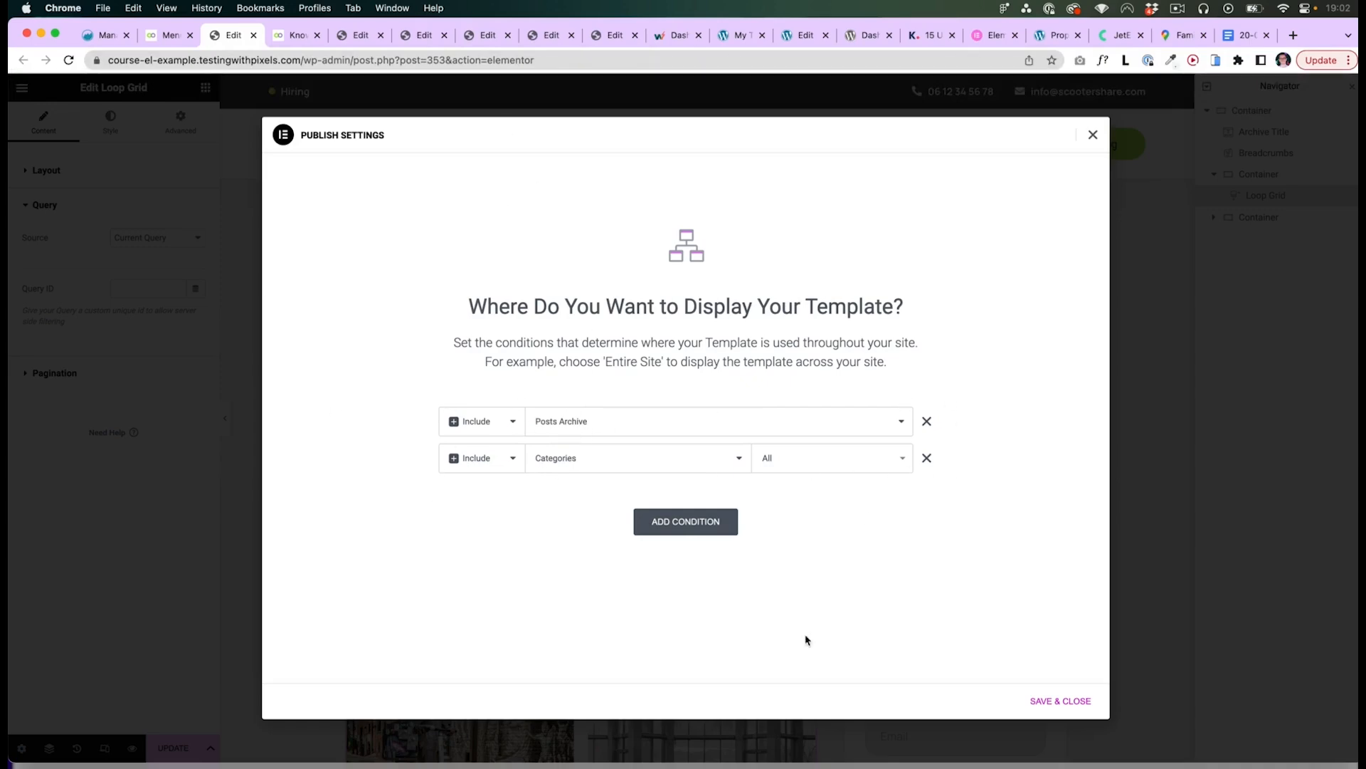
pyautogui.click(1054, 700)
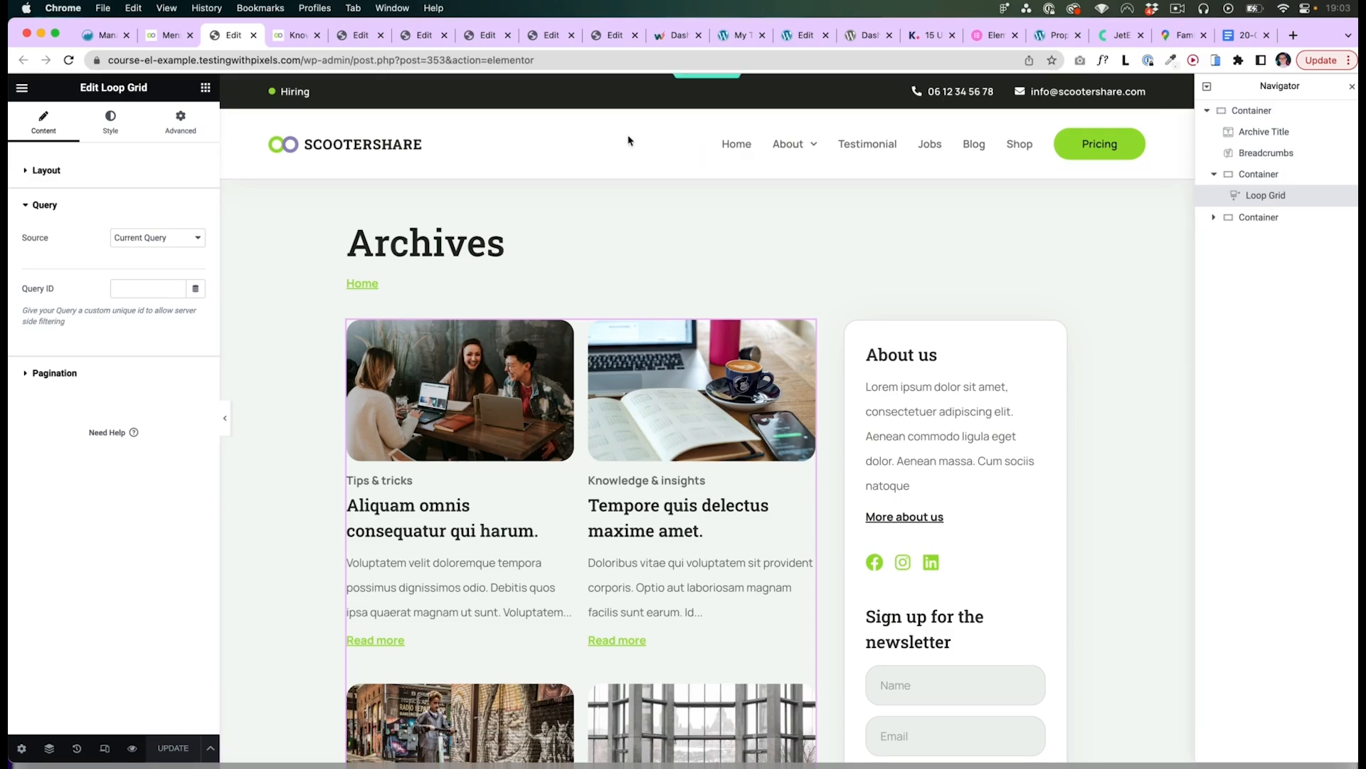
# - Examine the Jobs post type's Labels and URLs settings, including the archive option, in ACF Post Types
pyautogui.click(362, 37)
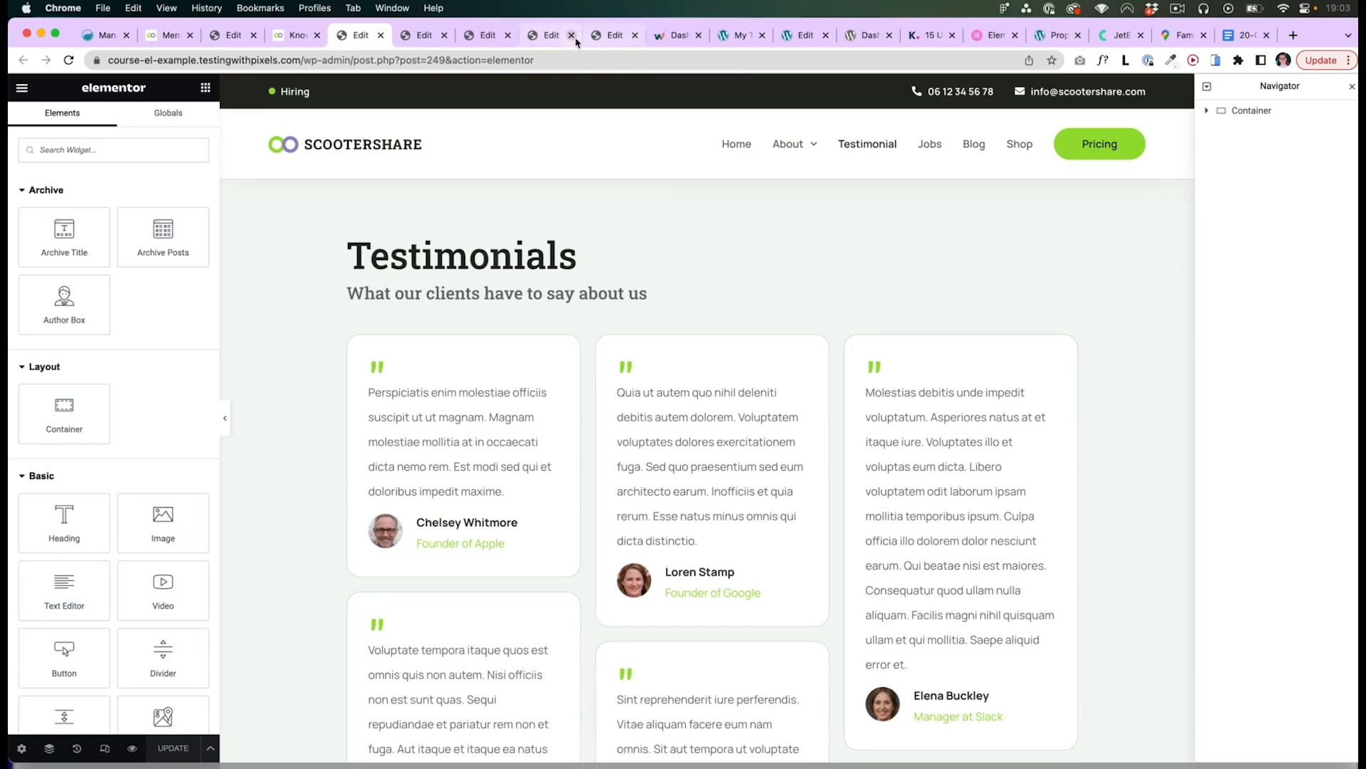
pyautogui.click(725, 37)
pyautogui.moveTo(43, 603)
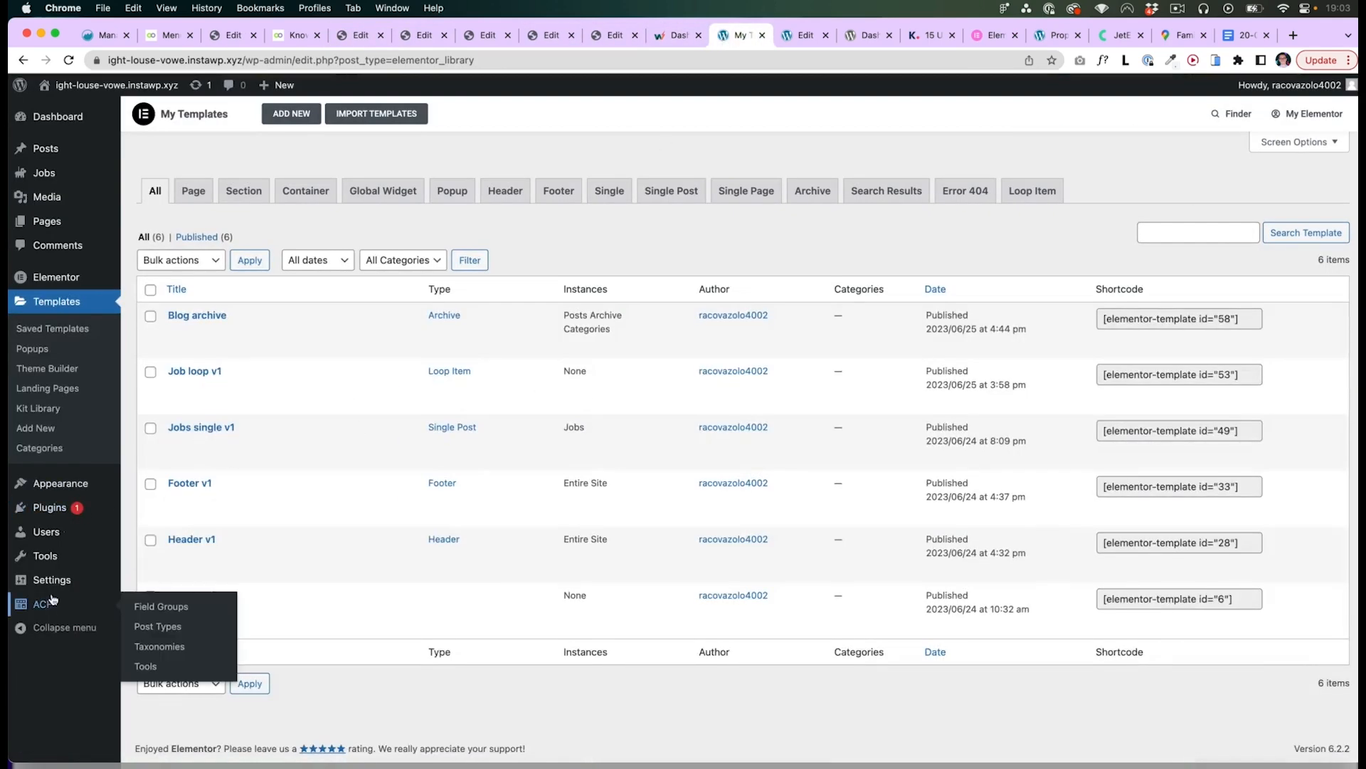
pyautogui.click(170, 627)
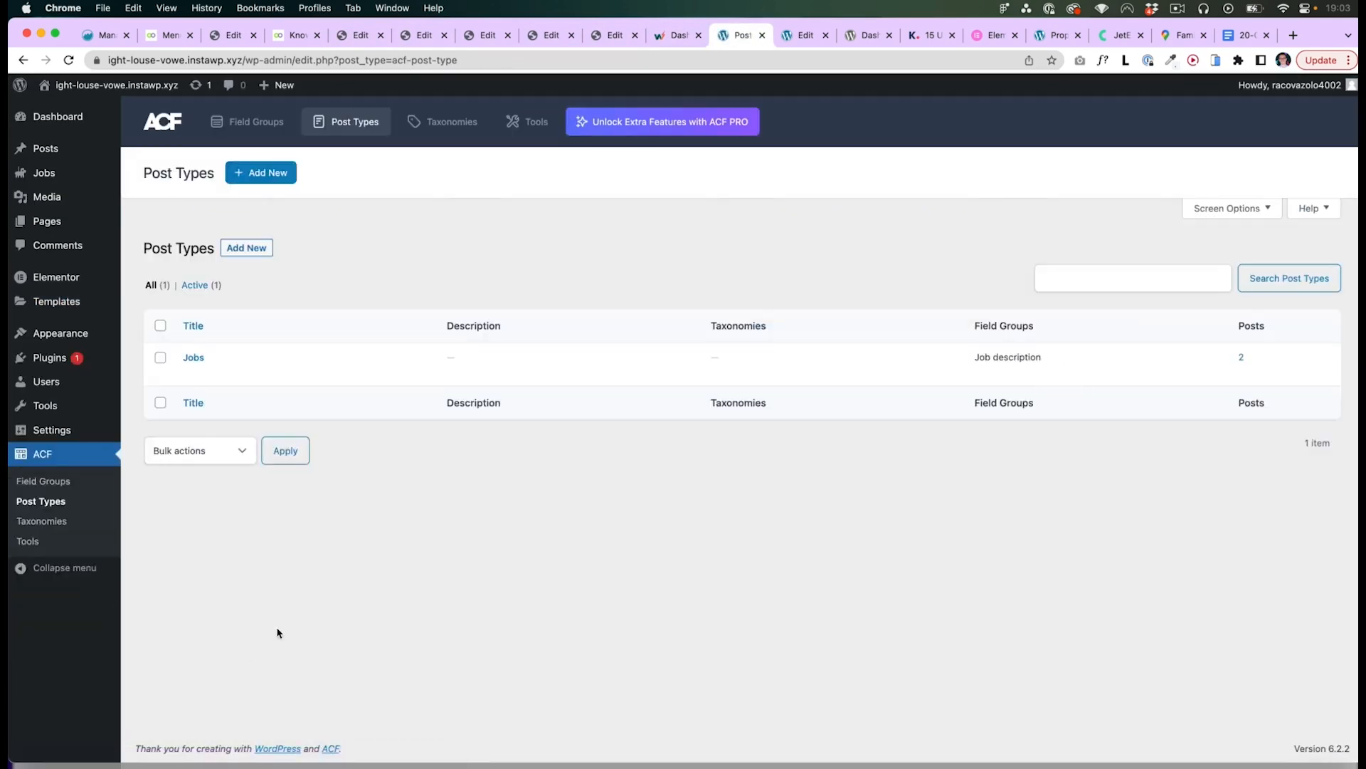
pyautogui.click(195, 358)
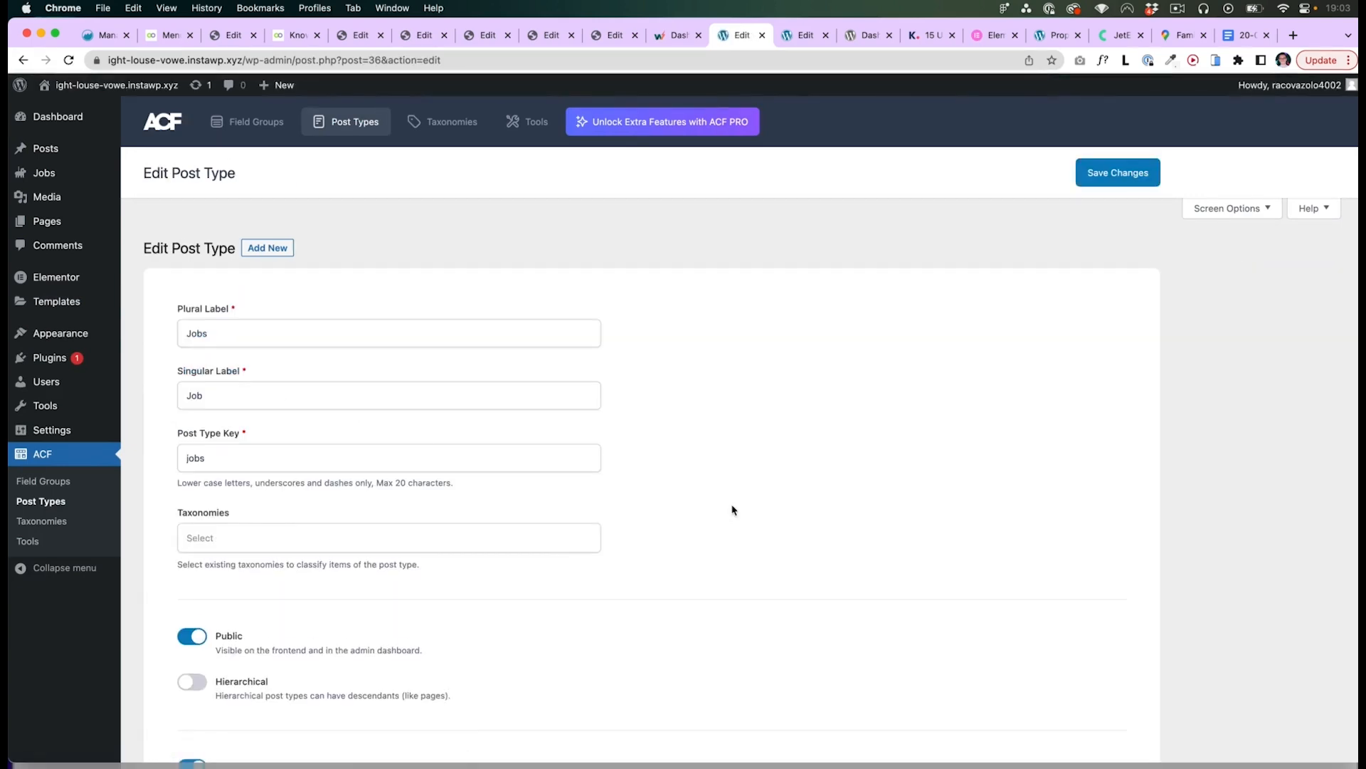
pyautogui.scroll(-7, 732, 509)
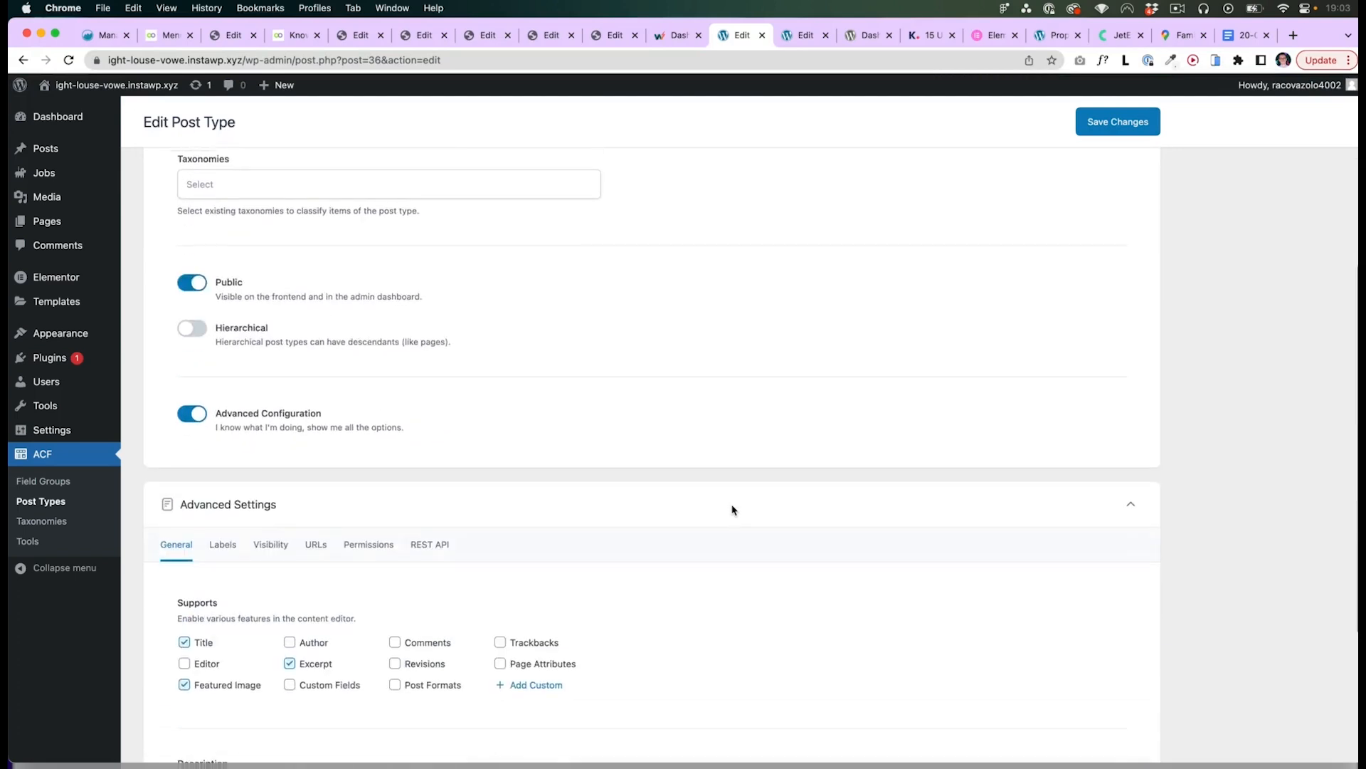
pyautogui.scroll(-2, 732, 509)
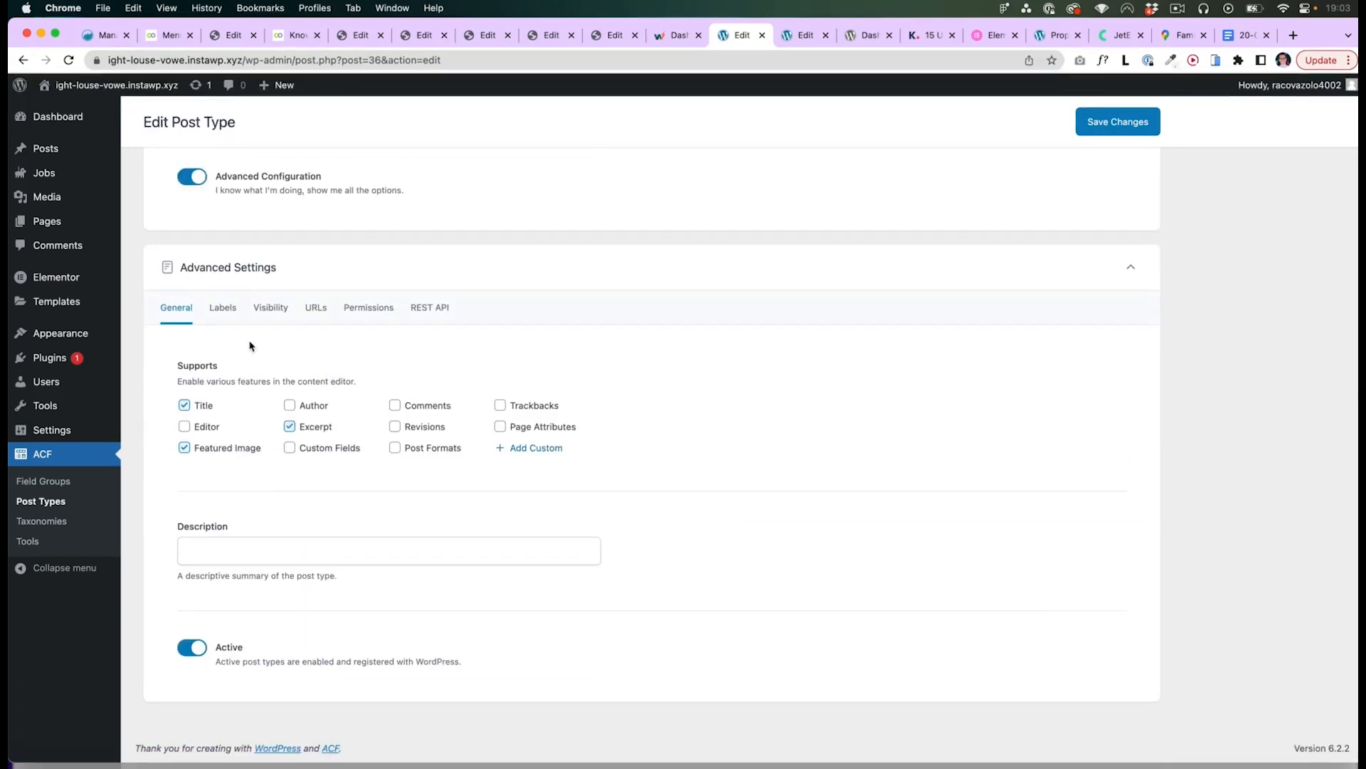
pyautogui.click(230, 311)
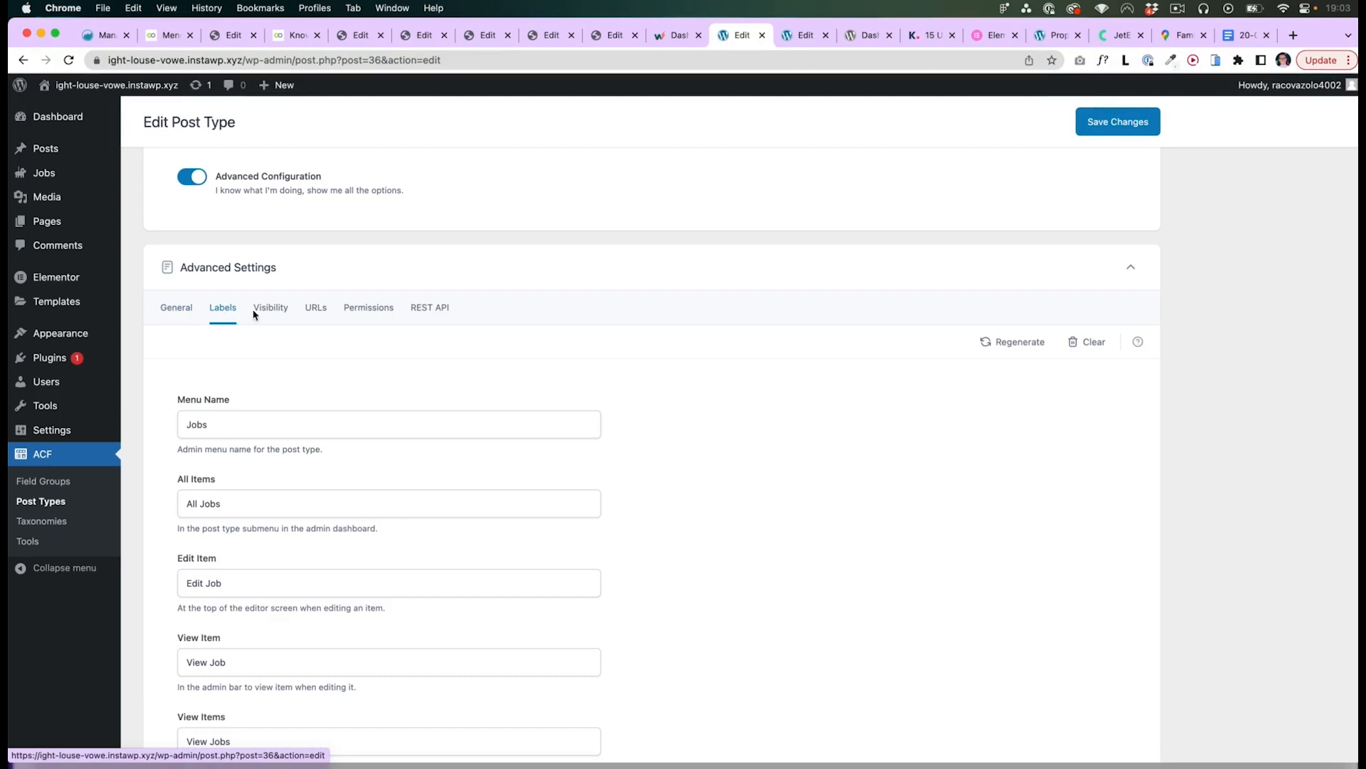
pyautogui.click(254, 315)
pyautogui.click(316, 307)
pyautogui.scroll(-1, 337, 347)
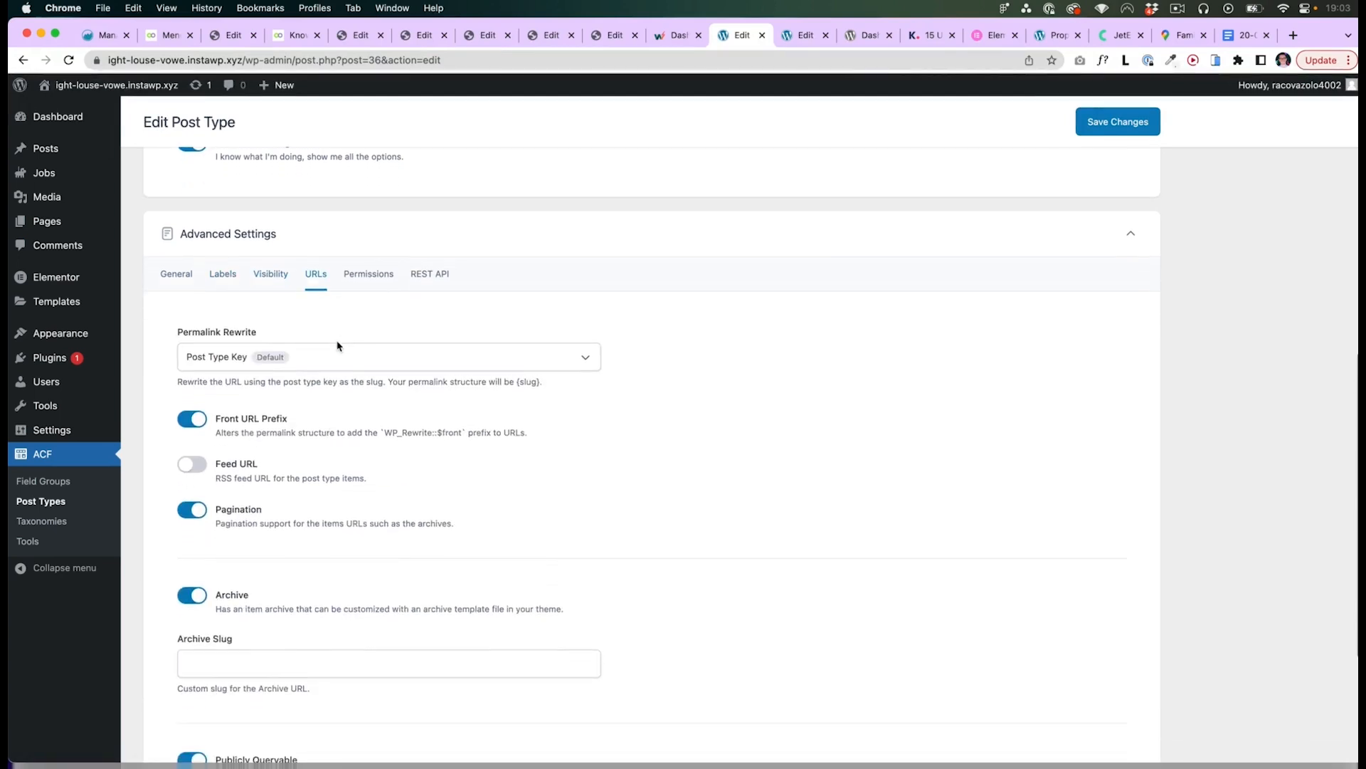
pyautogui.scroll(-1, 337, 347)
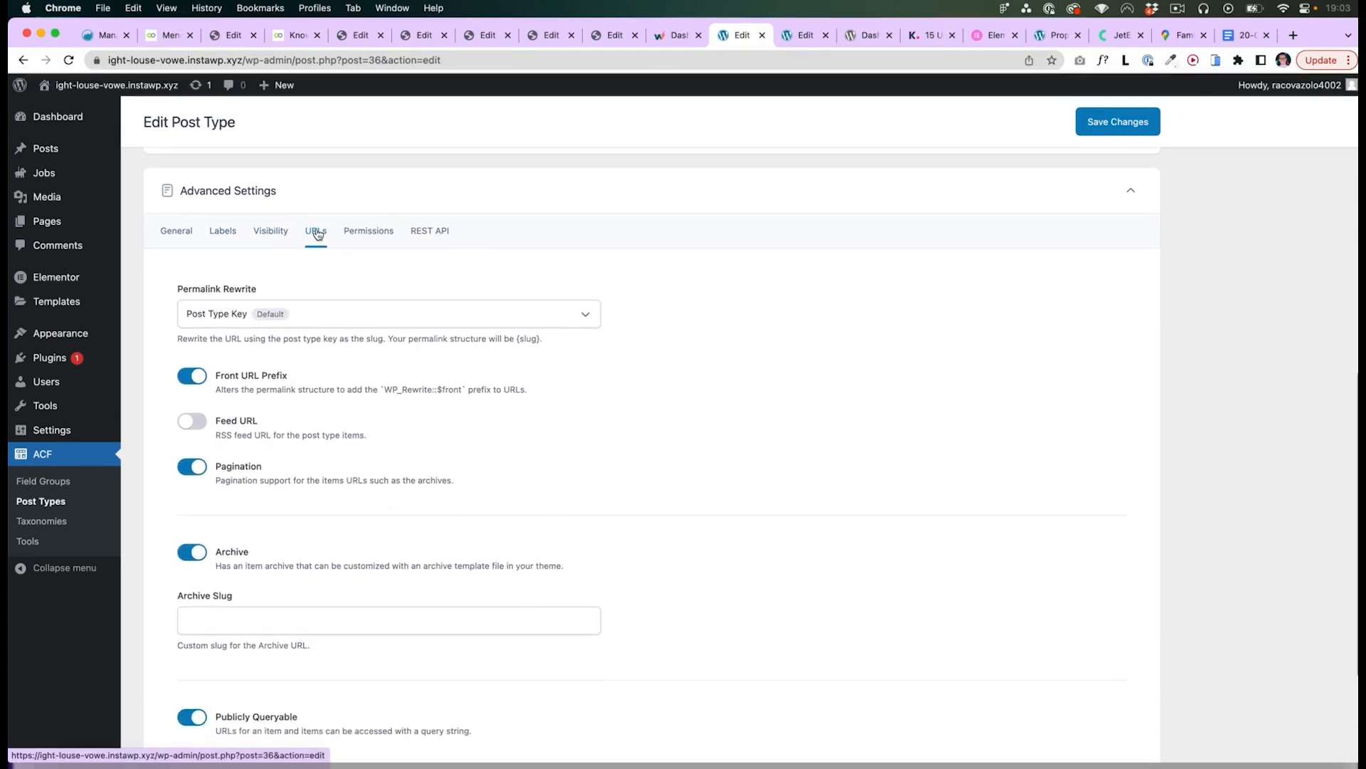
pyautogui.moveTo(225, 562); pyautogui.dragTo(568, 575)
pyautogui.click(375, 554)
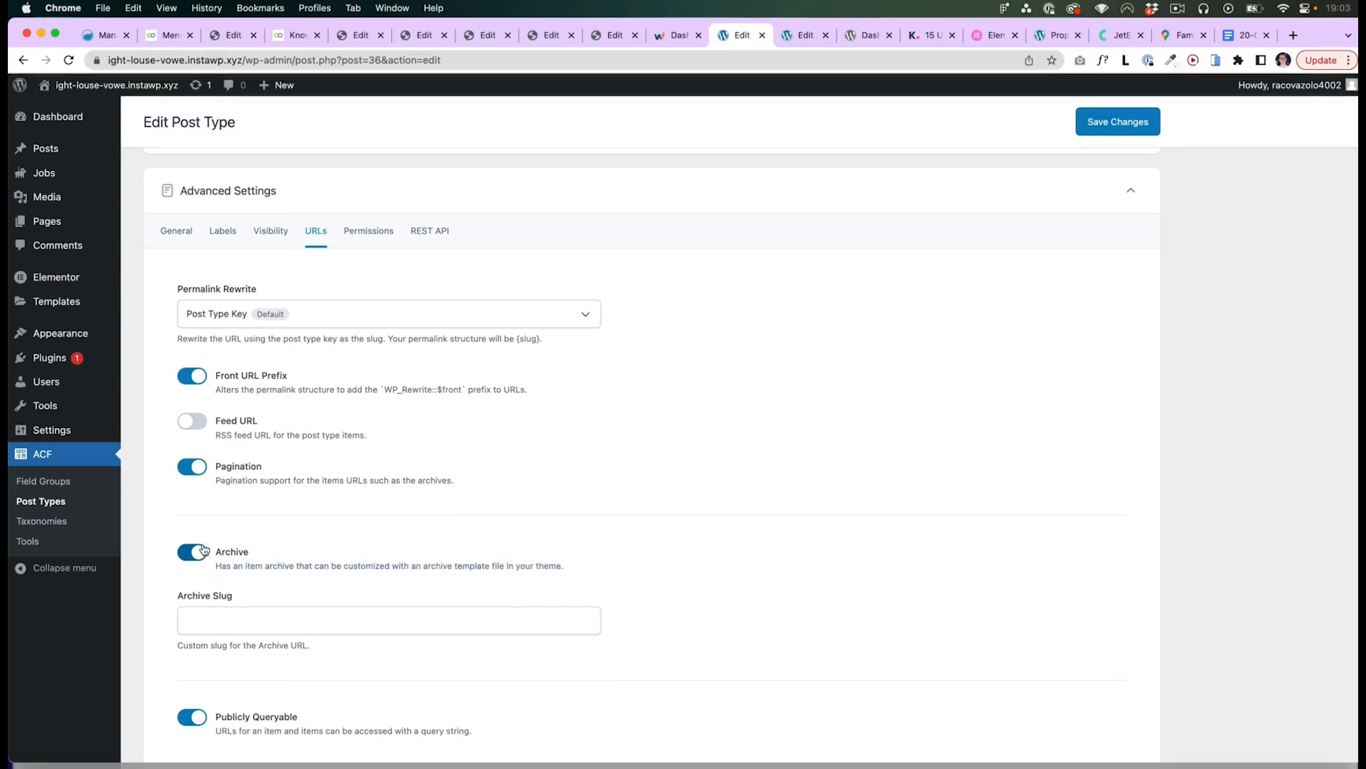
# - Review the Blog archive template's display conditions and close the dialog
pyautogui.click(223, 37)
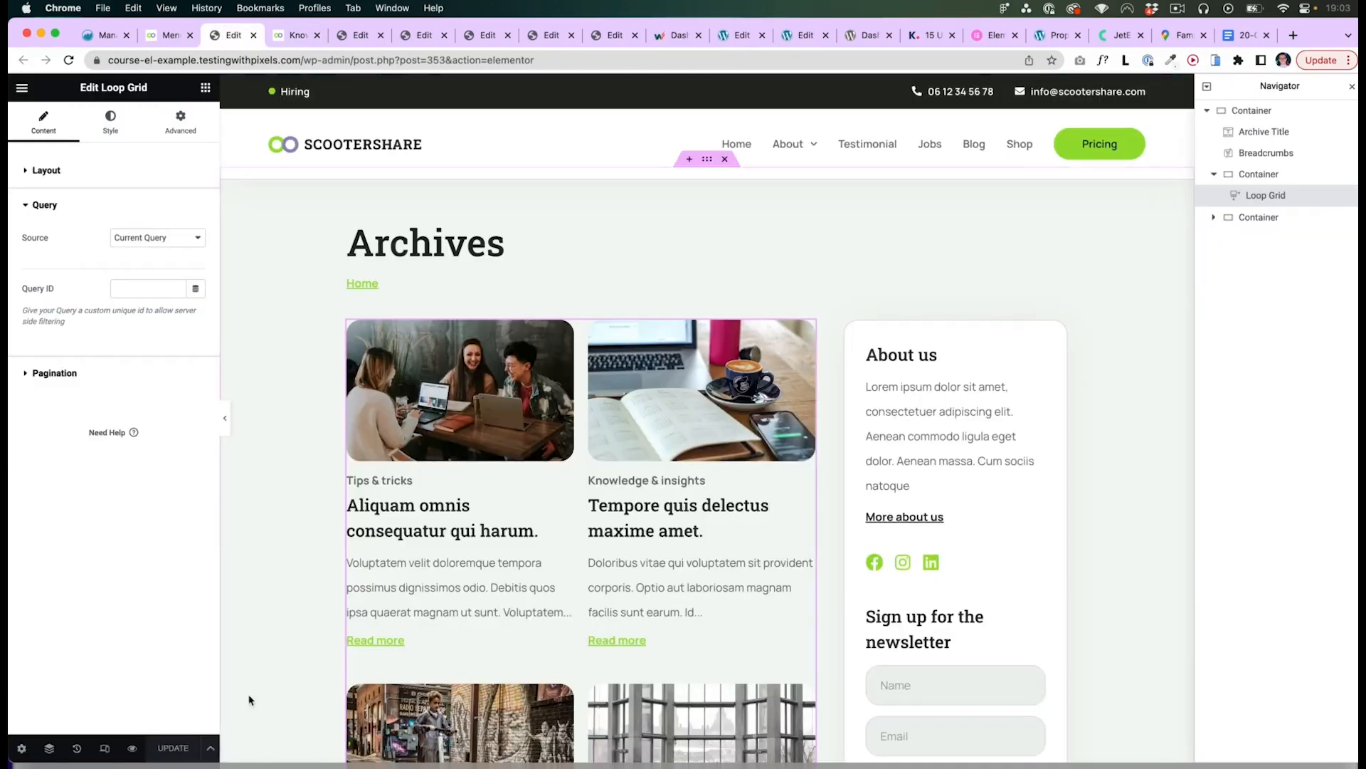
pyautogui.click(210, 747)
pyautogui.click(102, 694)
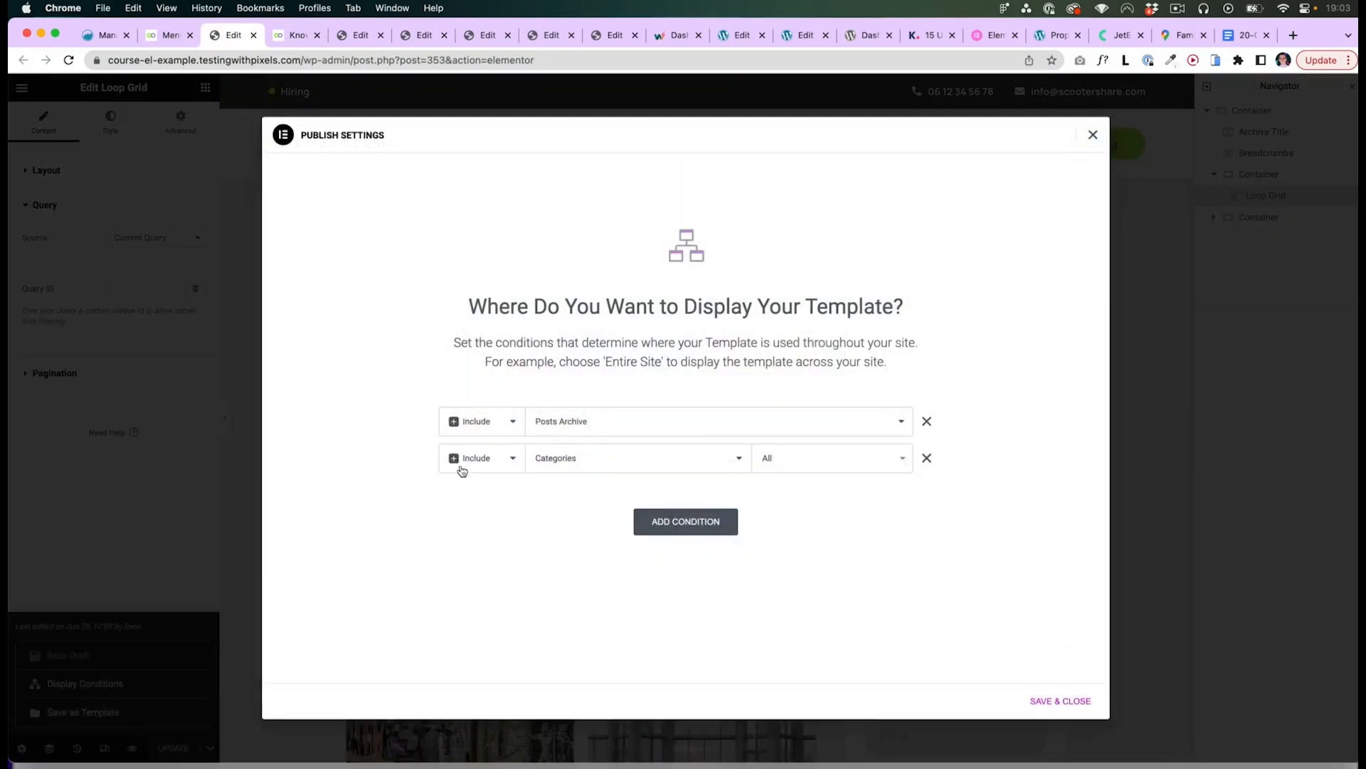
pyautogui.click(622, 423)
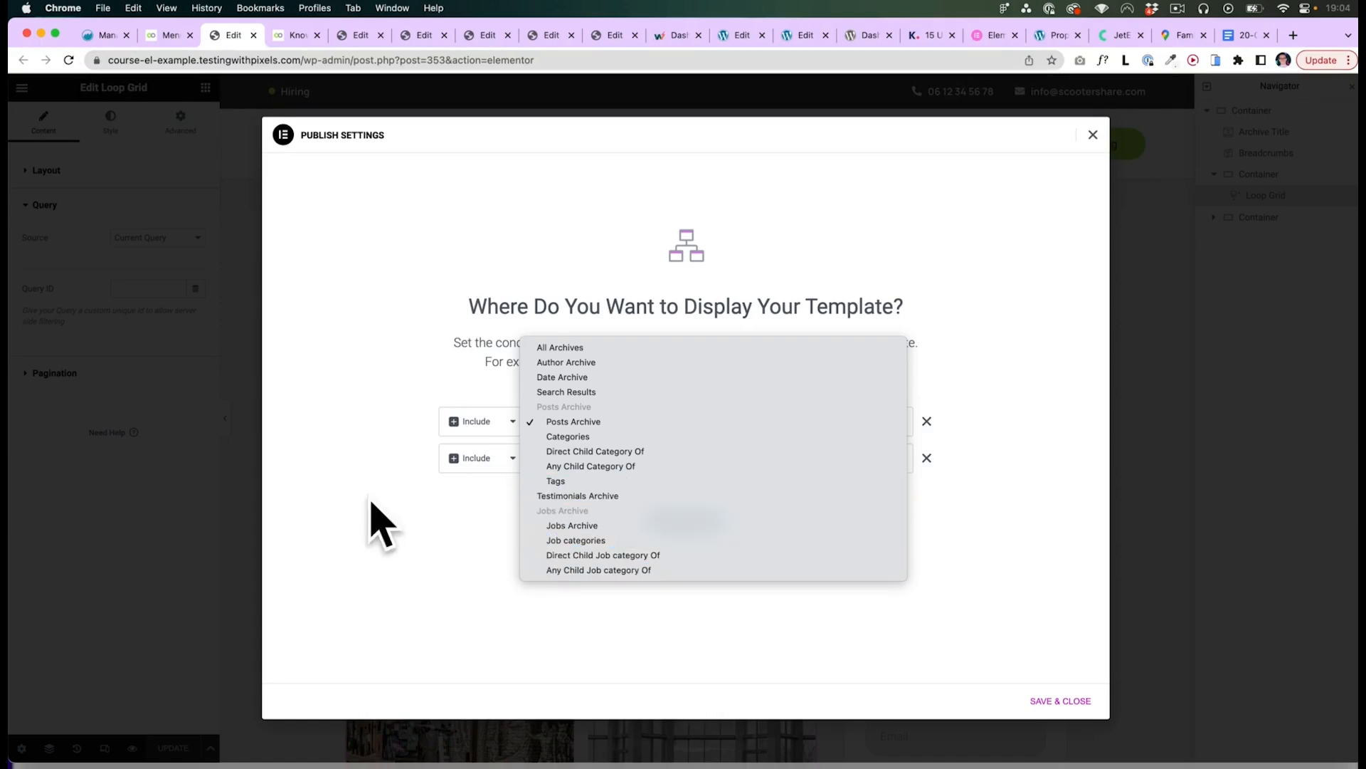
pyautogui.click(373, 522)
pyautogui.click(1093, 136)
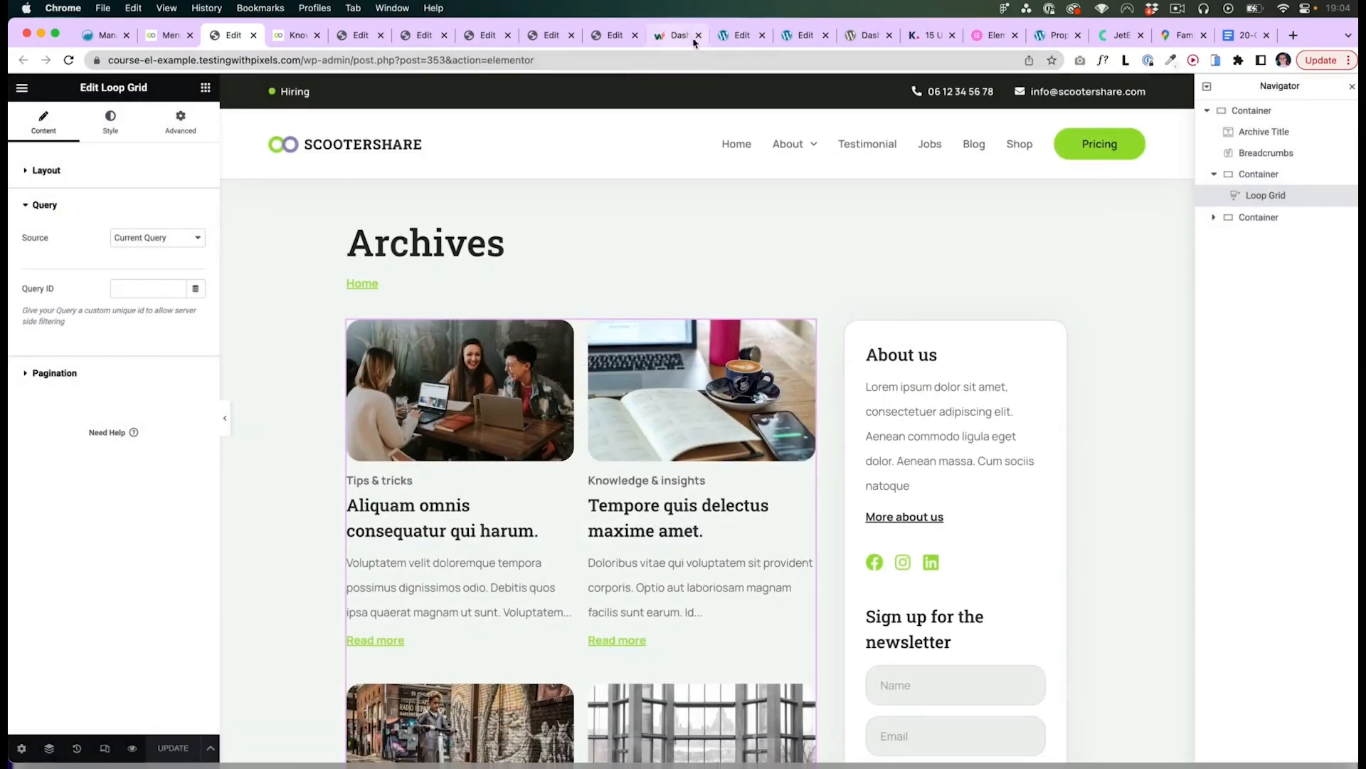
# - Browse the Theme Builder's Archive and Products Archive template lists
pyautogui.click(734, 35)
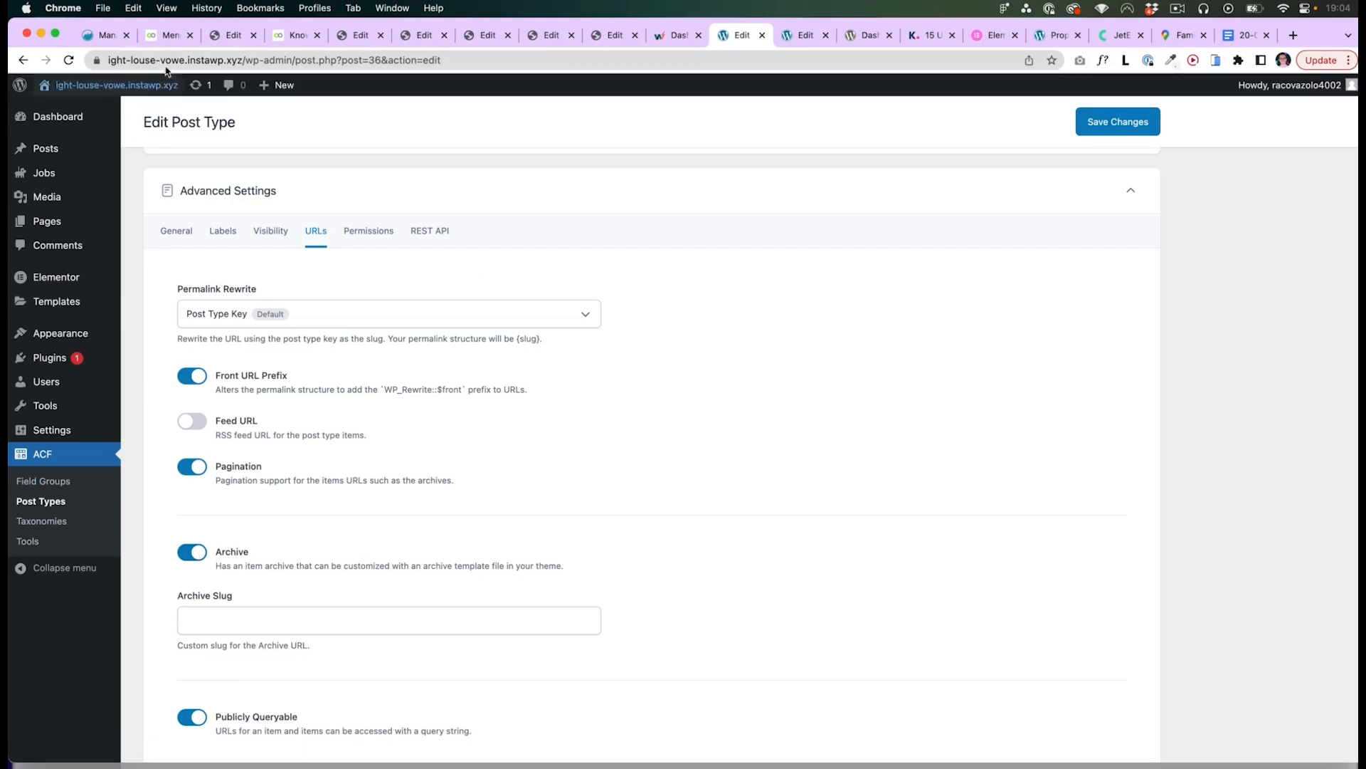
pyautogui.click(171, 35)
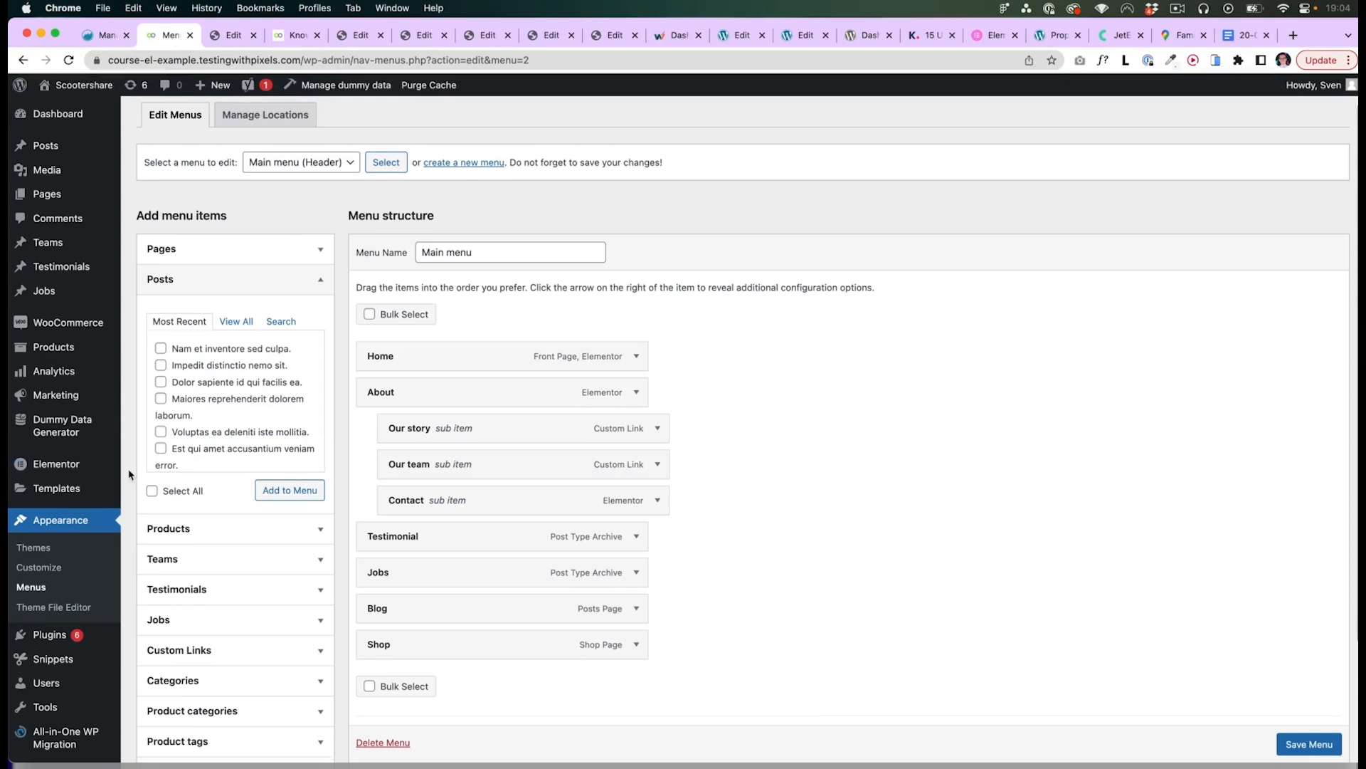
pyautogui.scroll(1, 130, 474)
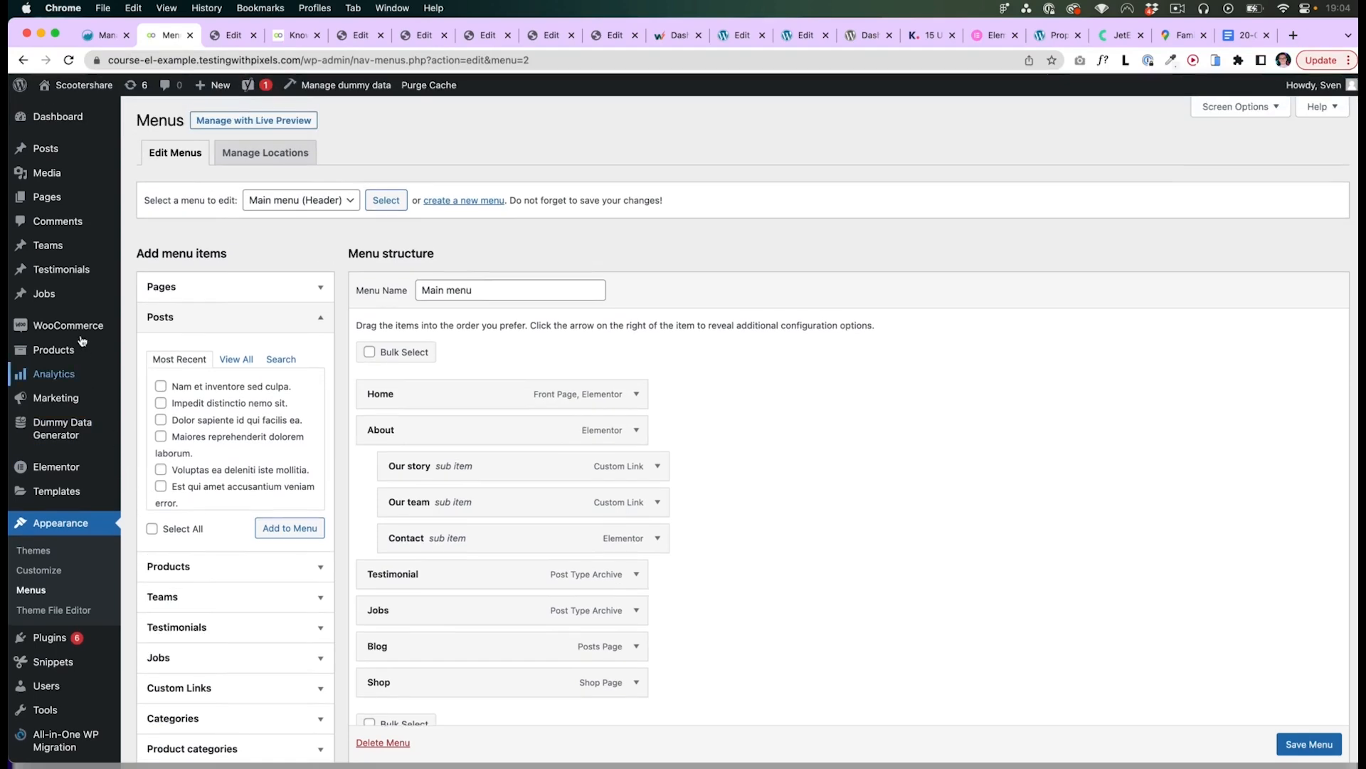
pyautogui.moveTo(107, 491)
pyautogui.click(171, 555)
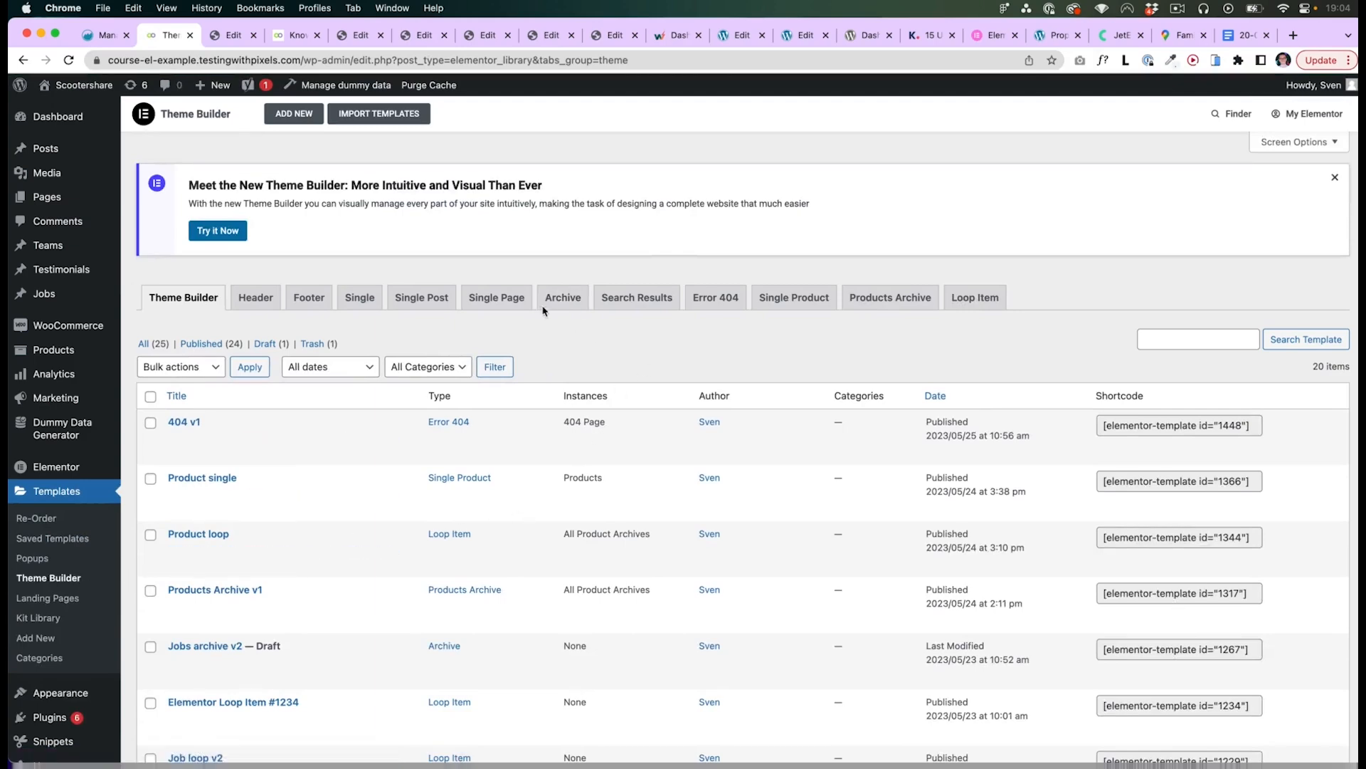
pyautogui.click(563, 297)
pyautogui.scroll(-1, 589, 438)
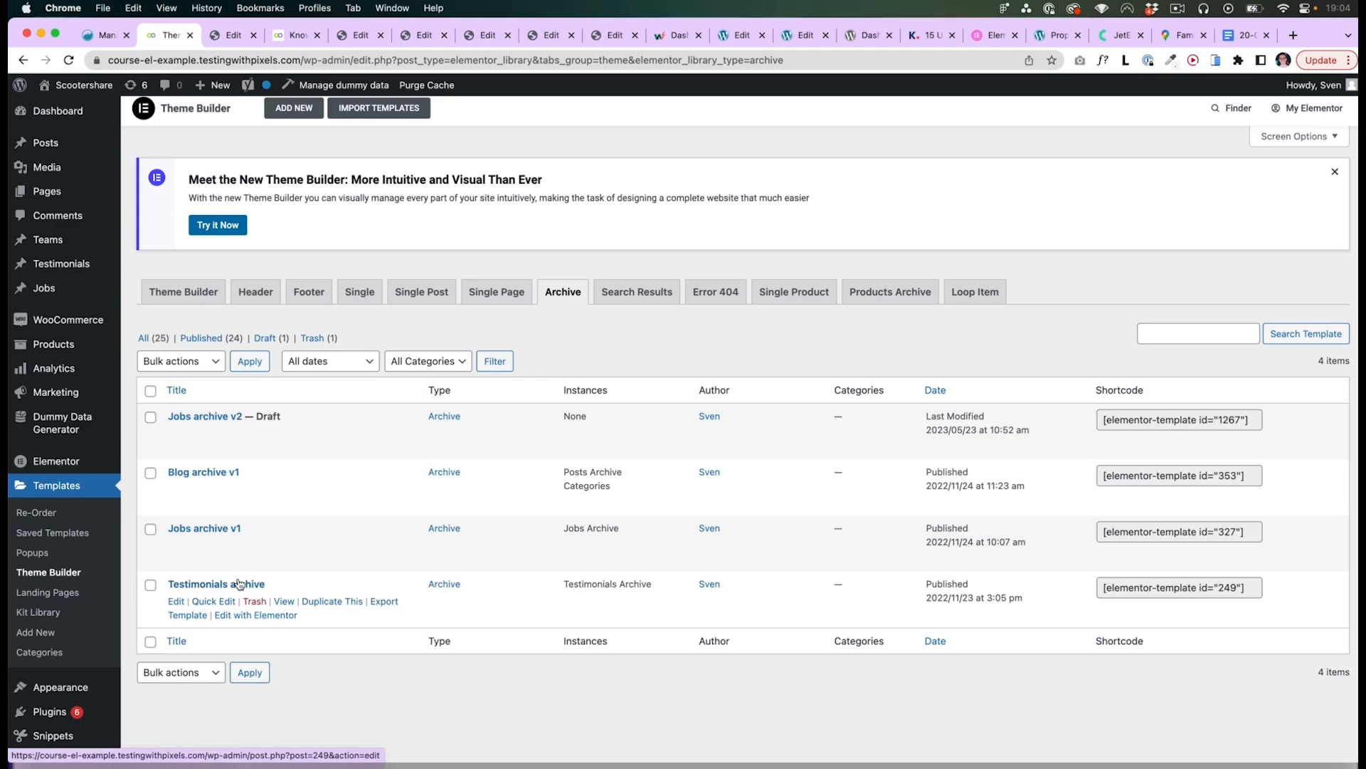
pyautogui.click(895, 300)
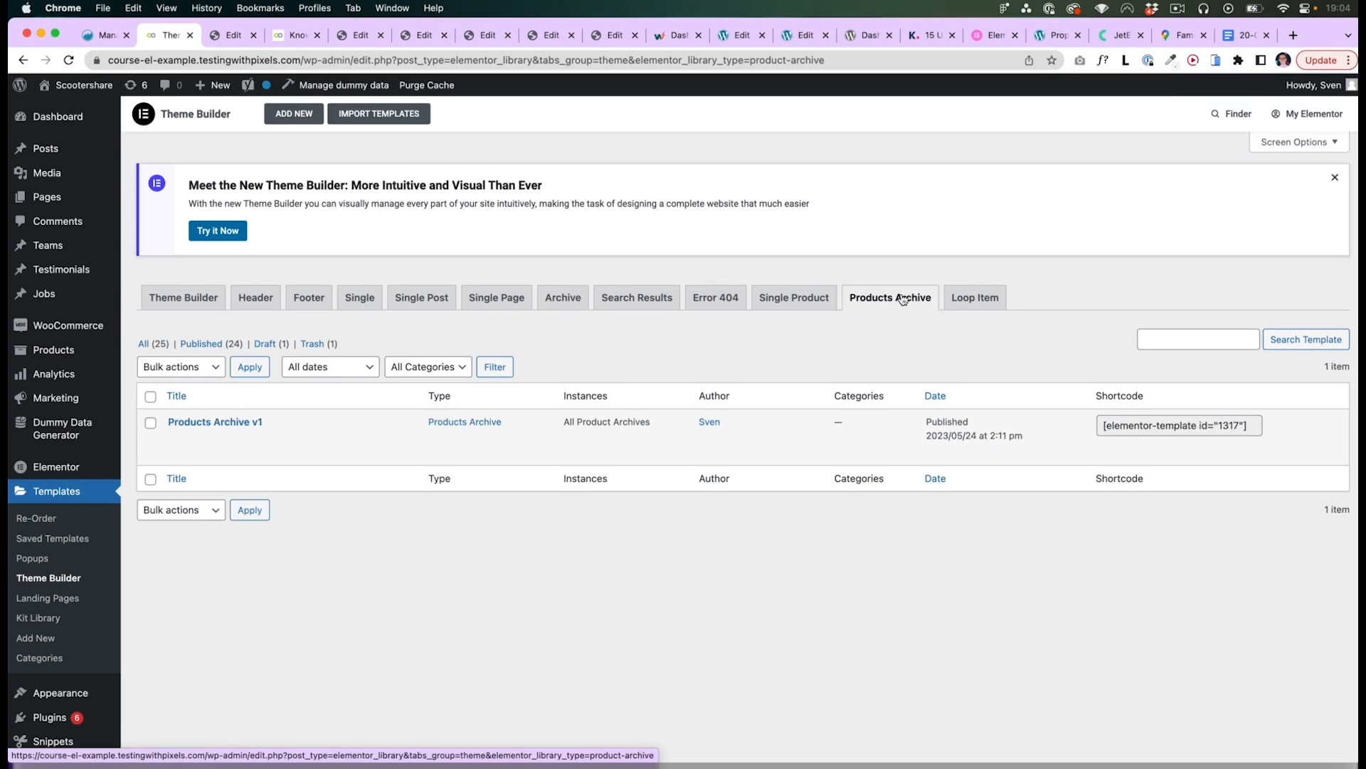
# - Open the Products Archive v1 template in Elementor and expand its loop grid's Query settings
pyautogui.moveTo(564, 423); pyautogui.dragTo(651, 425)
pyautogui.click(651, 425)
pyautogui.click(237, 457)
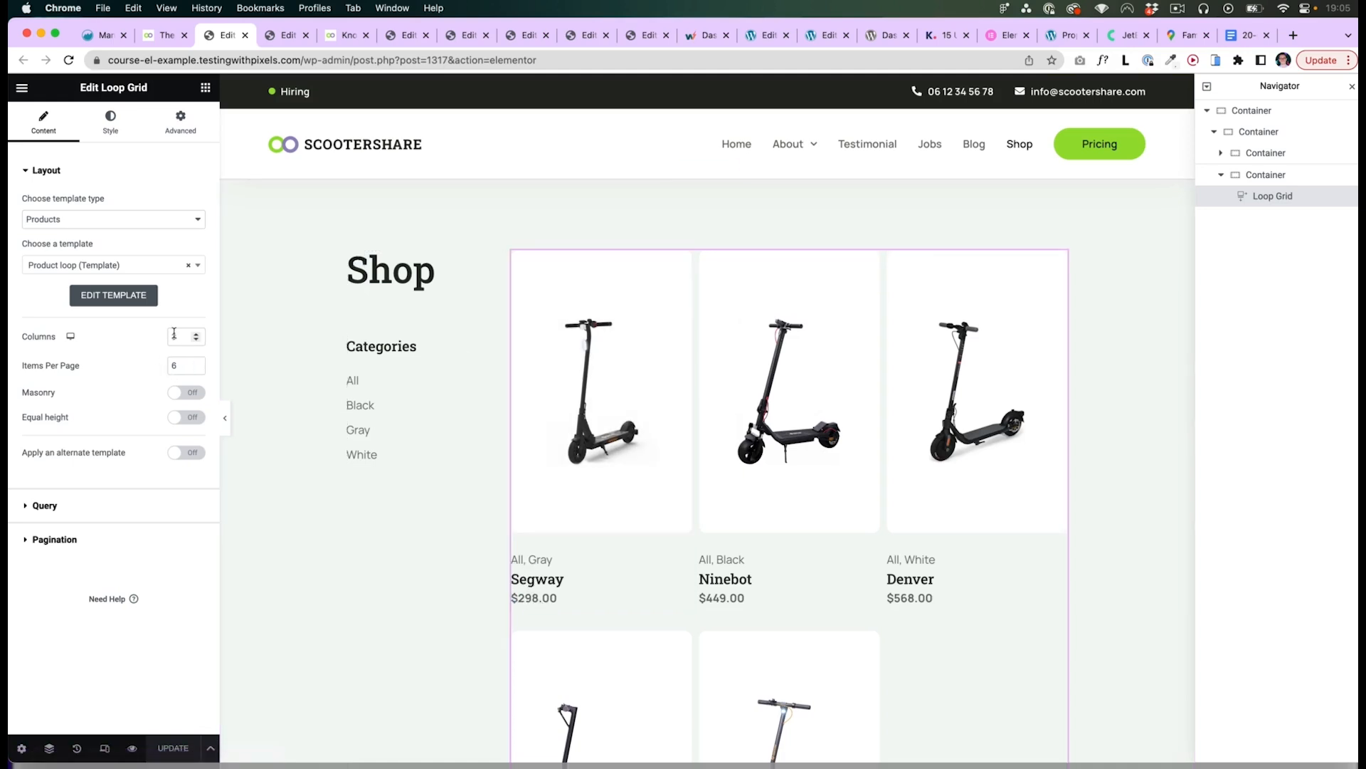
pyautogui.click(114, 512)
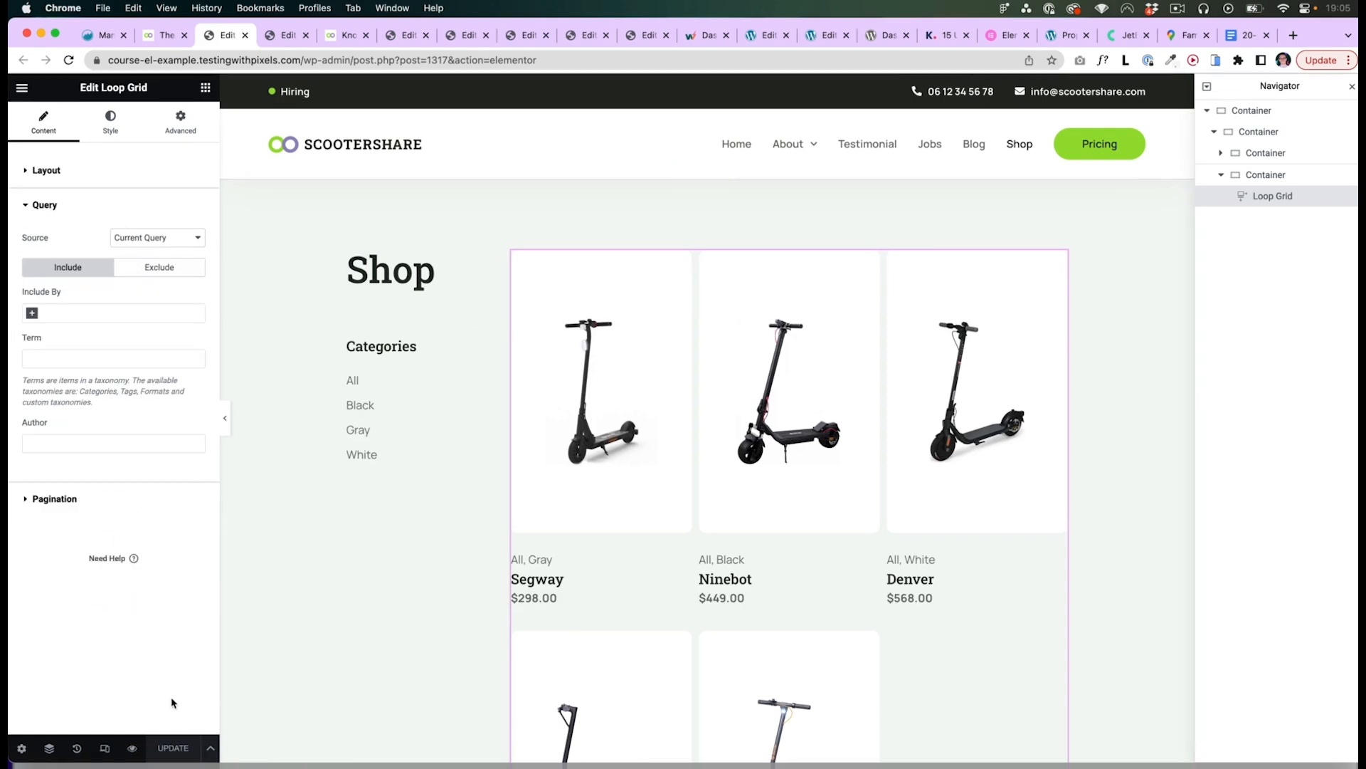
# - Add an Include Product categories display condition to the Products Archive template below All Product Archives
pyautogui.click(211, 748)
pyautogui.click(91, 684)
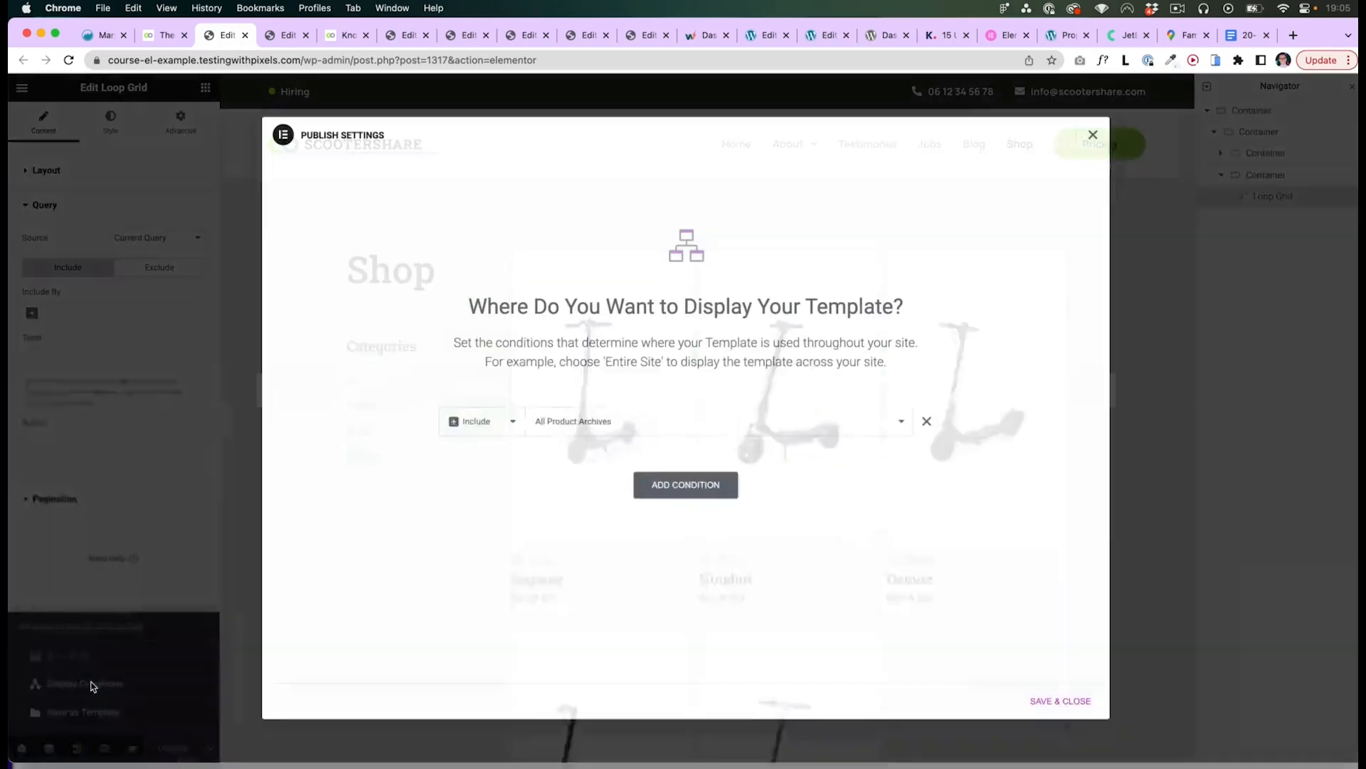
pyautogui.click(569, 422)
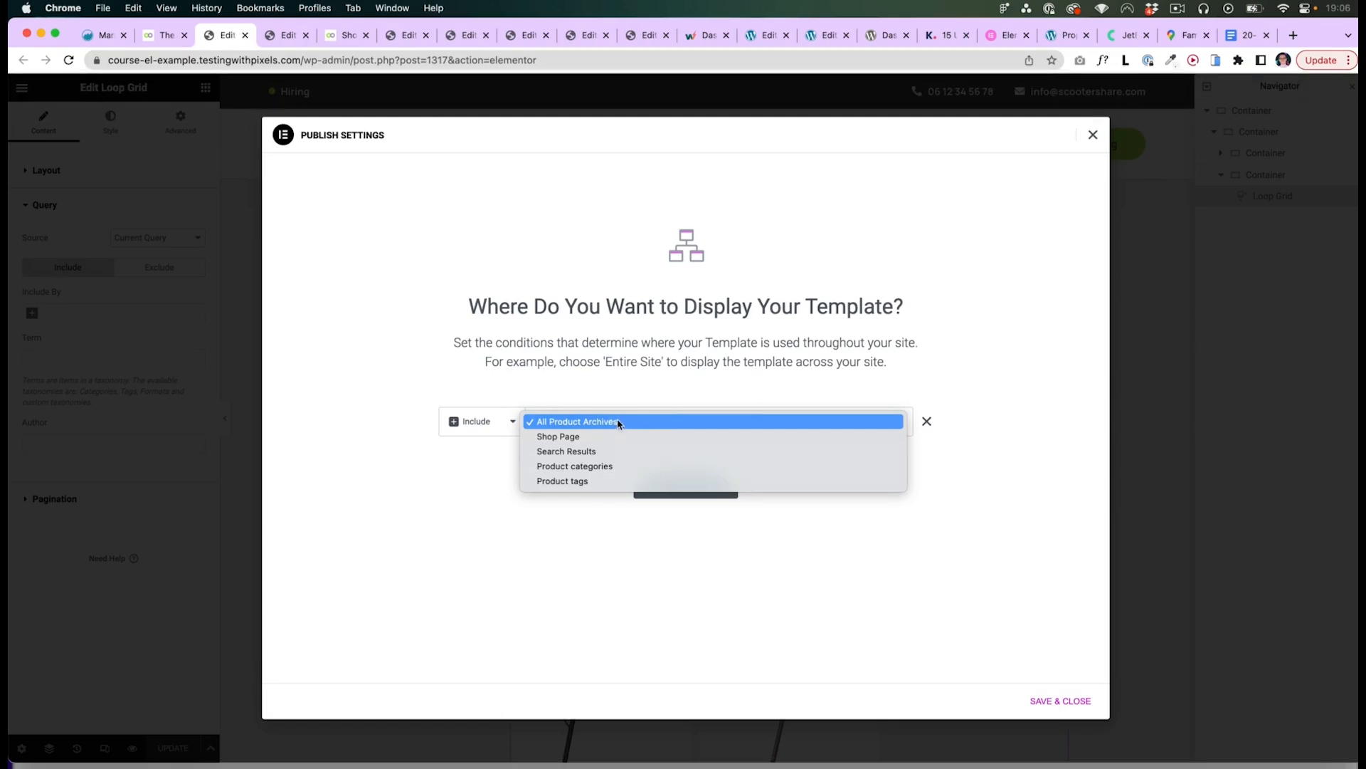
pyautogui.click(619, 423)
pyautogui.click(603, 424)
pyautogui.click(597, 421)
pyautogui.click(665, 488)
pyautogui.click(571, 460)
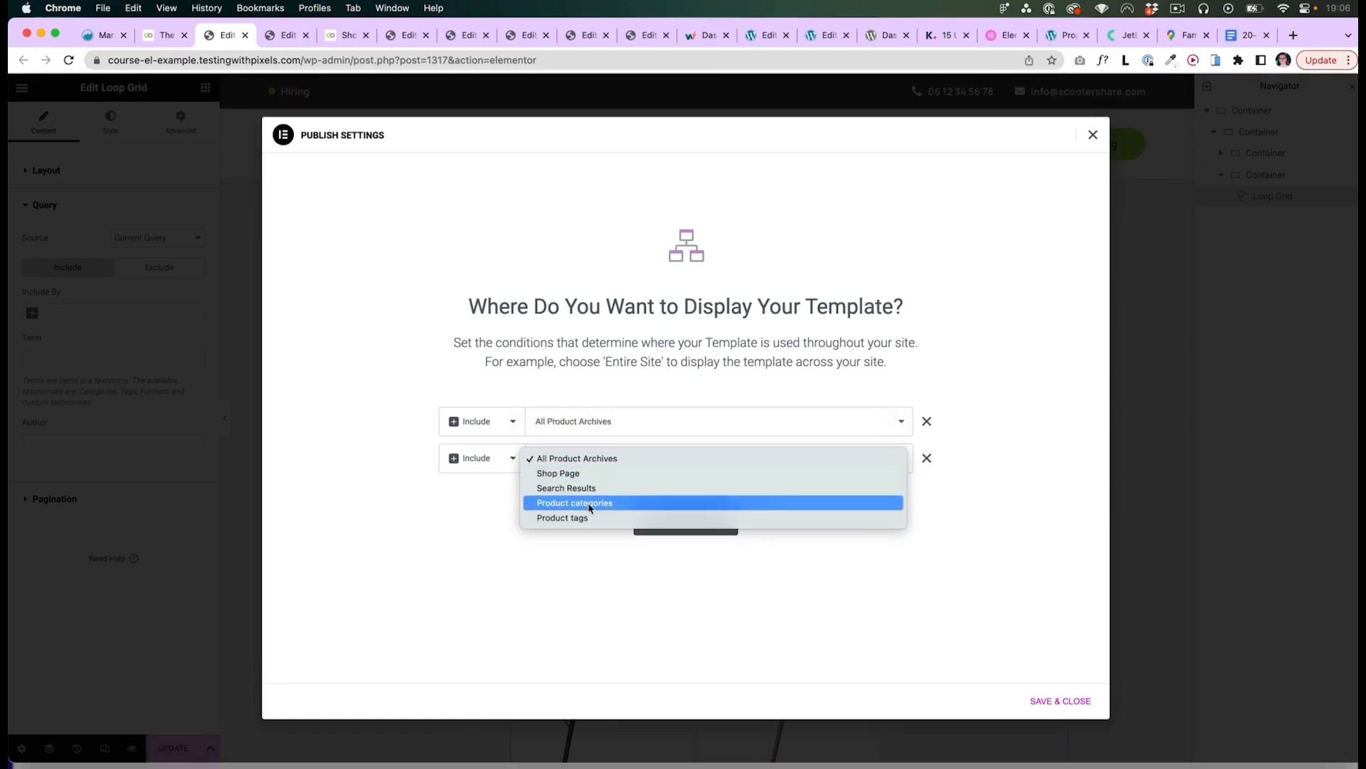
pyautogui.click(588, 504)
# - Open the Black product category from the shop page on the front end
pyautogui.click(348, 35)
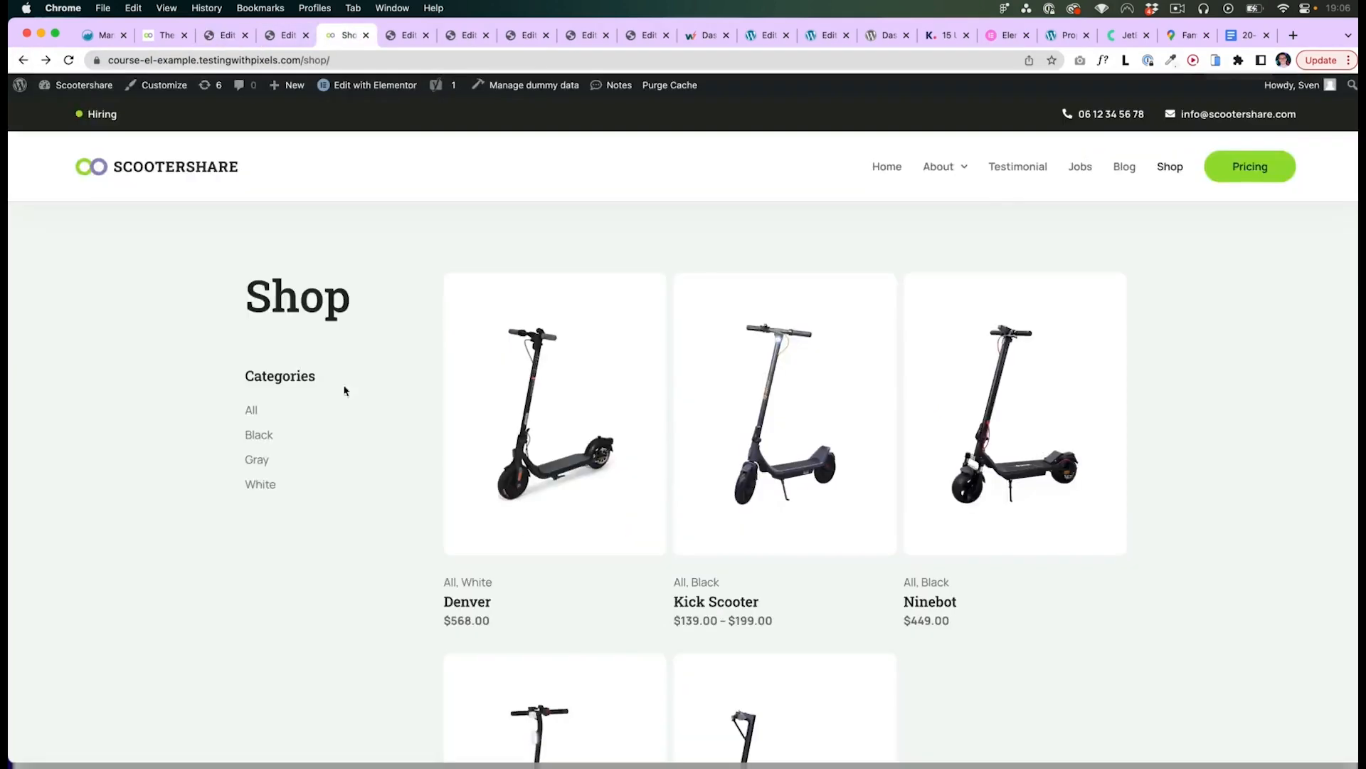
pyautogui.click(269, 438)
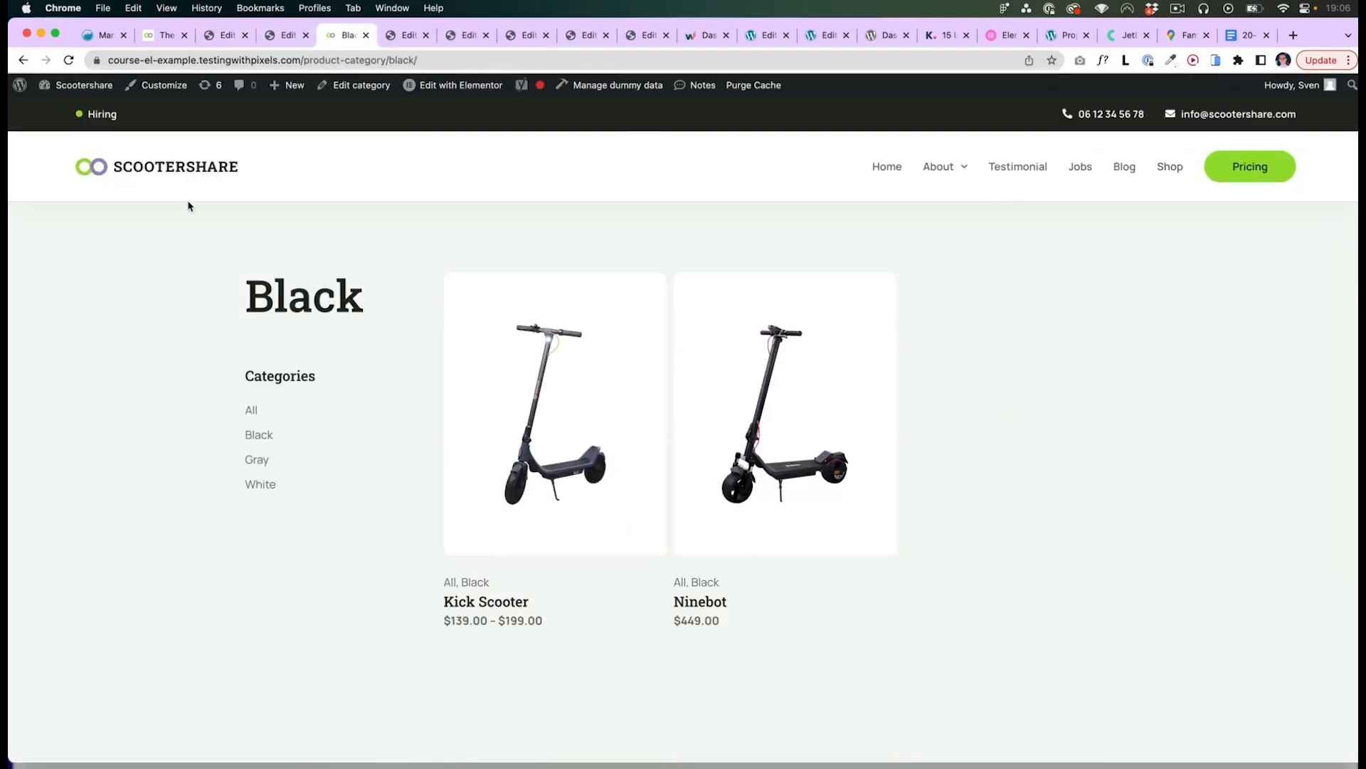
# - Save the Products Archive display conditions and return to the front-end product category page
pyautogui.click(224, 35)
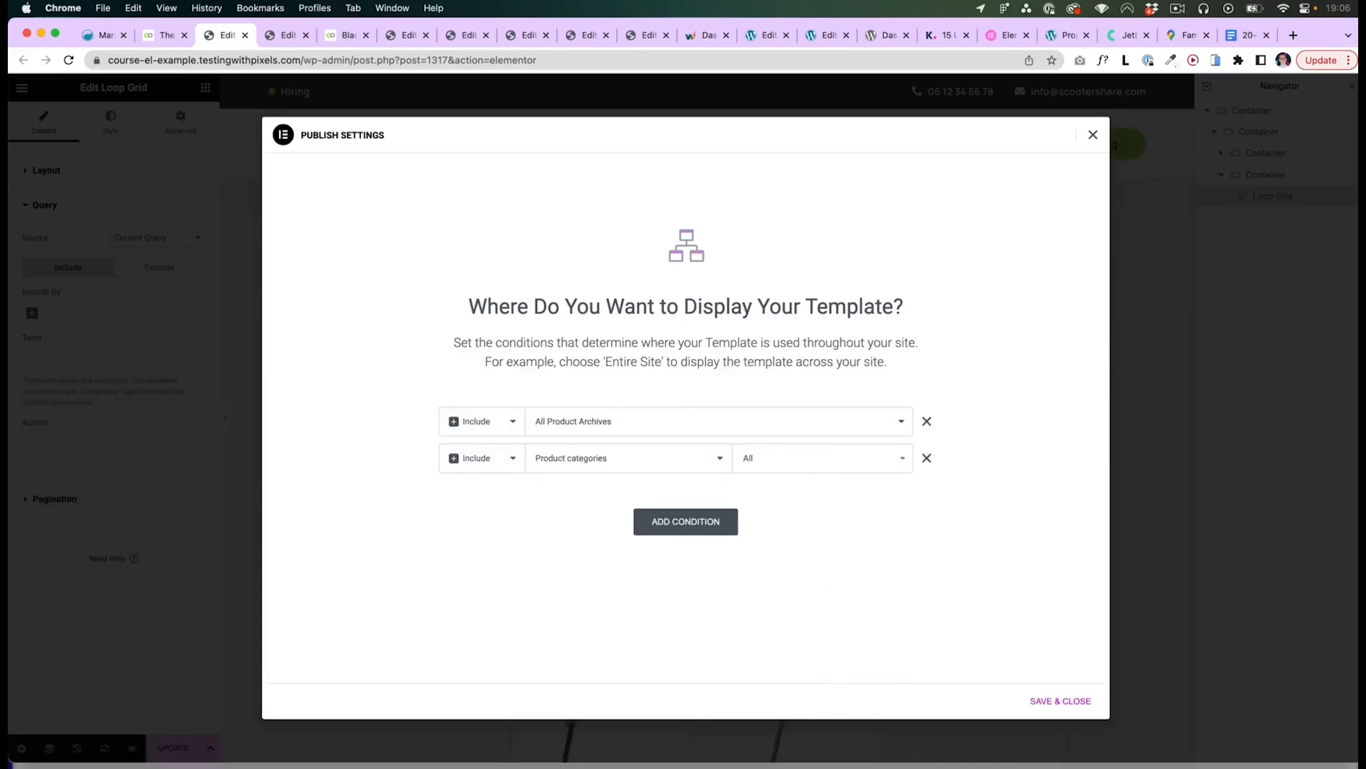
pyautogui.click(1061, 701)
pyautogui.click(347, 35)
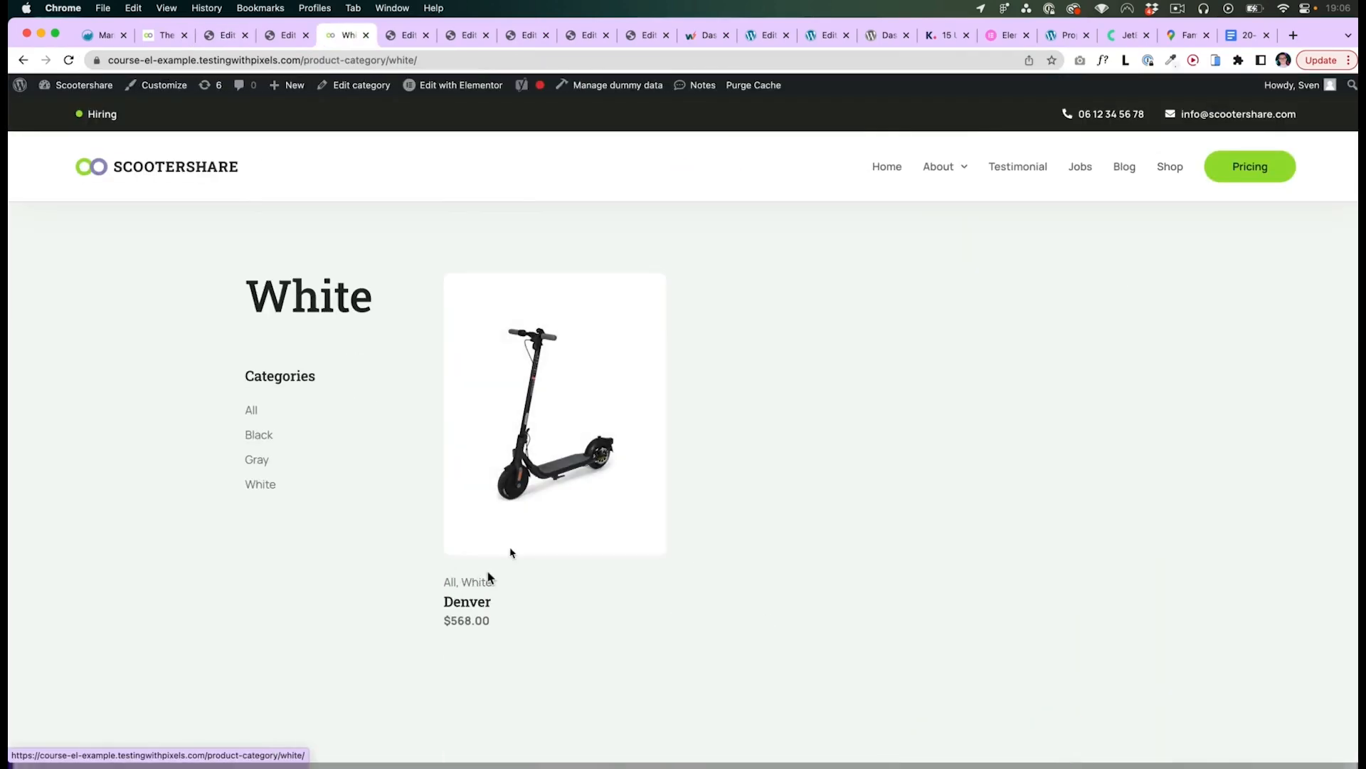
# - Return to the Products Archive template editor and review its display conditions
pyautogui.click(221, 35)
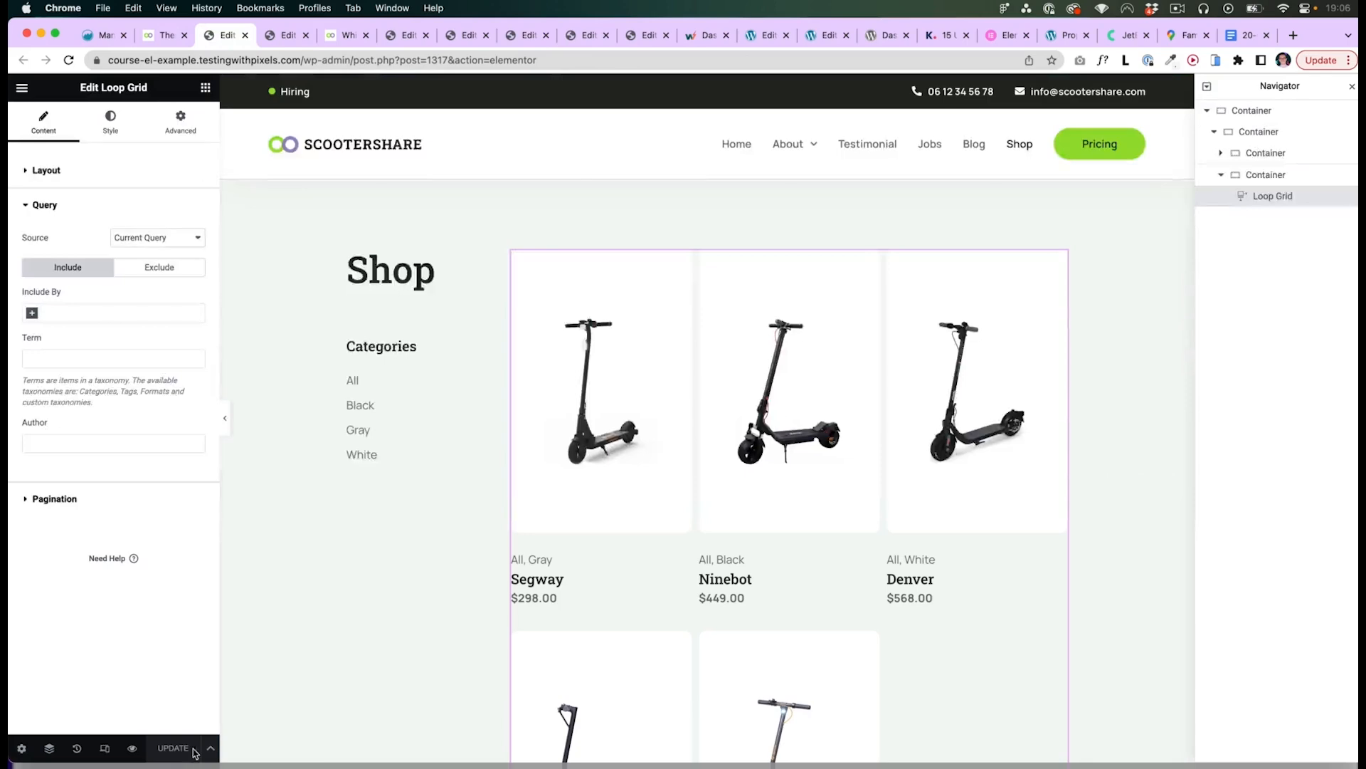
pyautogui.click(210, 748)
pyautogui.click(85, 684)
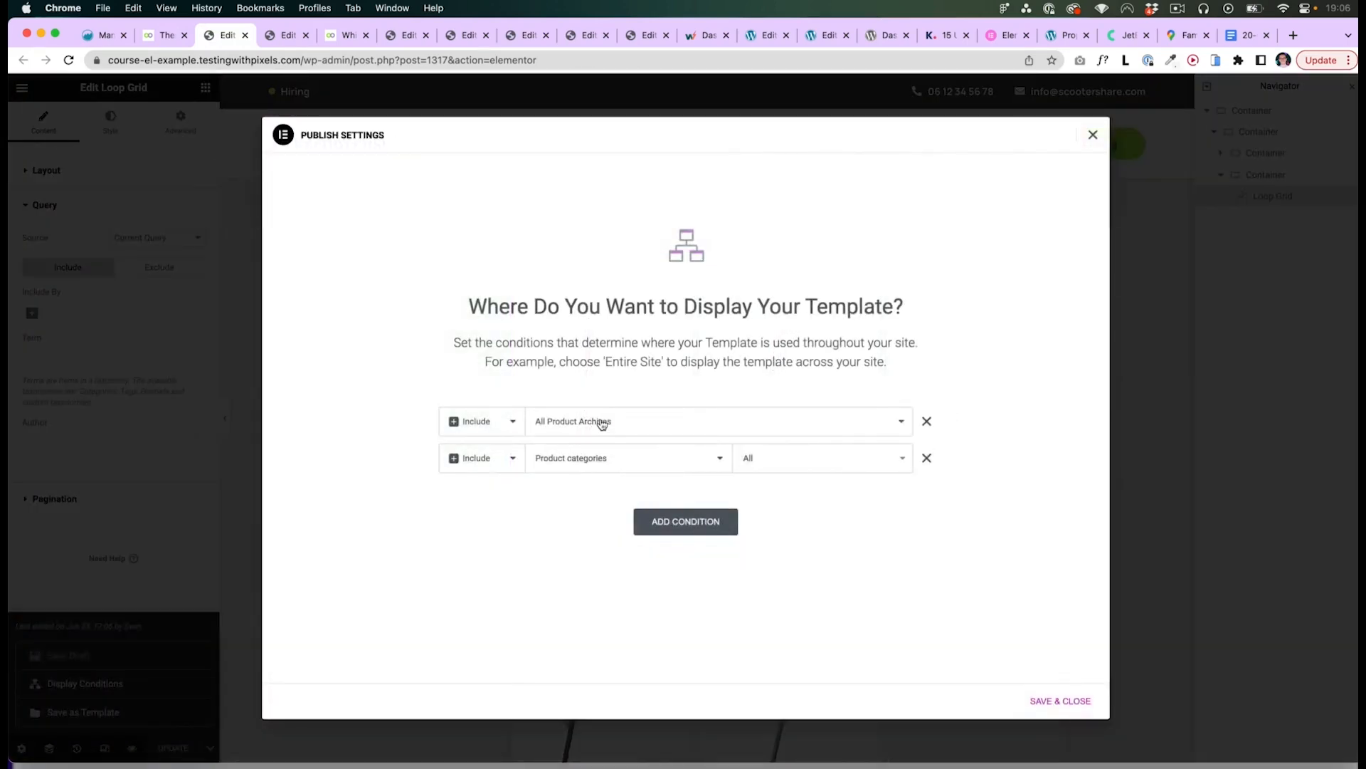
pyautogui.click(582, 417)
pyautogui.click(577, 422)
pyautogui.click(527, 460)
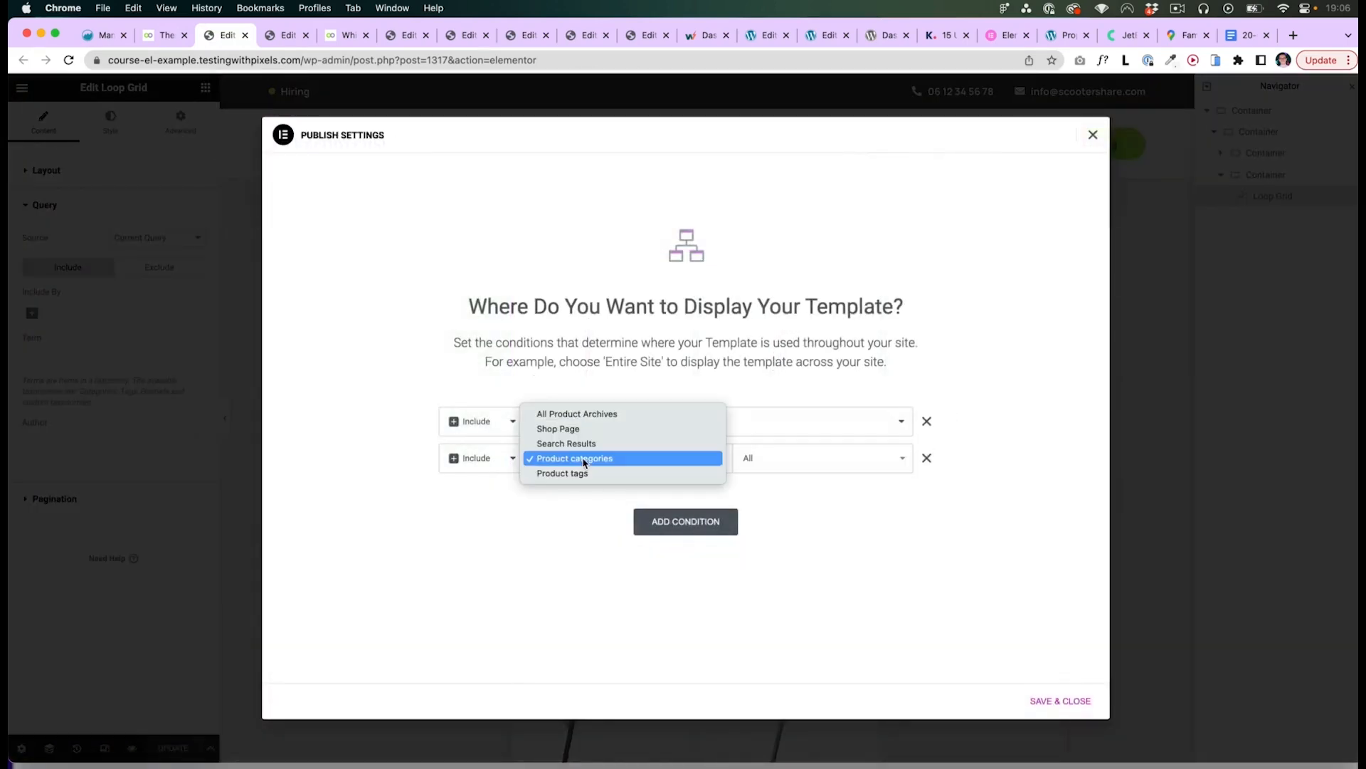
pyautogui.click(573, 567)
pyautogui.click(558, 459)
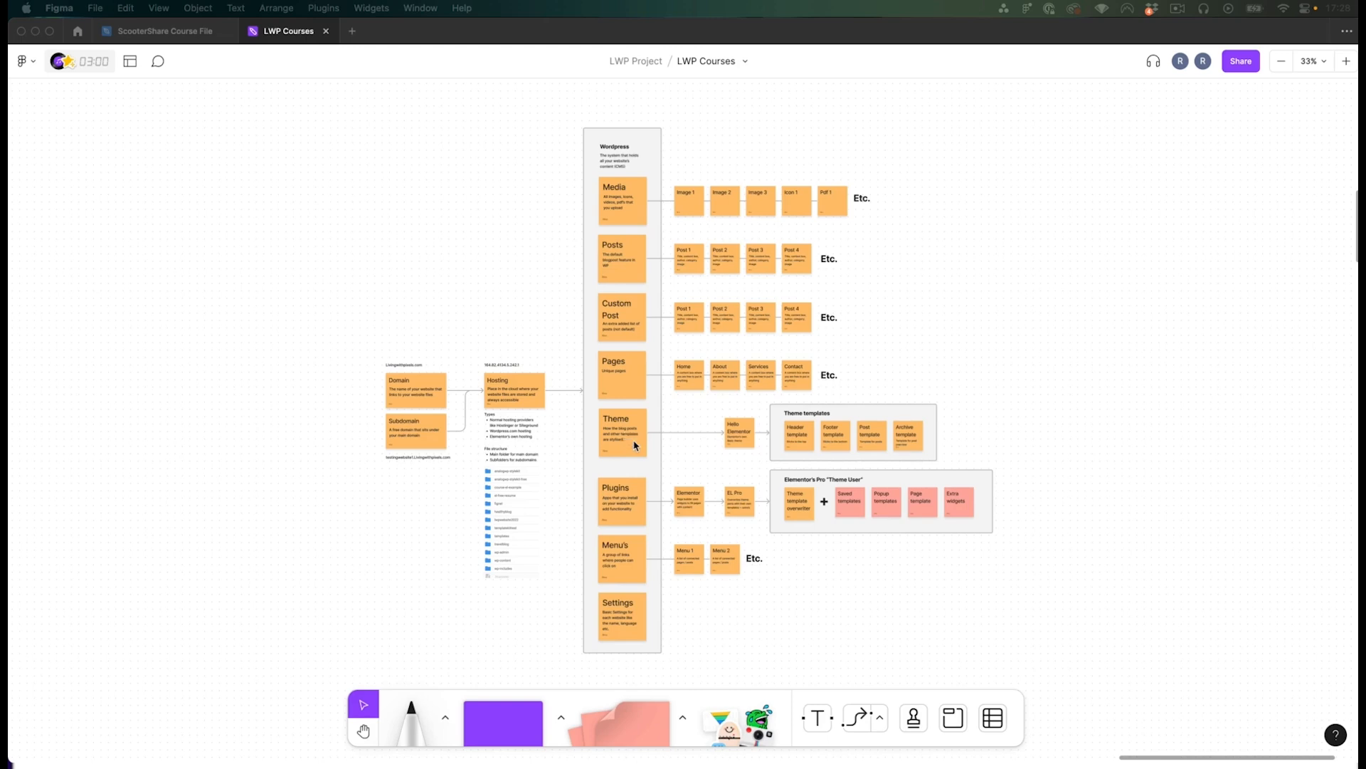
# - Switch to Figma and examine the Home and Blog post type wireframes in the LWP Courses file
pyautogui.scroll(1, 636, 446)
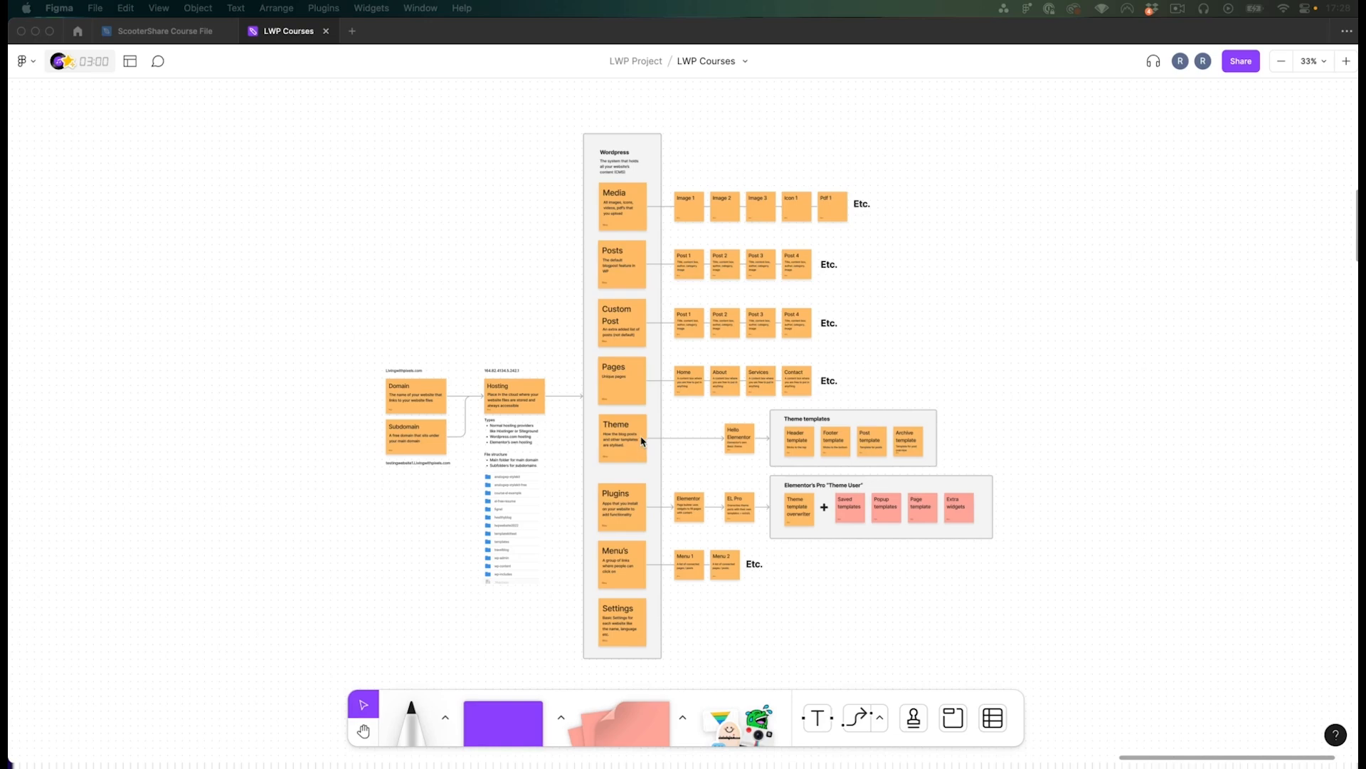
pyautogui.scroll(15, 652, 443)
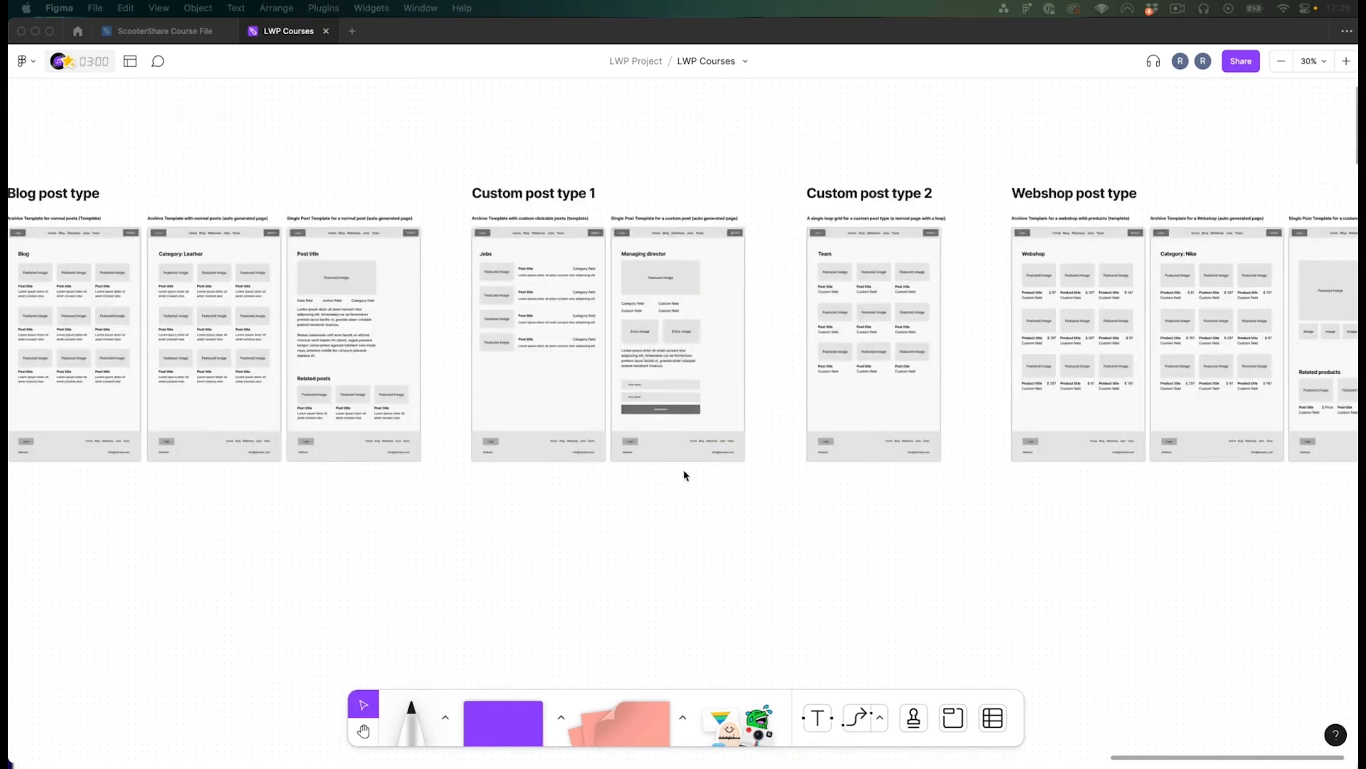
pyautogui.press('h')
pyautogui.moveTo(503, 481); pyautogui.dragTo(739, 456)
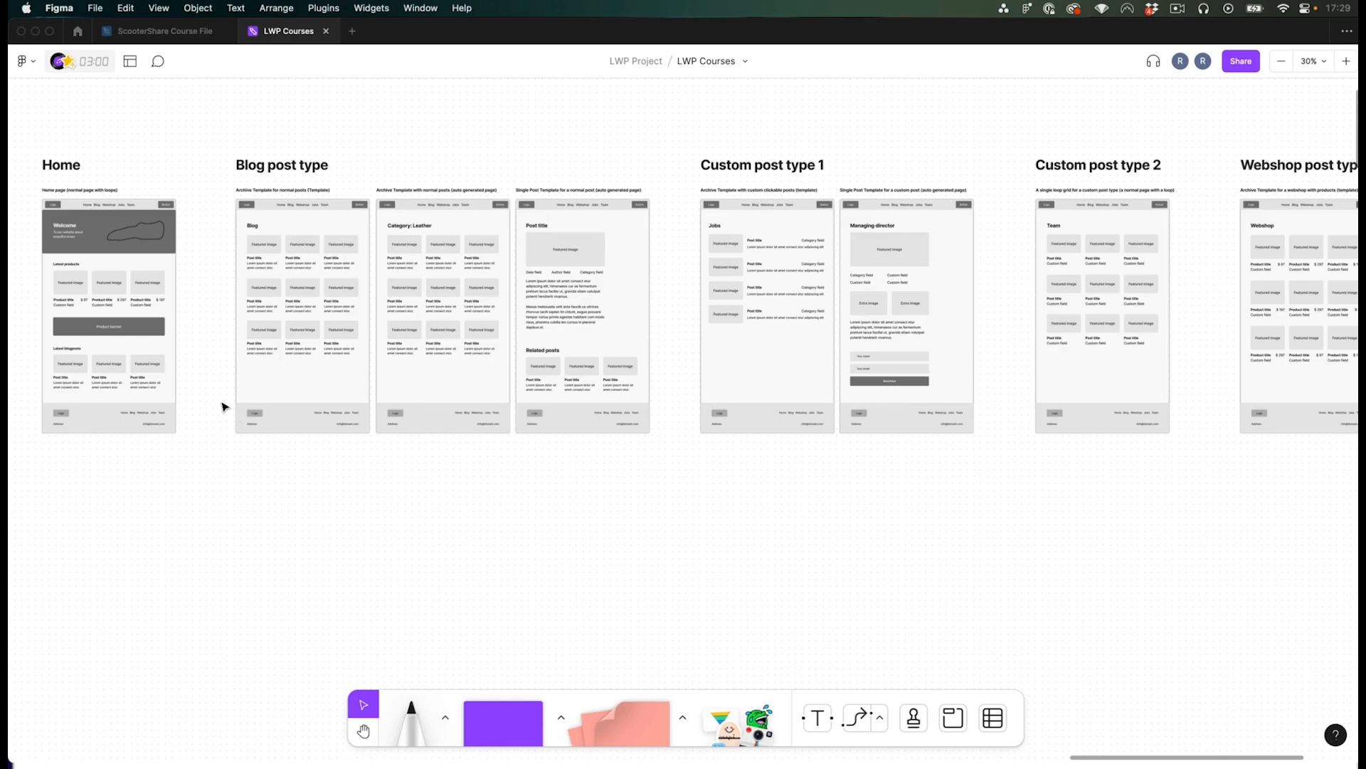
pyautogui.scroll(-2, 222, 406)
pyautogui.scroll(4, 77, 357)
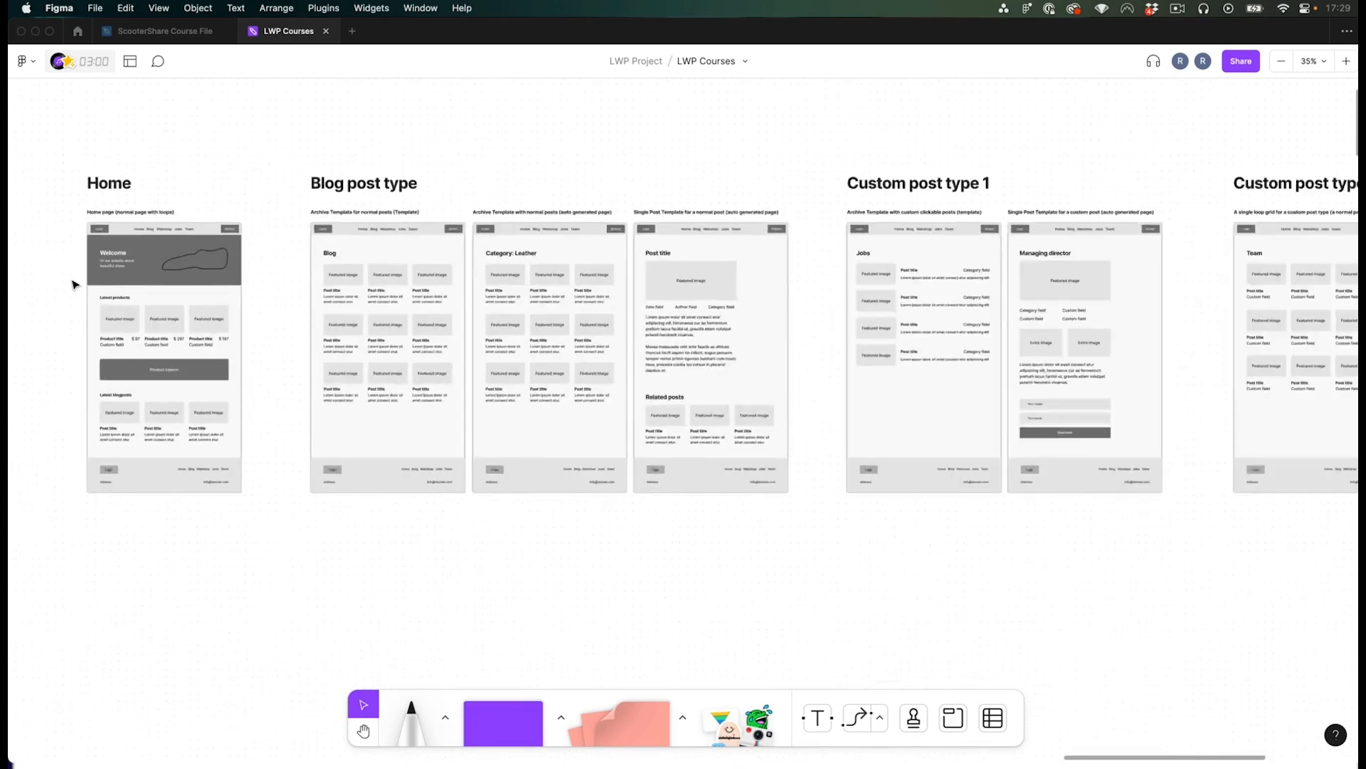
pyautogui.scroll(5, 75, 285)
pyautogui.press('h')
pyautogui.moveTo(76, 253); pyautogui.dragTo(81, 251)
pyautogui.press('v')
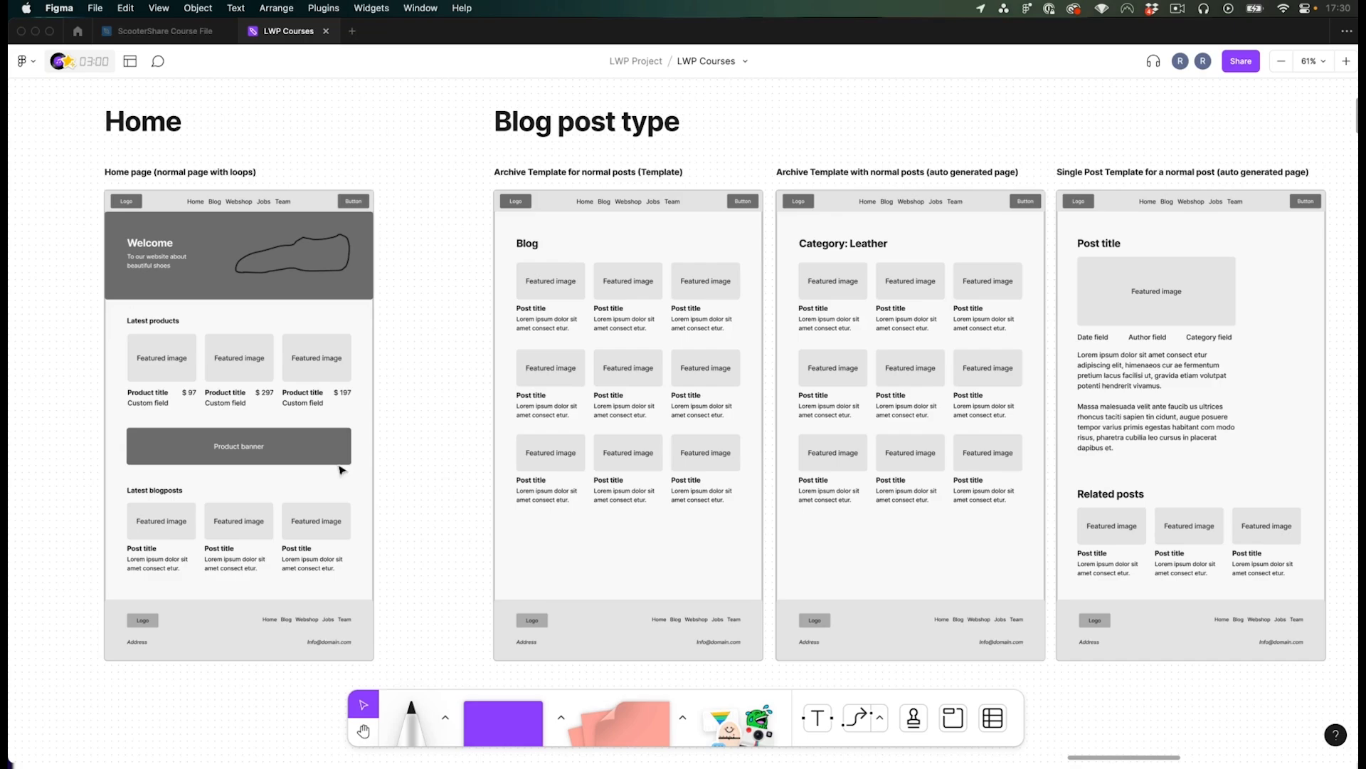
# - Switch to the browser and create and publish a new WordPress page titled Home
pyautogui.press('super+Tab')
pyautogui.click(214, 119)
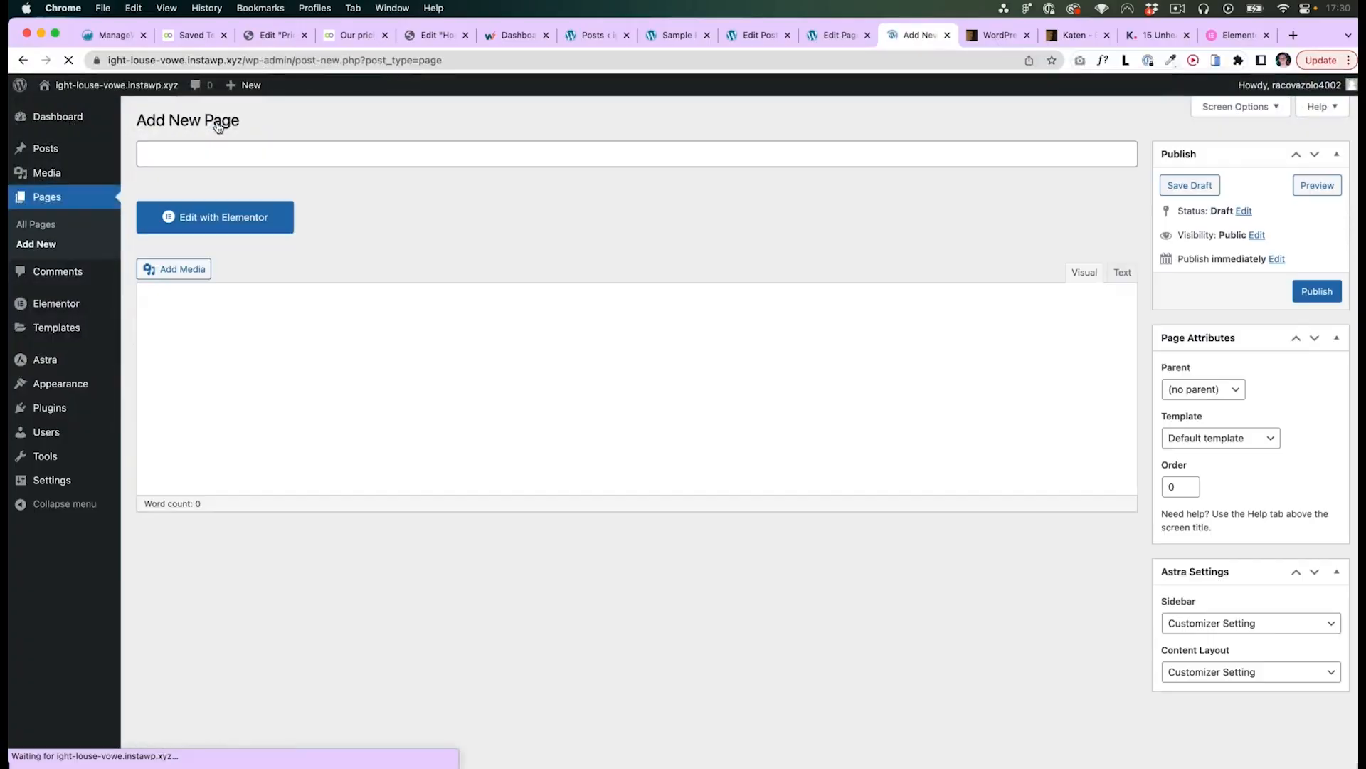
pyautogui.write('Home')
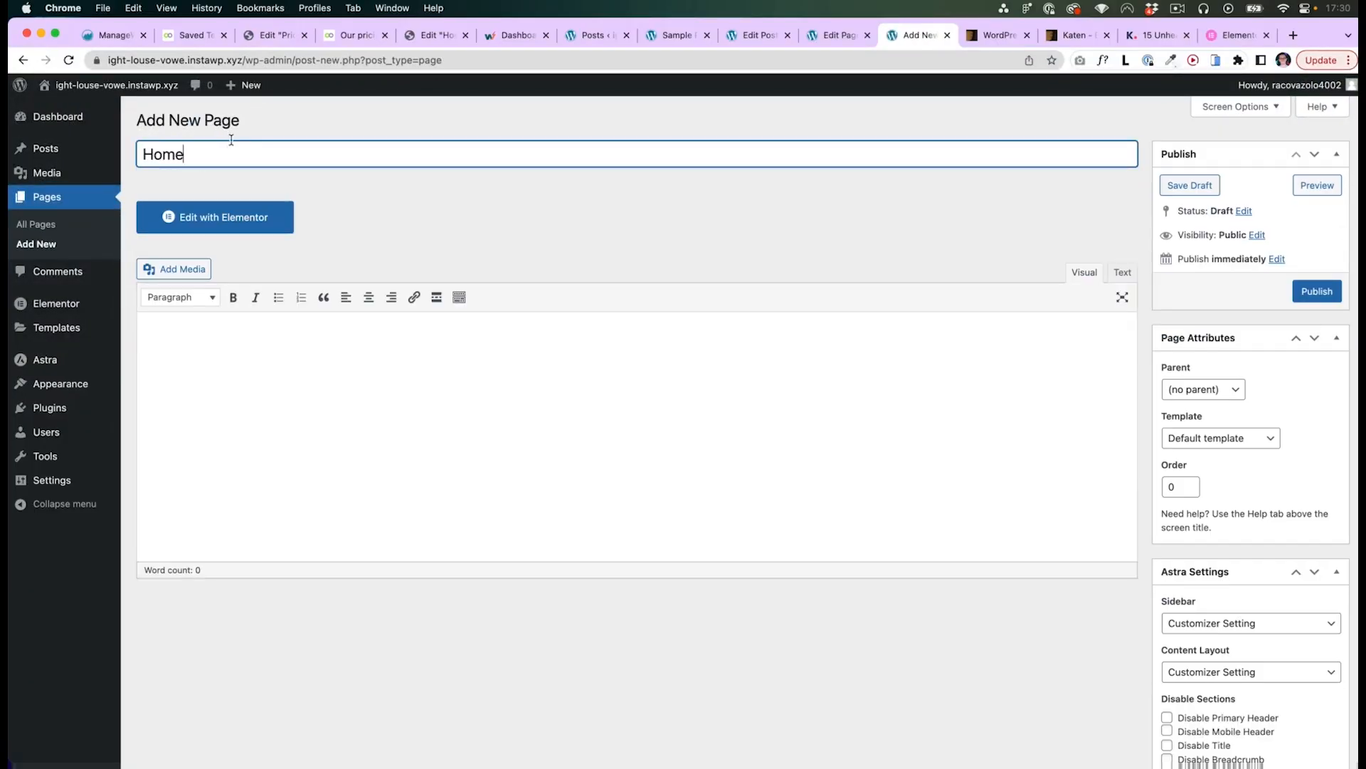
pyautogui.click(388, 336)
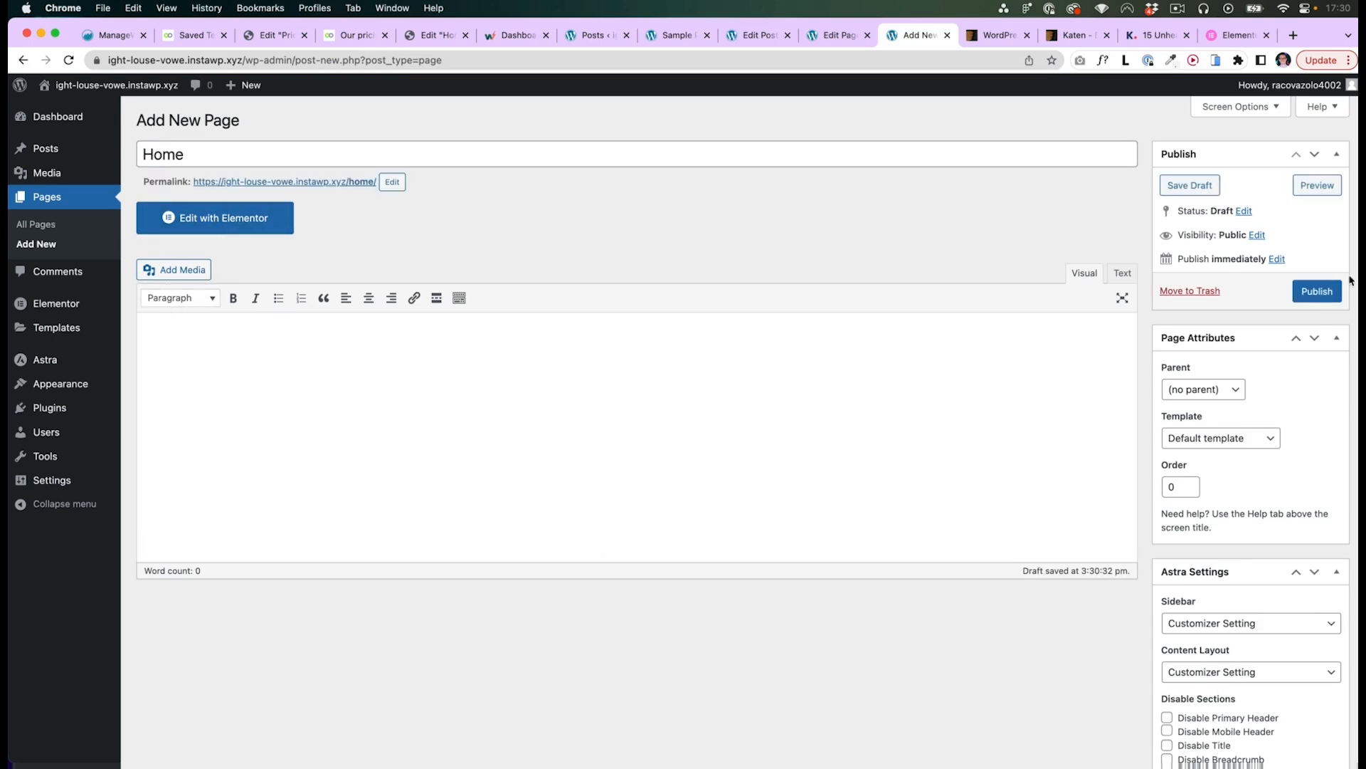
pyautogui.click(1318, 291)
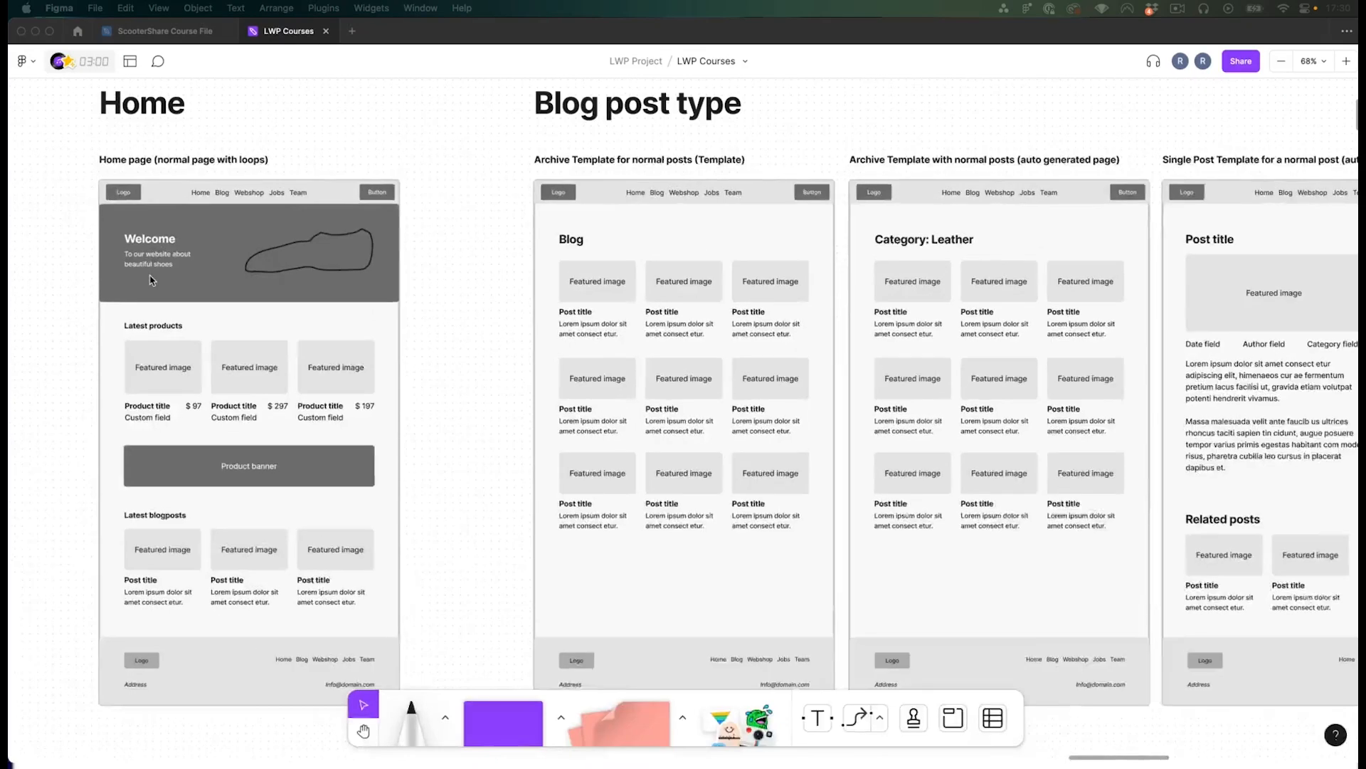
# - Examine the Home page wireframe's header, hero, latest products, banner and latest blogposts sections
pyautogui.hscroll(-2, 488, 254)
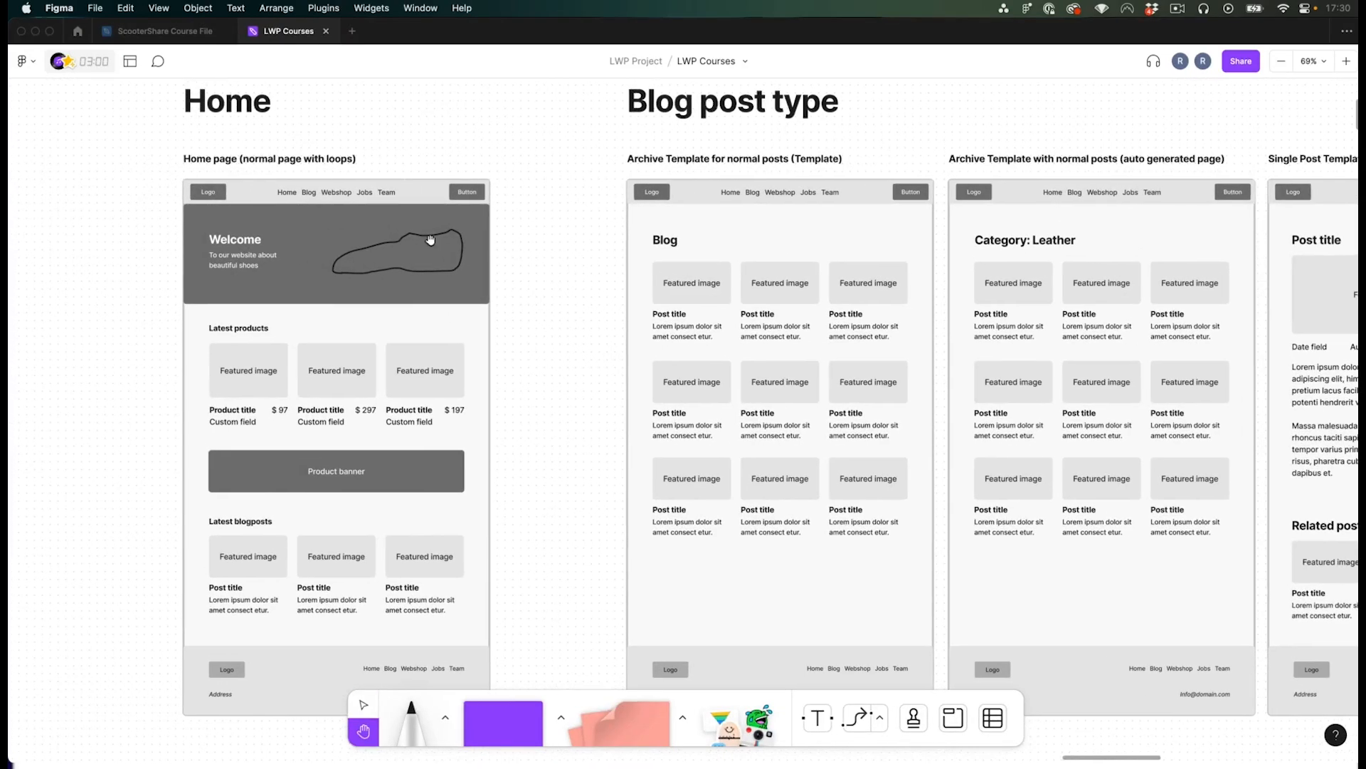
pyautogui.scroll(5, 305, 254)
pyautogui.moveTo(378, 265); pyautogui.dragTo(486, 296)
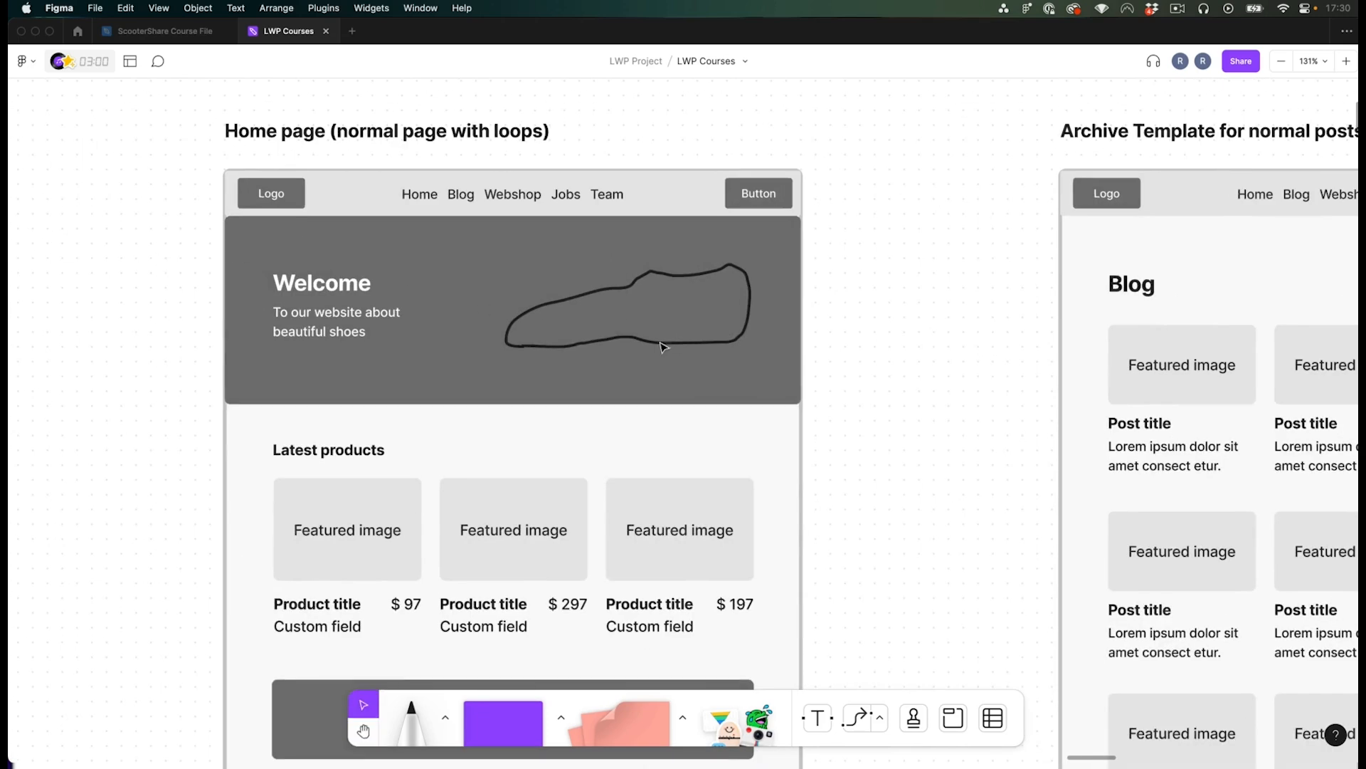
pyautogui.click(663, 347)
pyautogui.click(837, 348)
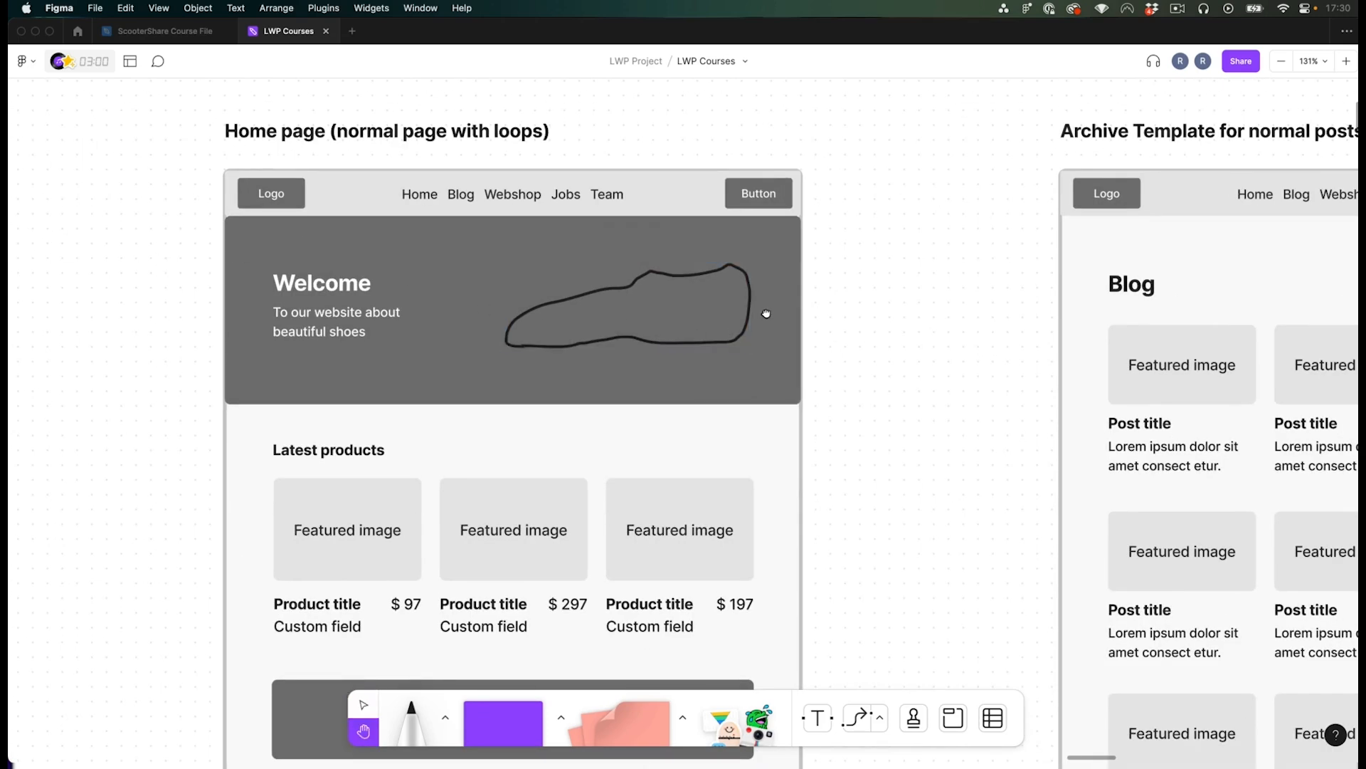
pyautogui.moveTo(765, 314); pyautogui.dragTo(773, 336)
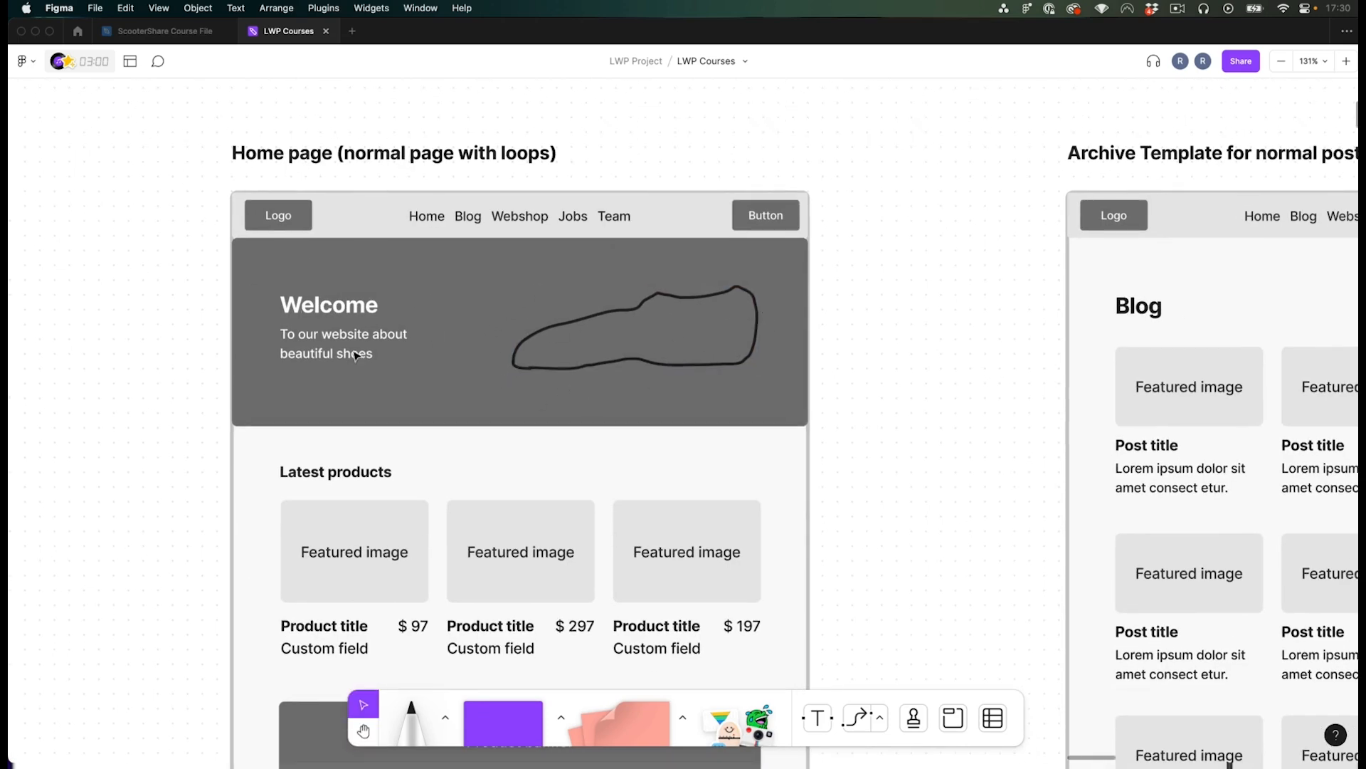
pyautogui.click(265, 281)
pyautogui.click(359, 304)
pyautogui.click(899, 298)
pyautogui.moveTo(809, 263); pyautogui.dragTo(844, 264)
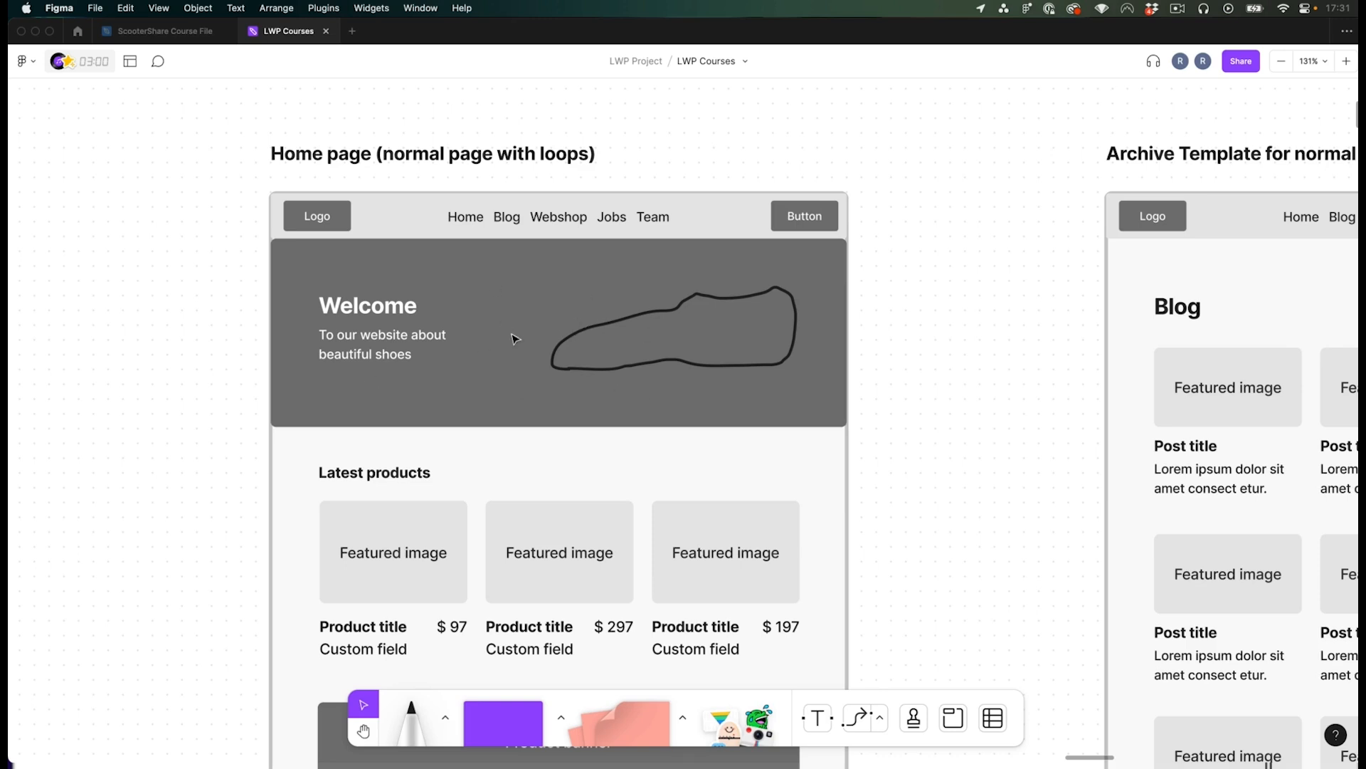
pyautogui.click(730, 221)
pyautogui.scroll(1, 575, 268)
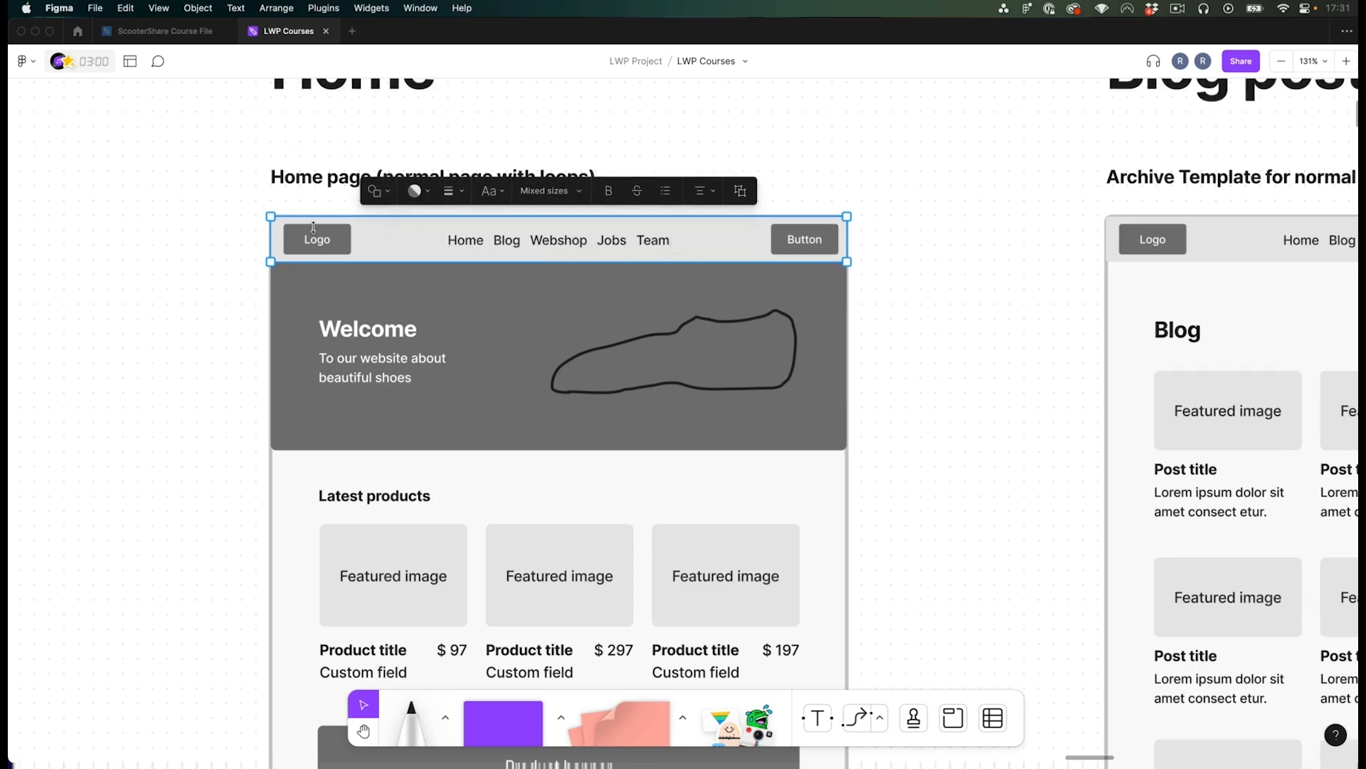
pyautogui.click(879, 250)
pyautogui.scroll(-10, 787, 350)
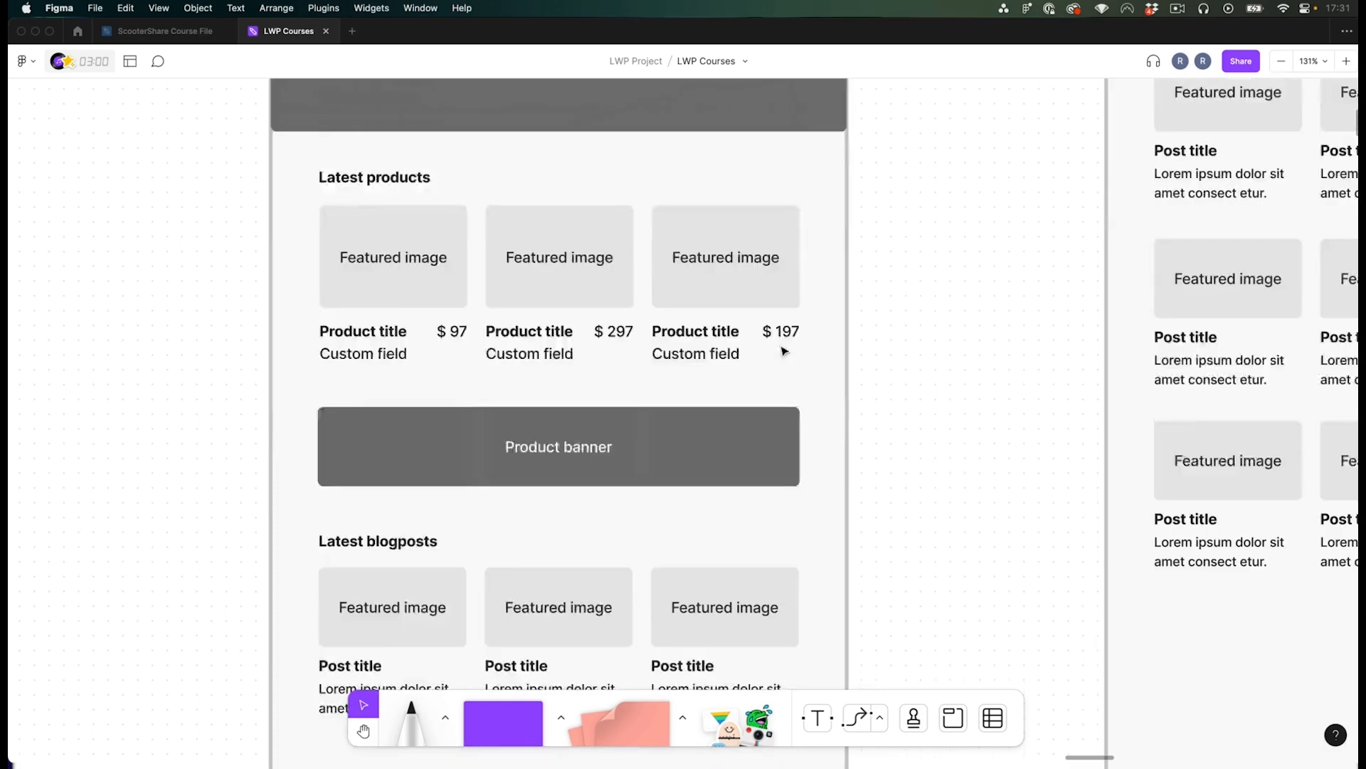
pyautogui.click(533, 541)
pyautogui.press('space')
pyautogui.moveTo(869, 450); pyautogui.dragTo(746, 468)
pyautogui.scroll(-2, 746, 469)
pyautogui.click(985, 529)
pyautogui.click(695, 535)
pyautogui.scroll(10, 608, 520)
pyautogui.moveTo(187, 166); pyautogui.dragTo(778, 539)
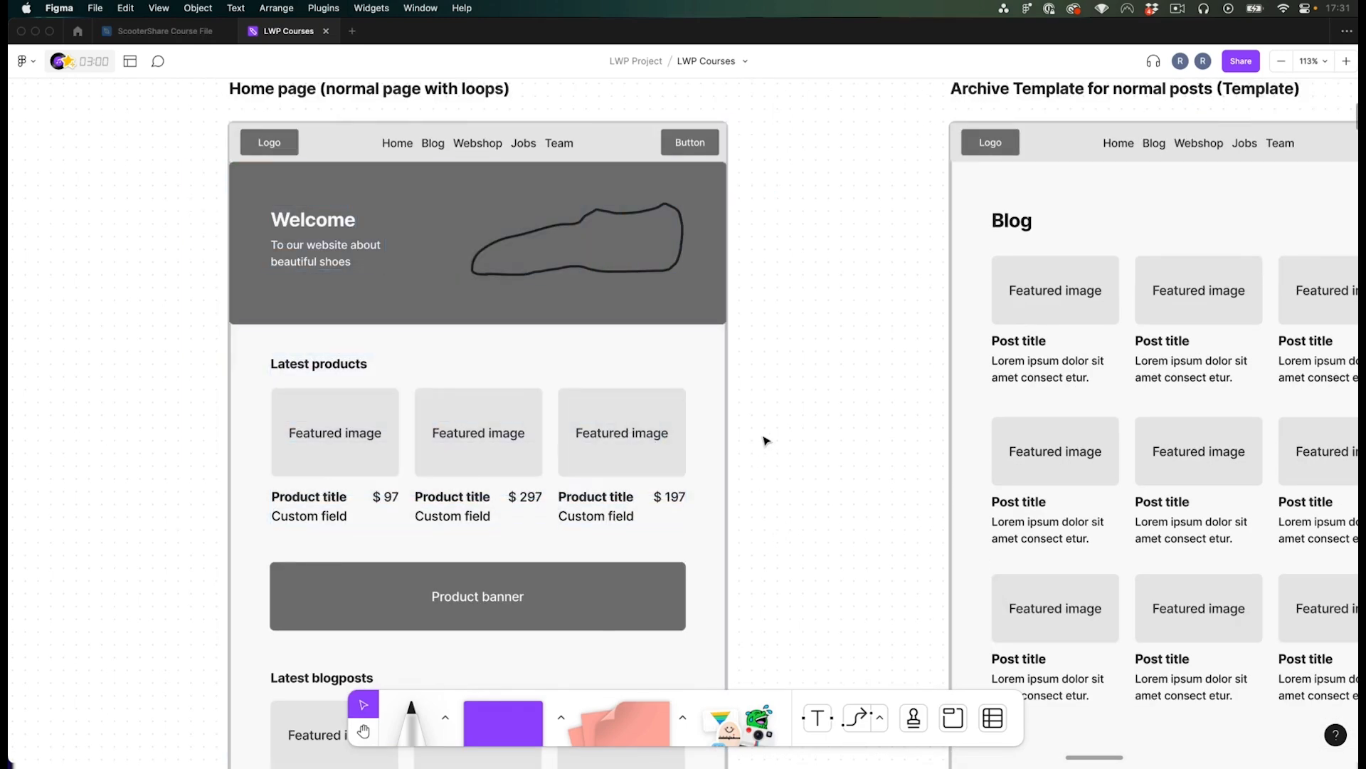
pyautogui.scroll(-3, 539, 291)
pyautogui.scroll(1, 329, 319)
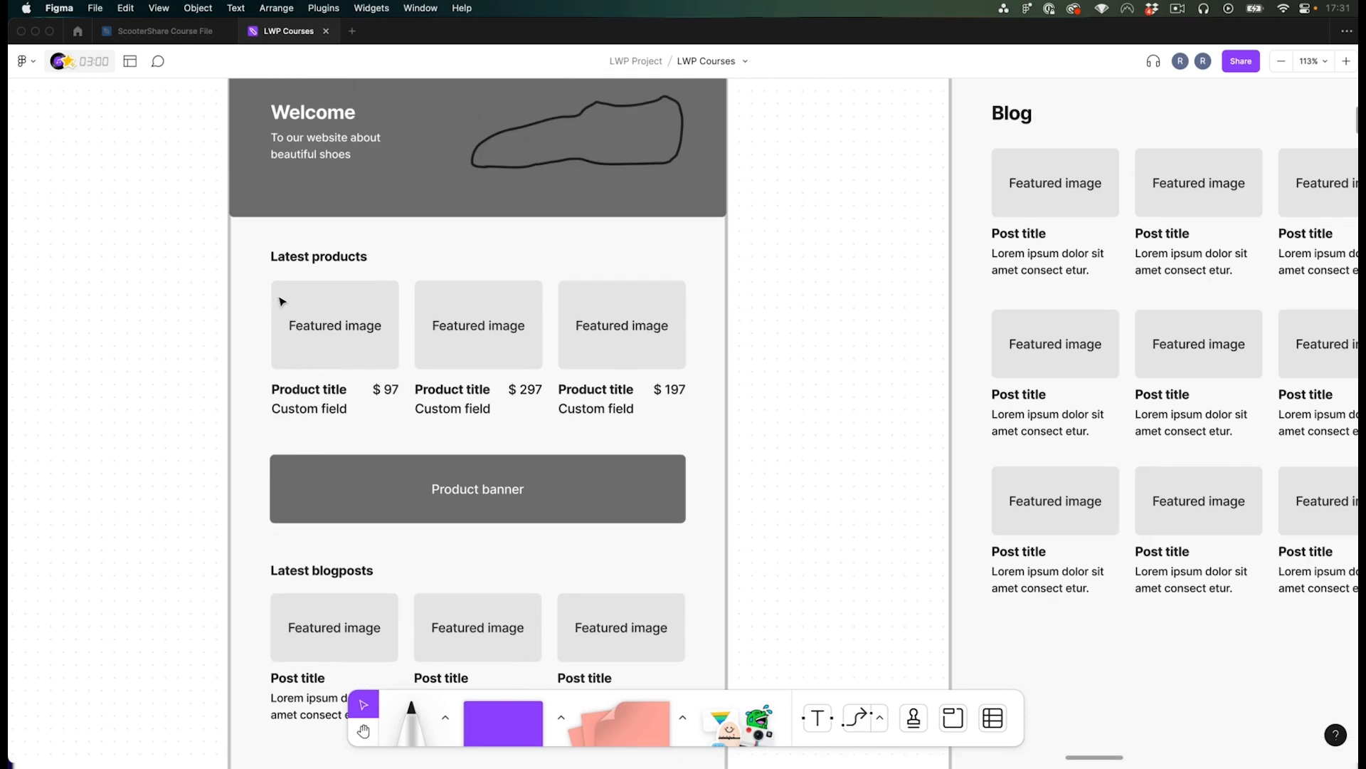
pyautogui.scroll(-2, 369, 332)
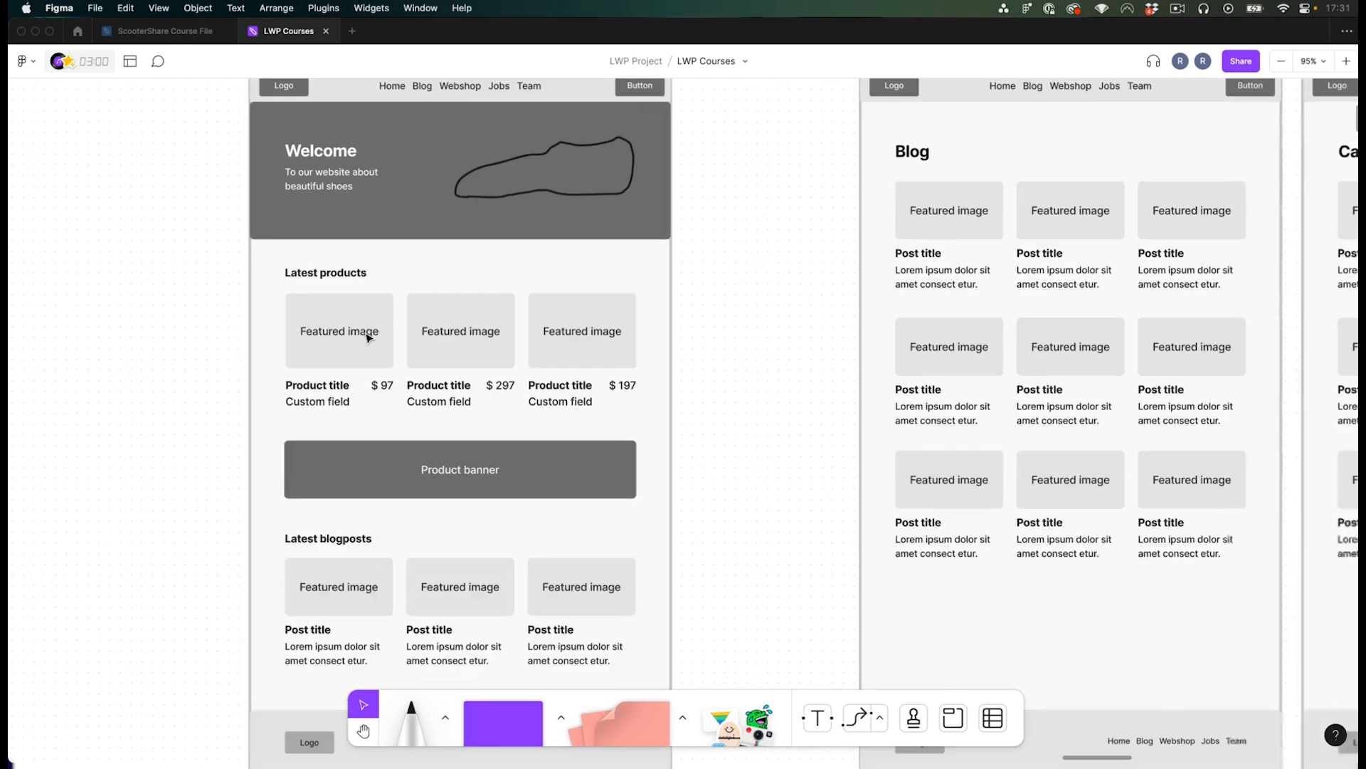
pyautogui.press('h')
pyautogui.moveTo(285, 273); pyautogui.dragTo(266, 308)
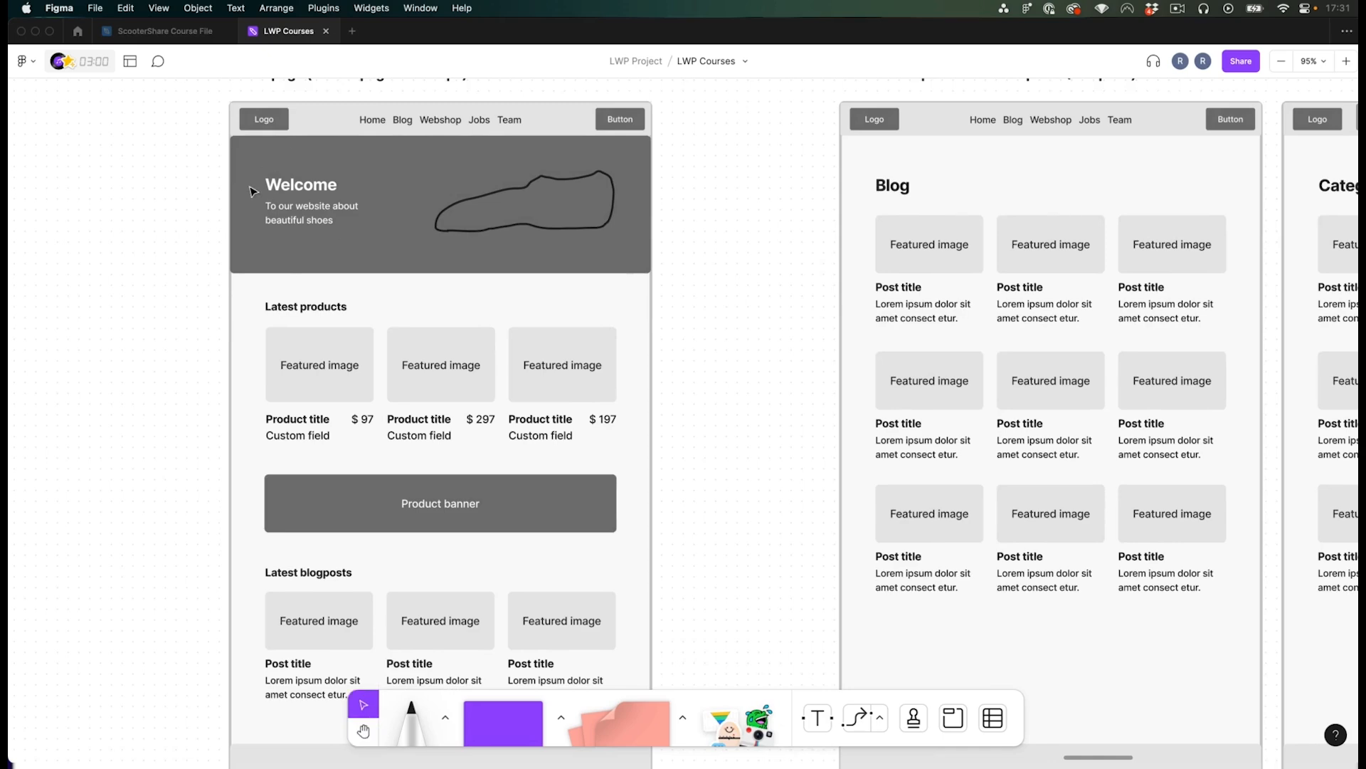
pyautogui.press('space')
pyautogui.moveTo(238, 217); pyautogui.dragTo(240, 204)
pyautogui.scroll(-2, 395, 375)
pyautogui.scroll(4, 458, 467)
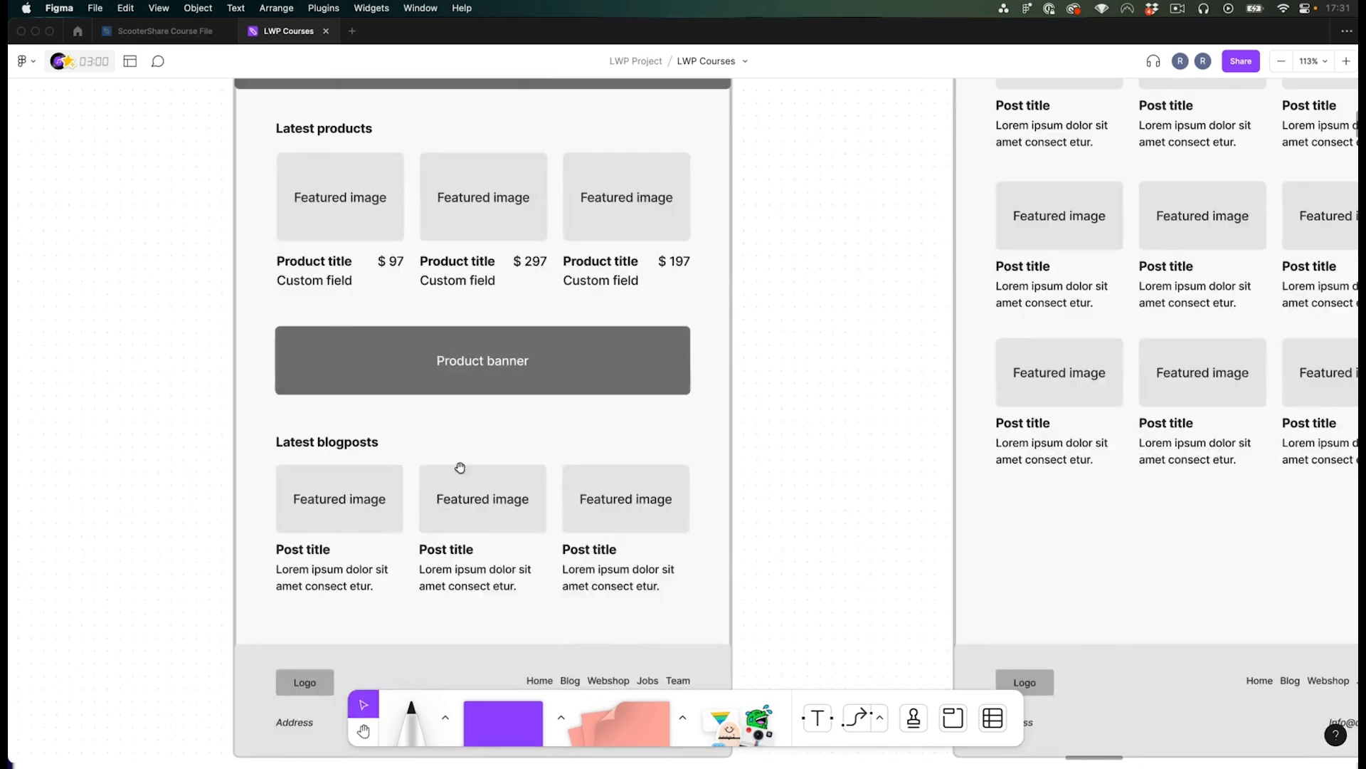
pyautogui.scroll(-2, 451, 409)
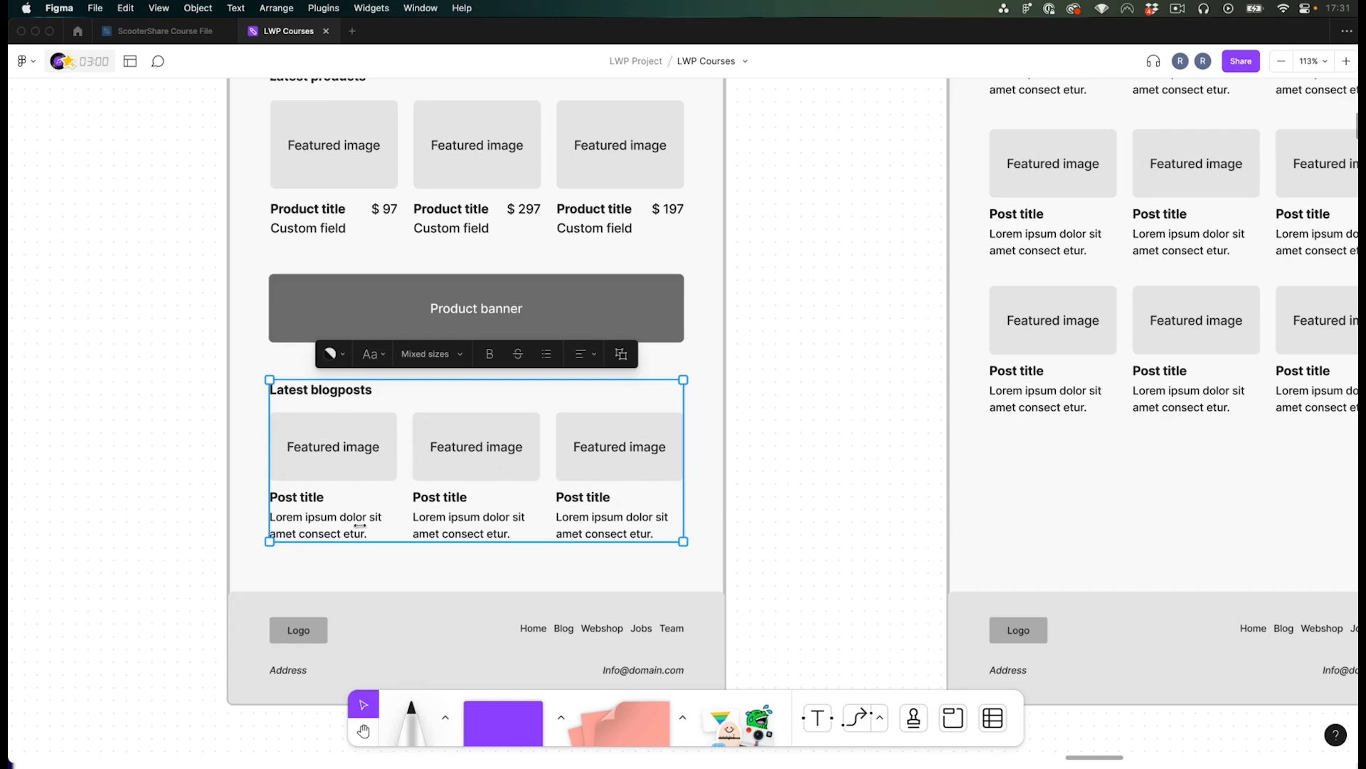
pyautogui.scroll(-3, 448, 479)
# - Check the WordPress posts and pages against the Blog post type archive and single post wireframes
pyautogui.press('super+Tab')
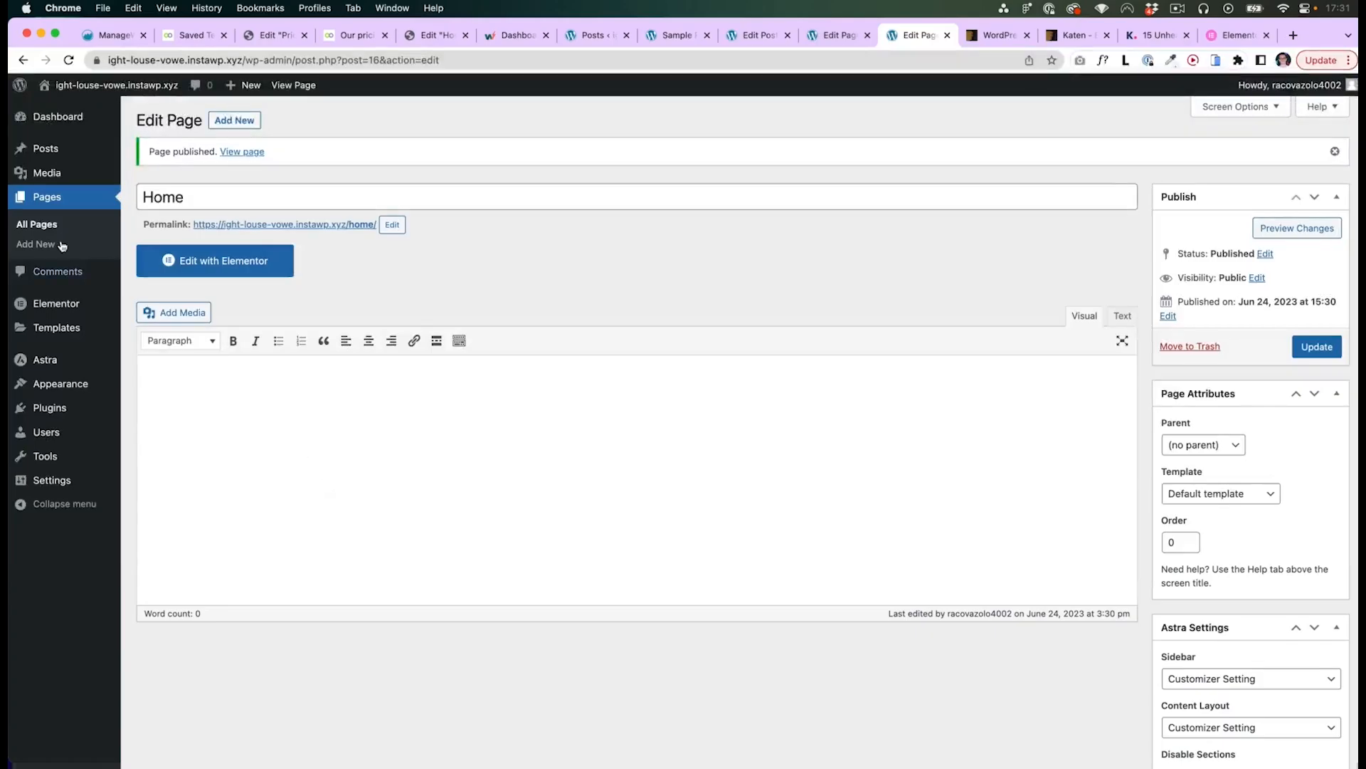
pyautogui.click(55, 152)
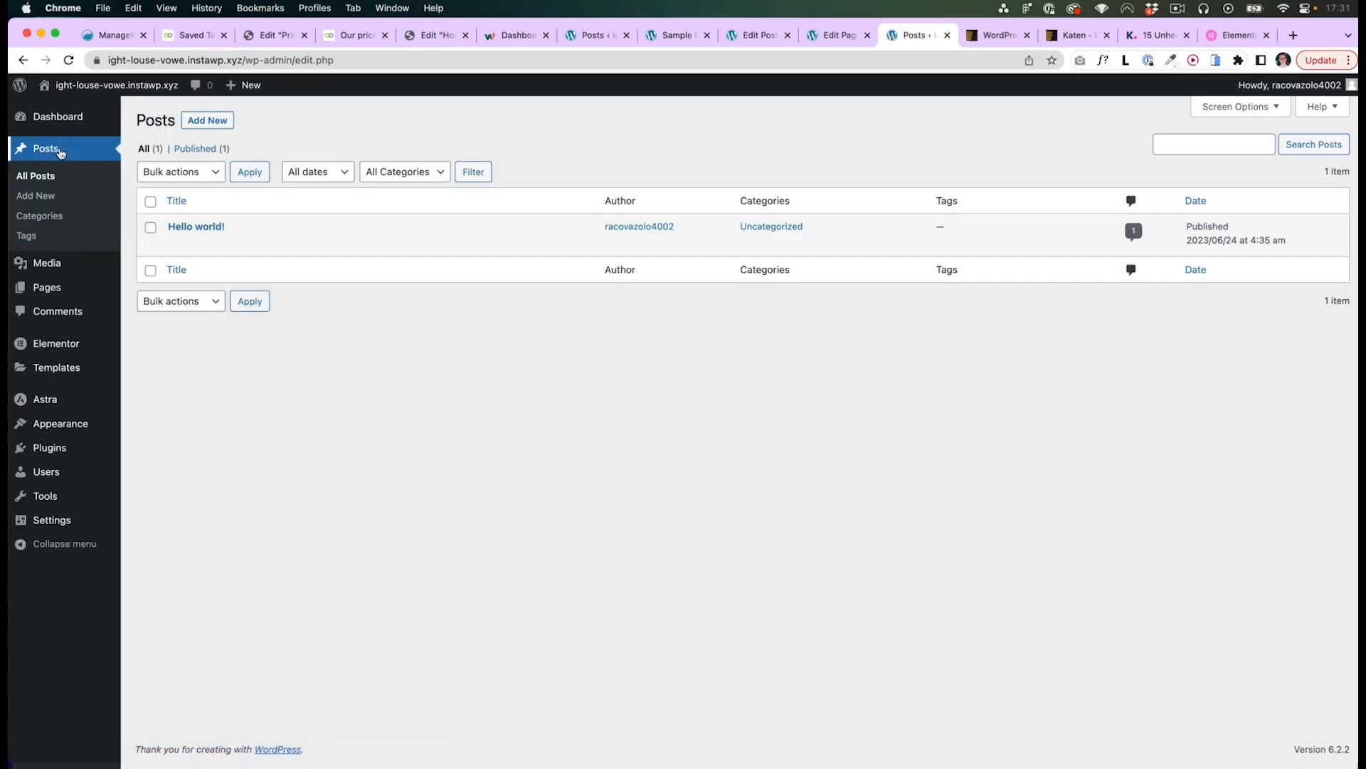
pyautogui.press('super+Tab')
pyautogui.scroll(-5, 626, 446)
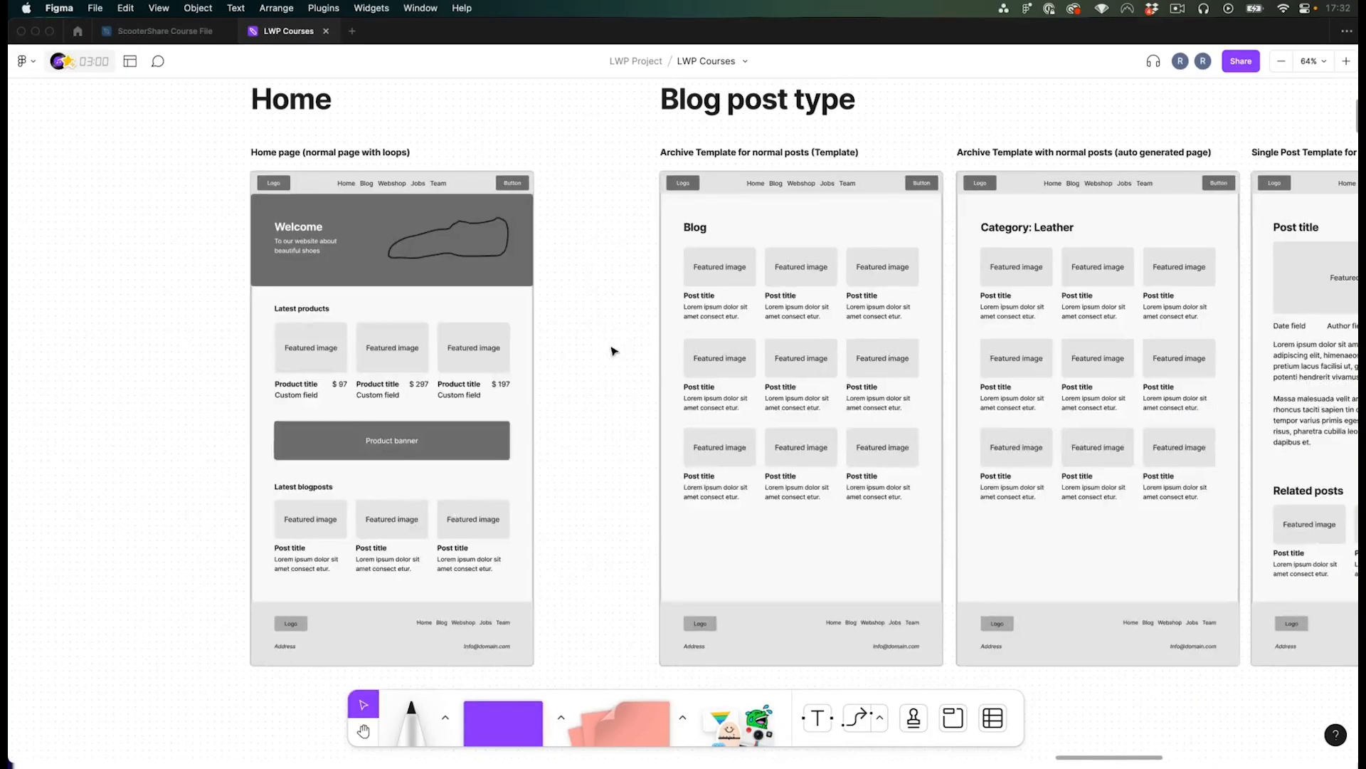
pyautogui.click(713, 228)
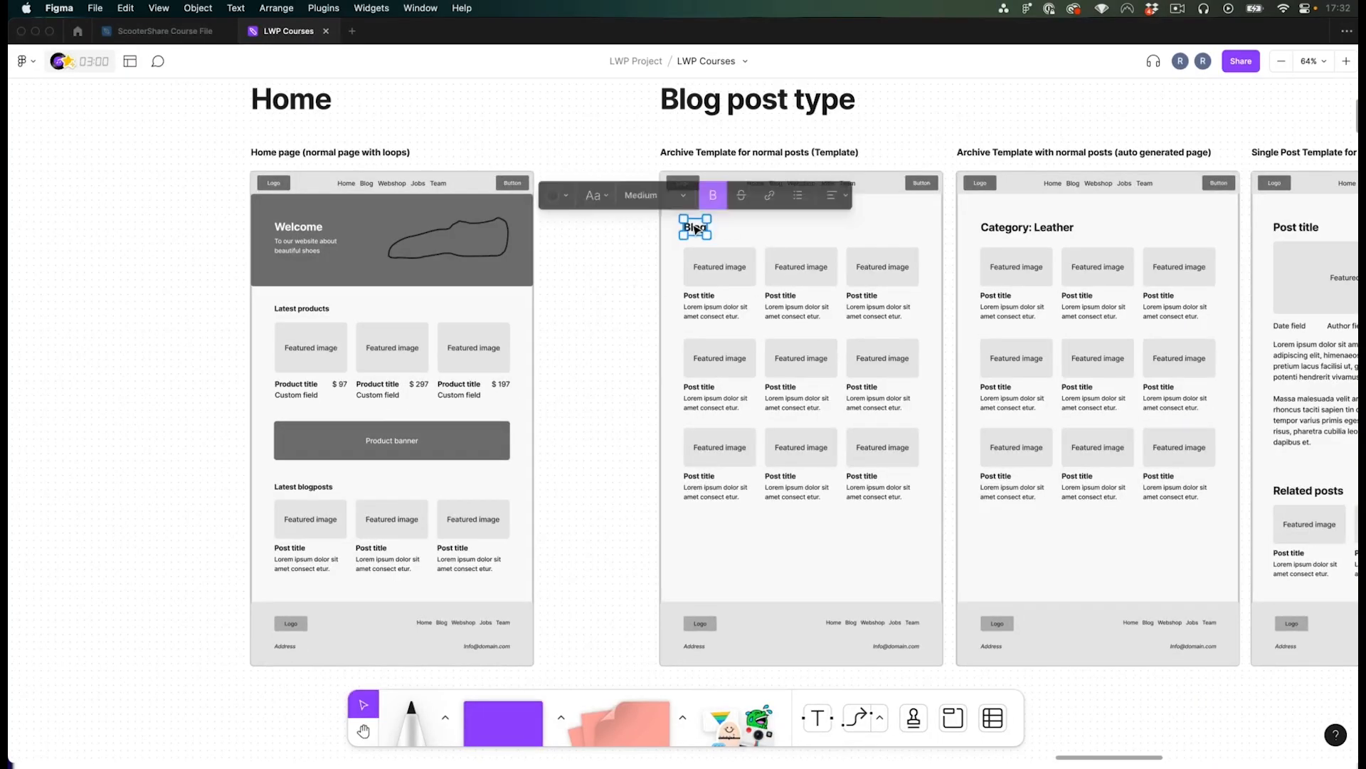
pyautogui.click(650, 267)
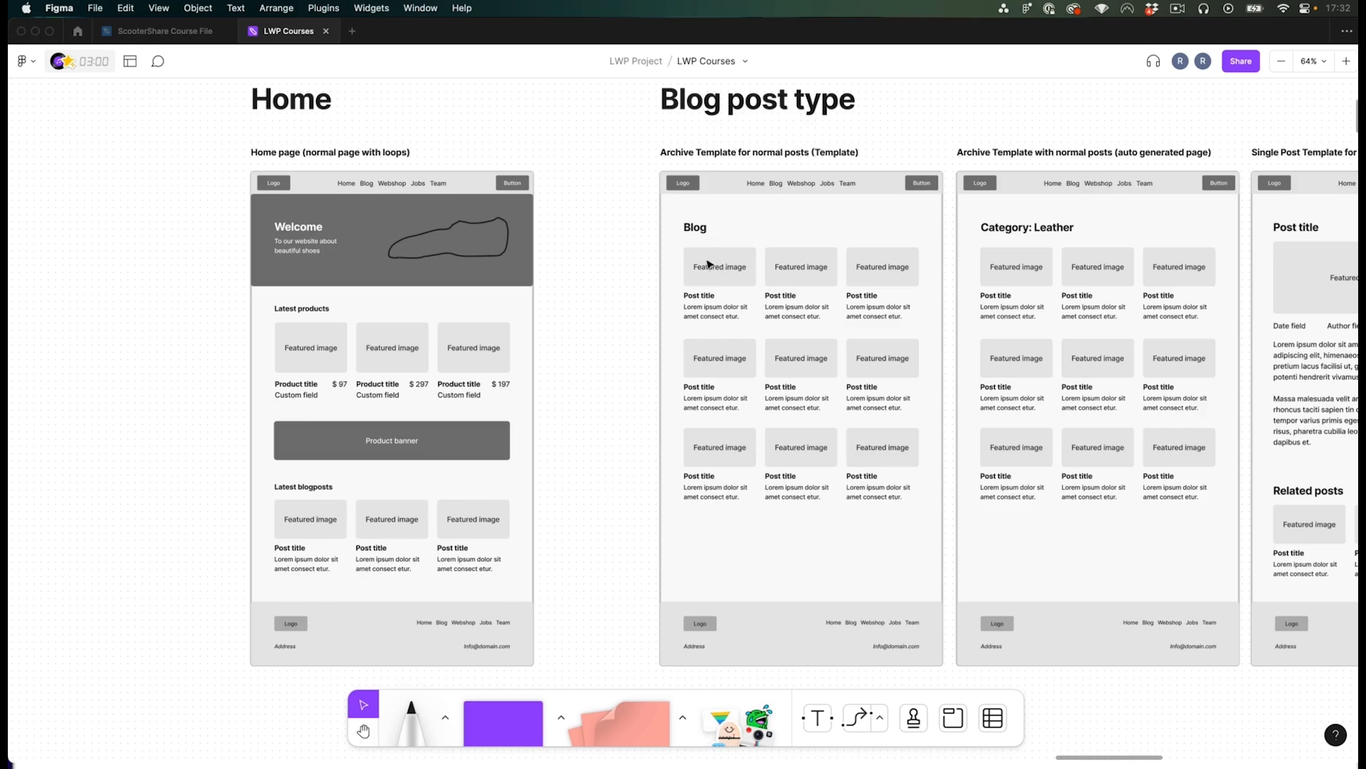
pyautogui.moveTo(728, 271); pyautogui.dragTo(487, 259)
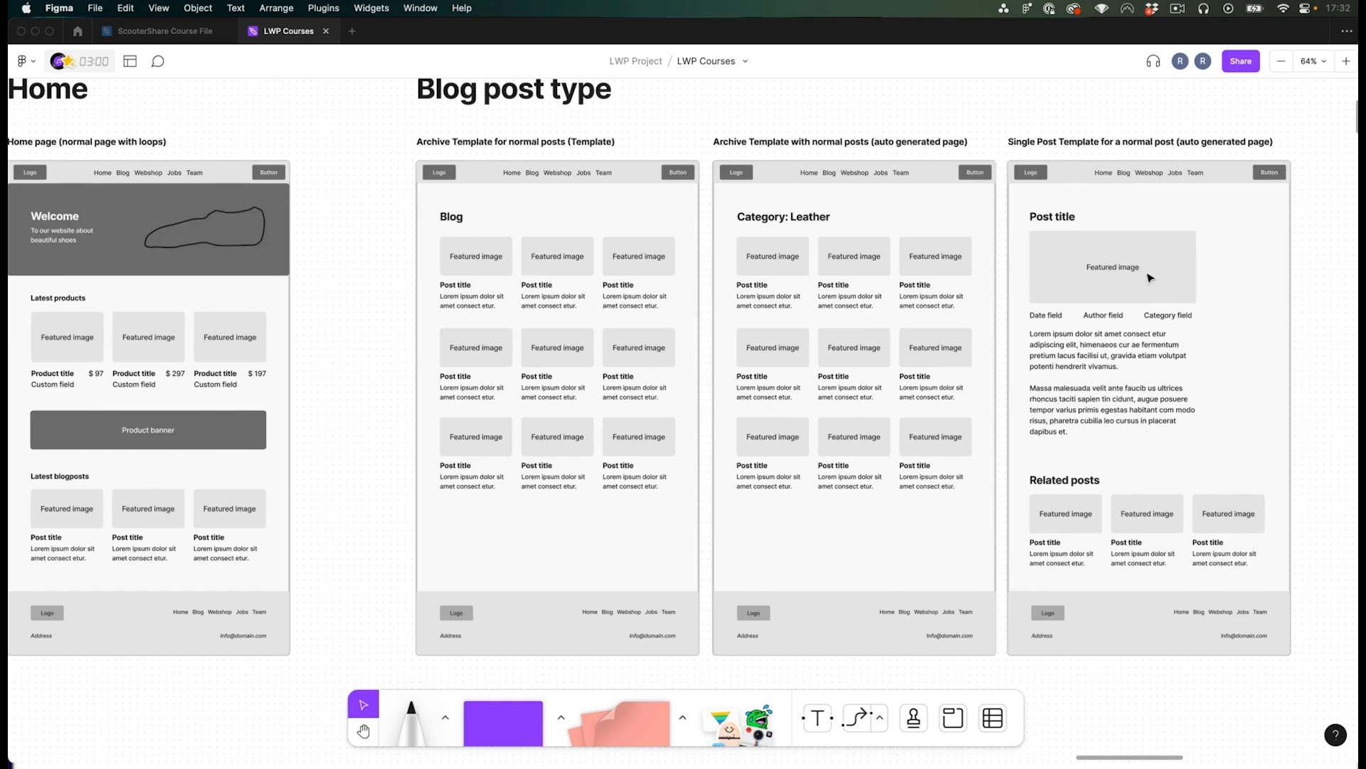
pyautogui.hscroll(-1, 1091, 263)
pyautogui.click(478, 282)
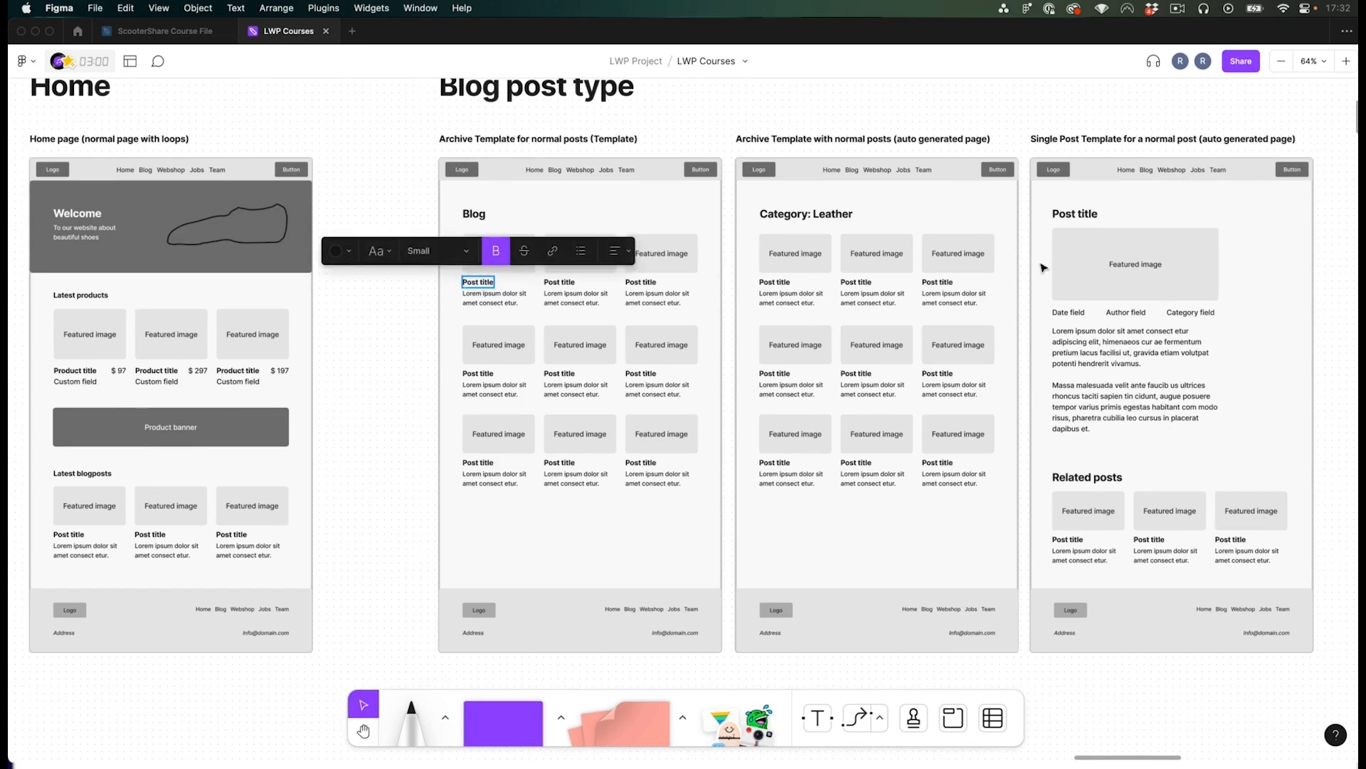
pyautogui.click(1075, 217)
pyautogui.click(114, 533)
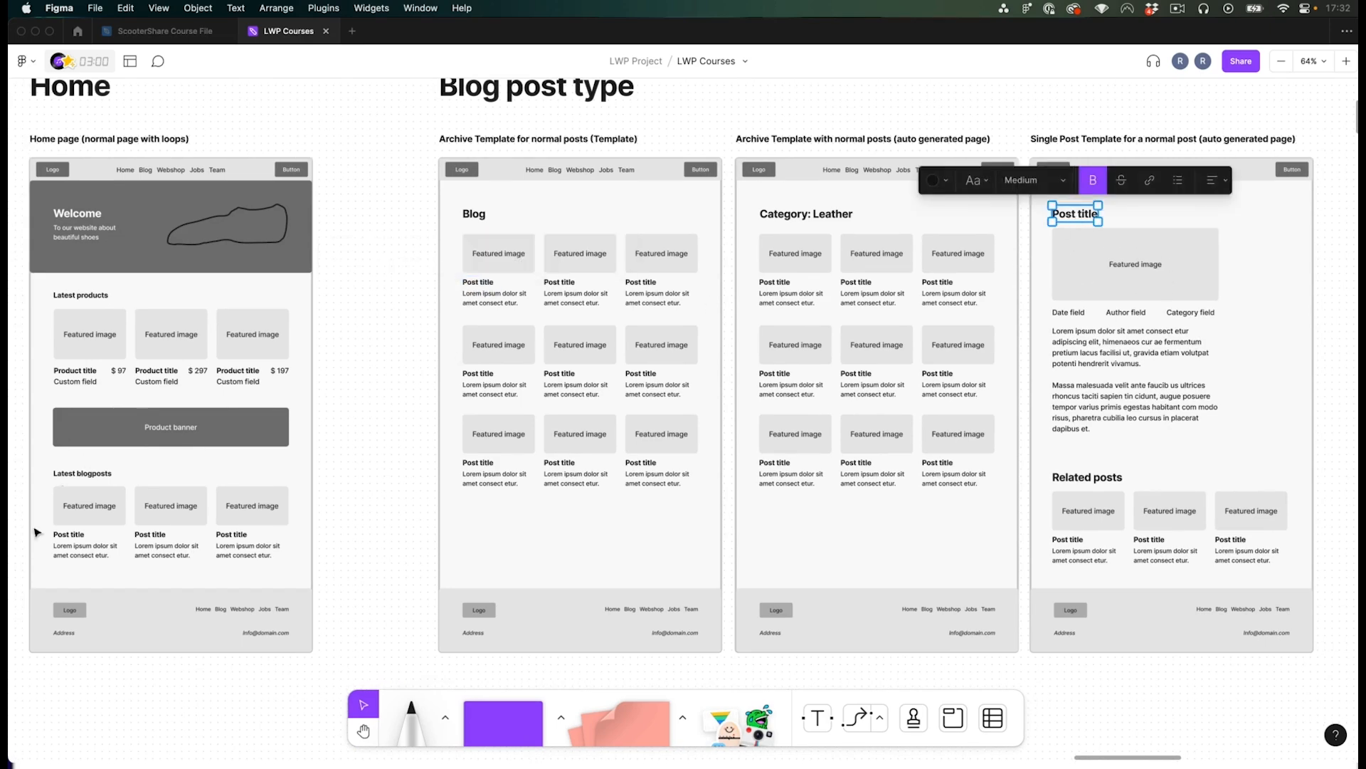
pyautogui.click(72, 540)
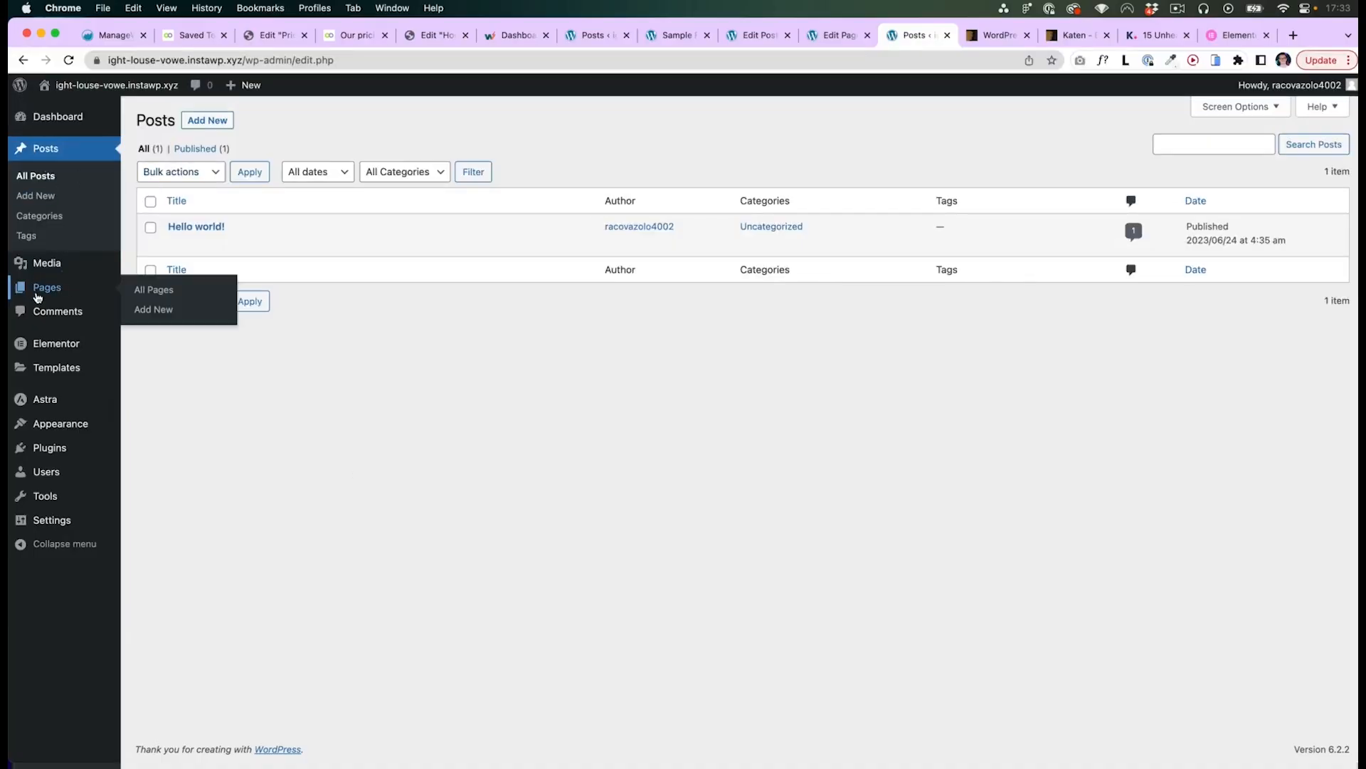
pyautogui.click(39, 292)
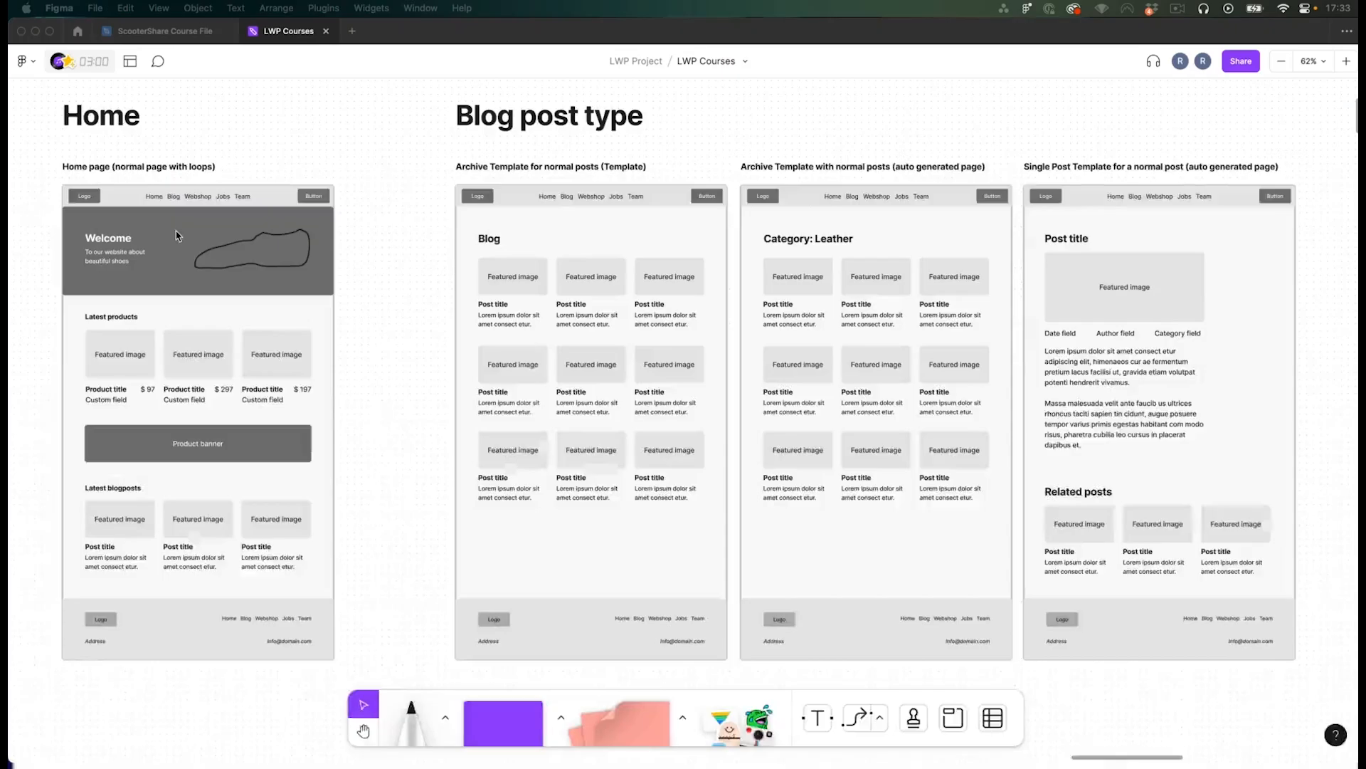
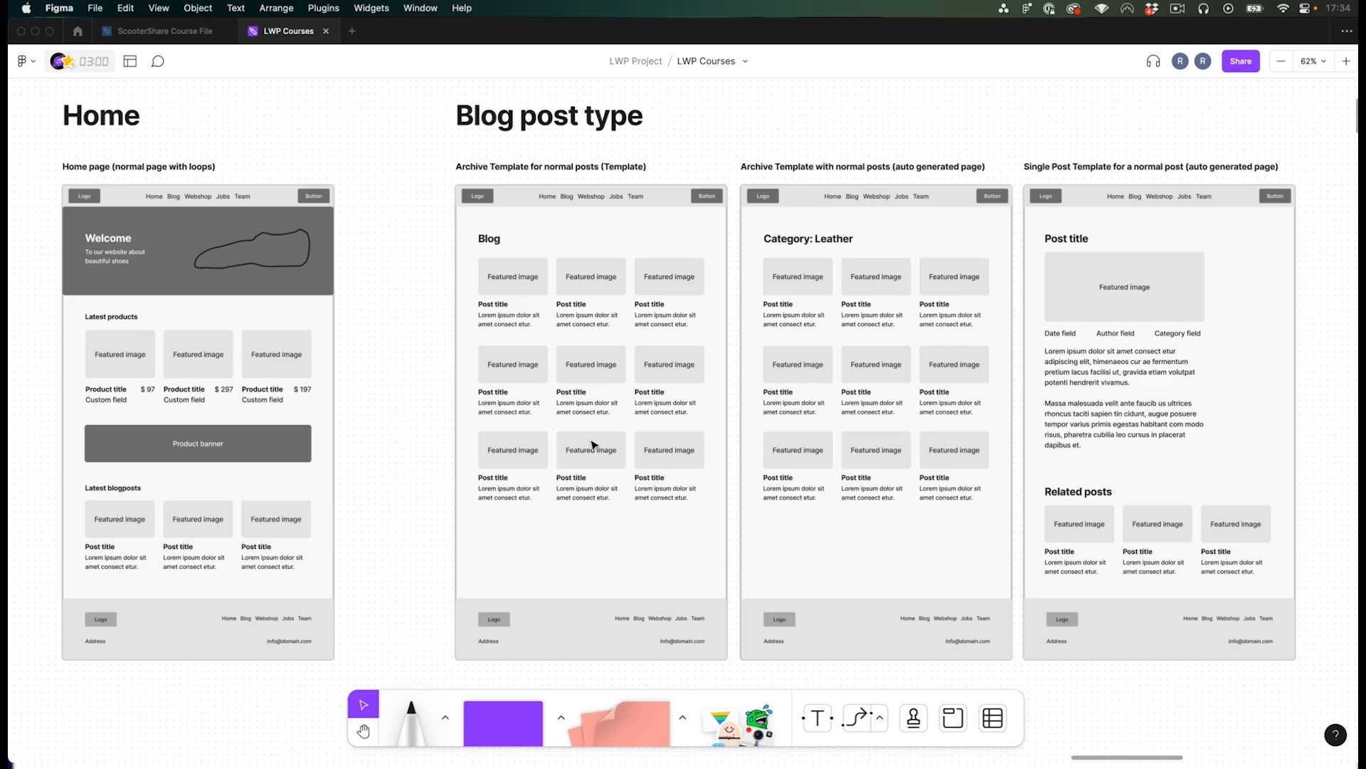
# - Open the live Scootershare site's Blog page and compare it with the Figma blog wireframes
pyautogui.press('super+Tab')
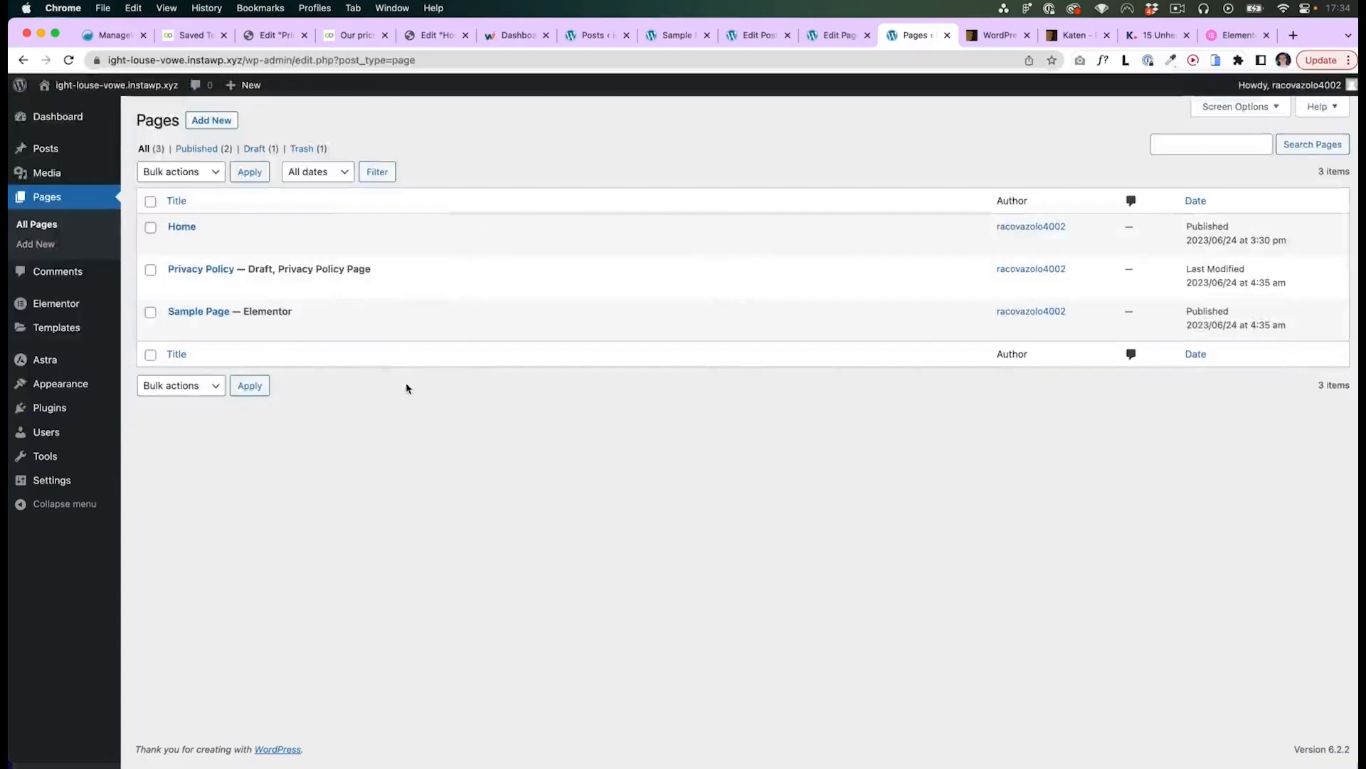
pyautogui.click(199, 38)
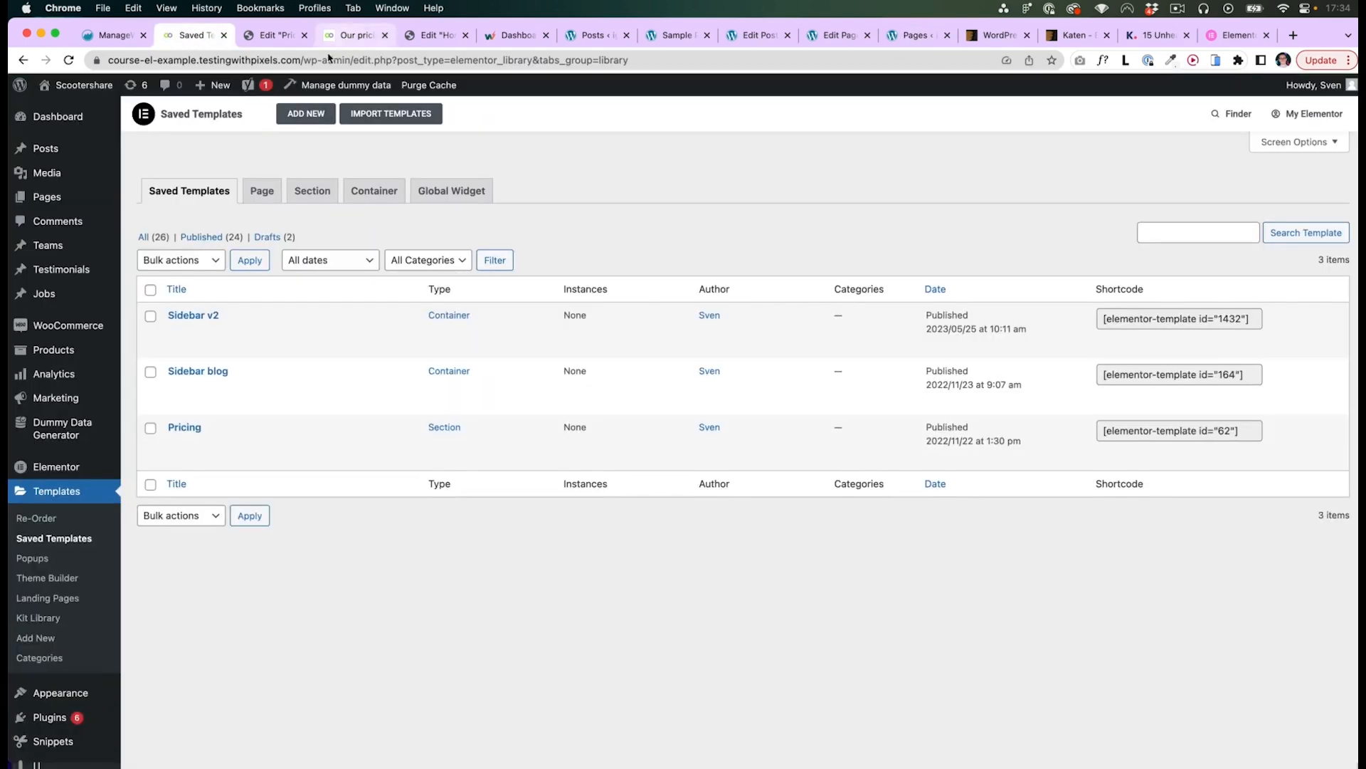
pyautogui.moveTo(80, 87)
pyautogui.click(74, 111)
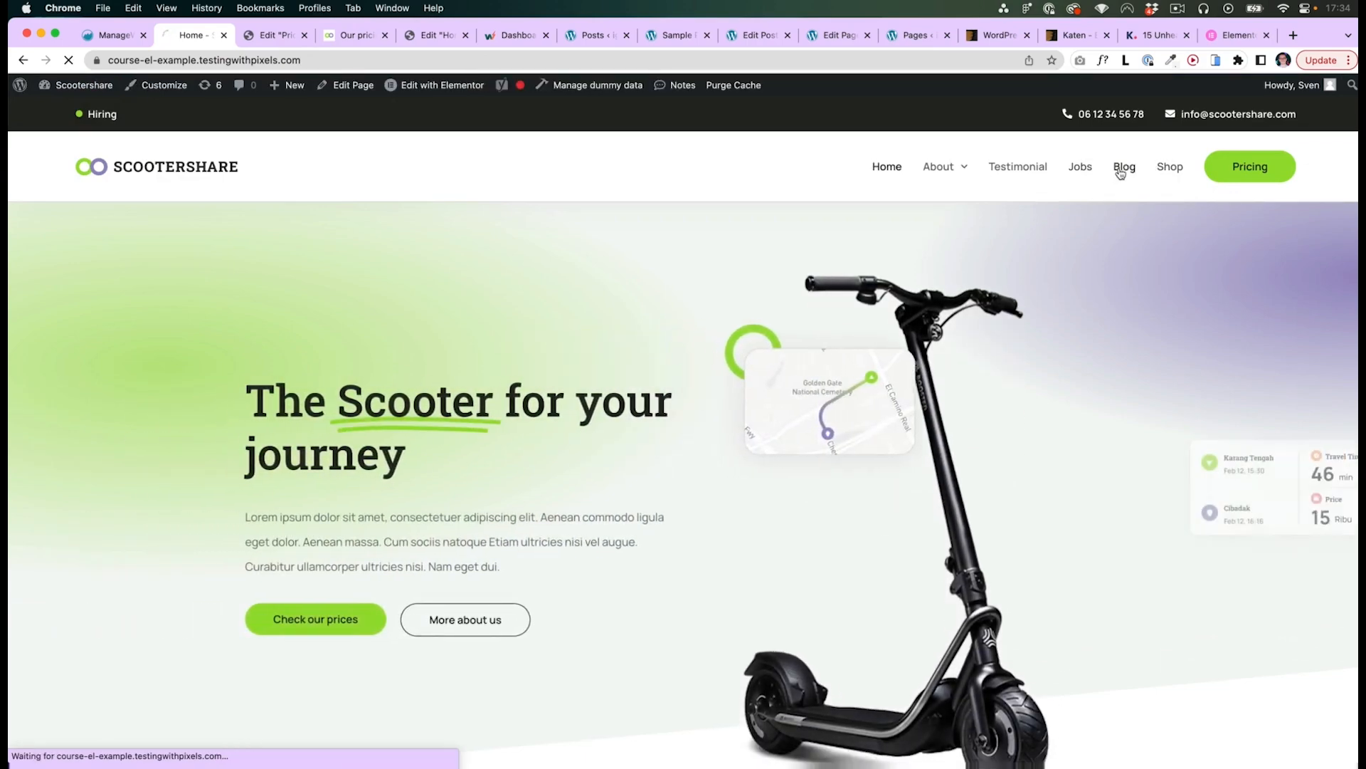
pyautogui.click(1119, 173)
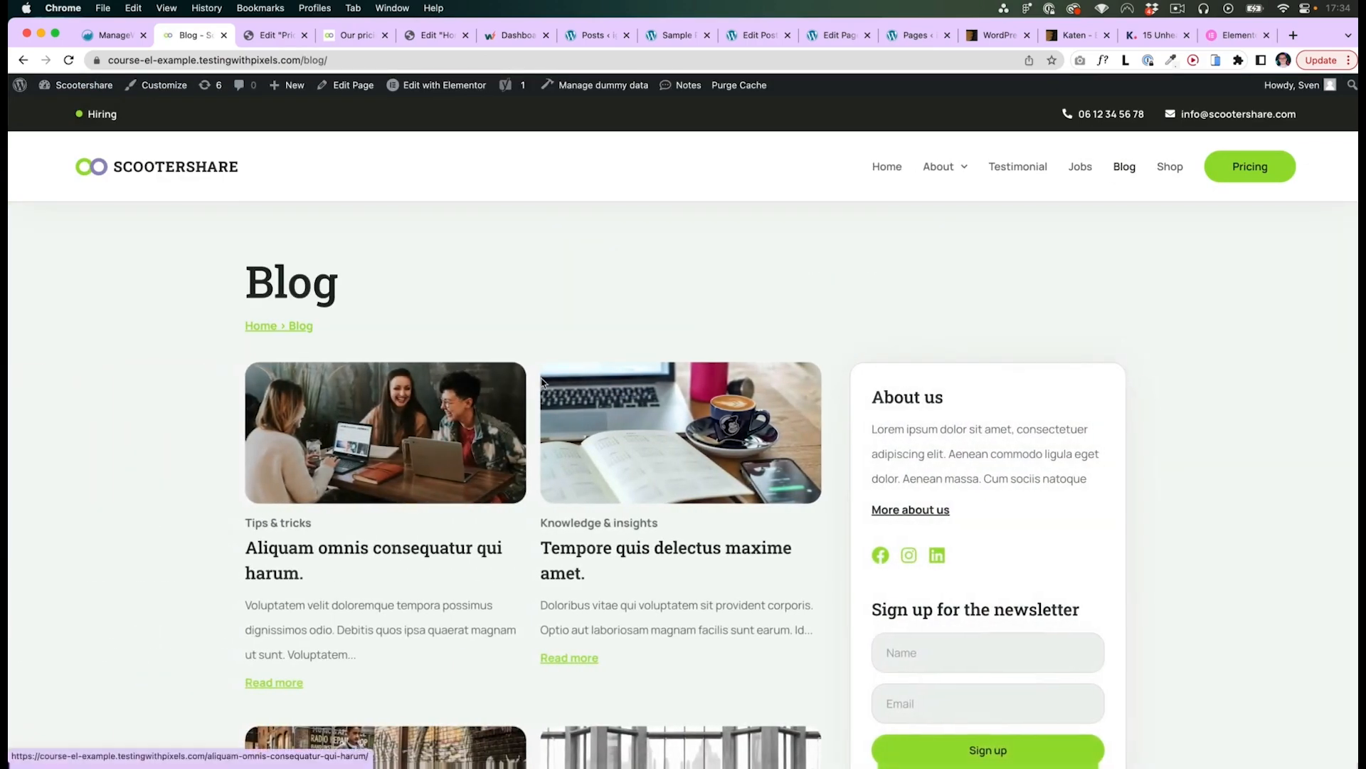
pyautogui.scroll(-5, 529, 362)
pyautogui.scroll(-1, 528, 361)
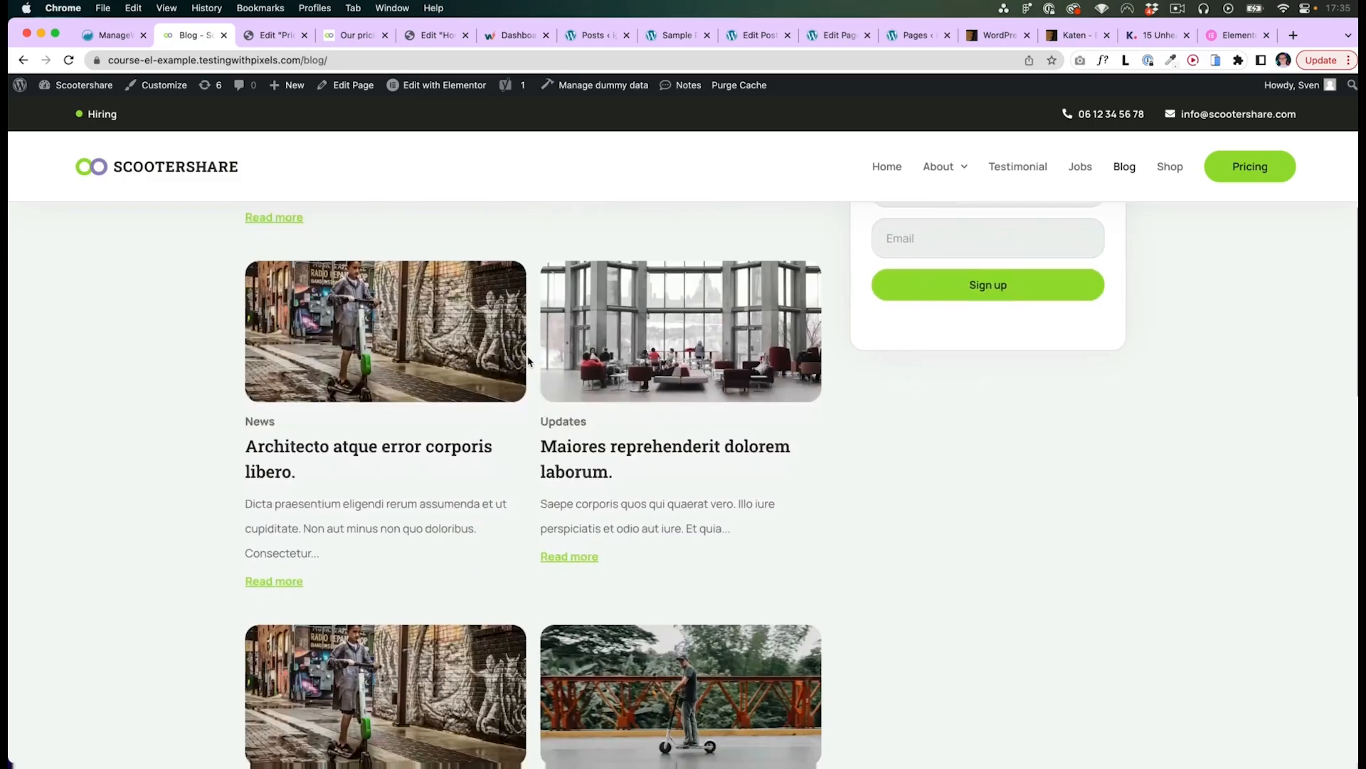
pyautogui.scroll(6, 528, 361)
pyautogui.press('super+Tab')
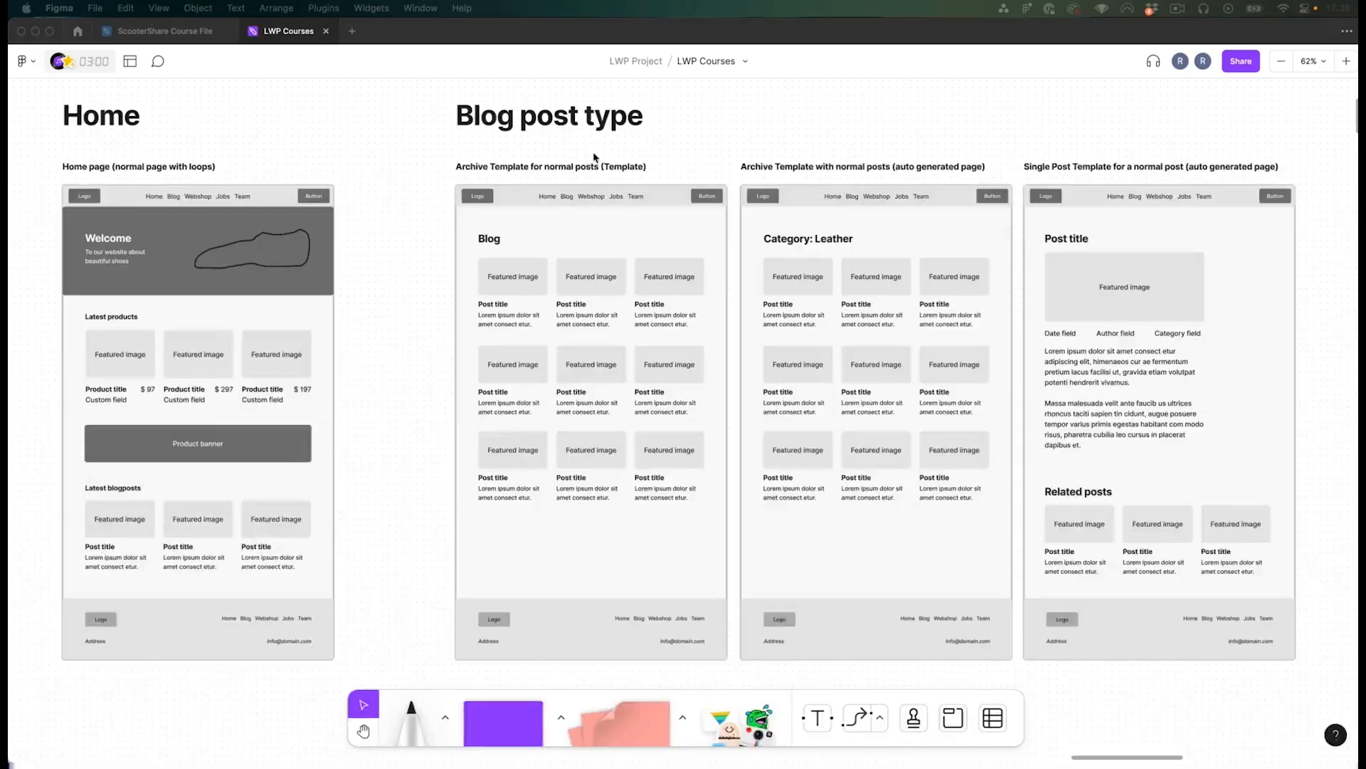
pyautogui.press('super+Tab')
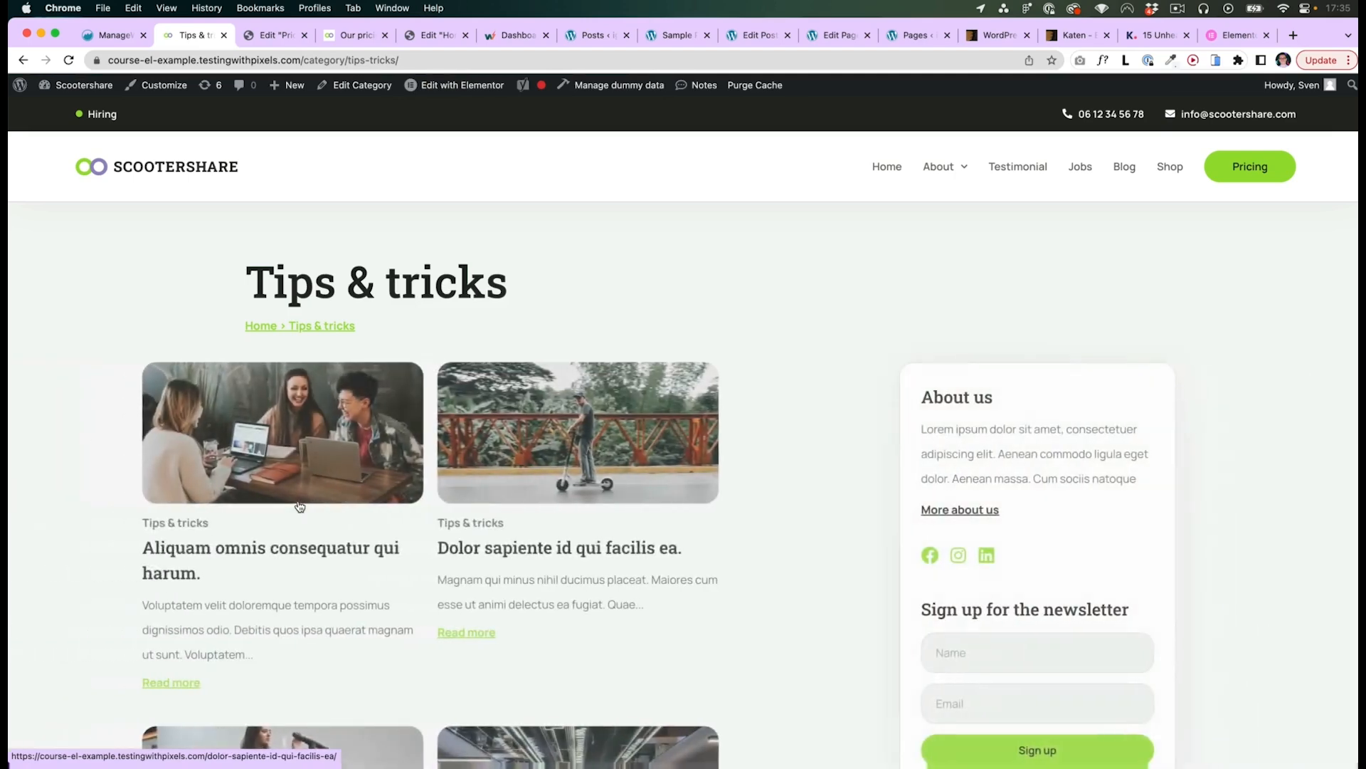
# - Examine the Tips & tricks category archive page, its URL structure and the WordPress pages and posts lists
pyautogui.moveTo(248, 281); pyautogui.dragTo(507, 285)
pyautogui.click(507, 286)
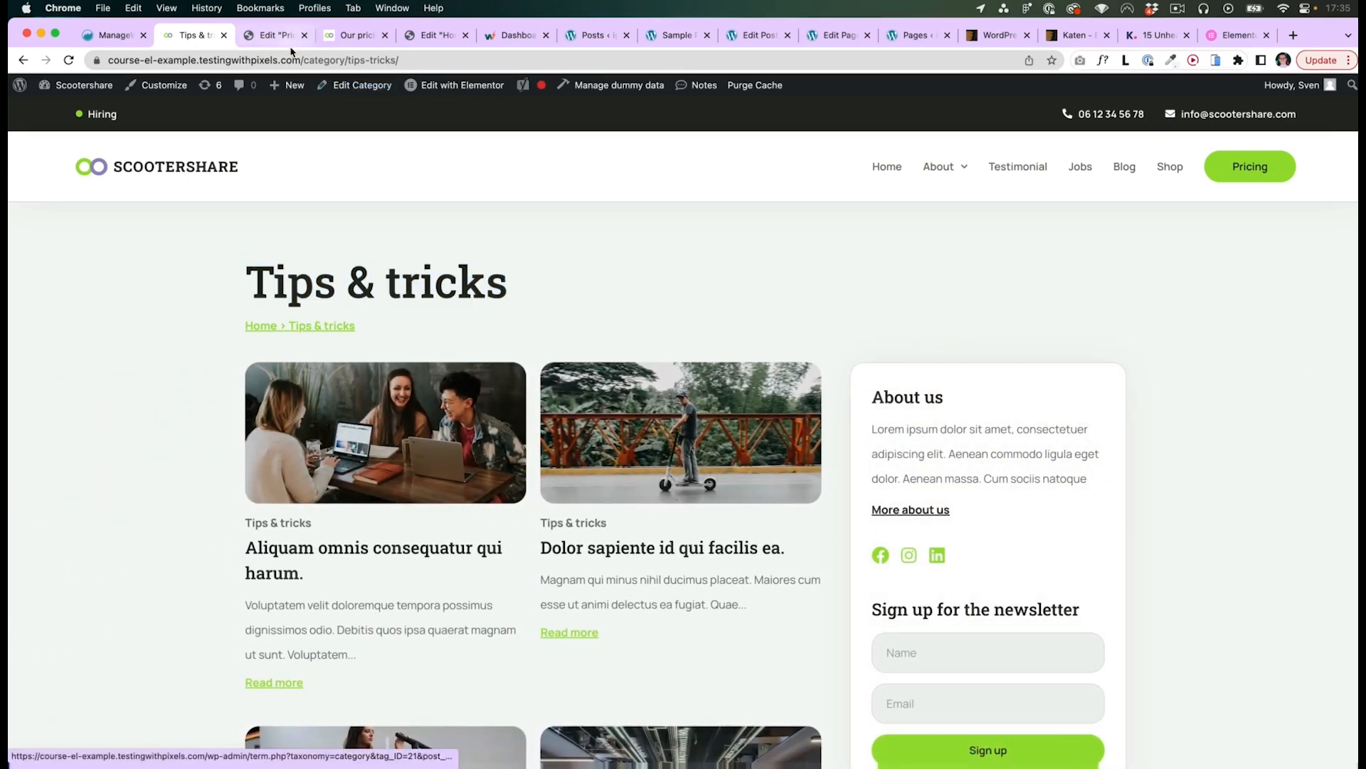
pyautogui.moveTo(302, 60); pyautogui.dragTo(346, 61)
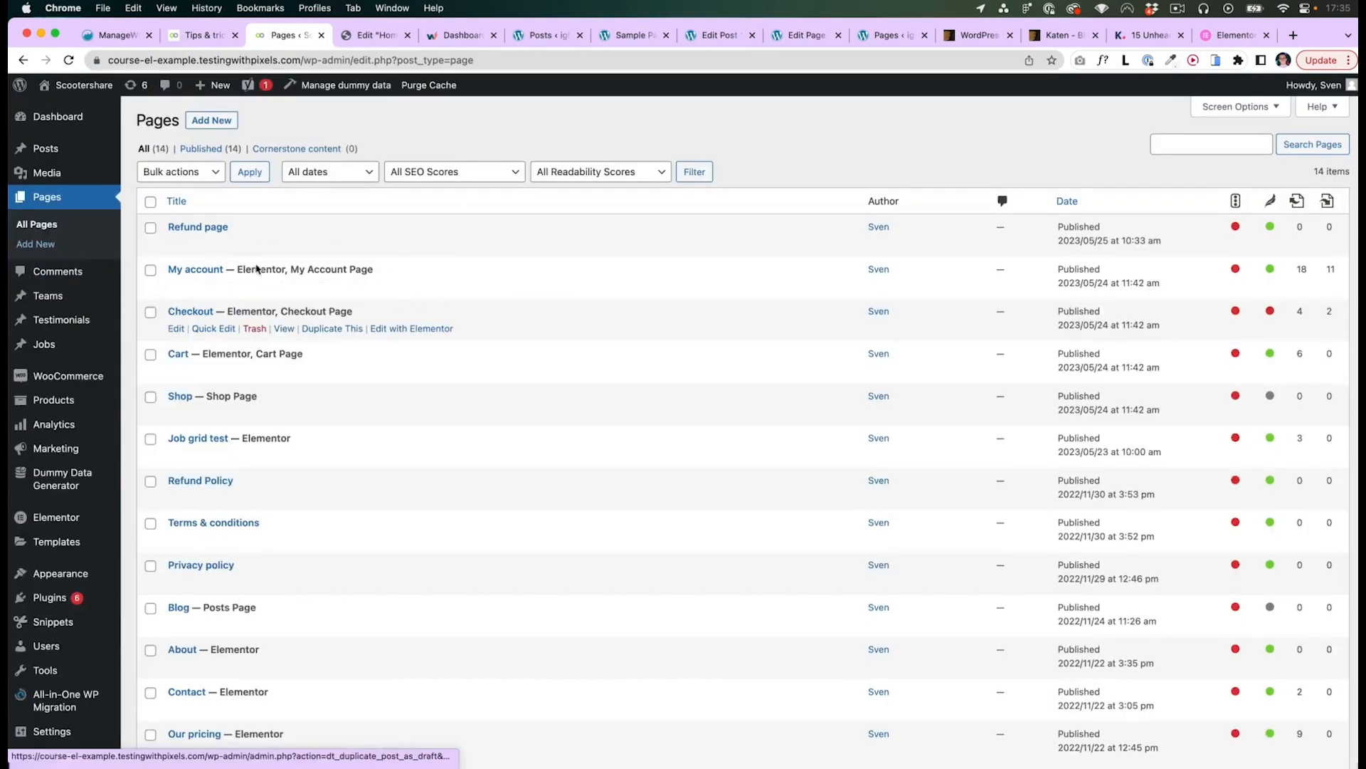
pyautogui.scroll(-1, 317, 382)
pyautogui.scroll(-1, 317, 382)
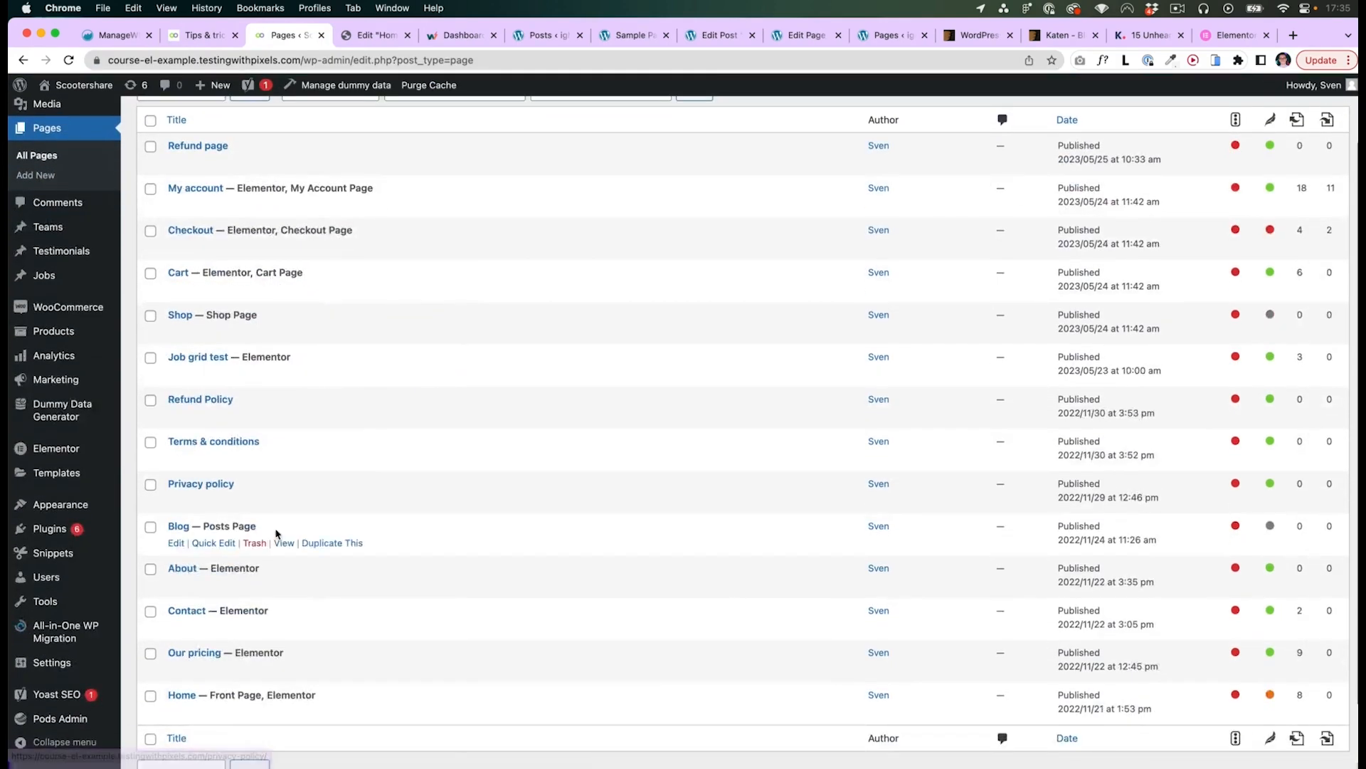
pyautogui.scroll(1, 239, 98)
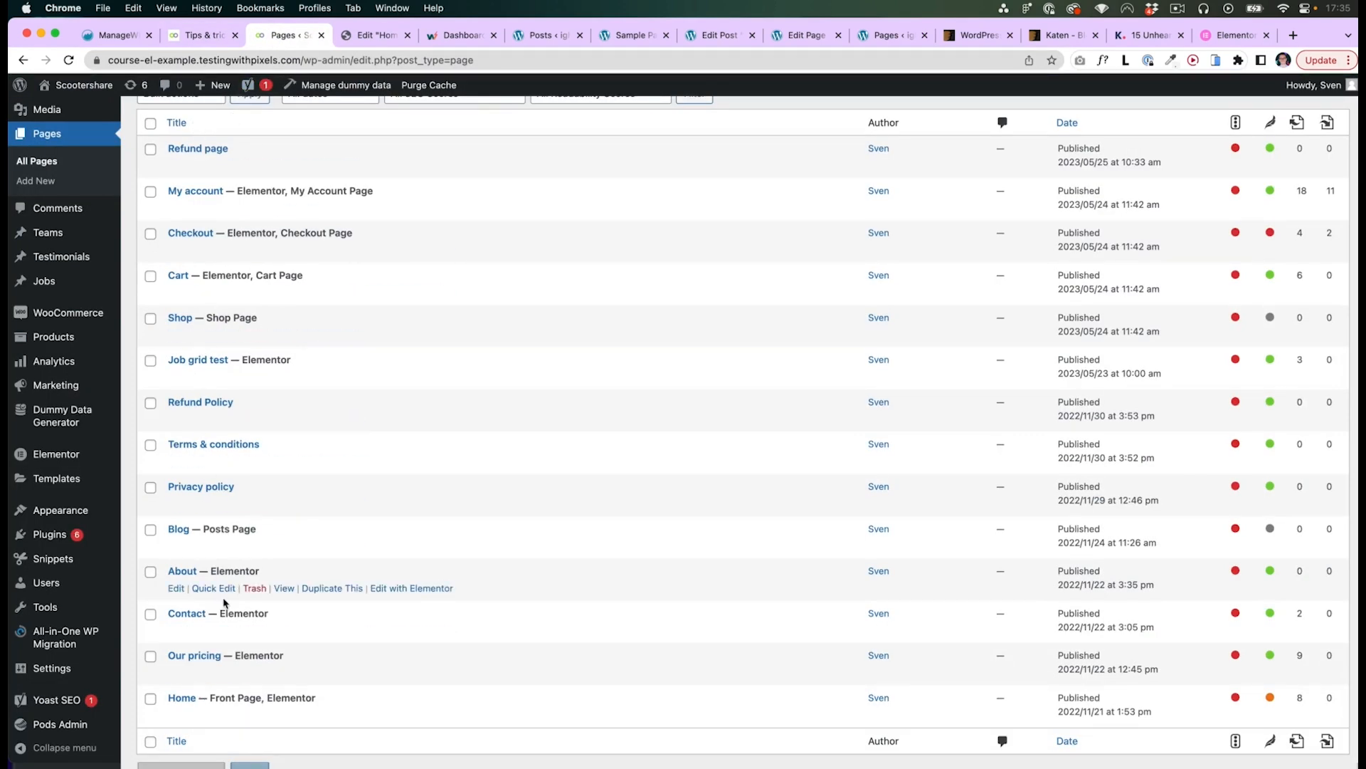
pyautogui.scroll(2, 178, 583)
pyautogui.click(47, 147)
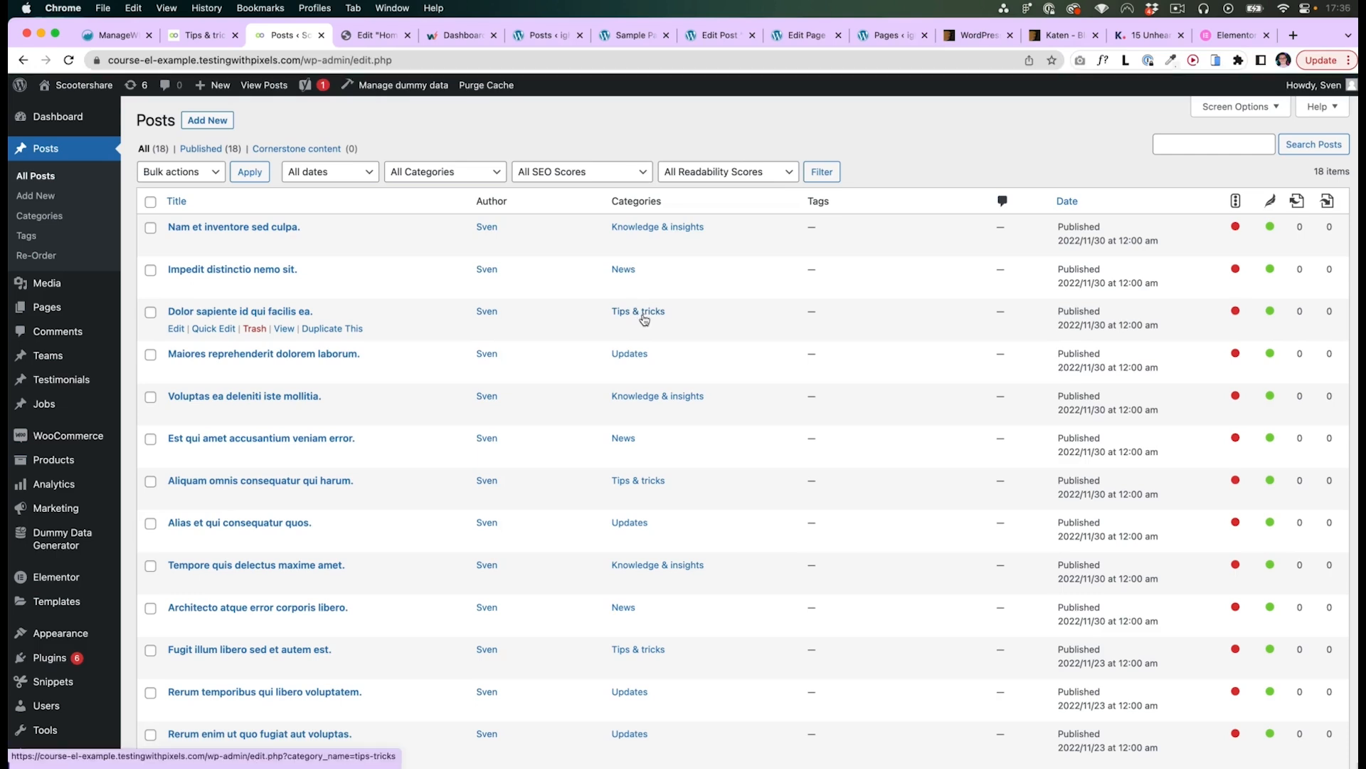
pyautogui.click(200, 37)
pyautogui.scroll(-1, 513, 511)
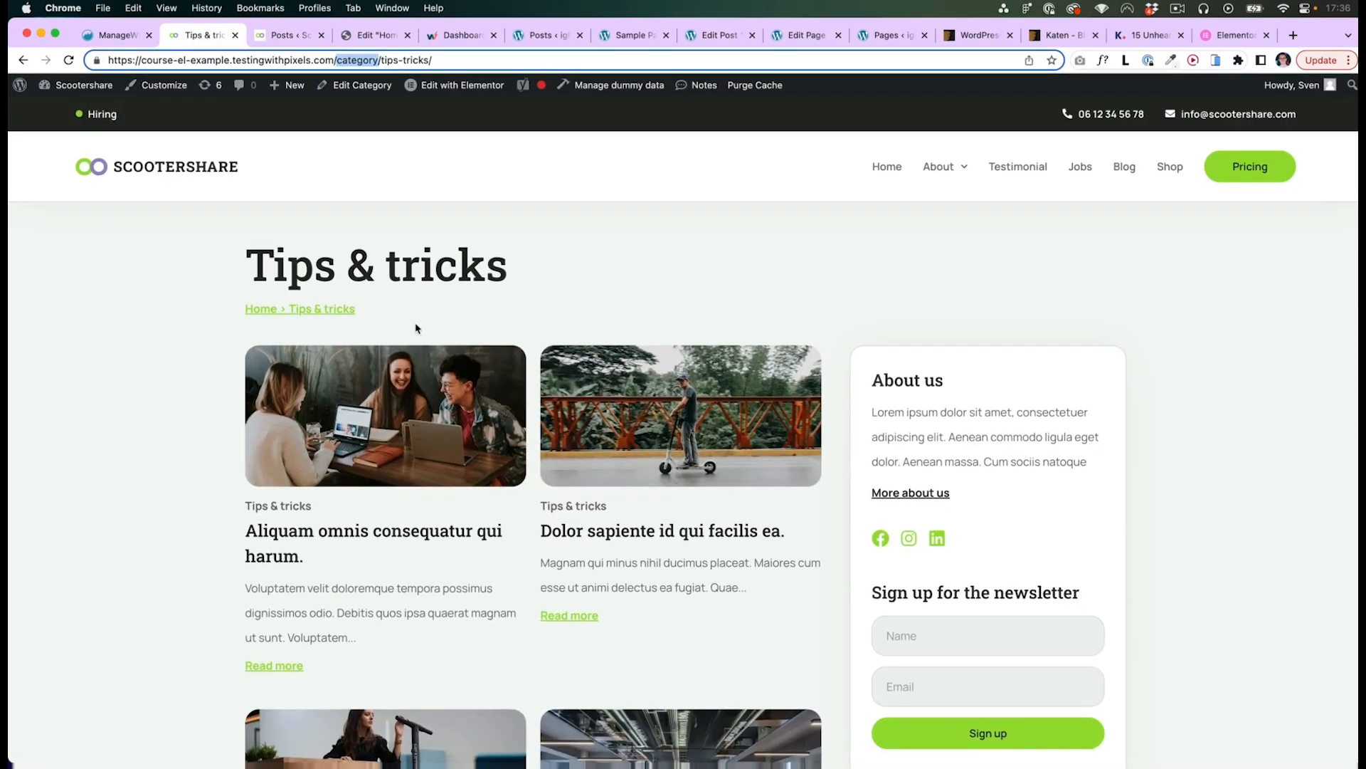
pyautogui.scroll(-5, 639, 585)
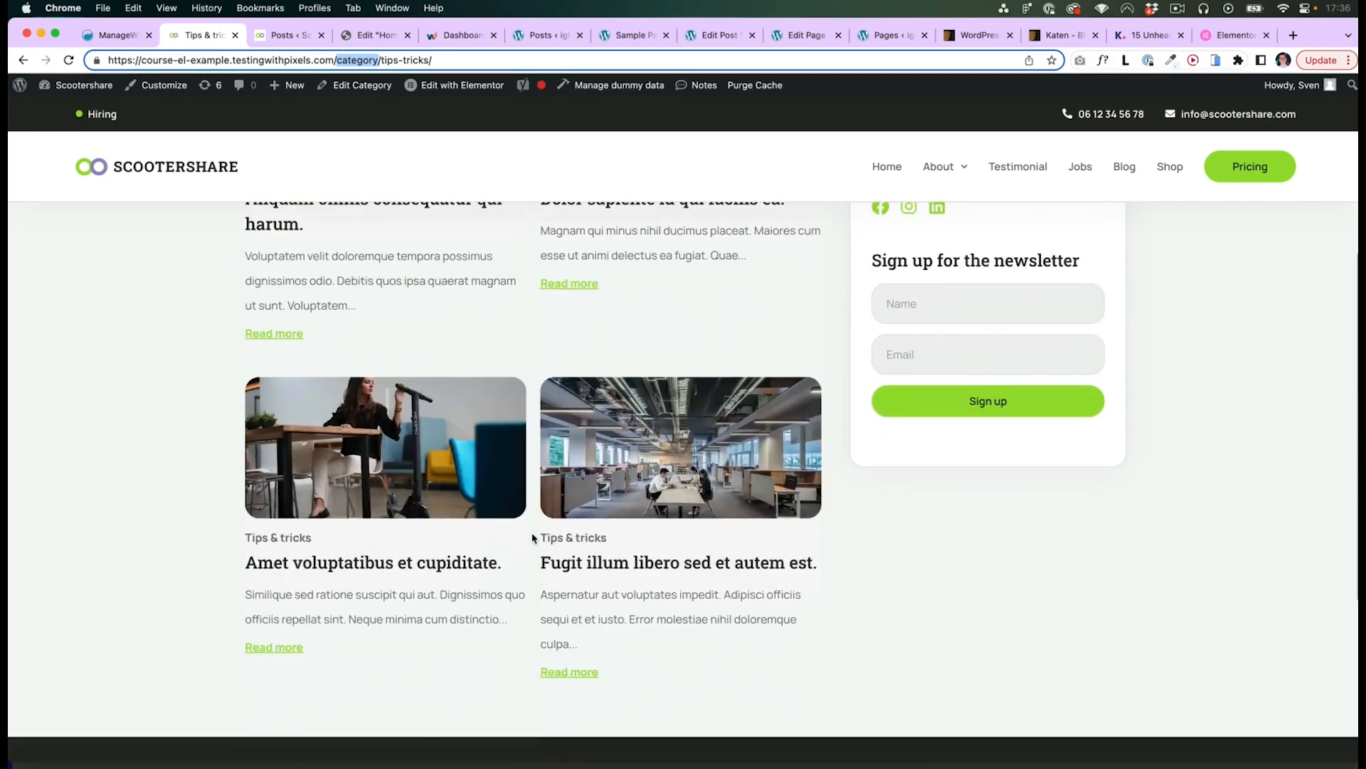
pyautogui.scroll(5, 532, 539)
pyautogui.click(1136, 282)
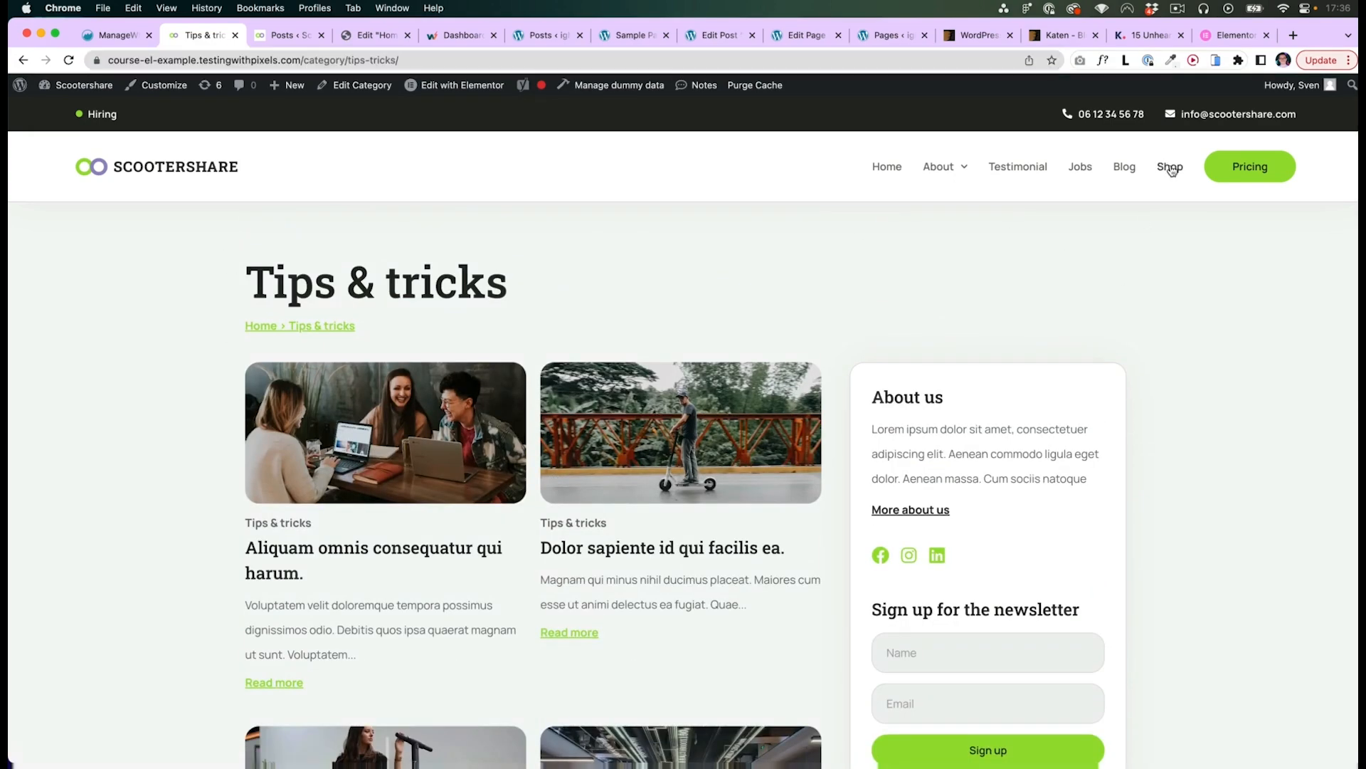
# - Browse the shop page, the Kick Scooter product page and the Black product category archive
pyautogui.click(1171, 168)
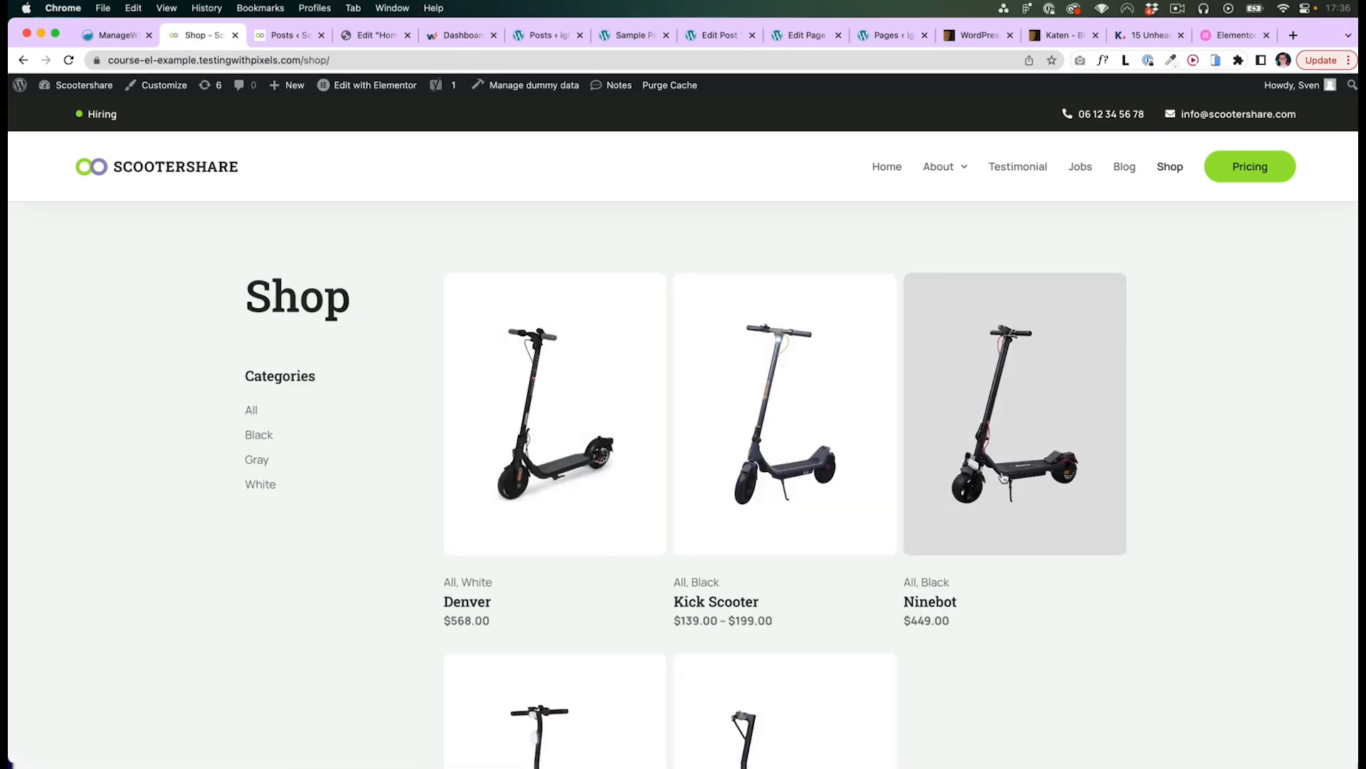
pyautogui.scroll(-3, 1315, 494)
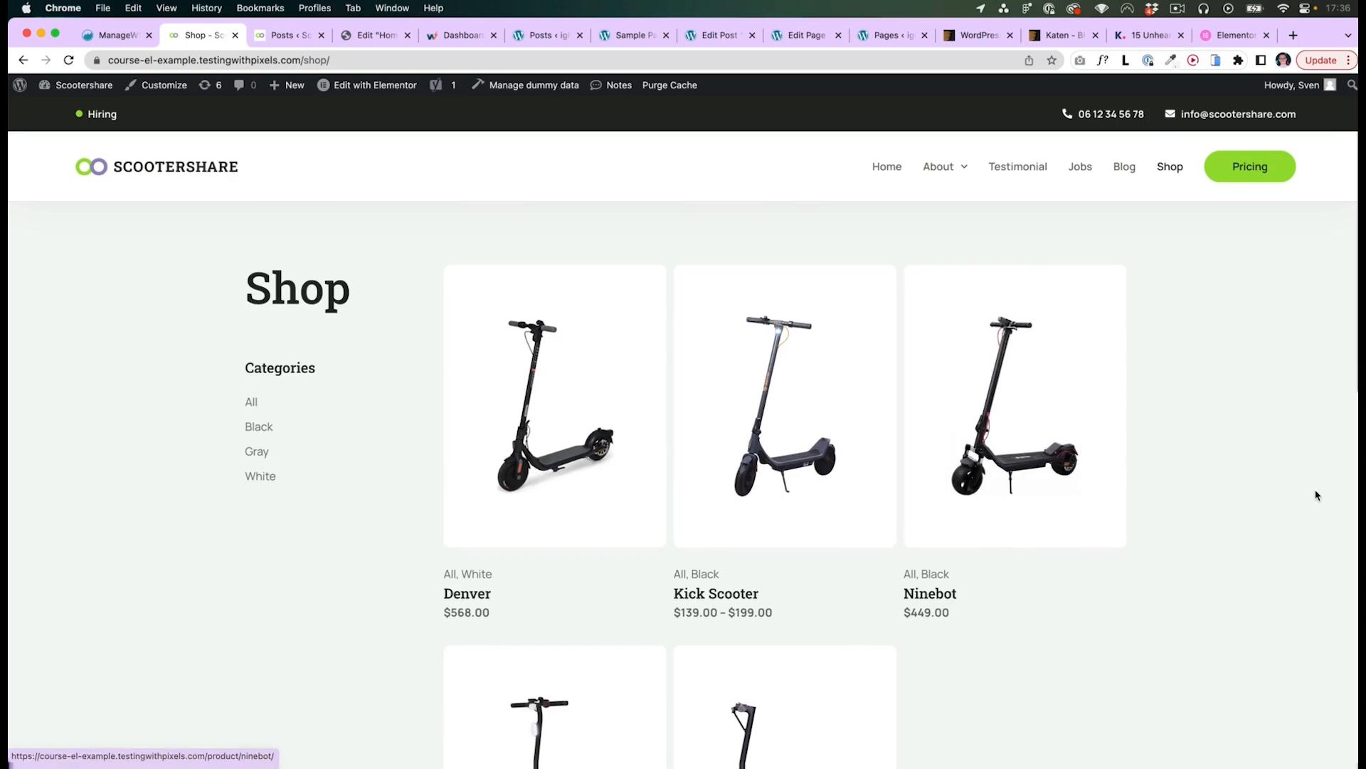
pyautogui.scroll(-3, 783, 513)
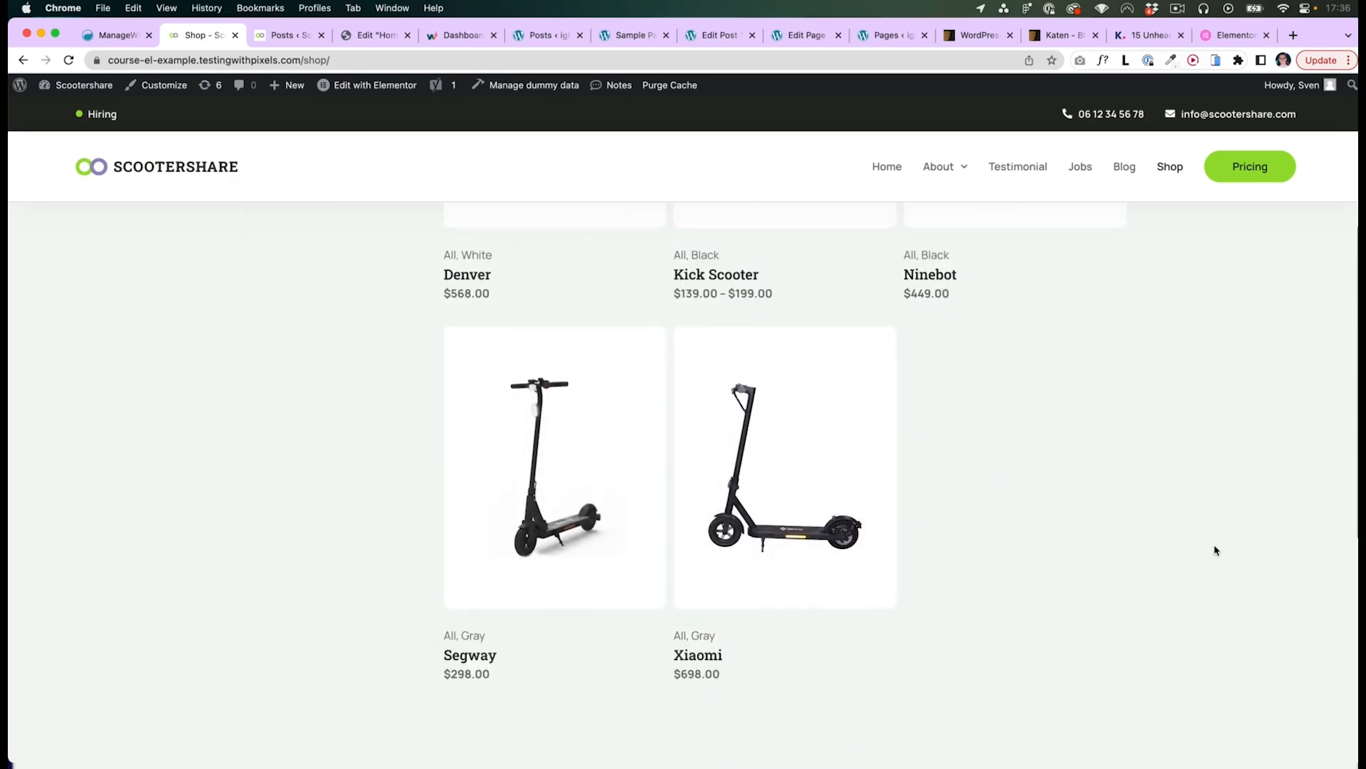
pyautogui.scroll(3, 1216, 549)
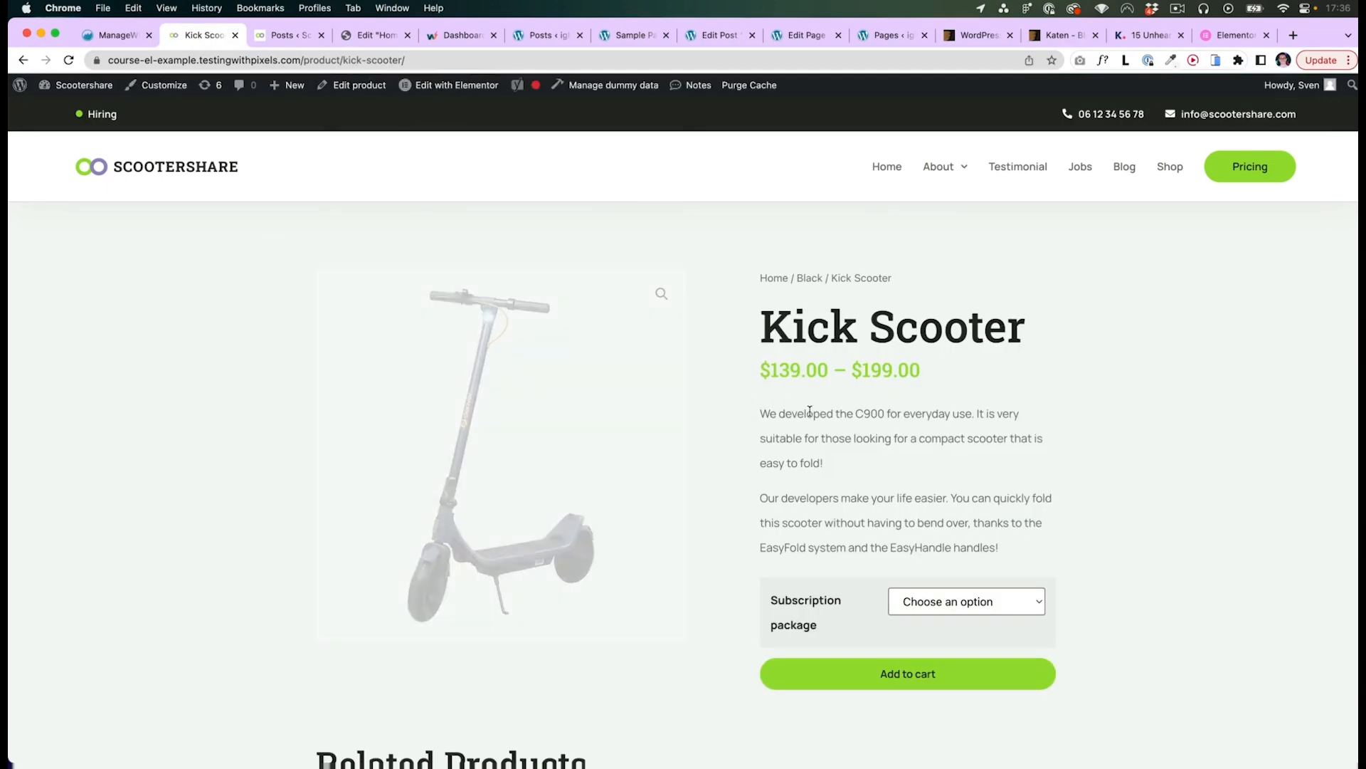
pyautogui.scroll(-4, 738, 506)
pyautogui.scroll(4, 738, 506)
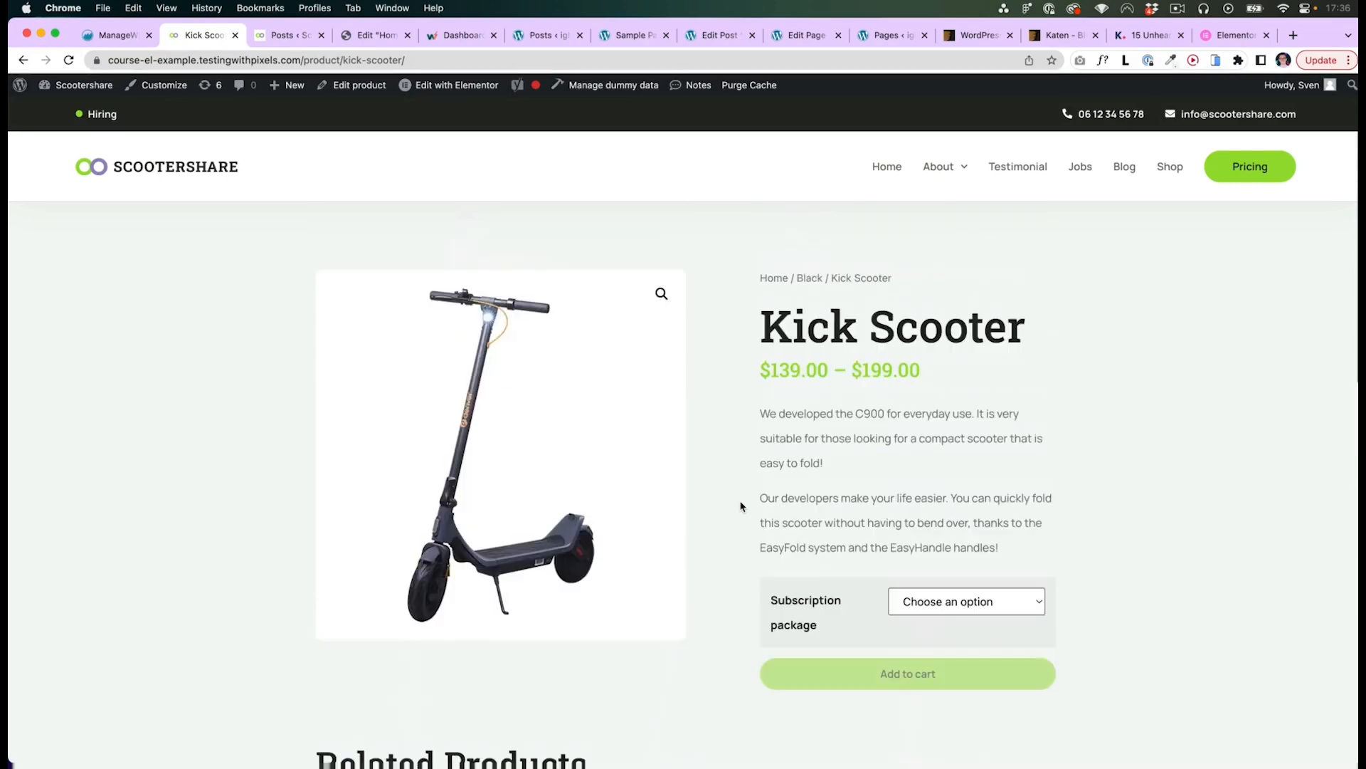
pyautogui.click(810, 278)
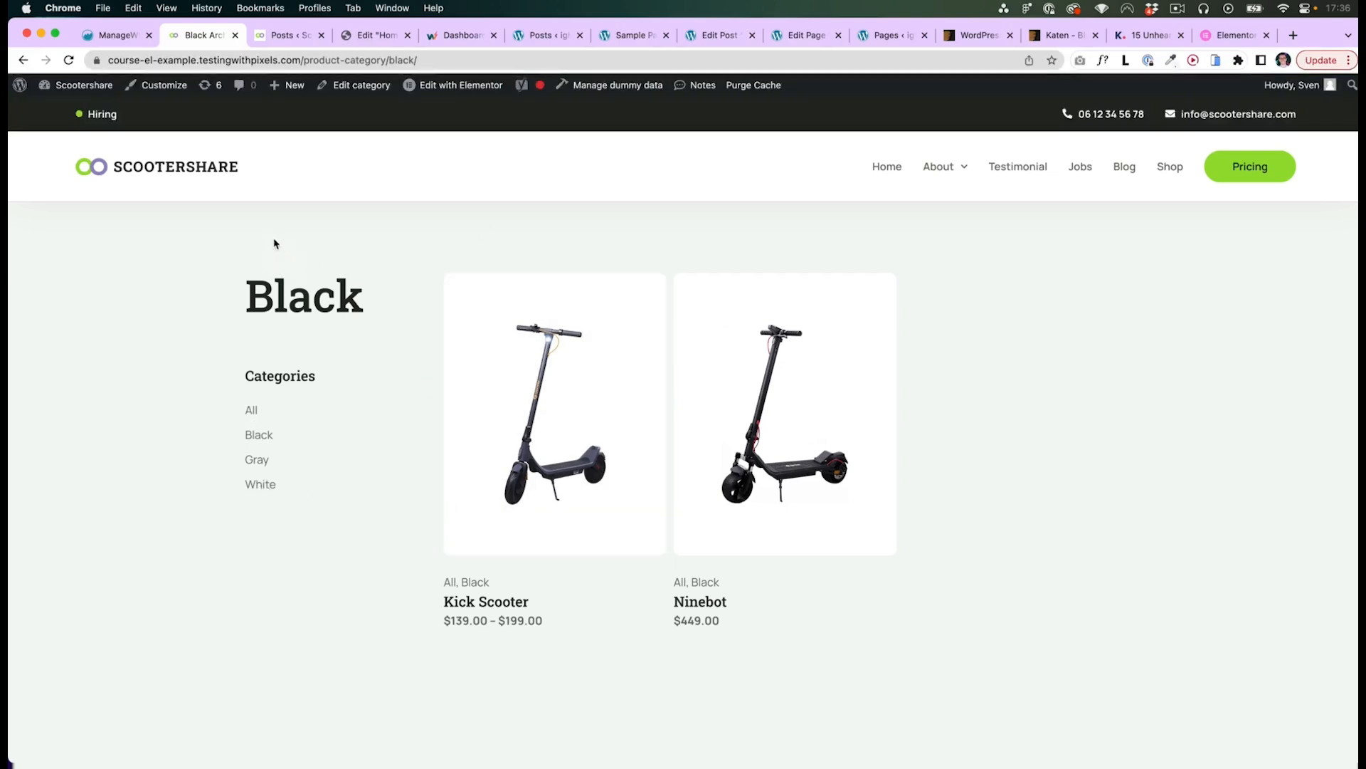
# - Review the post template wireframes, then open a Knowledge & insights post in the editor to check its categories
pyautogui.press('super+Tab')
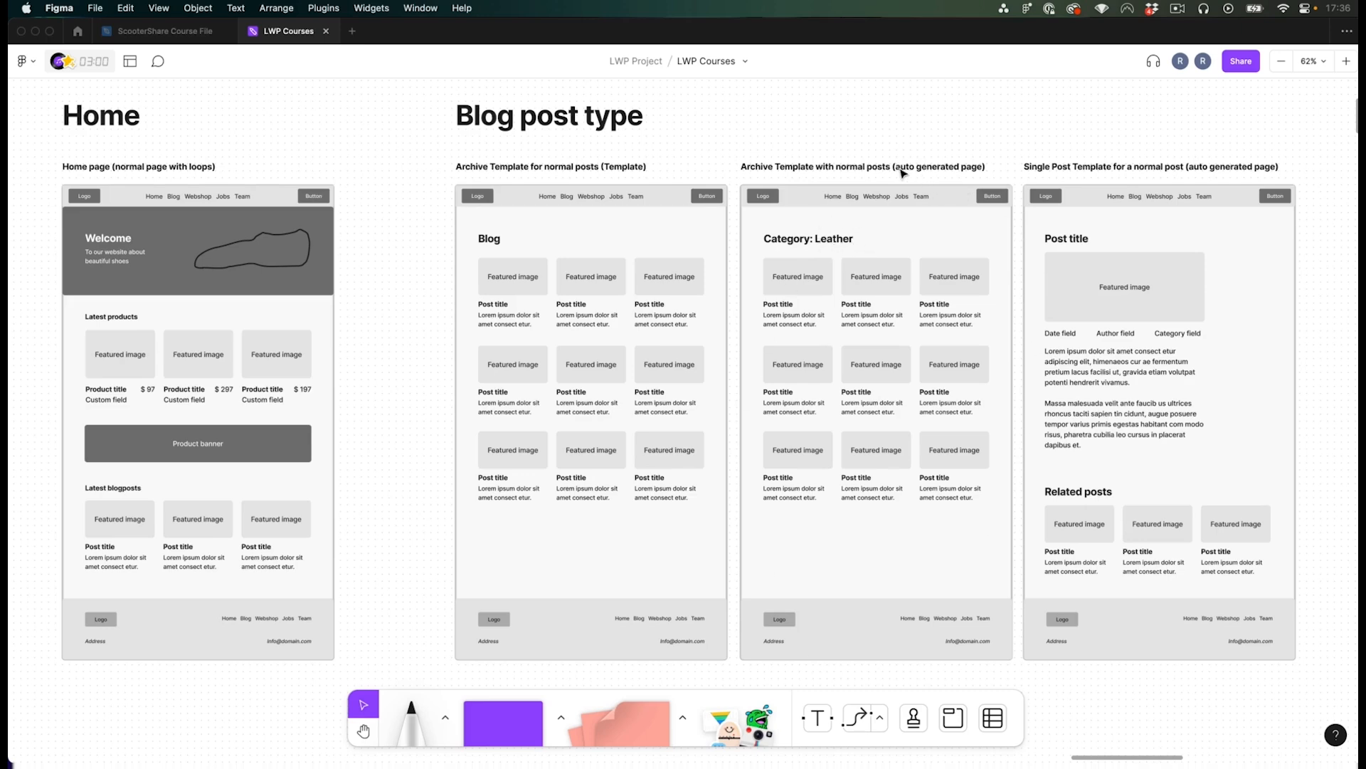
pyautogui.hscroll(5, 1054, 150)
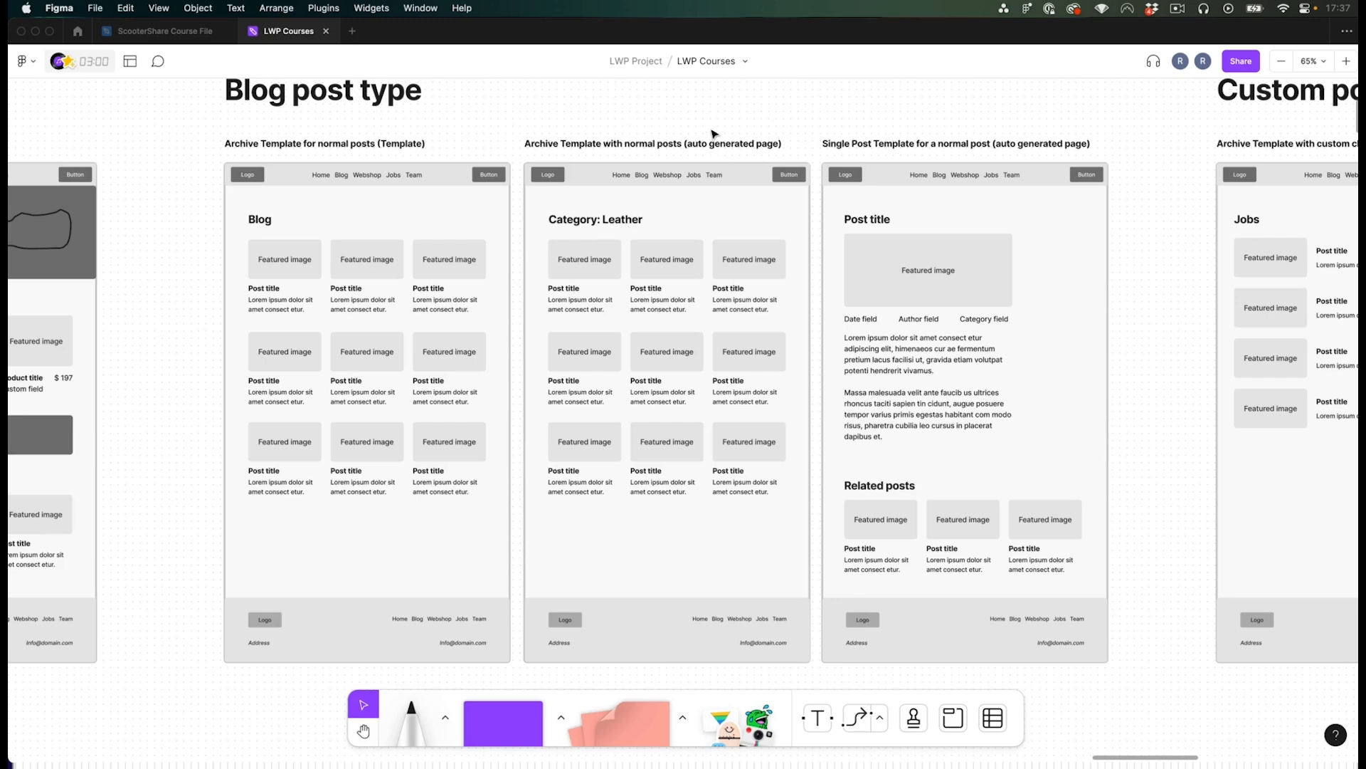
pyautogui.press('super+Tab')
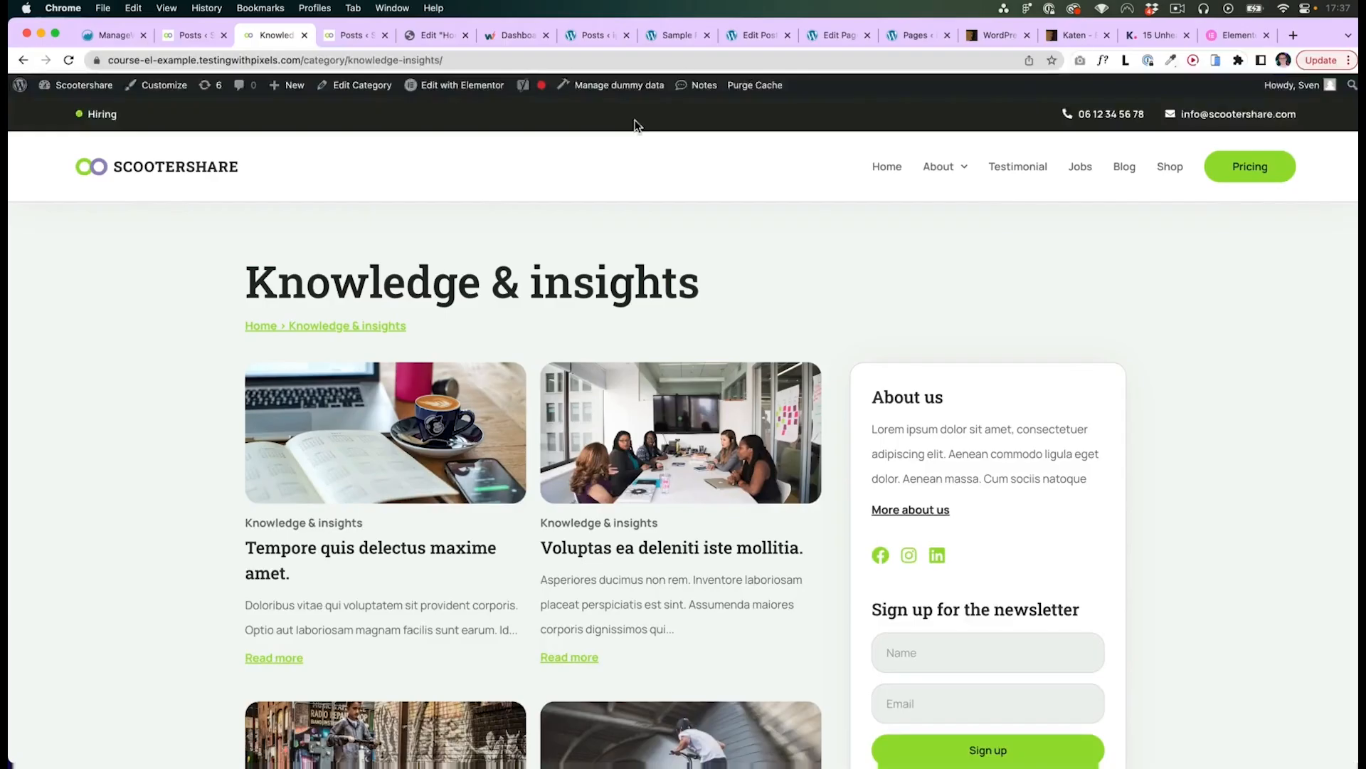
pyautogui.hotkey('ctrl', 'shift', 'Tab')
pyautogui.click(258, 228)
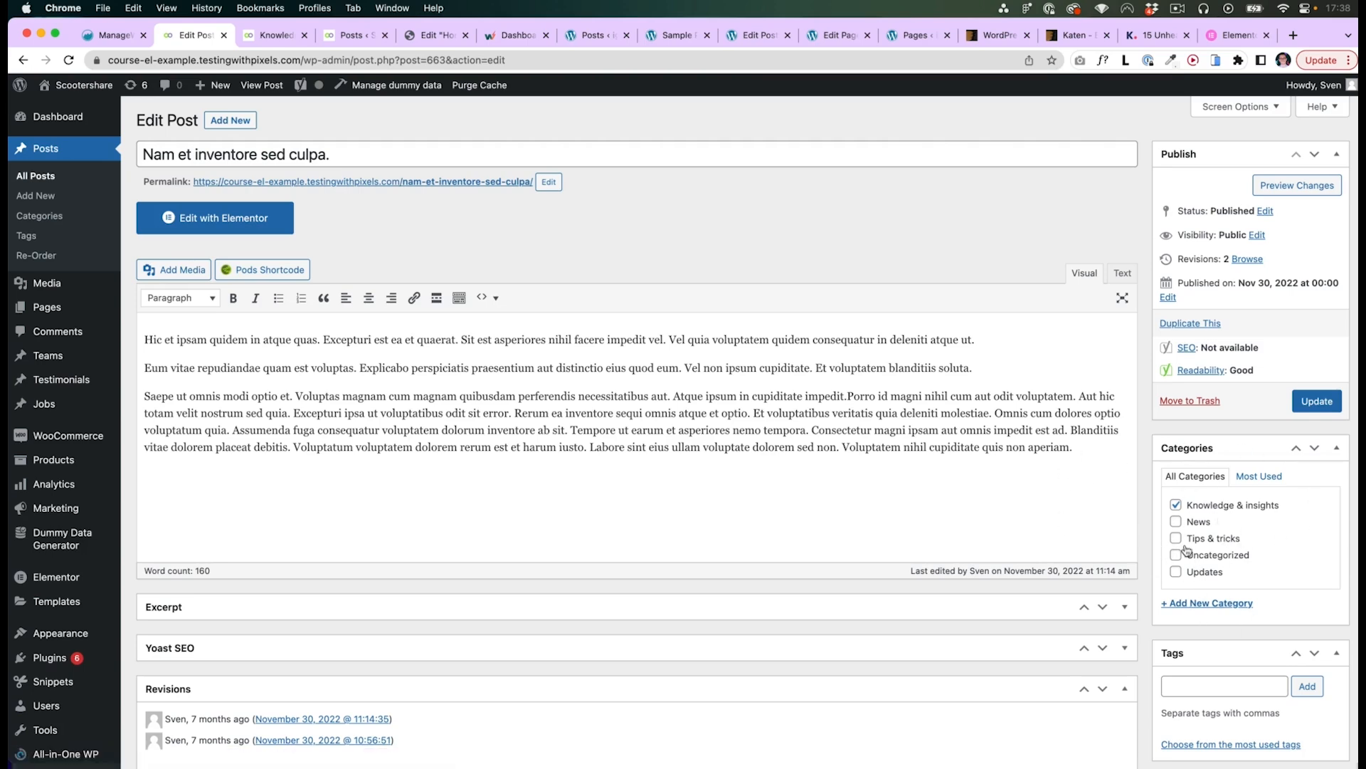
# - Change the category archive wireframe heading to "Category: Fake leather"
pyautogui.press('super+Tab')
pyautogui.doubleClick(613, 222)
pyautogui.moveTo(602, 220); pyautogui.dragTo(666, 221)
pyautogui.write('Fake leather')
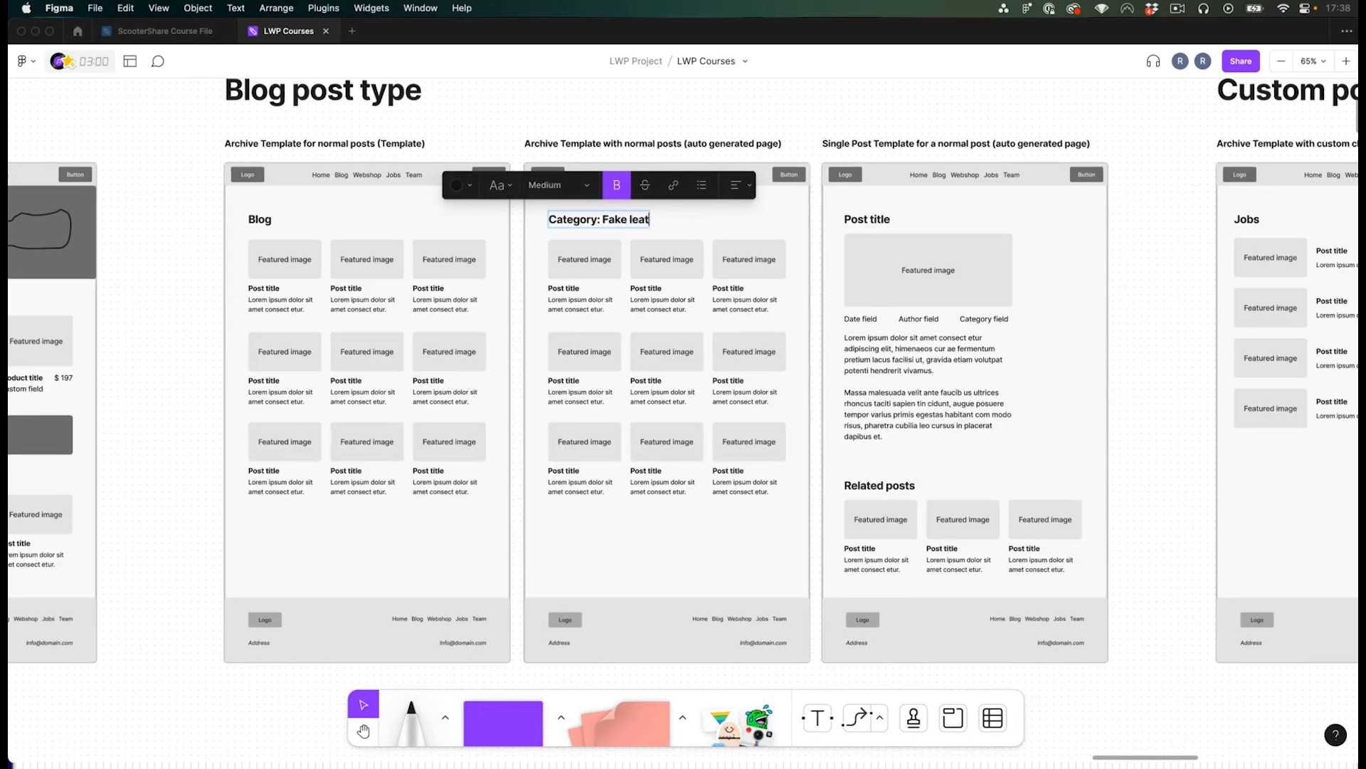
pyautogui.click(673, 113)
# - Examine the archive and single post template frames and their title labels
pyautogui.moveTo(557, 109); pyautogui.dragTo(1114, 650)
pyautogui.click(525, 122)
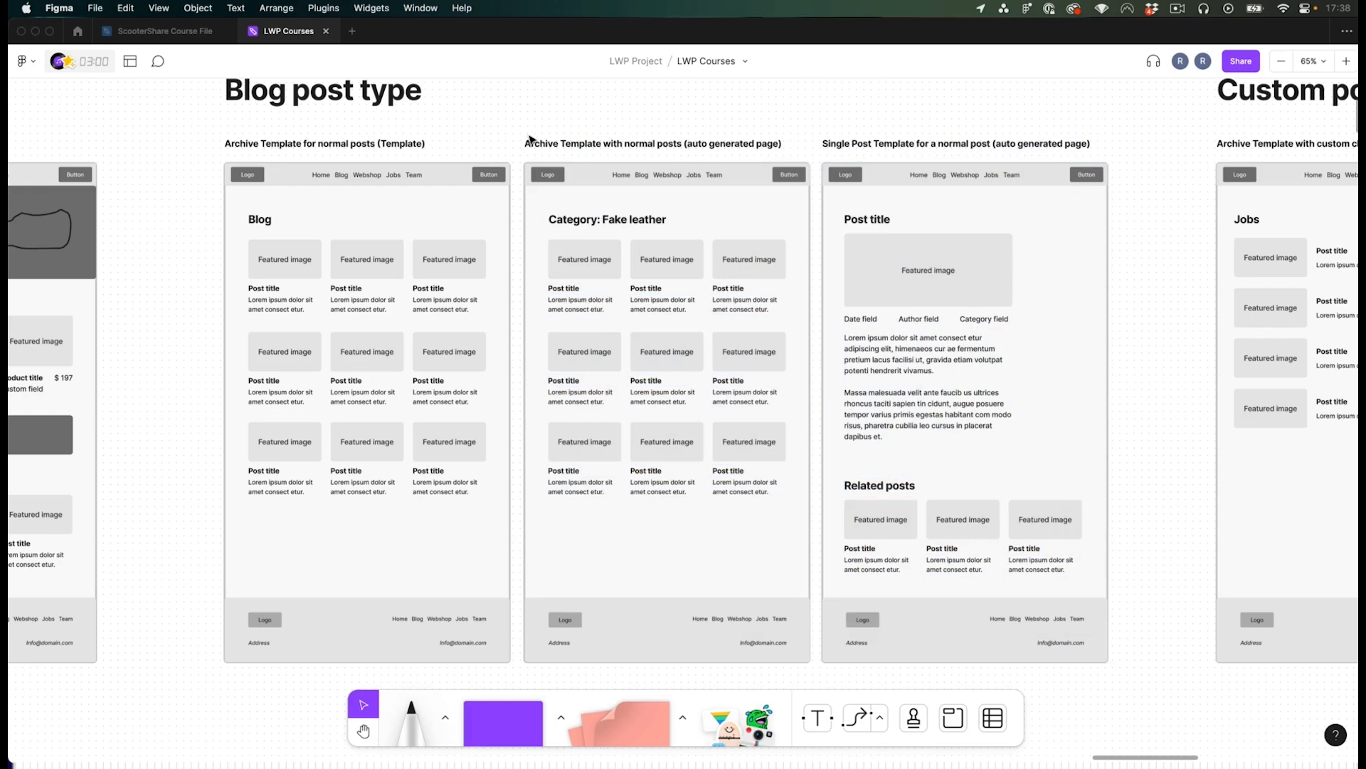
pyautogui.moveTo(198, 134); pyautogui.dragTo(508, 679)
pyautogui.click(491, 680)
pyautogui.doubleClick(546, 145)
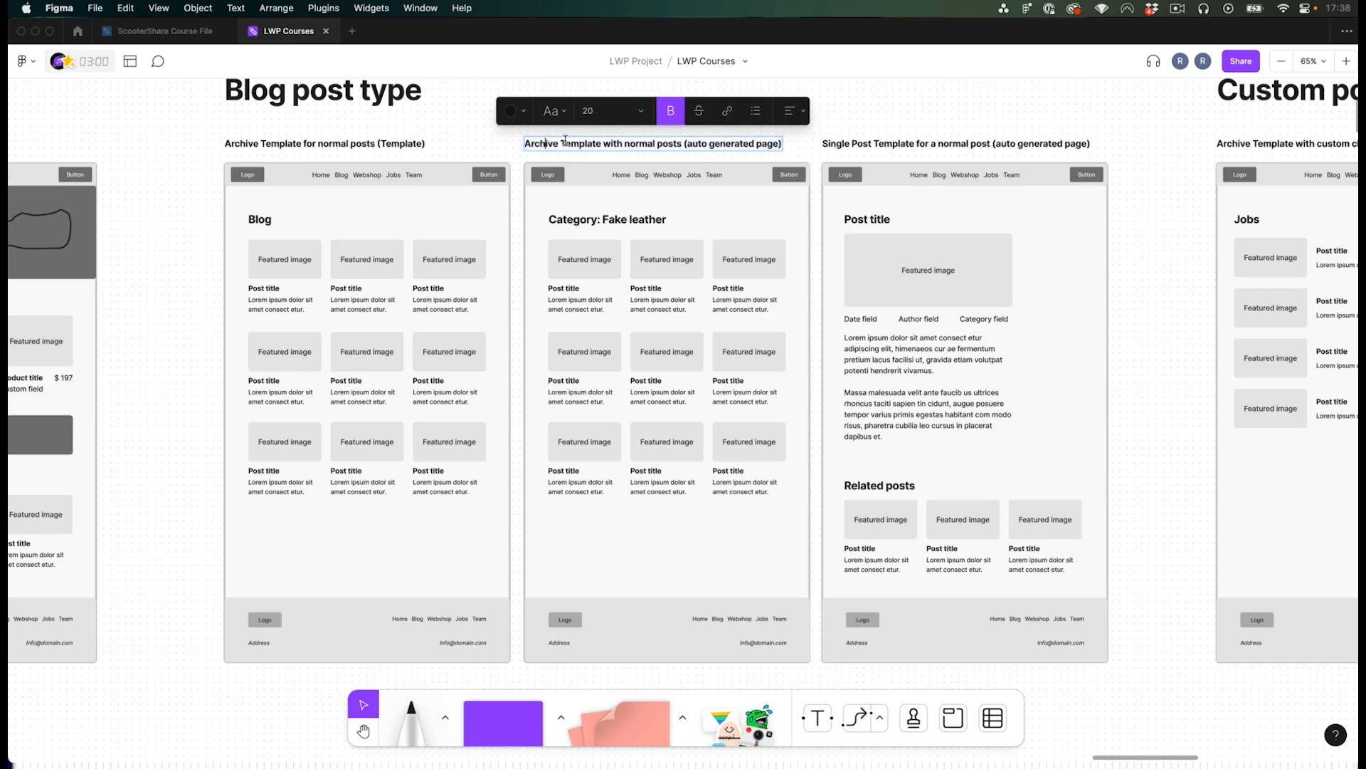
pyautogui.click(886, 143)
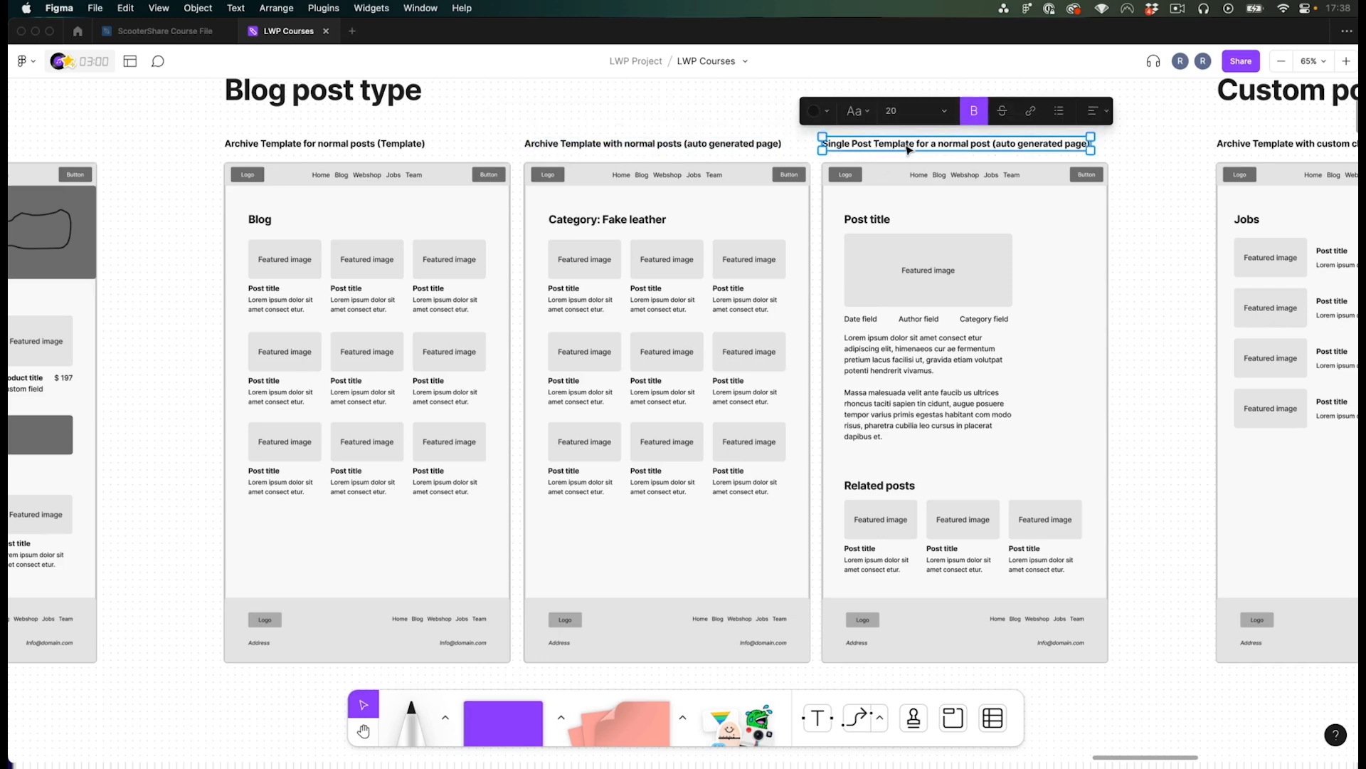
pyautogui.doubleClick(851, 145)
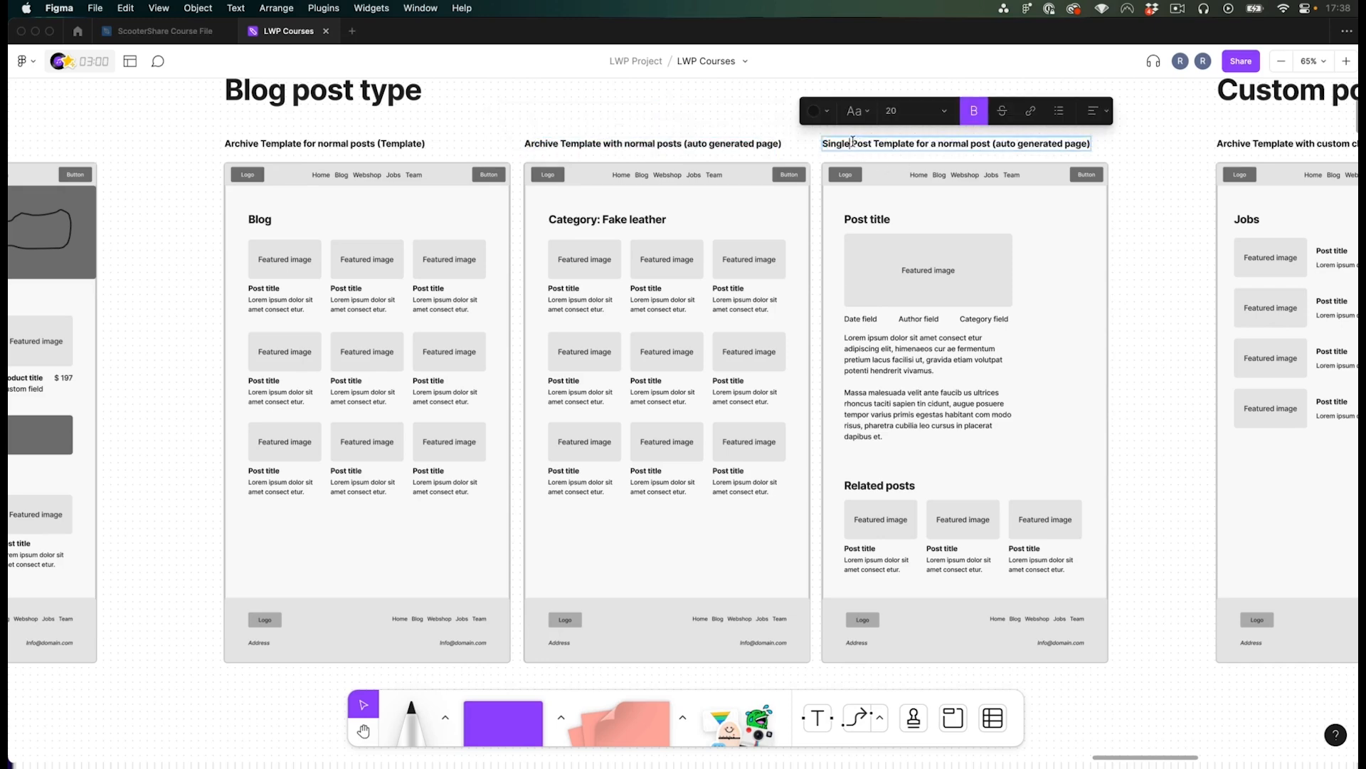
pyautogui.click(809, 139)
pyautogui.click(811, 128)
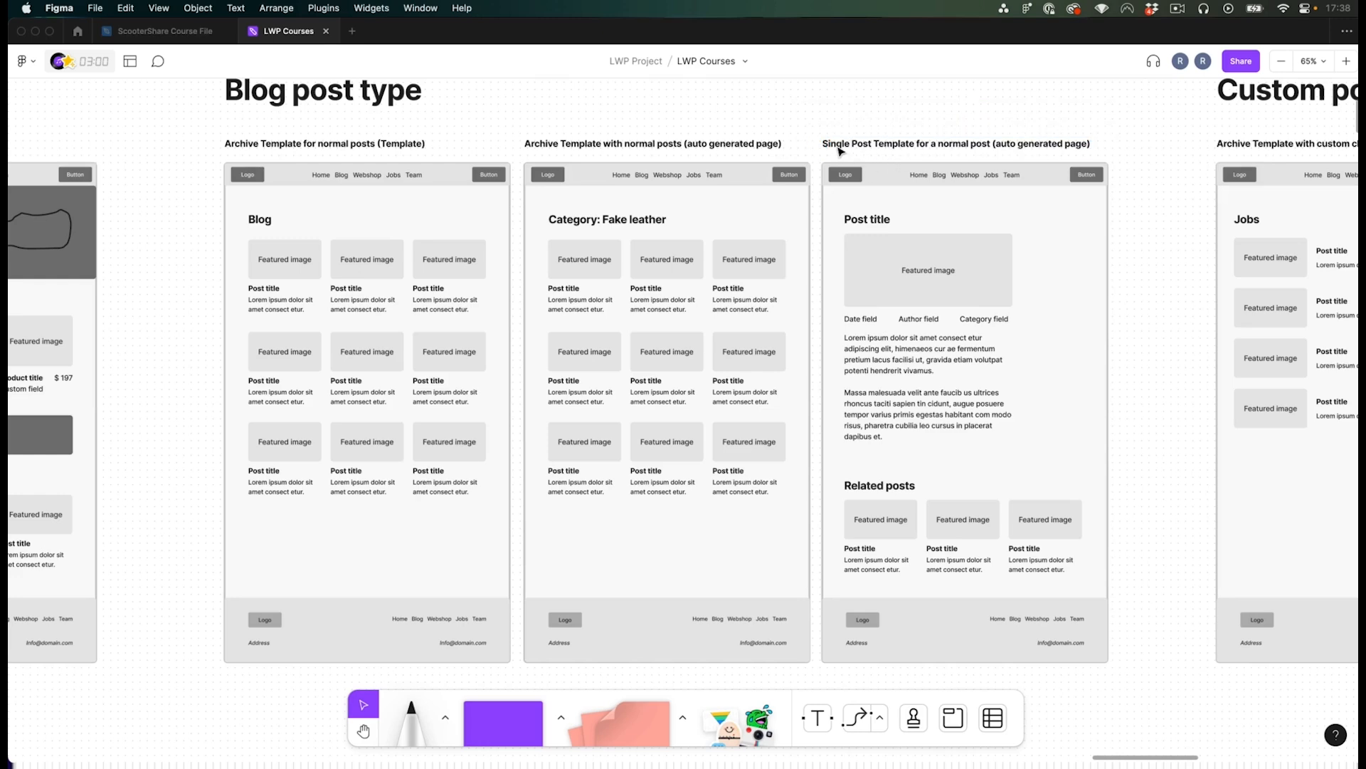
pyautogui.doubleClick(839, 145)
pyautogui.doubleClick(839, 145)
pyautogui.write('All')
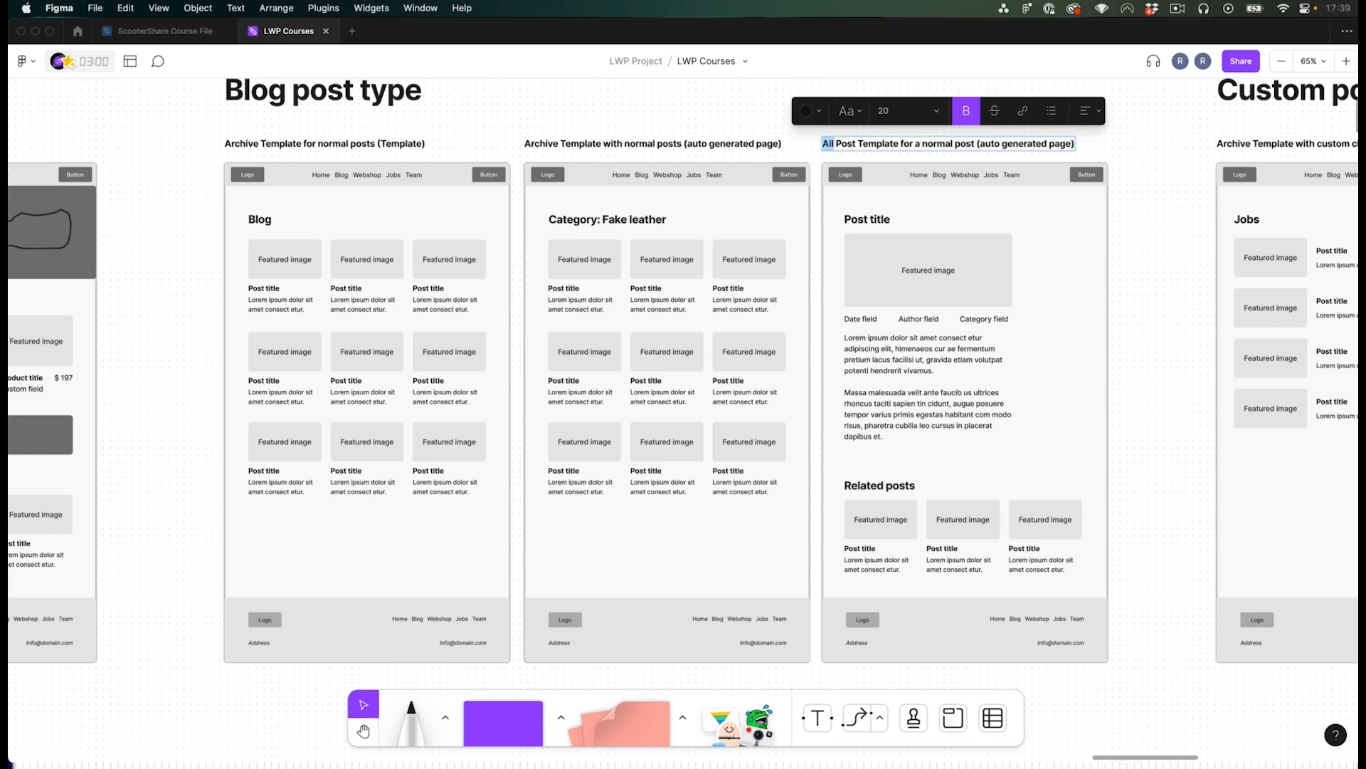
pyautogui.write('Single')
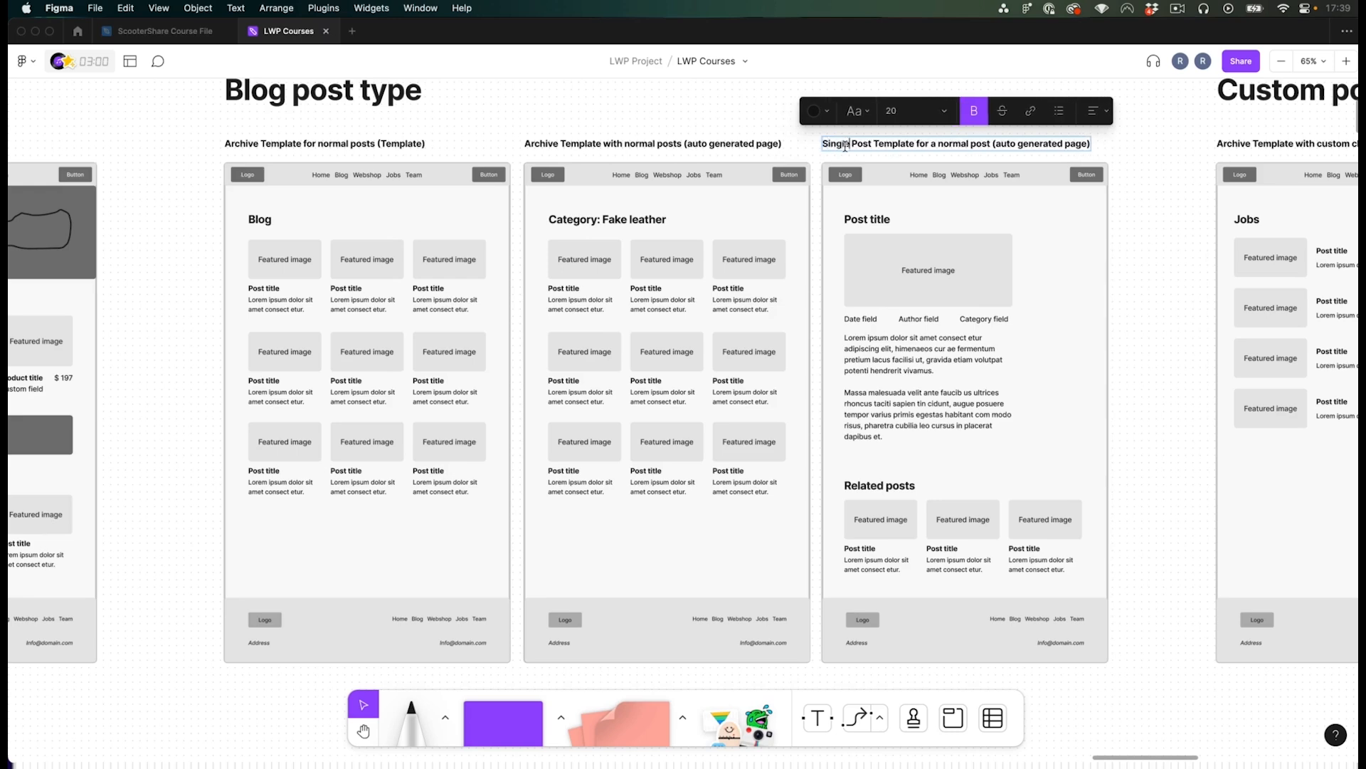
pyautogui.click(1149, 170)
pyautogui.click(1151, 150)
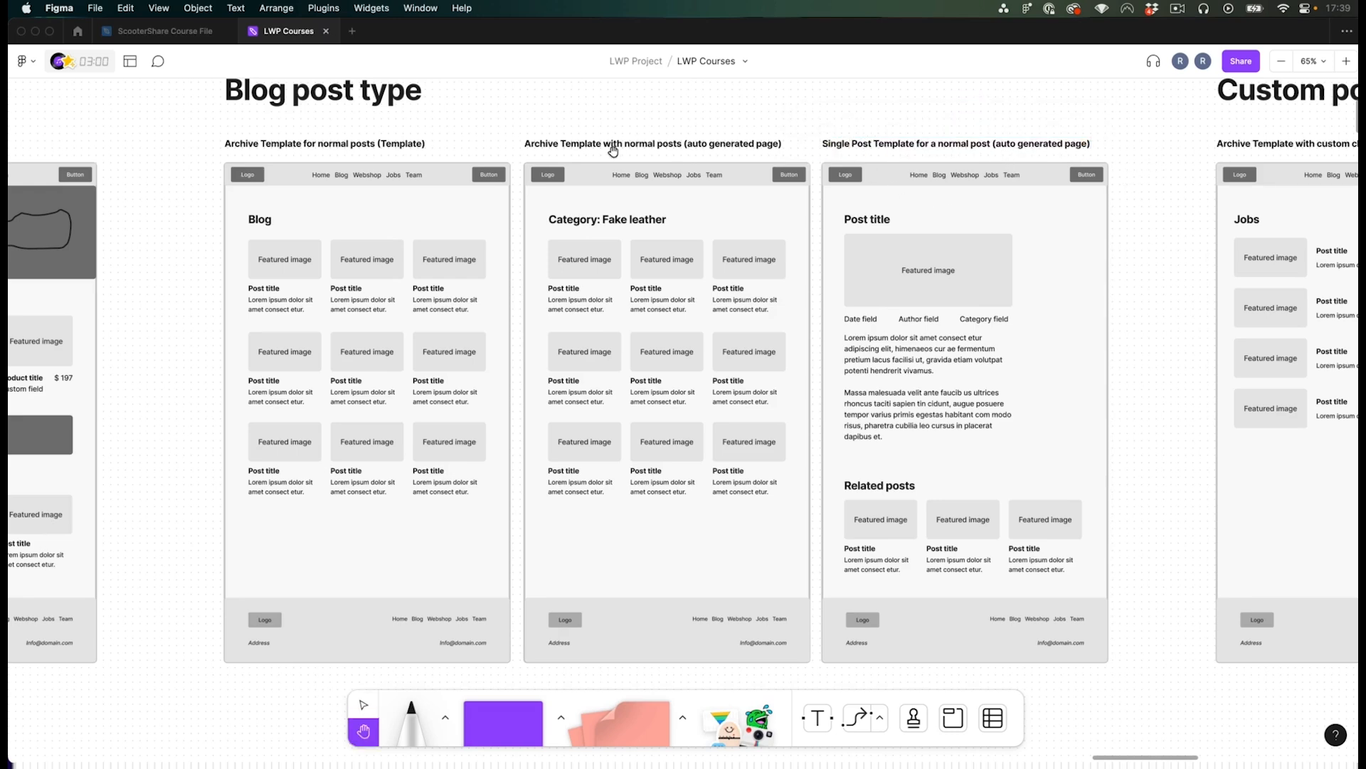
pyautogui.hscroll(2, 610, 143)
pyautogui.scroll(1, 610, 143)
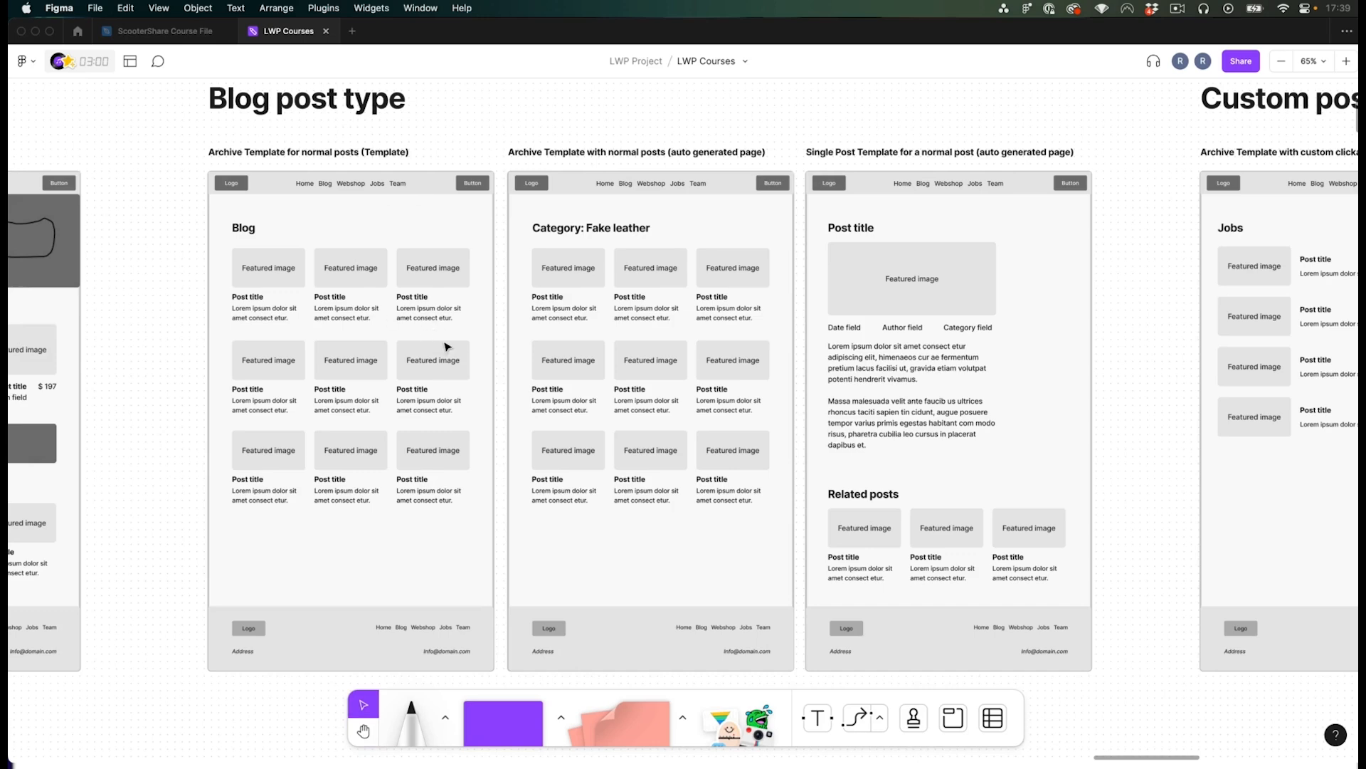
# - Group the first blog archive post card's featured image, title and excerpt into one group
pyautogui.hscroll(-5, 397, 357)
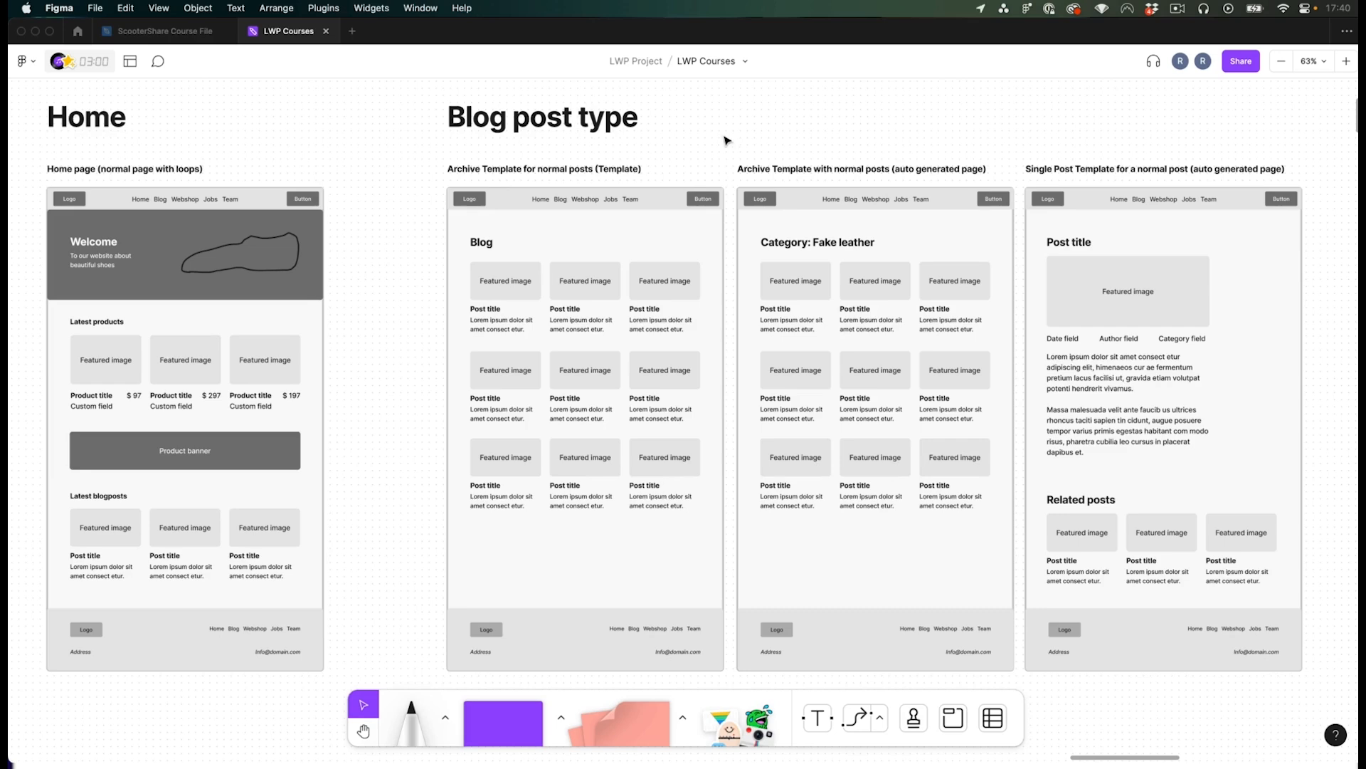
pyautogui.press('space')
pyautogui.moveTo(721, 125); pyautogui.dragTo(716, 125)
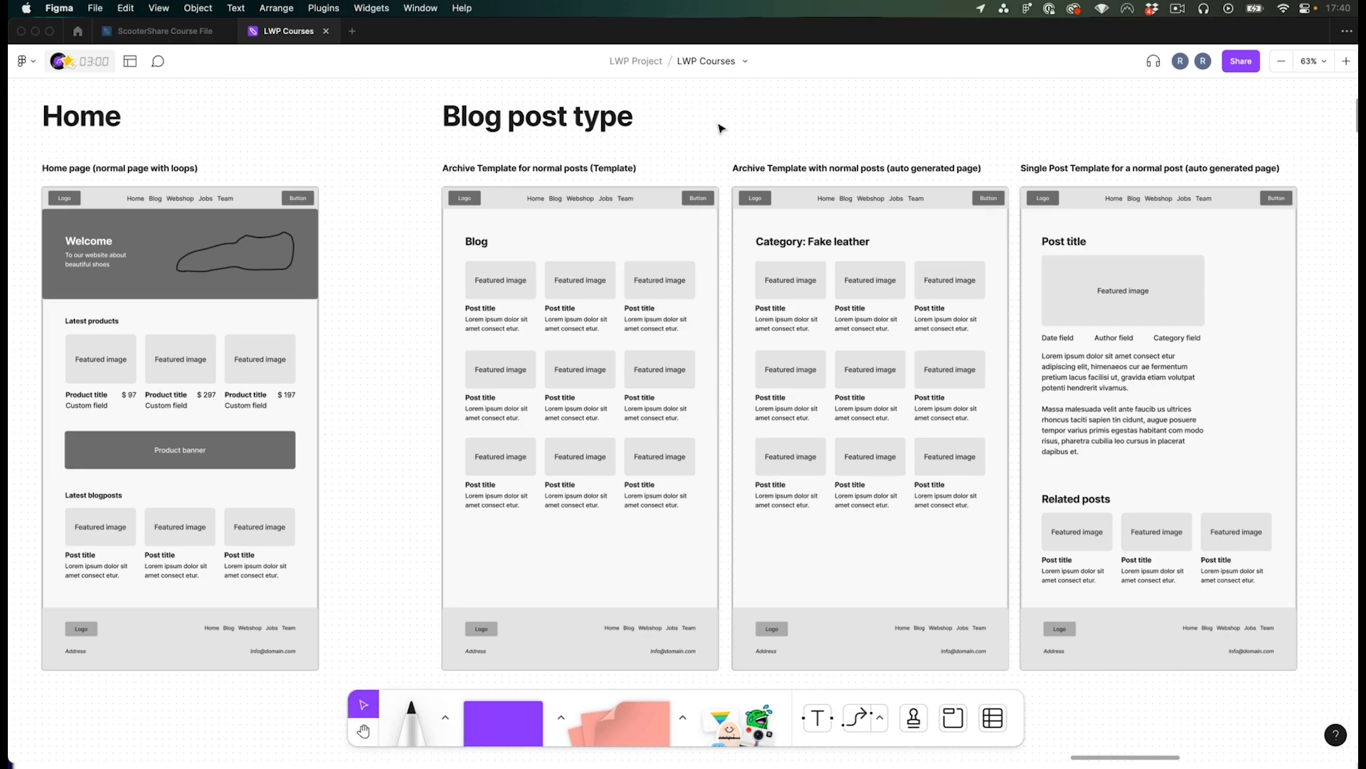
pyautogui.click(461, 270)
pyautogui.moveTo(439, 259); pyautogui.dragTo(528, 329)
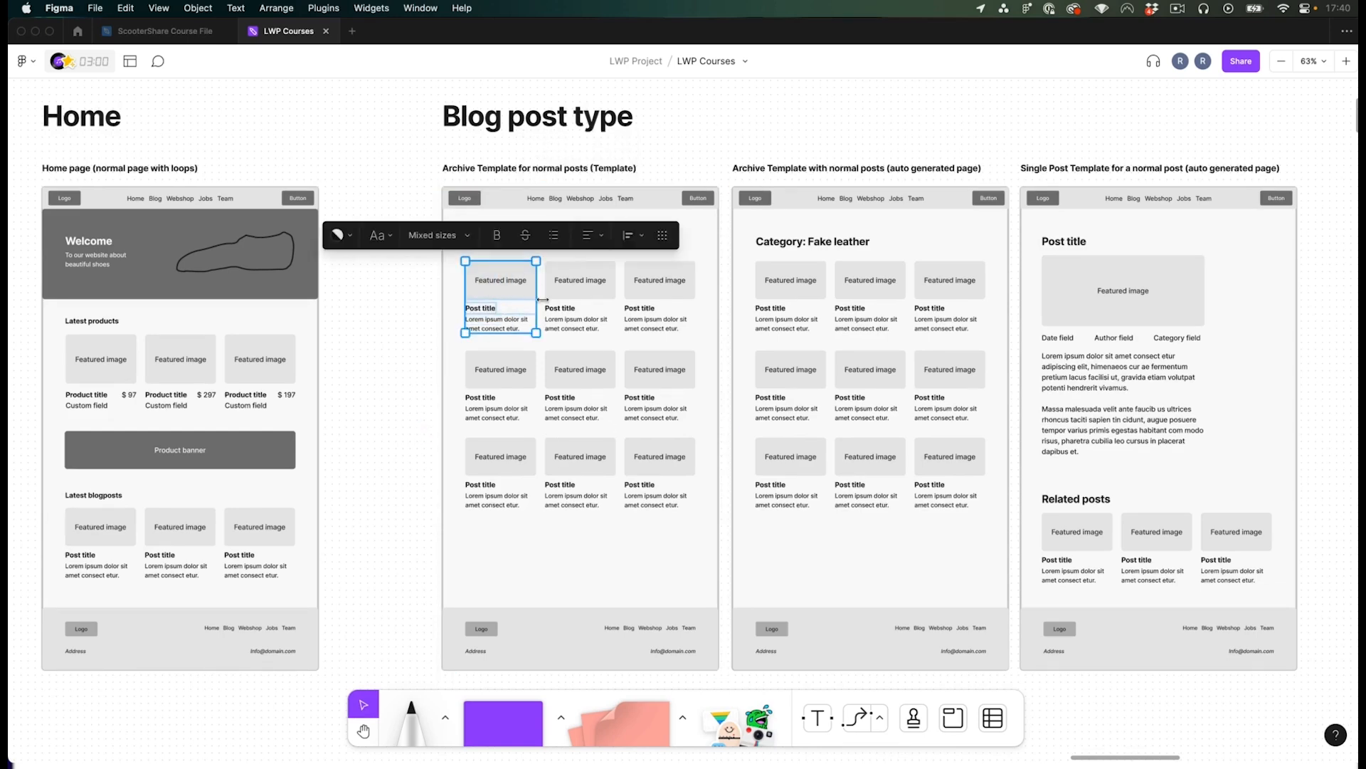
pyautogui.press('super+g')
# - Examine how the post and product cards are grouped across the home and archive wireframes
pyautogui.click(808, 284)
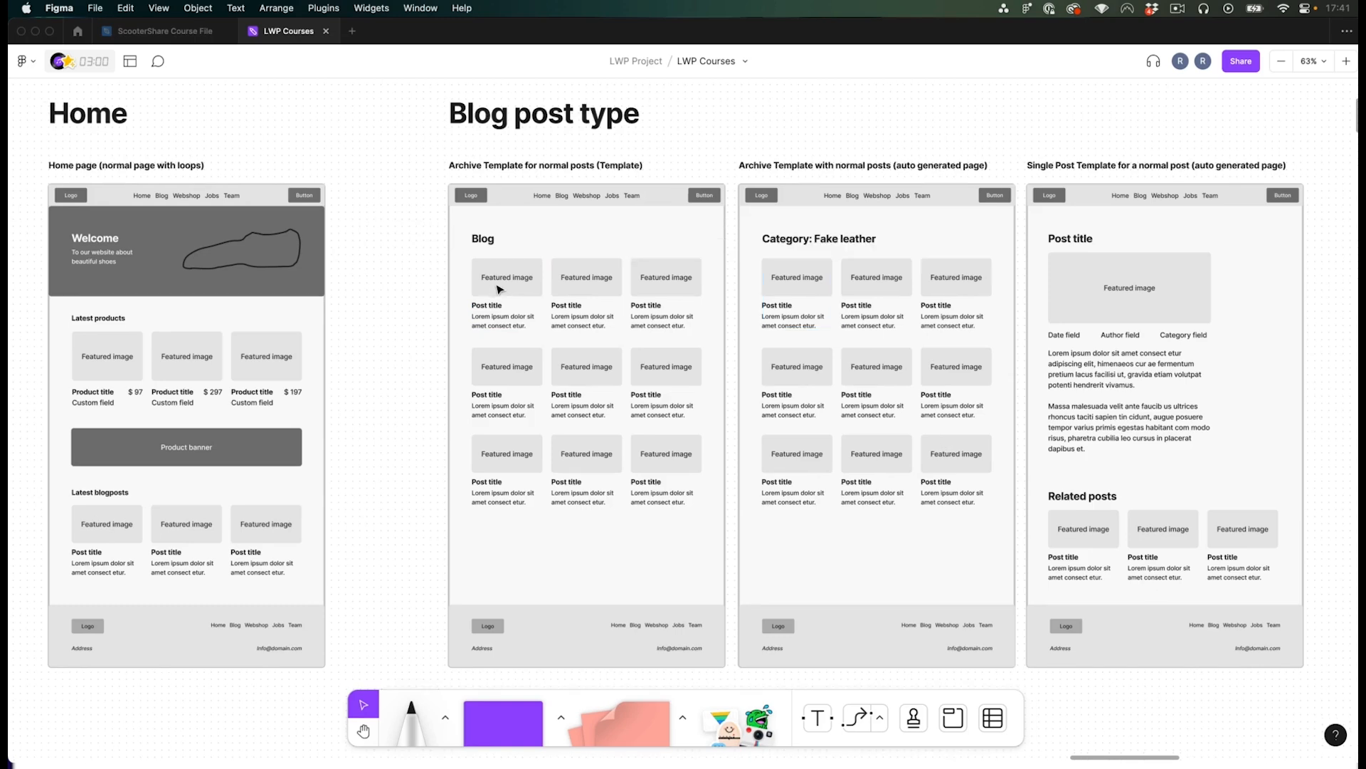
pyautogui.click(509, 279)
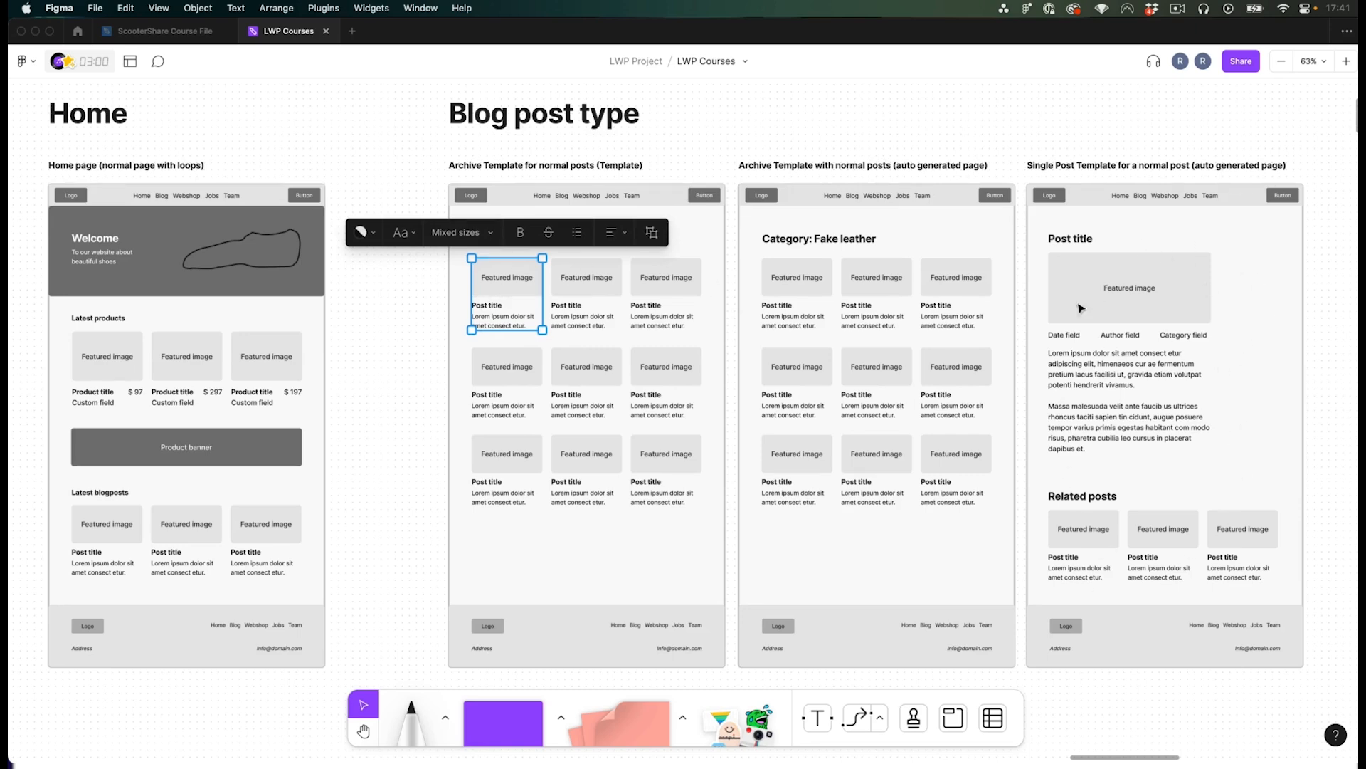
pyautogui.click(802, 285)
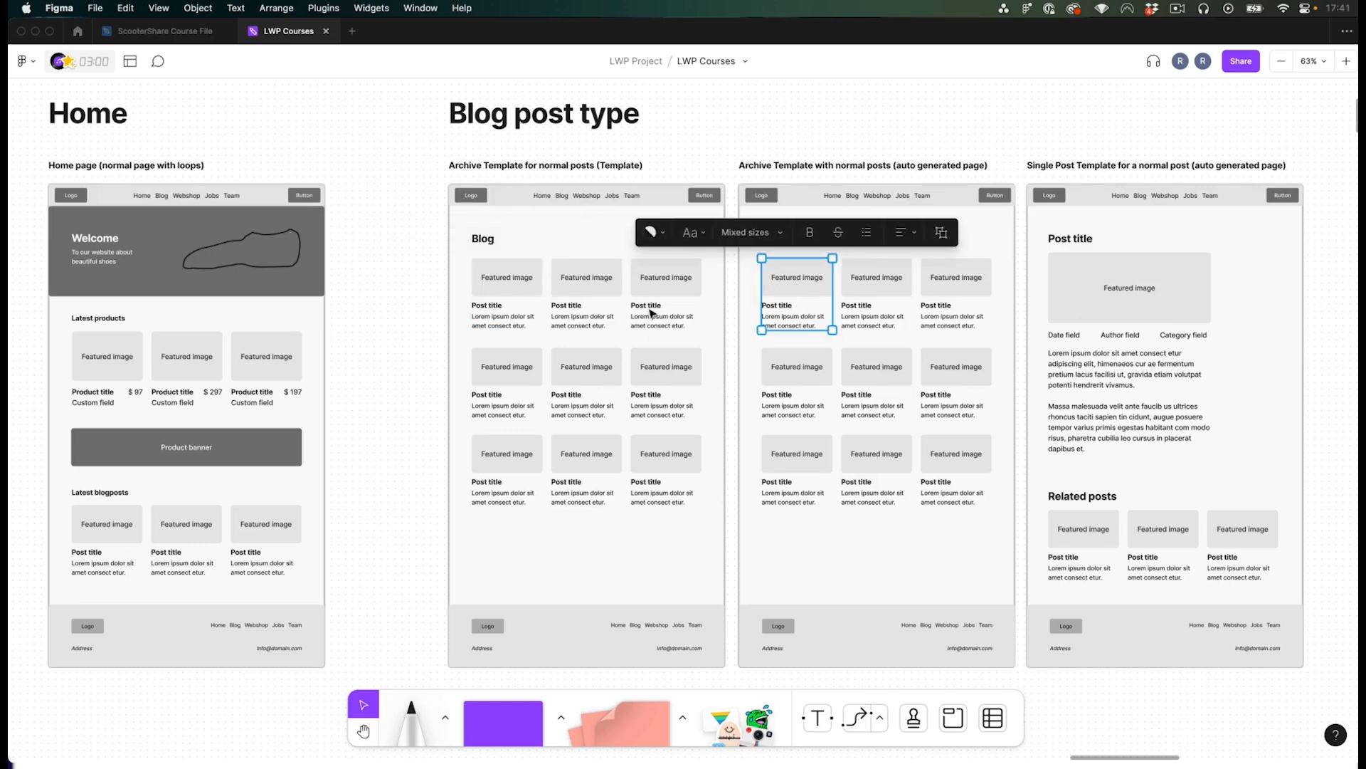
pyautogui.click(99, 361)
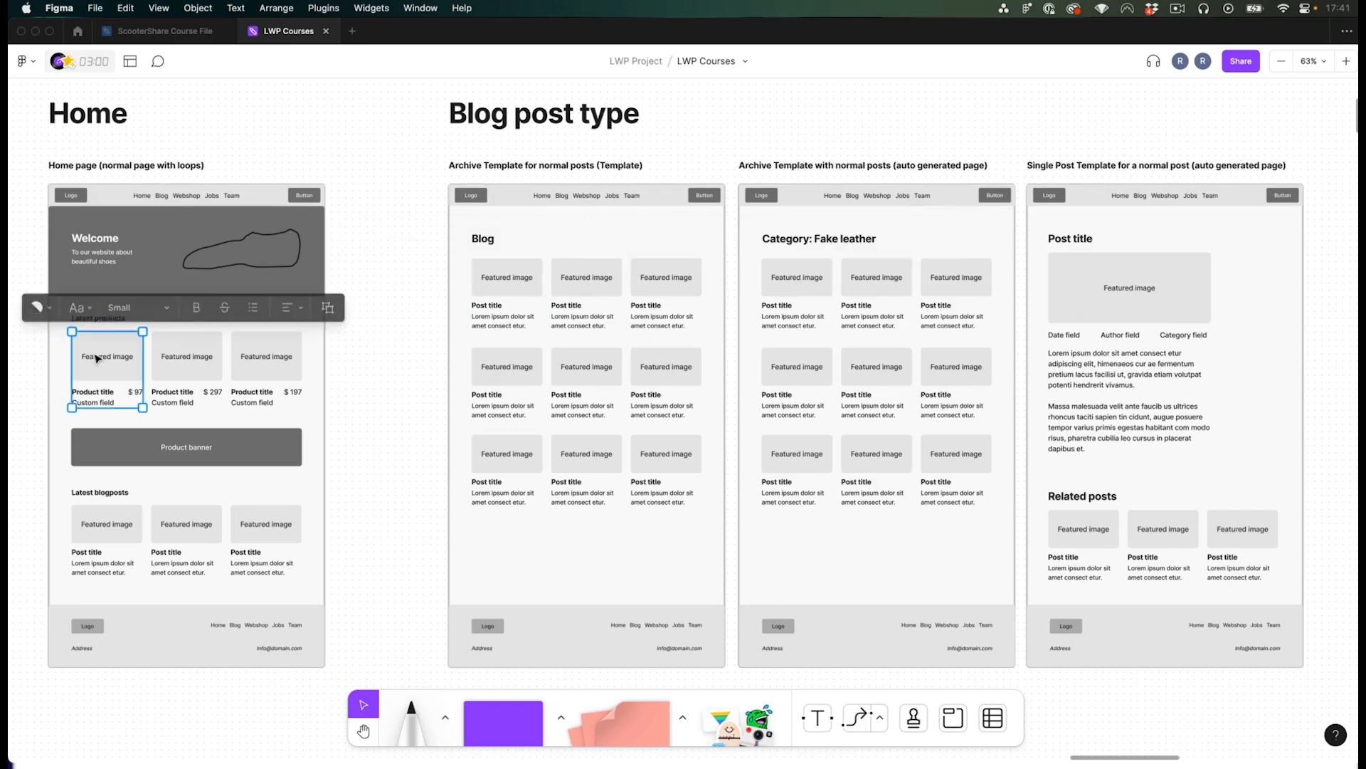
pyautogui.click(100, 530)
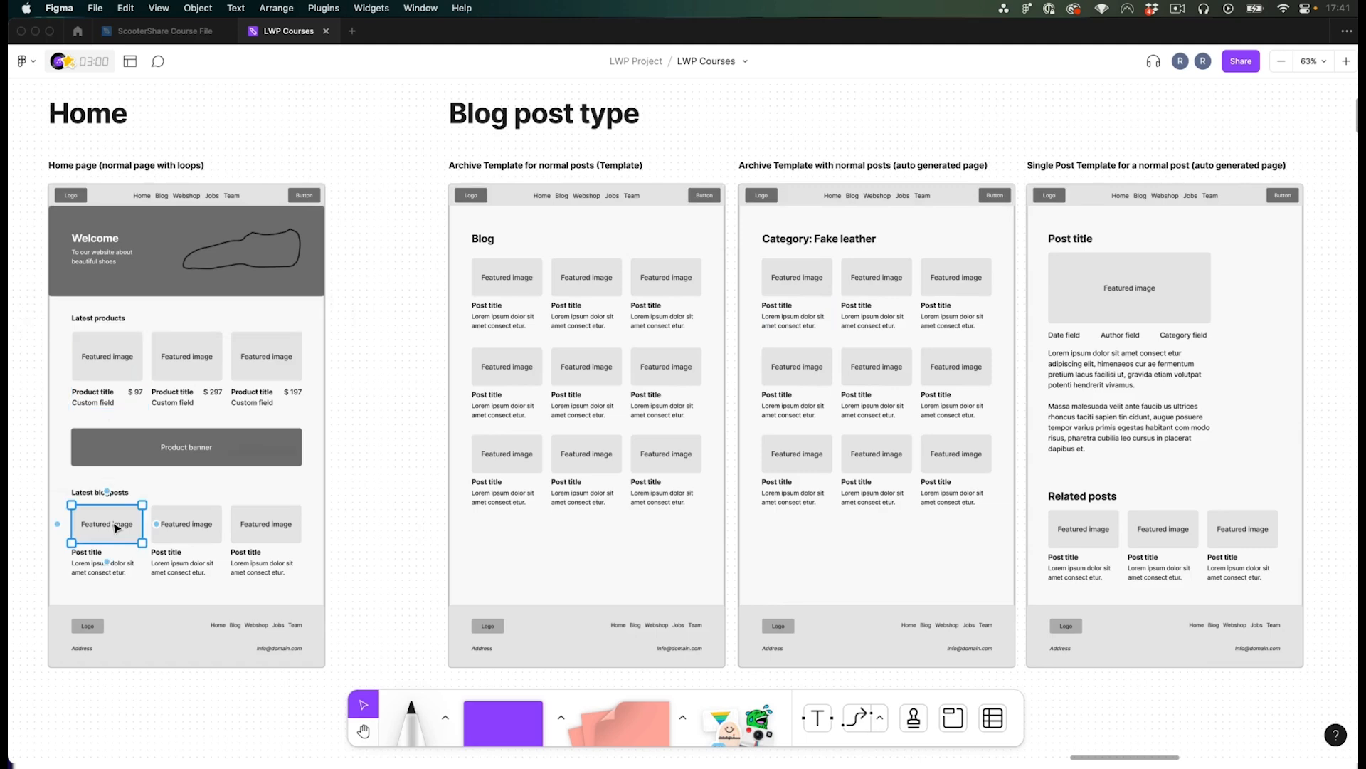
pyautogui.keyDown('shift'); pyautogui.click(80, 559); pyautogui.keyUp('shift')
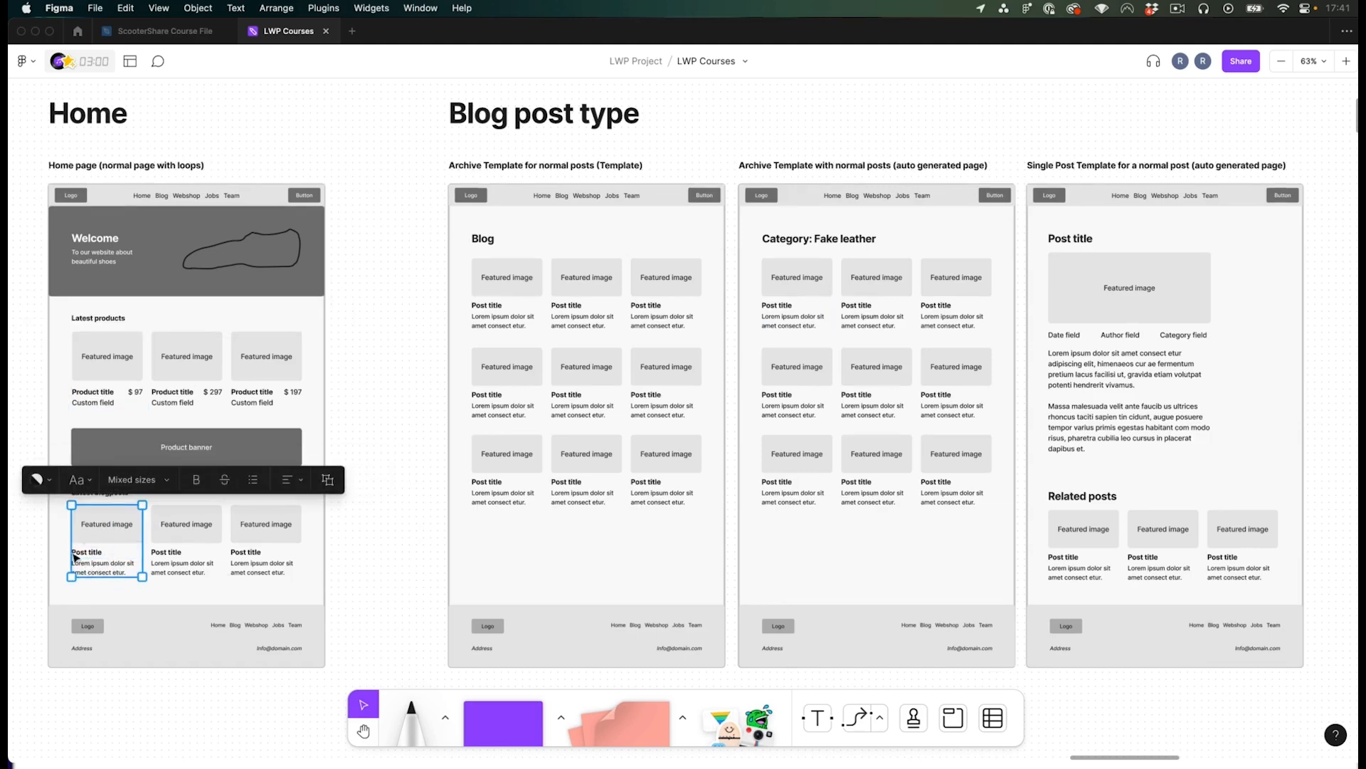
pyautogui.click(363, 541)
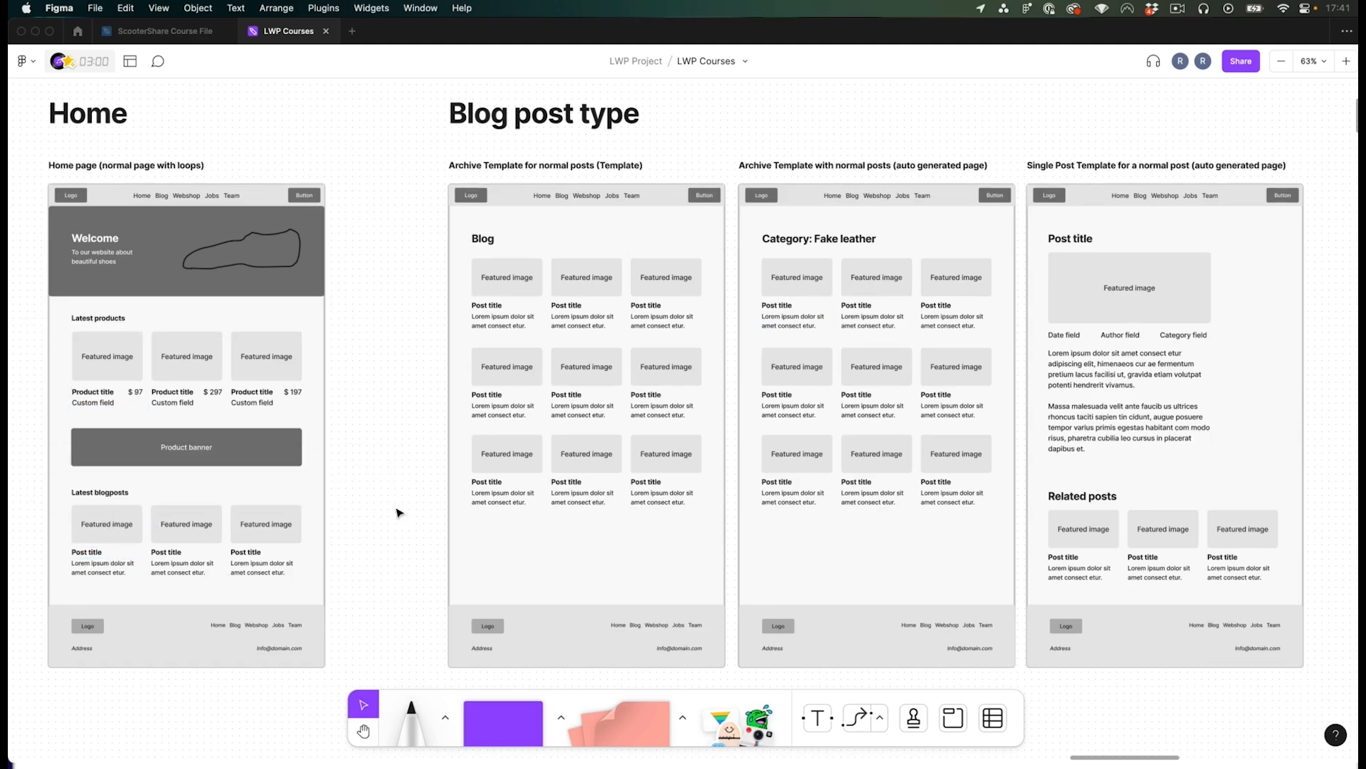
pyautogui.moveTo(429, 281); pyautogui.dragTo(685, 248)
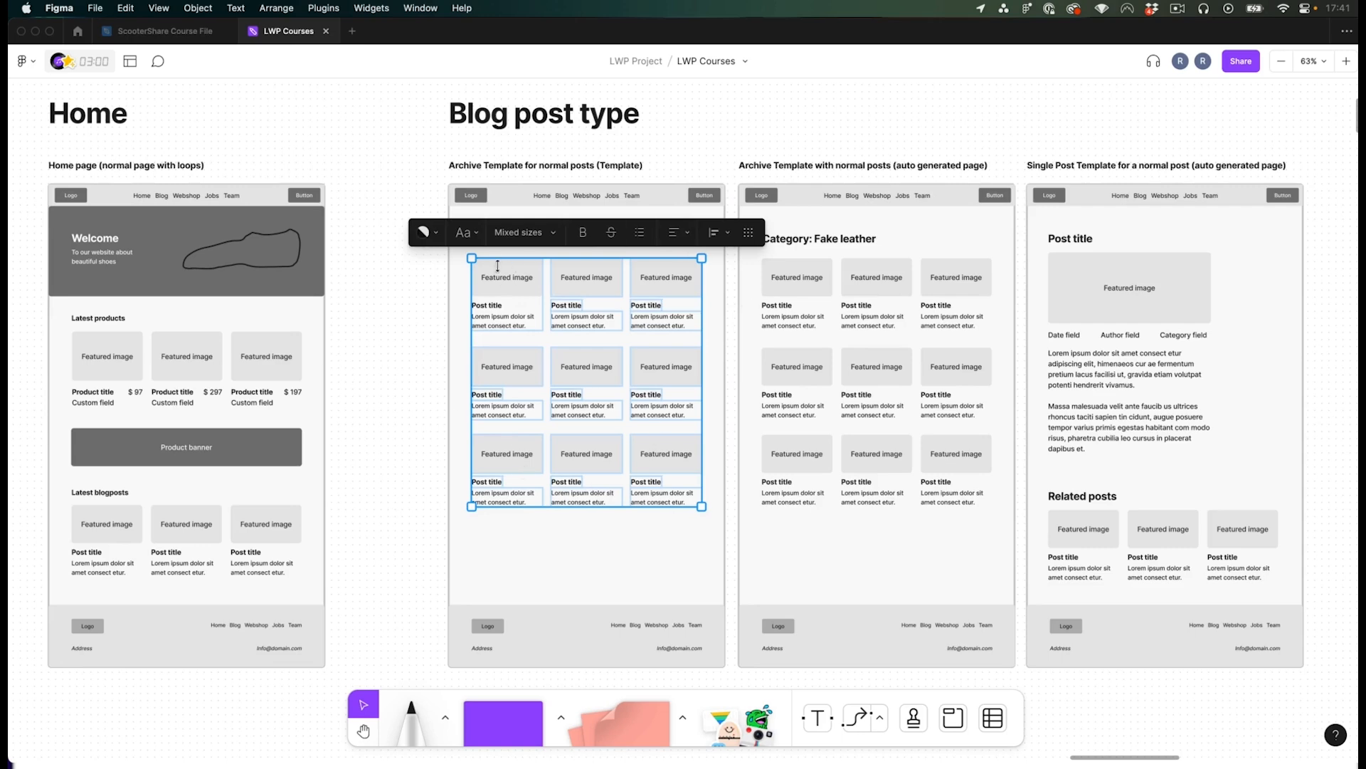
pyautogui.click(118, 388)
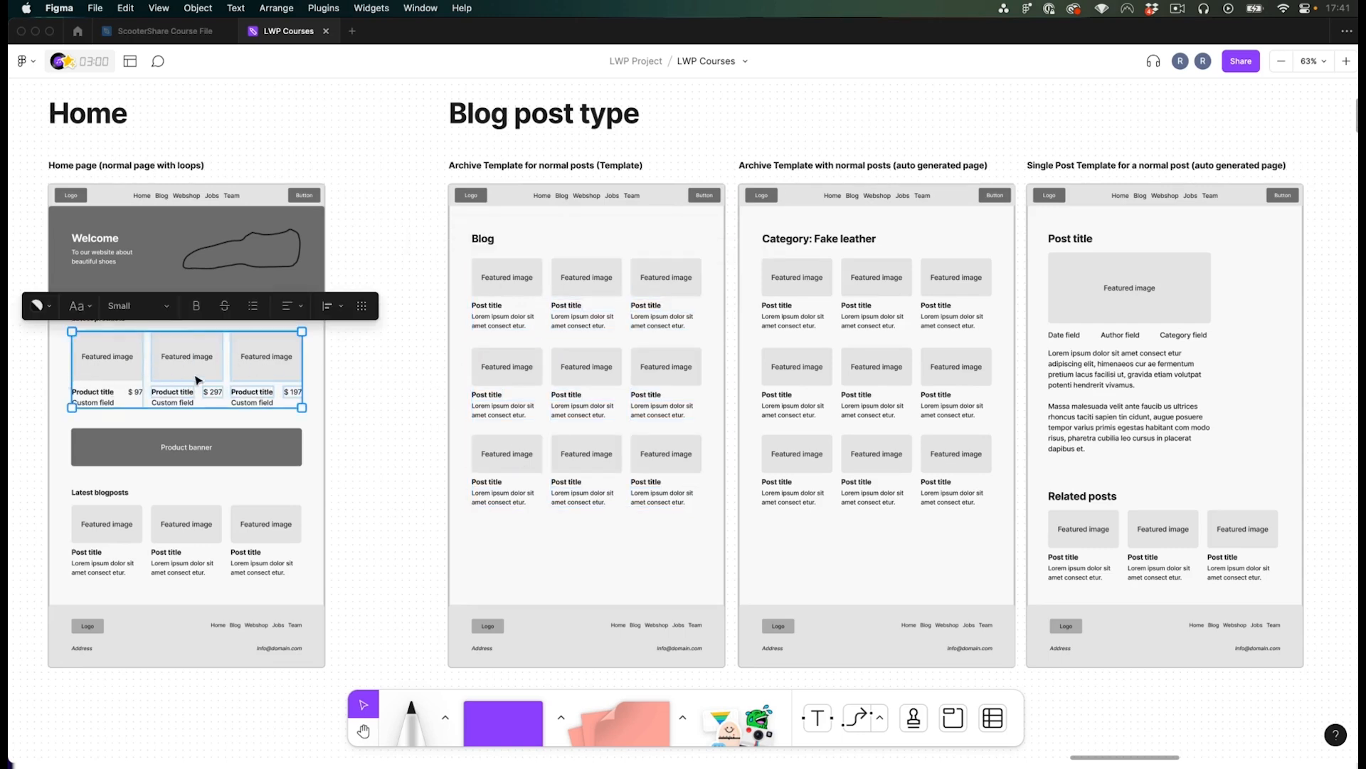
pyautogui.press('Escape')
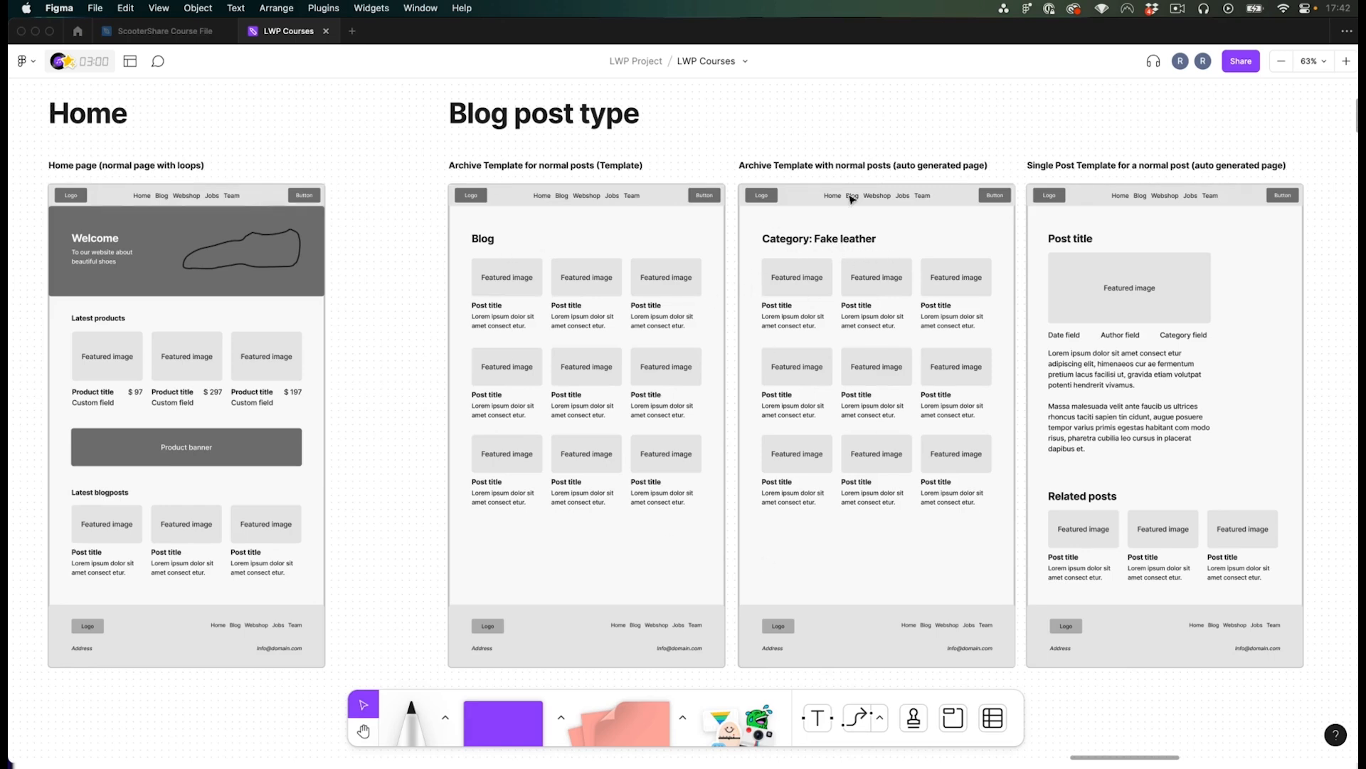
# - Group the first product card in the home page's Latest products row
pyautogui.press('h')
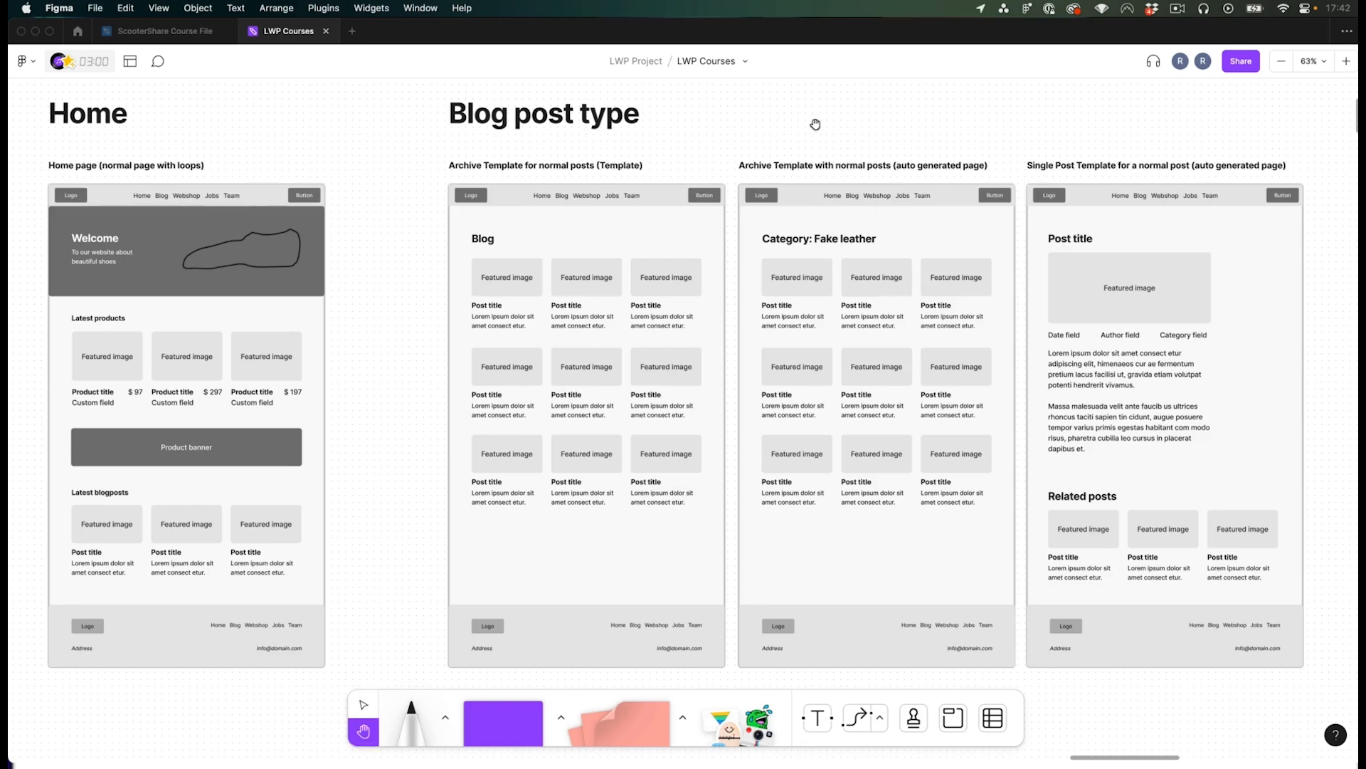
pyautogui.moveTo(816, 125); pyautogui.dragTo(805, 126)
pyautogui.press('v')
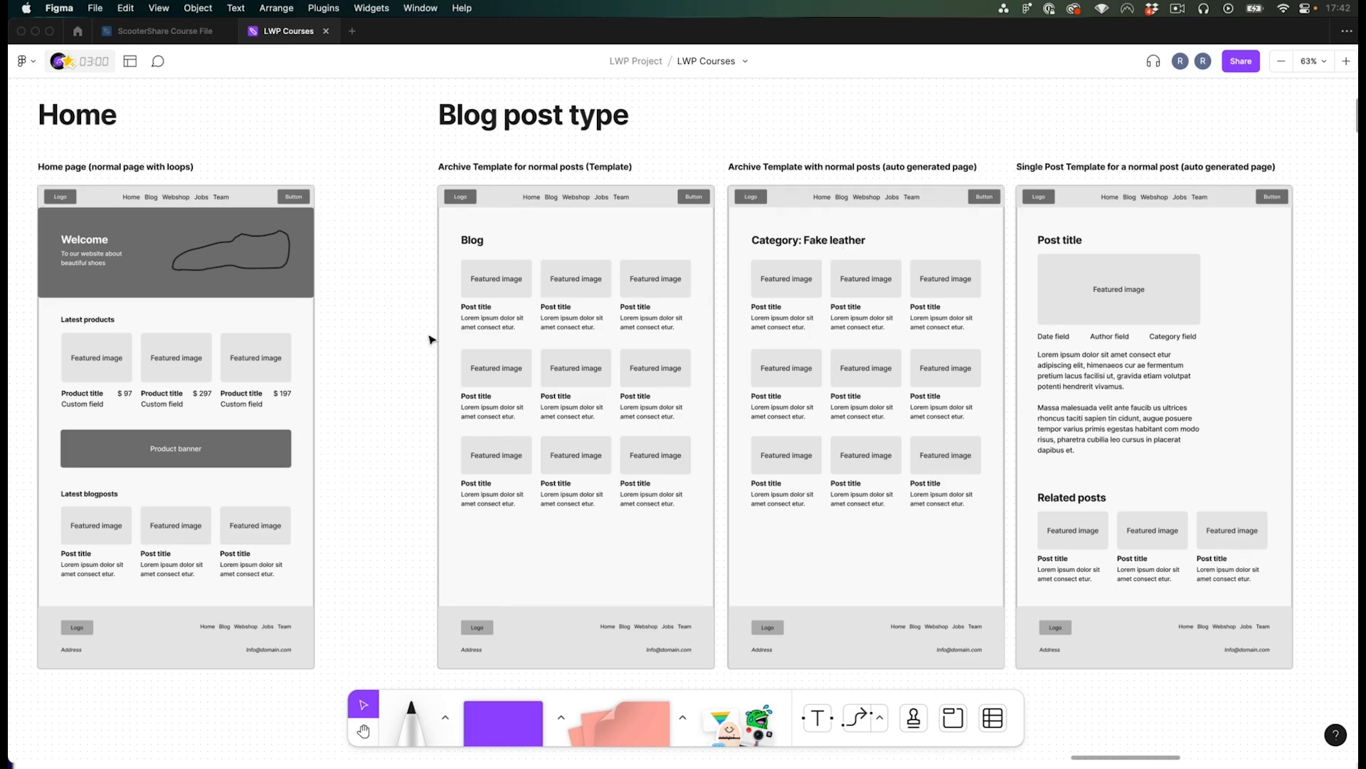
pyautogui.press('space')
pyautogui.moveTo(402, 286); pyautogui.dragTo(421, 284)
pyautogui.click(111, 370)
pyautogui.press('super+g')
# - Compare the home product row grouping with the blog archive card grouping
pyautogui.click(385, 357)
pyautogui.click(203, 361)
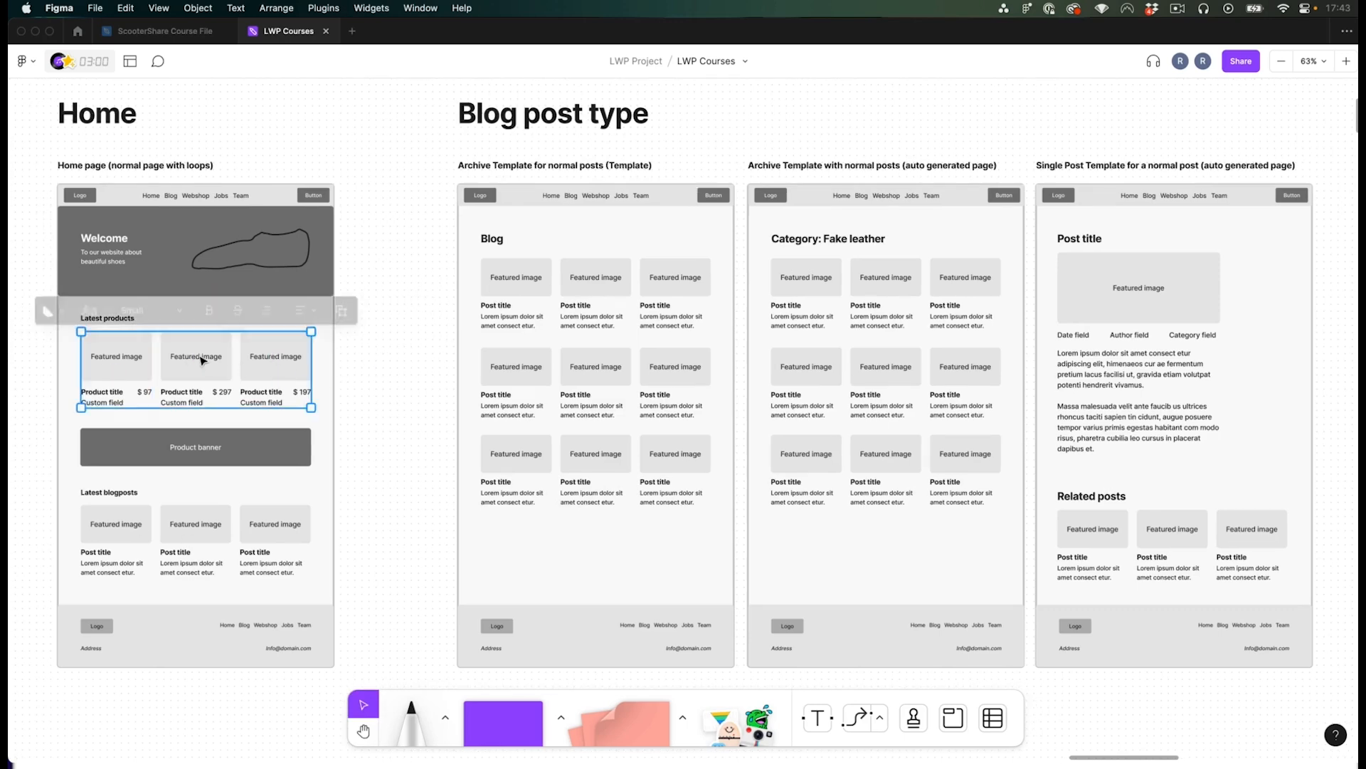
pyautogui.click(87, 168)
pyautogui.click(526, 288)
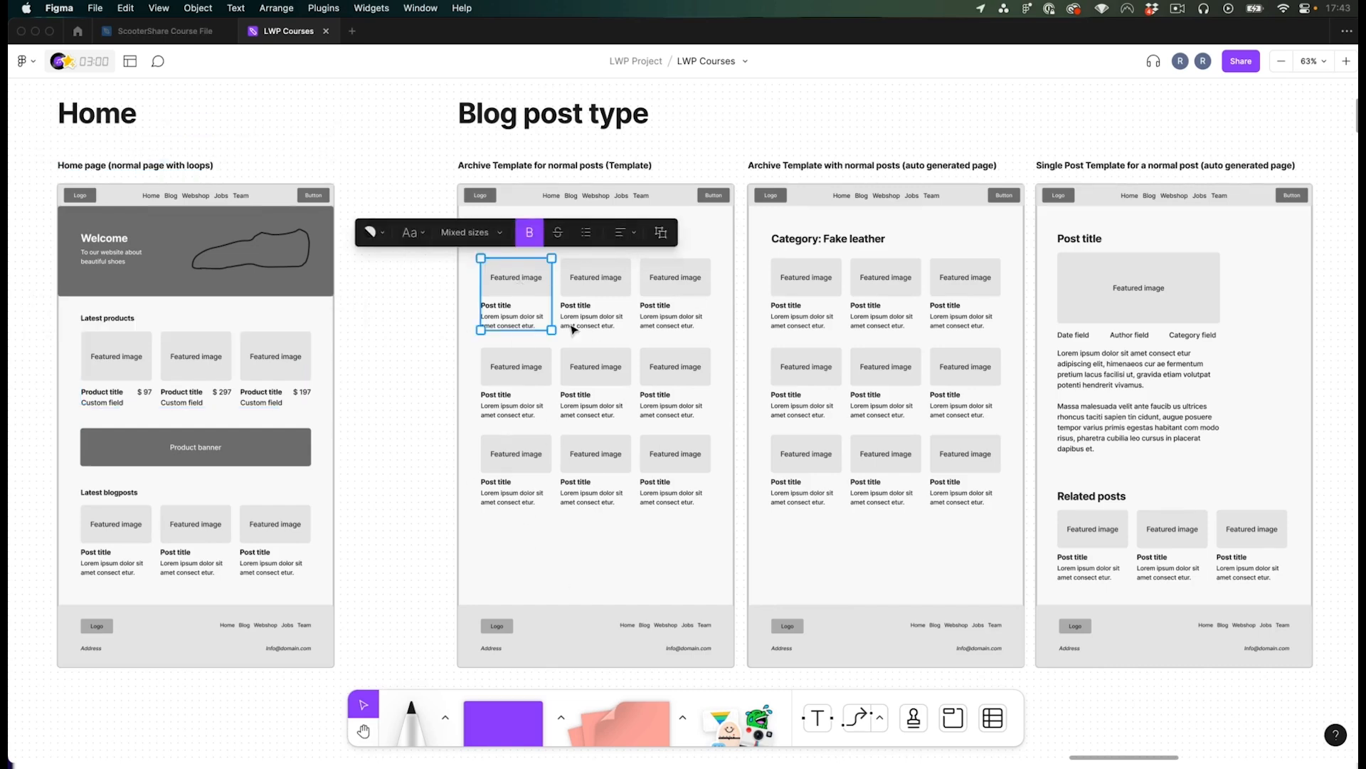
pyautogui.click(175, 370)
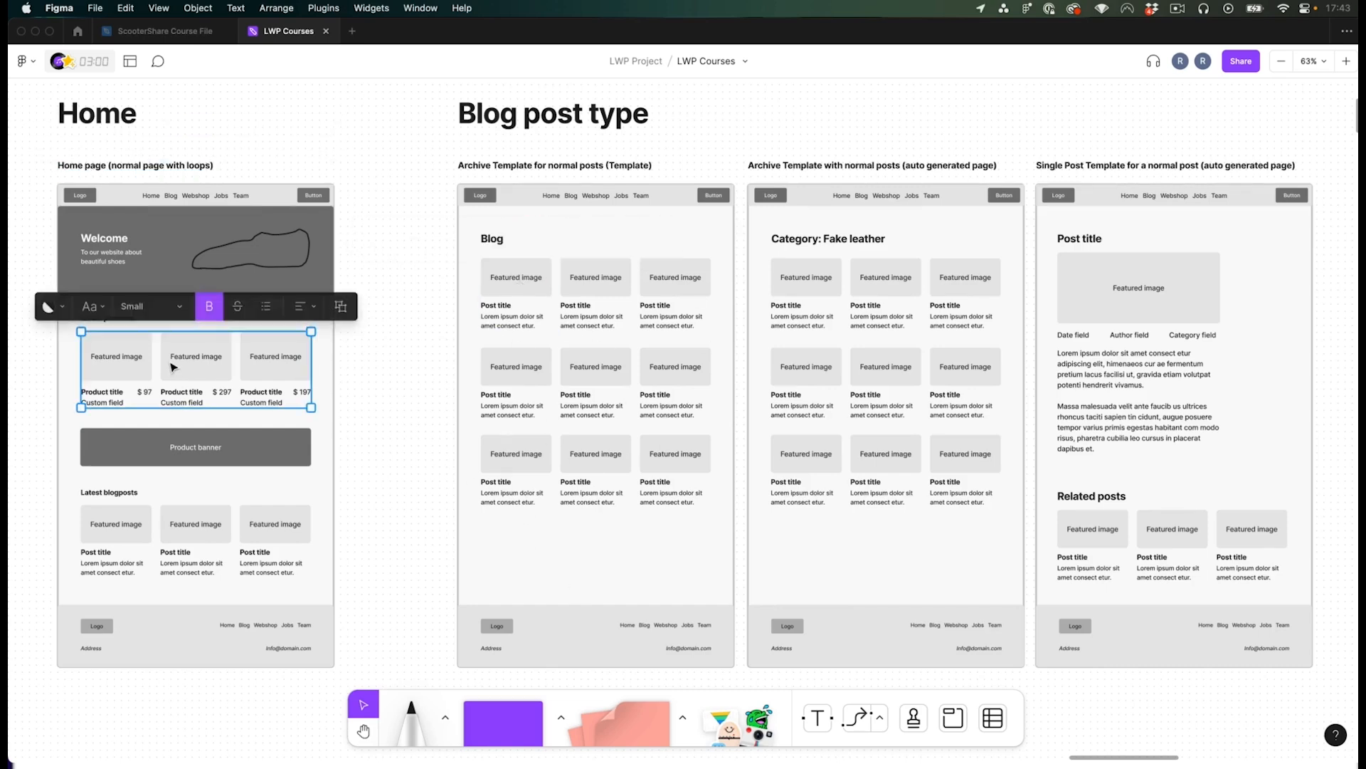
pyautogui.click(390, 378)
# - Examine the Webshop post type archive and single product template wireframes
pyautogui.press('h')
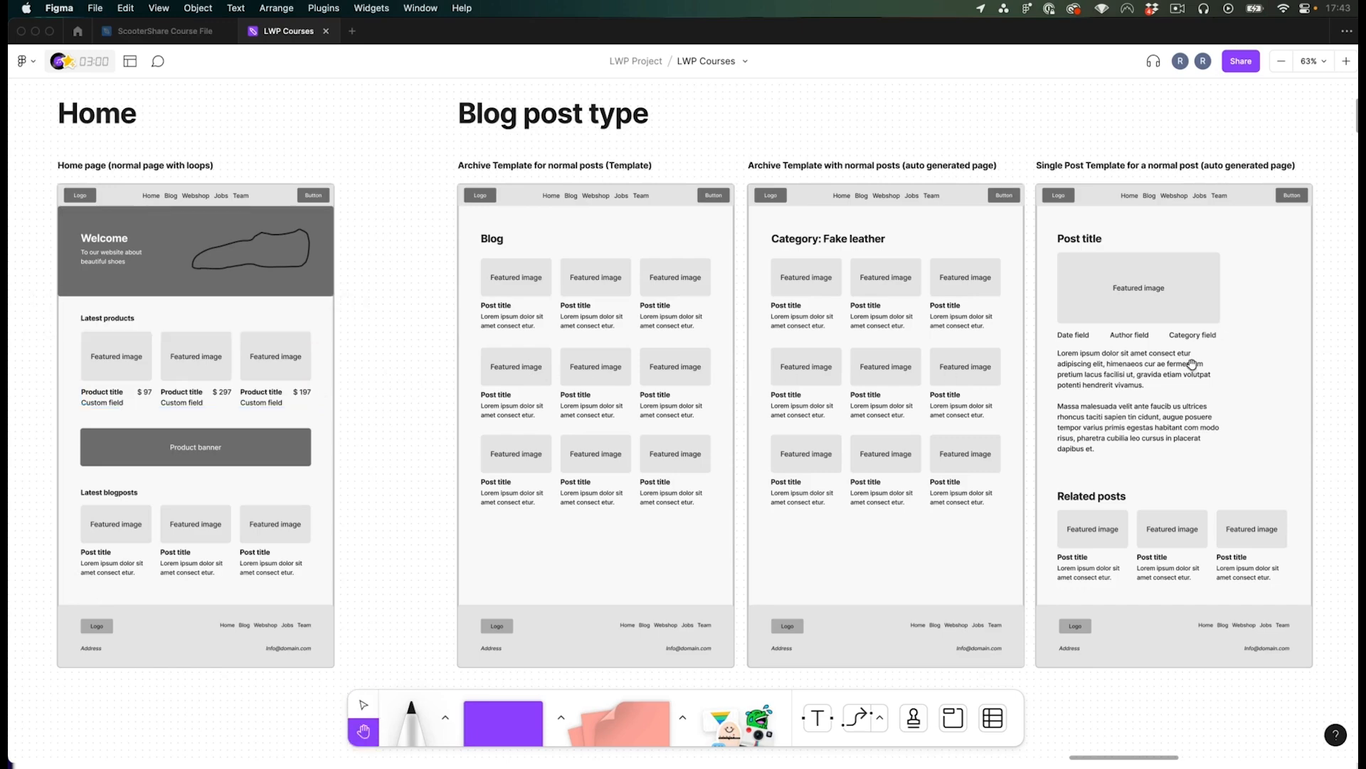
pyautogui.moveTo(1222, 355); pyautogui.dragTo(435, 381)
pyautogui.moveTo(1088, 367); pyautogui.dragTo(640, 343)
pyautogui.moveTo(210, 378); pyautogui.dragTo(1003, 390)
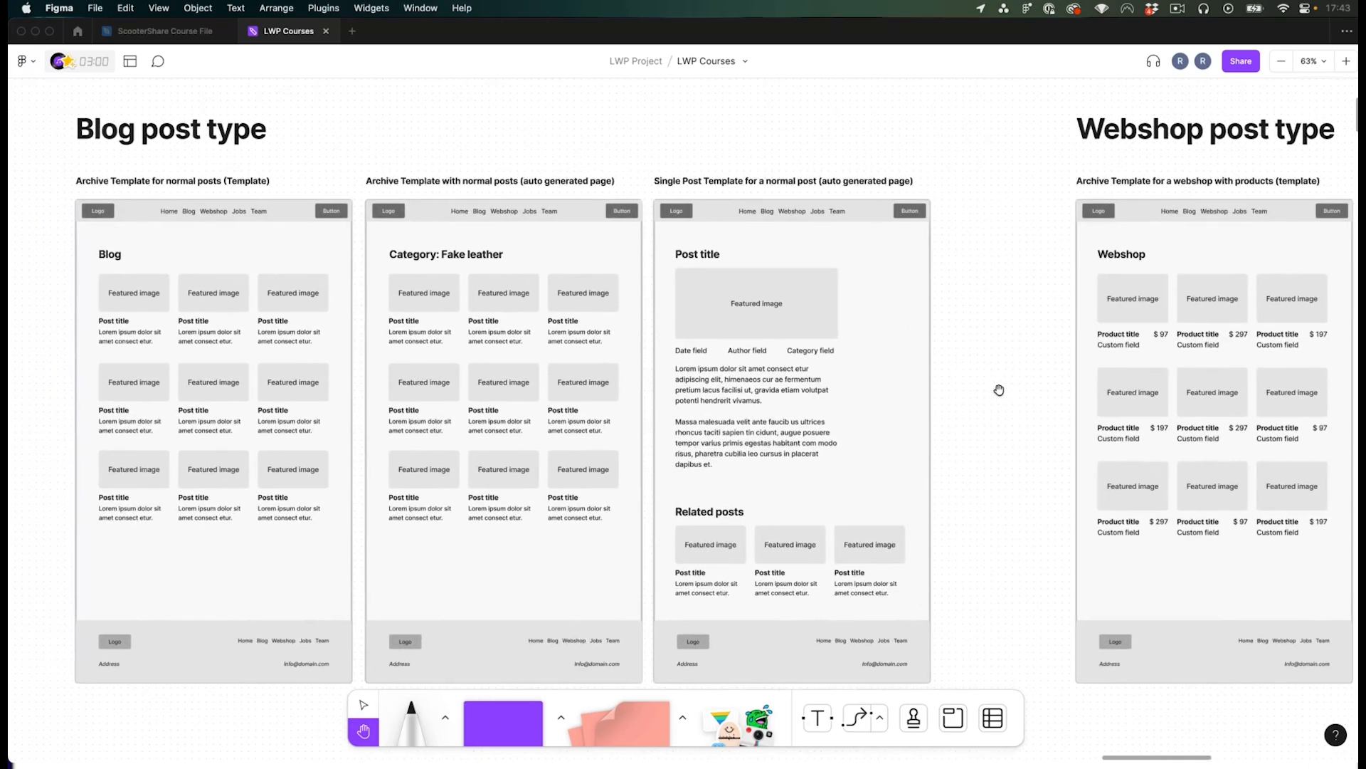
pyautogui.press('v')
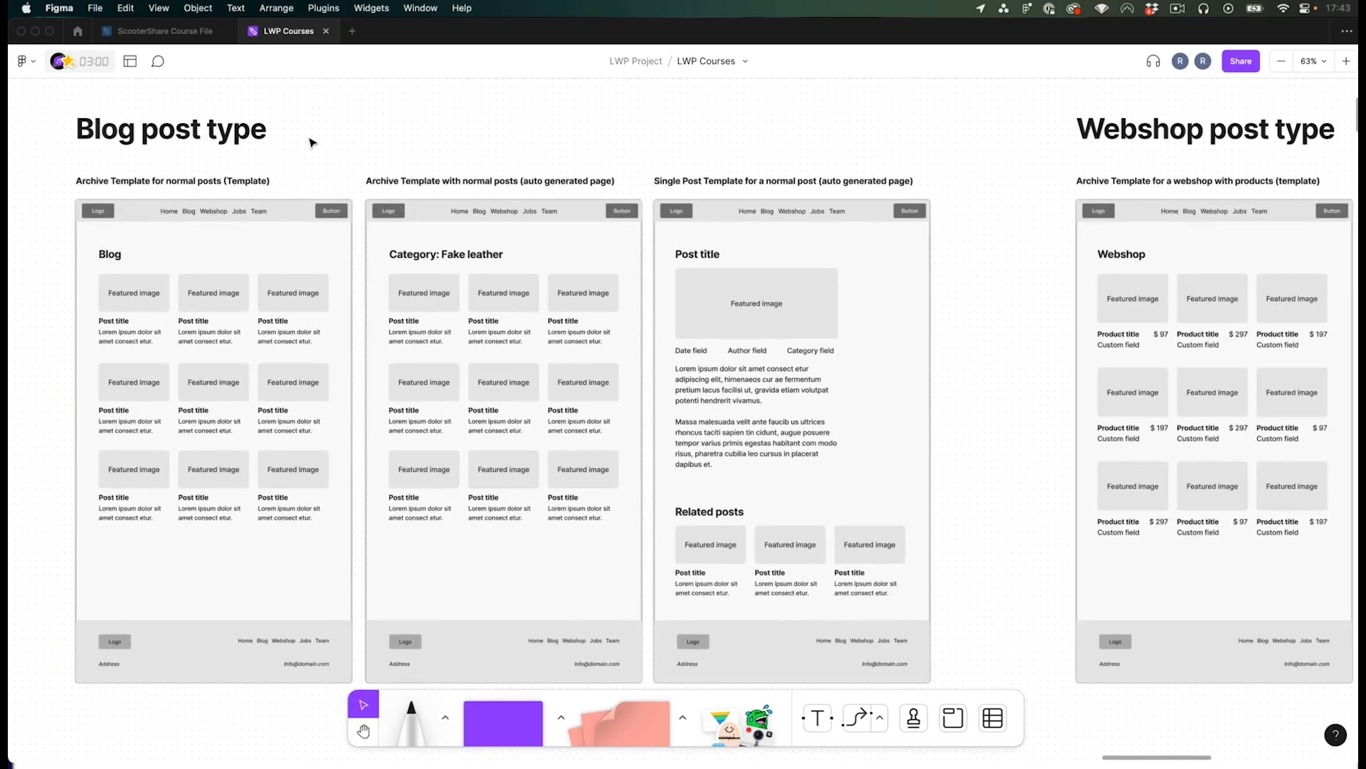
pyautogui.press('space')
pyautogui.moveTo(872, 137); pyautogui.dragTo(354, 138)
pyautogui.moveTo(567, 153); pyautogui.dragTo(226, 138)
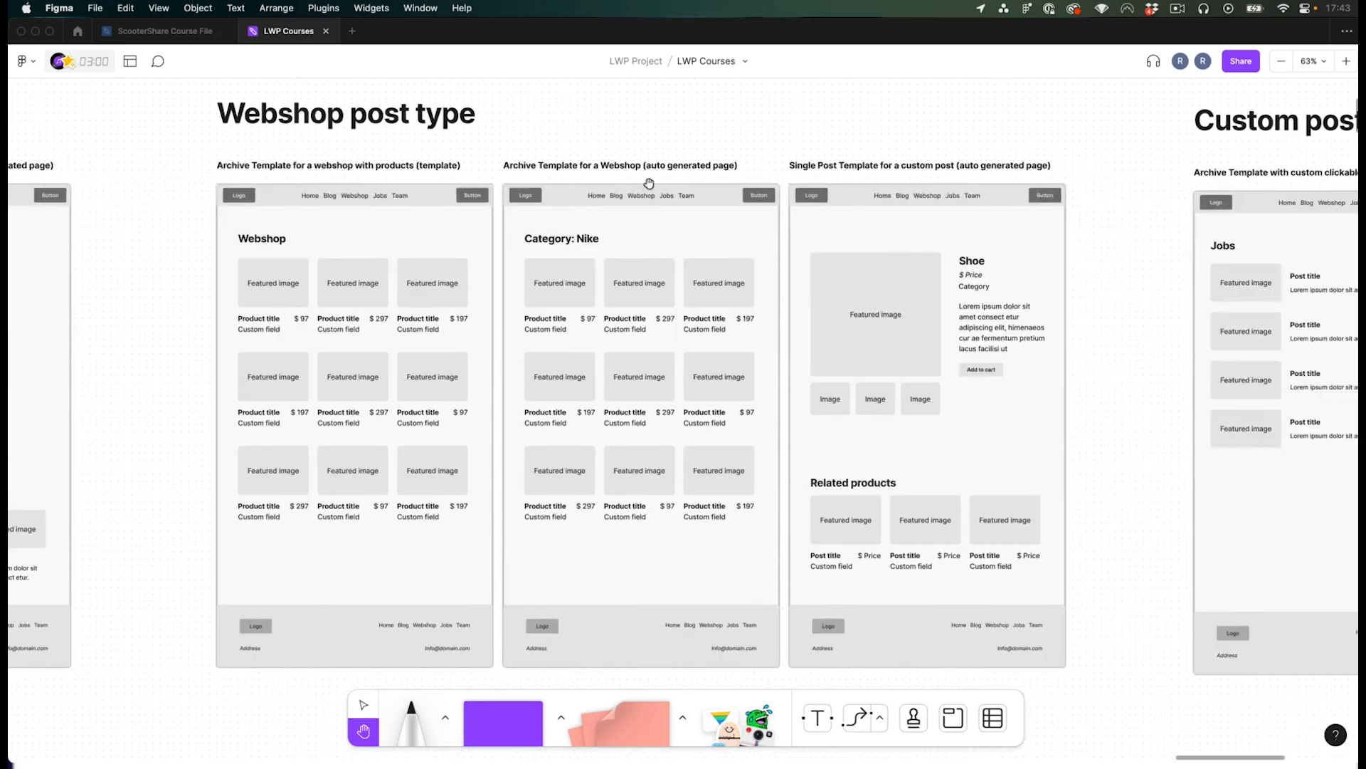
pyautogui.press('v')
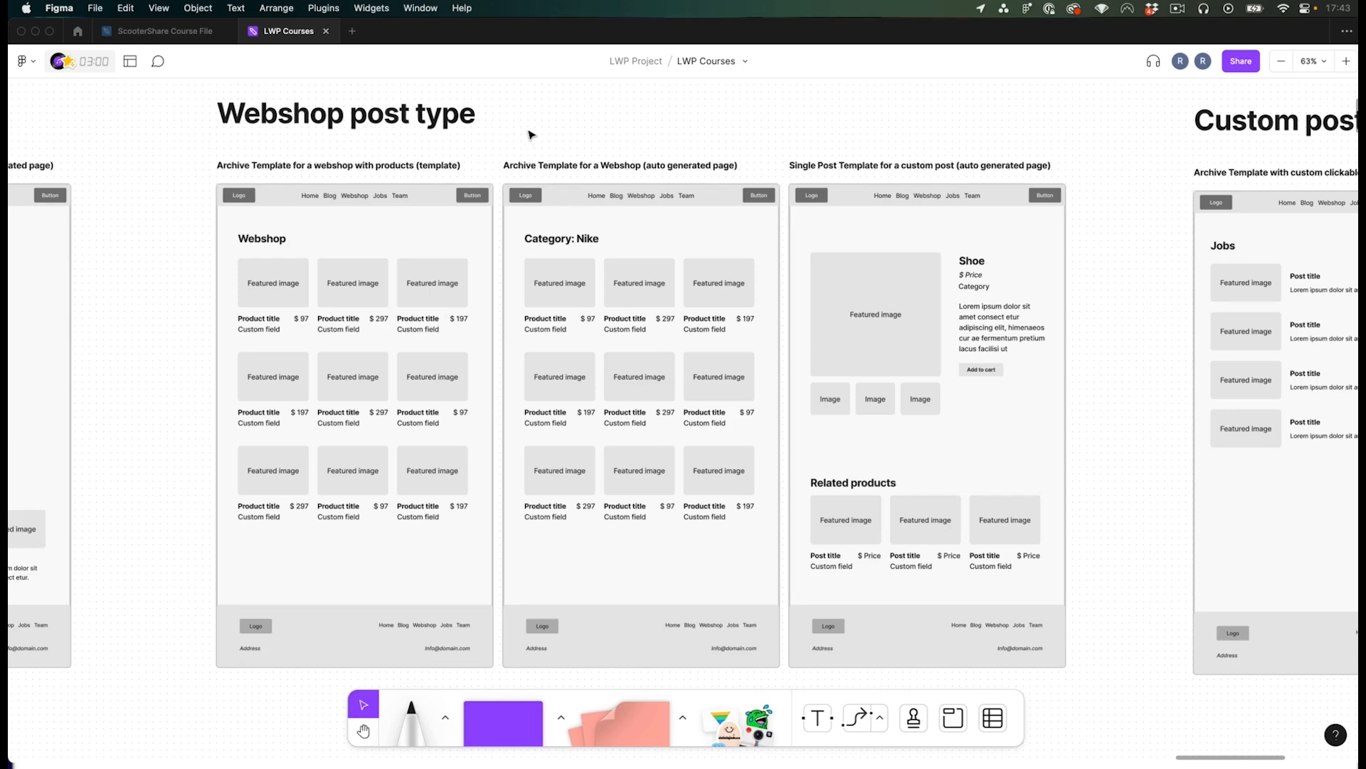
pyautogui.click(305, 320)
# - Switch to the WordPress admin and open the WooCommerce products list
pyautogui.click(188, 332)
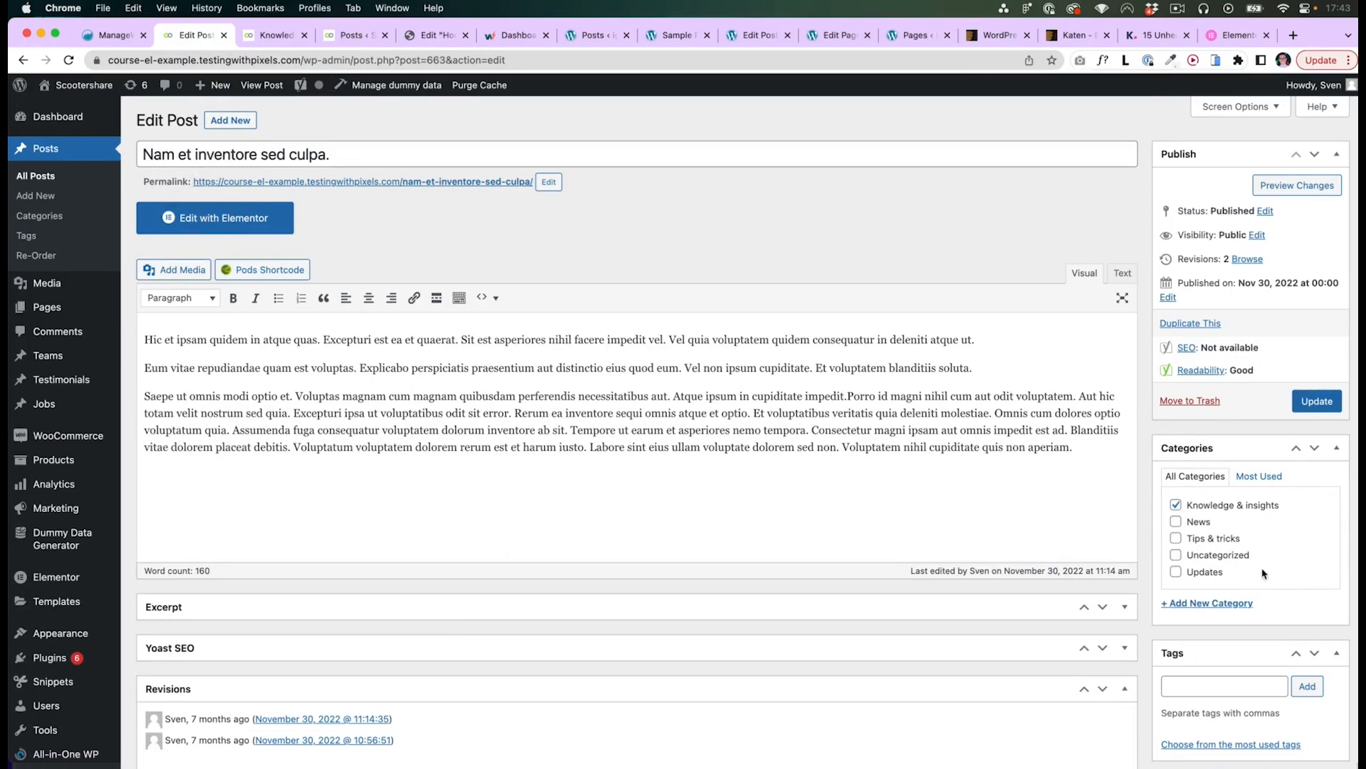
pyautogui.scroll(-3, 1220, 550)
pyautogui.scroll(3, 1192, 374)
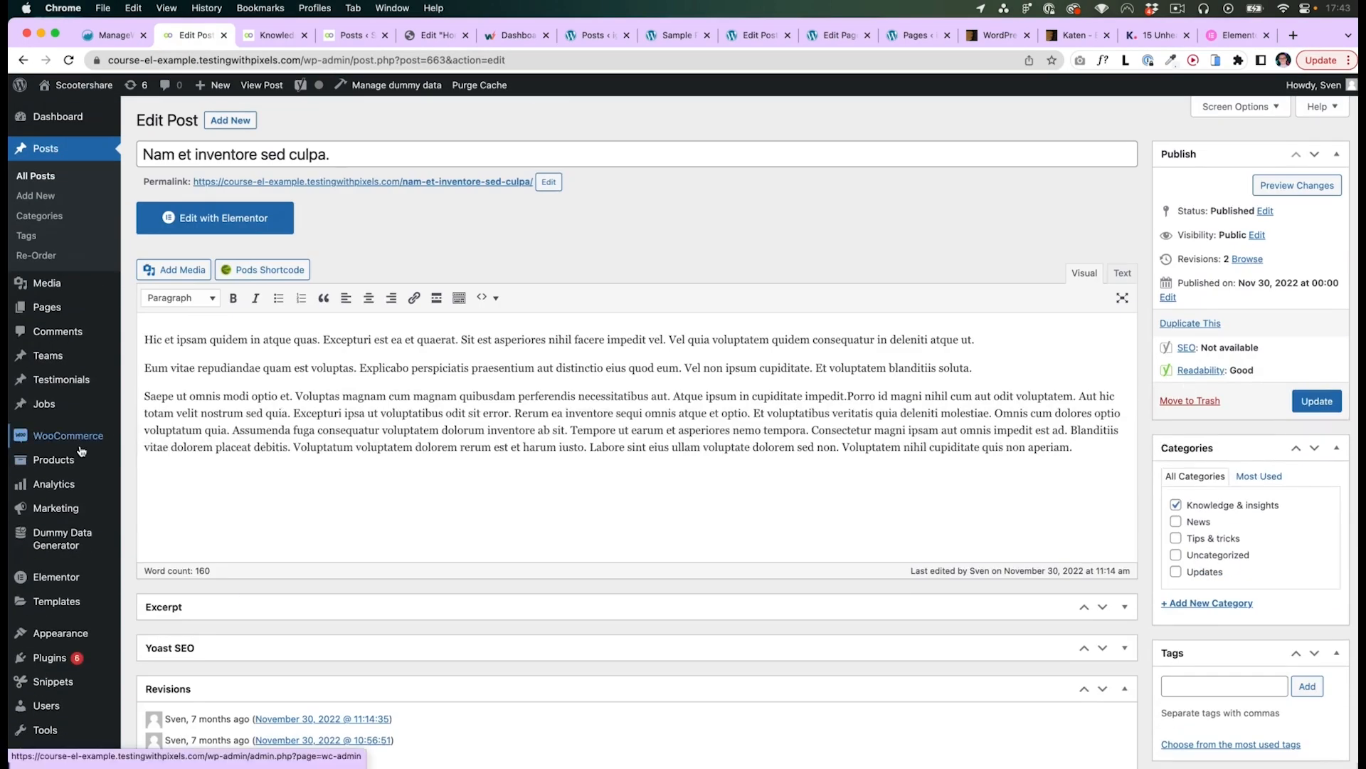
pyautogui.moveTo(80, 449)
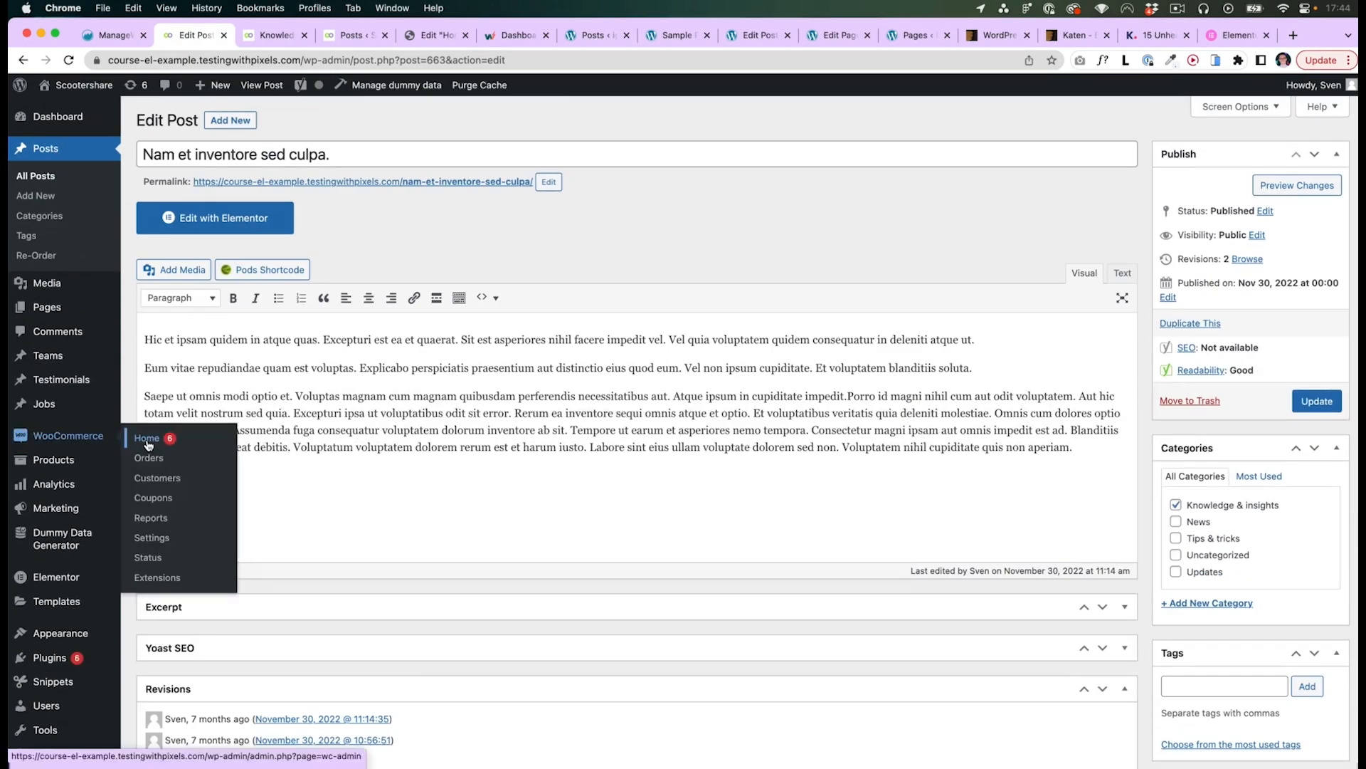
pyautogui.click(53, 459)
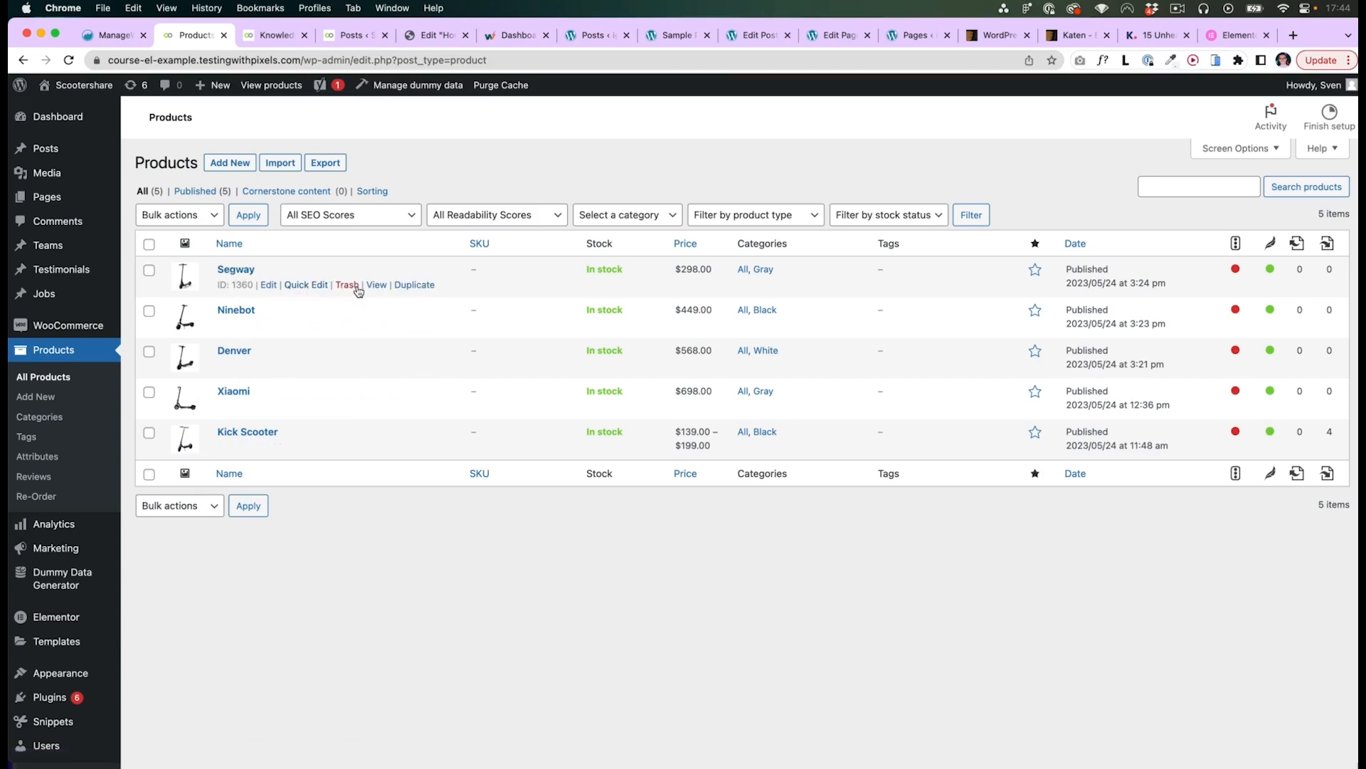
# - Open the Segway product editor and review its product data, price and categories
pyautogui.click(236, 271)
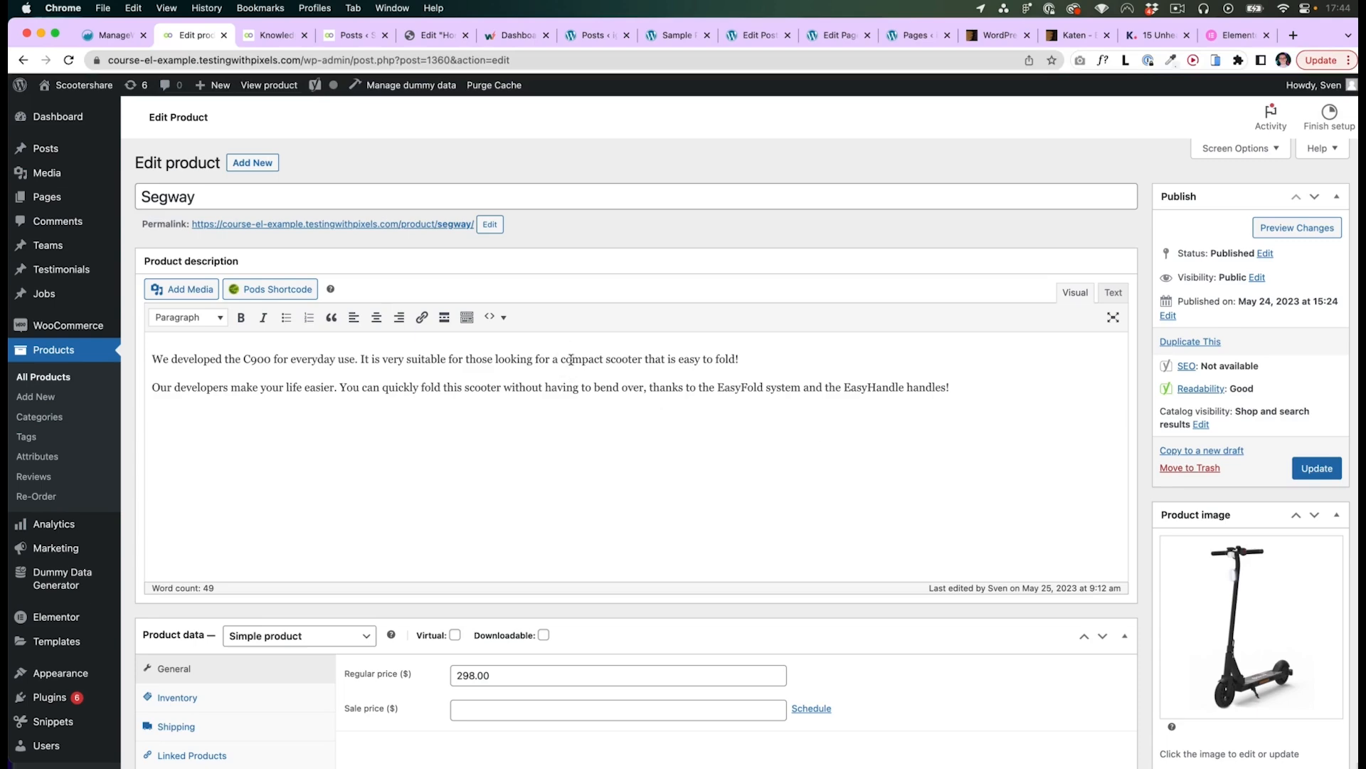
pyautogui.scroll(-4, 1144, 458)
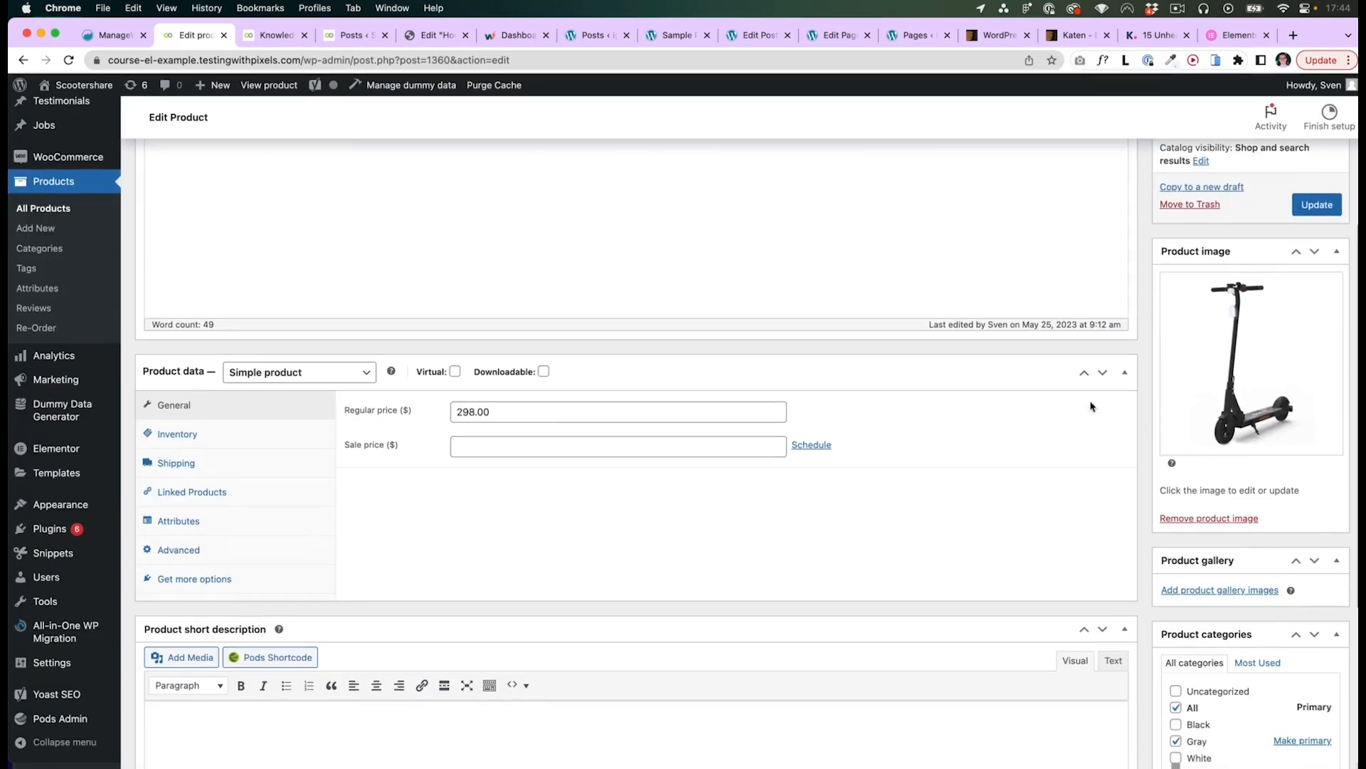
pyautogui.scroll(-2, 464, 377)
pyautogui.click(461, 306)
pyautogui.press('BackSpace')
pyautogui.write('1')
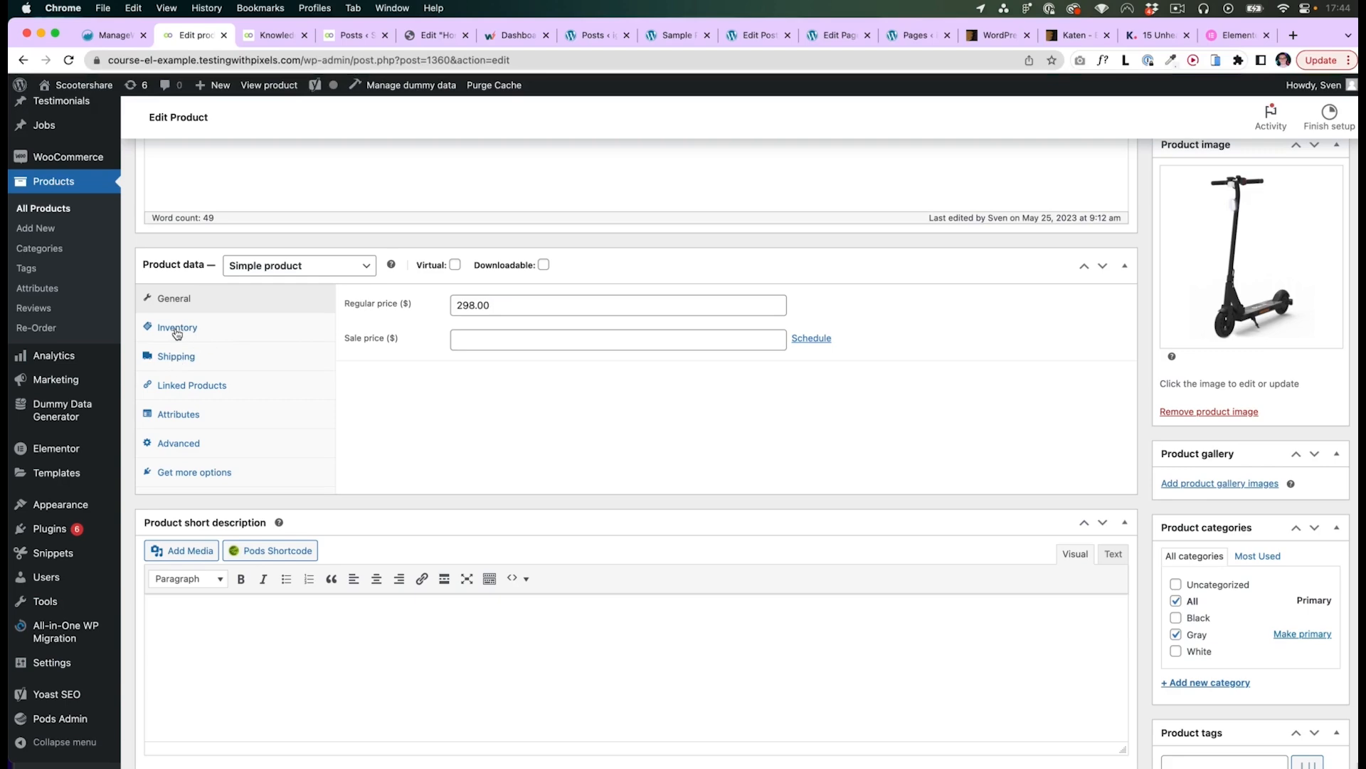
pyautogui.scroll(-2, 447, 258)
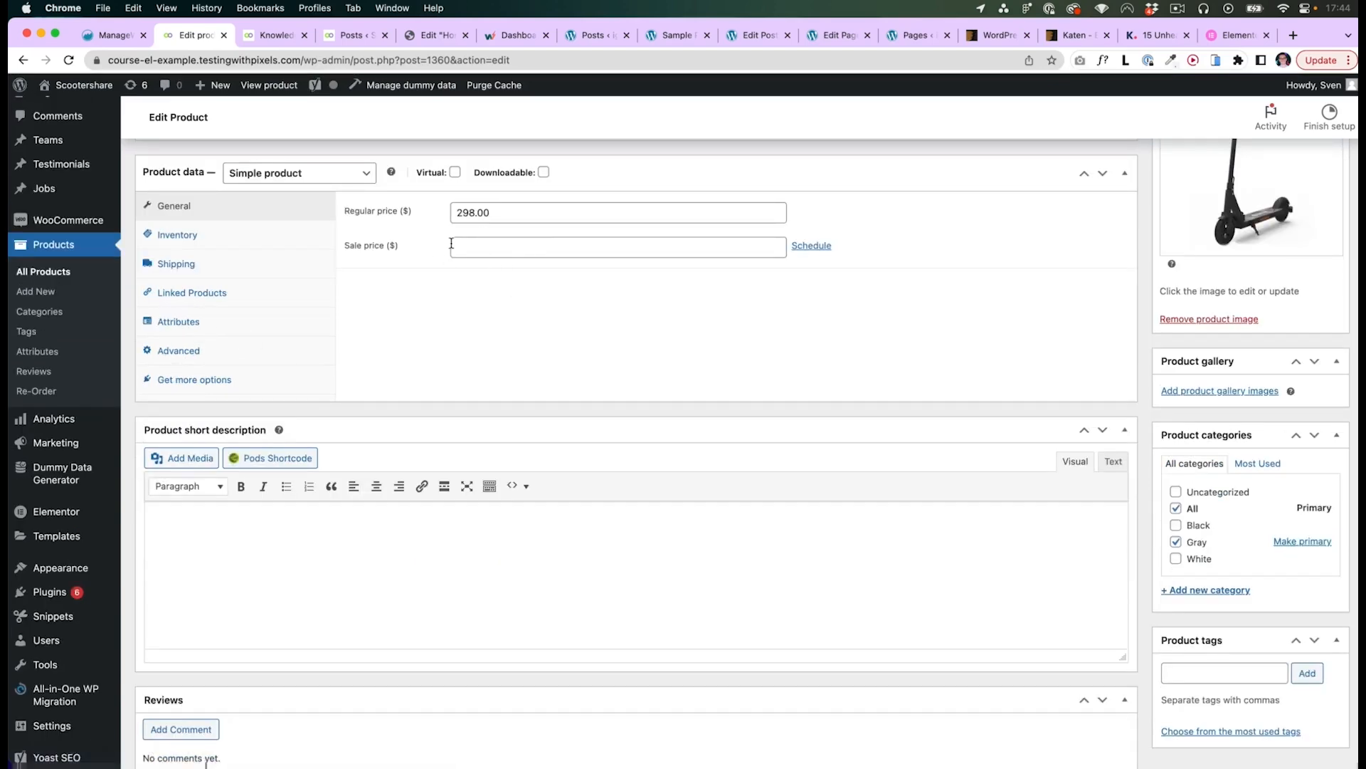
pyautogui.scroll(3, 455, 246)
pyautogui.scroll(5, 496, 338)
pyautogui.moveTo(45, 150)
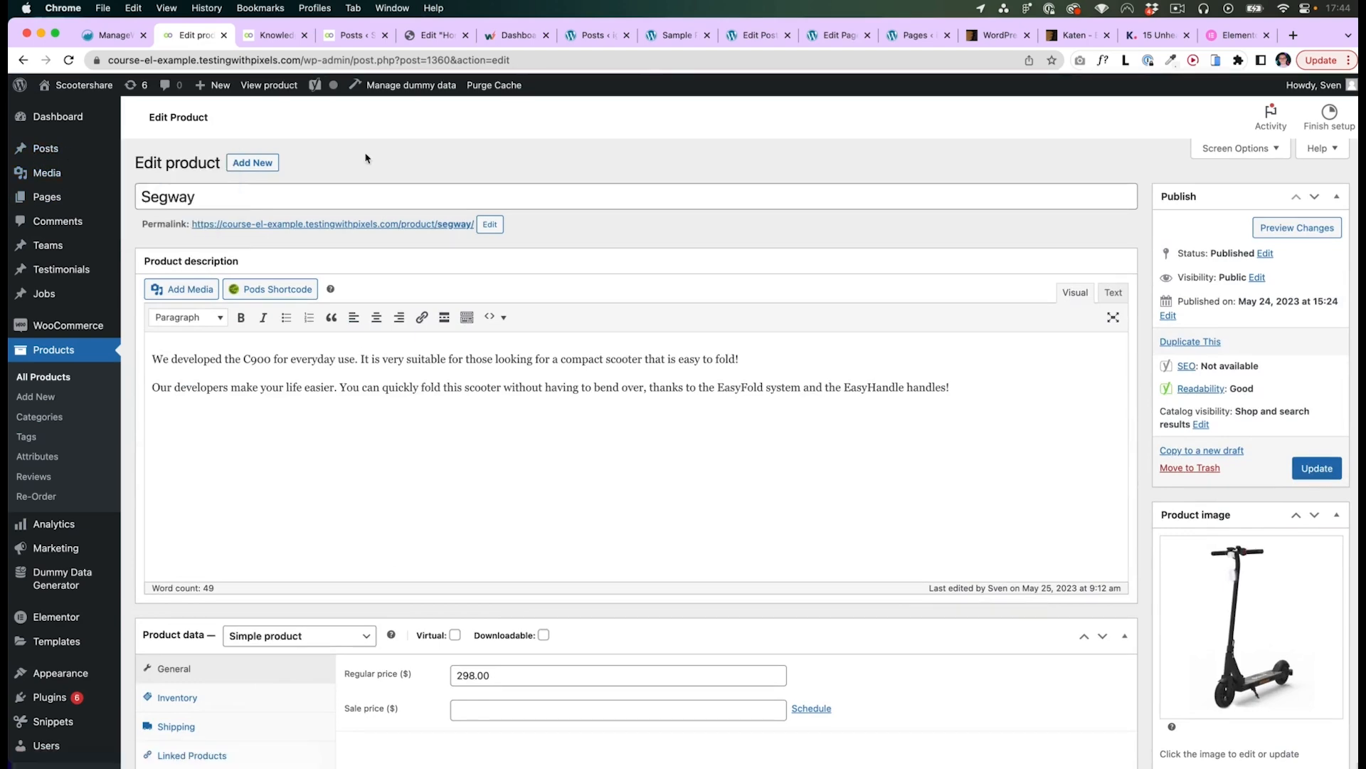
pyautogui.press('super+Tab')
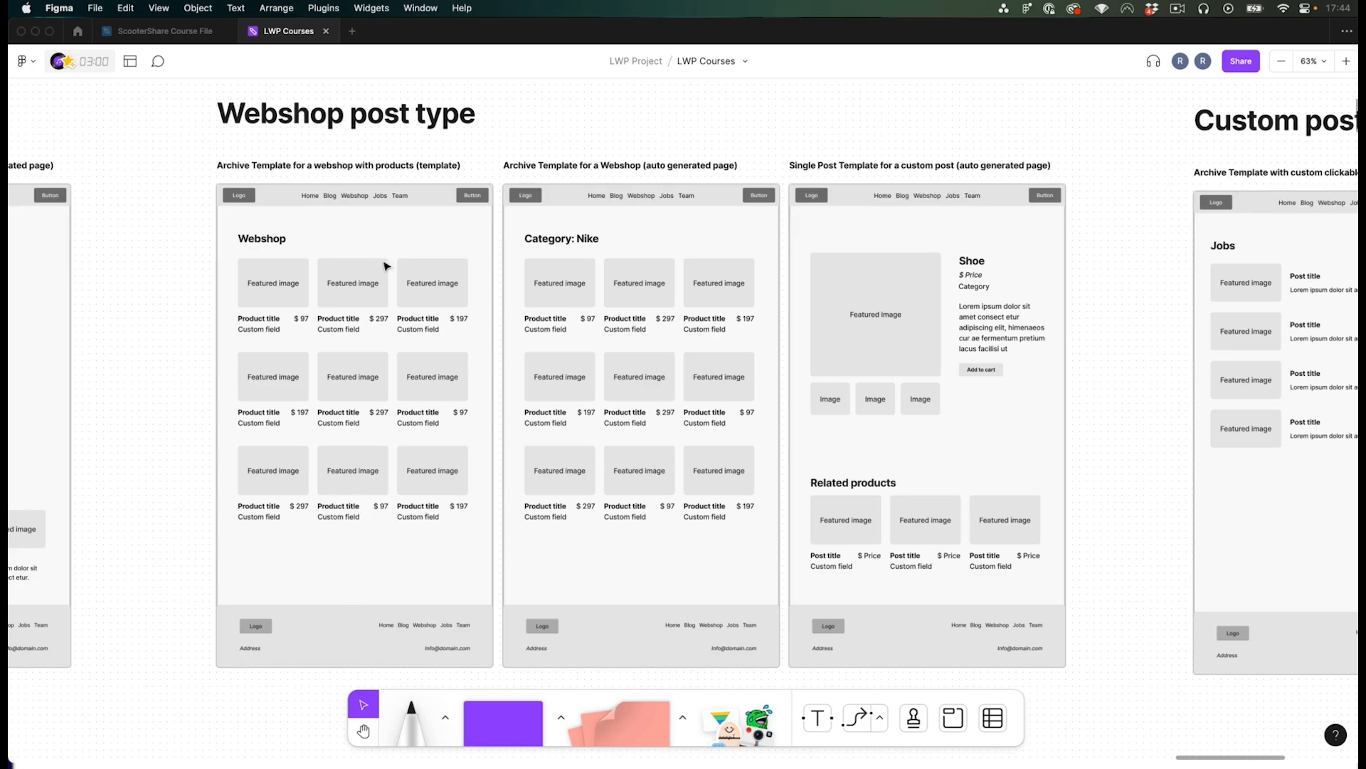
# - Inspect the product card grouping in the webshop archive wireframe
pyautogui.click(269, 240)
pyautogui.press('Escape')
pyautogui.click(285, 286)
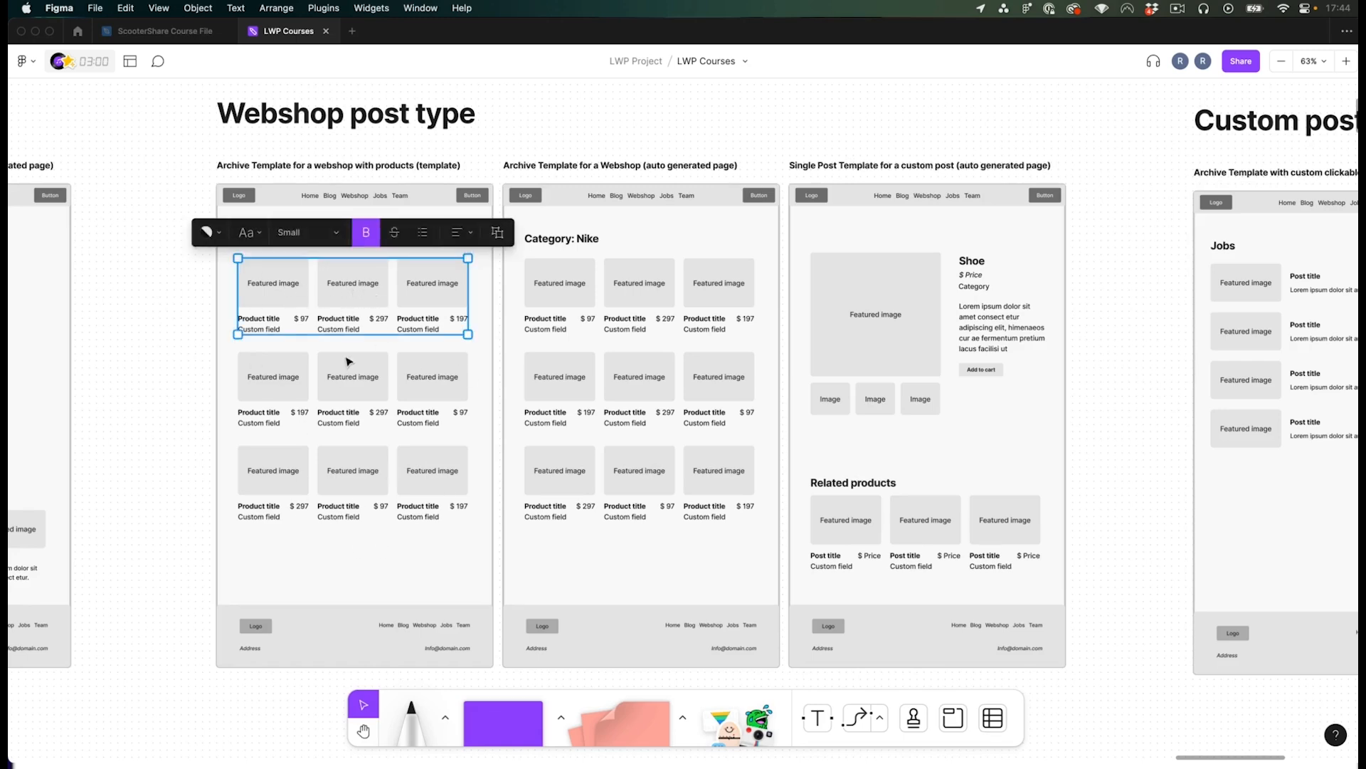
pyautogui.click(155, 320)
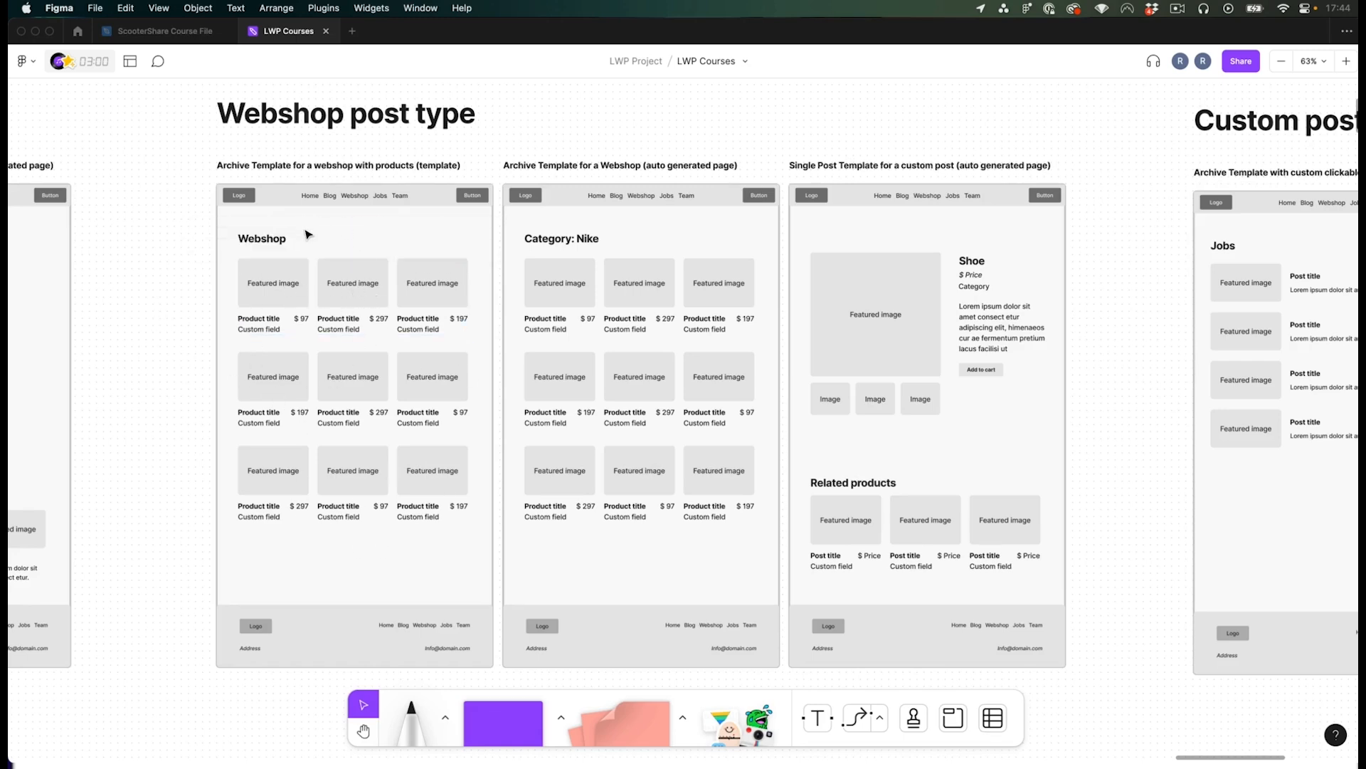
# - Inspect the category archive heading and the single product template wireframe in the webshop section
pyautogui.click(588, 241)
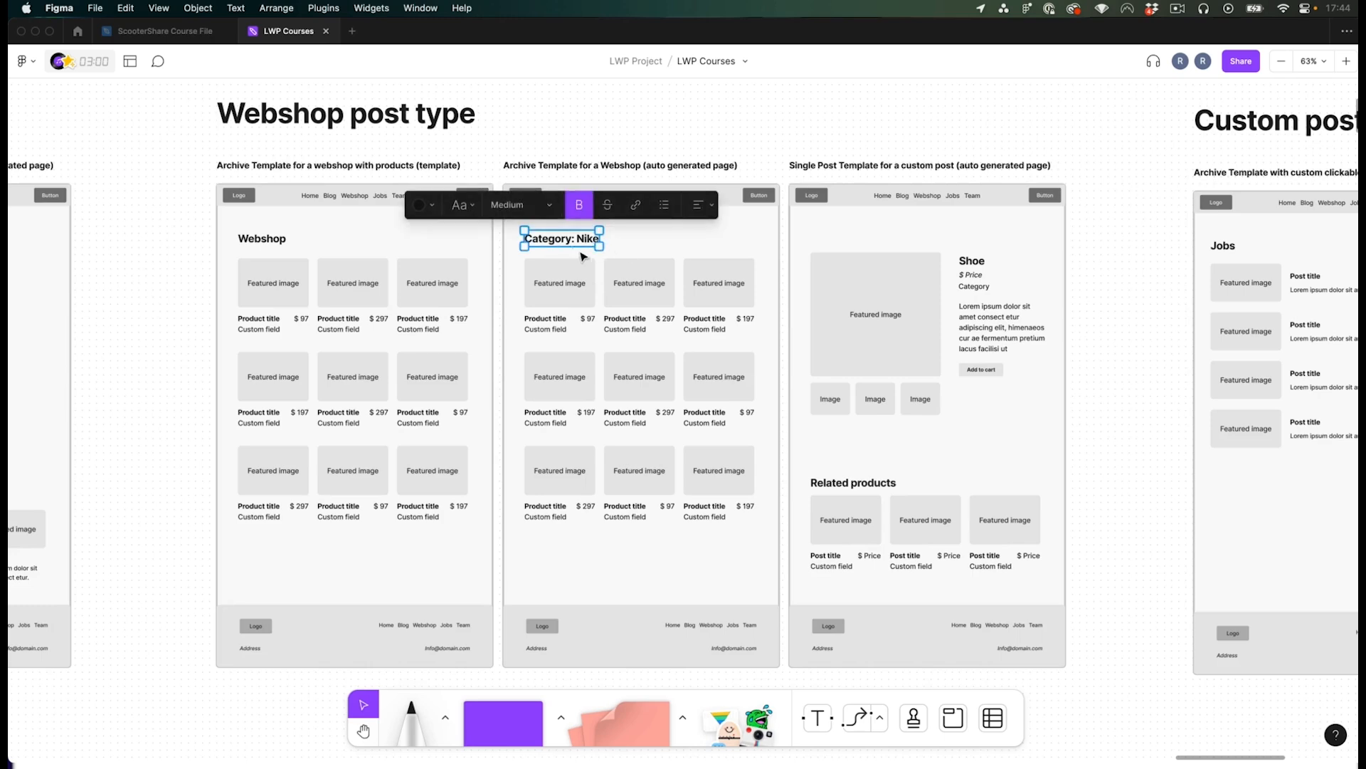
pyautogui.click(596, 138)
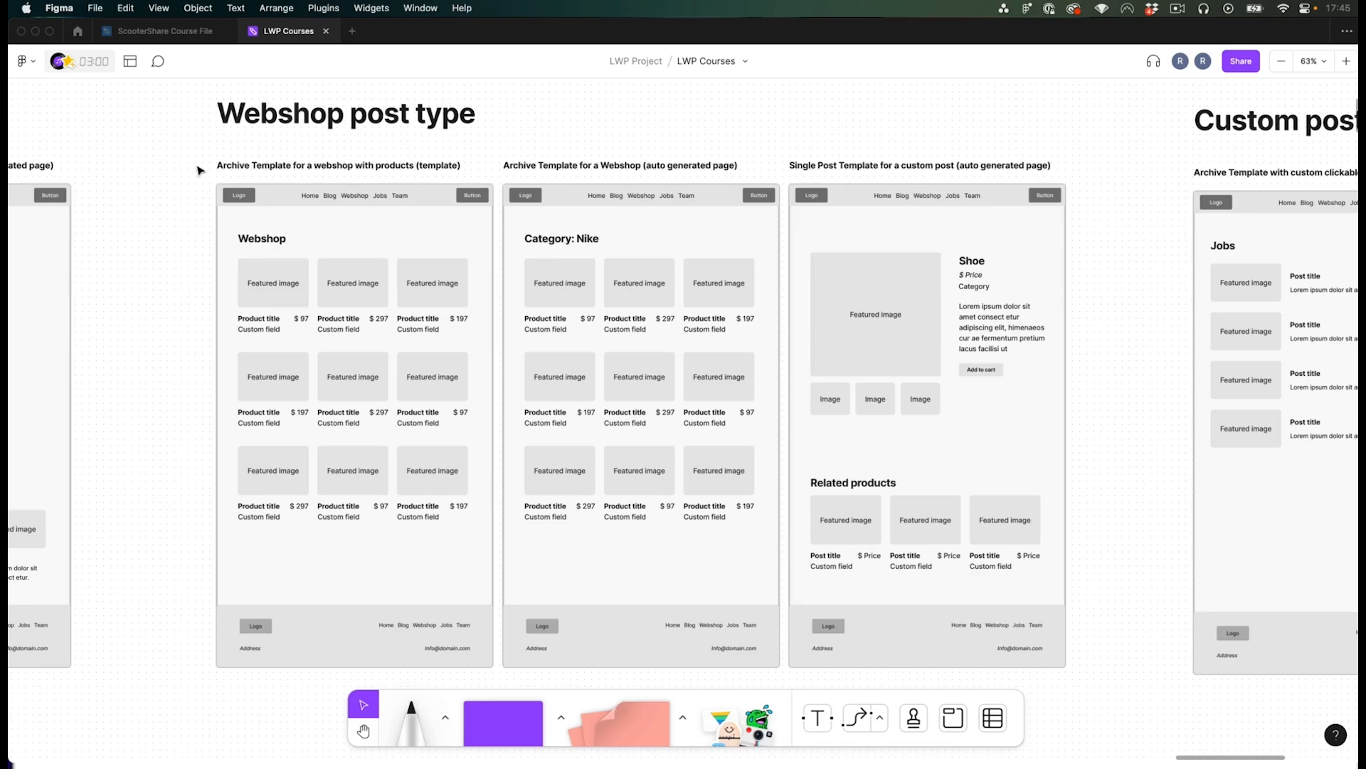
pyautogui.moveTo(196, 157); pyautogui.dragTo(455, 342)
pyautogui.click(173, 272)
pyautogui.press('space')
pyautogui.moveTo(668, 245); pyautogui.dragTo(649, 244)
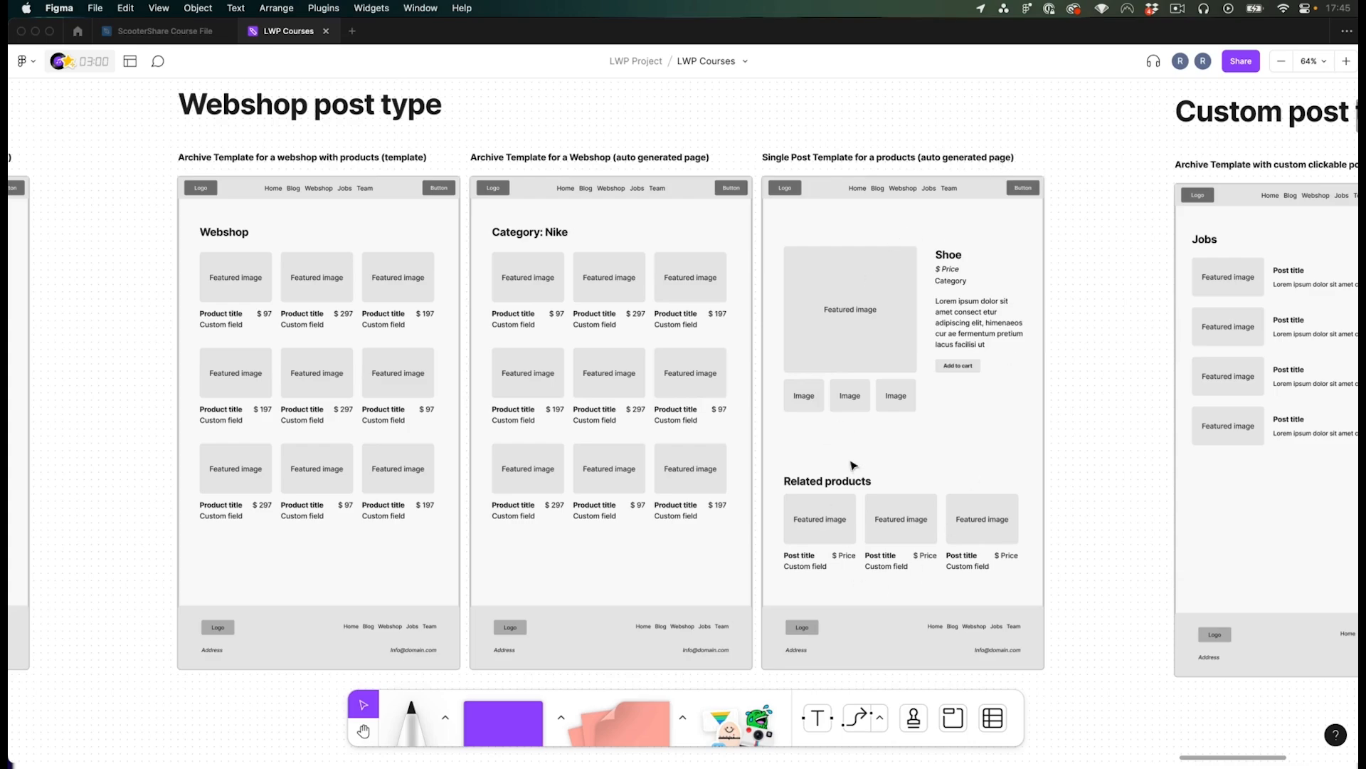
# - Switch to the WordPress admin and open the Segway product on the live site
pyautogui.press('super+Tab')
pyautogui.click(57, 381)
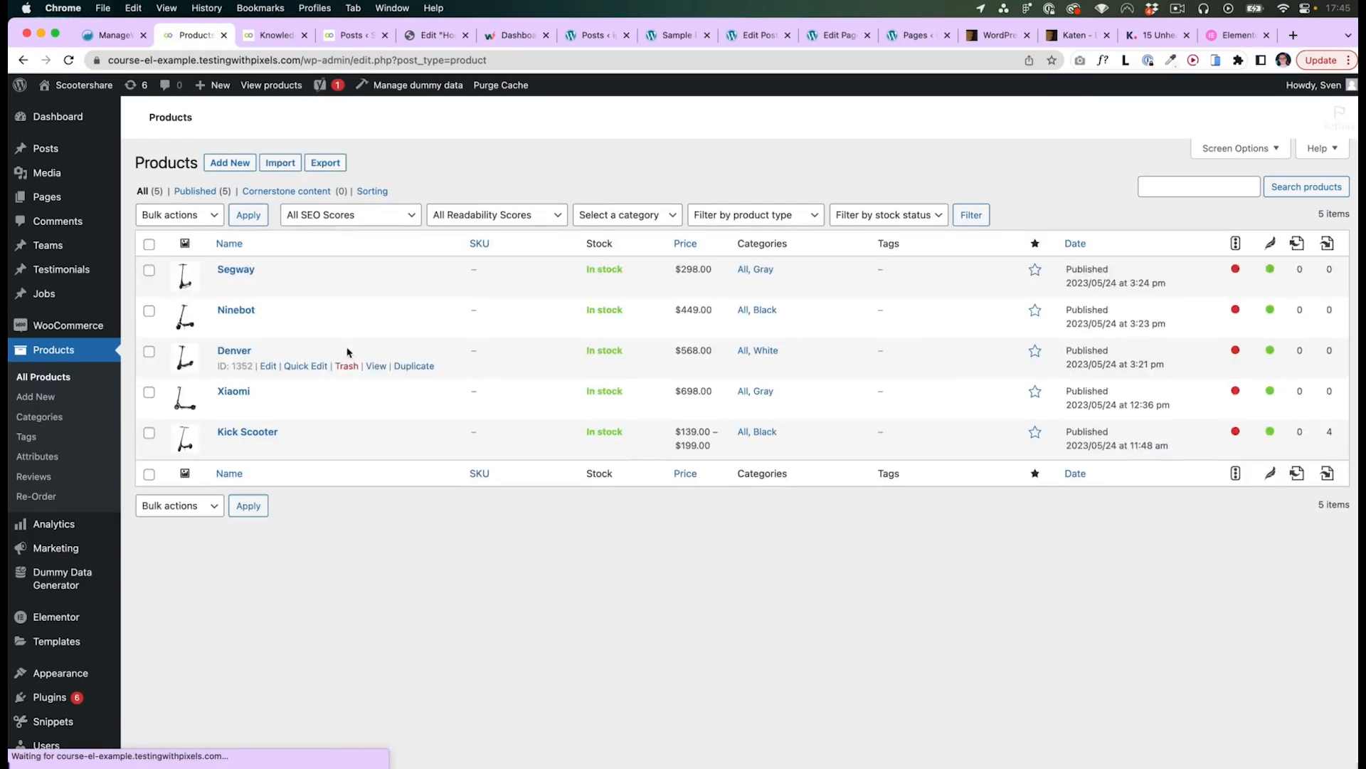
pyautogui.moveTo(296, 290)
pyautogui.click(377, 287)
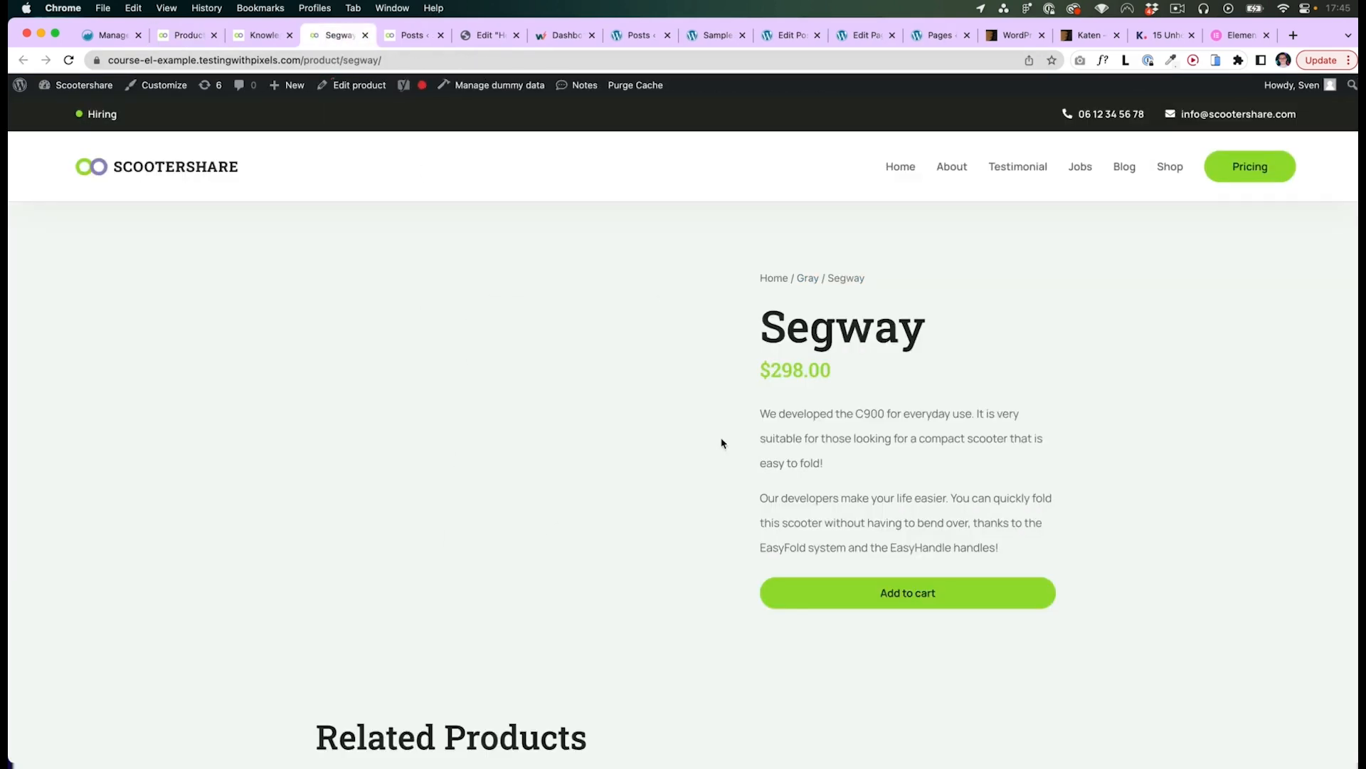
# - Examine the live Segway product page's title, price, description, add-to-cart button and related products
pyautogui.moveTo(758, 328); pyautogui.dragTo(932, 345)
pyautogui.click(780, 362)
pyautogui.moveTo(760, 377); pyautogui.dragTo(833, 372)
pyautogui.click(788, 359)
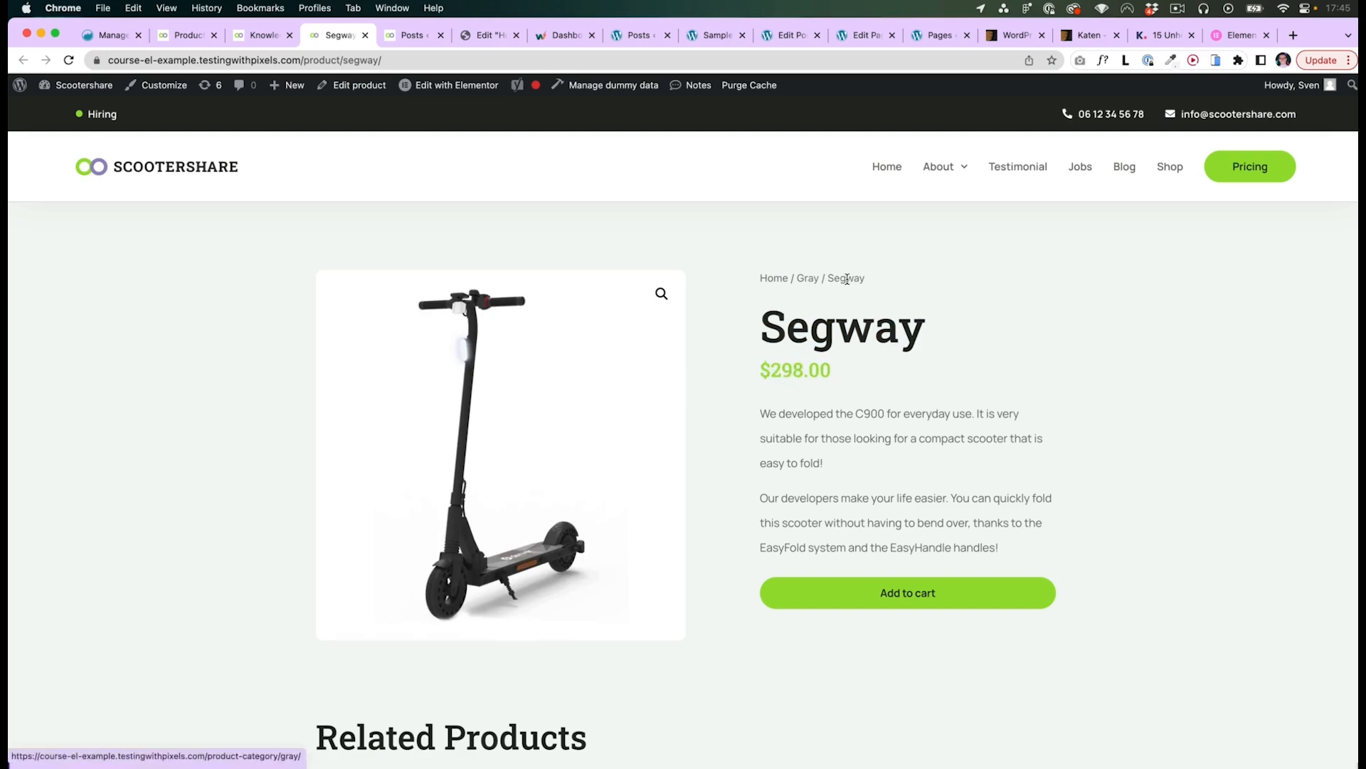
pyautogui.scroll(-1, 761, 462)
pyautogui.scroll(-10, 765, 526)
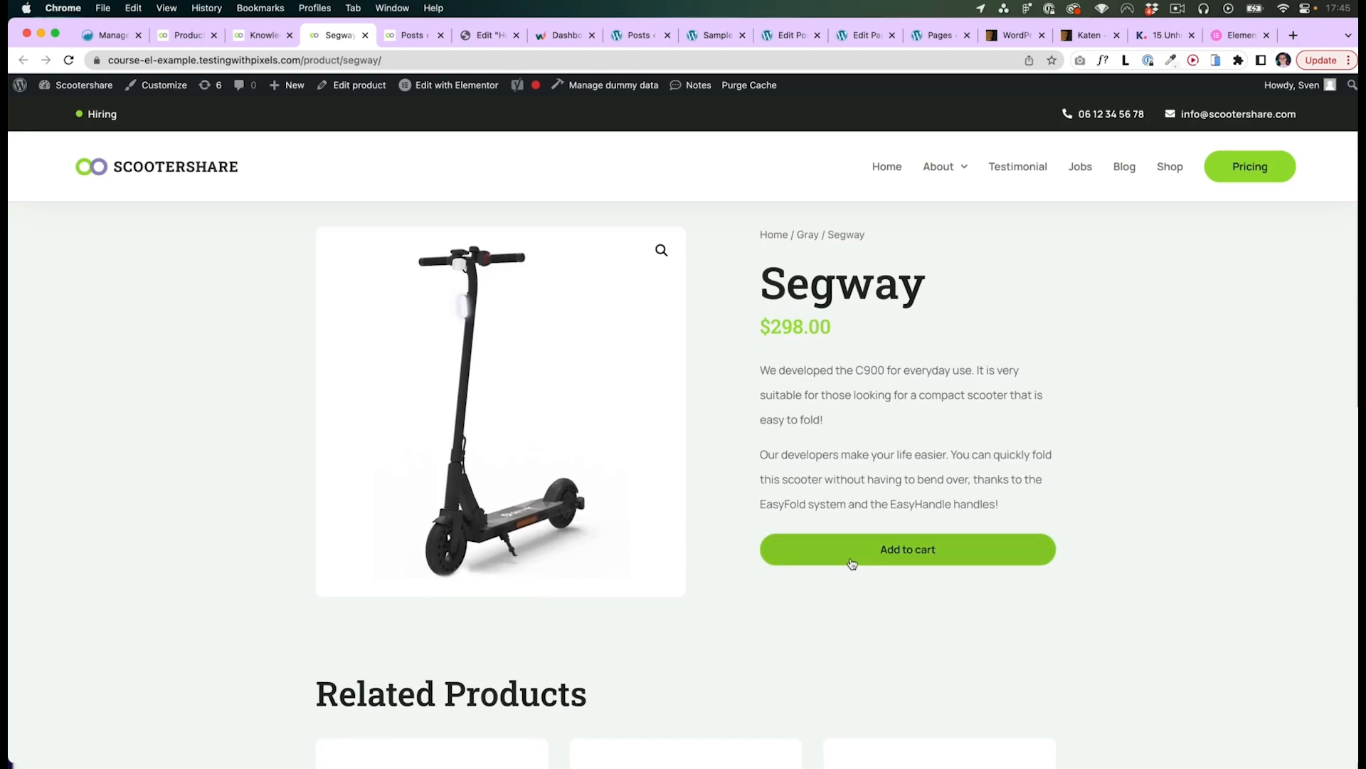
pyautogui.scroll(-3, 693, 505)
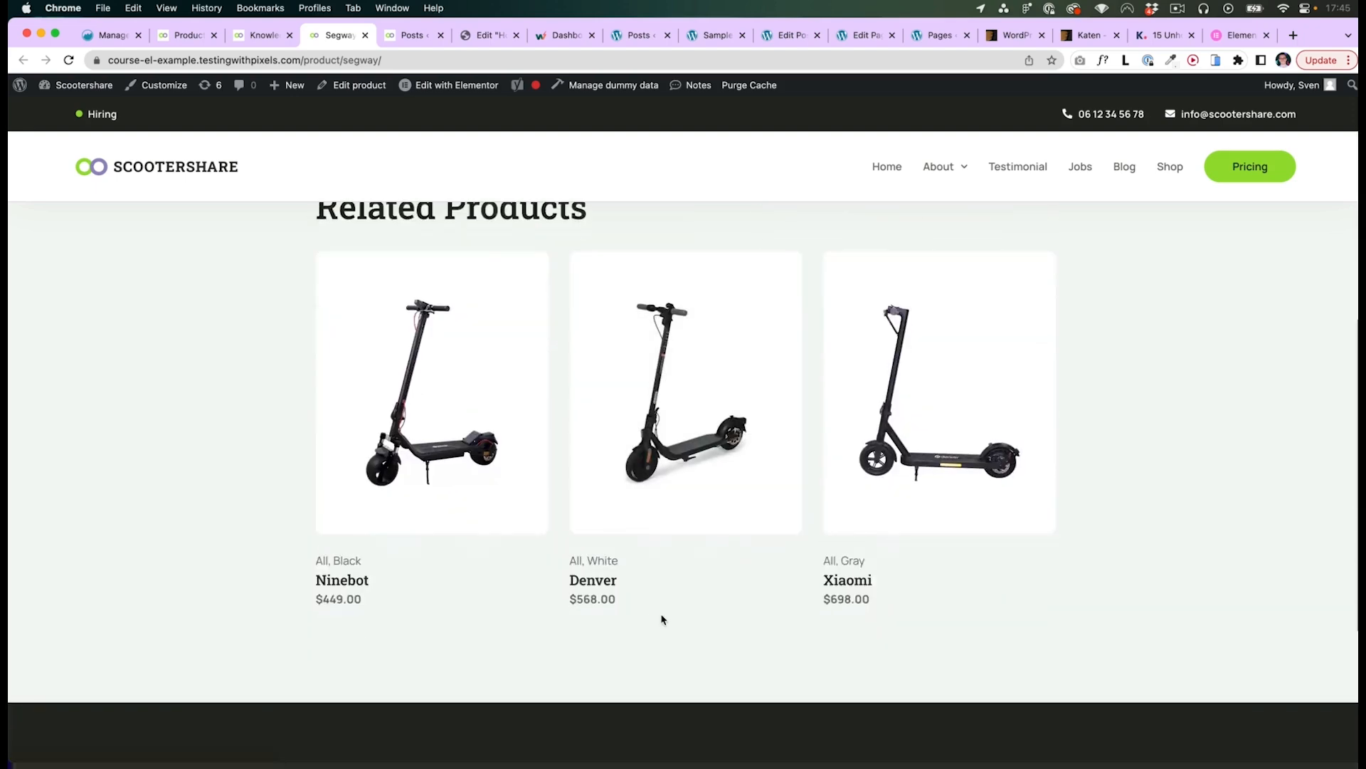
pyautogui.press('super+Tab')
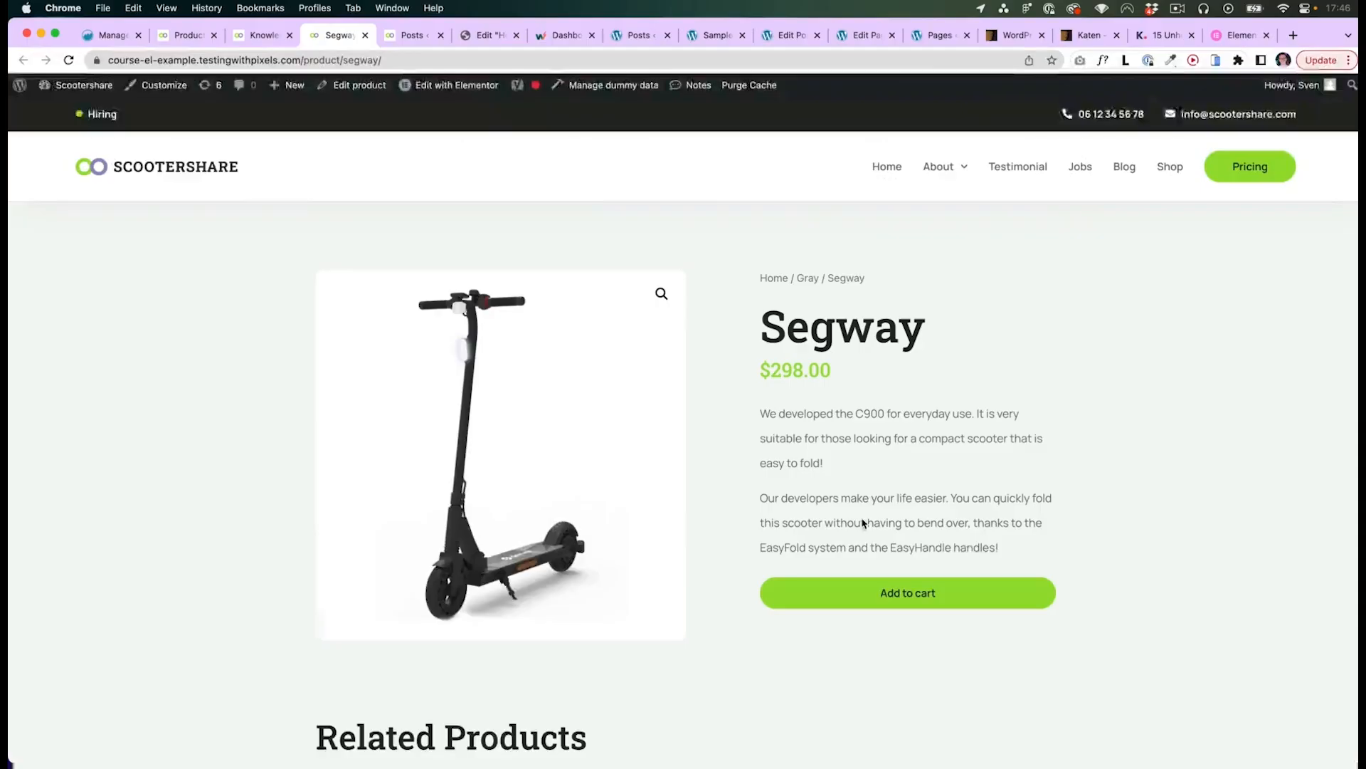
pyautogui.scroll(-3, 1131, 478)
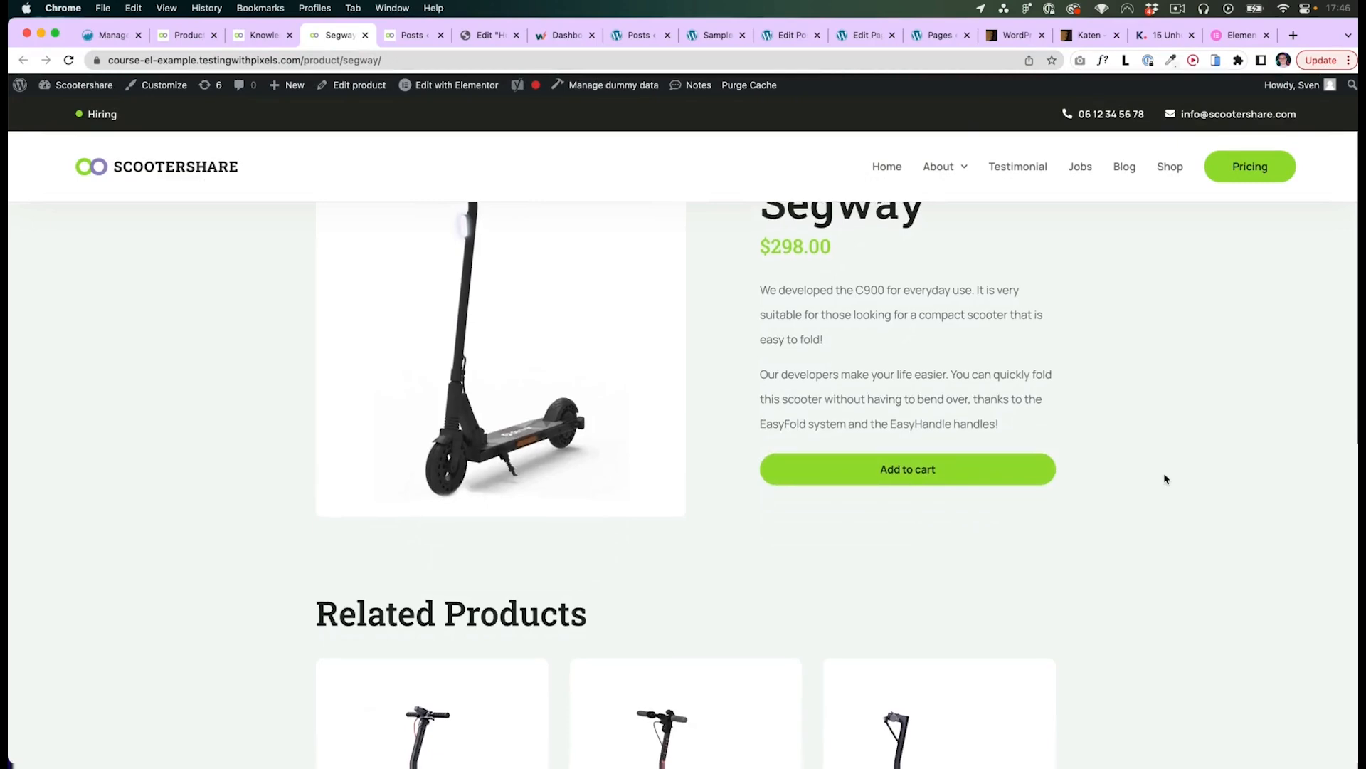
pyautogui.scroll(-10, 1160, 477)
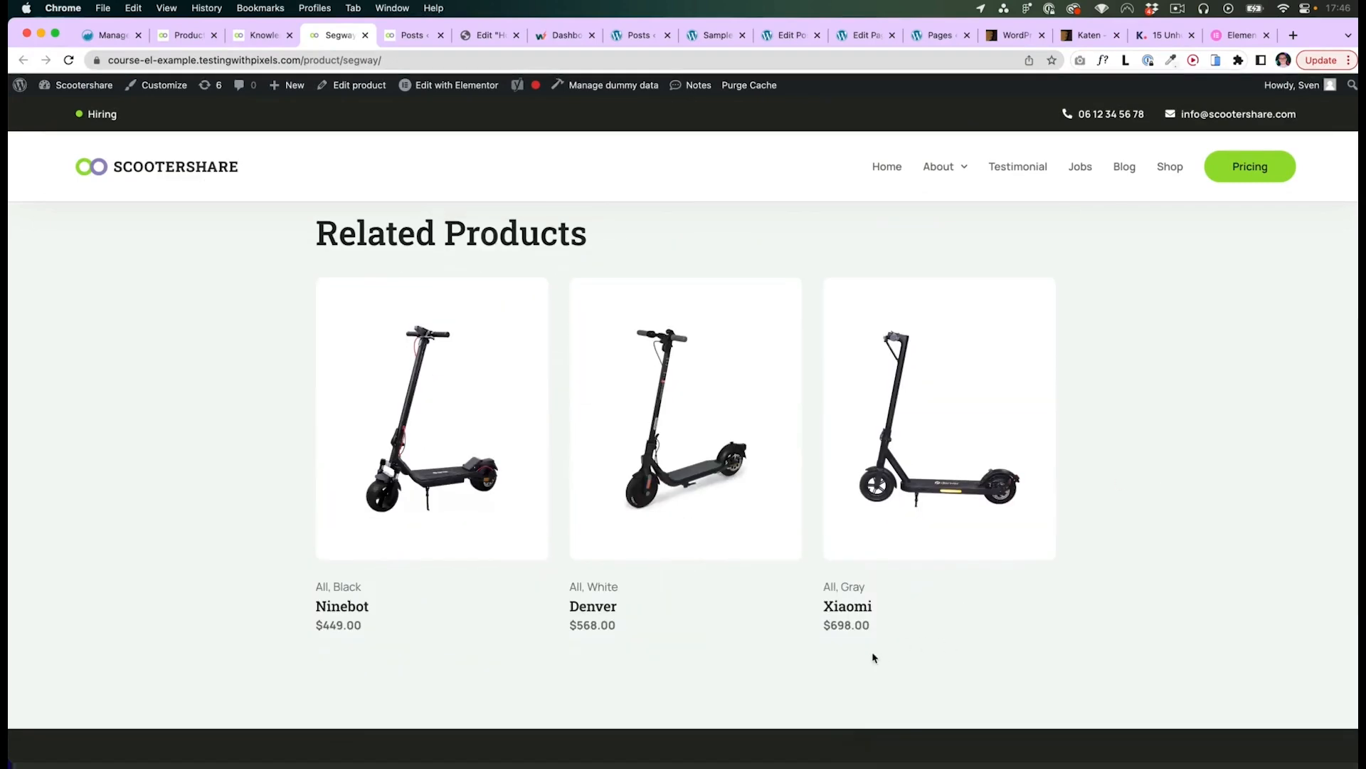
pyautogui.scroll(12, 821, 642)
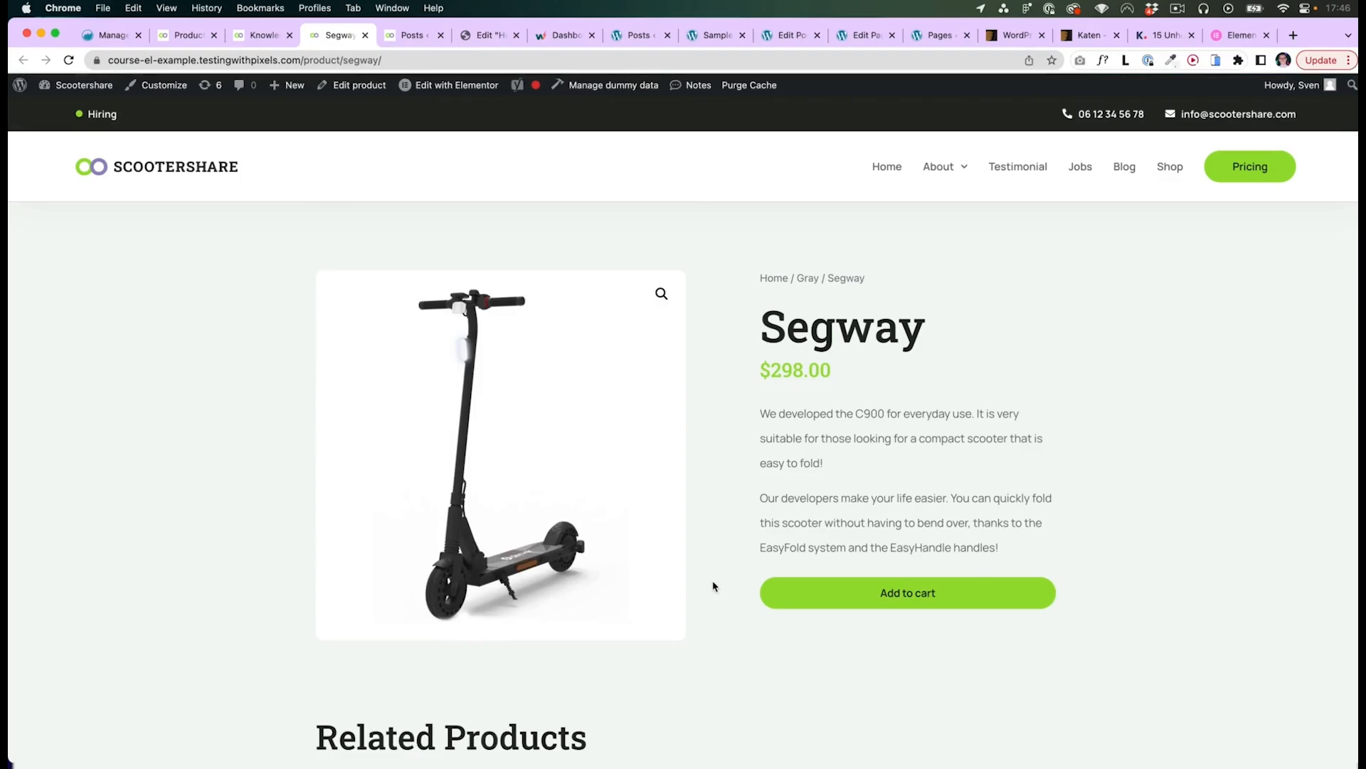
# - Pan through the custom post type wireframes for jobs, single post and team grid
pyautogui.press('super+Tab')
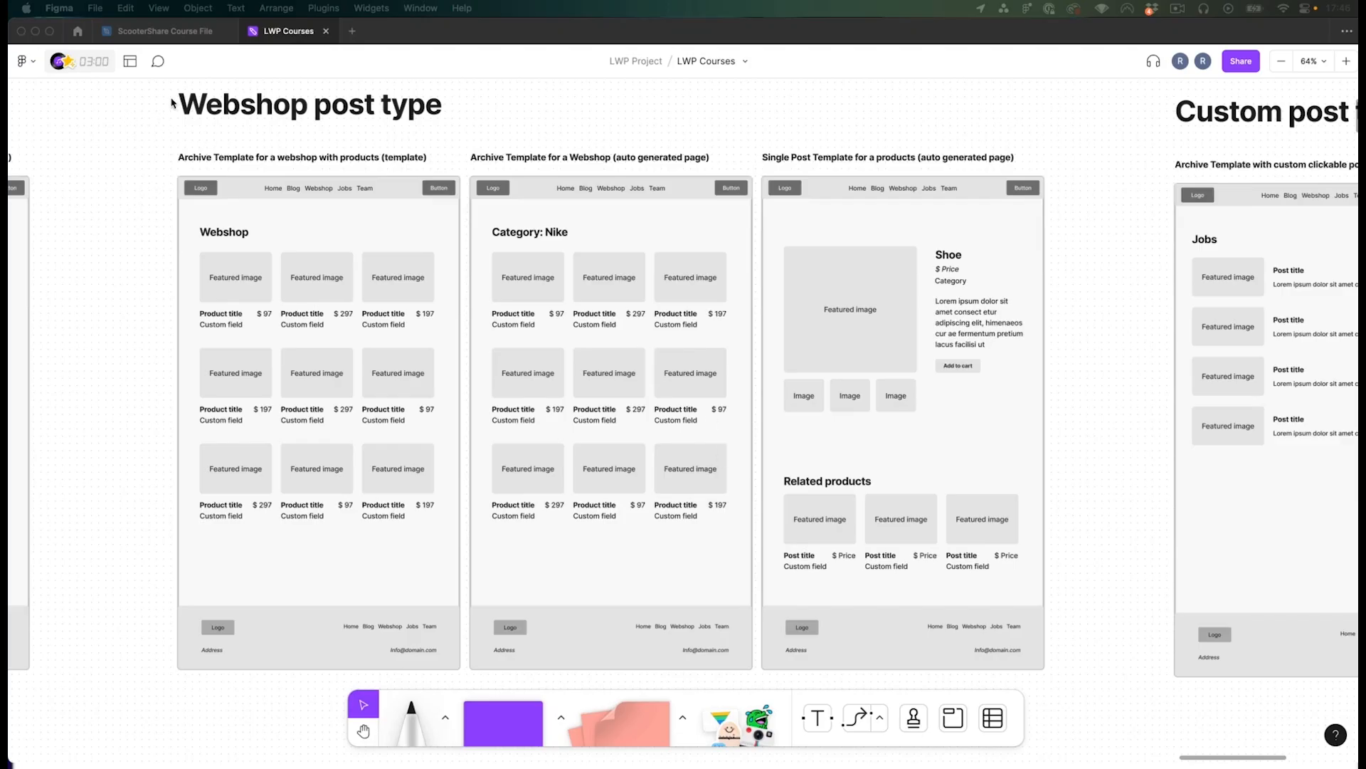
pyautogui.click(1094, 121)
pyautogui.press('space')
pyautogui.moveTo(1005, 126); pyautogui.dragTo(354, 114)
pyautogui.moveTo(870, 115); pyautogui.dragTo(726, 109)
pyautogui.press('v')
pyautogui.press('space')
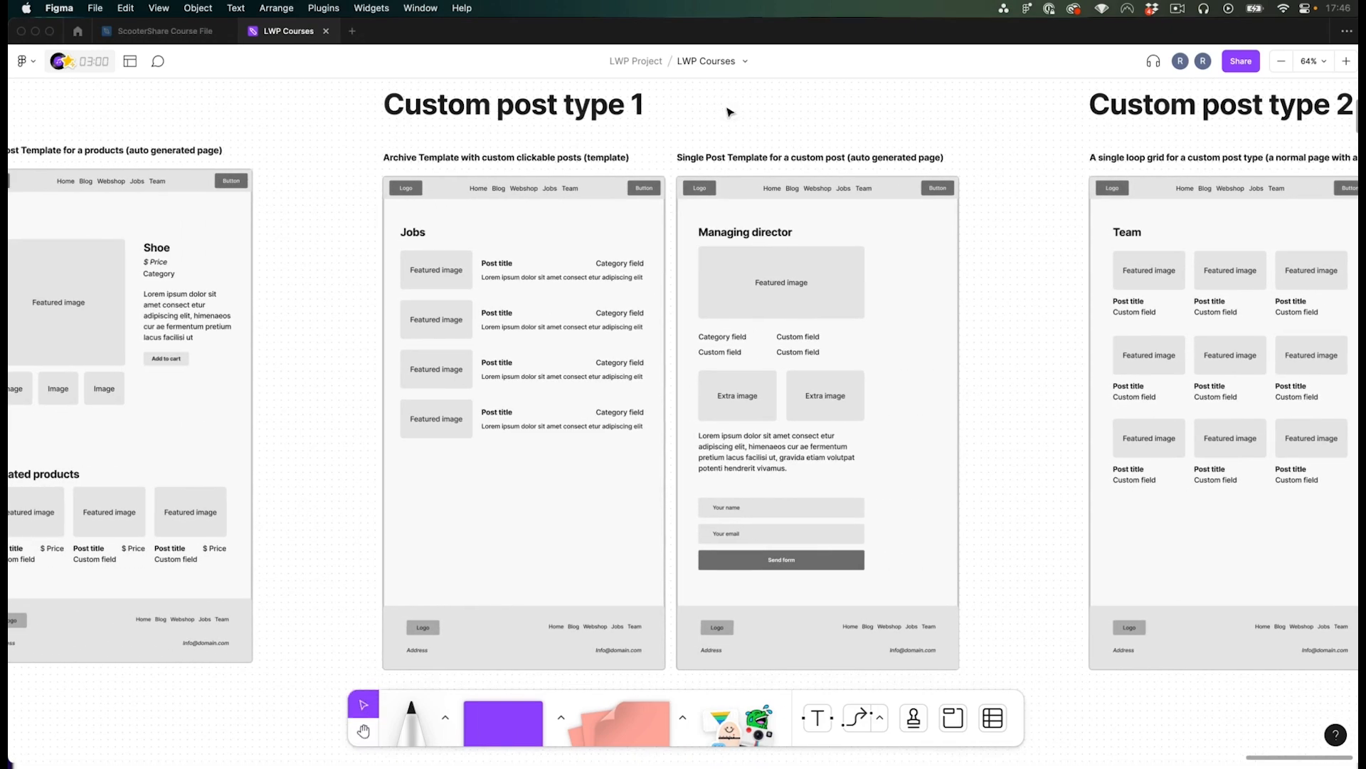
# - Switch back to the browser and open the WordPress dashboard
pyautogui.press('super+Tab')
pyautogui.click(68, 109)
pyautogui.moveTo(38, 200)
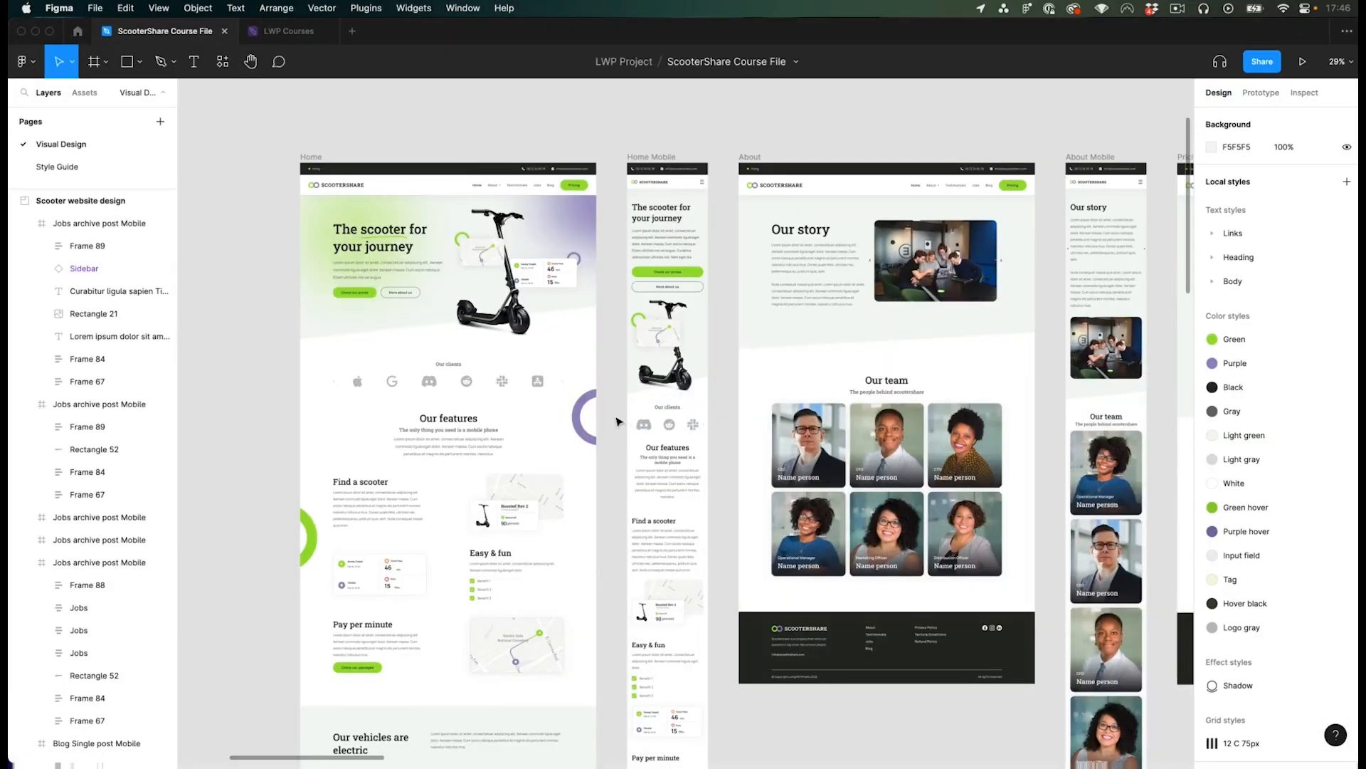
# - Inspect the testimonial cards in the home page design, selecting each card to check its frame
pyautogui.scroll(3, 616, 421)
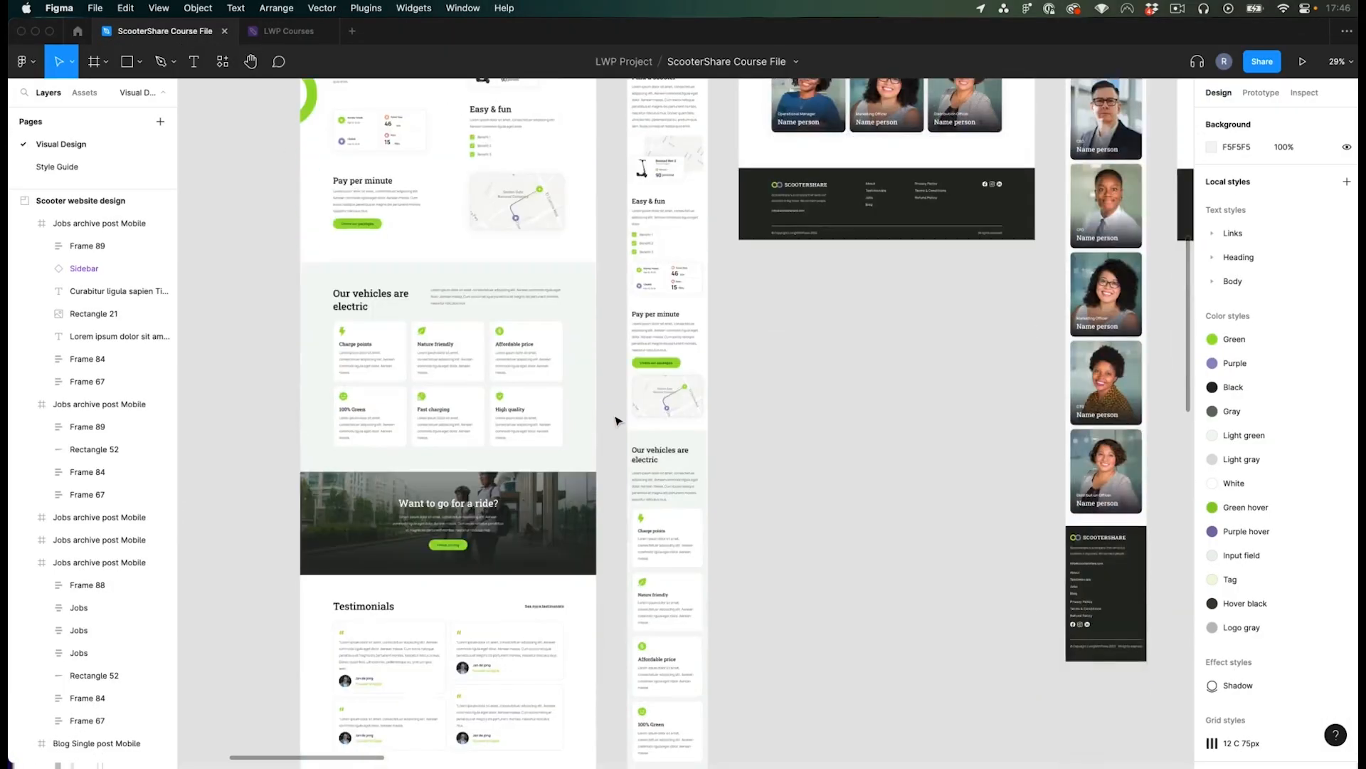
pyautogui.scroll(-5, 617, 419)
pyautogui.scroll(5, 326, 537)
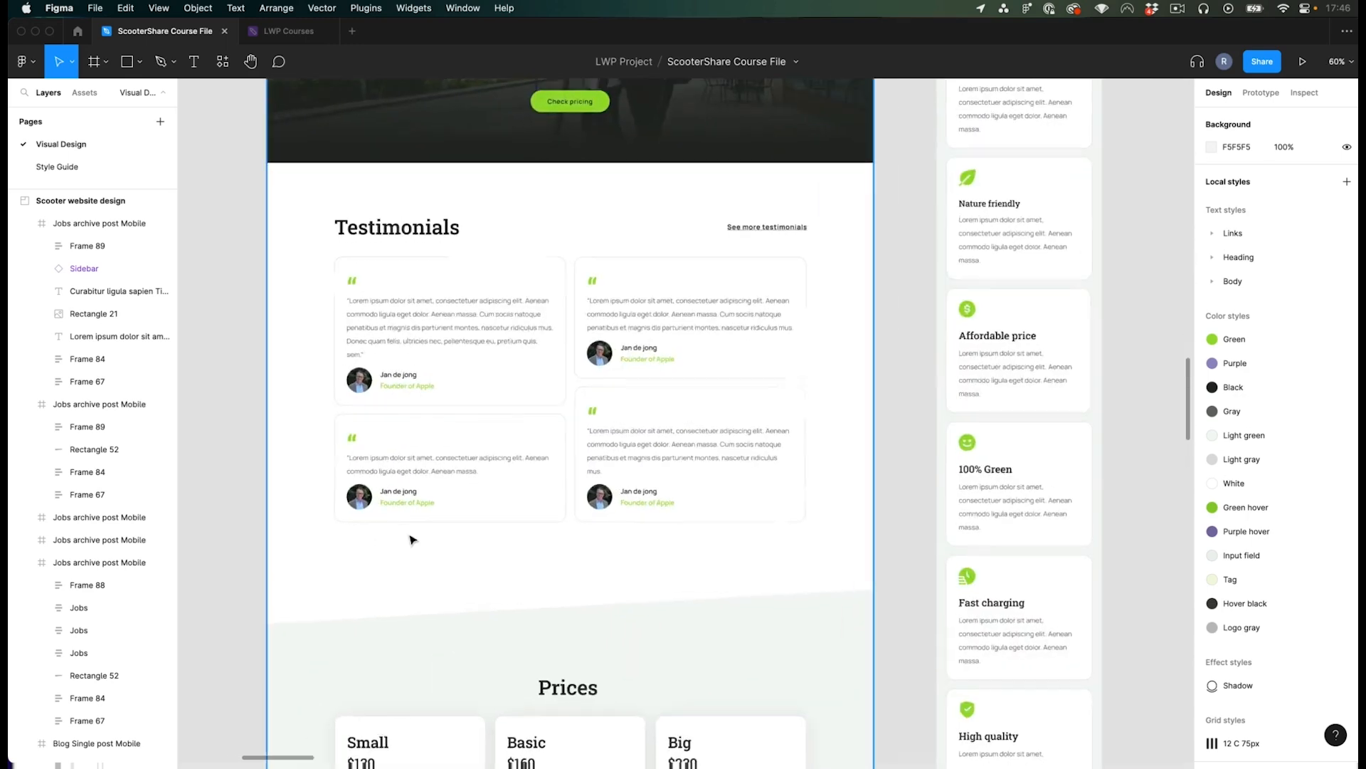
pyautogui.scroll(1, 430, 436)
pyautogui.scroll(1, 349, 413)
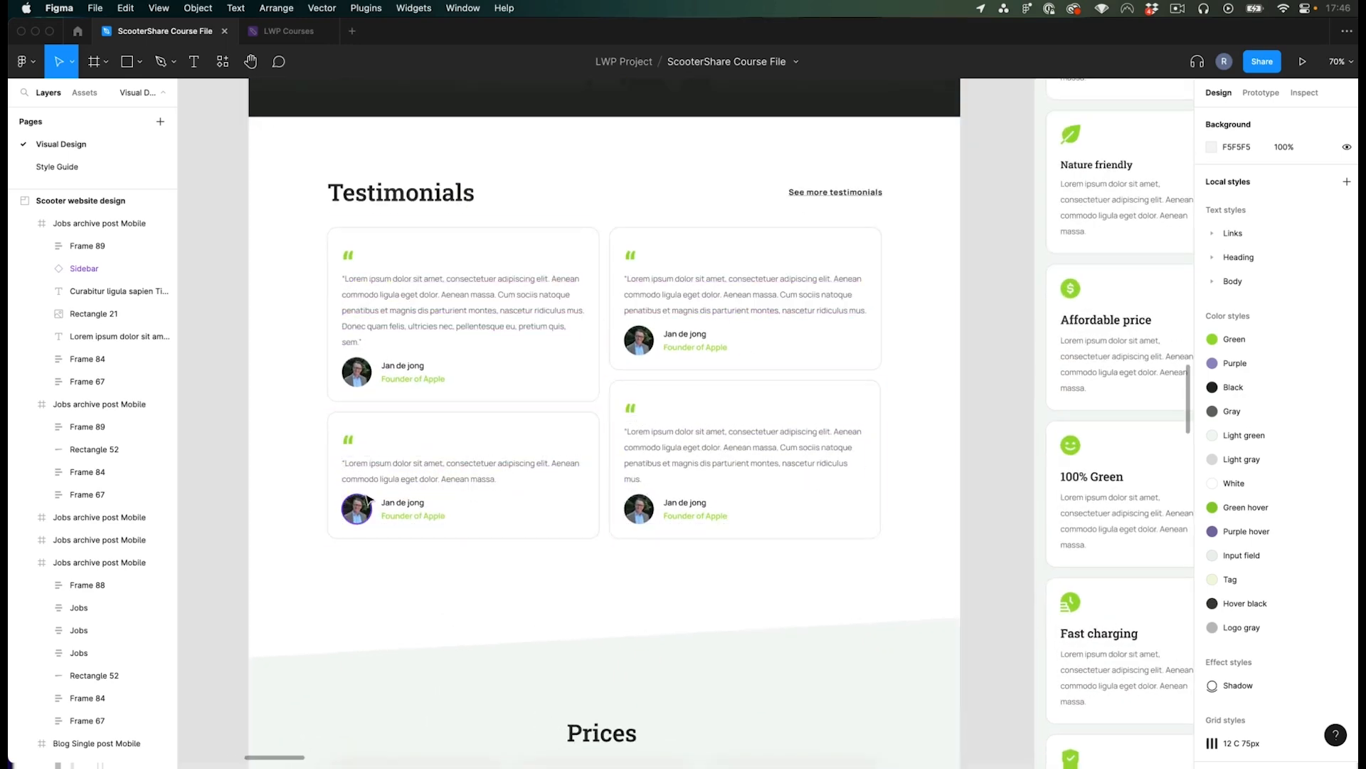
pyautogui.scroll(1, 238, 436)
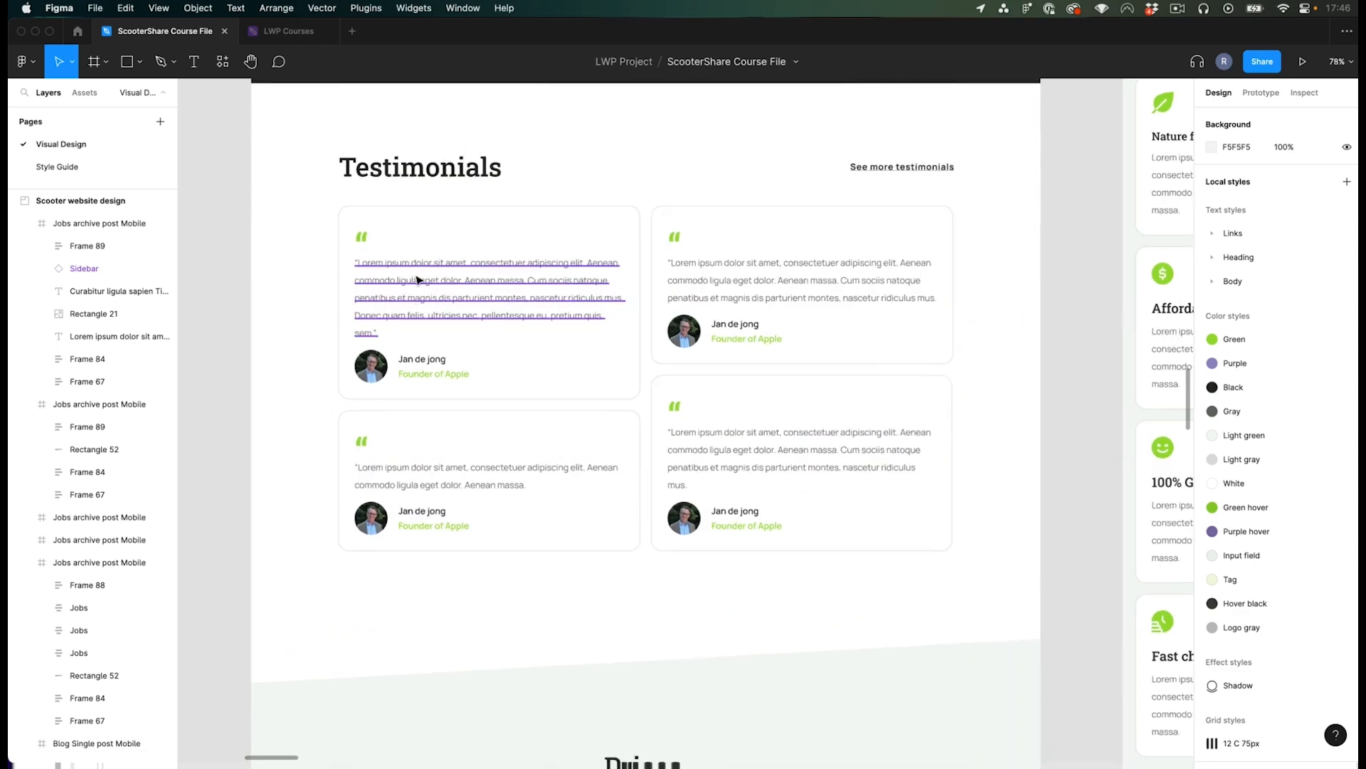
pyautogui.scroll(3, 425, 359)
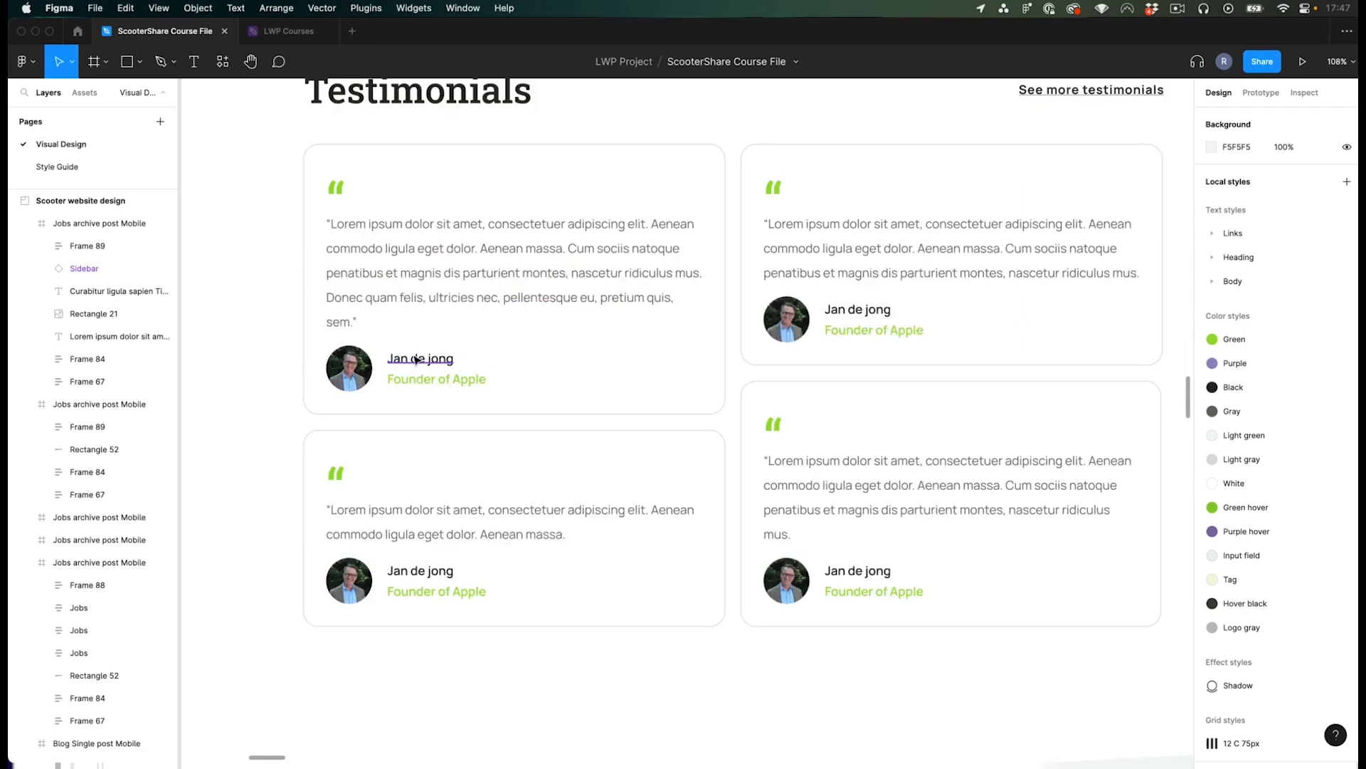
pyautogui.scroll(-5, 442, 373)
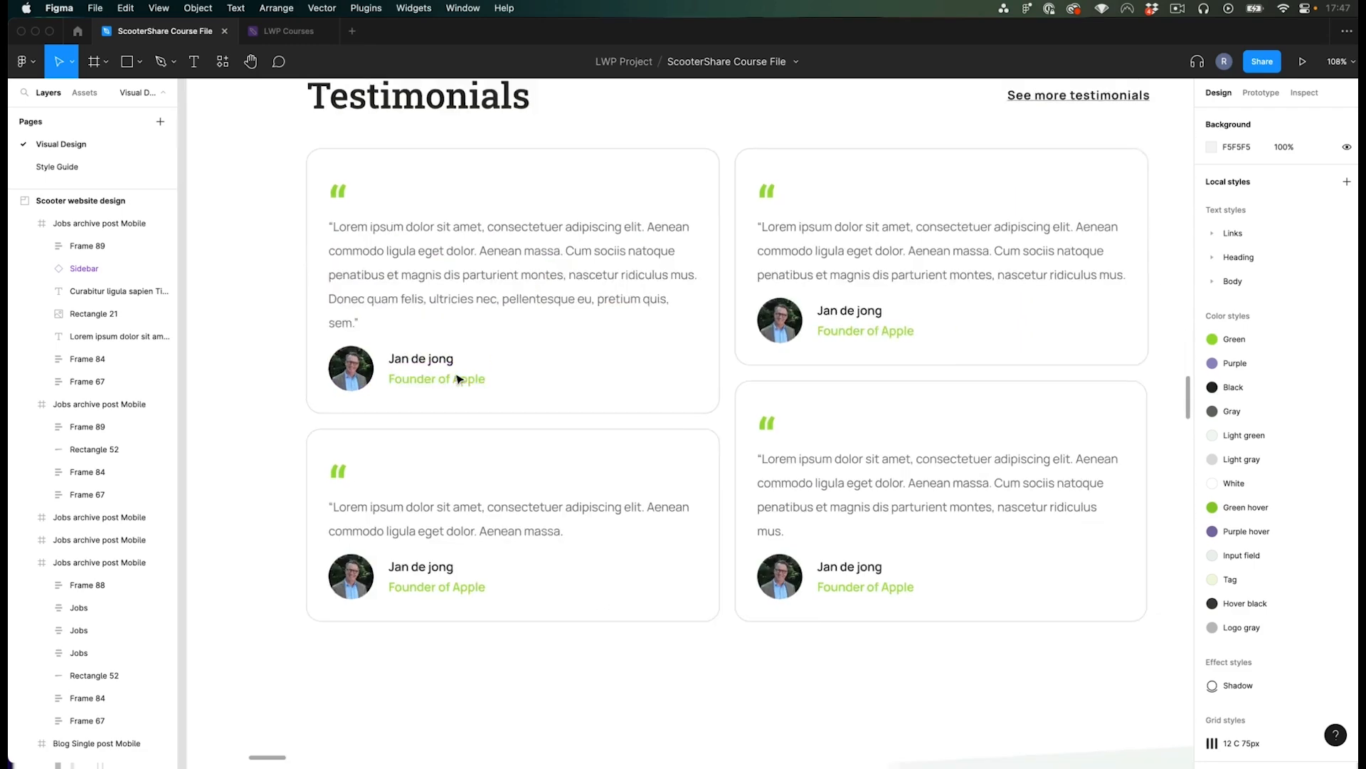
pyautogui.click(490, 344)
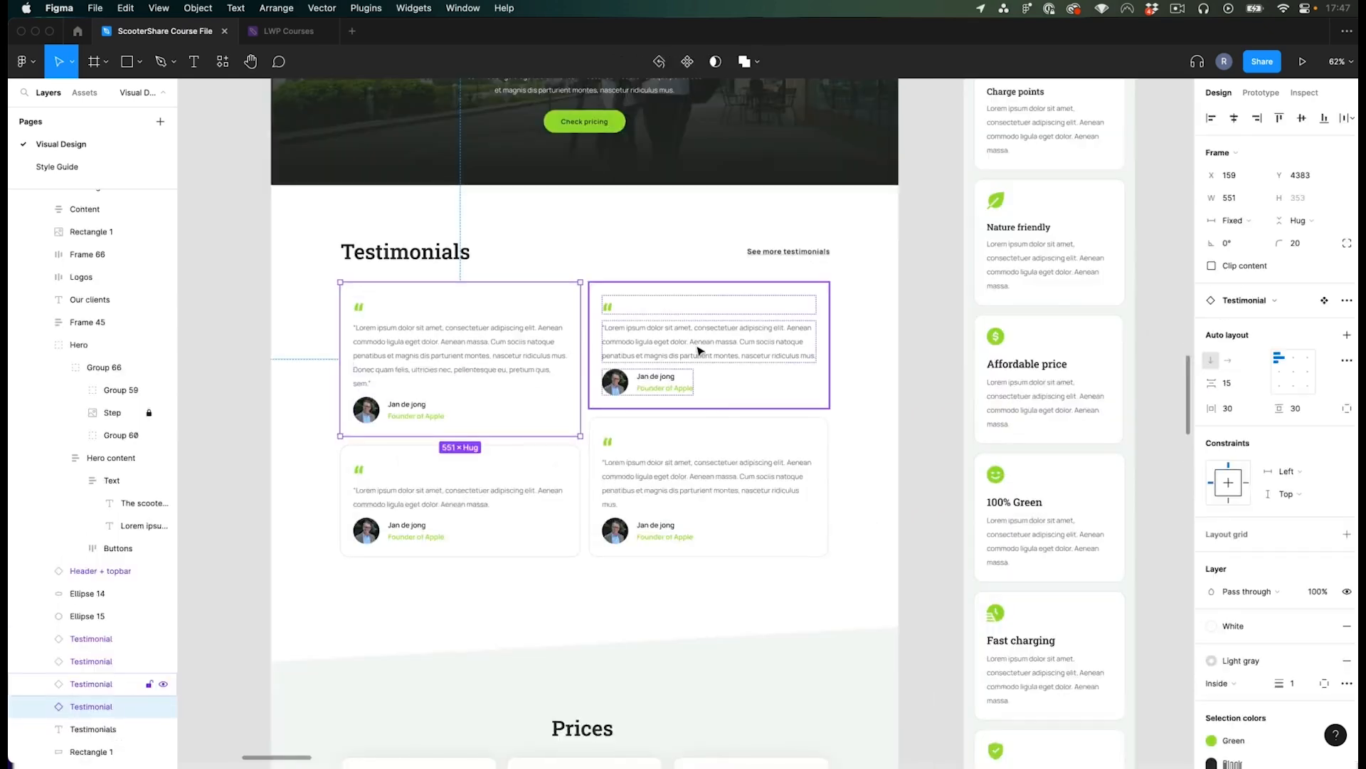
pyautogui.click(696, 350)
pyautogui.click(470, 355)
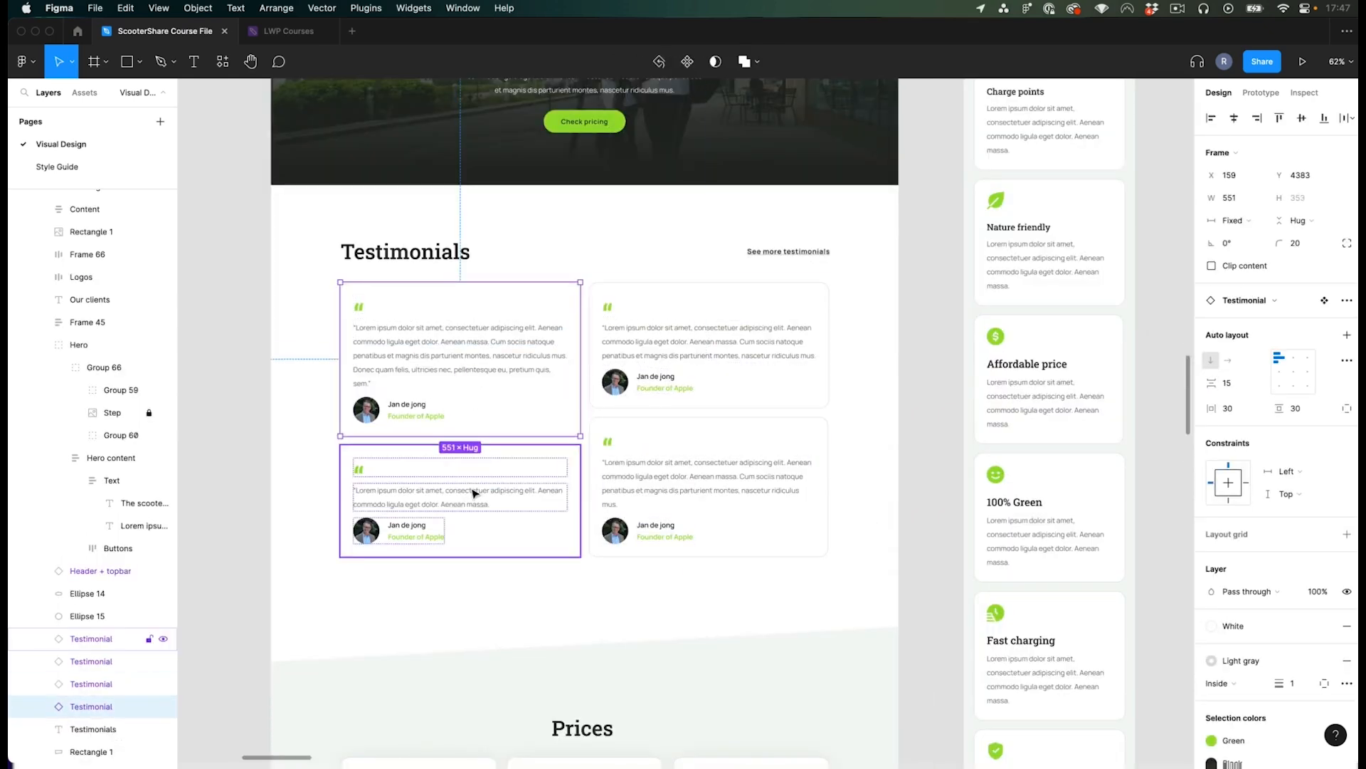
pyautogui.click(472, 491)
pyautogui.click(702, 467)
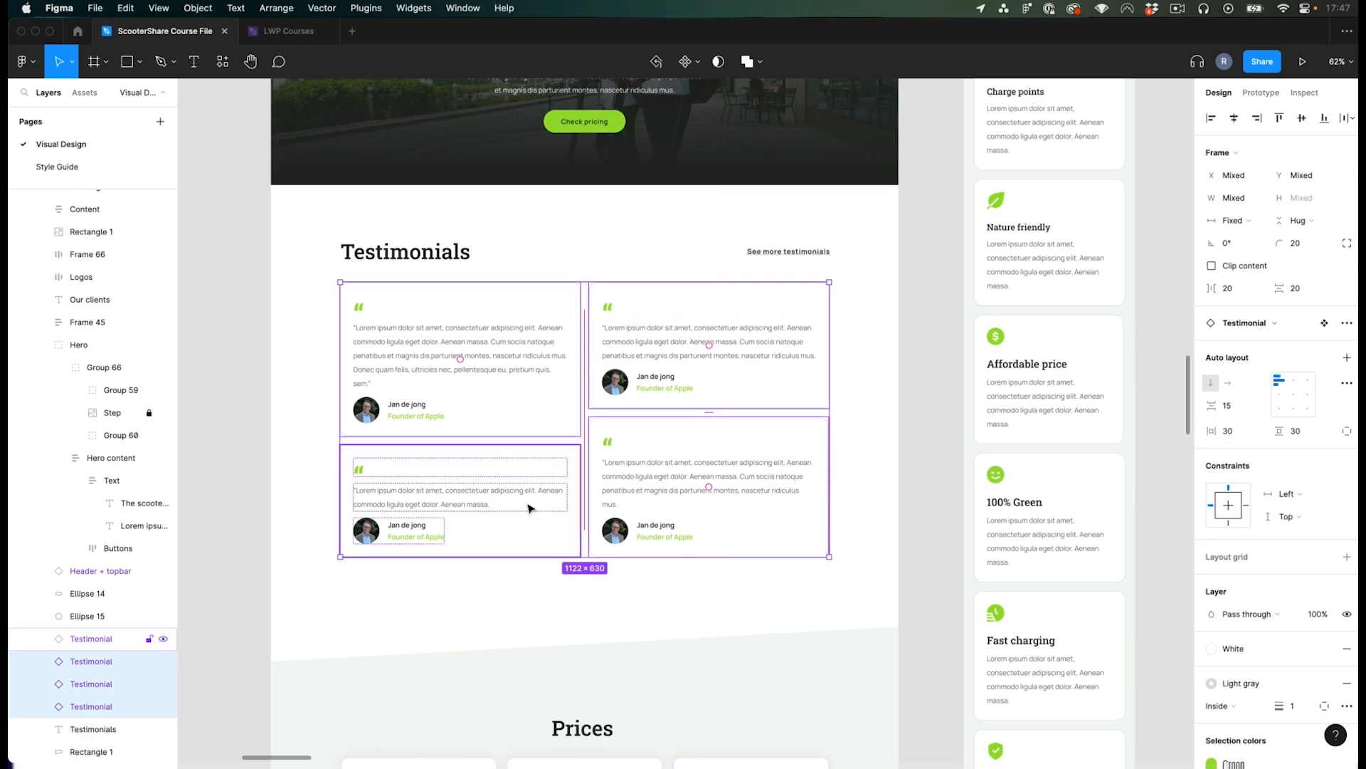
pyautogui.click(936, 363)
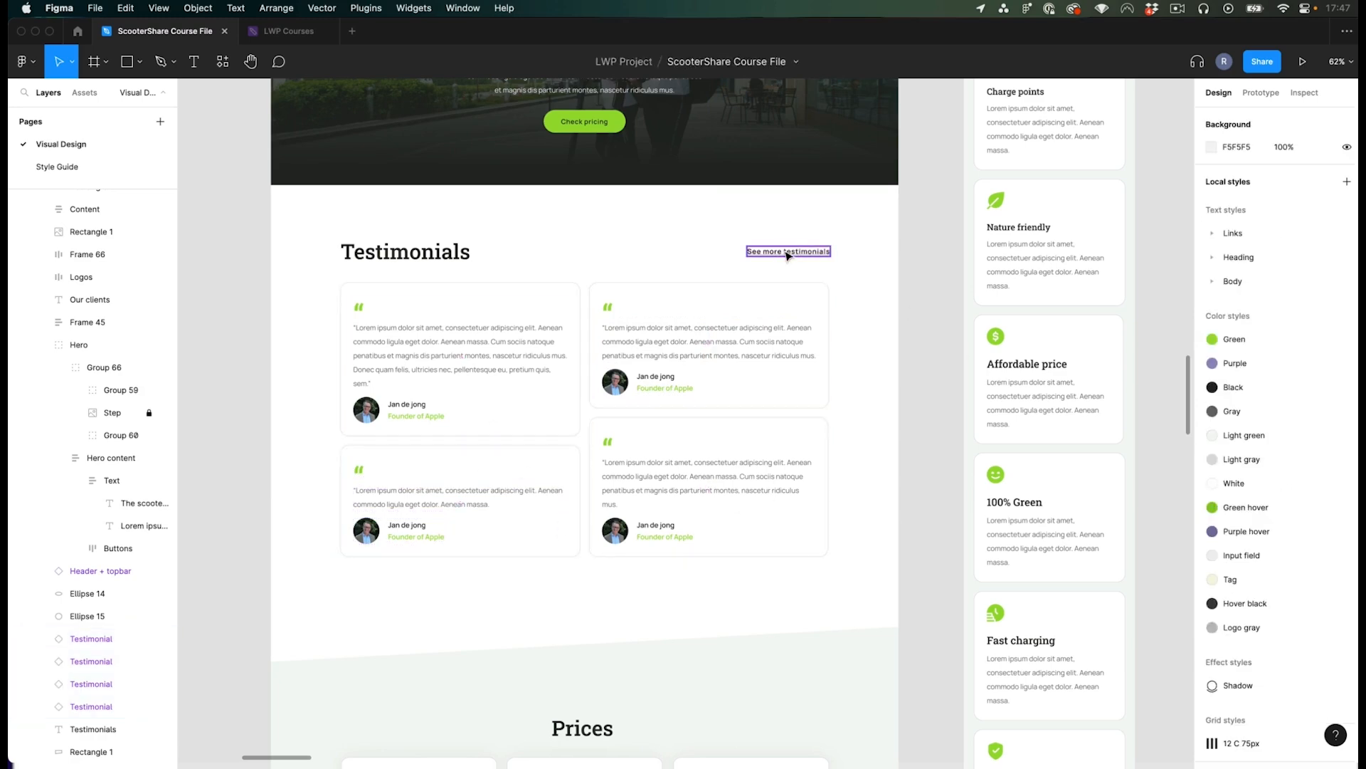
# - Examine the Testimonials page design with its three-column masonry of testimonial cards
pyautogui.scroll(-5, 805, 308)
pyautogui.moveTo(834, 265); pyautogui.dragTo(445, 518)
pyautogui.moveTo(823, 190); pyautogui.dragTo(409, 440)
pyautogui.scroll(3, 673, 453)
pyautogui.scroll(3, 705, 317)
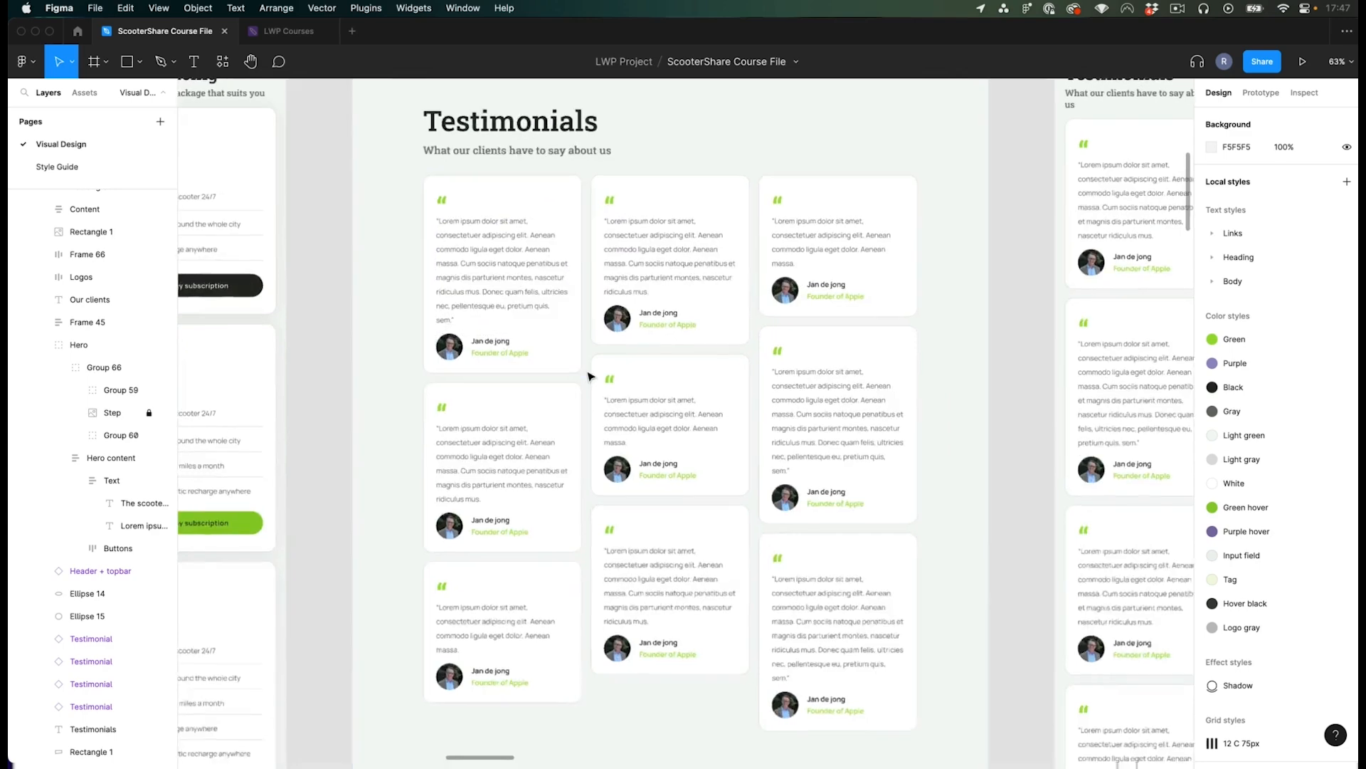
pyautogui.scroll(1, 598, 314)
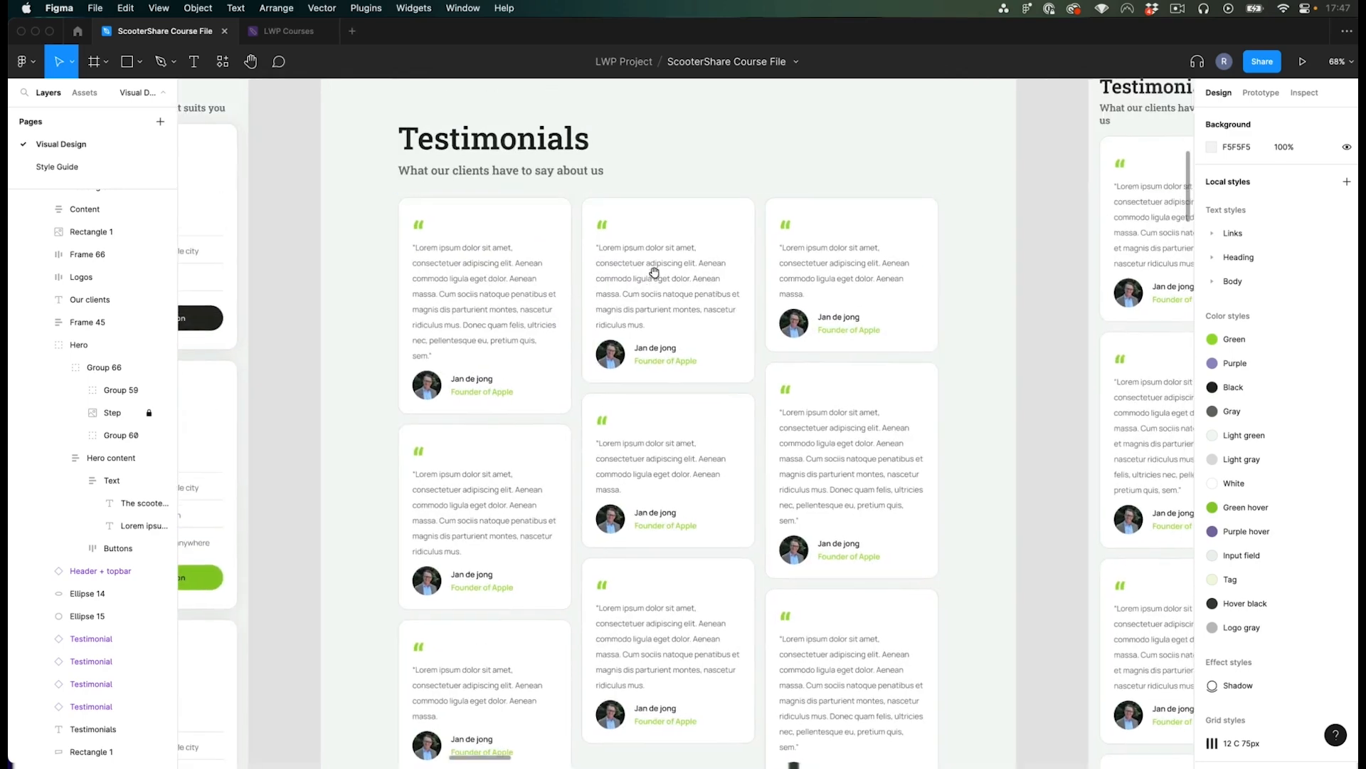
pyautogui.scroll(-1, 650, 269)
pyautogui.scroll(-1, 634, 275)
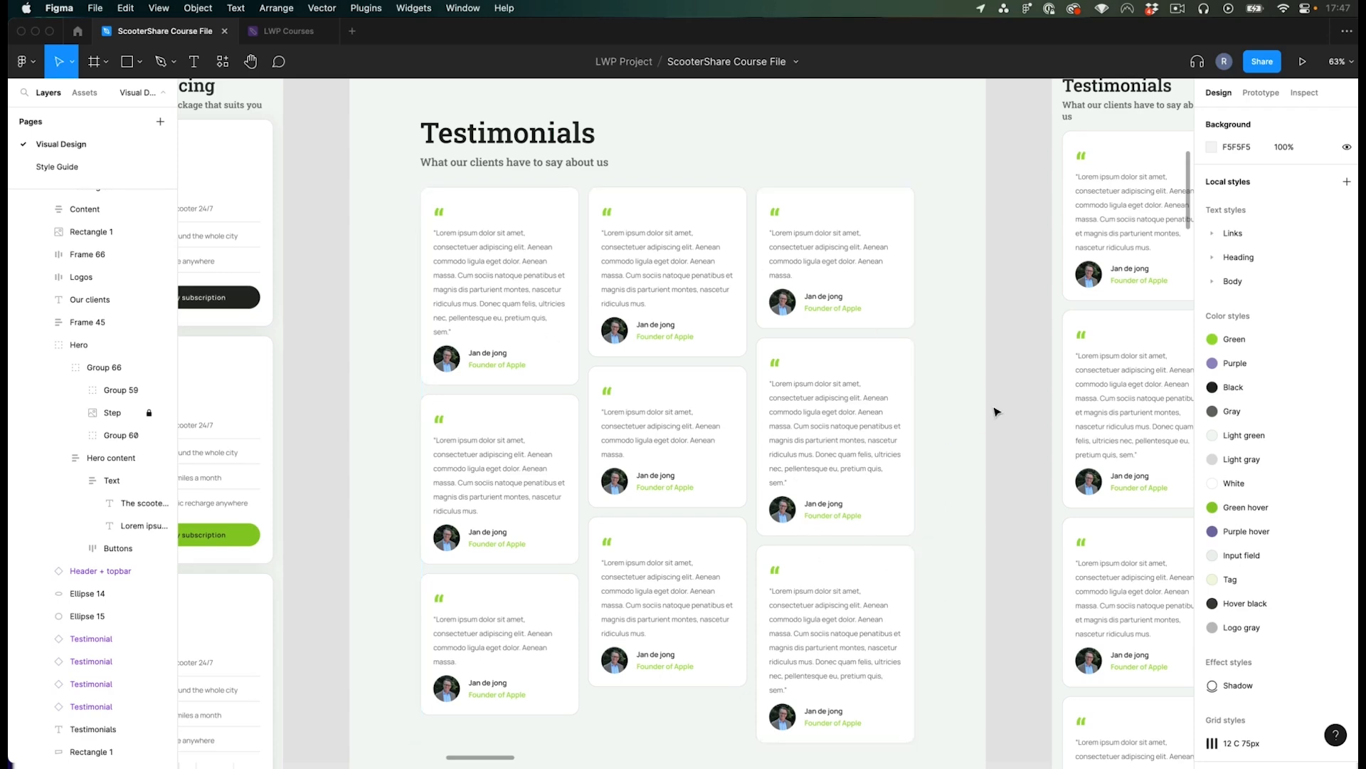
pyautogui.scroll(3, 995, 407)
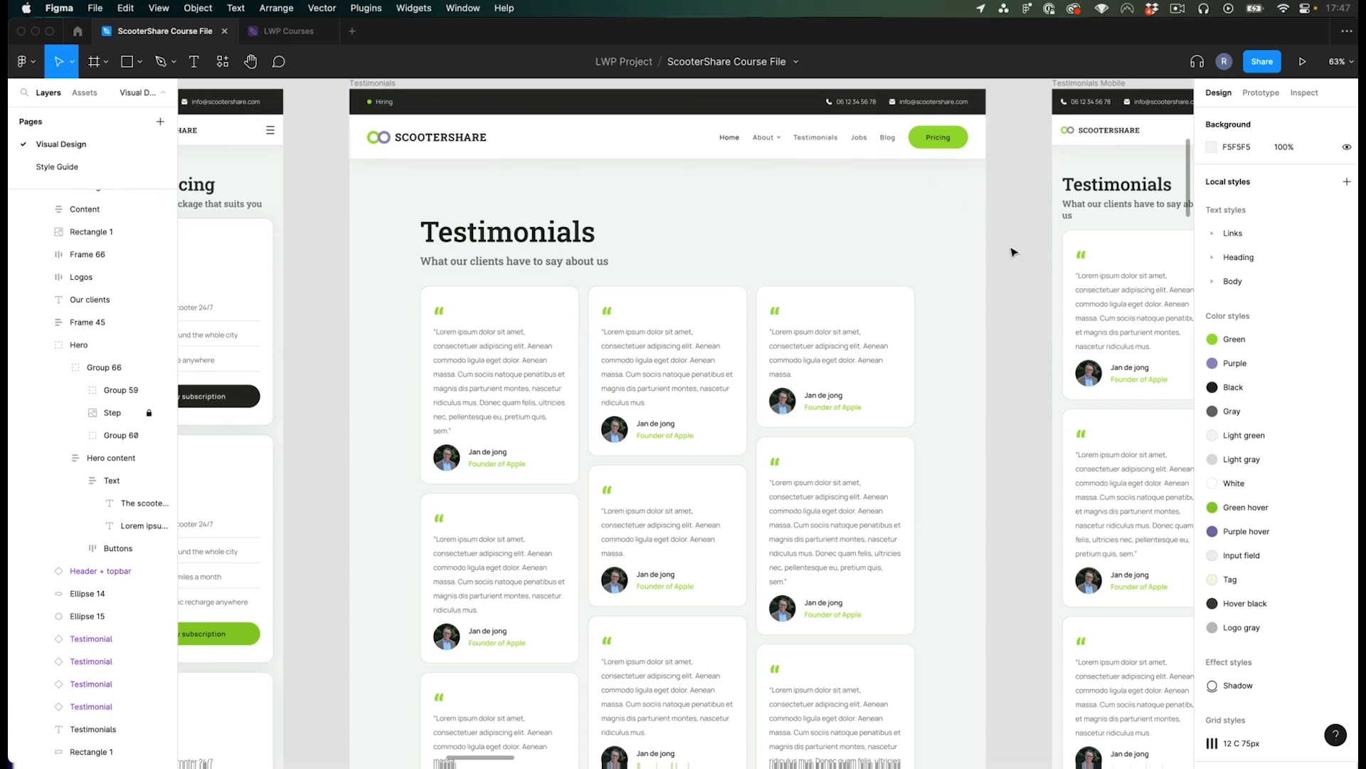
pyautogui.scroll(1, 1014, 252)
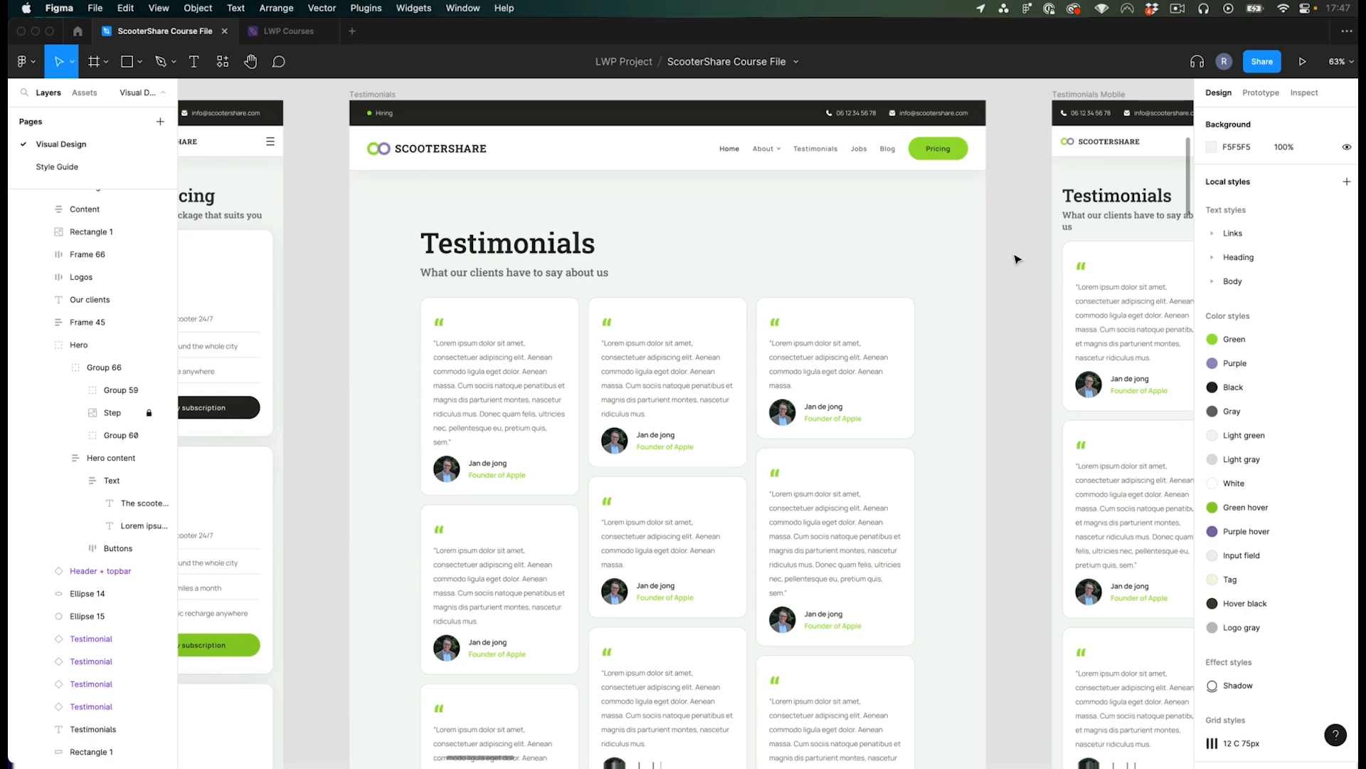
# - Switch to the WordPress admin and open the Testimonials post list
pyautogui.press('super+Tab')
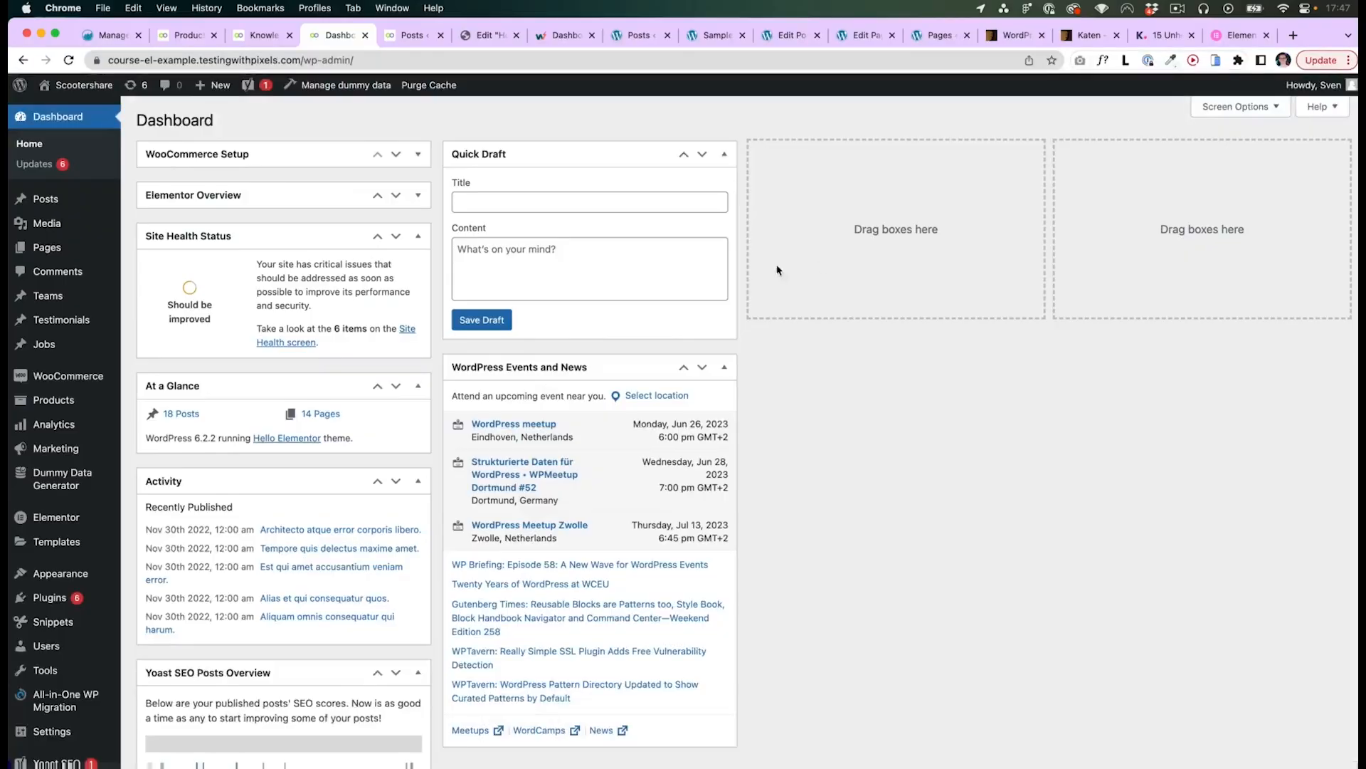
pyautogui.press('super+Tab')
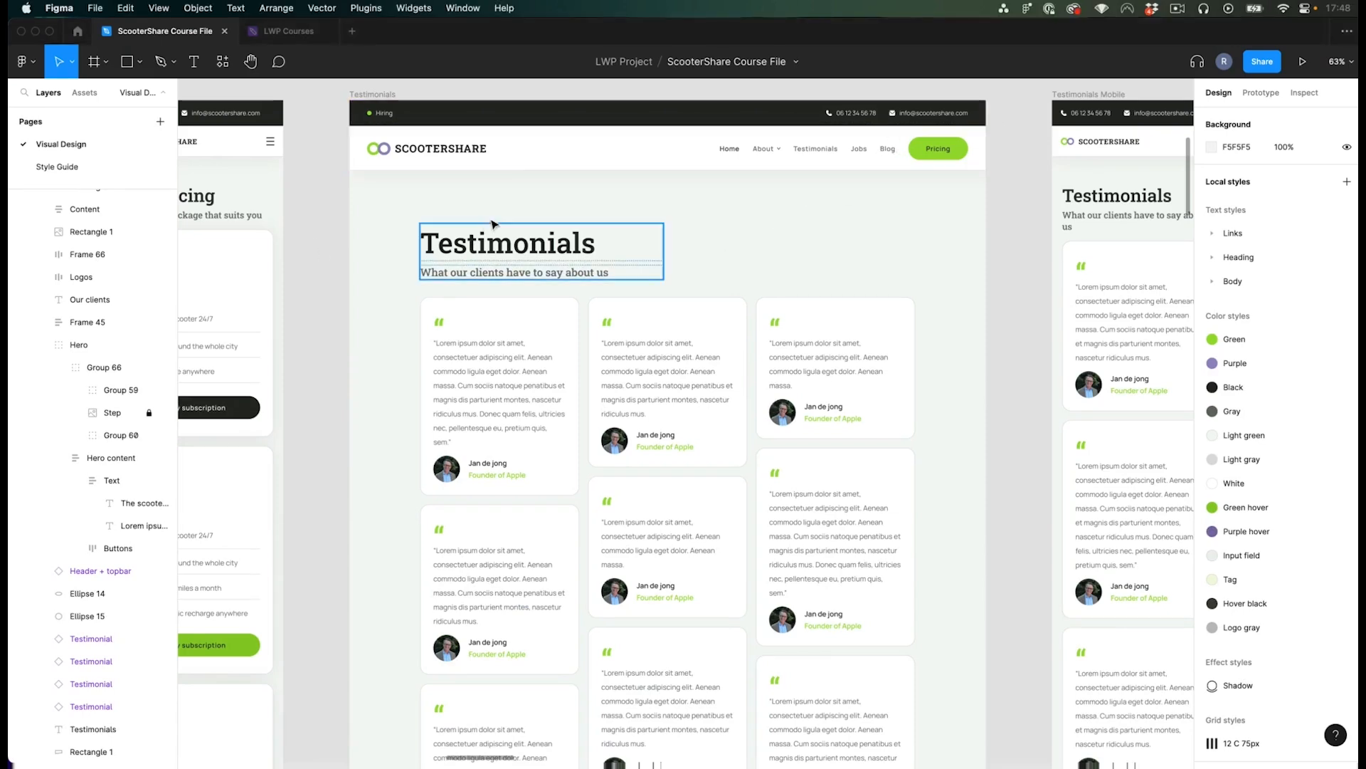
pyautogui.press('super+Tab')
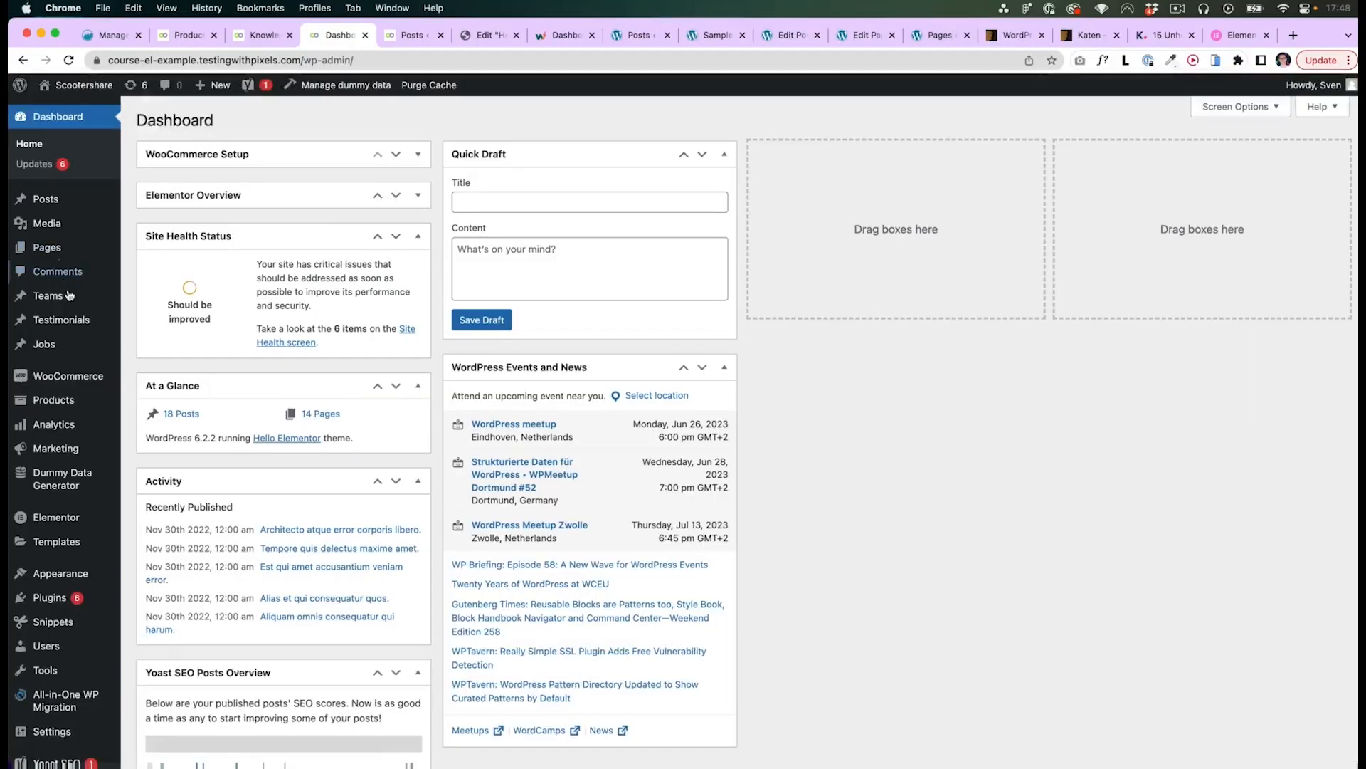
pyautogui.click(54, 321)
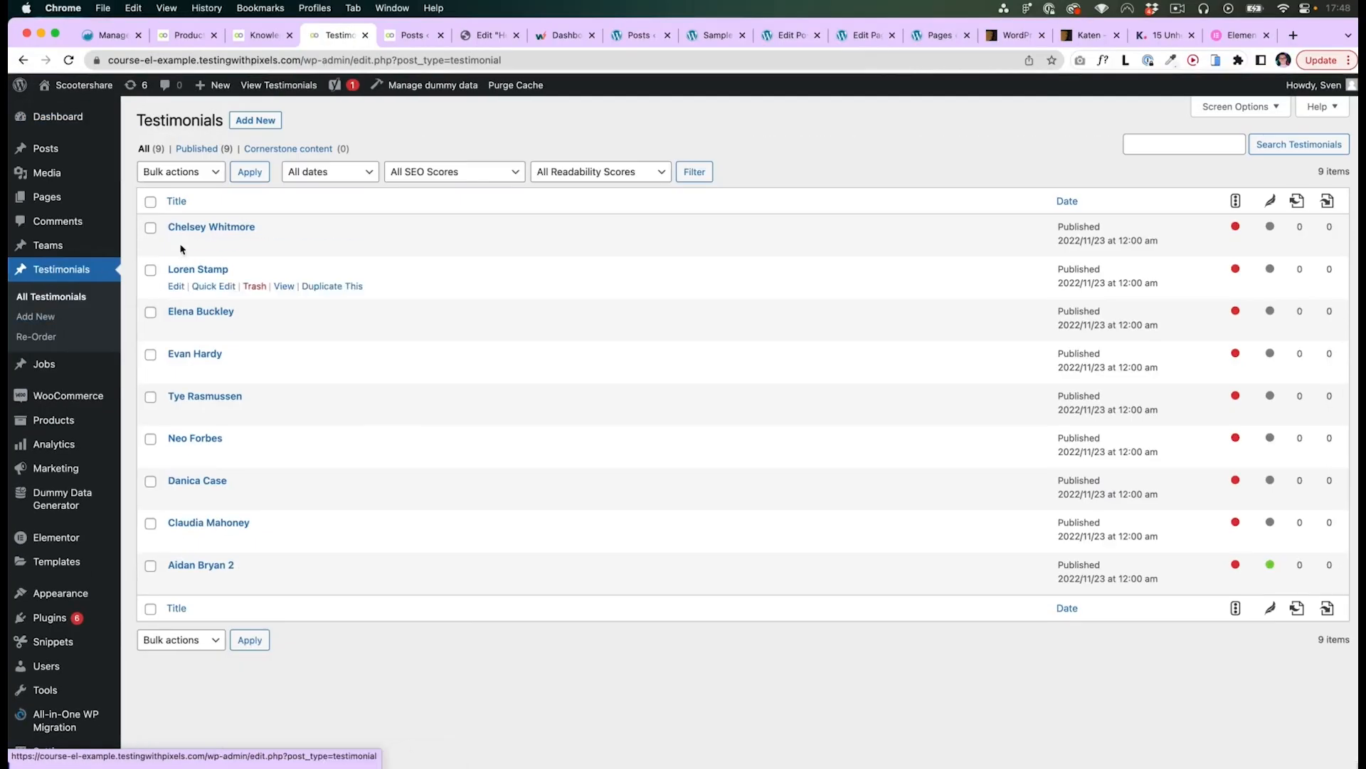
pyautogui.click(43, 147)
pyautogui.click(63, 380)
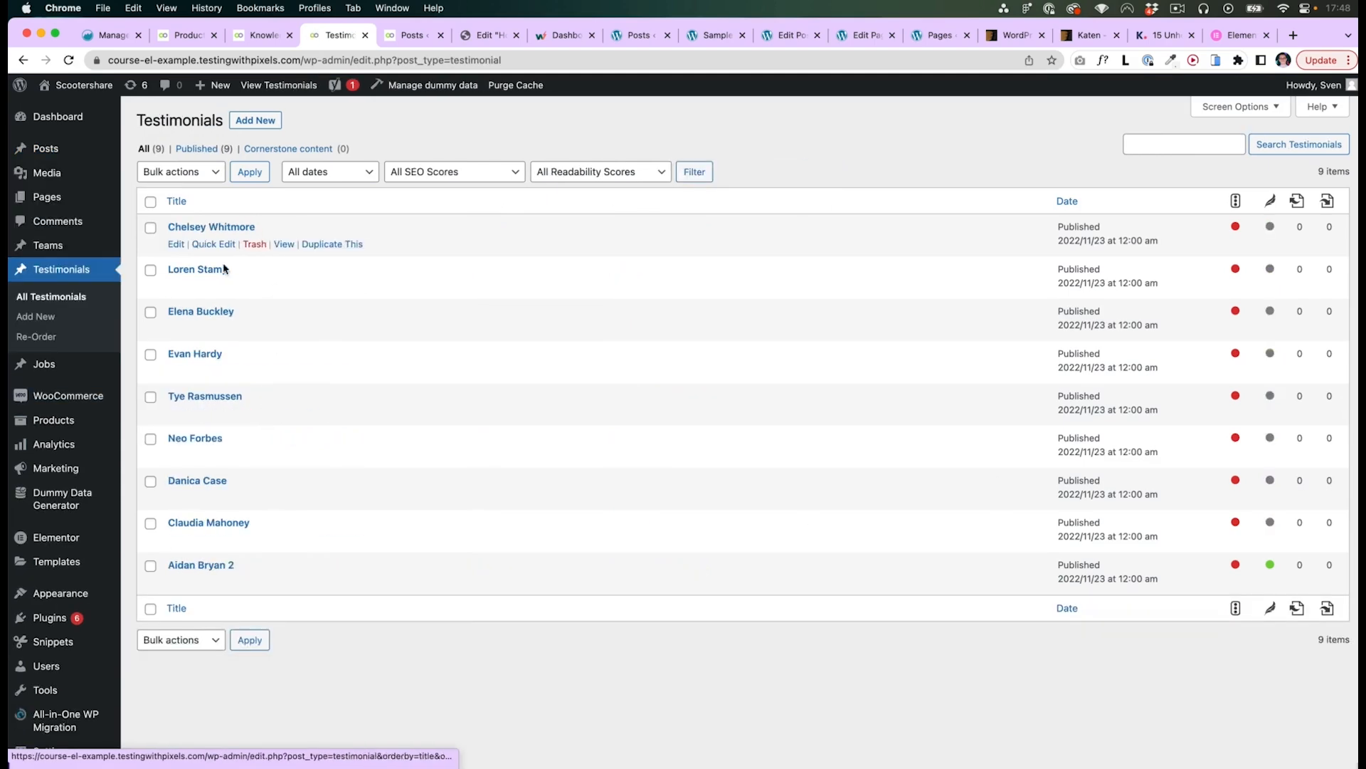
pyautogui.keyDown('super'); pyautogui.click(285, 245); pyautogui.keyUp('super')
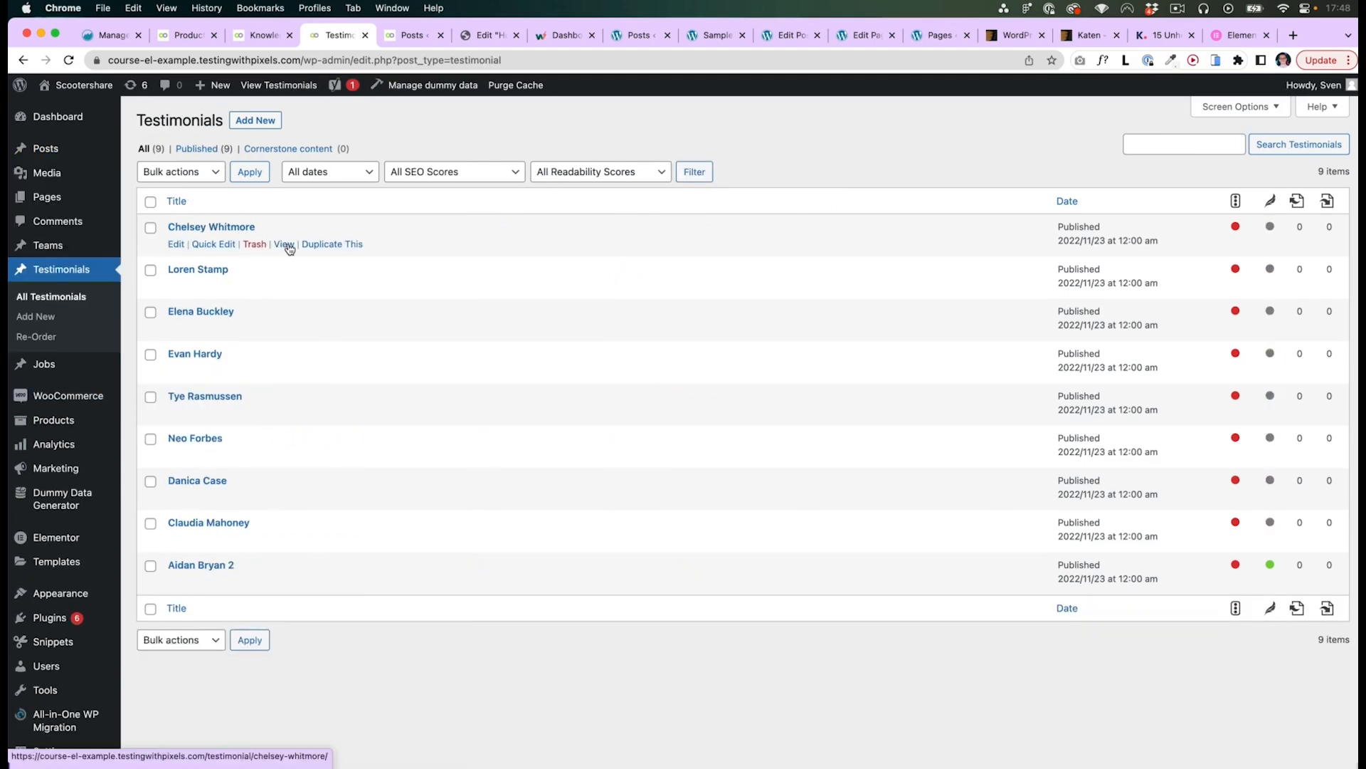
pyautogui.click(382, 35)
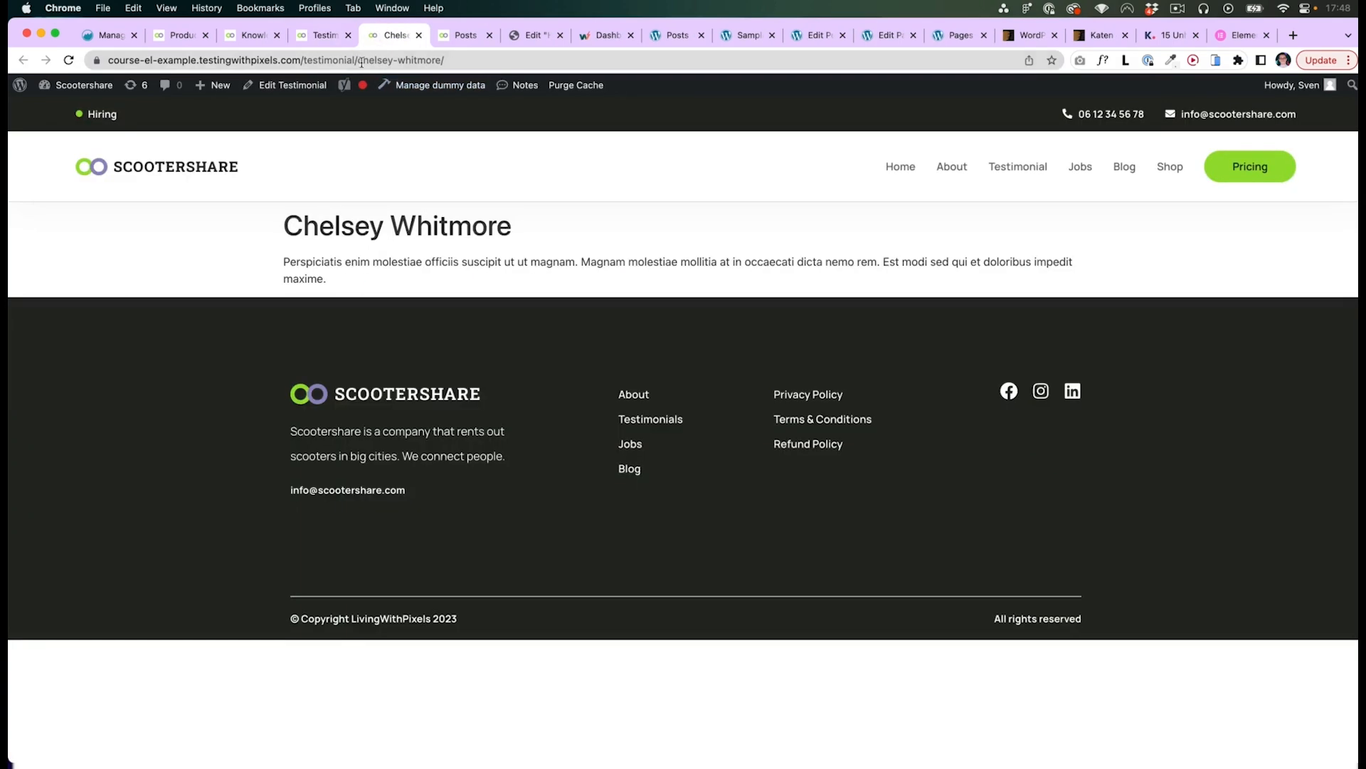
pyautogui.moveTo(303, 61); pyautogui.dragTo(356, 61)
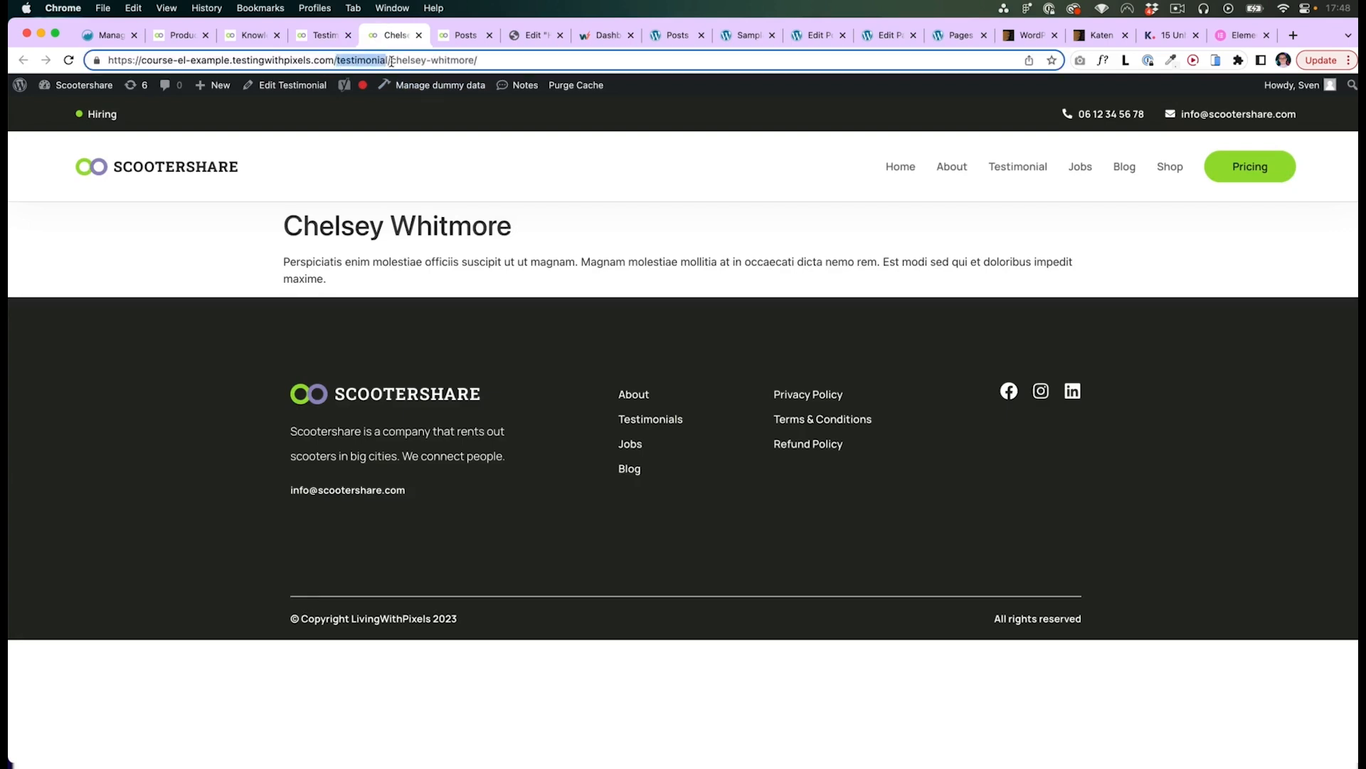
pyautogui.click(324, 36)
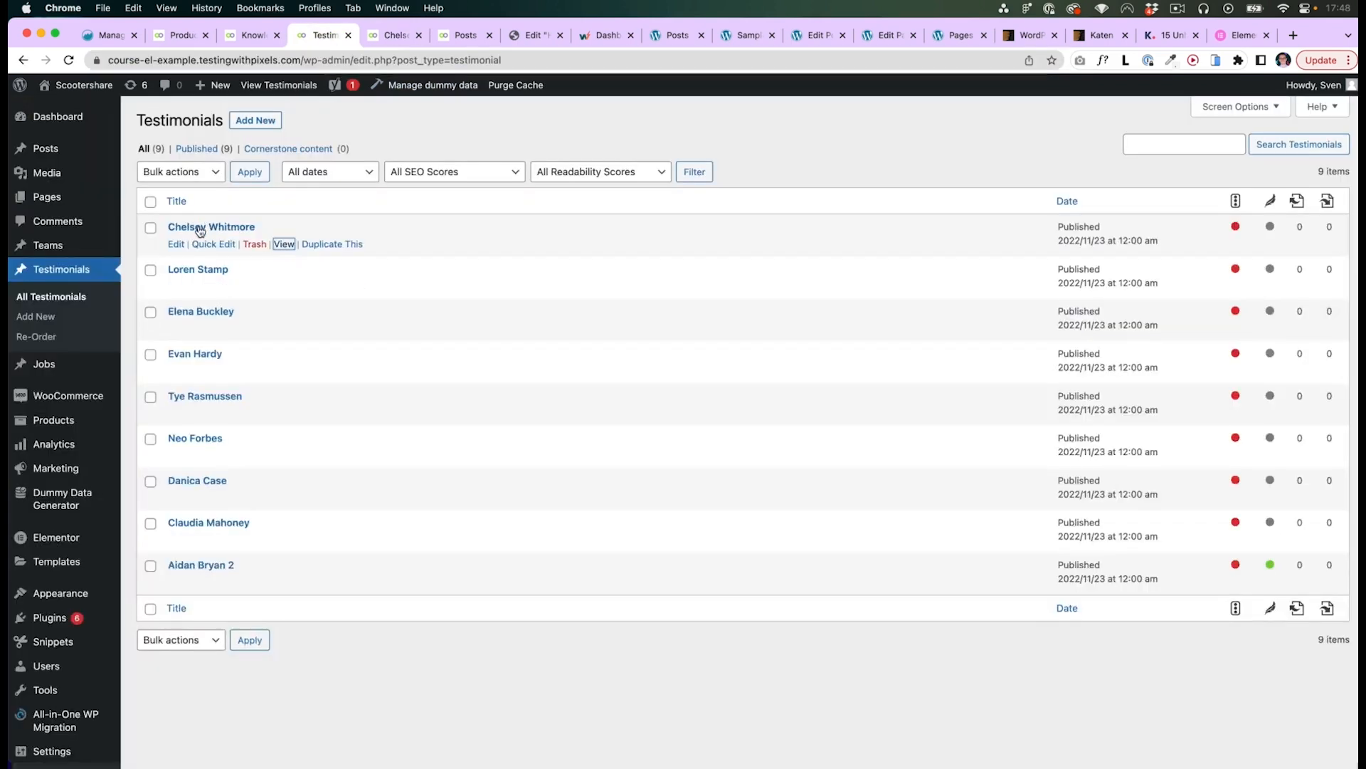
pyautogui.click(391, 37)
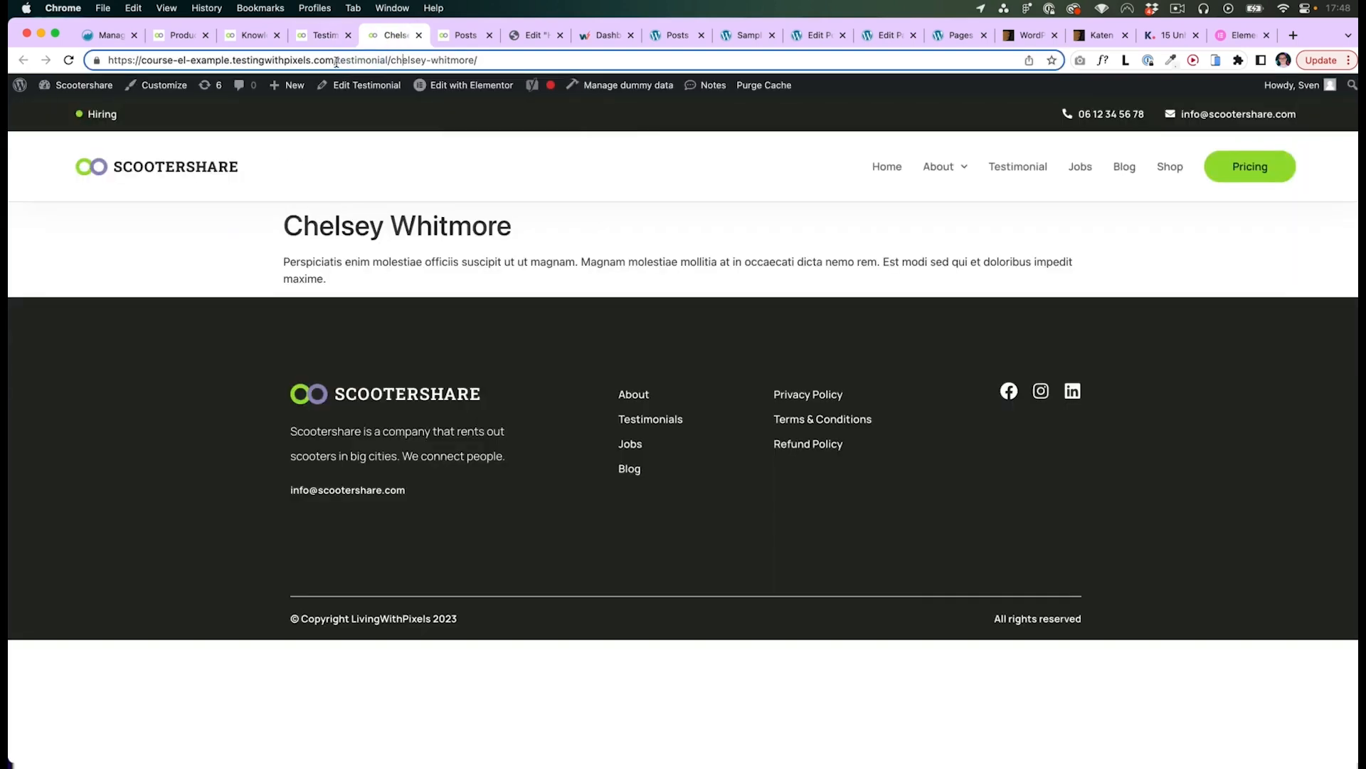
pyautogui.moveTo(338, 61); pyautogui.dragTo(487, 61)
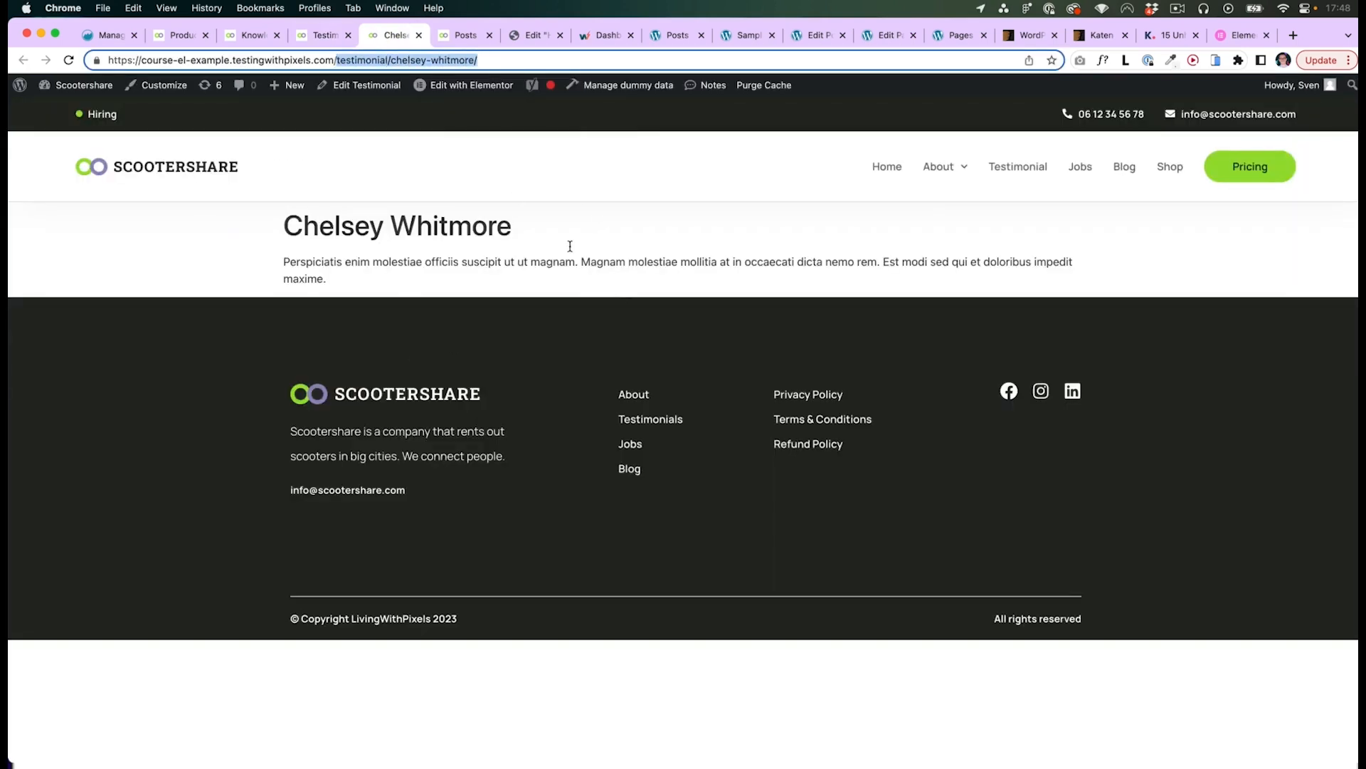
pyautogui.click(759, 290)
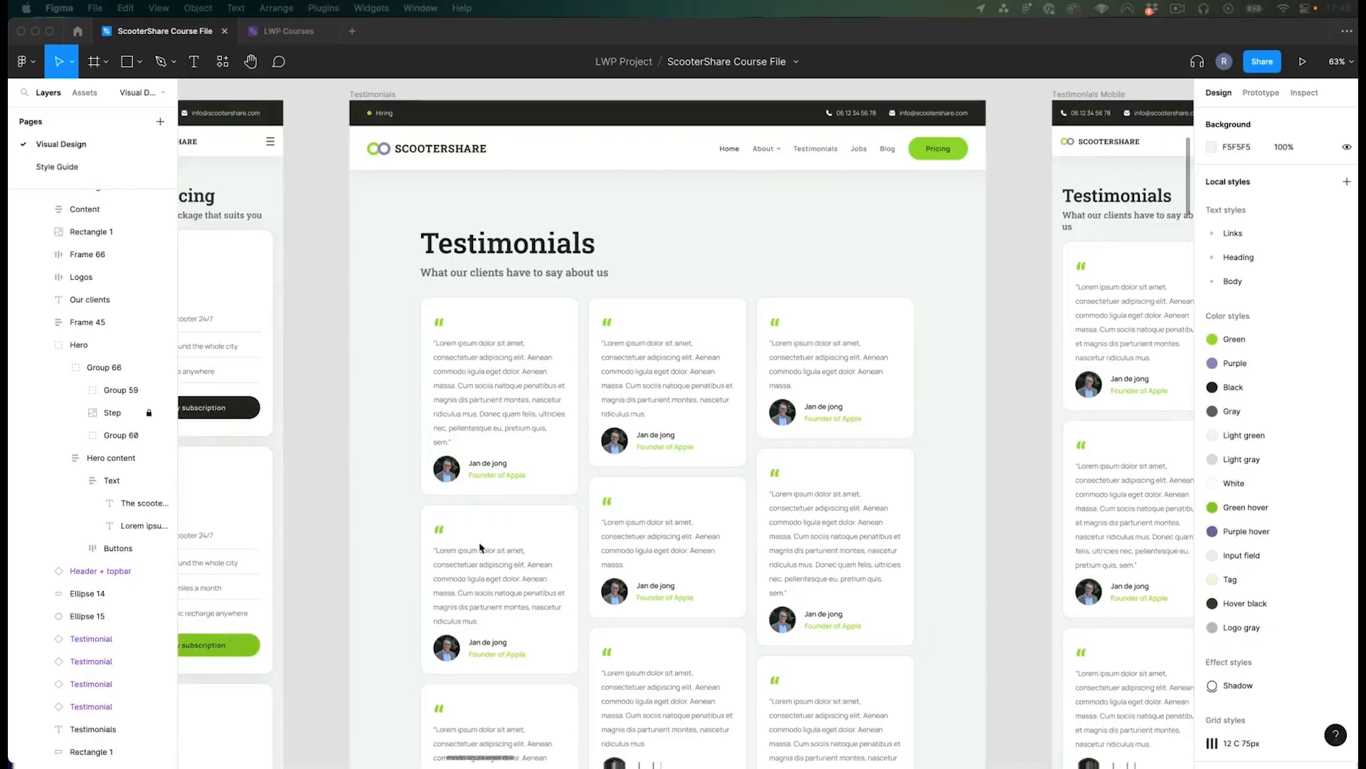
# - Examine the Testimonials page design, selecting one testimonial card to check its frame settings
pyautogui.scroll(1, 803, 464)
pyautogui.click(963, 412)
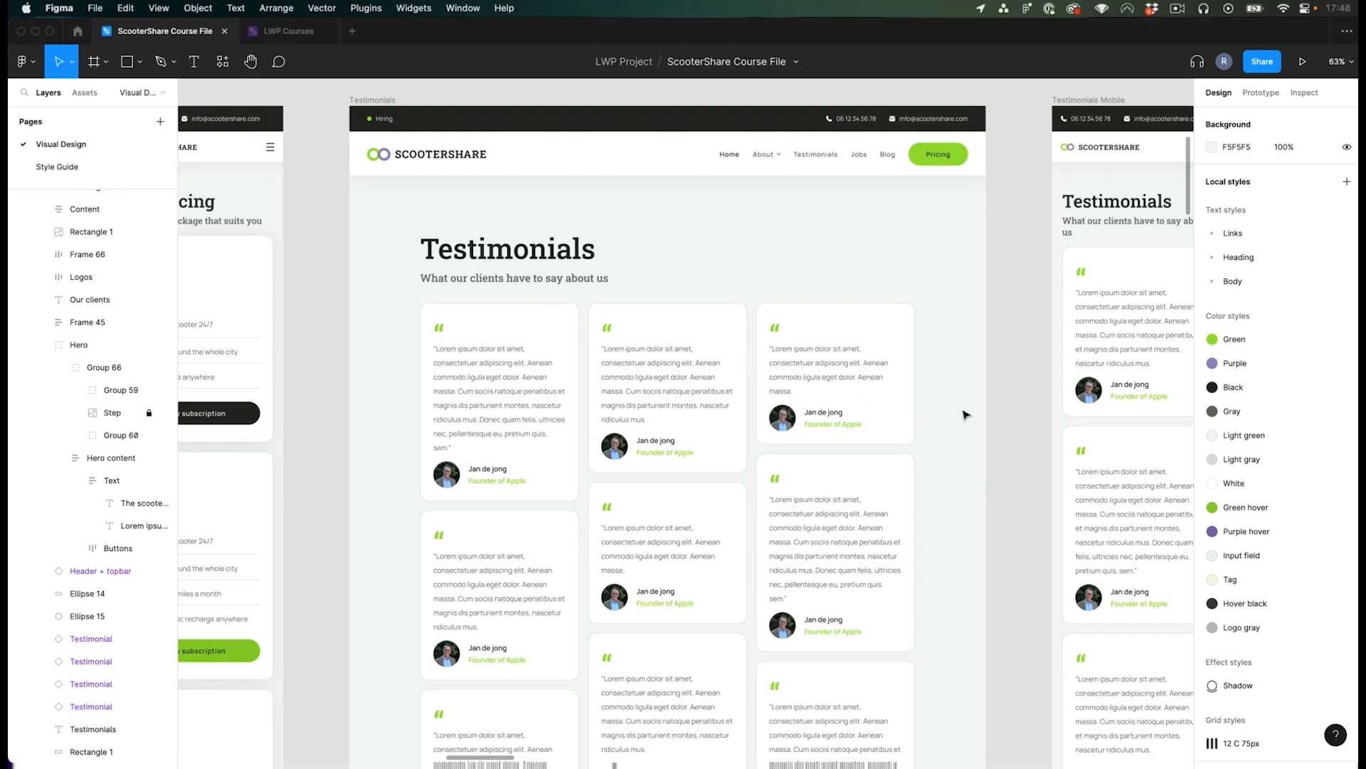
pyautogui.hscroll(2, 712, 399)
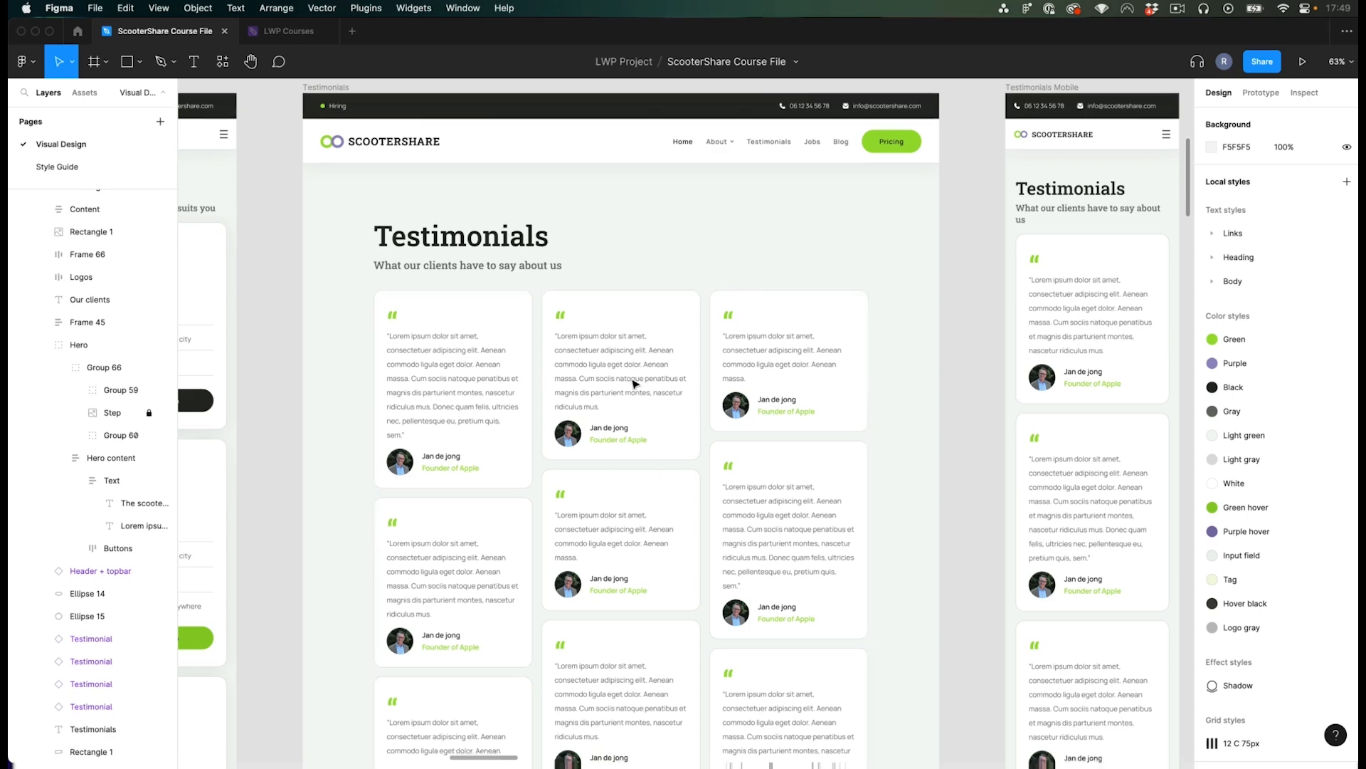
pyautogui.scroll(-3, 630, 384)
pyautogui.scroll(4, 630, 419)
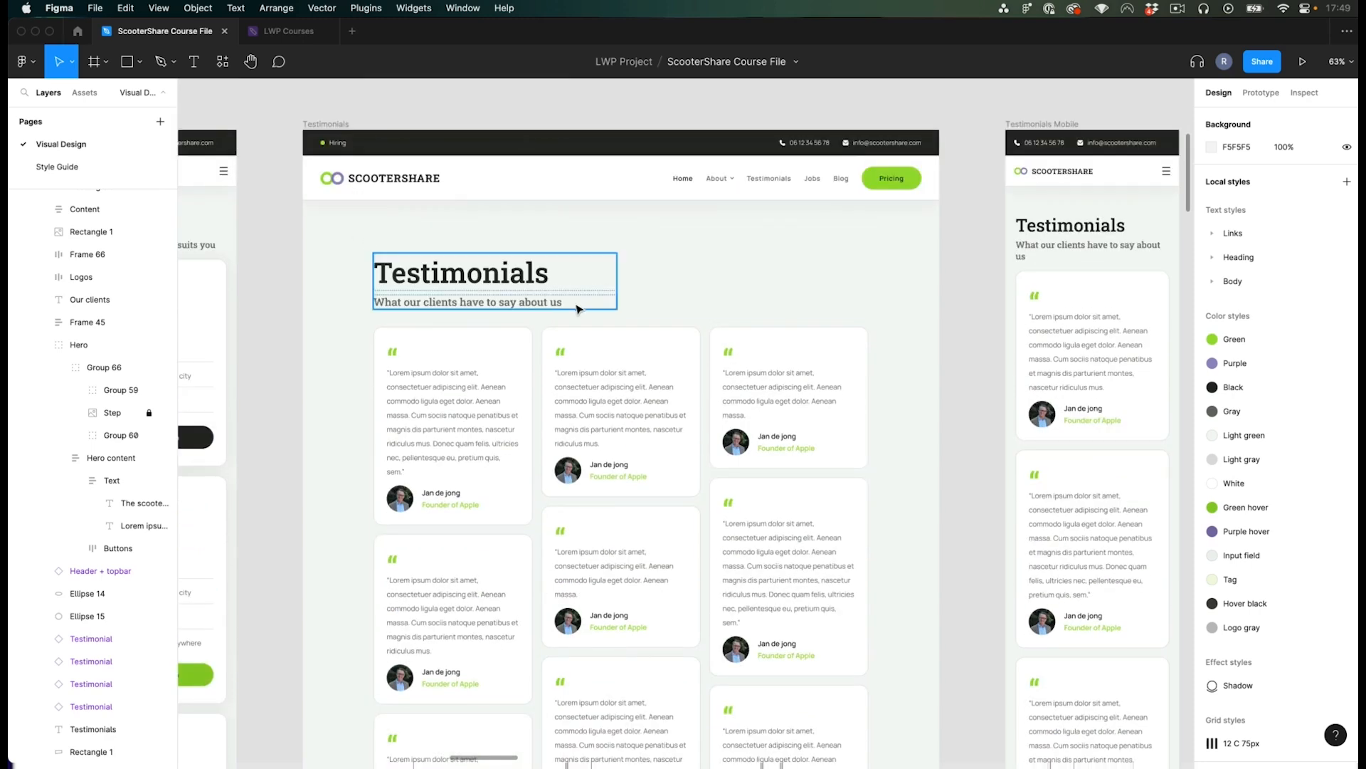
pyautogui.scroll(-1, 534, 321)
pyautogui.click(492, 442)
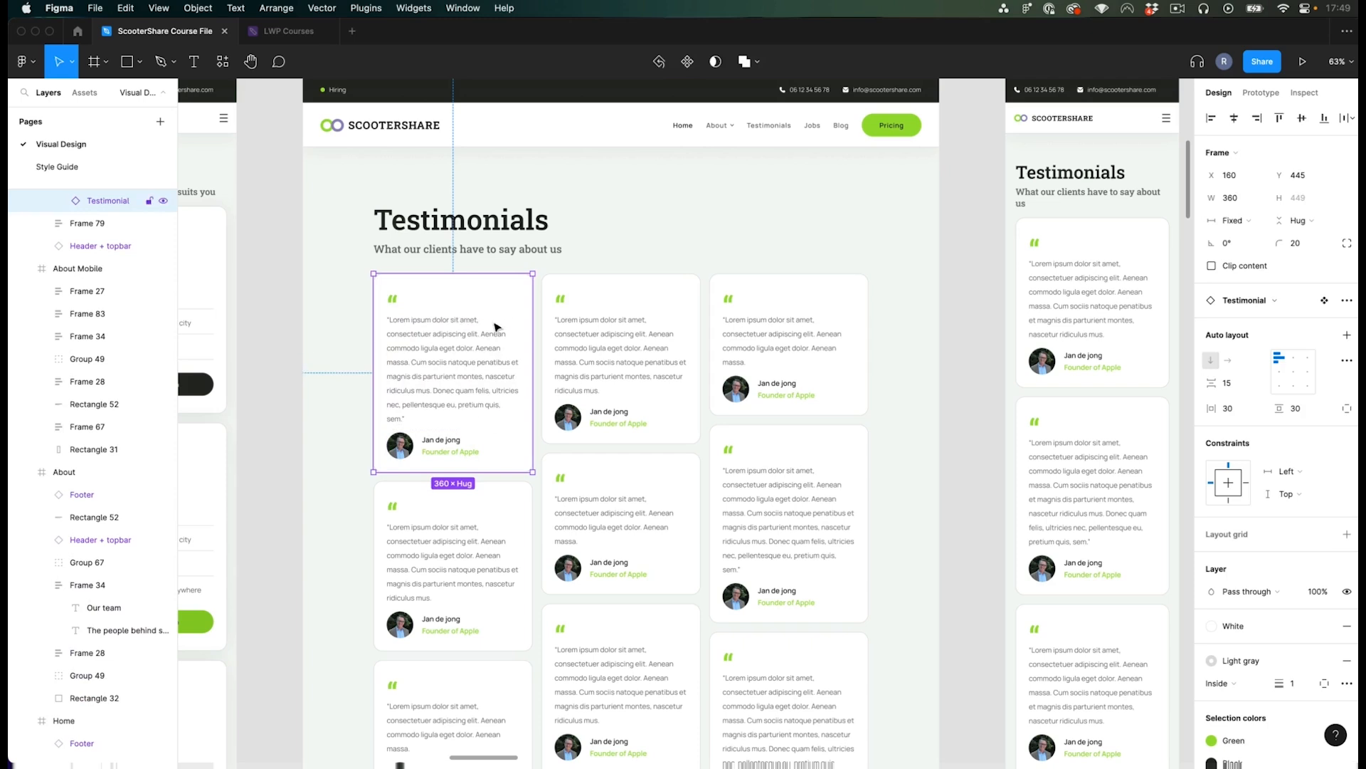
pyautogui.click(953, 396)
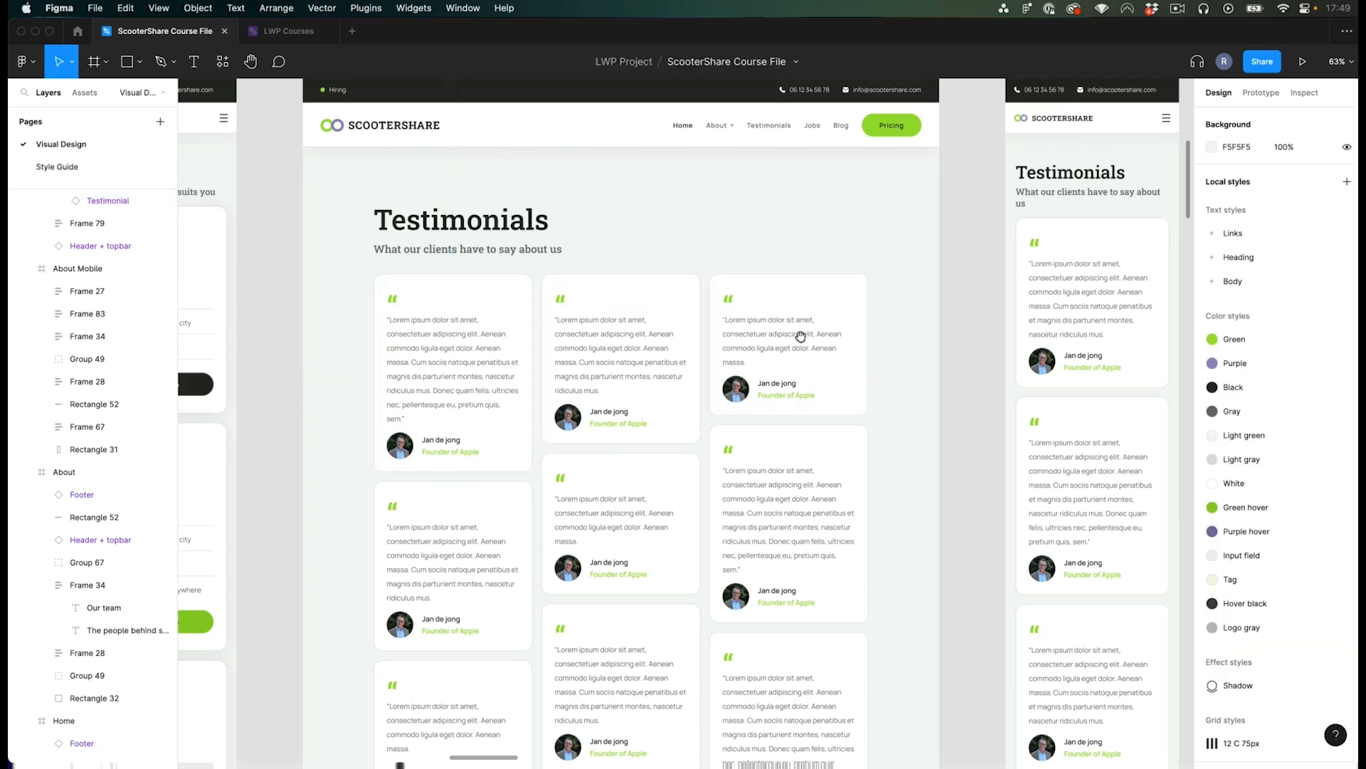
pyautogui.hscroll(-2, 875, 356)
pyautogui.press('super+Tab')
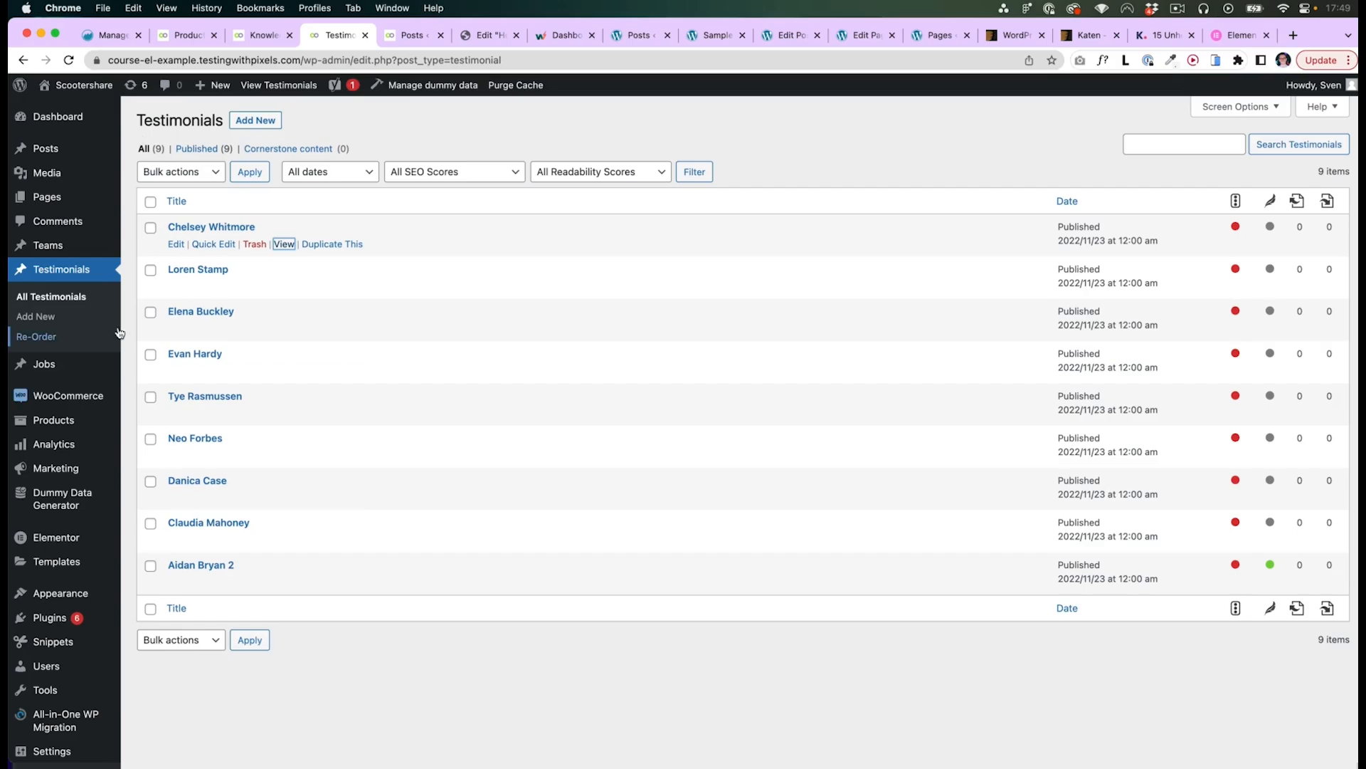
pyautogui.press('super+Tab')
pyautogui.scroll(-2, 616, 459)
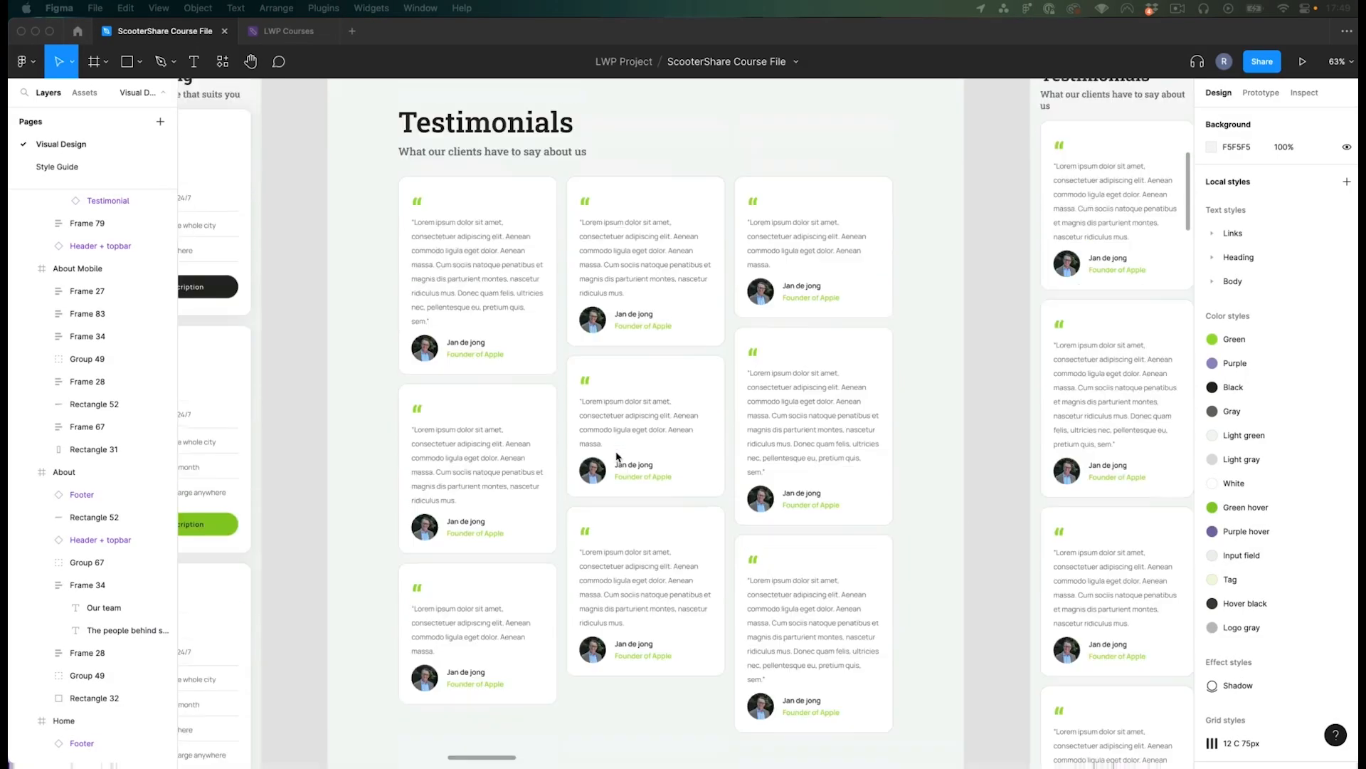
pyautogui.scroll(-2, 546, 265)
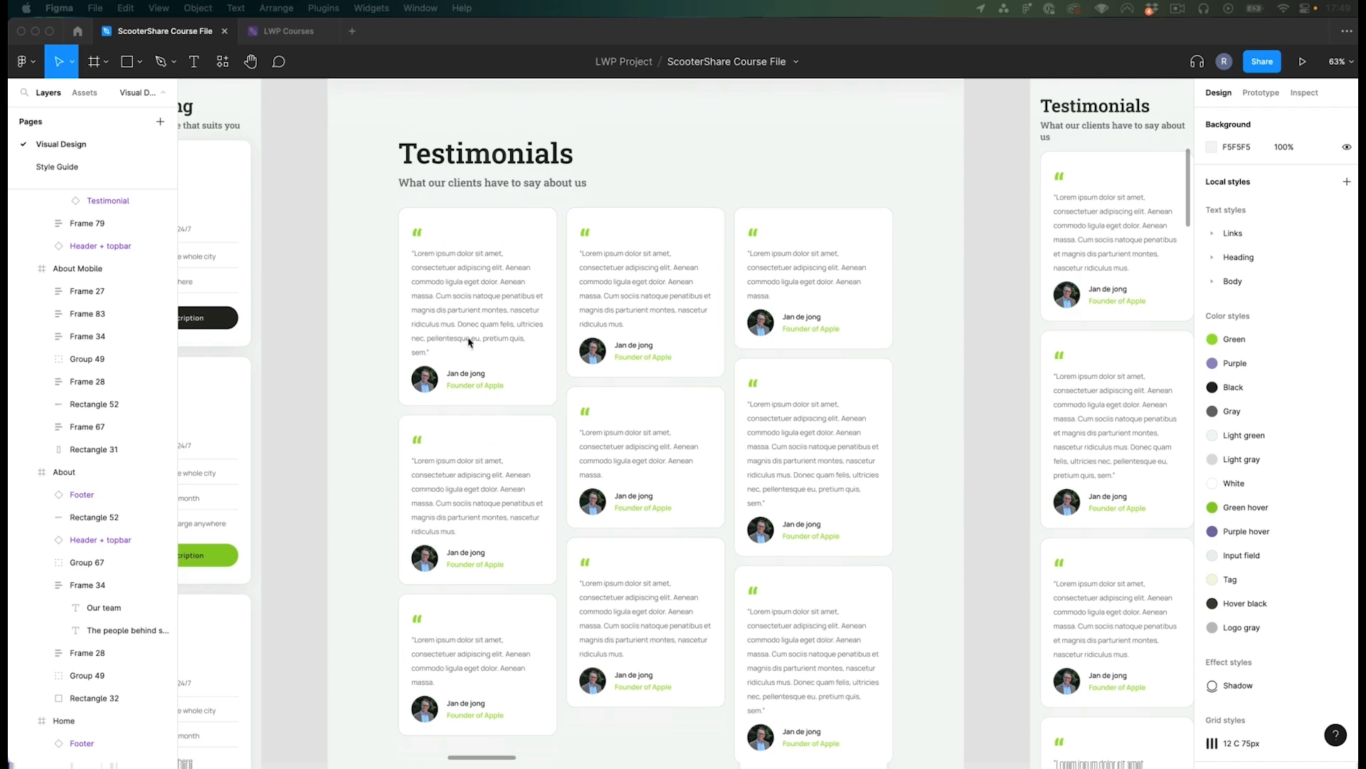
pyautogui.scroll(5, 534, 357)
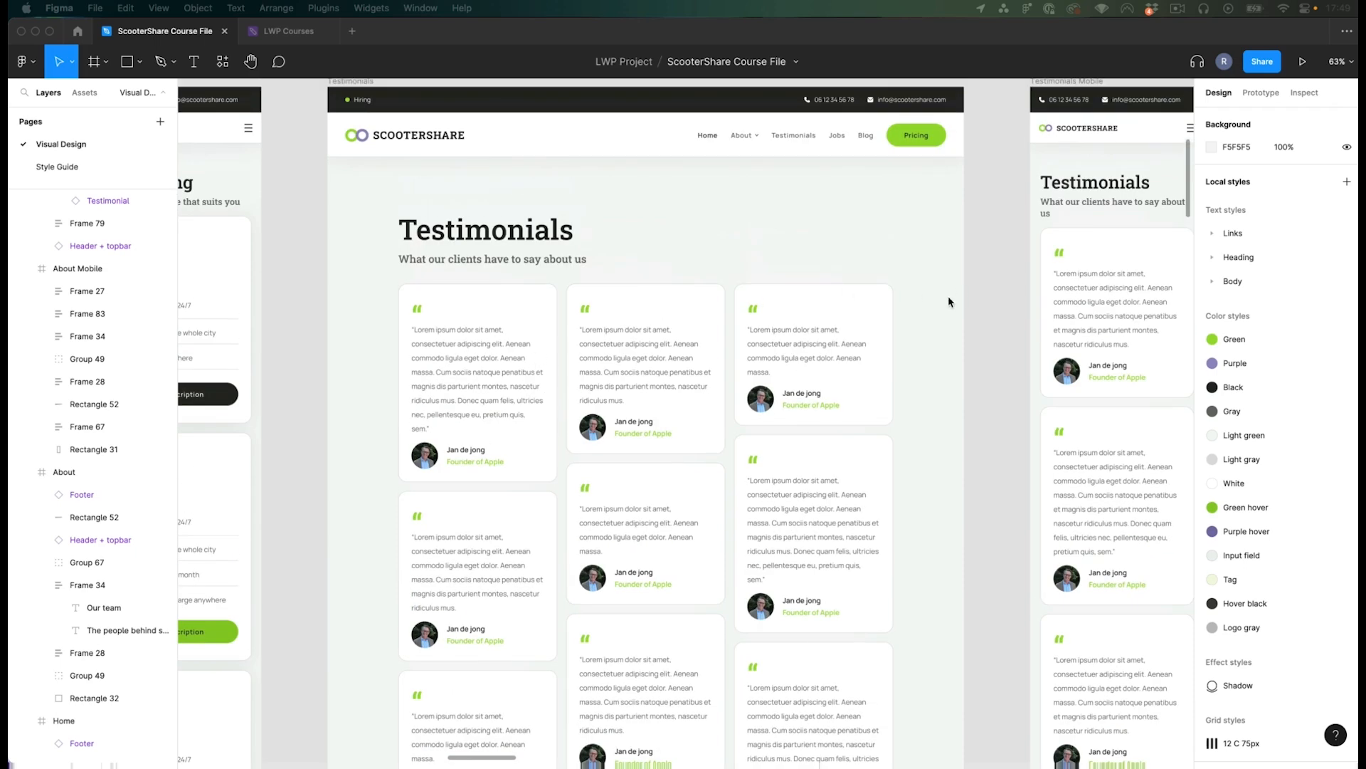
pyautogui.hscroll(-2, 985, 237)
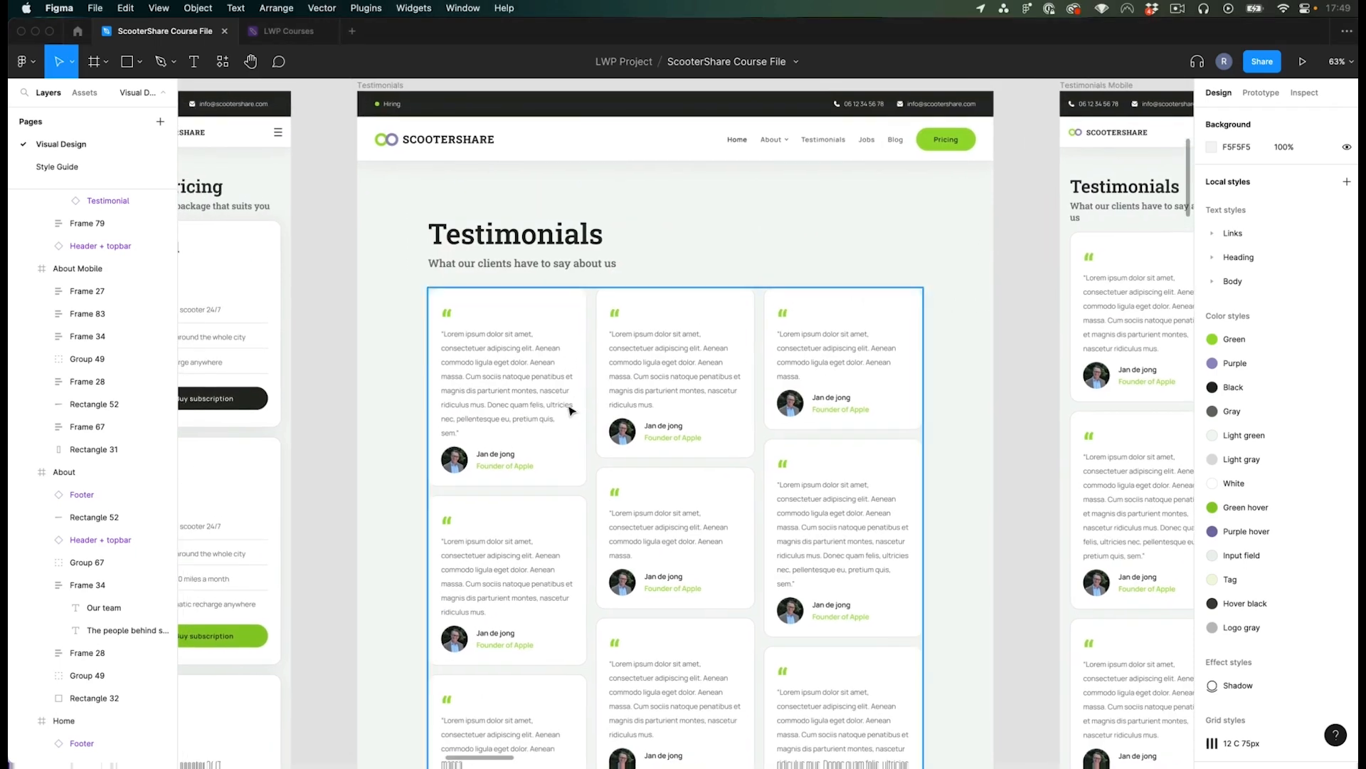
# - Start a new testimonial titled Test and review its content and Function fields
pyautogui.press('super+Tab')
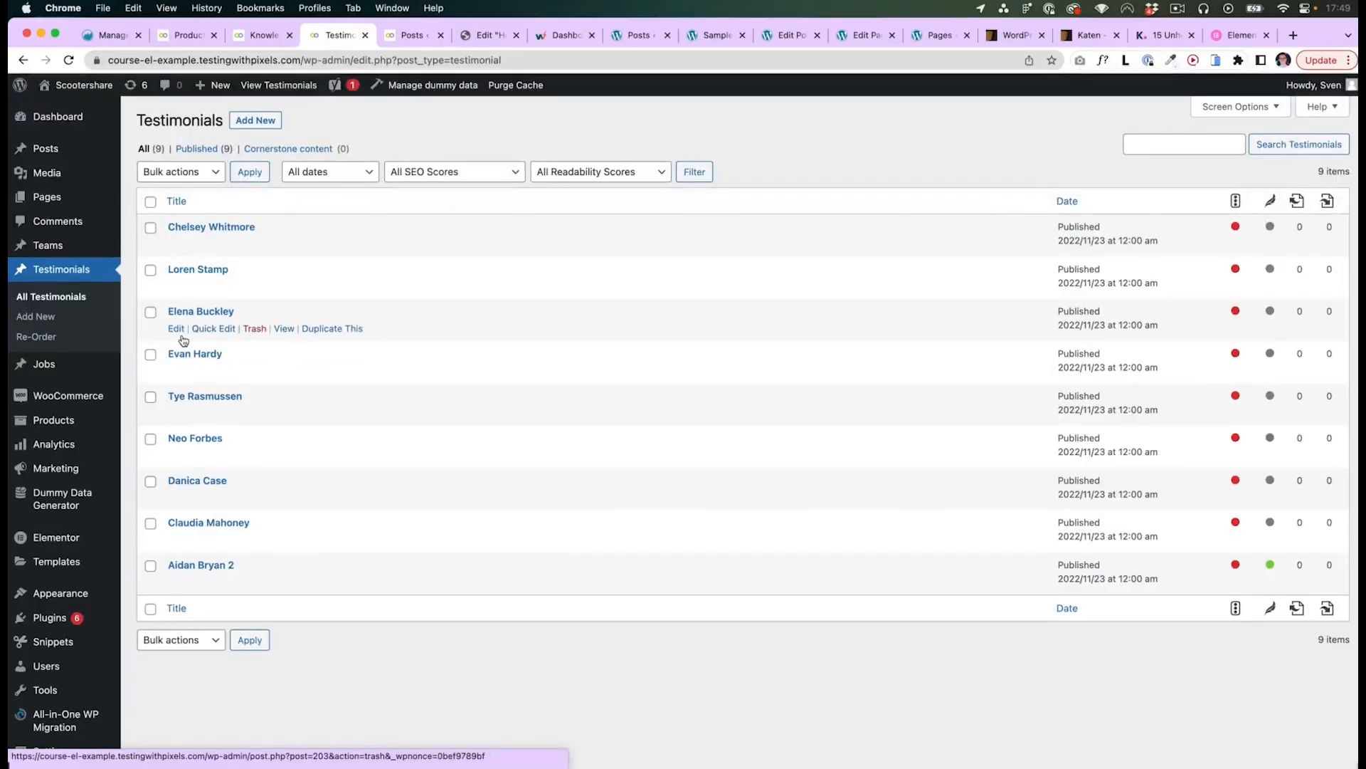
pyautogui.click(258, 125)
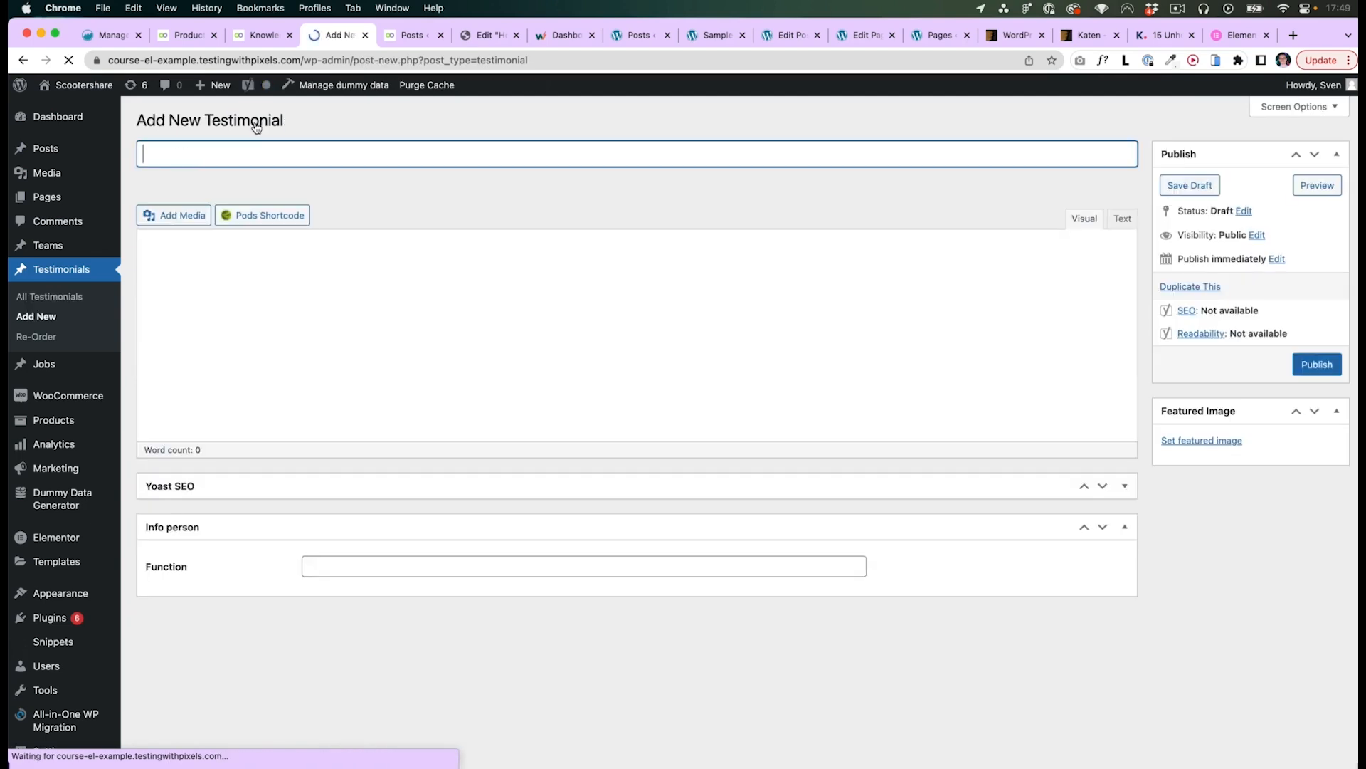
pyautogui.write('Test')
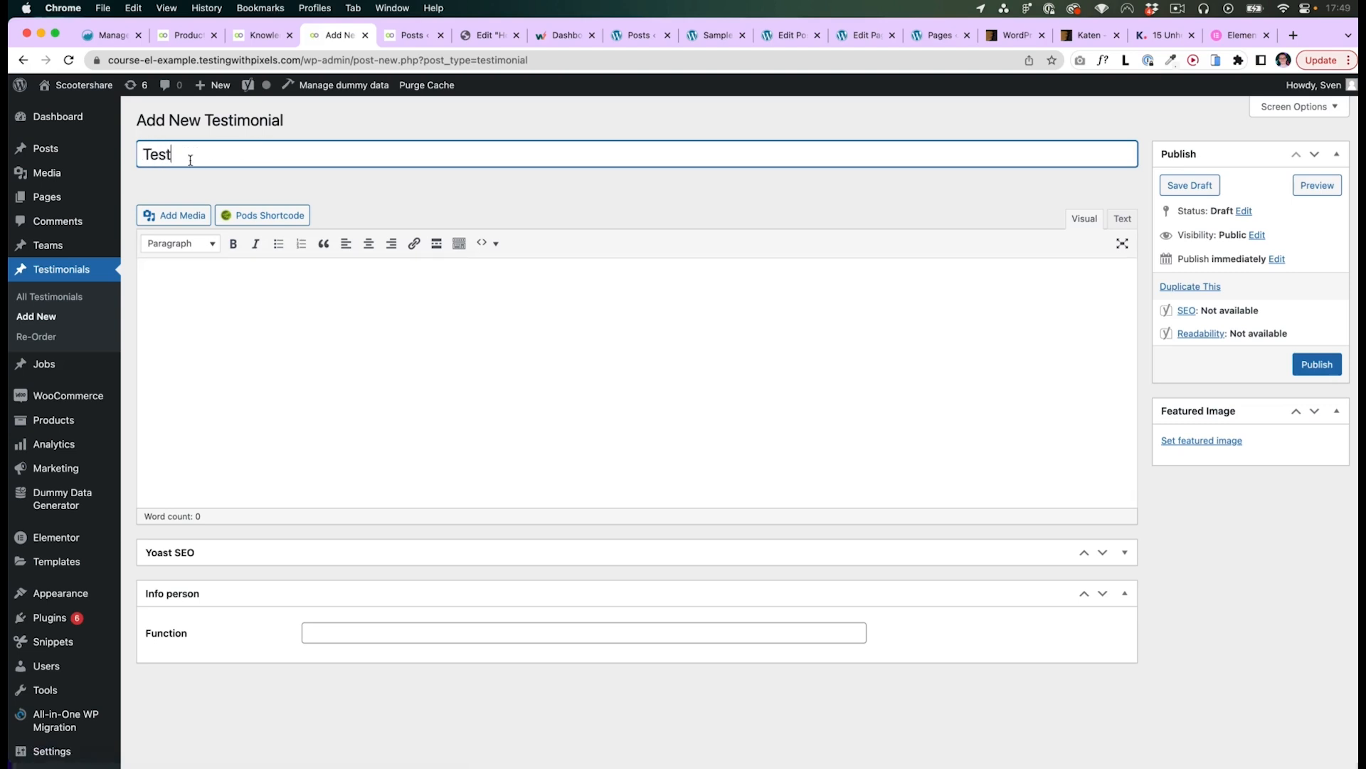
pyautogui.click(199, 296)
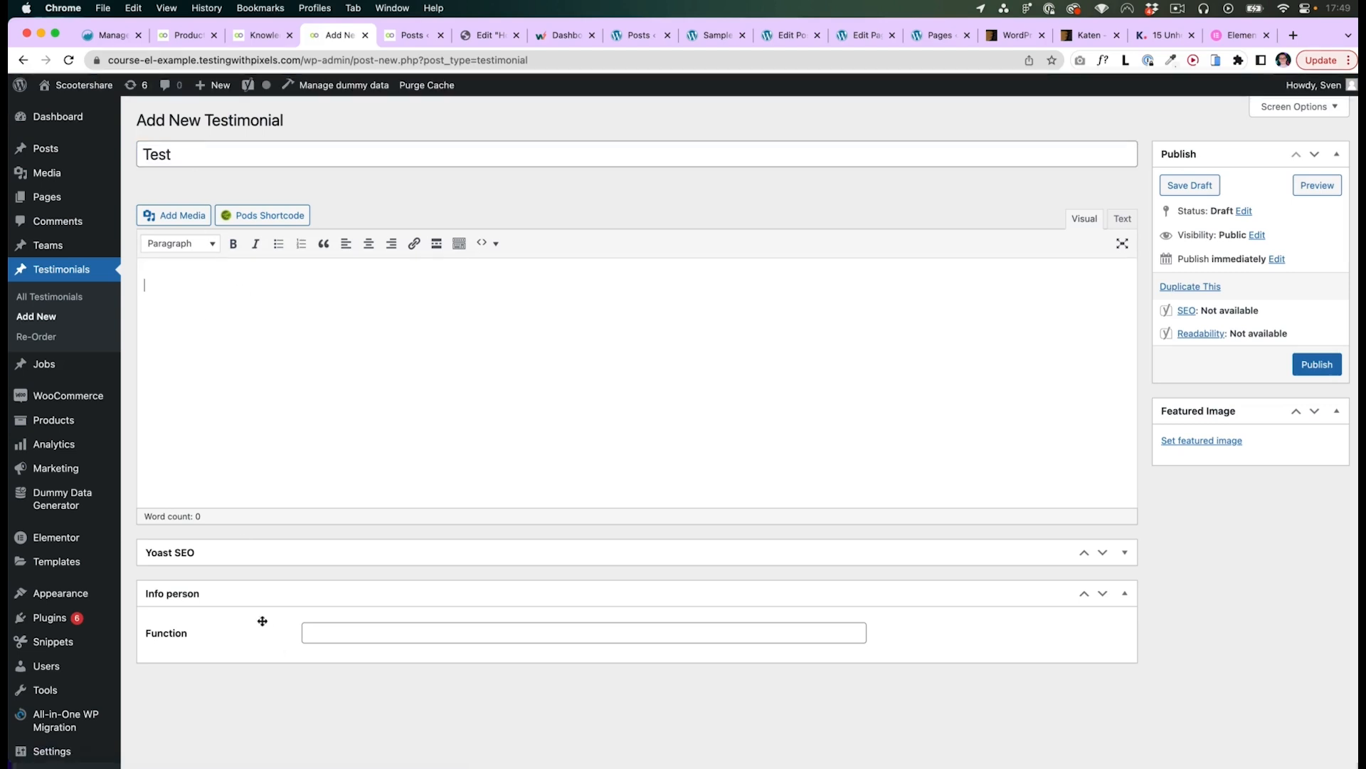
pyautogui.click(323, 637)
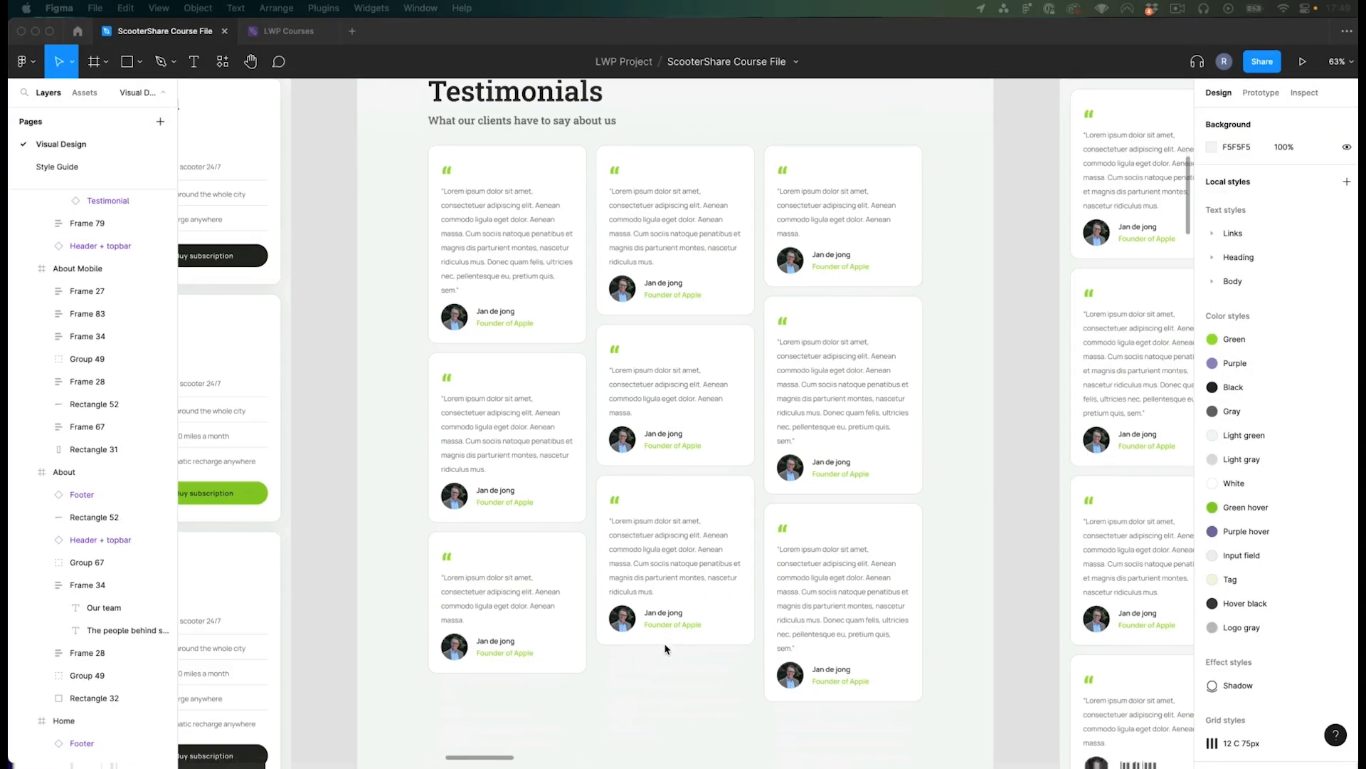
# - Examine the Testimonials page design and the About page's Our team cards
pyautogui.scroll(-3, 665, 647)
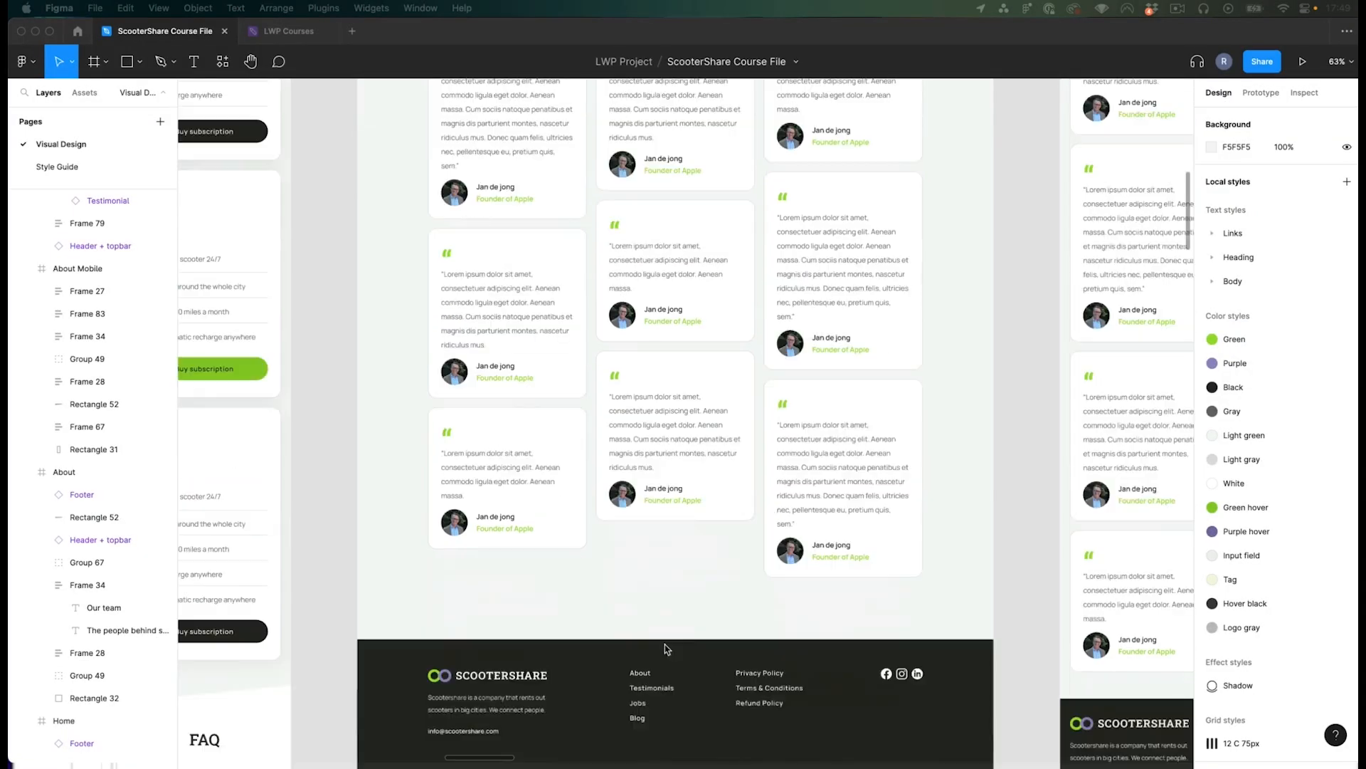
pyautogui.scroll(5, 681, 575)
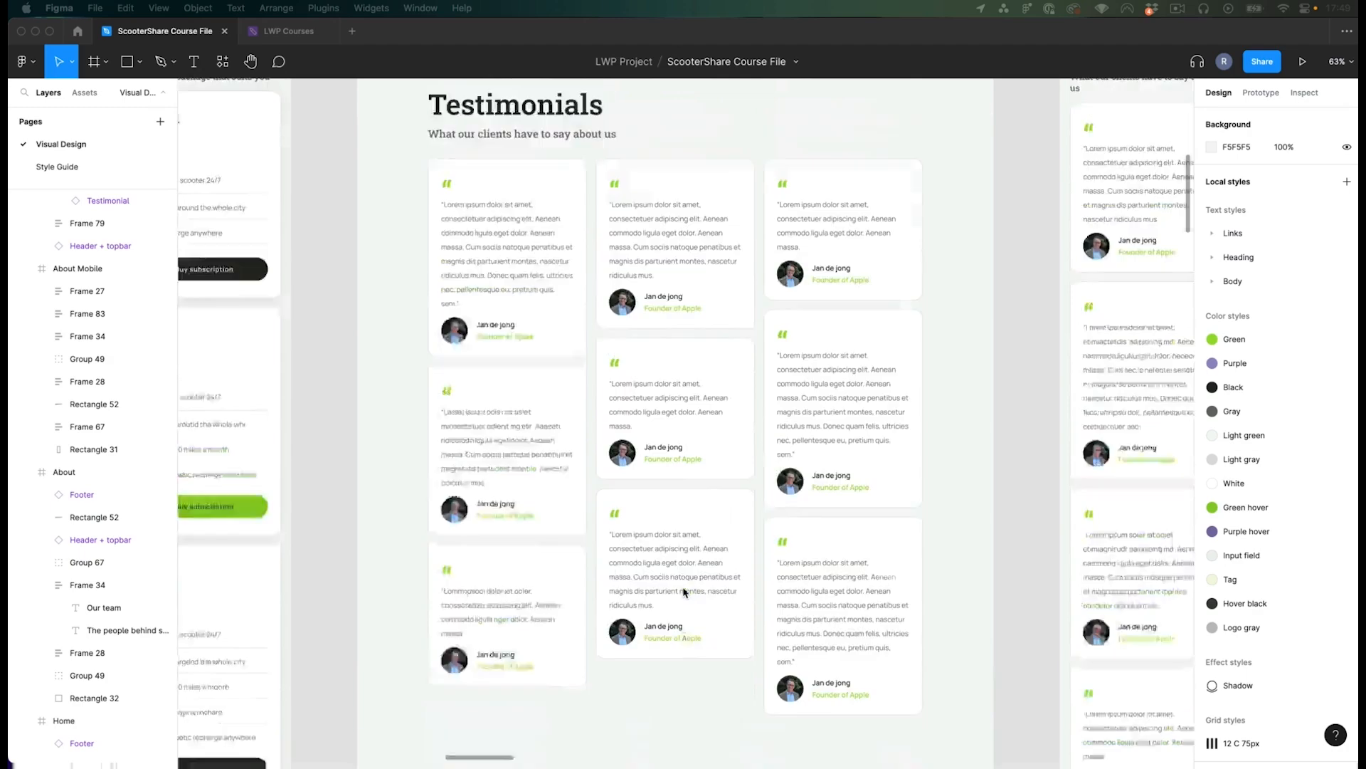
pyautogui.scroll(-2, 661, 584)
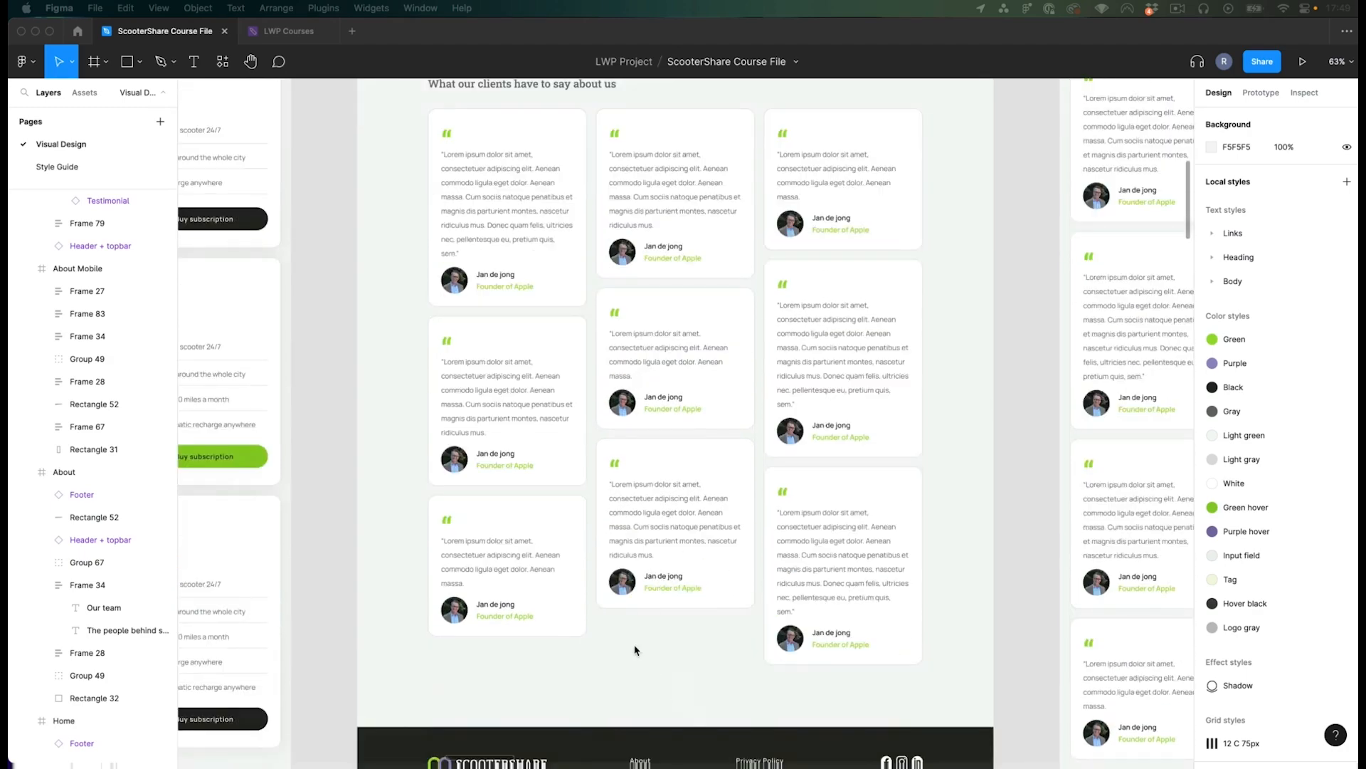
pyautogui.scroll(3, 677, 649)
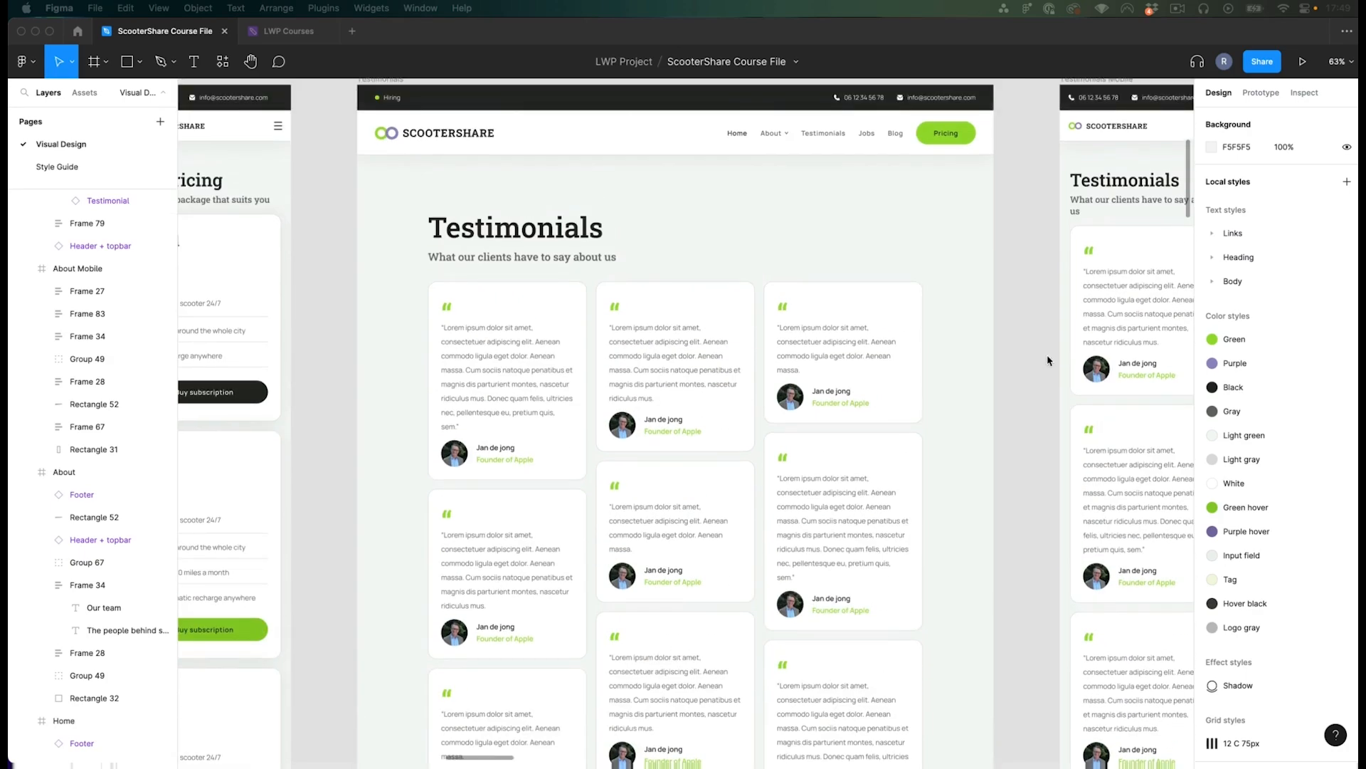
pyautogui.hscroll(1, 996, 342)
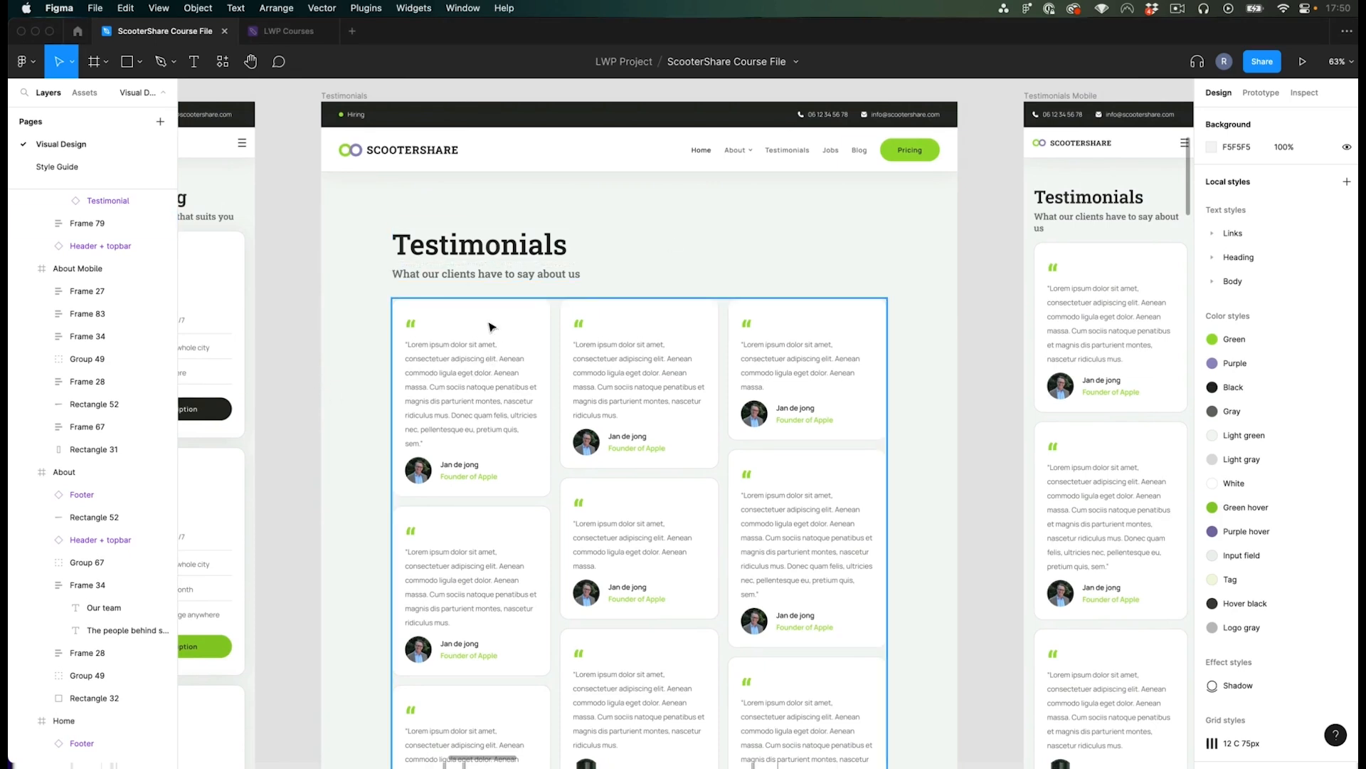
pyautogui.scroll(-1, 464, 338)
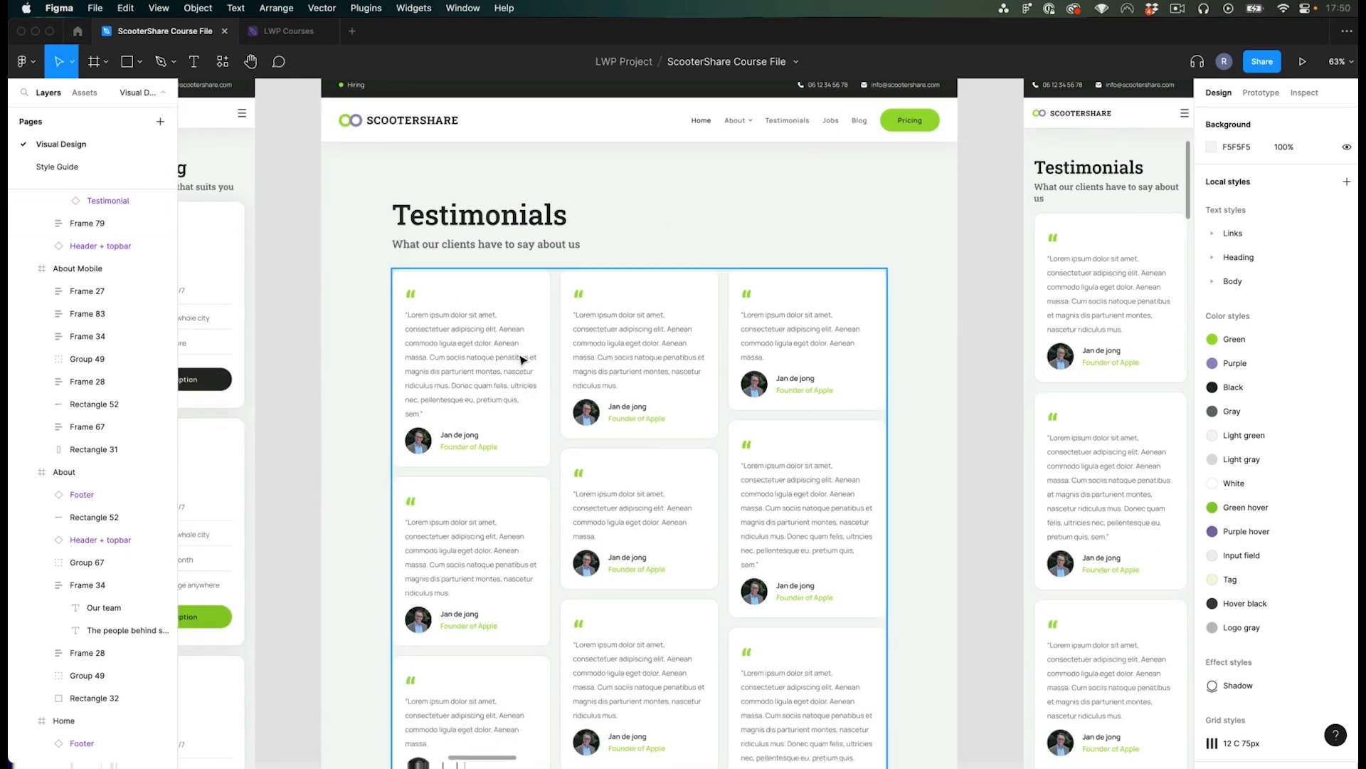
pyautogui.scroll(1, 997, 338)
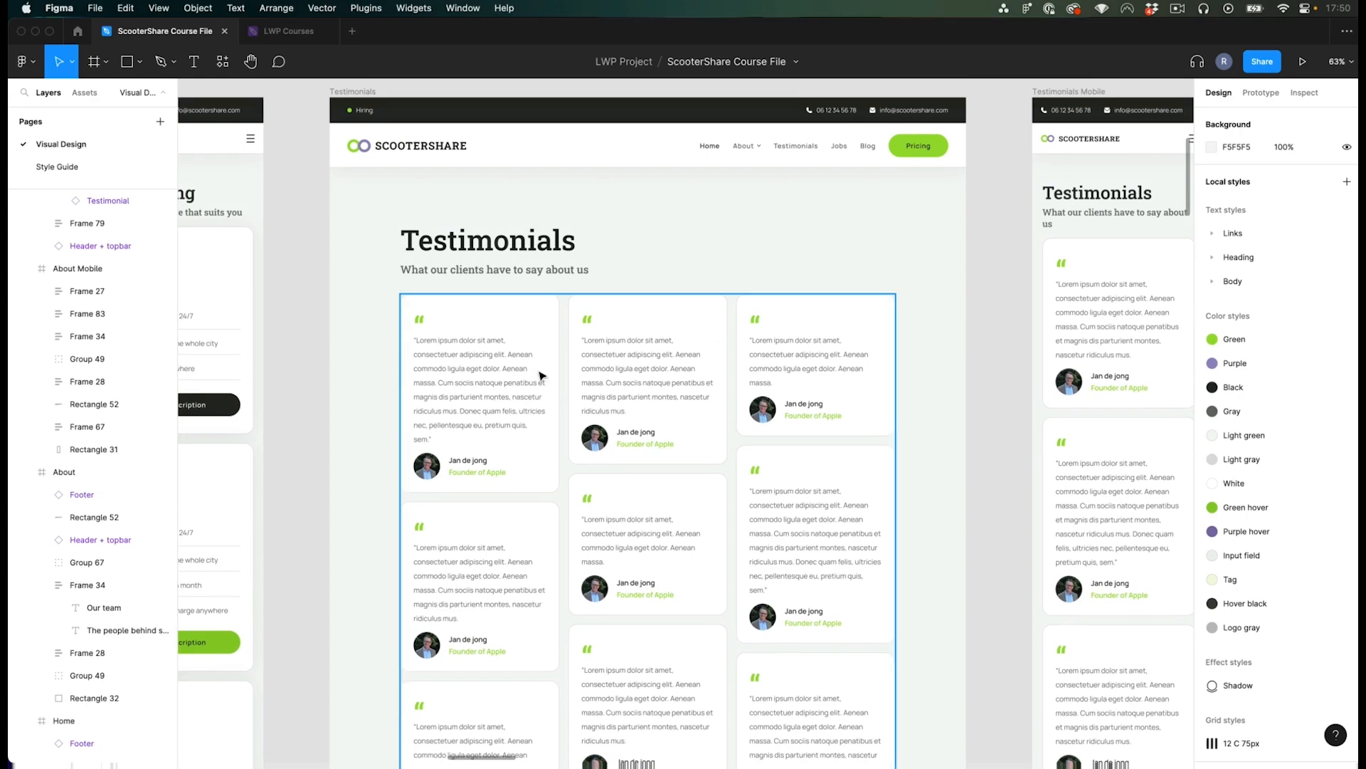
pyautogui.scroll(-5, 526, 399)
pyautogui.hscroll(-5, 515, 433)
pyautogui.scroll(5, 671, 468)
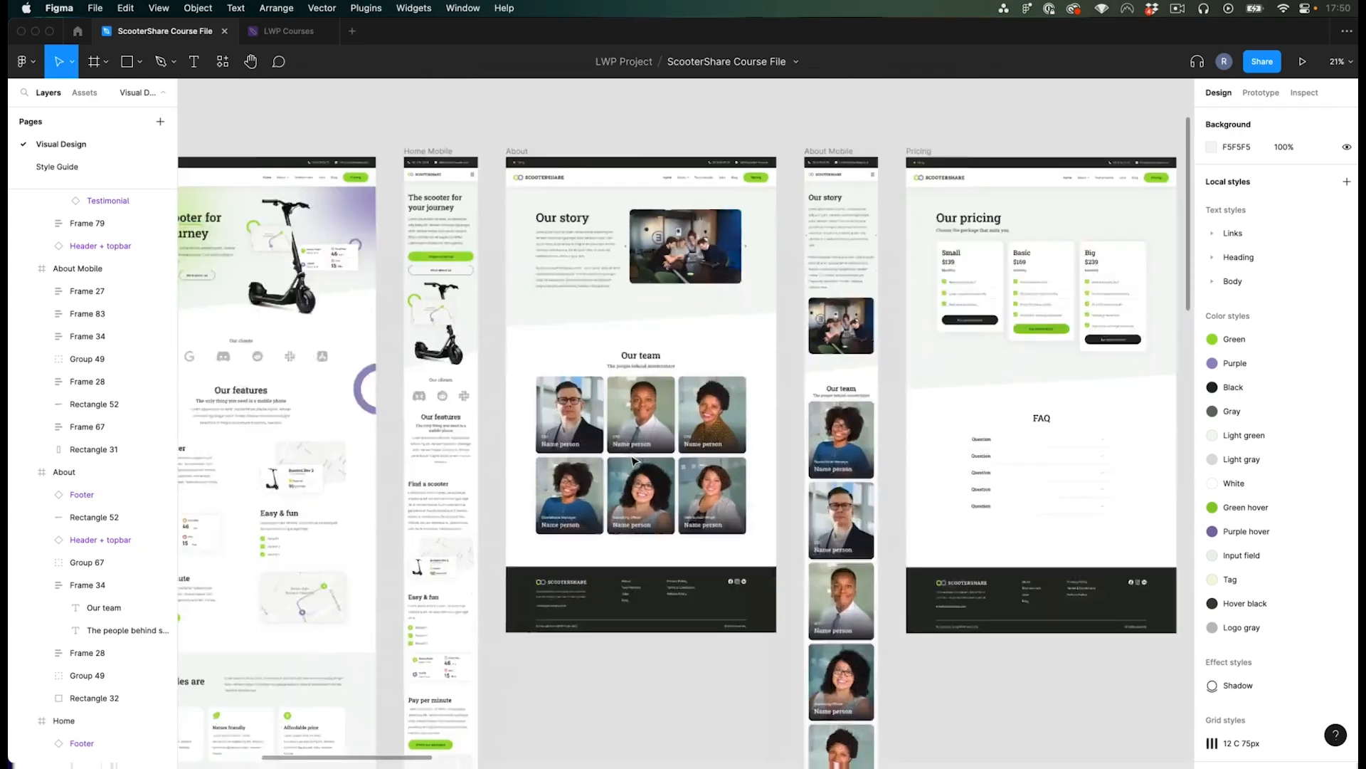
pyautogui.scroll(-1, 618, 420)
pyautogui.scroll(2, 461, 427)
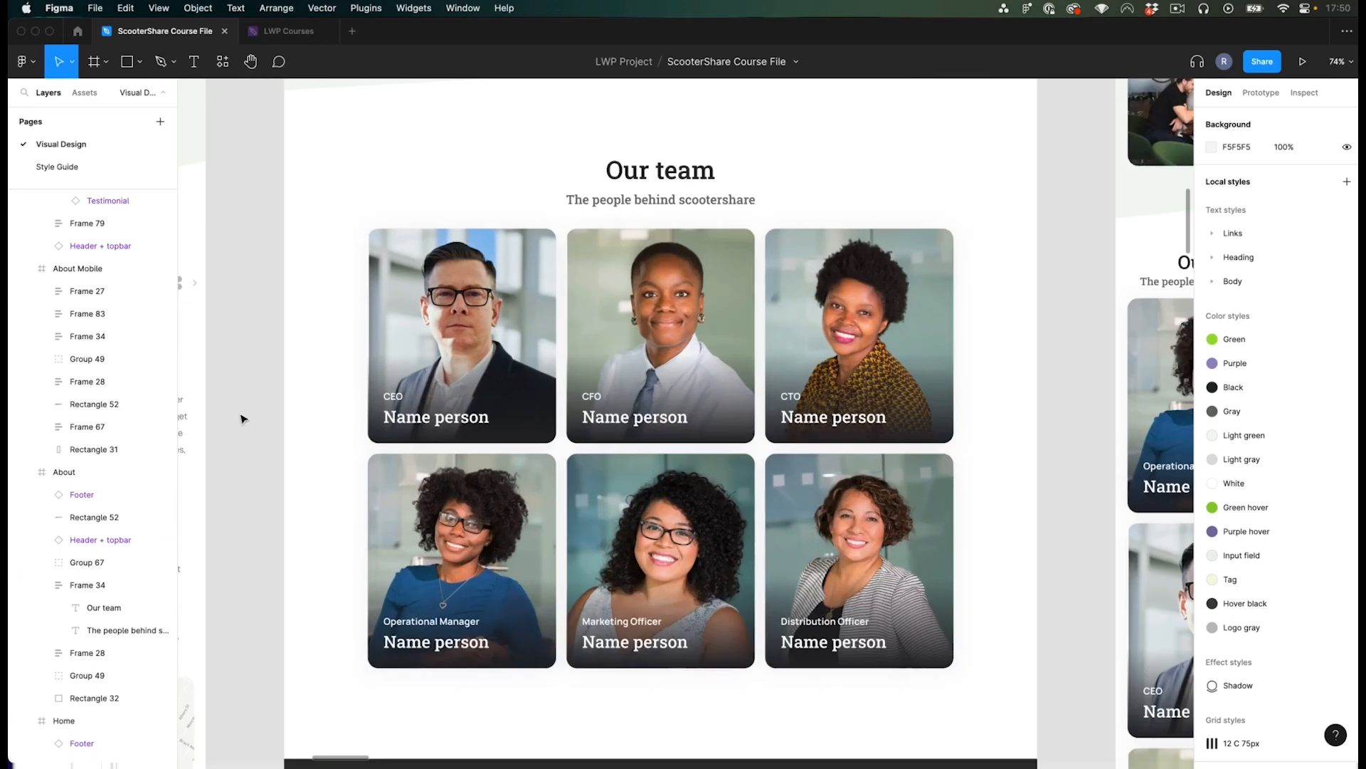
pyautogui.scroll(1, 242, 418)
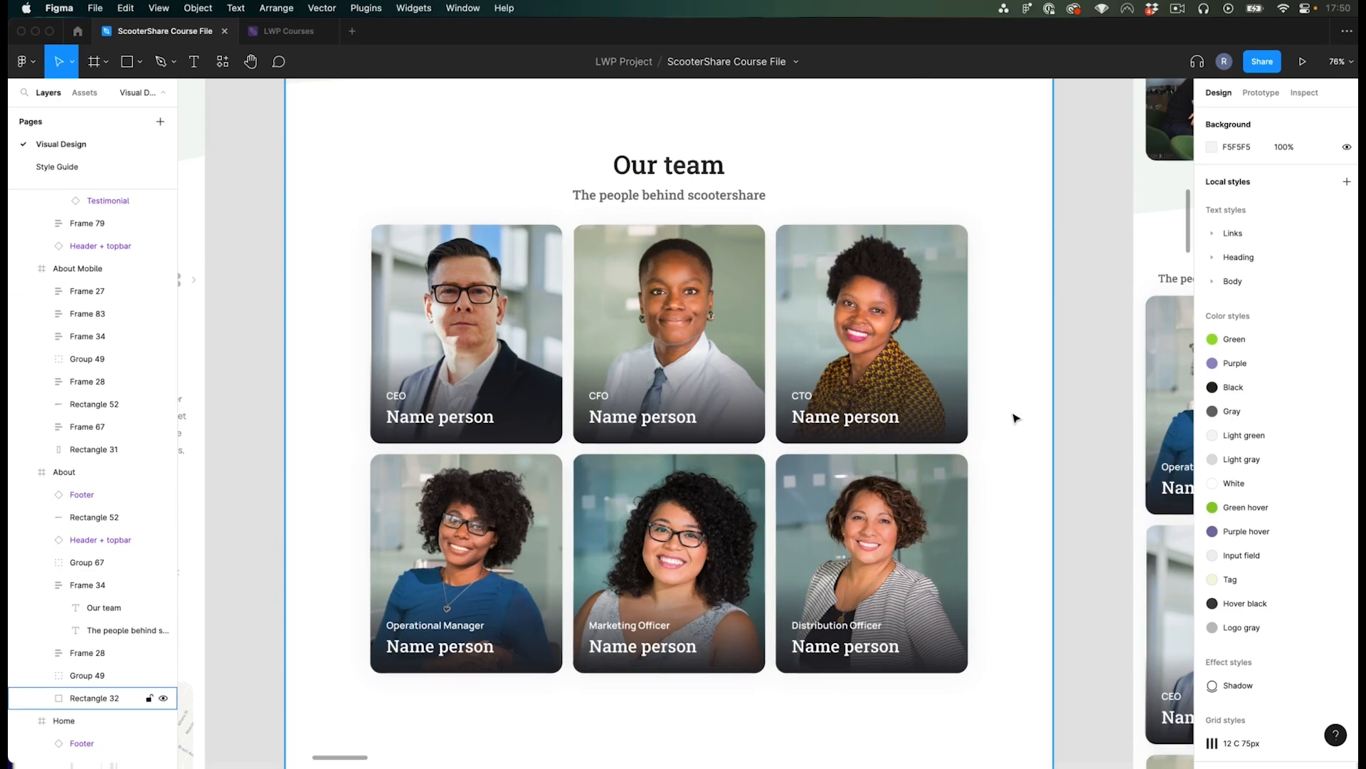
pyautogui.scroll(1, 388, 453)
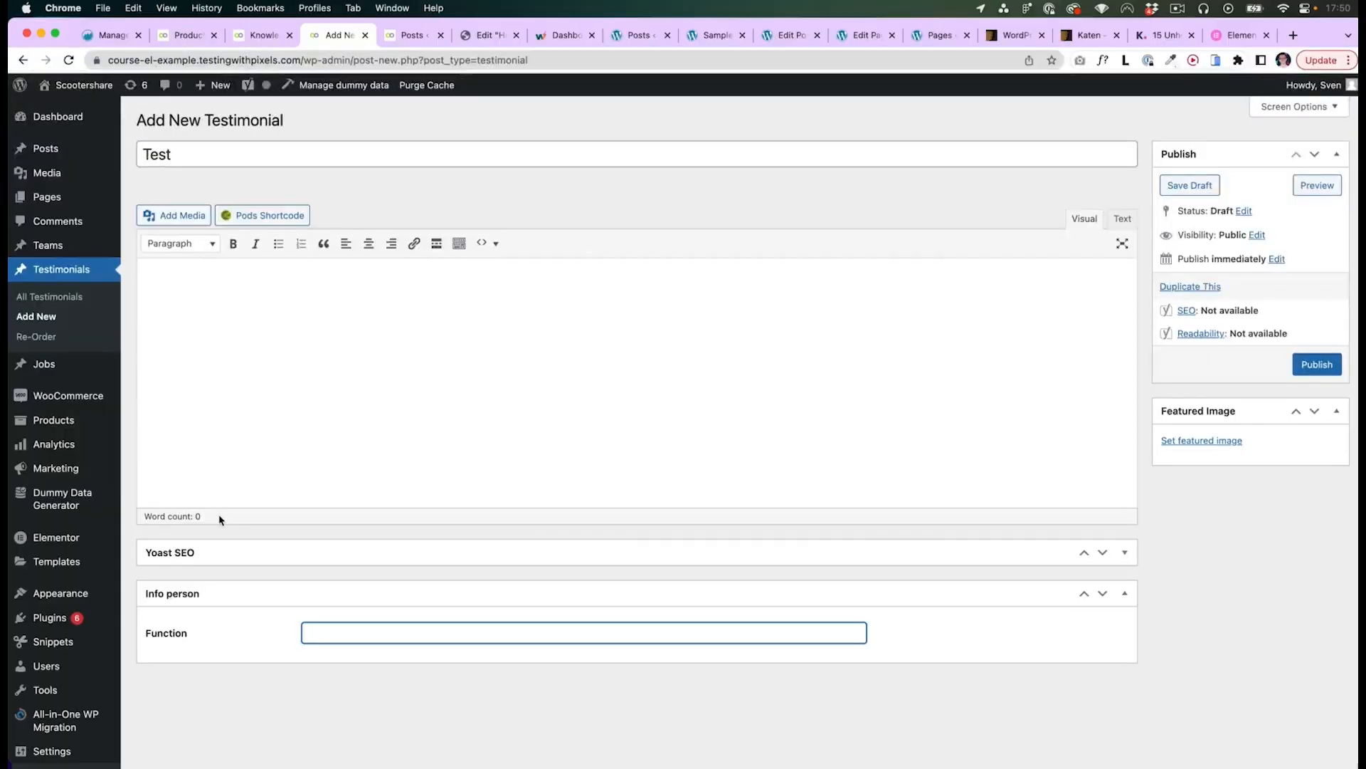
# - Open the Teams post list in the WordPress admin
pyautogui.moveTo(59, 676)
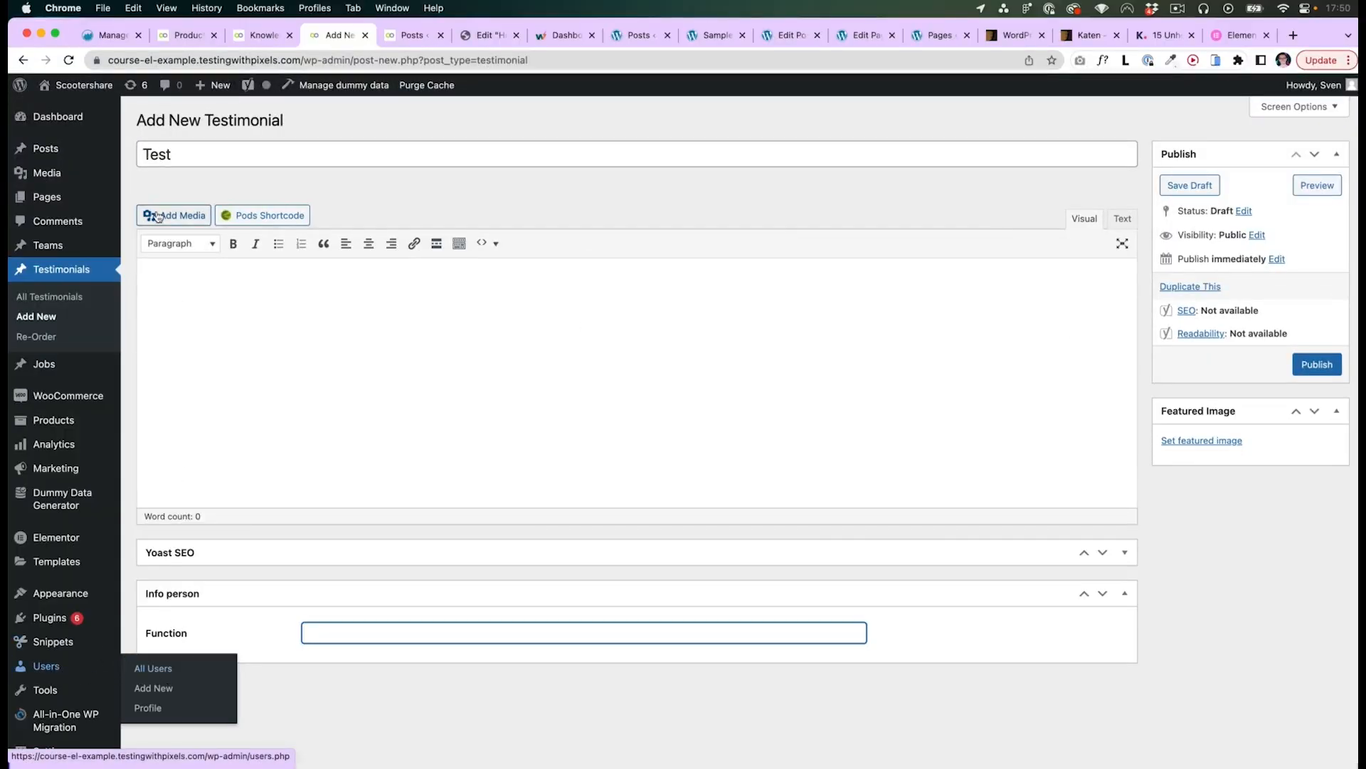
pyautogui.click(45, 244)
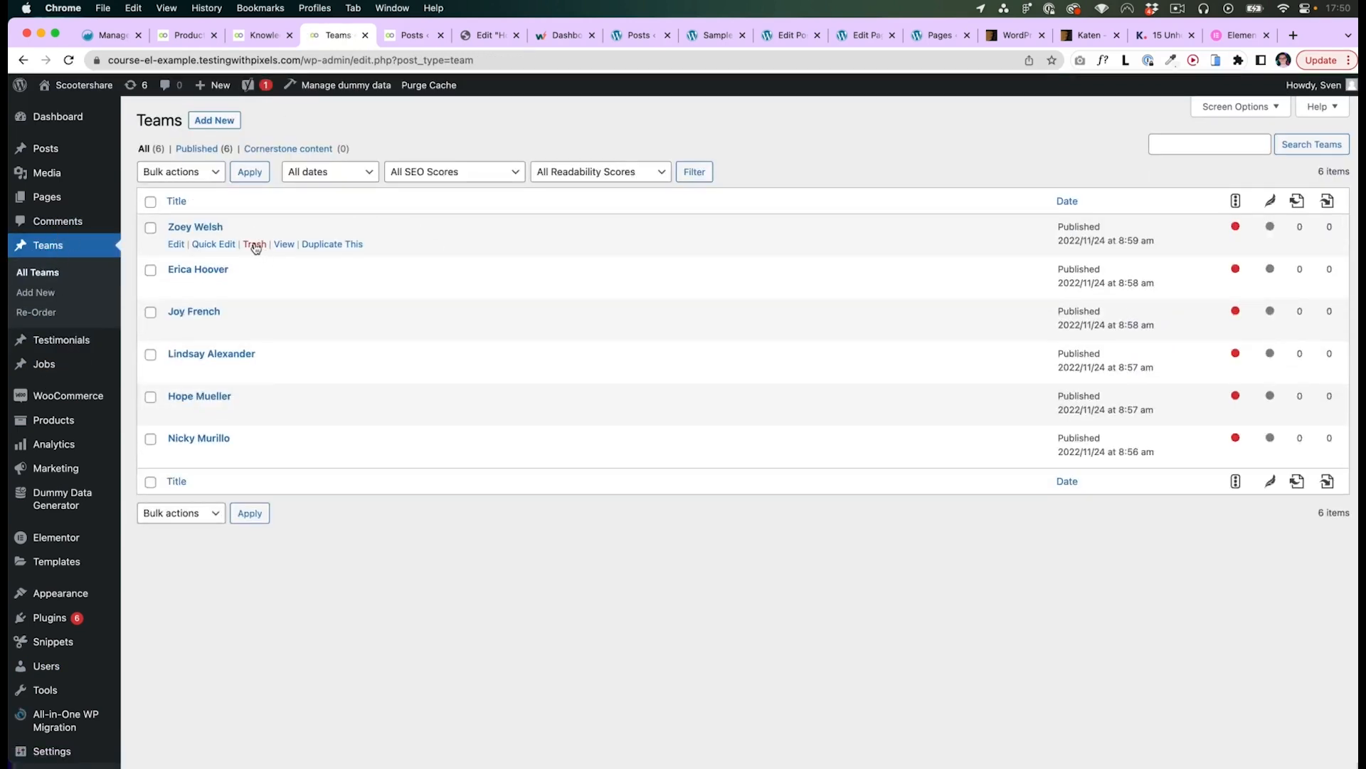
# - Examine the Our team and Jobs Archive designs in the Figma wireframes
pyautogui.click(214, 120)
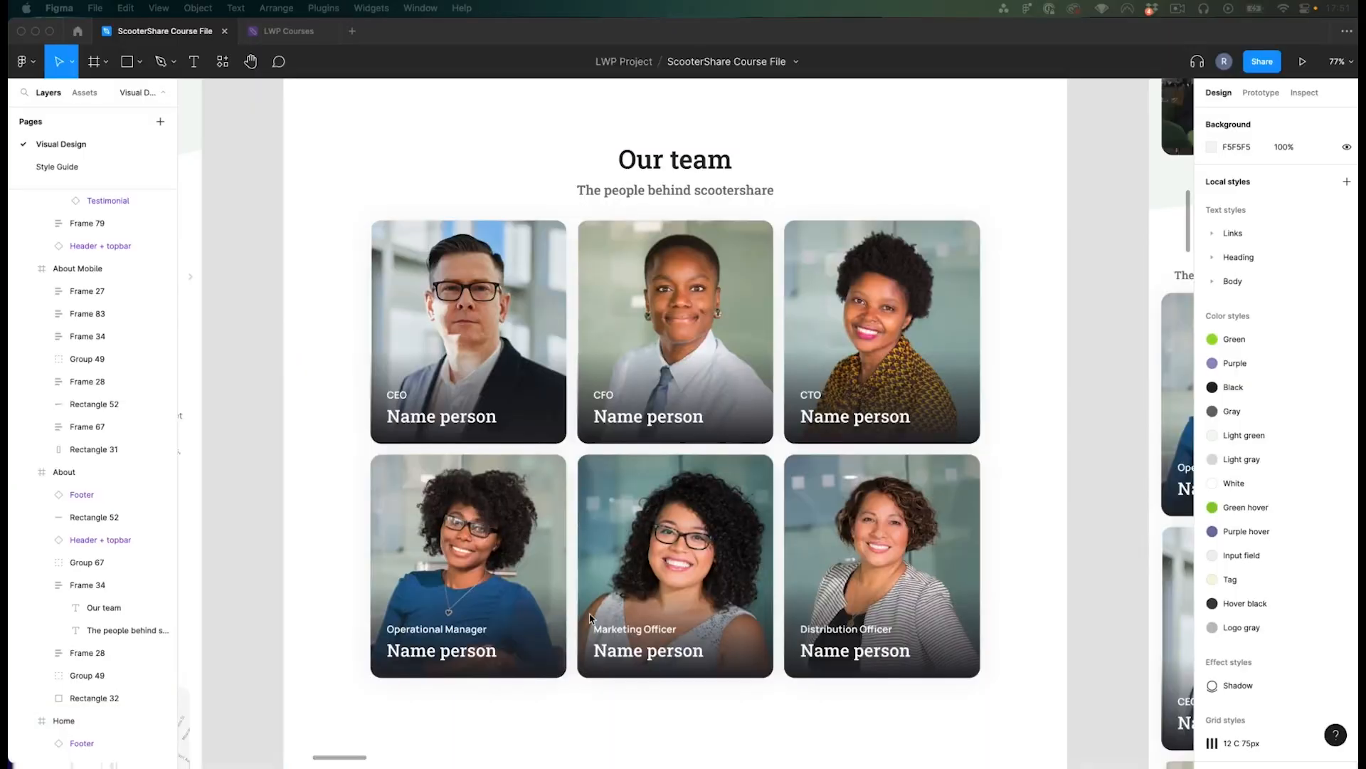
pyautogui.scroll(-5, 733, 584)
pyautogui.scroll(2, 733, 584)
pyautogui.scroll(-10, 736, 587)
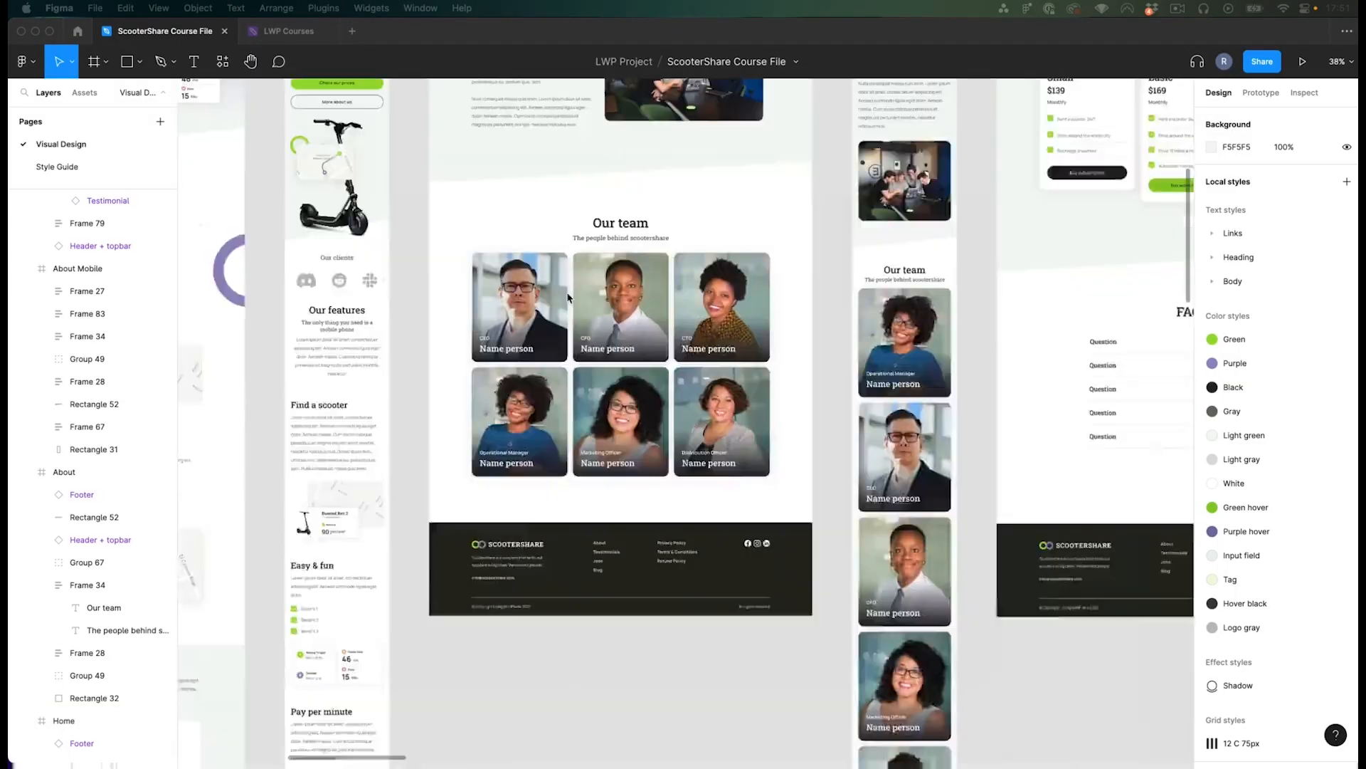
pyautogui.moveTo(674, 509); pyautogui.dragTo(168, 531)
pyautogui.hscroll(15, 776, 412)
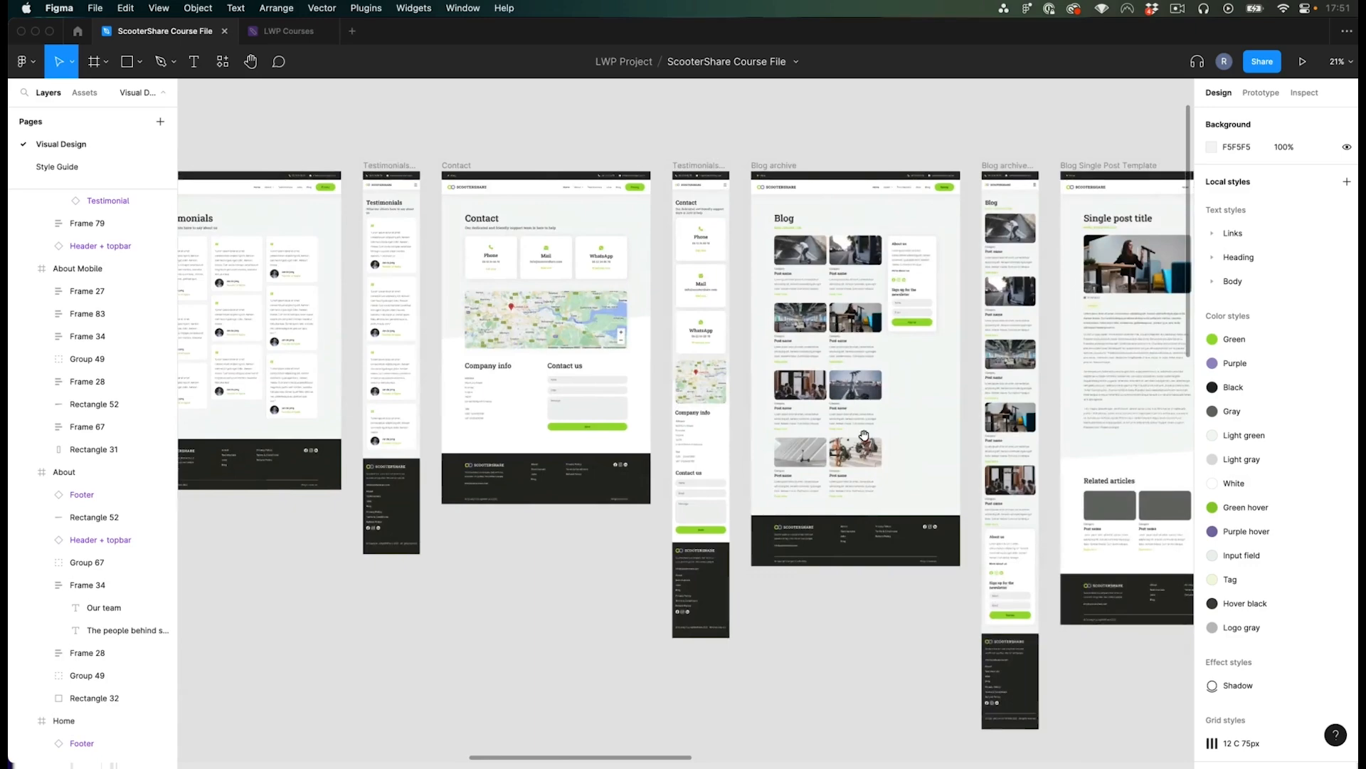
pyautogui.scroll(5, 712, 341)
pyautogui.scroll(2, 610, 244)
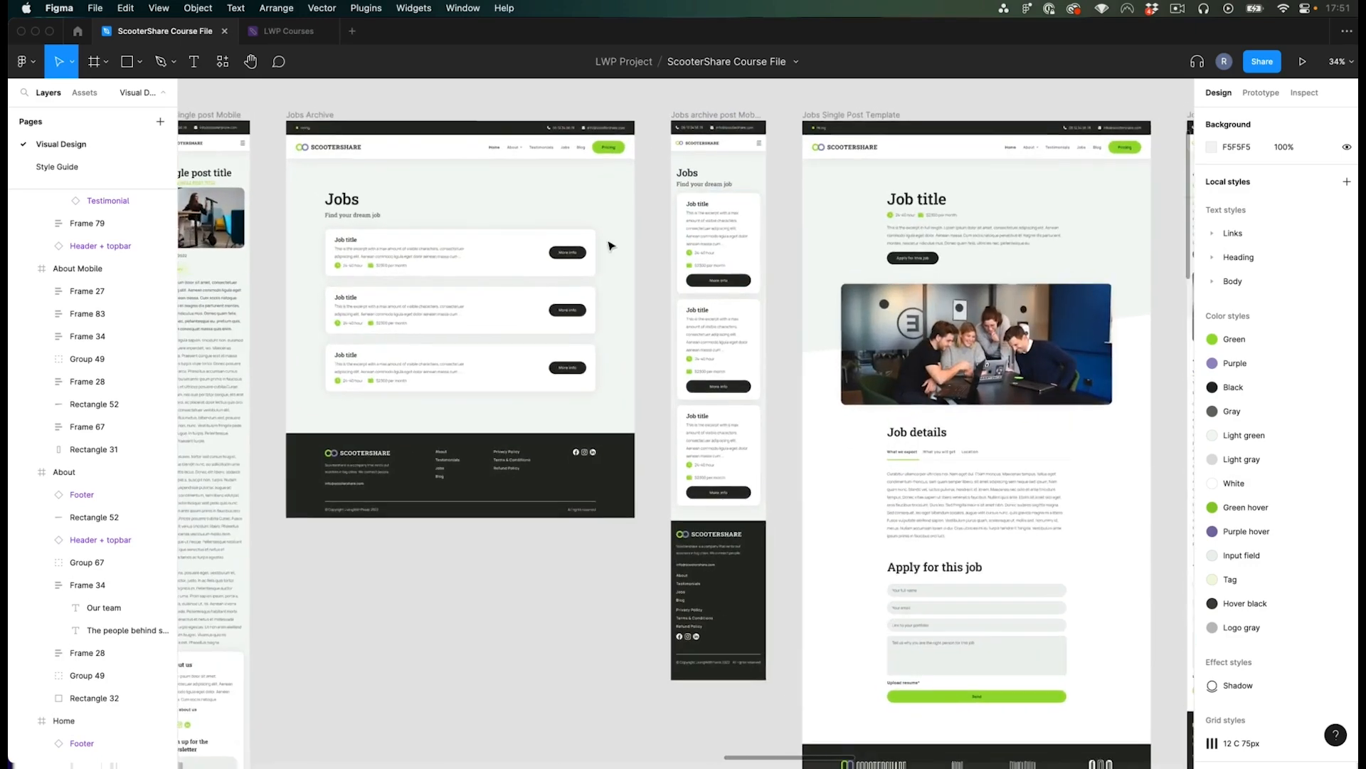
pyautogui.hscroll(1, 662, 220)
pyautogui.hscroll(2, 624, 206)
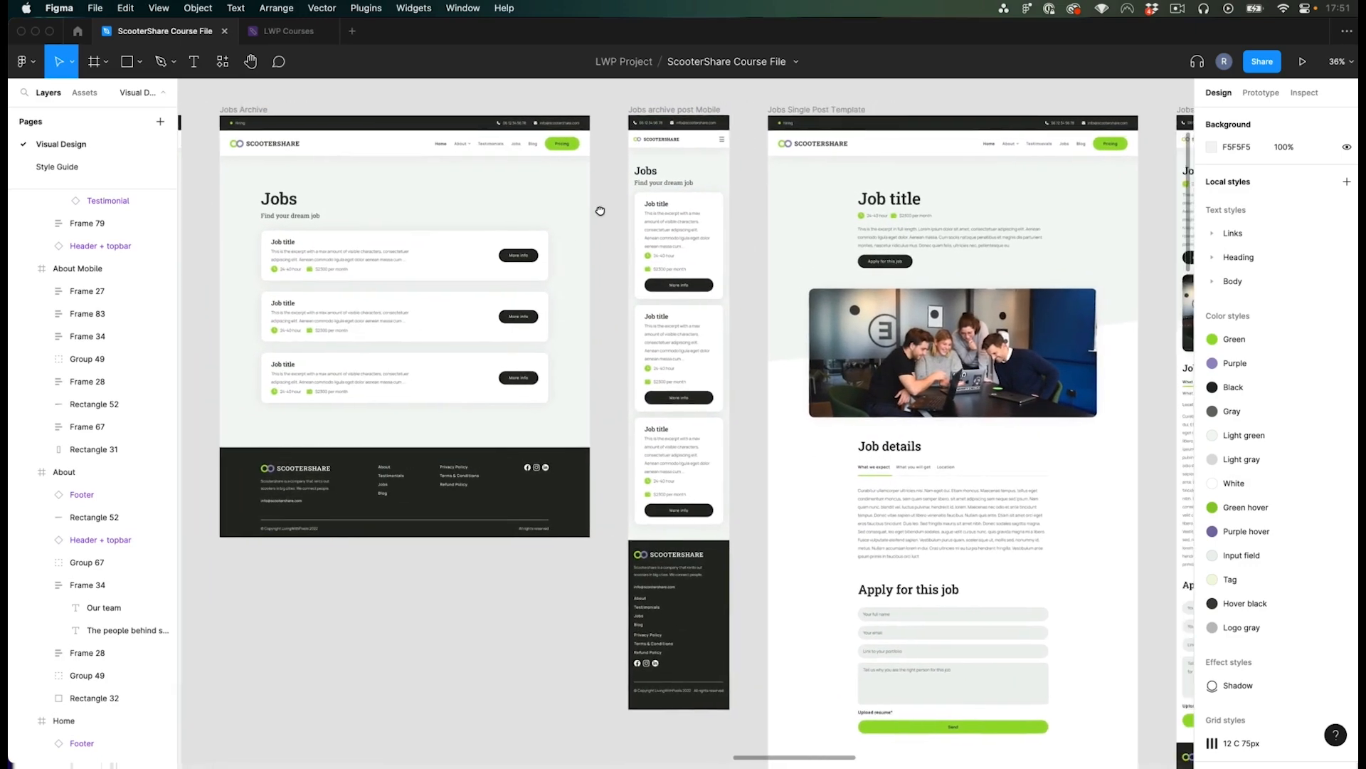
pyautogui.scroll(2, 837, 202)
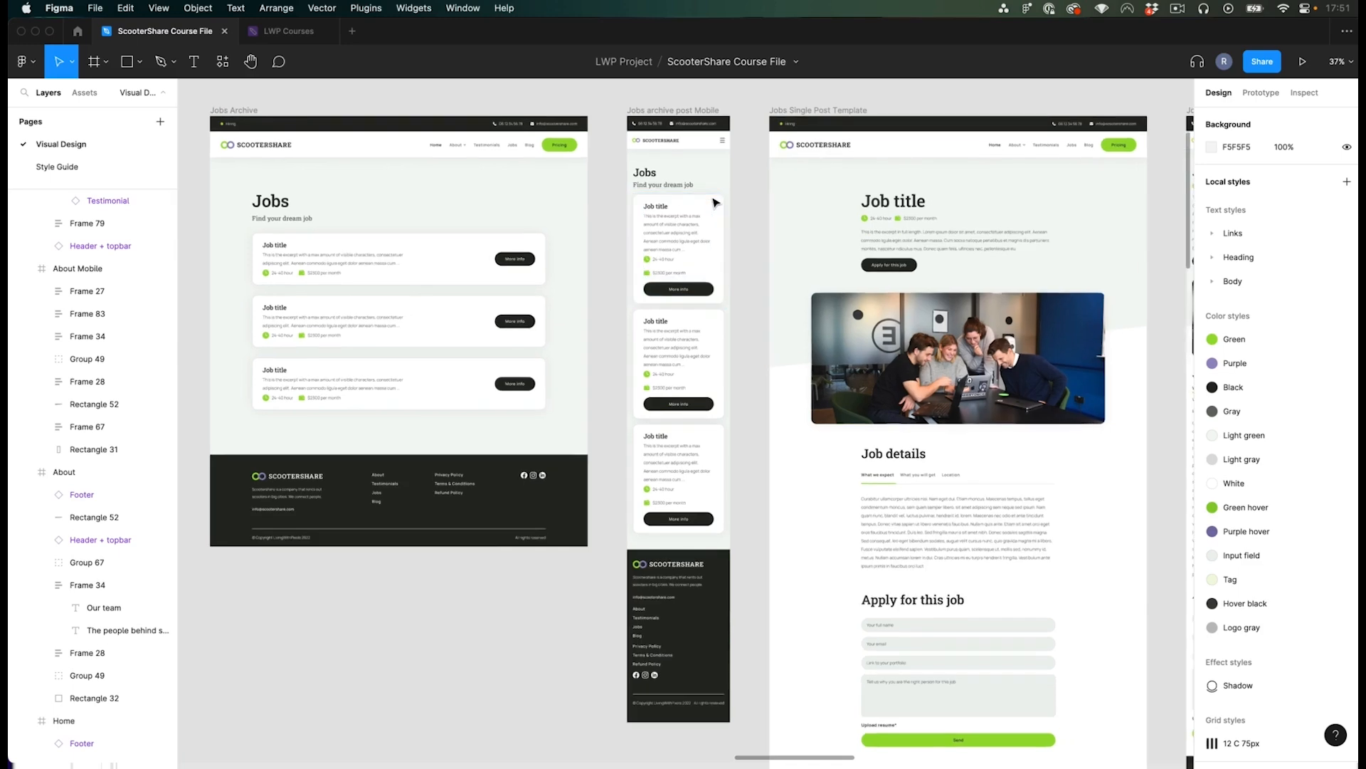
pyautogui.scroll(8, 183, 181)
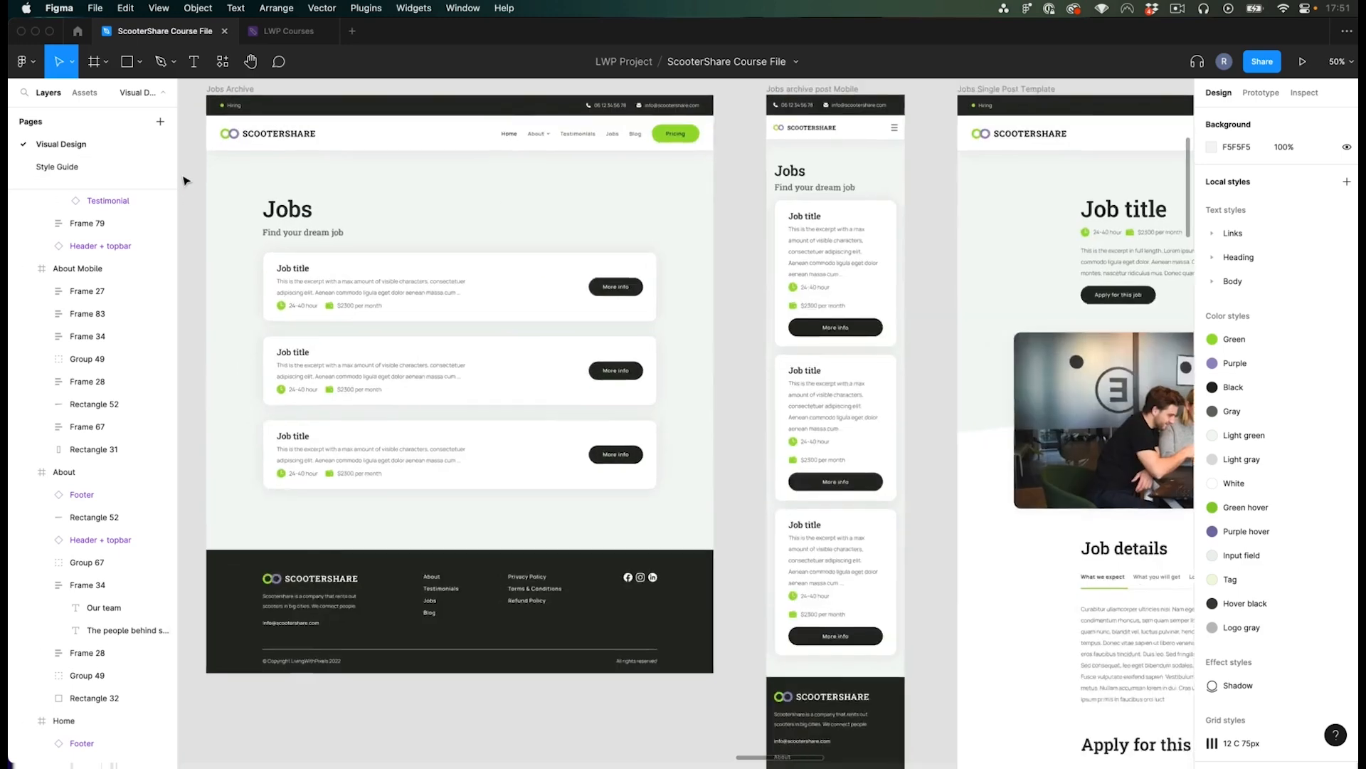
pyautogui.scroll(1, 249, 211)
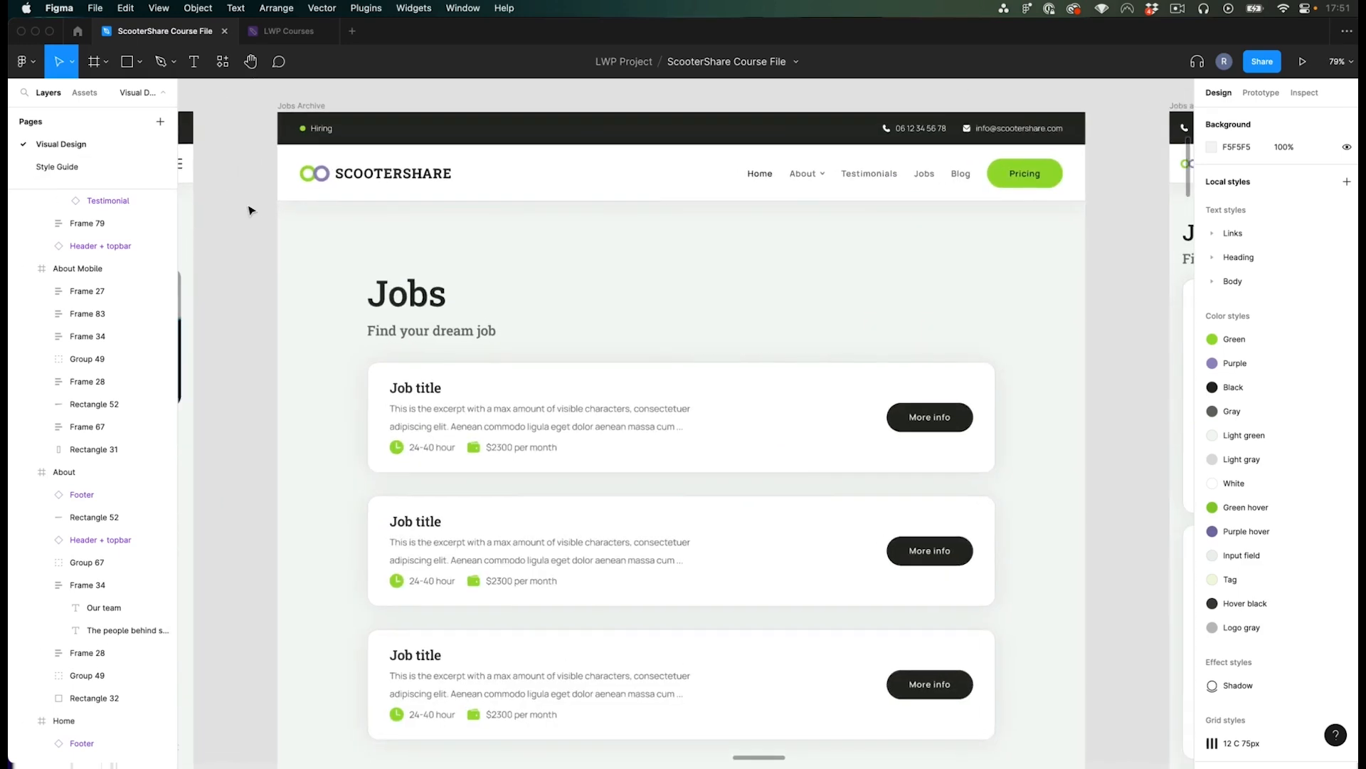
pyautogui.moveTo(250, 210); pyautogui.dragTo(244, 196)
pyautogui.scroll(-2, 380, 556)
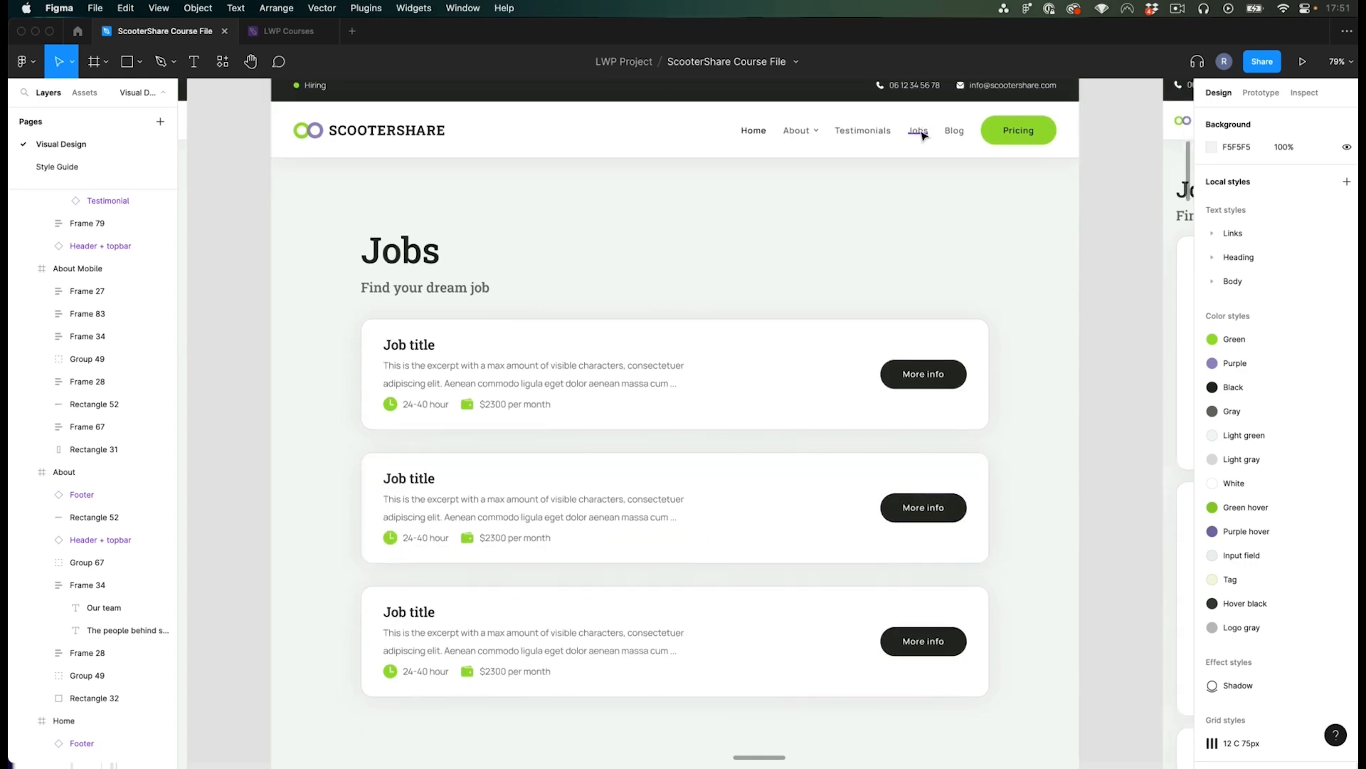
pyautogui.scroll(-5, 624, 327)
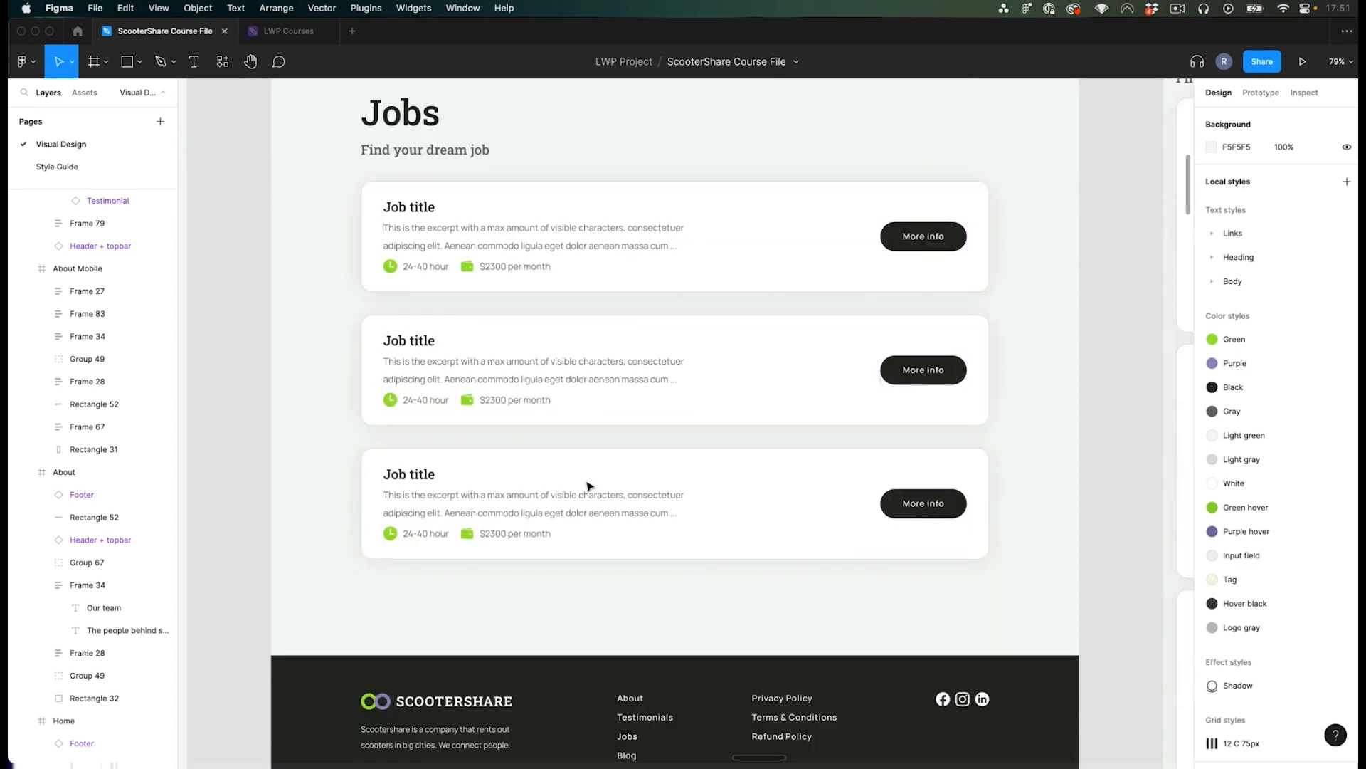
pyautogui.scroll(2, 621, 444)
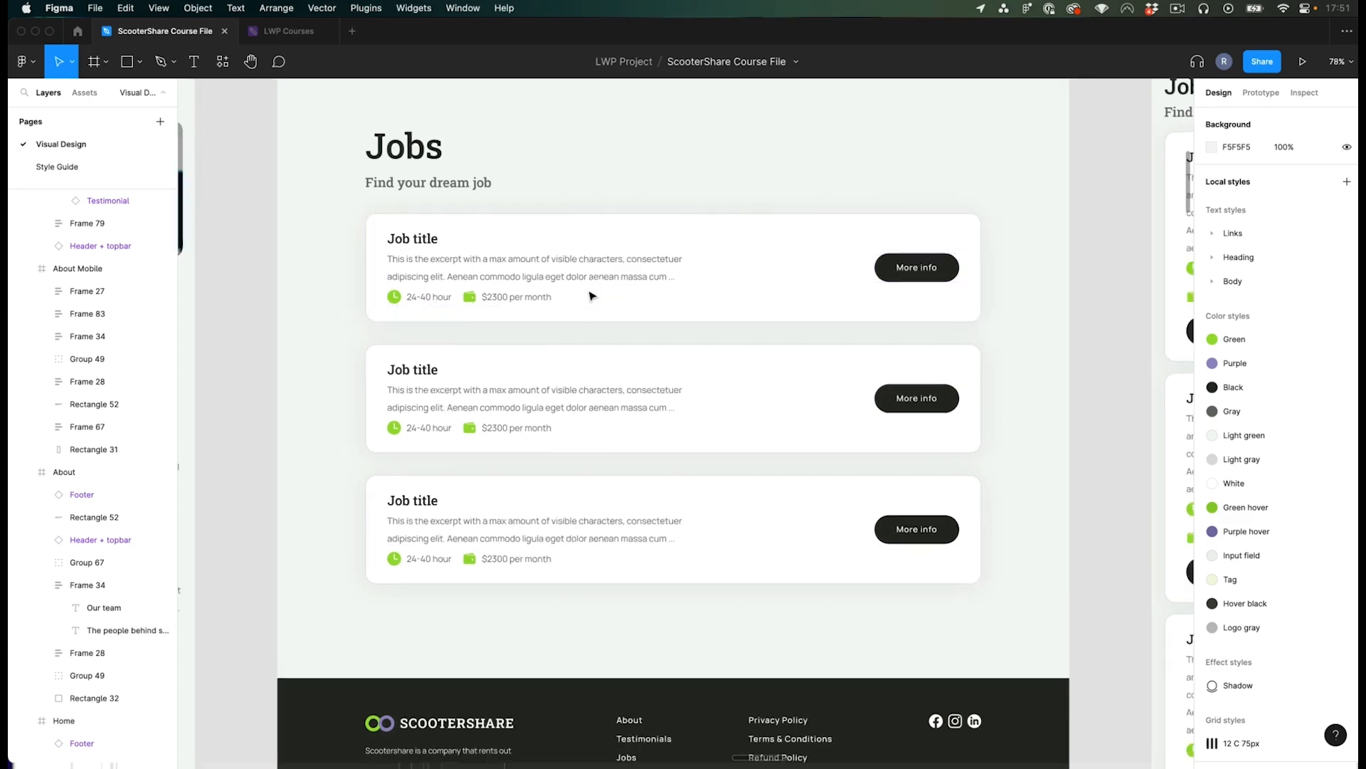
# - Inspect the job card component on the Jobs Archive frame
pyautogui.scroll(2, 650, 271)
pyautogui.hscroll(2, 651, 272)
pyautogui.click(658, 269)
pyautogui.scroll(-3, 683, 313)
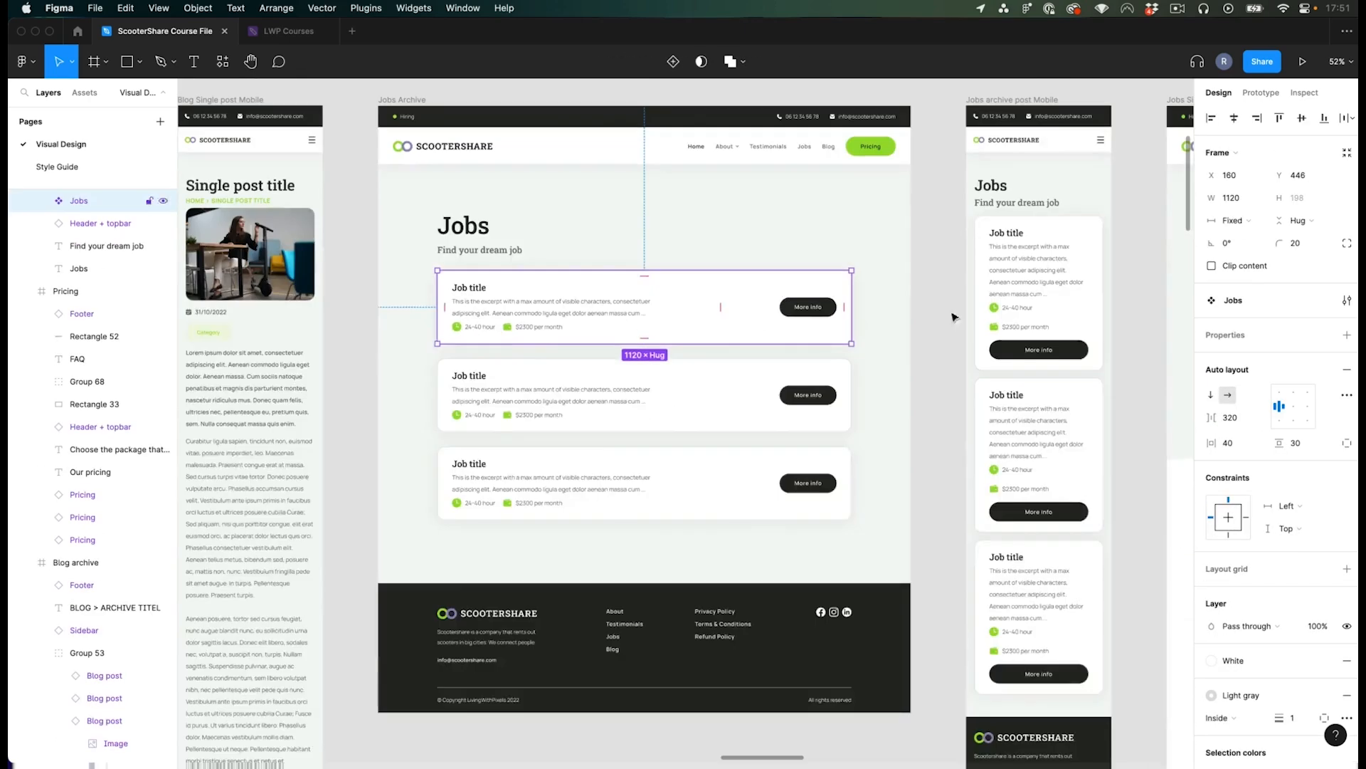
pyautogui.scroll(3, 683, 298)
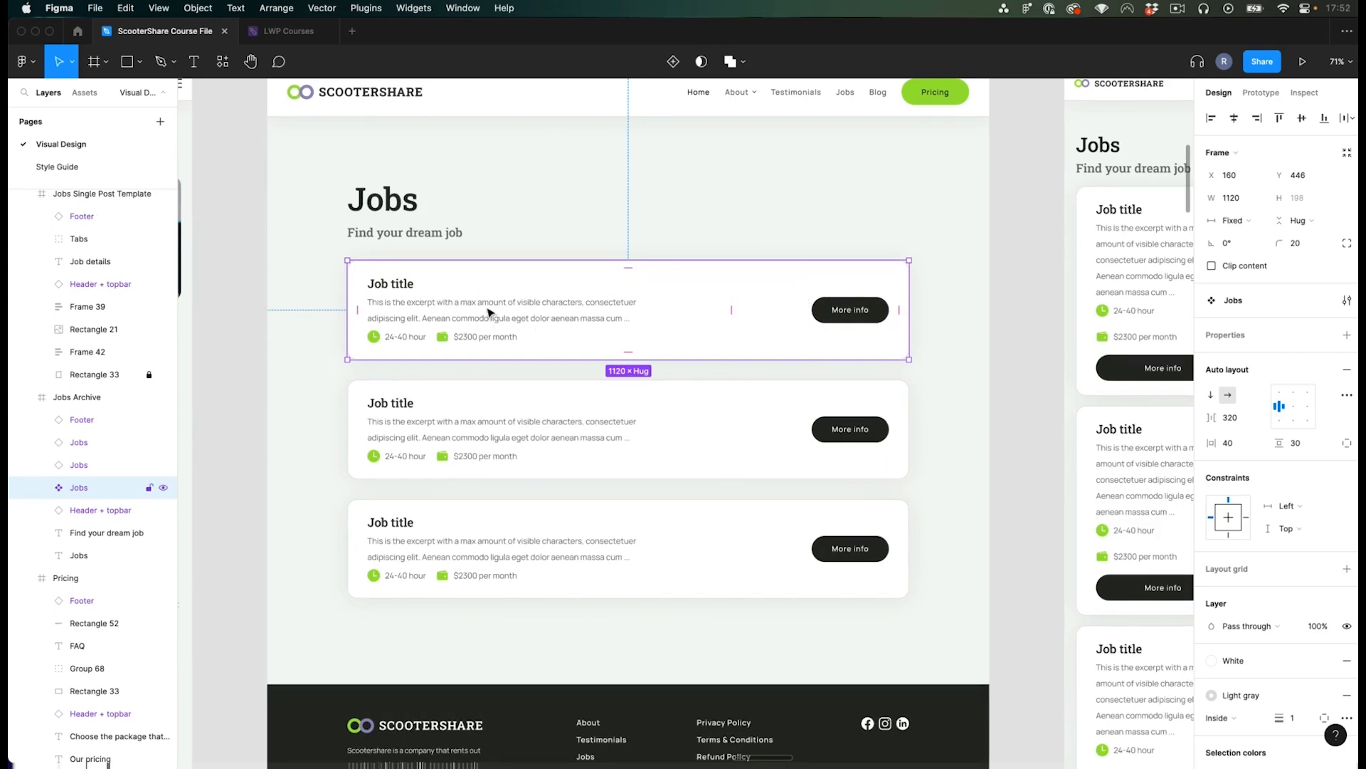
pyautogui.scroll(-4, 502, 312)
pyautogui.click(862, 340)
pyautogui.moveTo(861, 324); pyautogui.dragTo(718, 304)
pyautogui.scroll(2, 729, 301)
pyautogui.moveTo(691, 233); pyautogui.dragTo(688, 247)
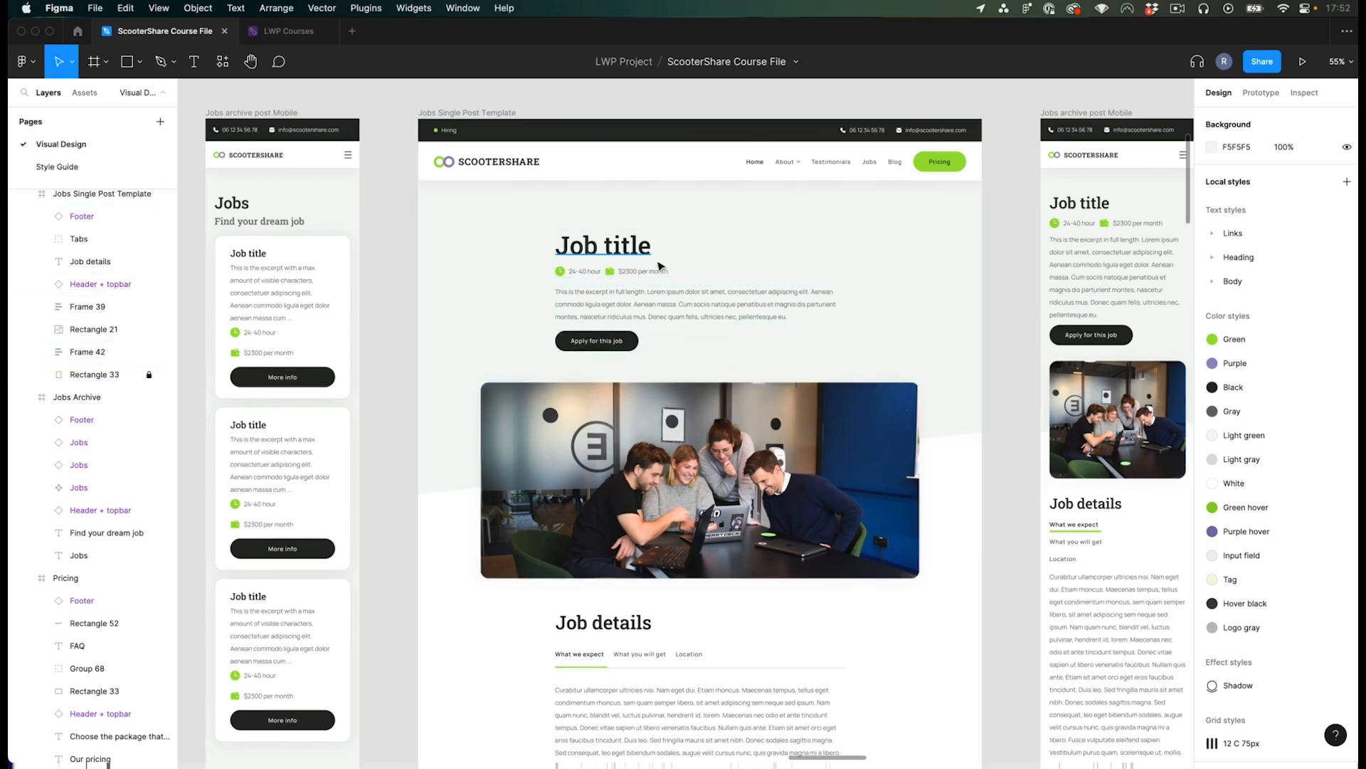
# - Examine the Jobs Single Post Template design, selecting its title, hours and salary texts
pyautogui.click(613, 248)
pyautogui.click(674, 308)
pyautogui.scroll(-3, 760, 636)
pyautogui.scroll(3, 619, 588)
pyautogui.click(1048, 485)
pyautogui.scroll(-5, 1048, 485)
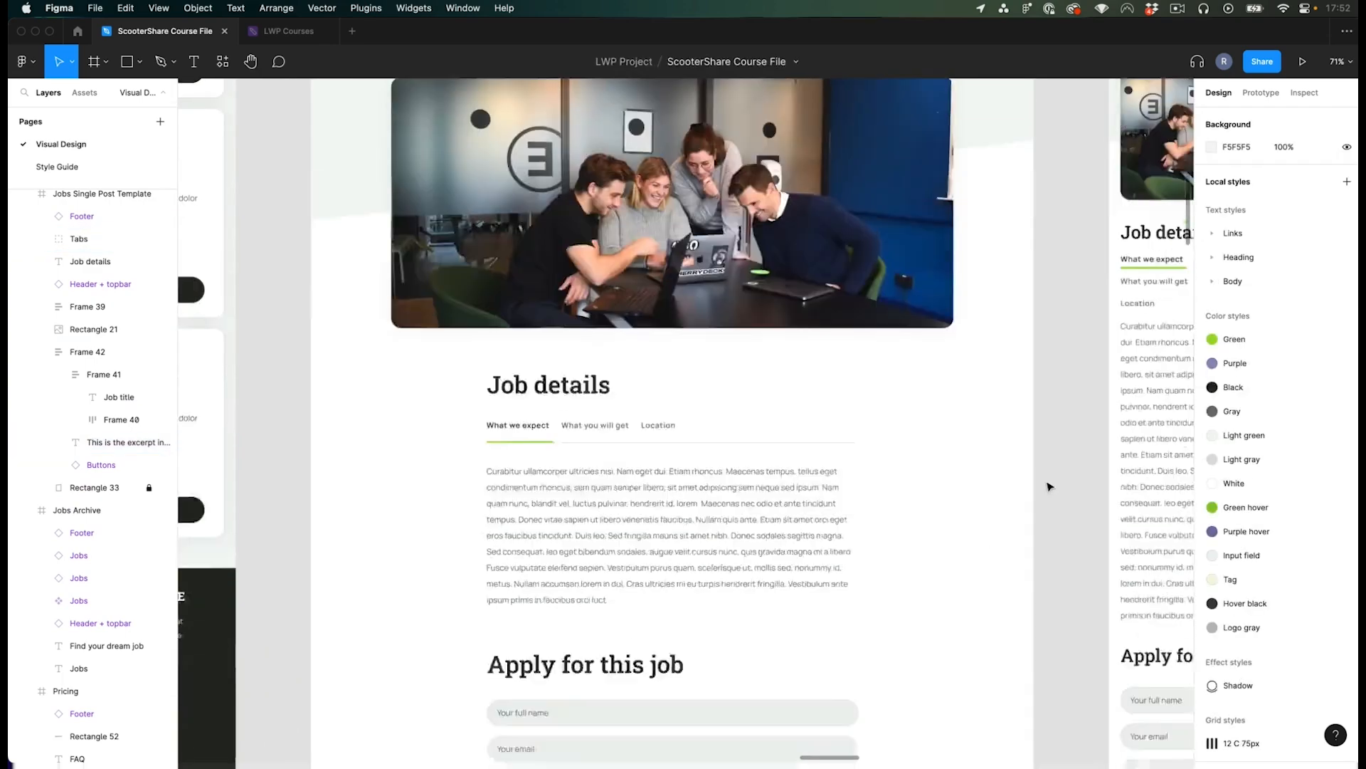
pyautogui.scroll(10, 720, 586)
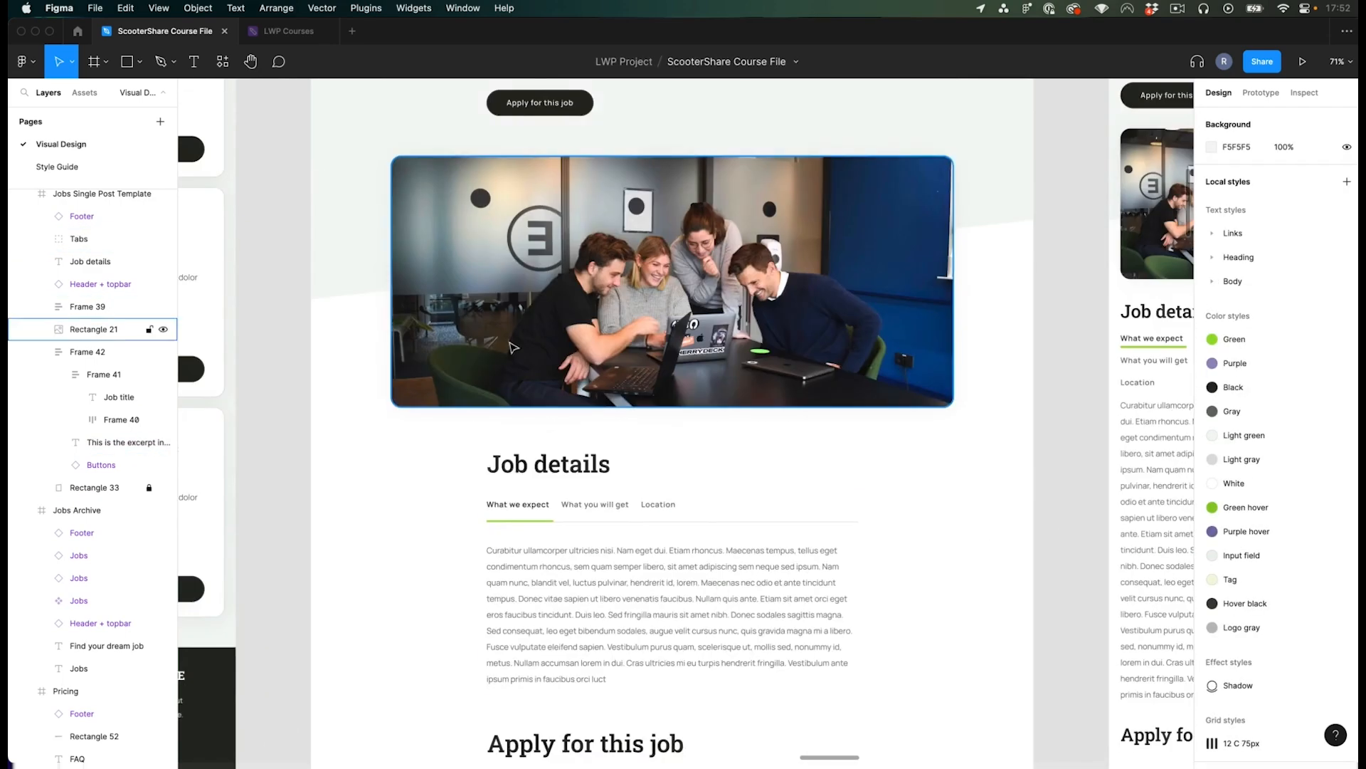
pyautogui.scroll(1, 1039, 469)
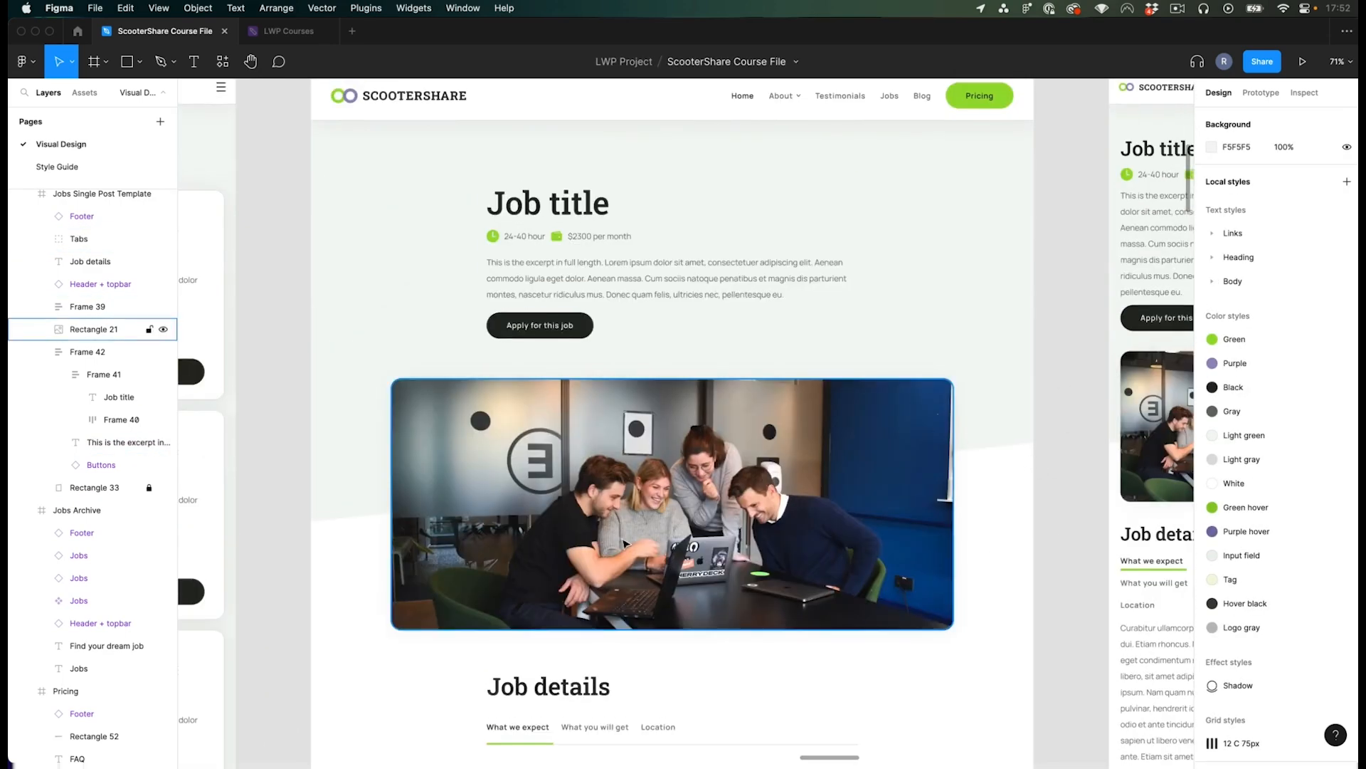
pyautogui.scroll(3, 739, 420)
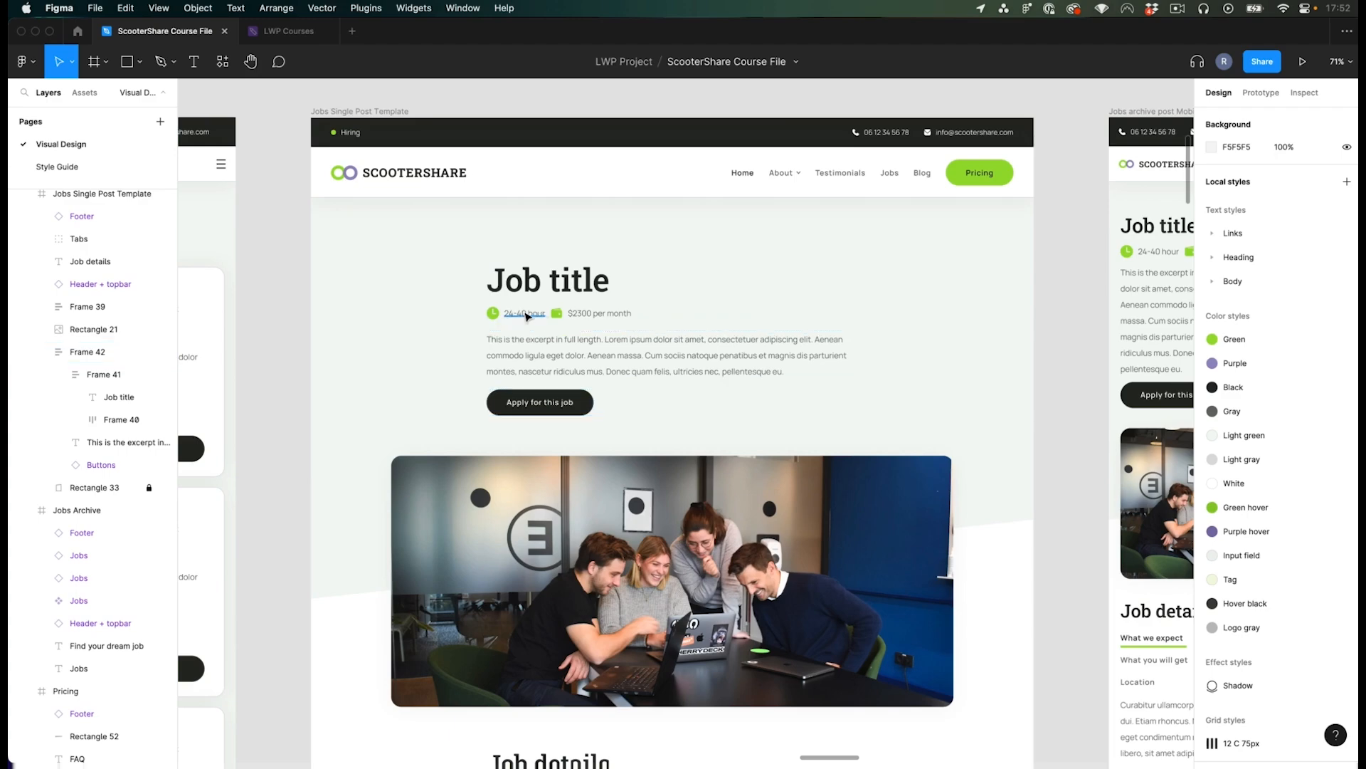
pyautogui.scroll(5, 527, 313)
pyautogui.keyDown('super'); pyautogui.click(516, 316); pyautogui.keyUp('super')
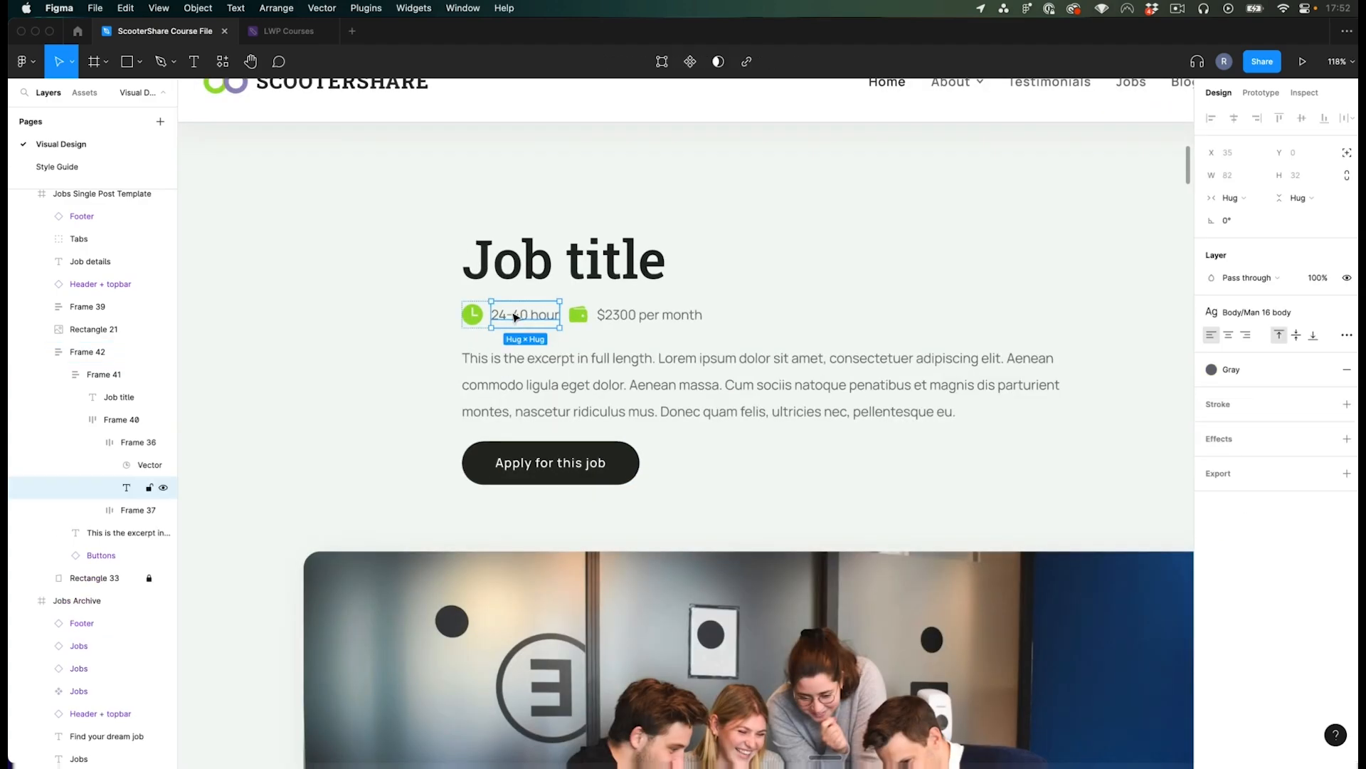
pyautogui.click(650, 315)
pyautogui.scroll(-5, 650, 315)
pyautogui.click(753, 136)
pyautogui.scroll(3, 620, 296)
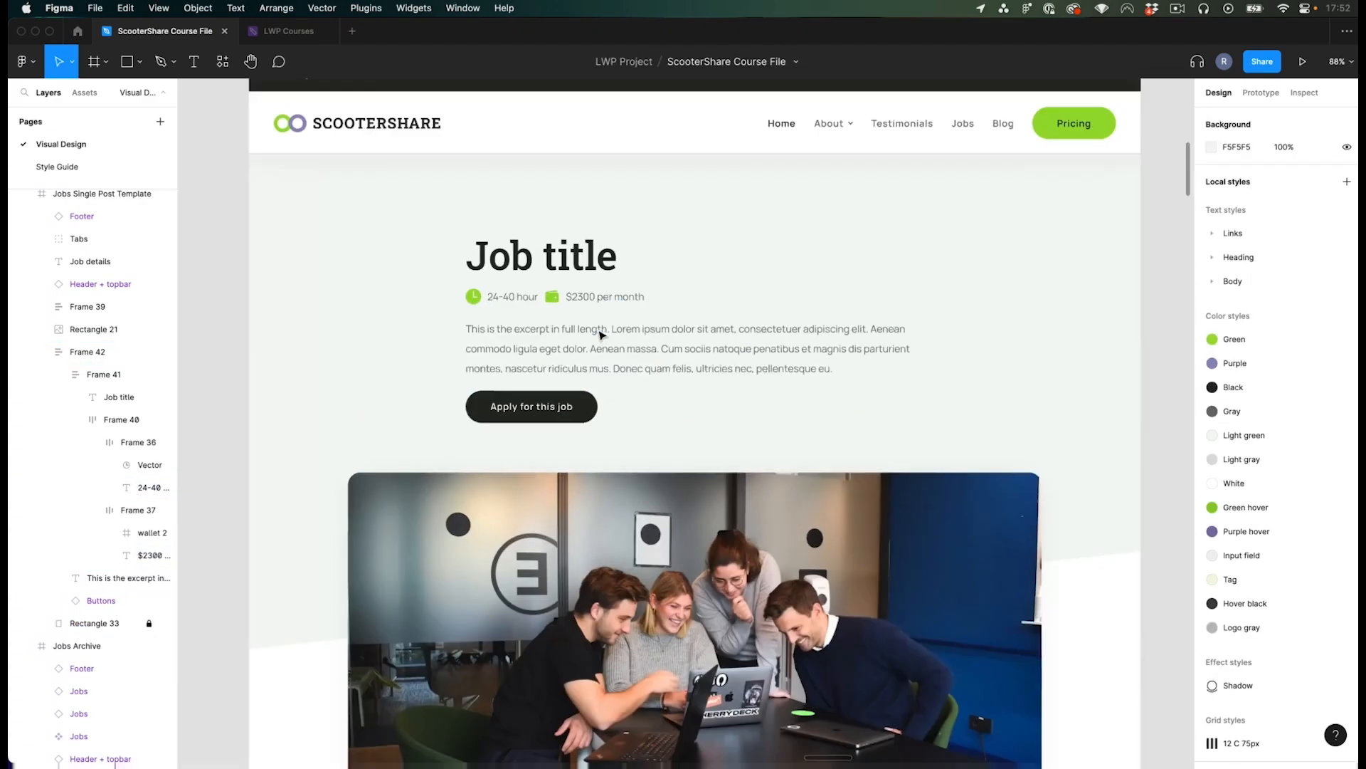
pyautogui.scroll(-2, 586, 311)
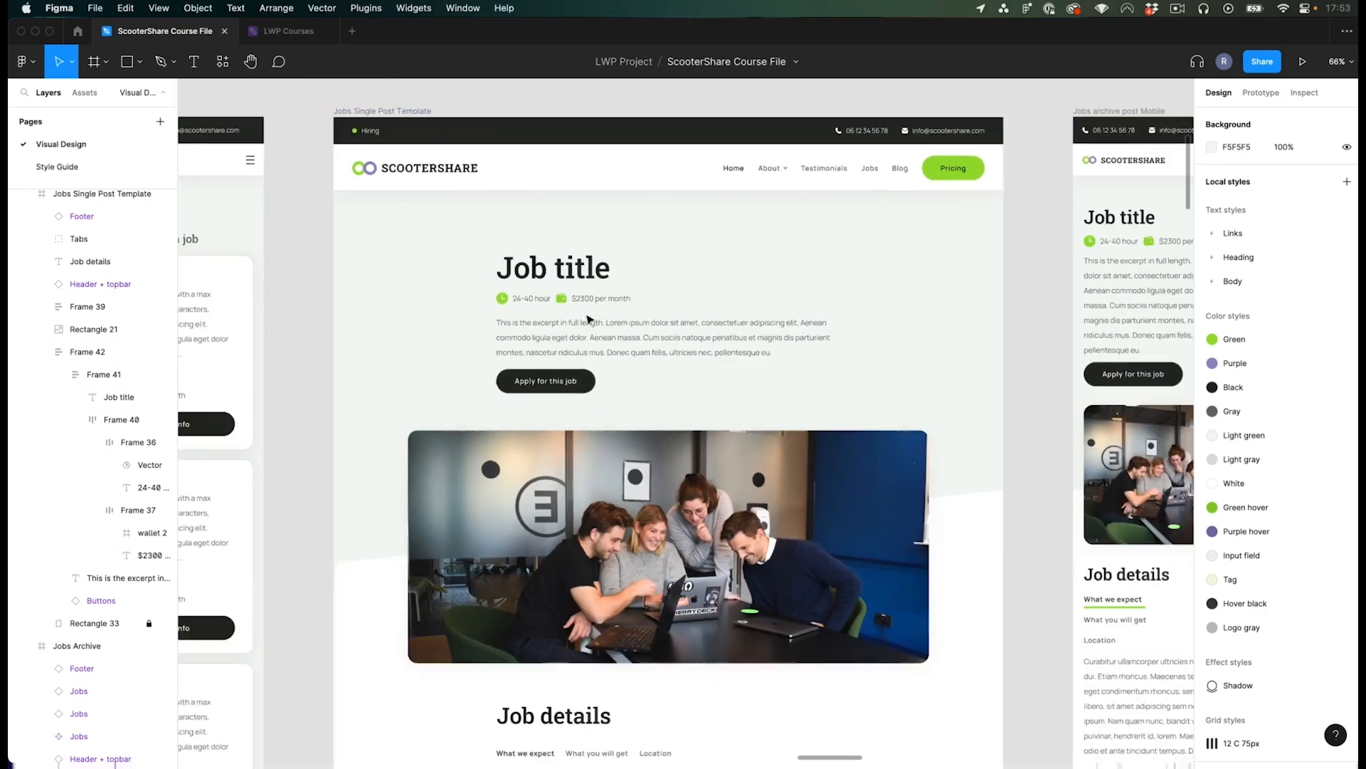
# - Open the first blog post in the WordPress admin and review its title, content and featured image
pyautogui.press('super+Tab')
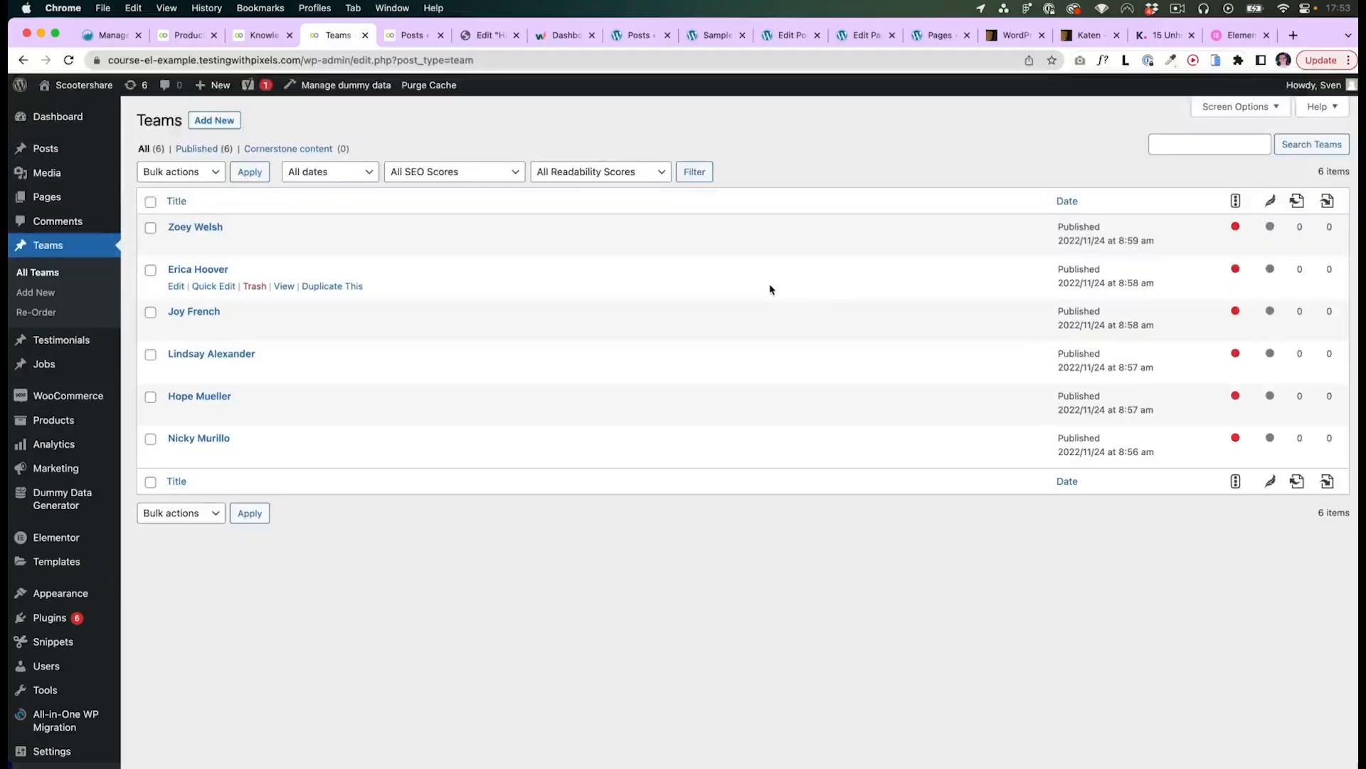
pyautogui.click(49, 150)
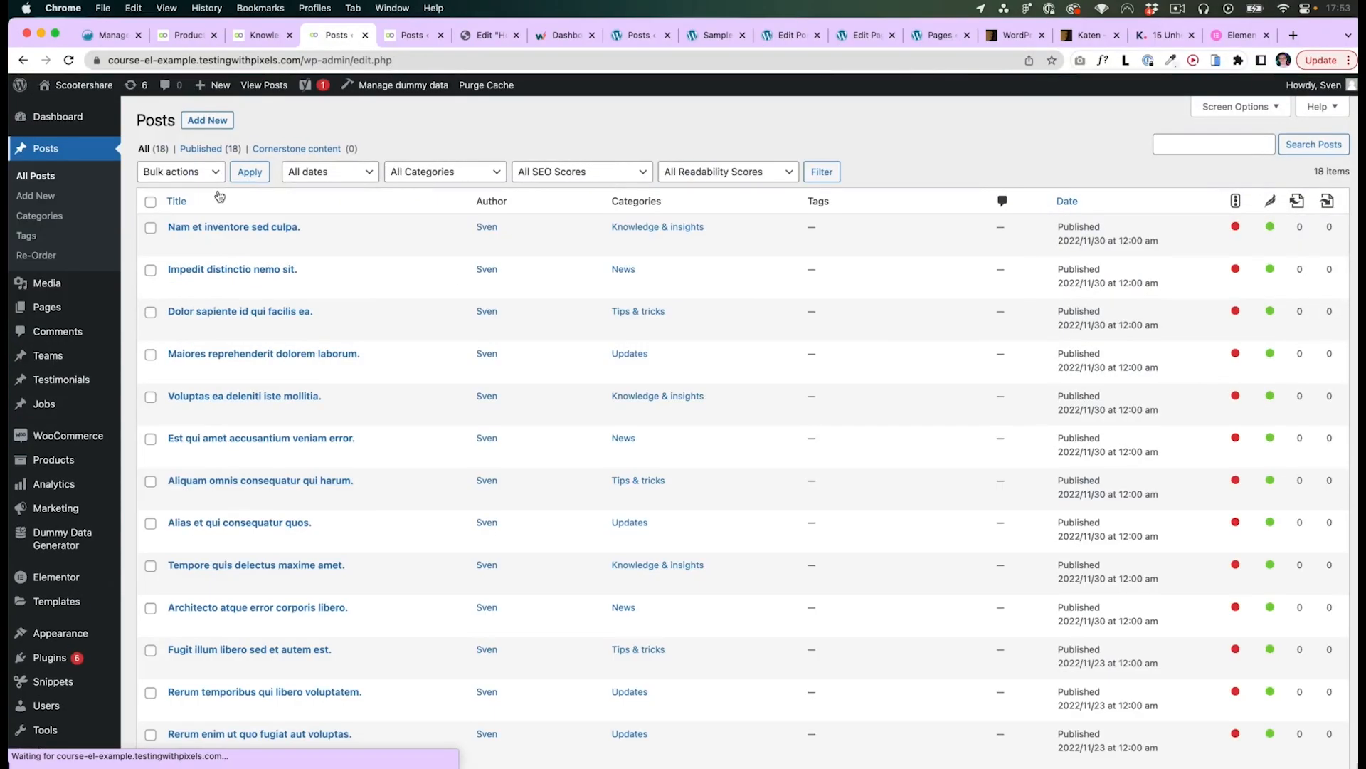
pyautogui.click(247, 228)
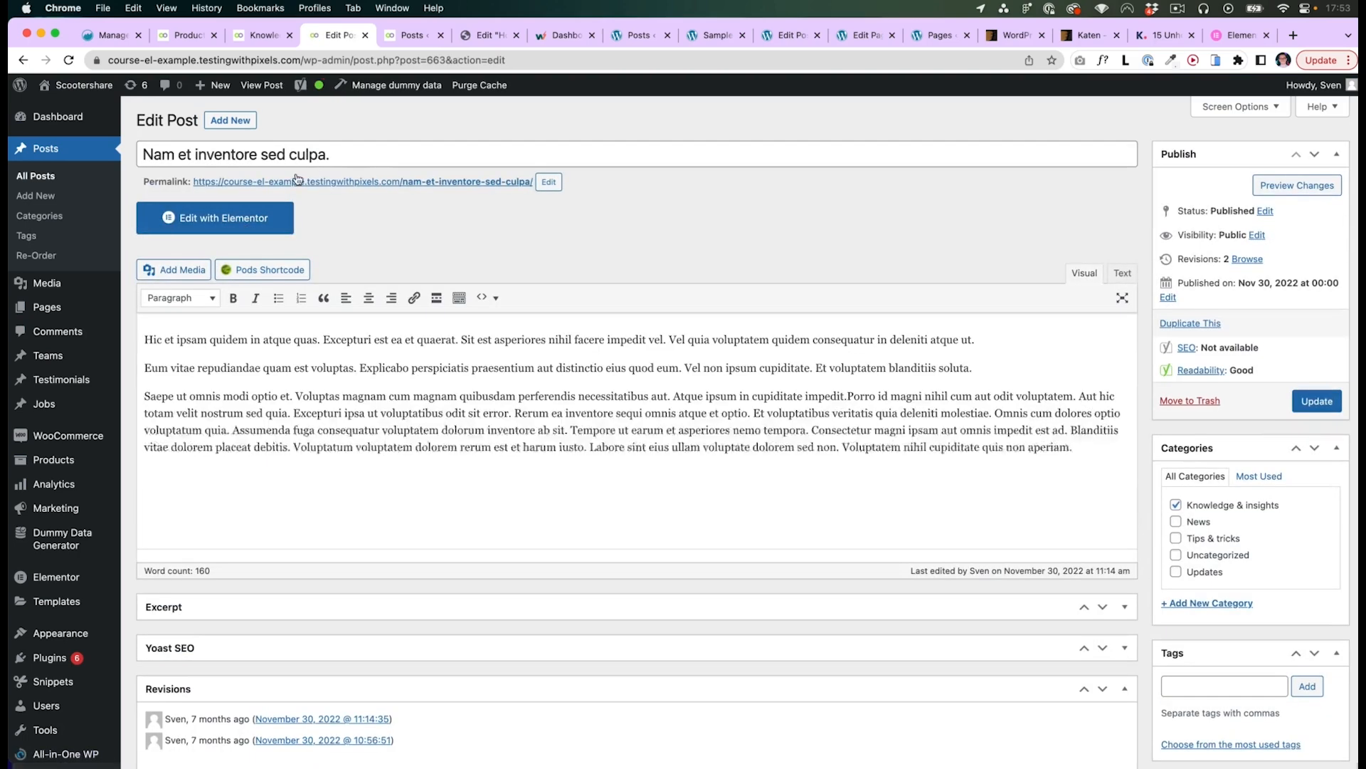
pyautogui.moveTo(344, 149); pyautogui.dragTo(139, 153)
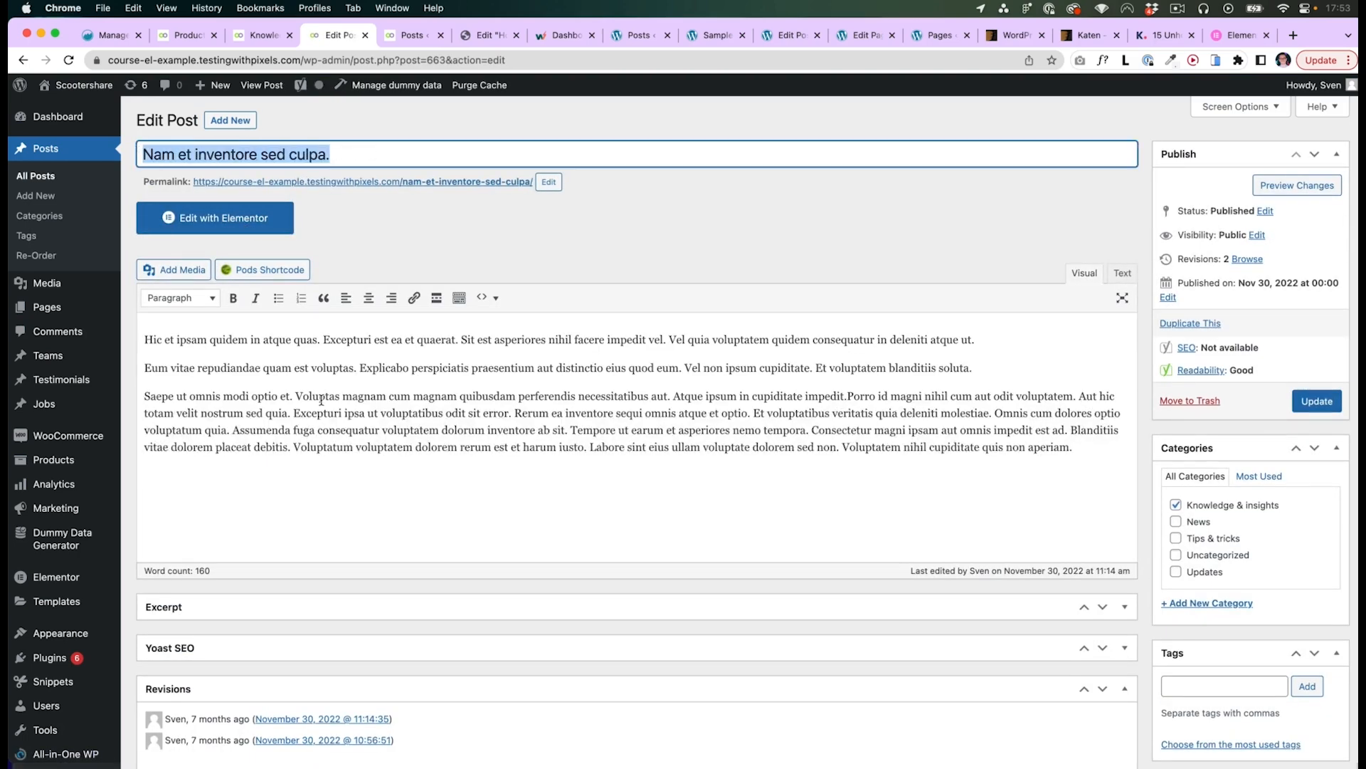
pyautogui.moveTo(1076, 448); pyautogui.dragTo(142, 339)
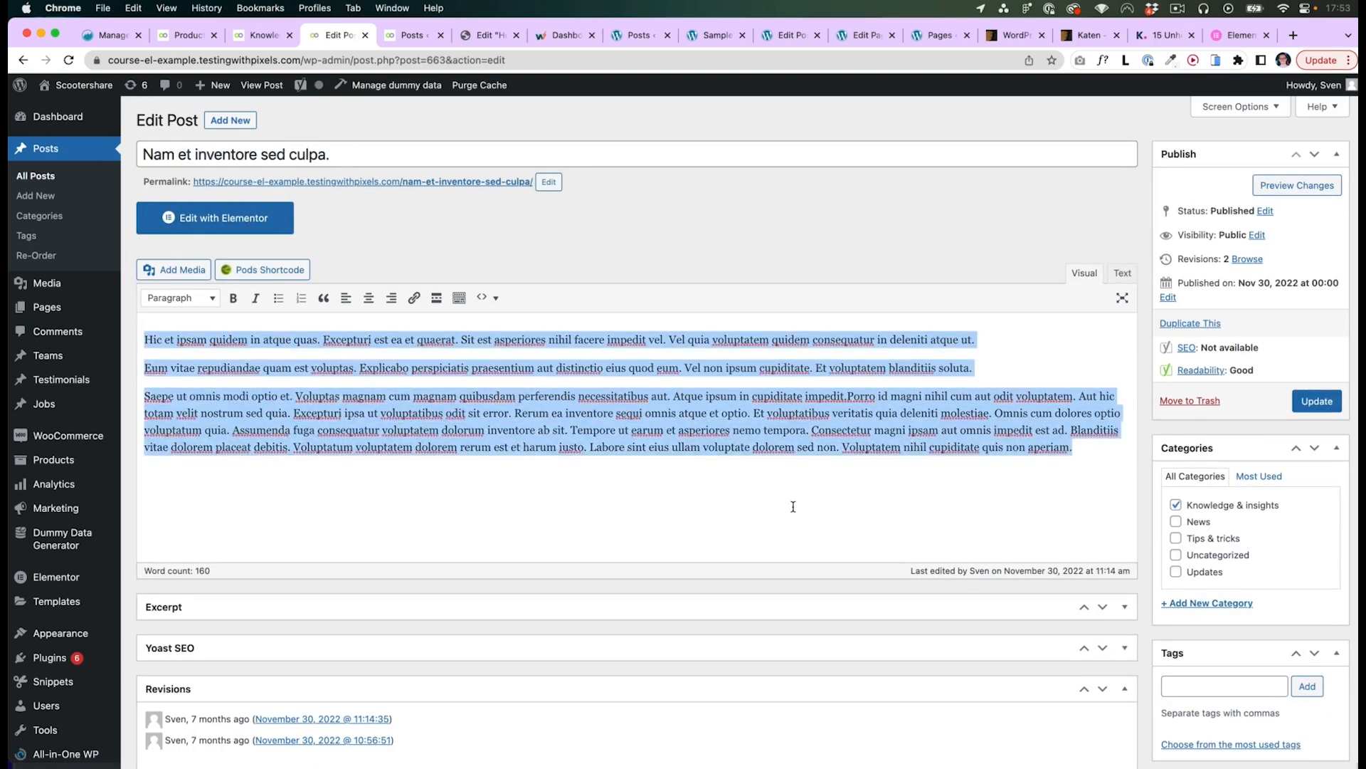
pyautogui.scroll(-3, 1139, 541)
pyautogui.click(1153, 451)
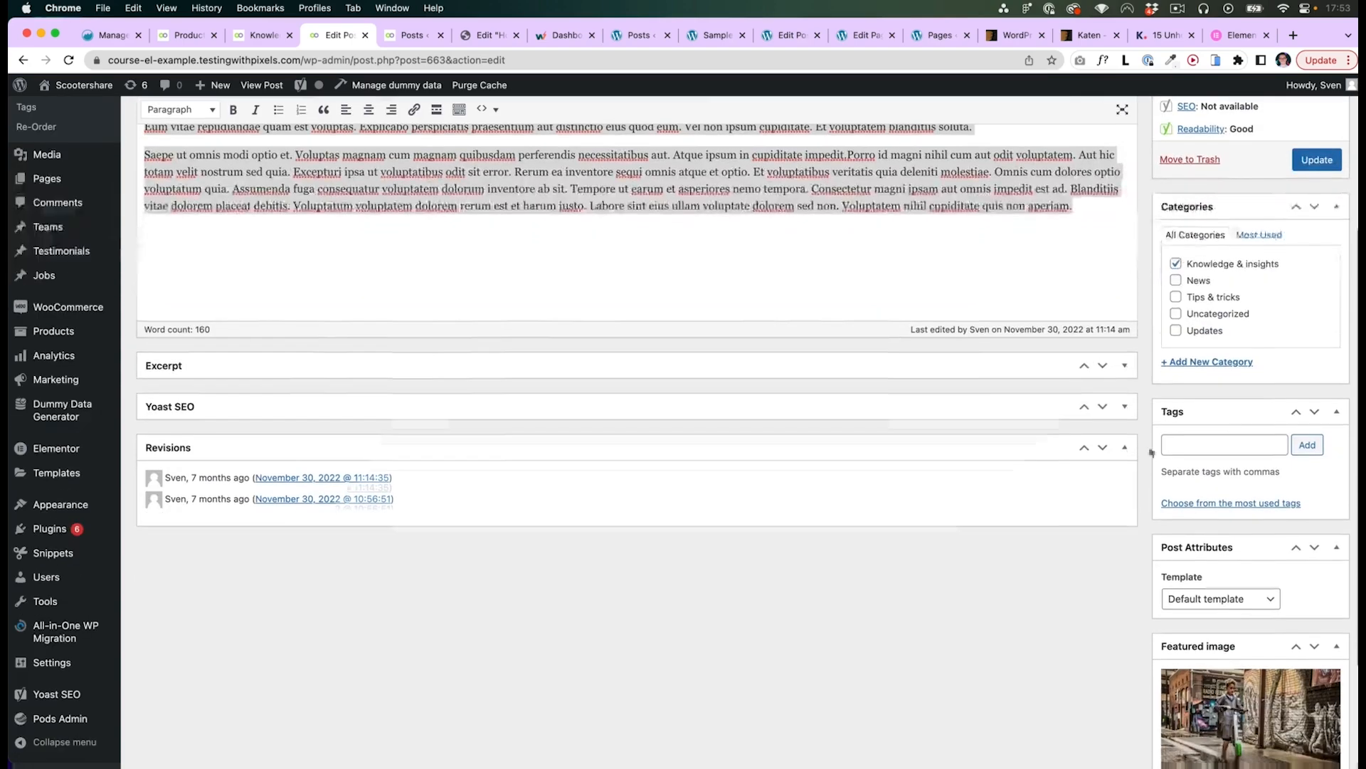
pyautogui.scroll(-2, 1147, 458)
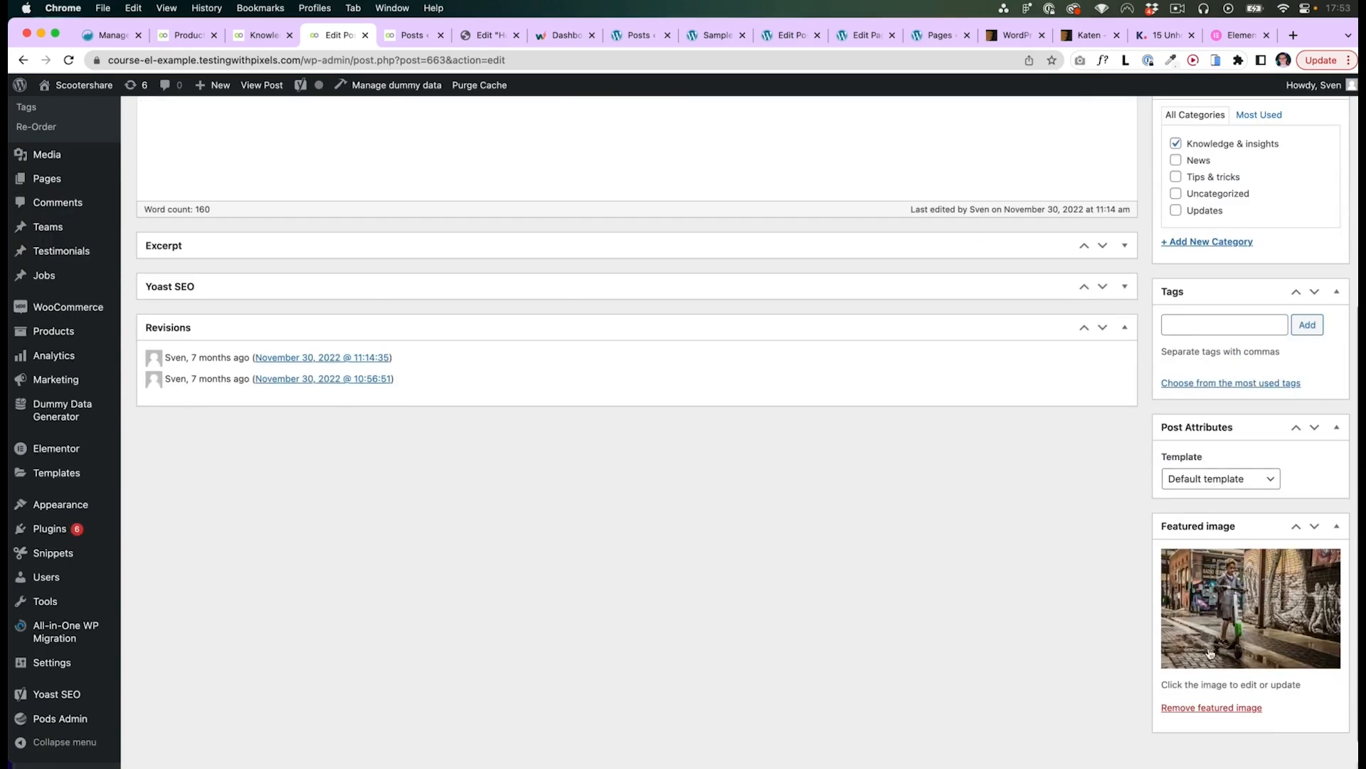
pyautogui.scroll(1, 1145, 625)
# - Inspect the hours and salary texts in the Jobs Single Post Template
pyautogui.press('super+Tab')
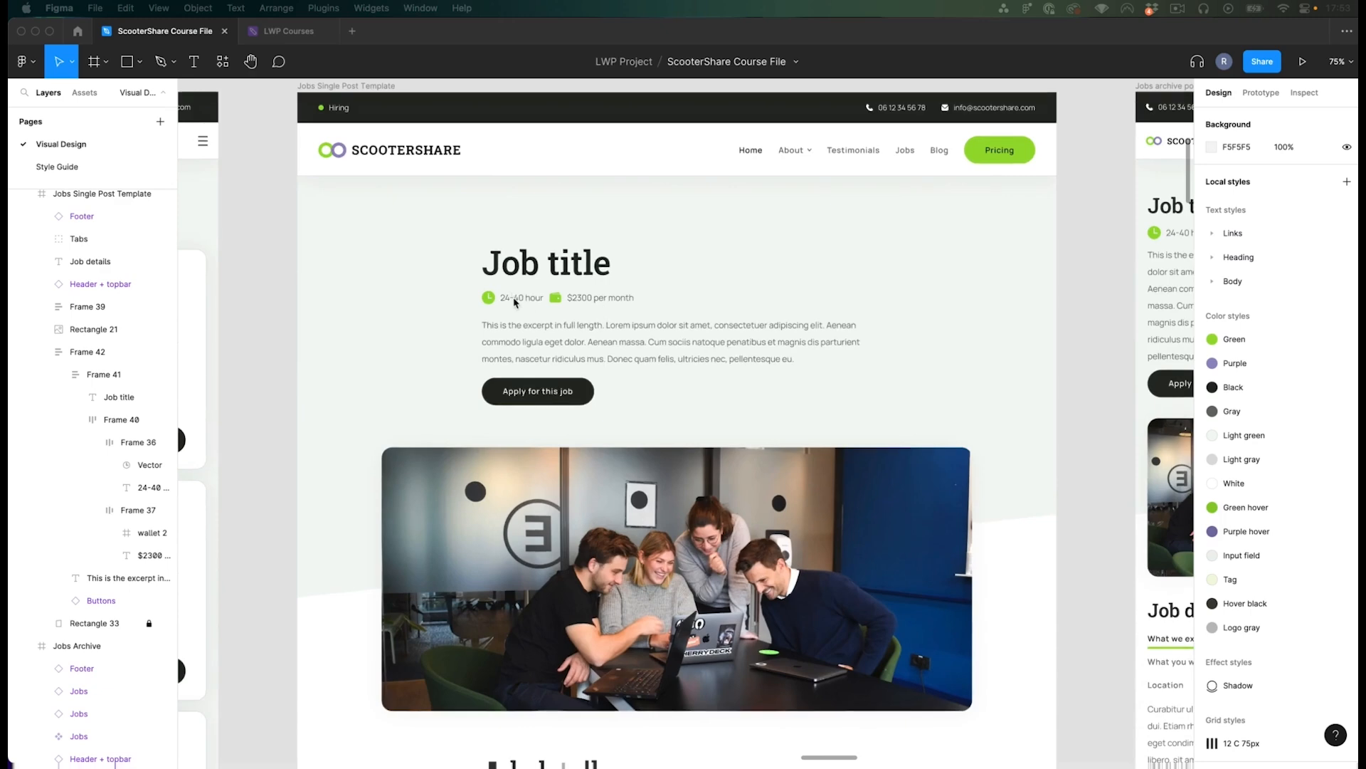
pyautogui.click(531, 300)
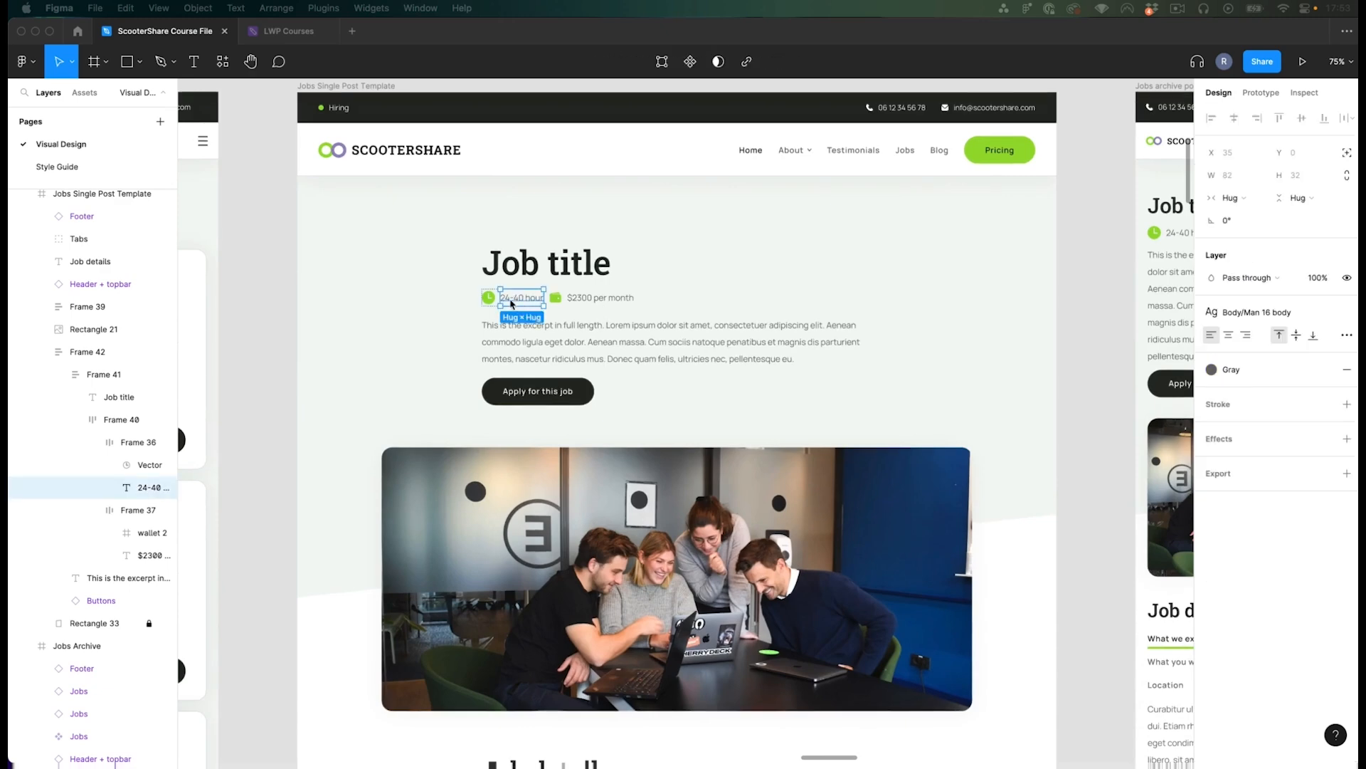
pyautogui.scroll(2, 529, 303)
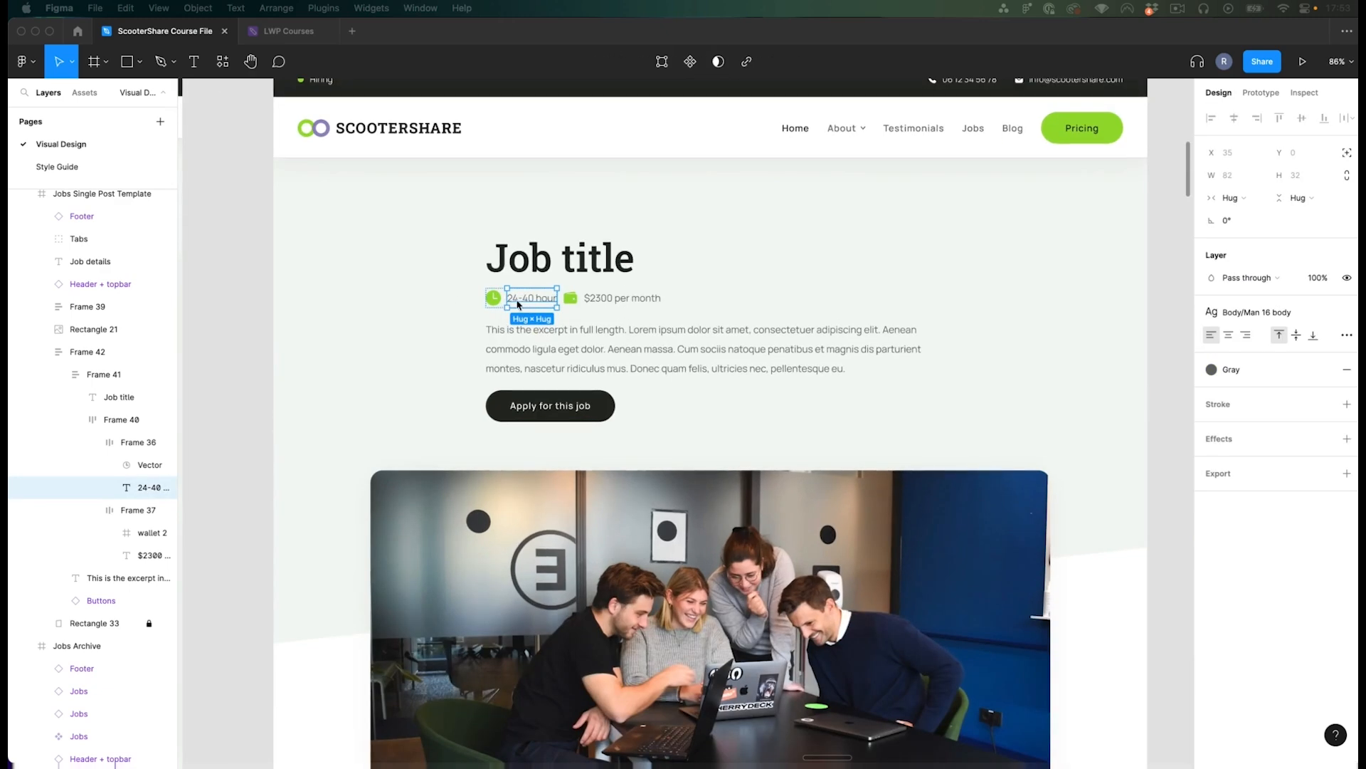
pyautogui.click(623, 297)
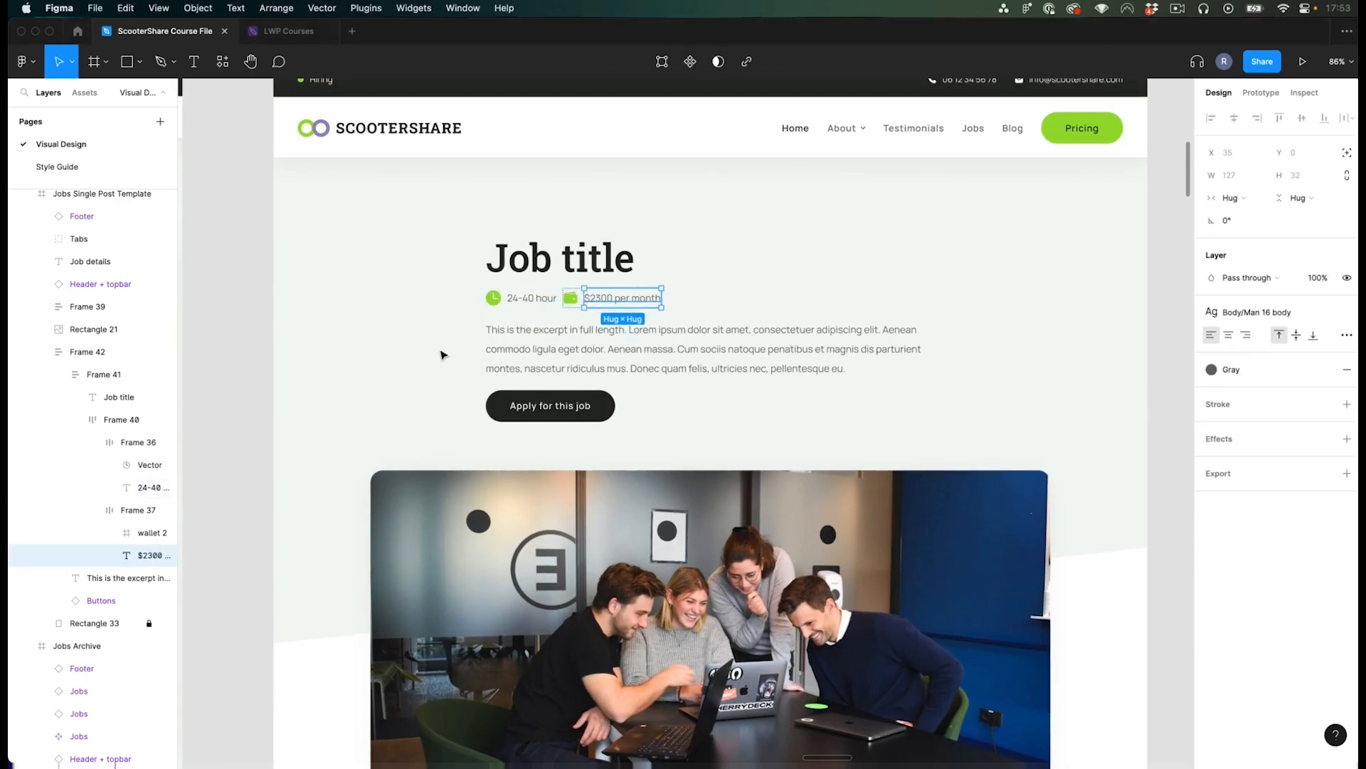
pyautogui.scroll(-4, 461, 335)
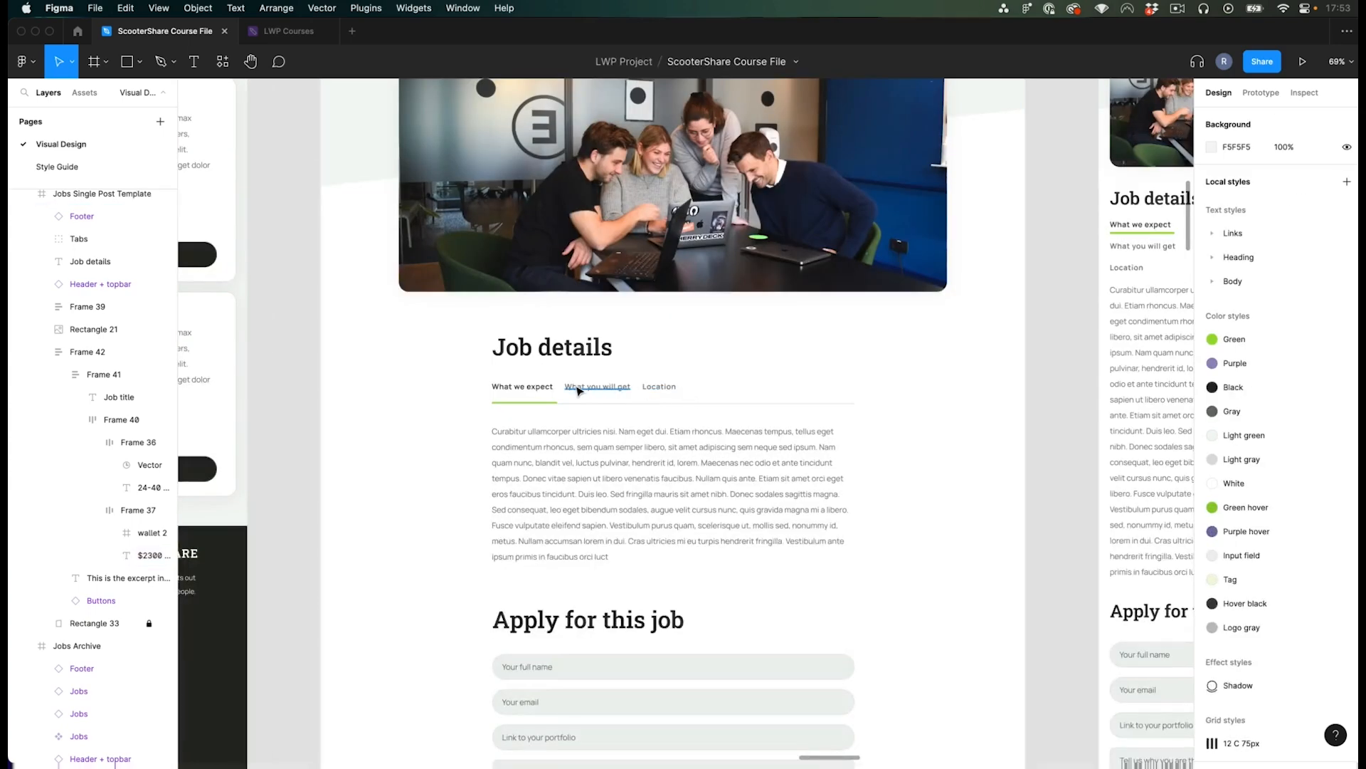
# - Open the Jobs post list in the WordPress admin
pyautogui.press('super+Tab')
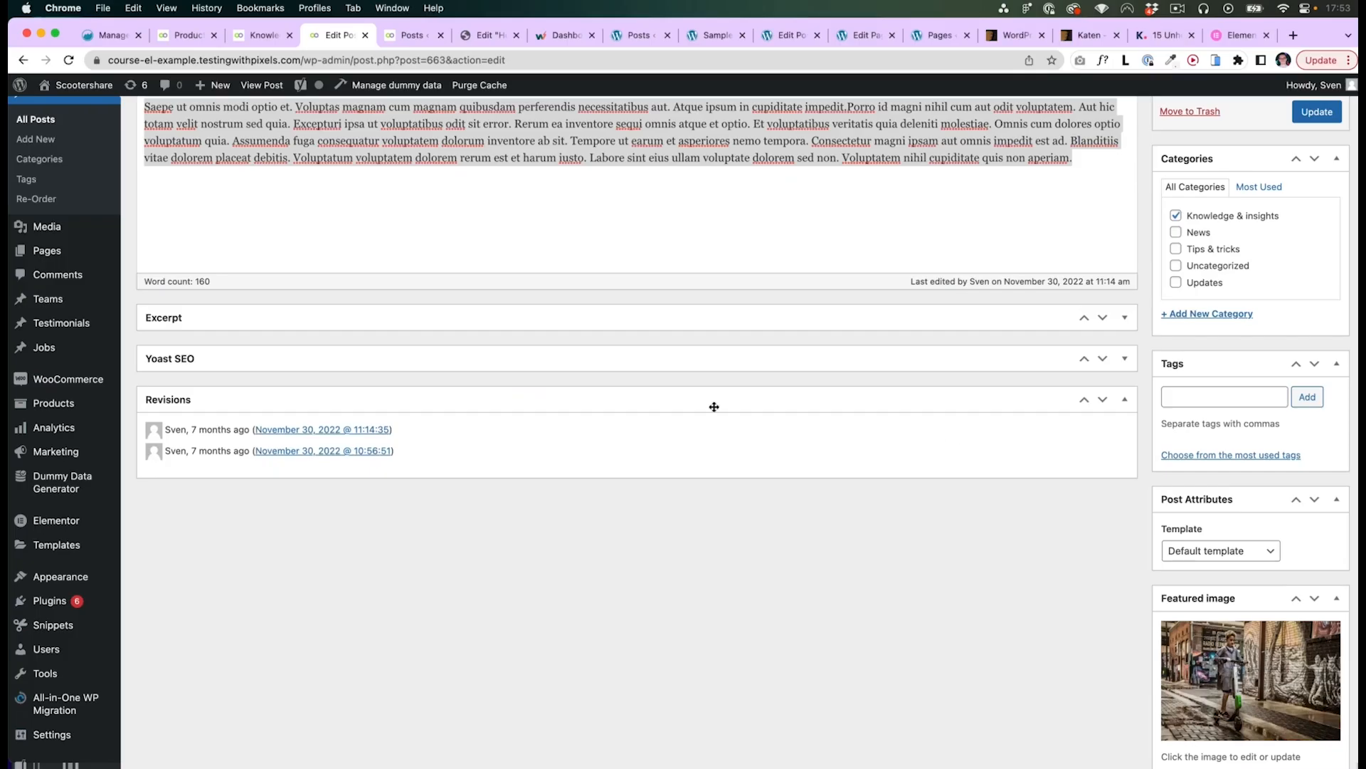
pyautogui.scroll(3, 569, 404)
pyautogui.click(44, 400)
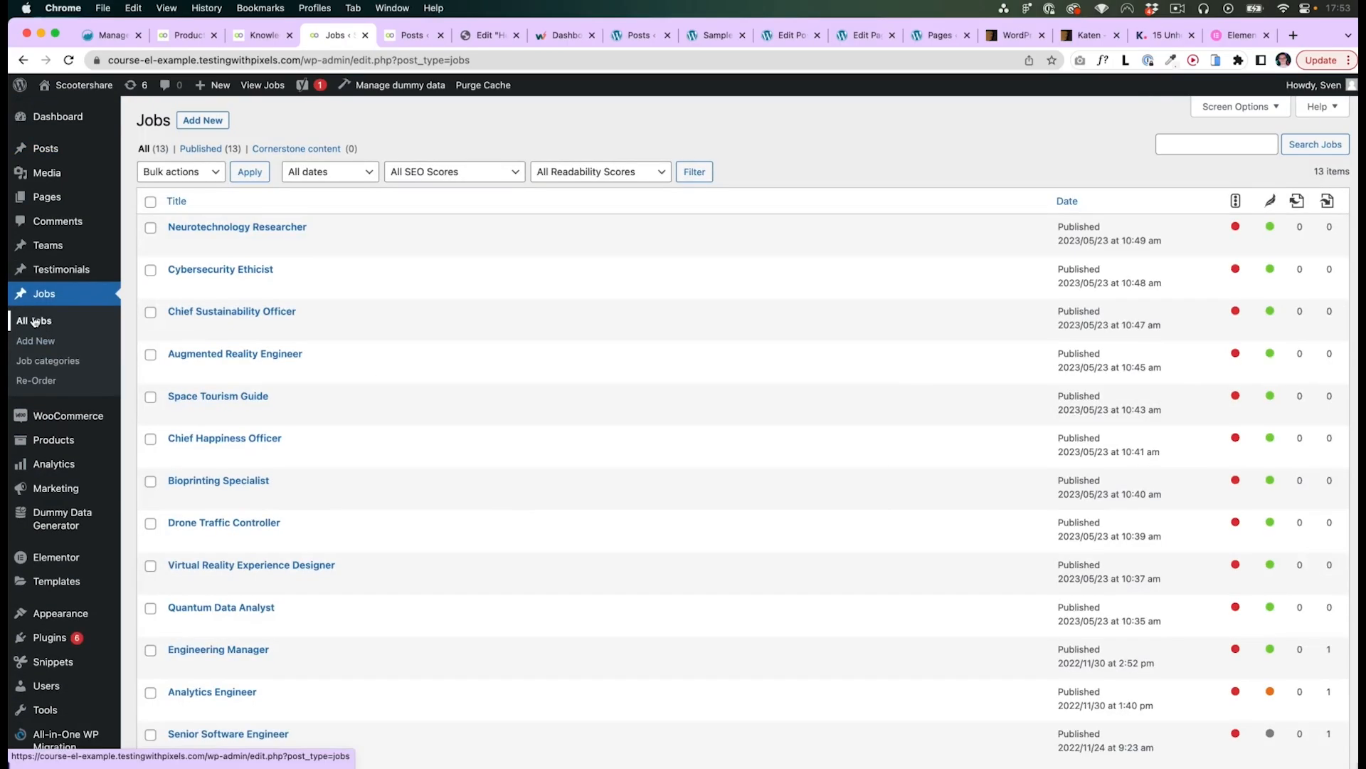
# - Open the Neurotechnology Researcher job for editing and review its content, excerpt, hours, salary, slider and tab fields
pyautogui.click(284, 228)
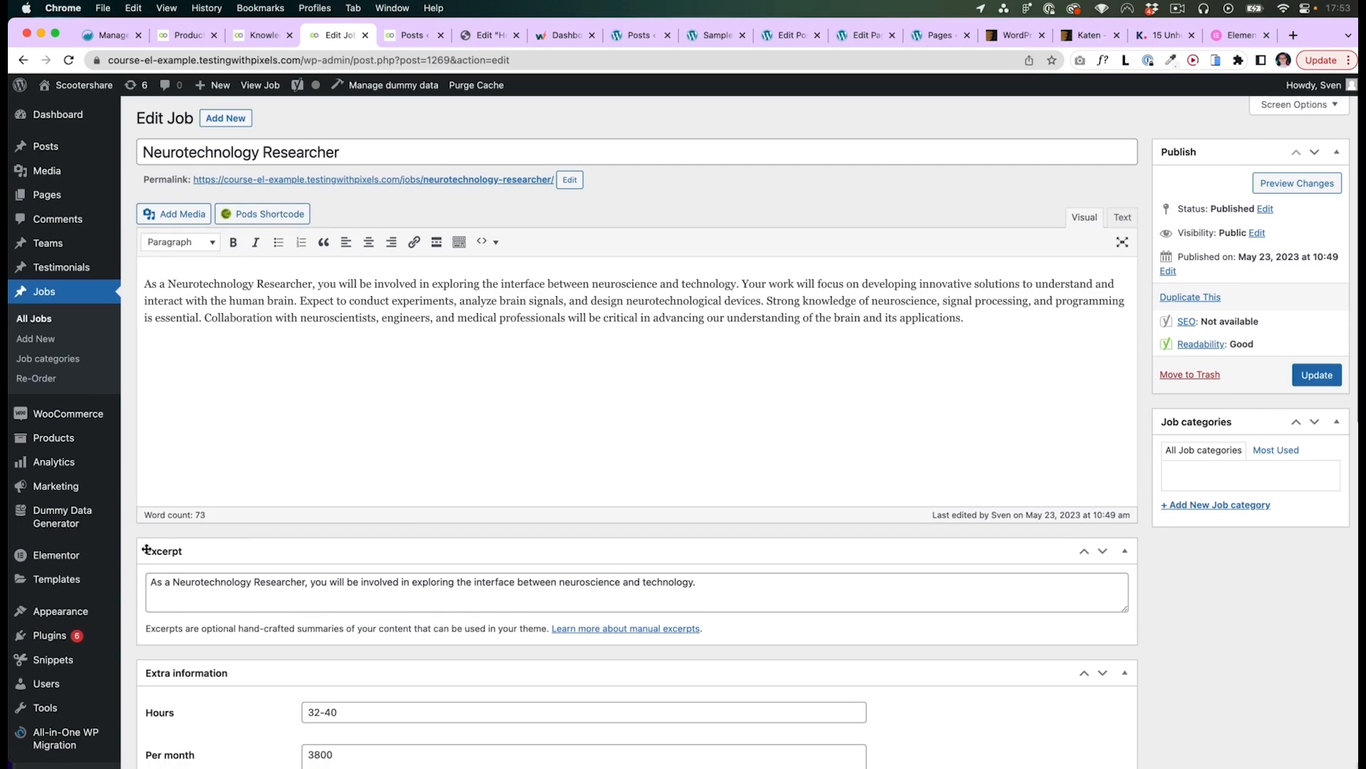
pyautogui.scroll(-5, 242, 552)
pyautogui.scroll(-6, 133, 553)
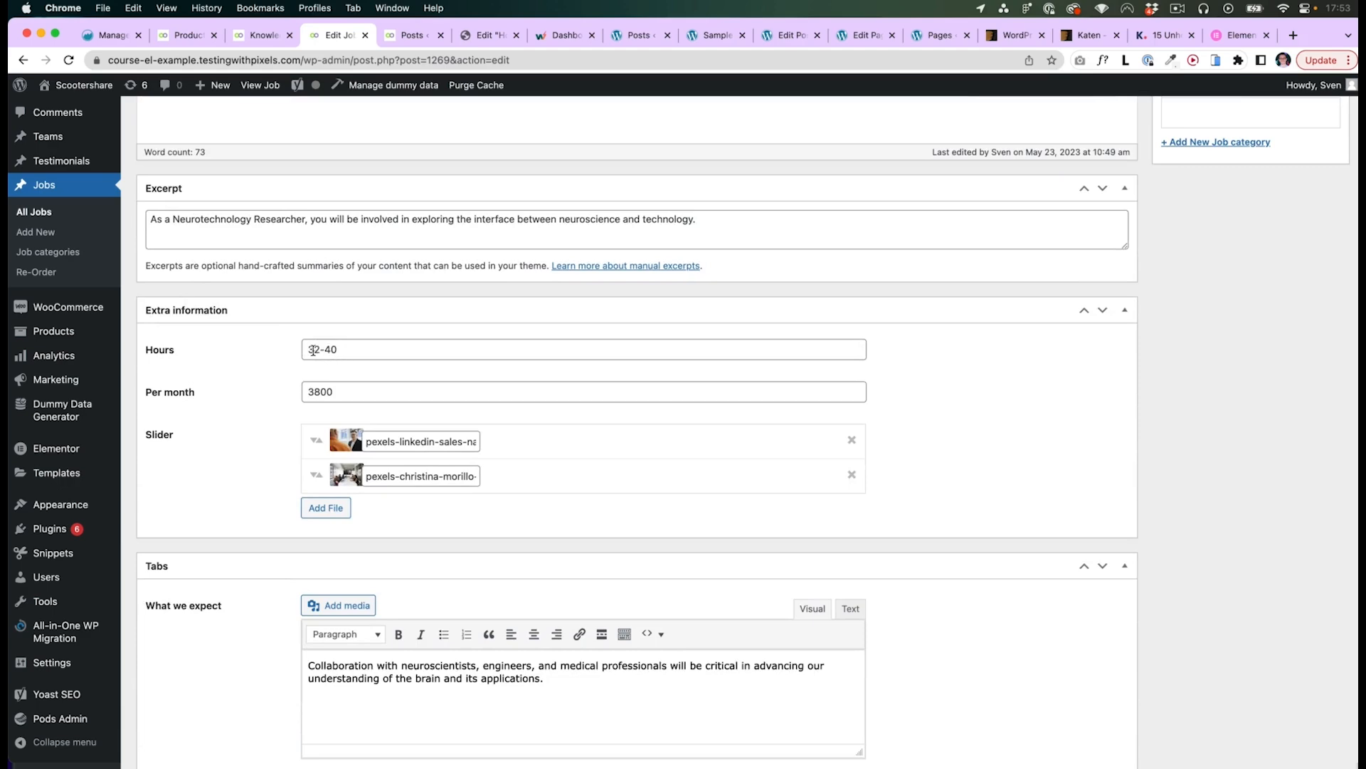
pyautogui.scroll(-8, 262, 527)
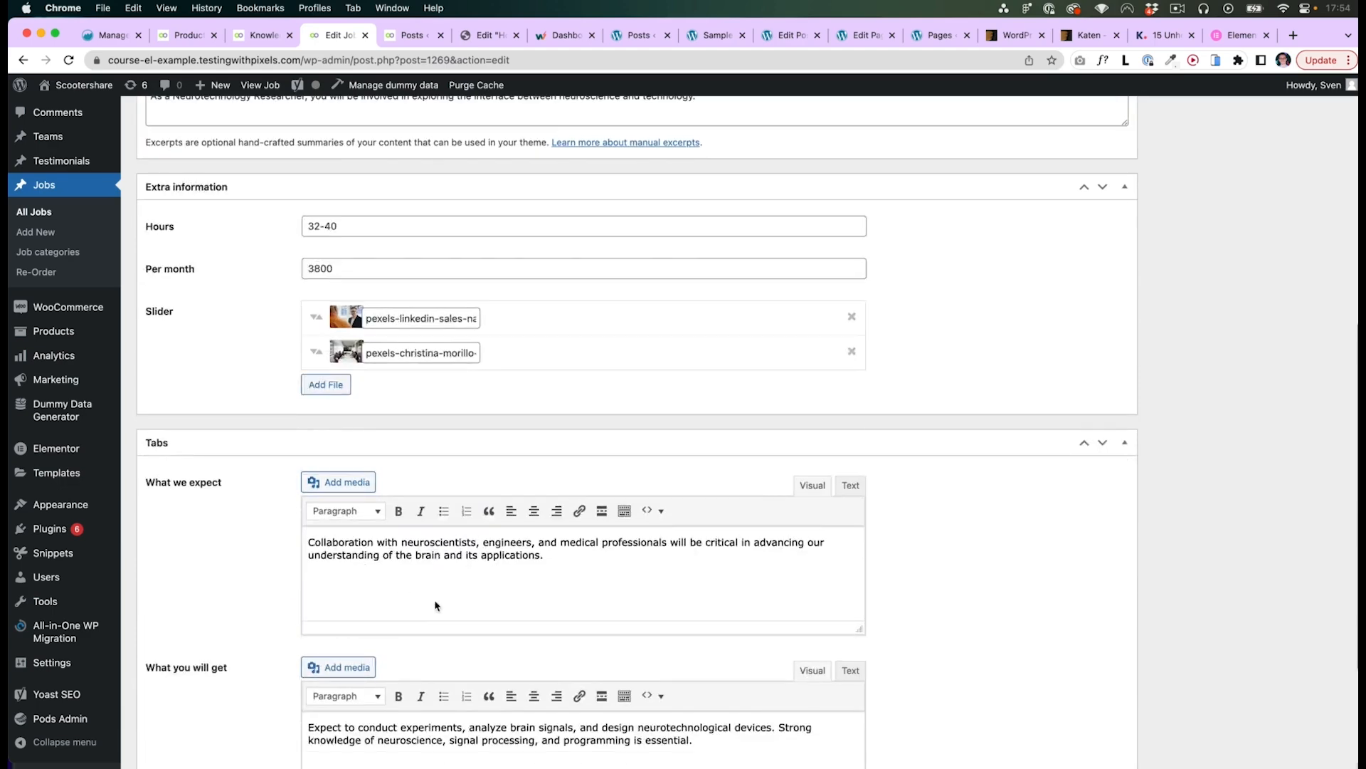
pyautogui.scroll(-1, 281, 594)
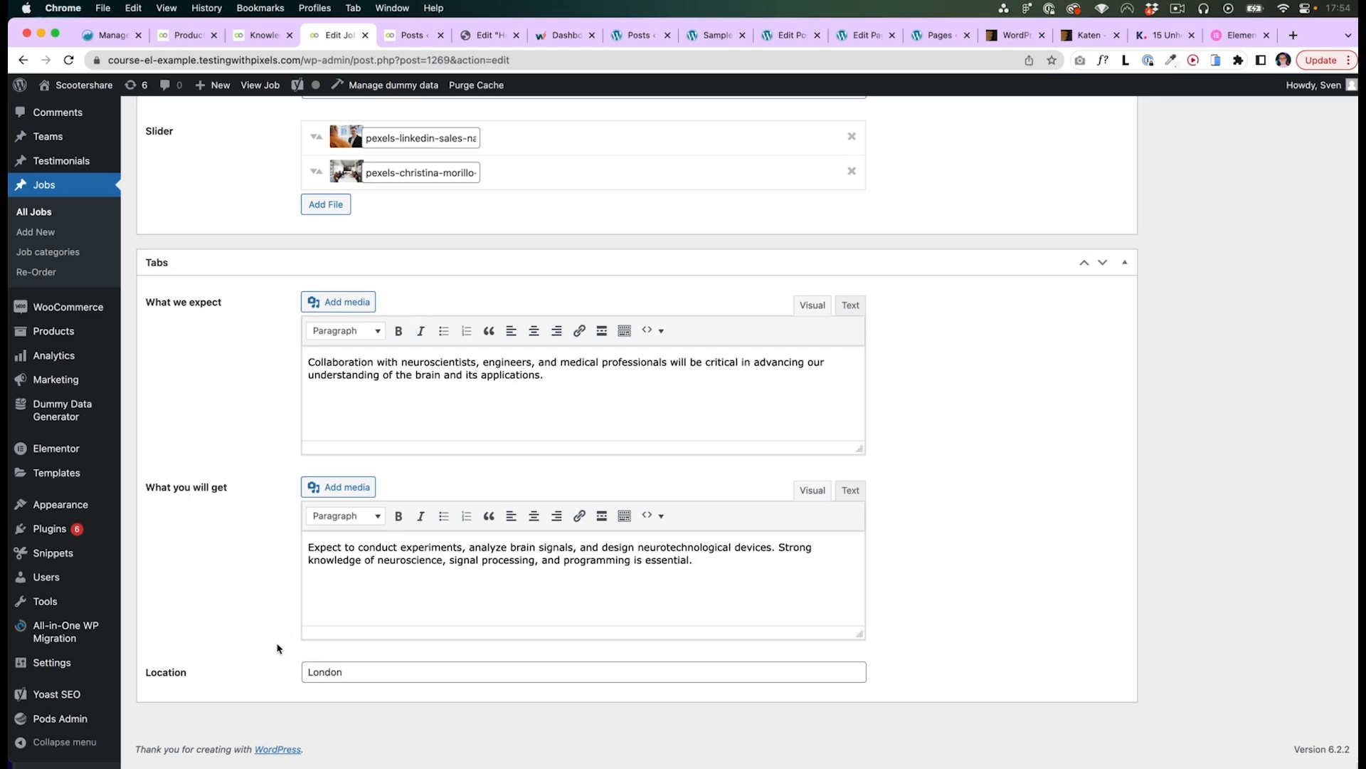
pyautogui.scroll(20, 278, 647)
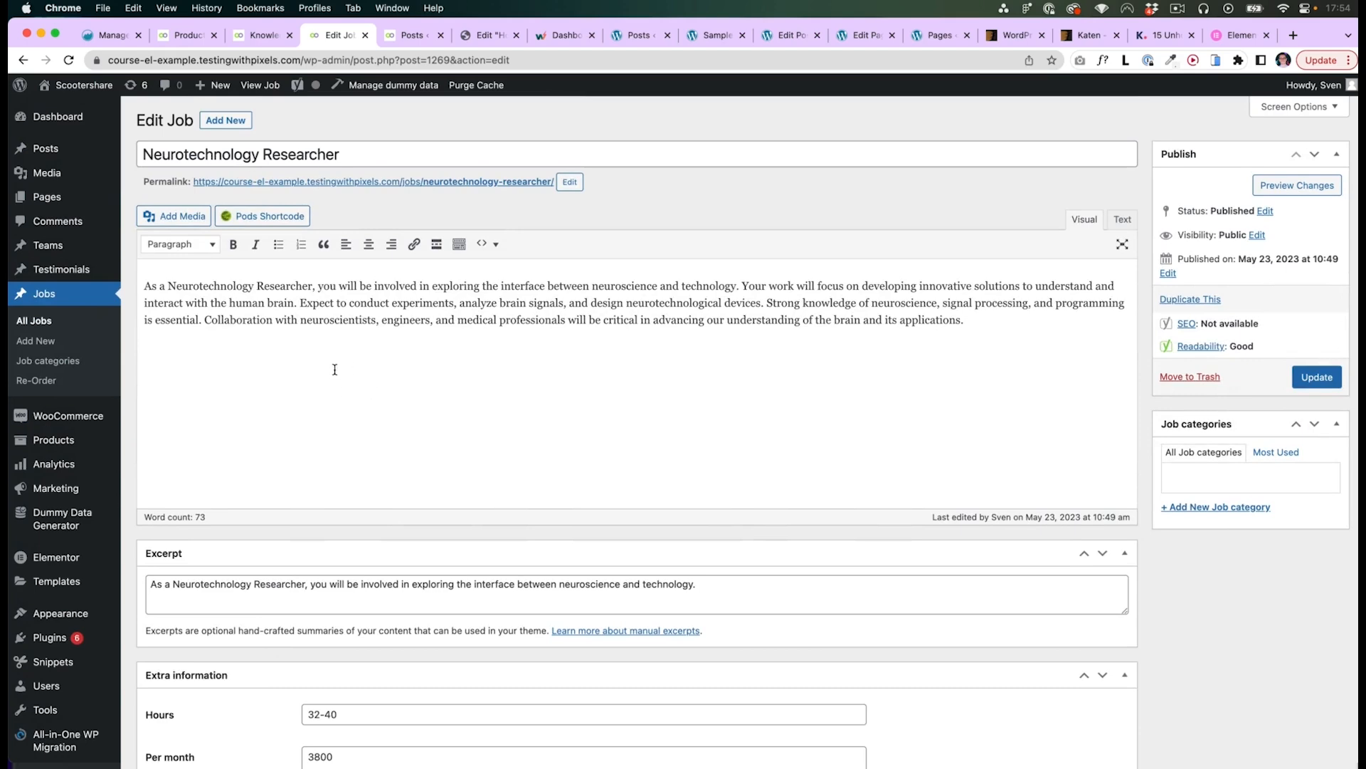
pyautogui.scroll(-5, 342, 384)
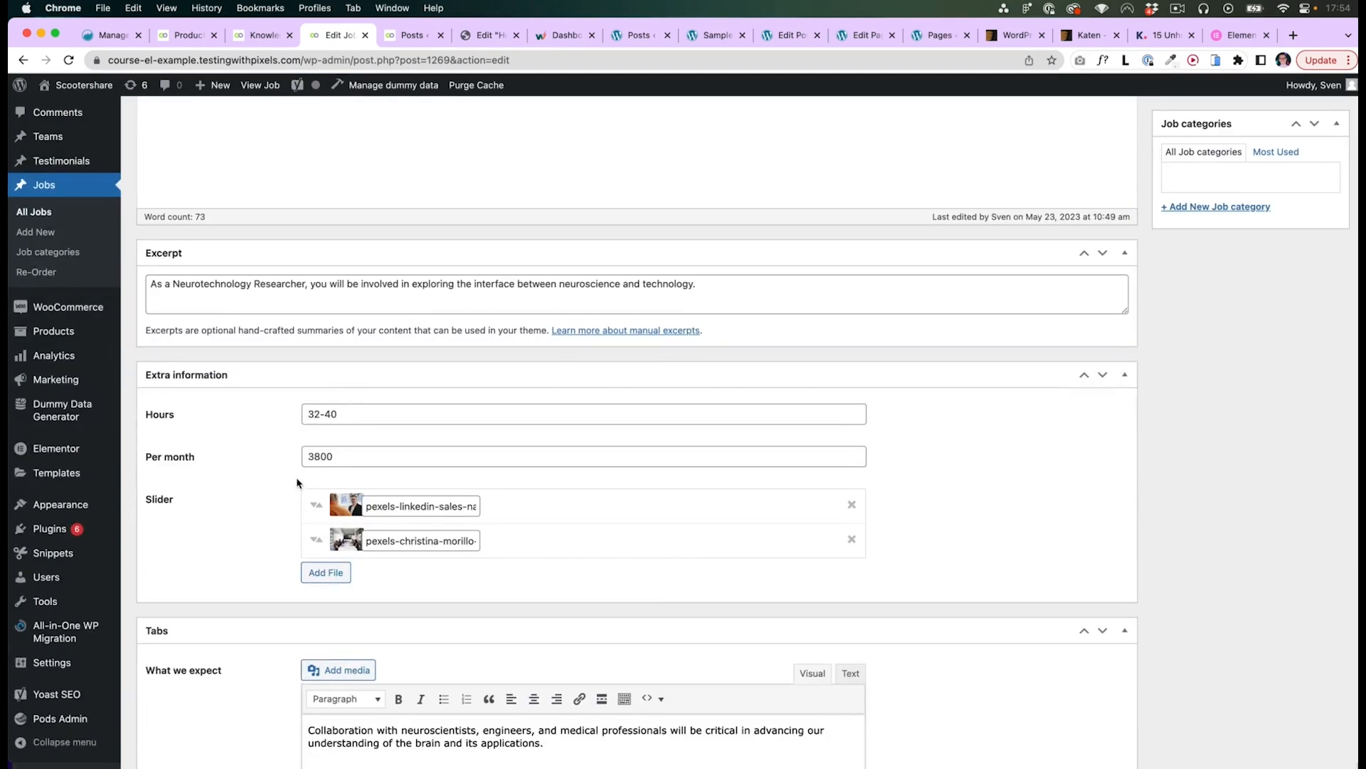
pyautogui.scroll(5, 308, 459)
# - Open the Neurotechnology Researcher job's public page and view its hours and salary line
pyautogui.keyDown('super'); pyautogui.click(349, 183); pyautogui.keyUp('super')
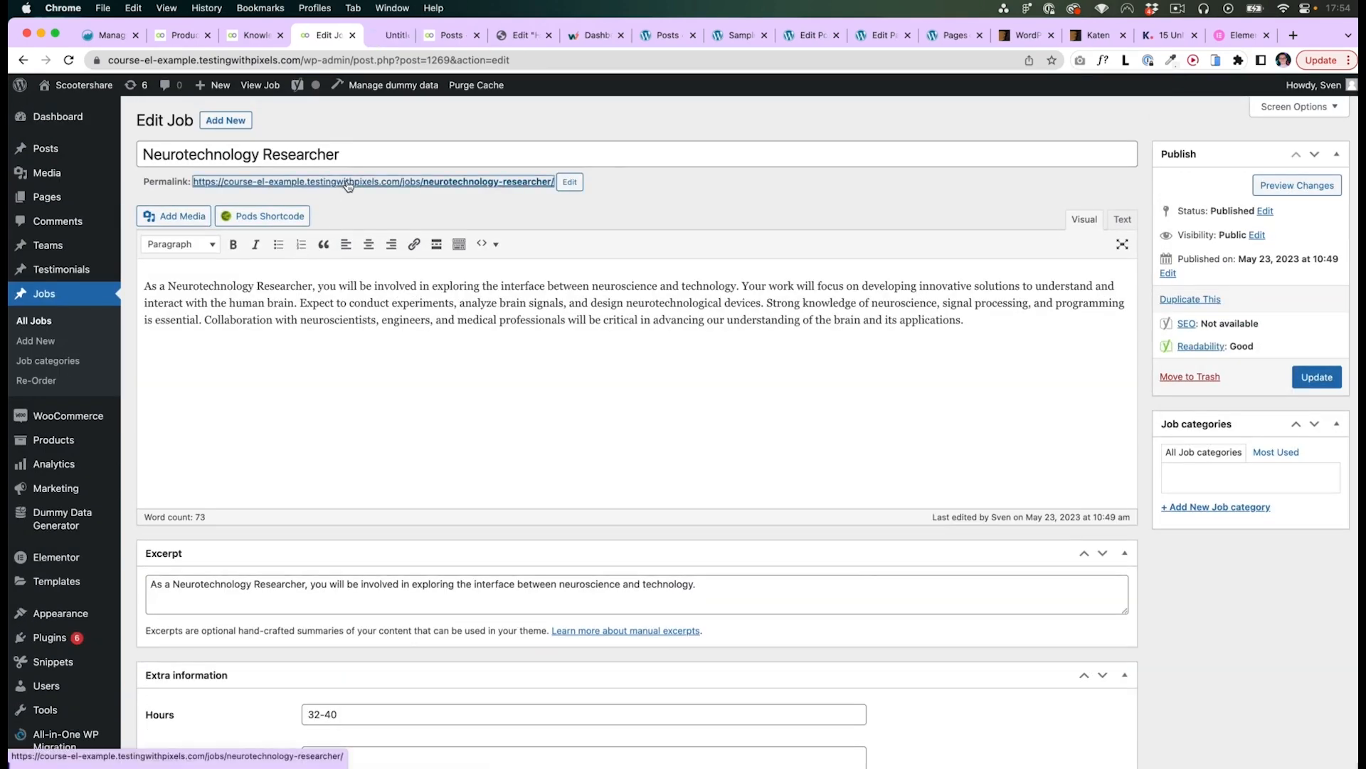
pyautogui.click(390, 37)
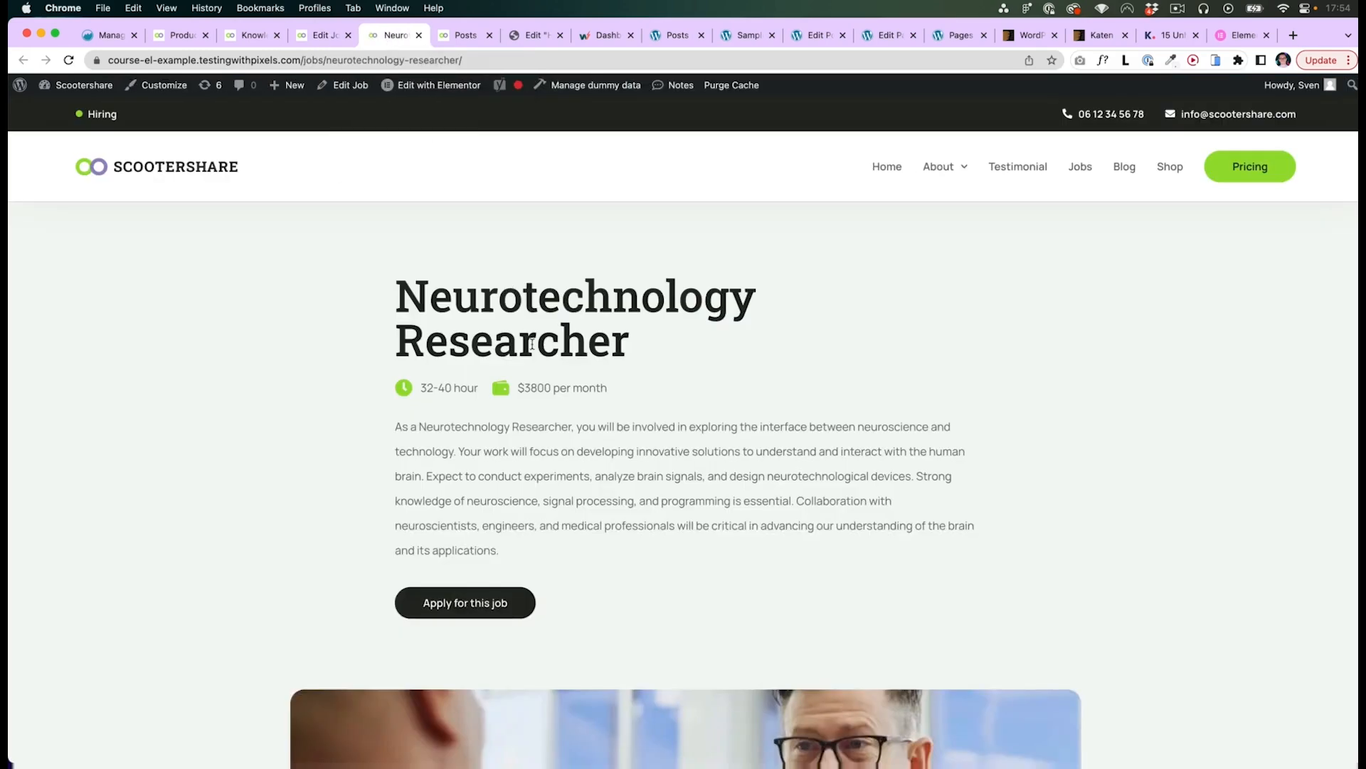
pyautogui.scroll(-1, 622, 421)
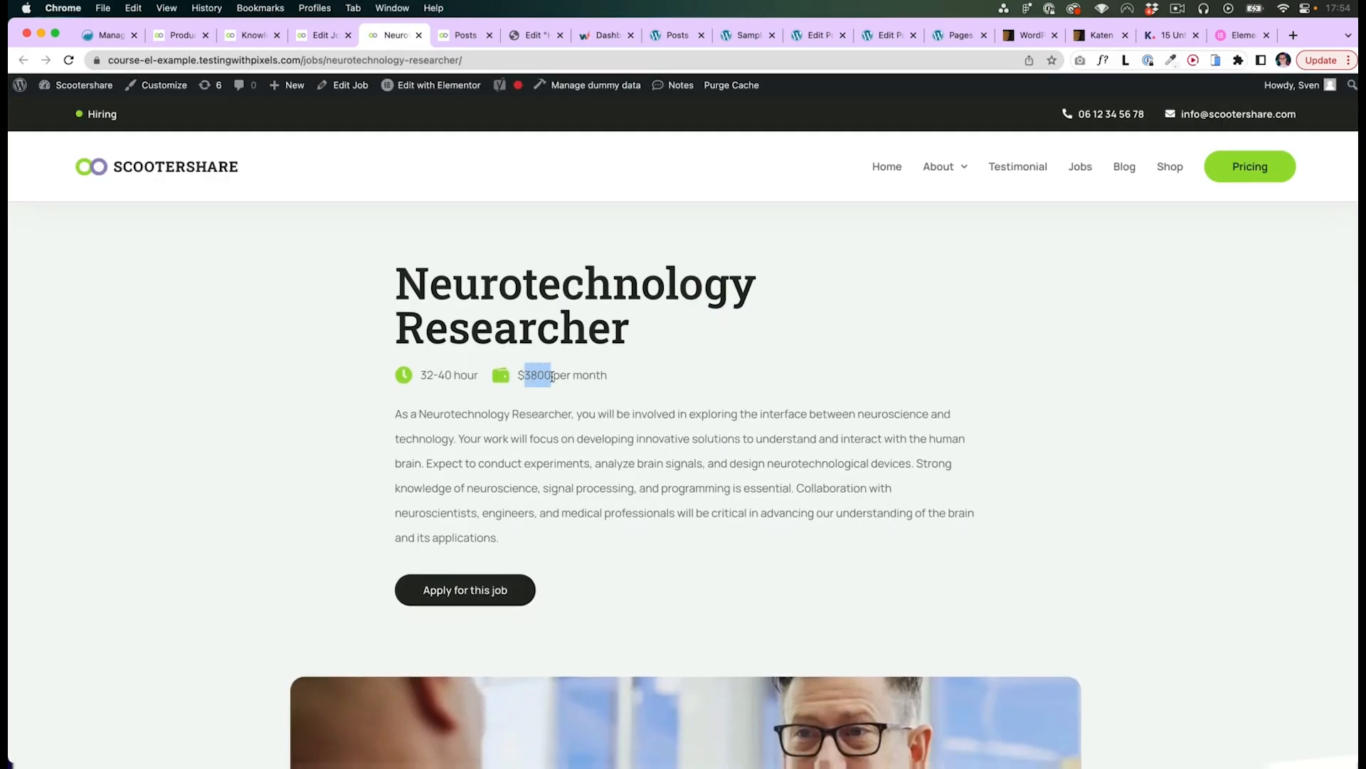
# - Set the Neurotechnology Researcher's per-month salary to 4800 and update the job
pyautogui.click(324, 37)
pyautogui.scroll(-3, 292, 524)
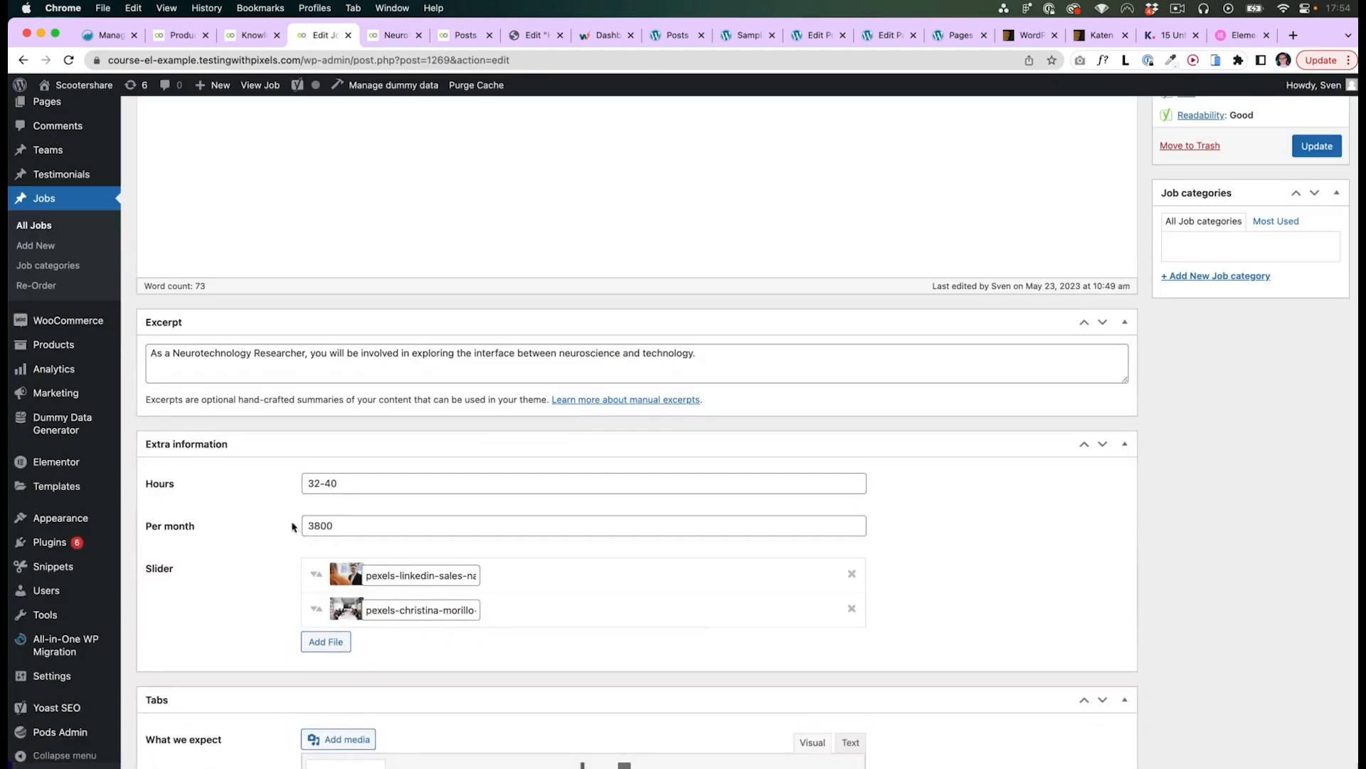
pyautogui.moveTo(314, 526); pyautogui.dragTo(298, 533)
pyautogui.write('4')
pyautogui.click(248, 529)
pyautogui.scroll(3, 1356, 450)
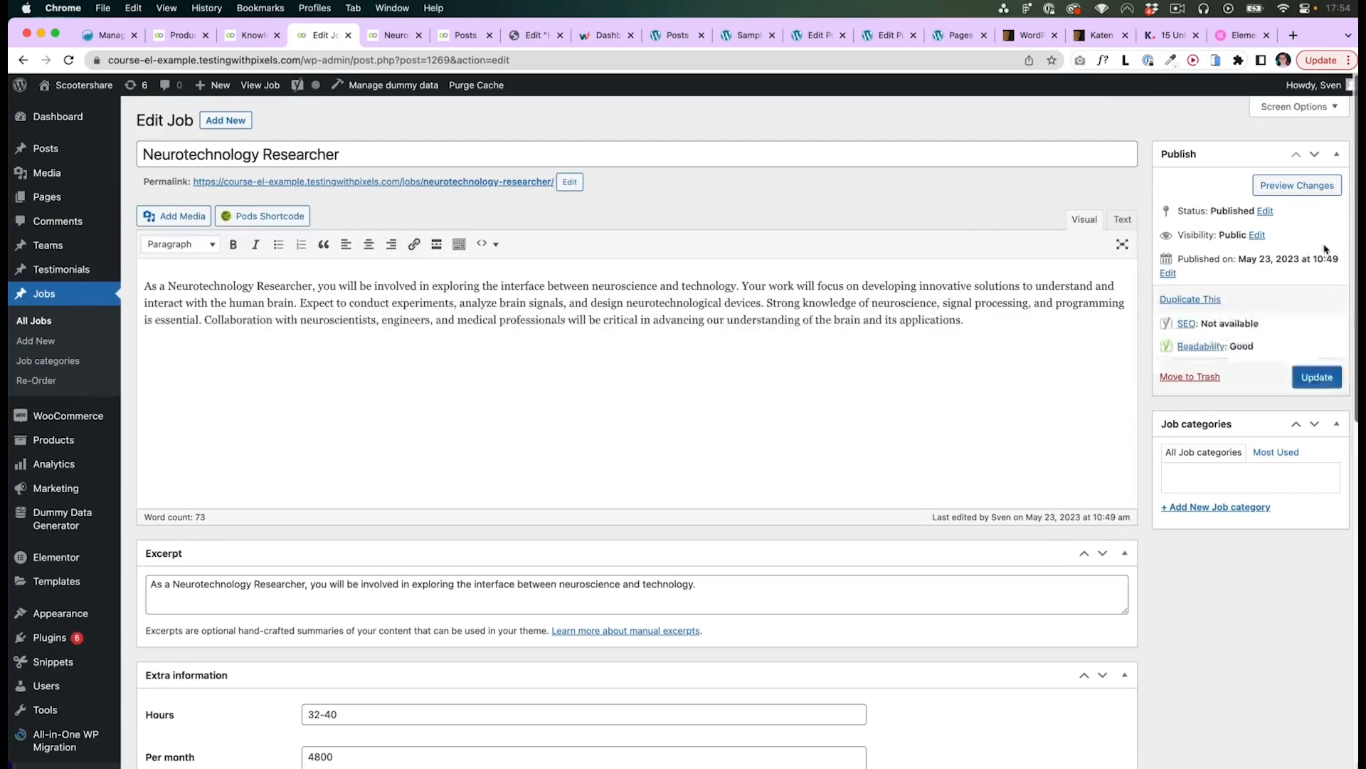
pyautogui.click(1313, 376)
# - Reload the job's front-end page and open the Jobs archive page to check the salary shown
pyautogui.click(390, 35)
pyautogui.press('super+r')
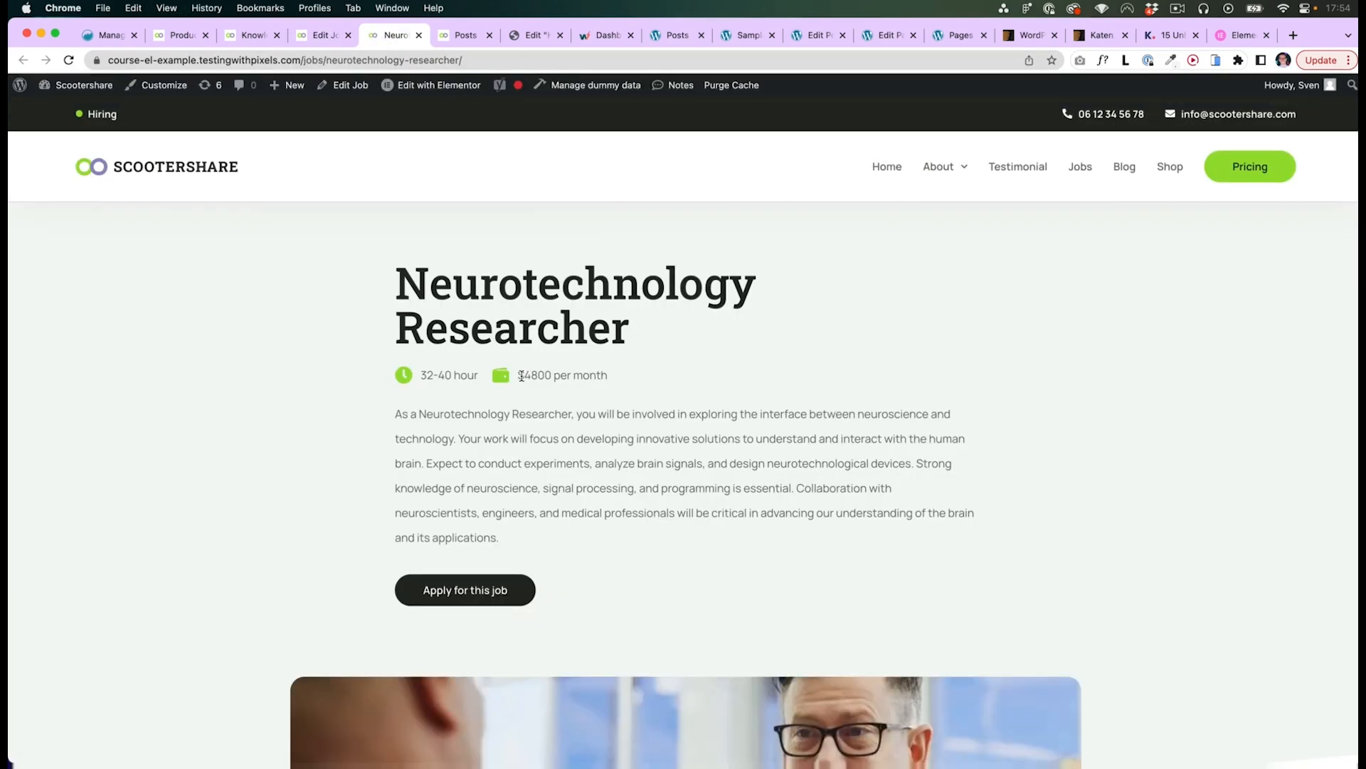
pyautogui.moveTo(530, 372); pyautogui.dragTo(539, 372)
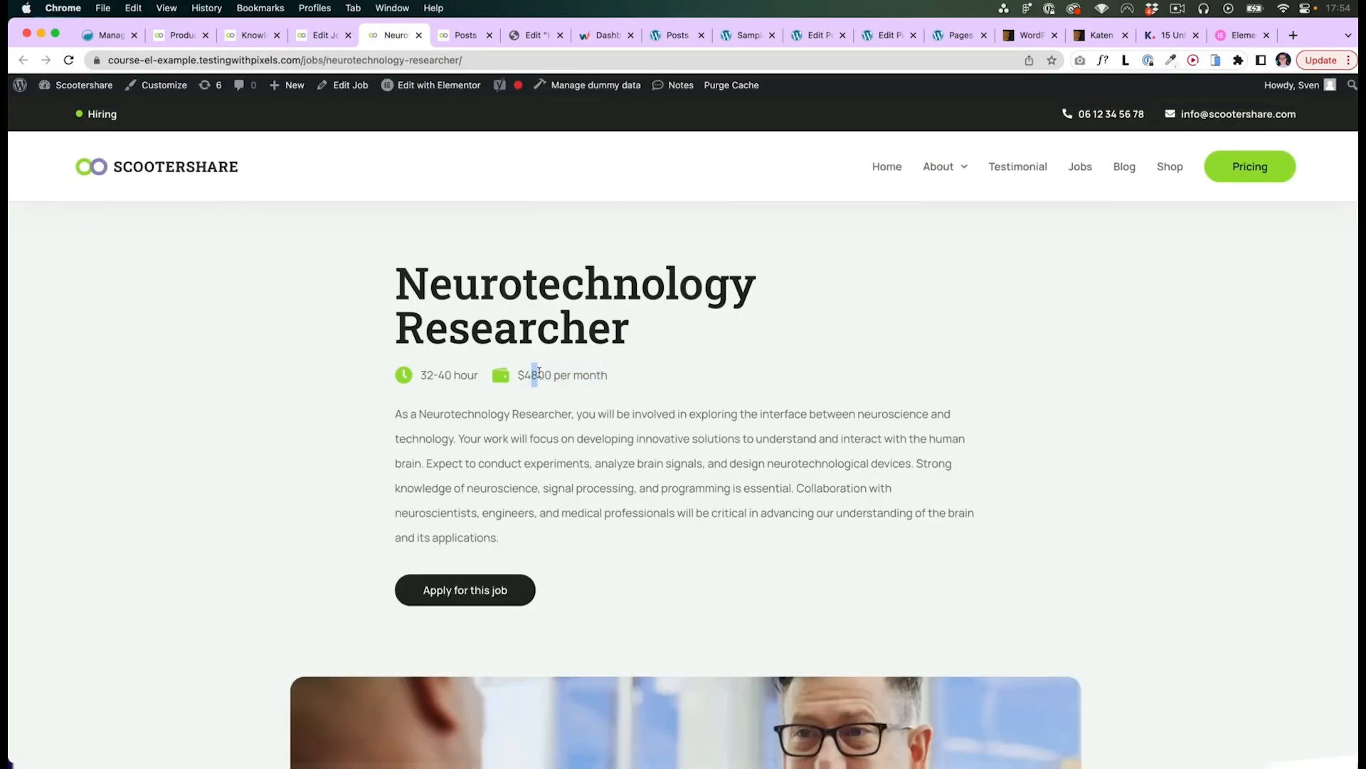
pyautogui.click(1082, 170)
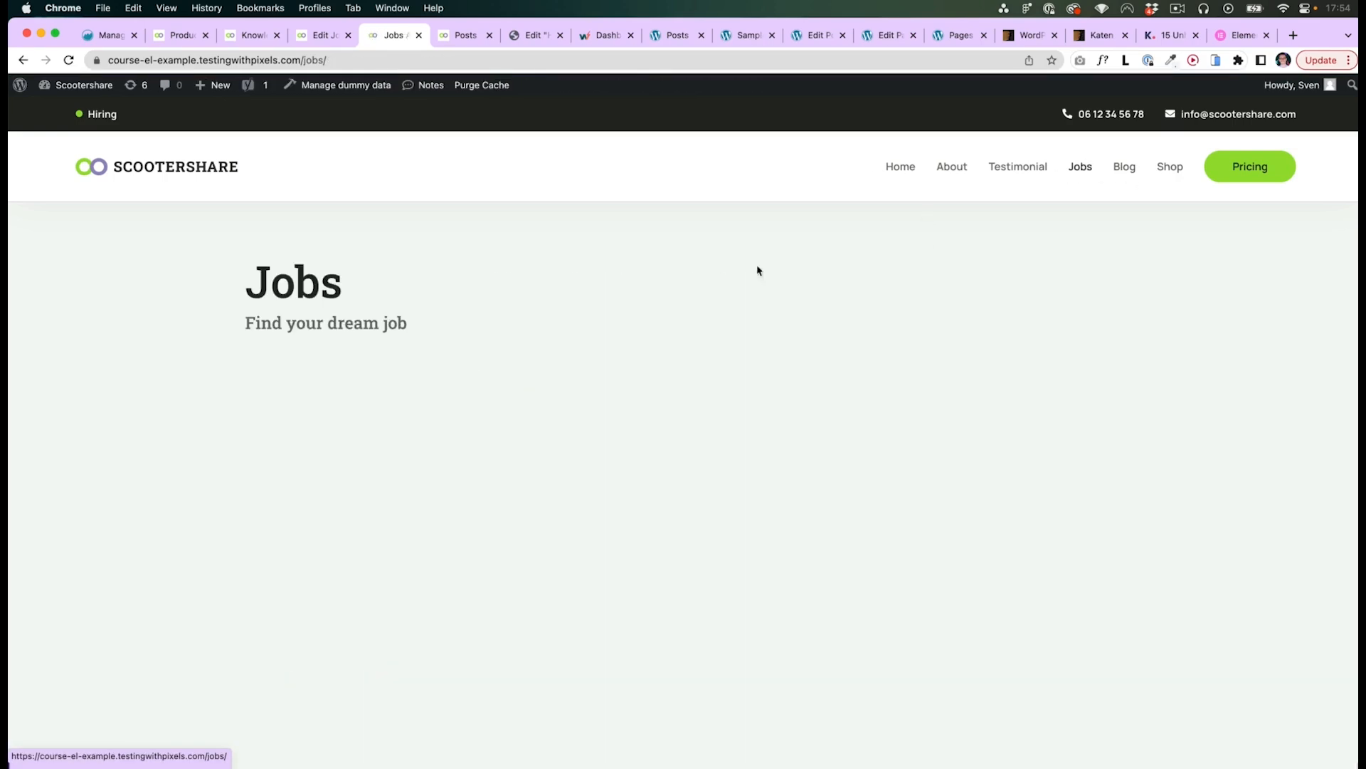
pyautogui.moveTo(402, 480); pyautogui.dragTo(431, 481)
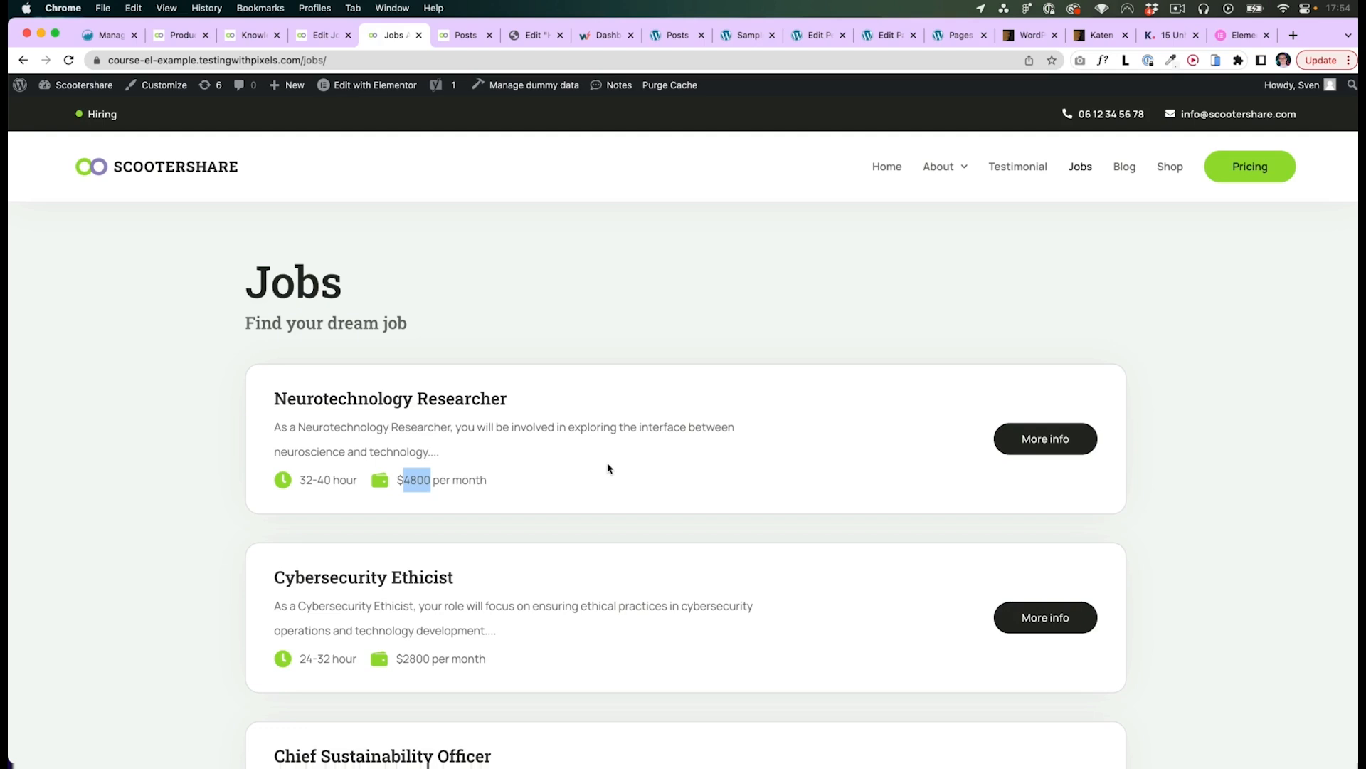
pyautogui.click(578, 343)
# - Switch to Figma and examine the custom post type wireframes for the jobs archive, single post and team loop grid
pyautogui.press('super+Tab')
pyautogui.click(296, 33)
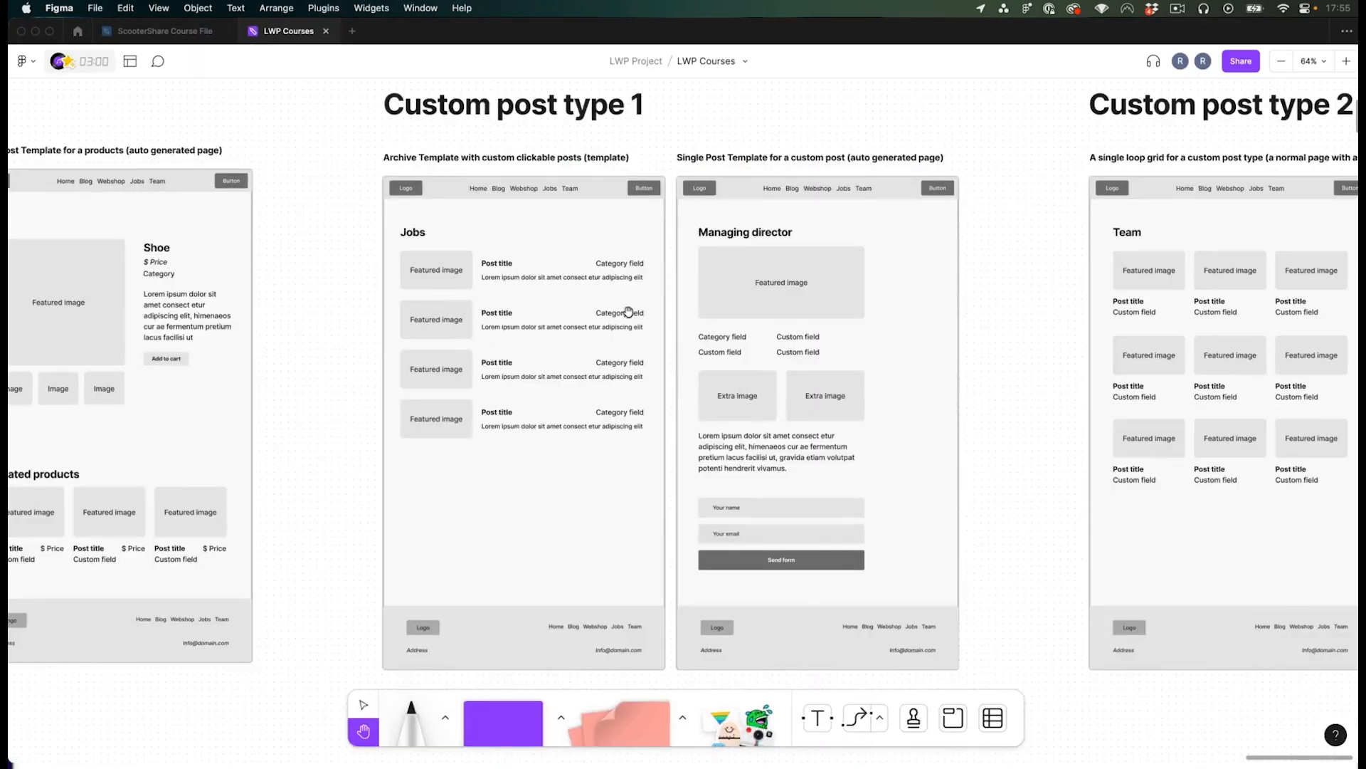
pyautogui.scroll(2, 608, 308)
pyautogui.click(400, 273)
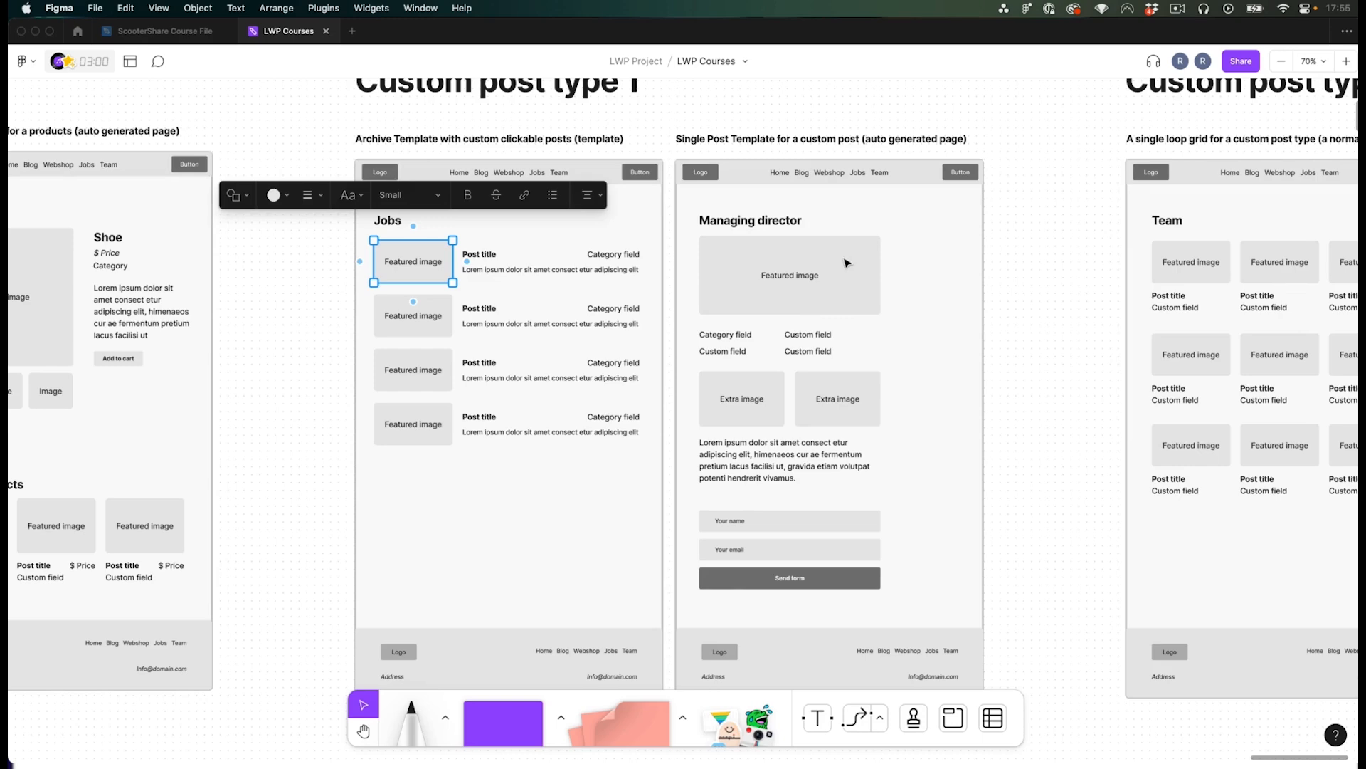
pyautogui.press('space')
pyautogui.moveTo(1024, 309); pyautogui.dragTo(1012, 296)
pyautogui.scroll(1, 1012, 296)
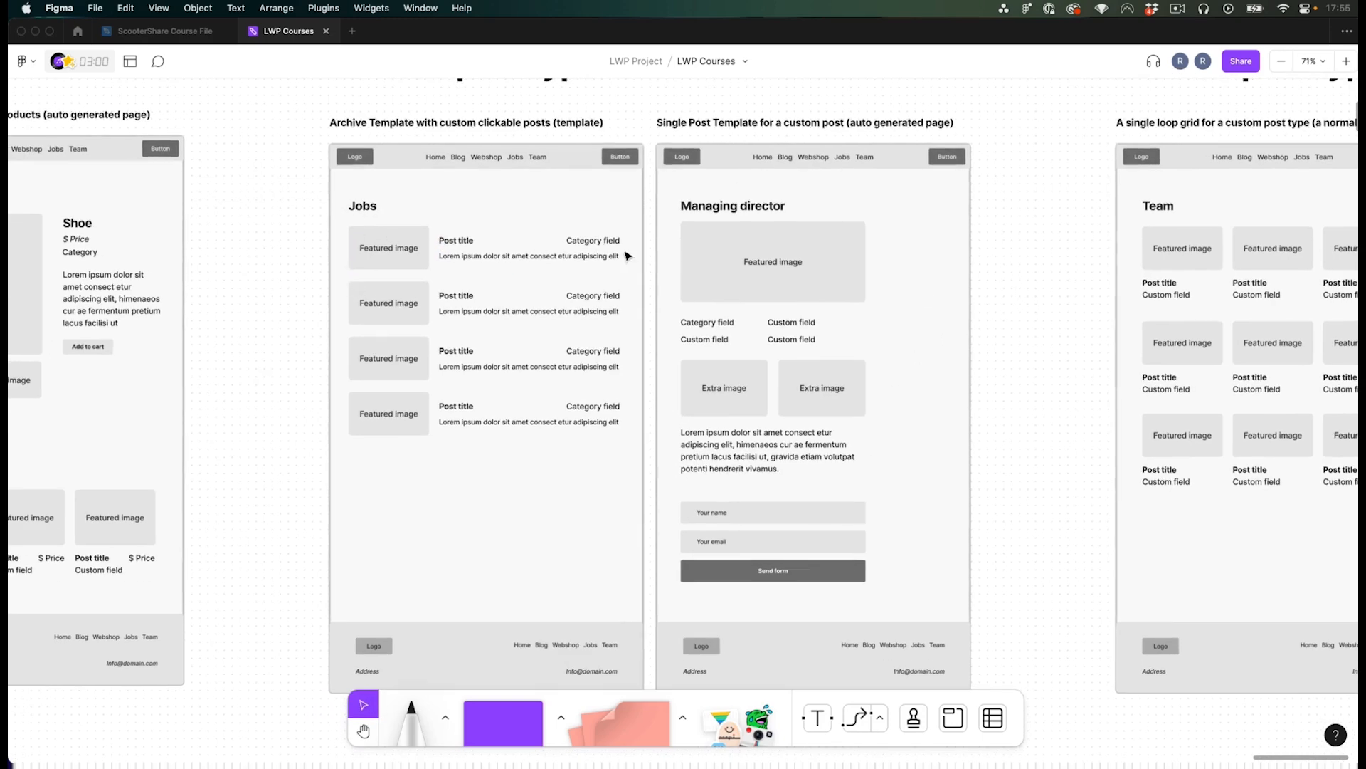
pyautogui.click(562, 248)
pyautogui.click(589, 241)
pyautogui.hscroll(1, 589, 240)
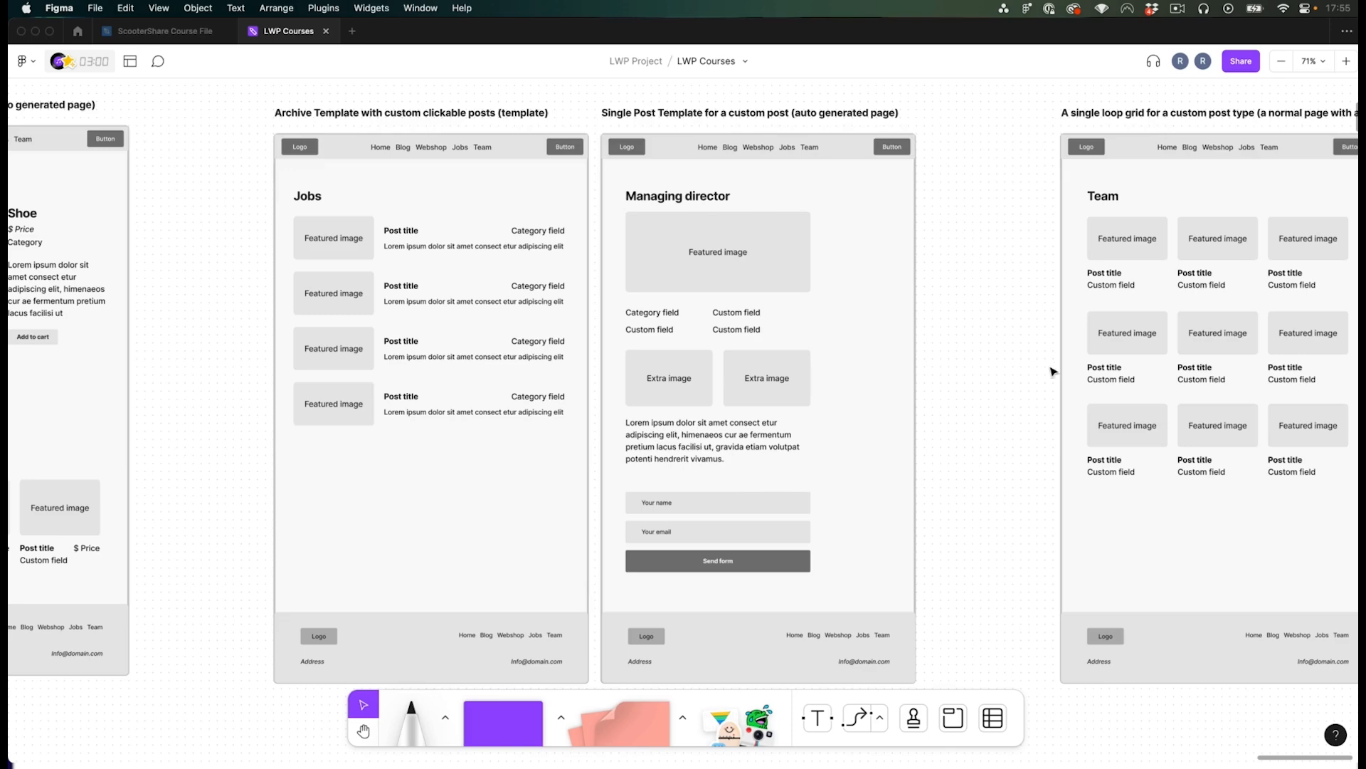
pyautogui.press('h')
pyautogui.hscroll(10, 1052, 369)
pyautogui.hscroll(-3, 424, 356)
pyautogui.press('v')
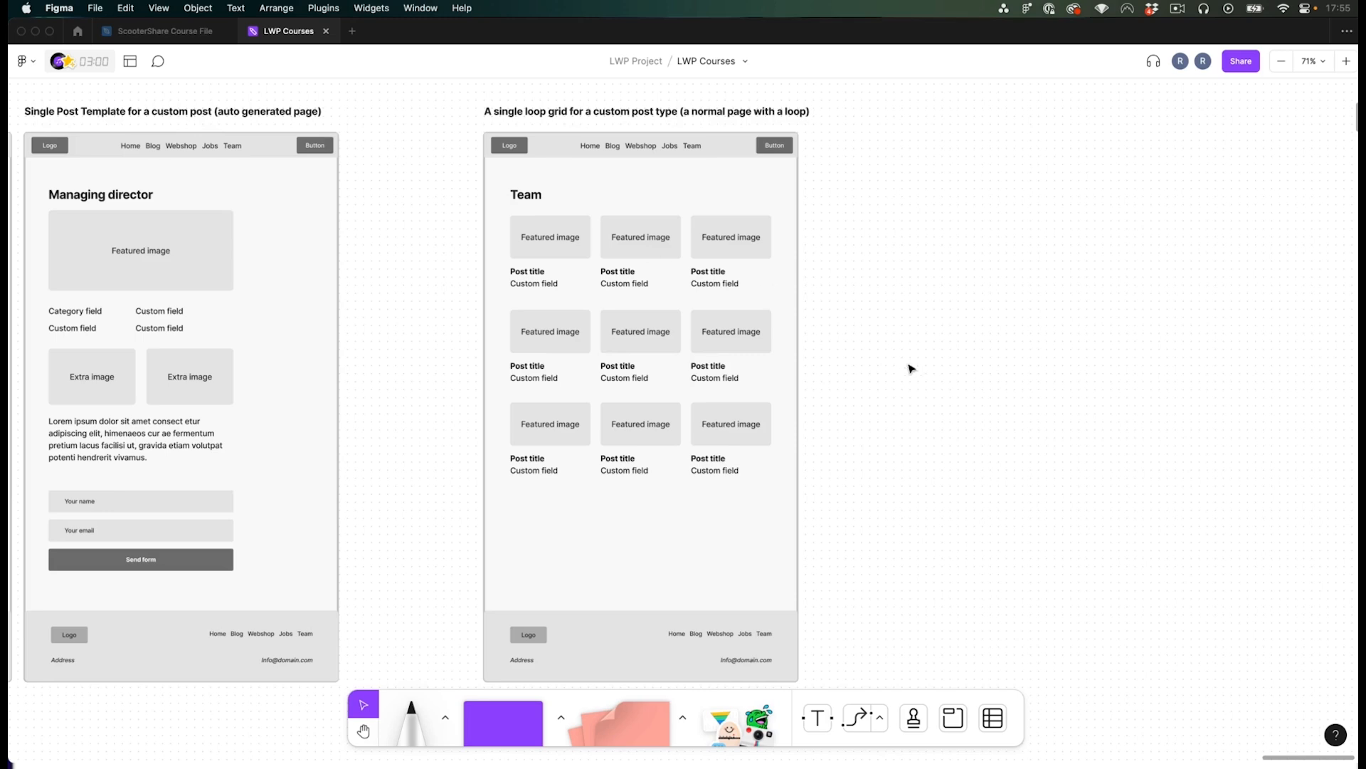
pyautogui.moveTo(641, 311); pyautogui.dragTo(662, 295)
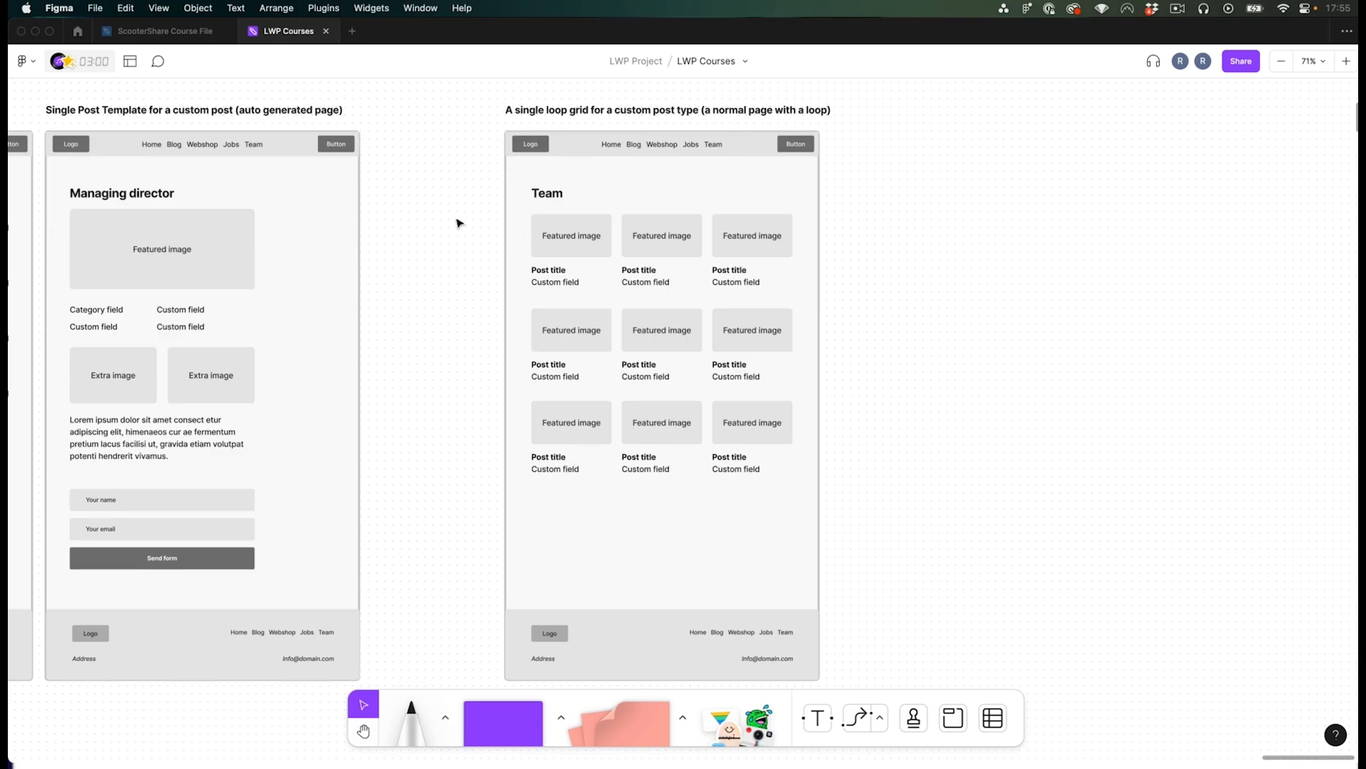
pyautogui.moveTo(484, 309); pyautogui.dragTo(506, 306)
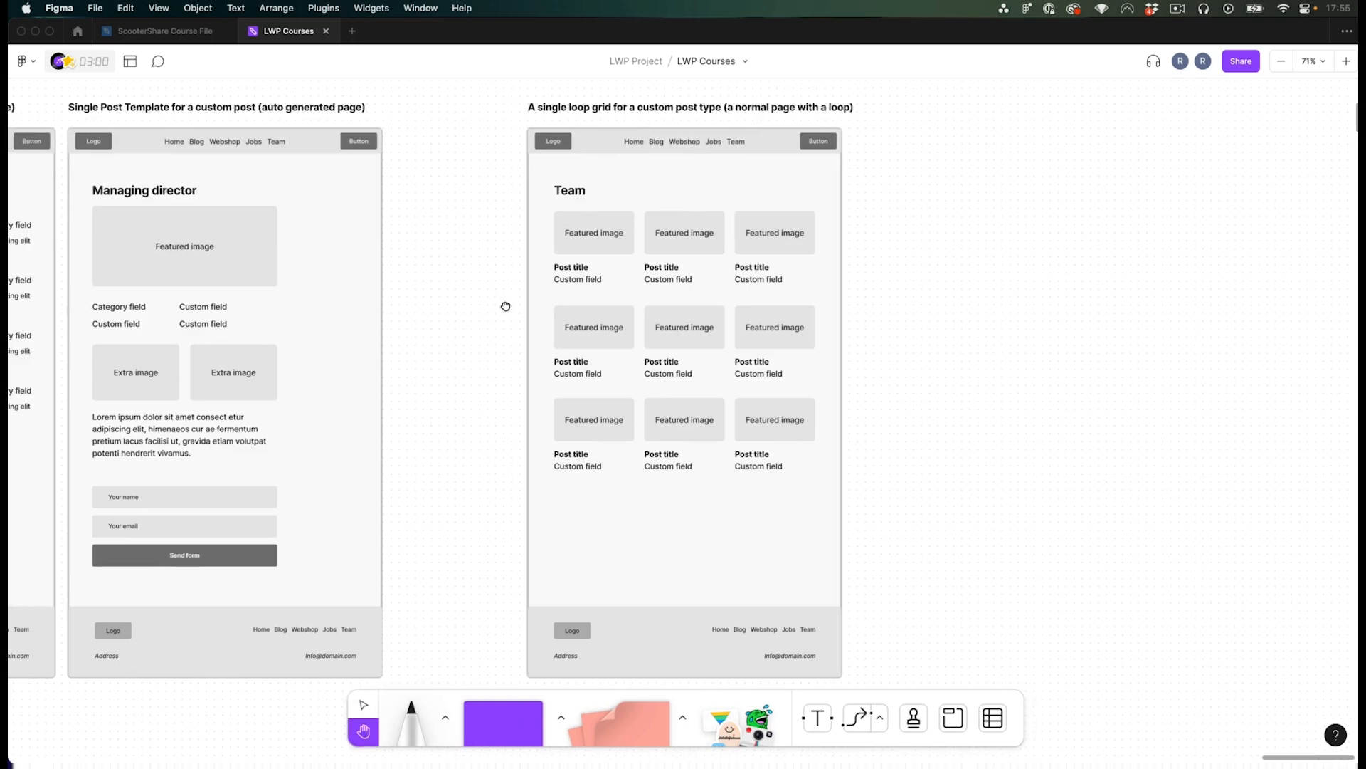
pyautogui.hscroll(-2, 507, 314)
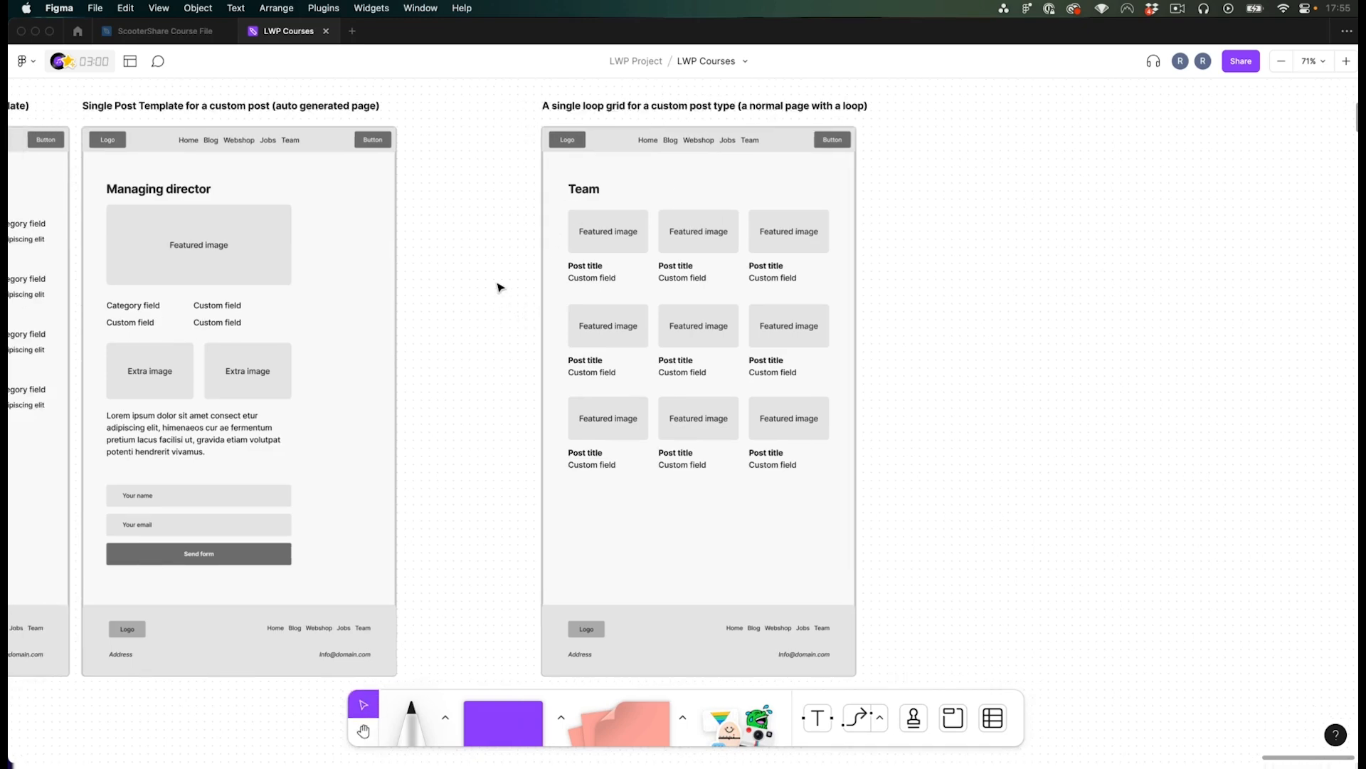
pyautogui.scroll(-2, 510, 296)
pyautogui.press('space')
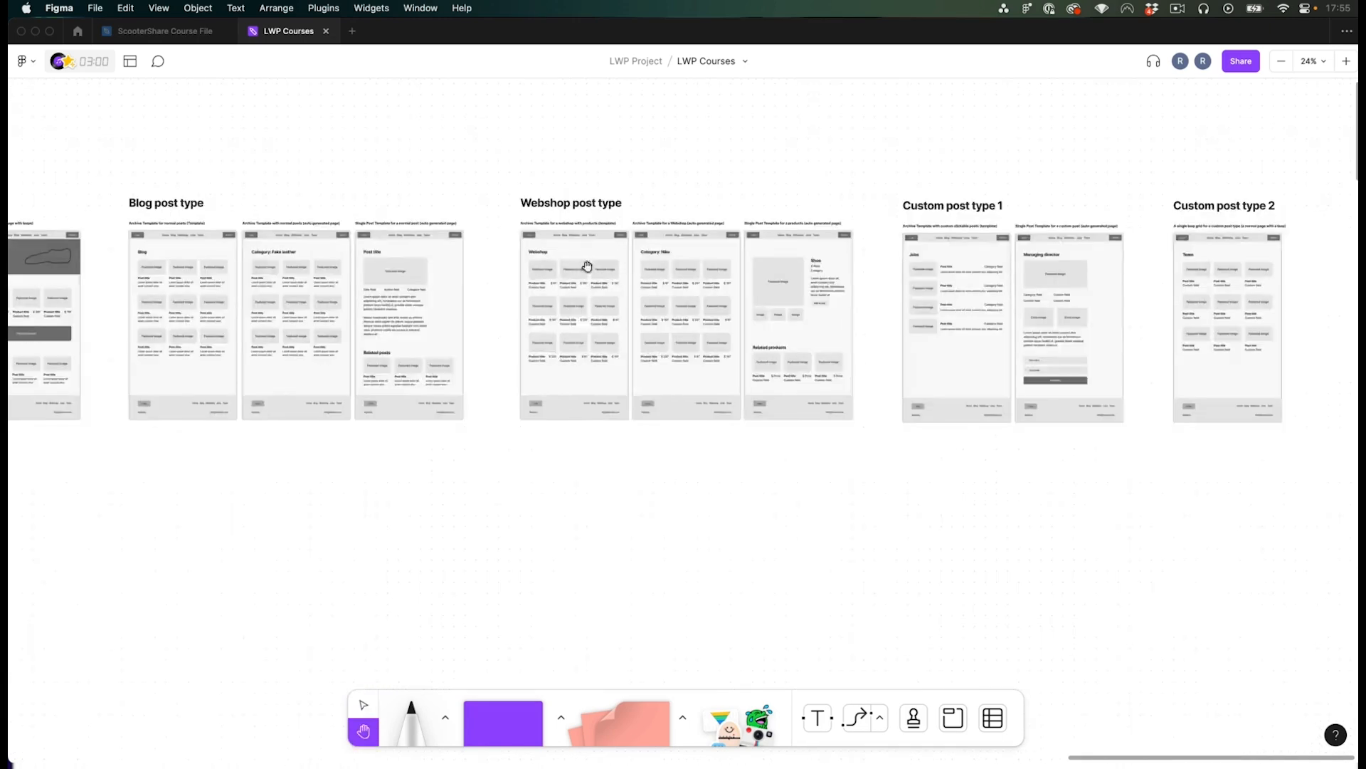
pyautogui.moveTo(587, 265); pyautogui.dragTo(644, 268)
pyautogui.scroll(-1, 578, 296)
pyautogui.scroll(-1, 563, 294)
pyautogui.press('space')
pyautogui.moveTo(558, 268); pyautogui.dragTo(557, 276)
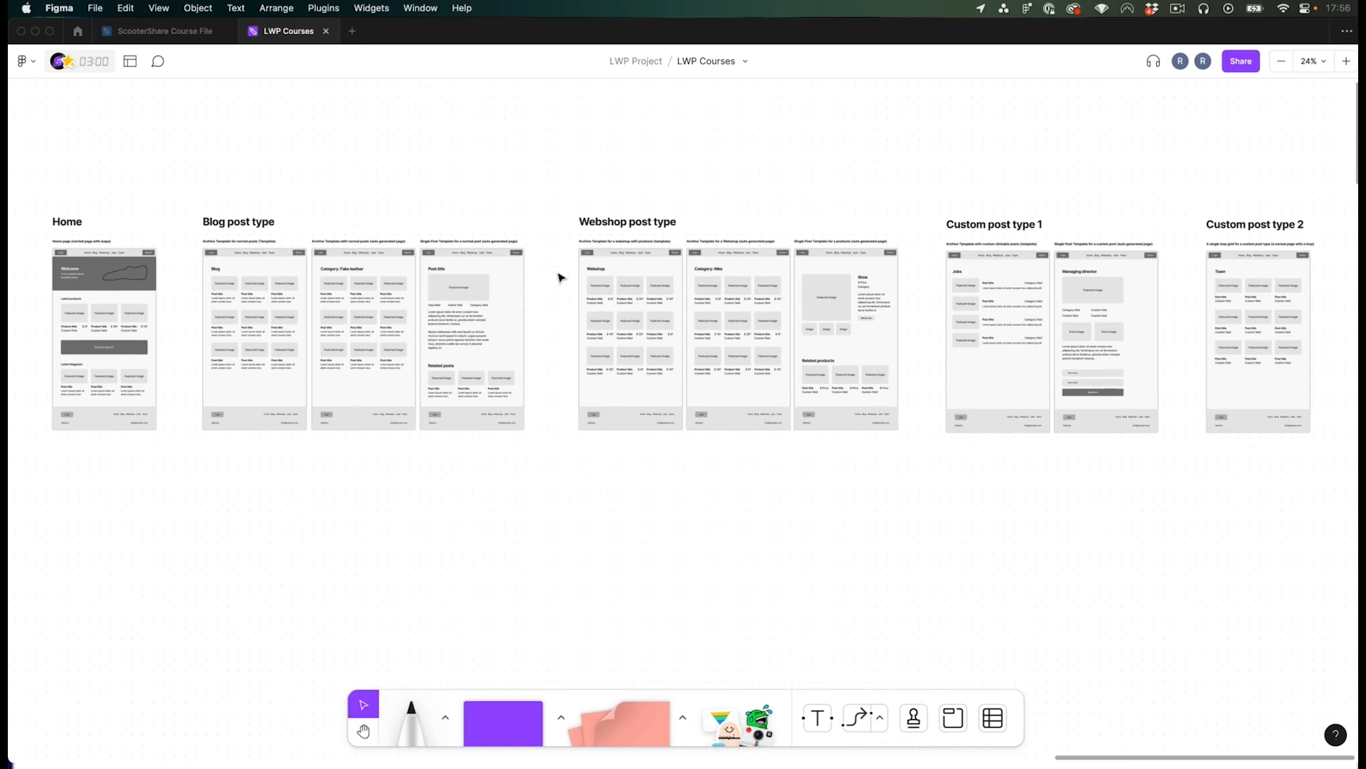
# - Return to the browser and open the Products admin list
pyautogui.press('super+Tab')
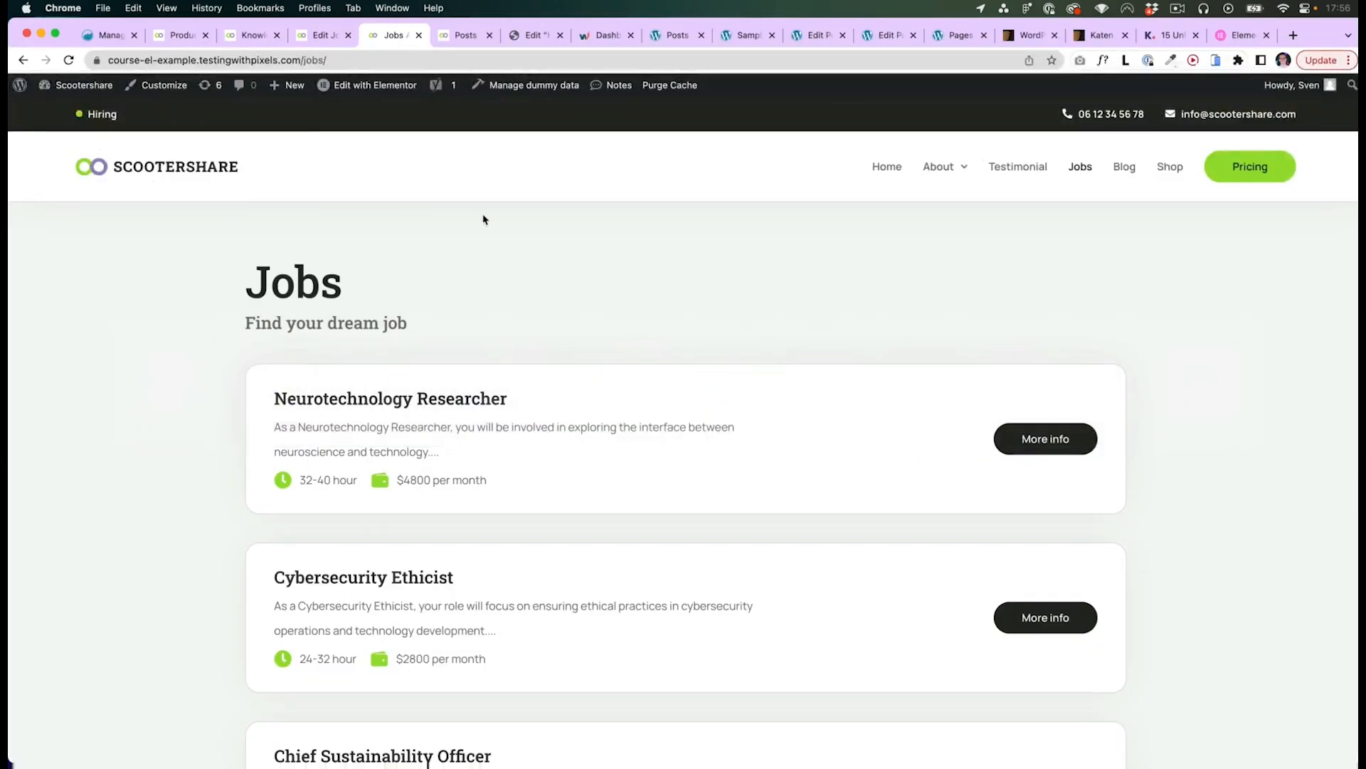
pyautogui.click(180, 35)
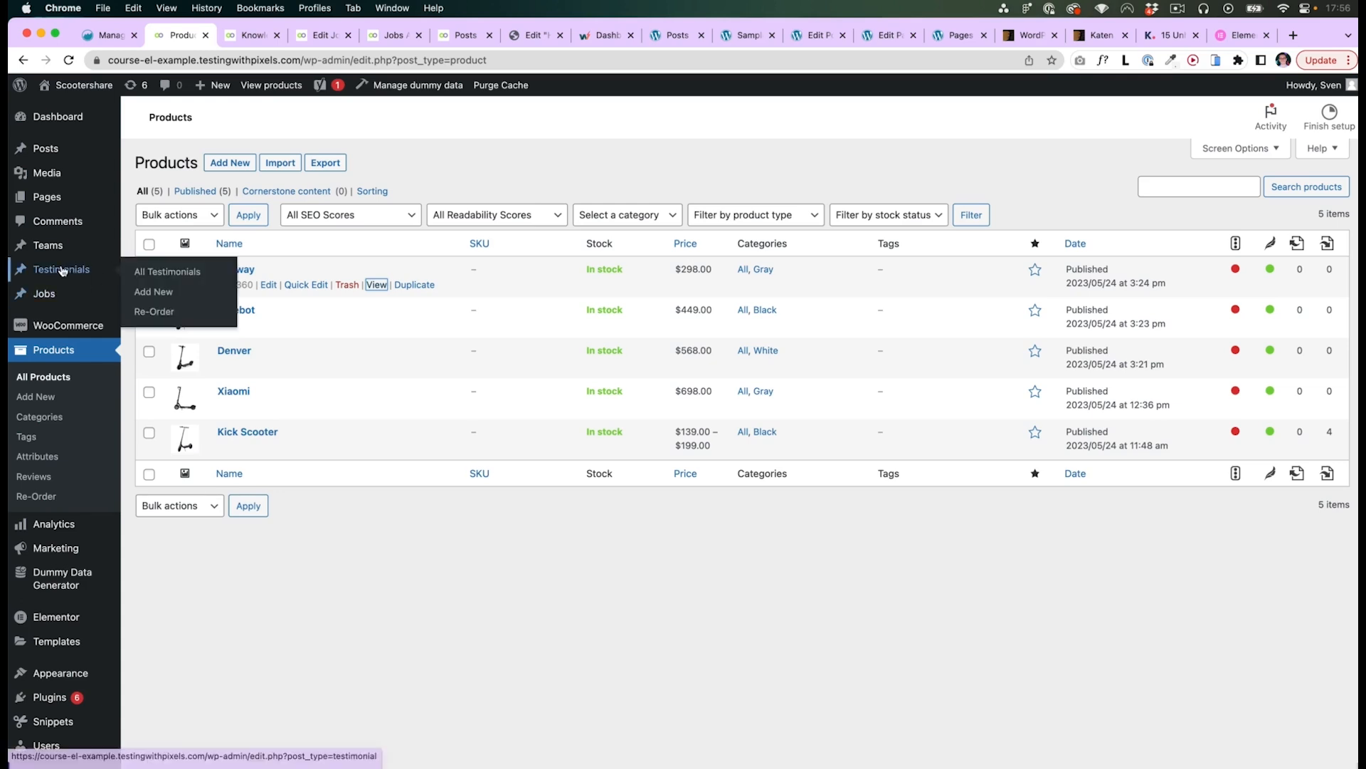
pyautogui.moveTo(46, 295)
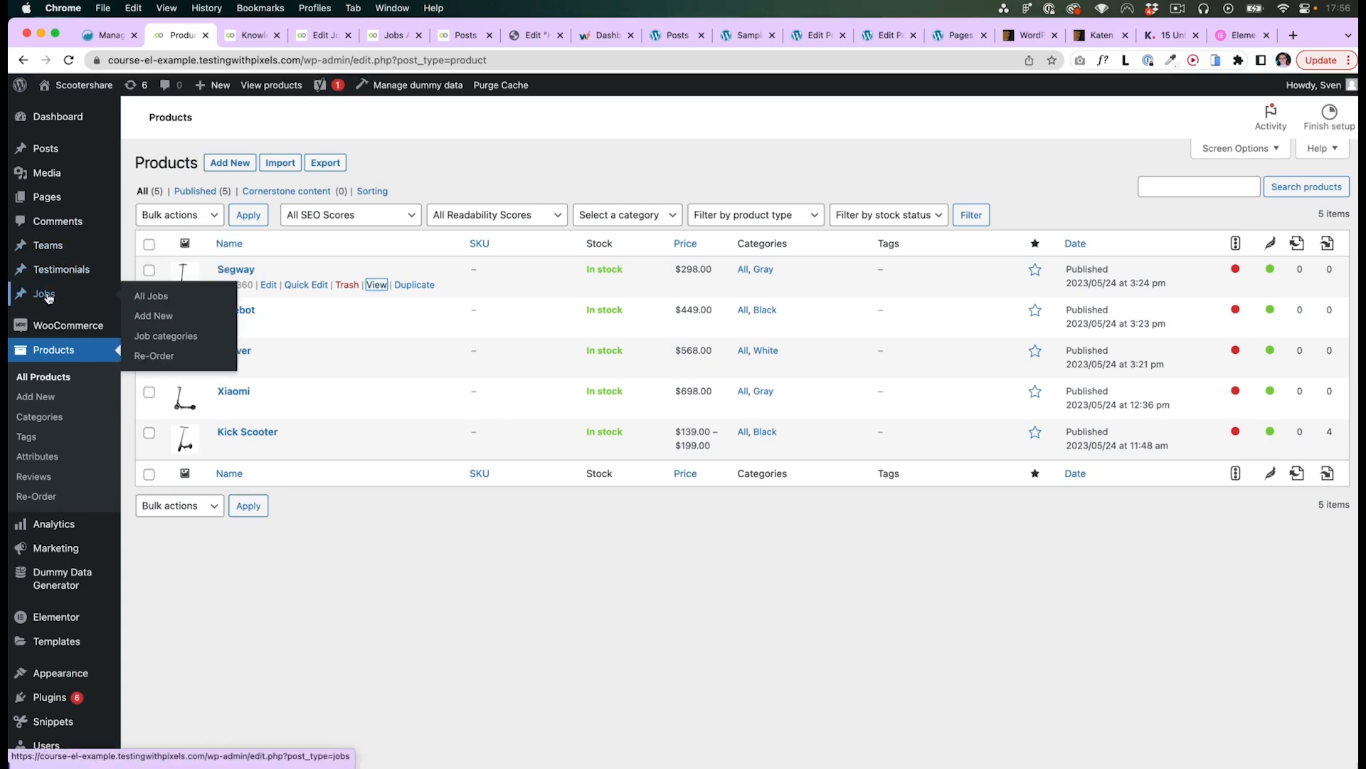